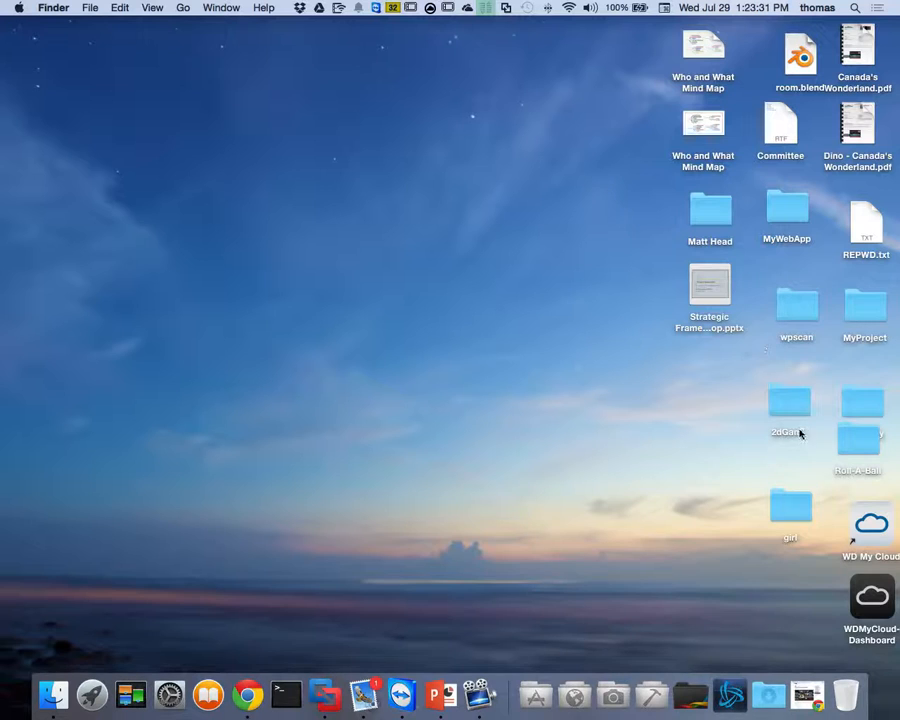
# Open the 2dGame folder on the desktop, expand its hero subfolder, and check the images inside the hero and enemy subfolders.
pyautogui.click(796, 414)
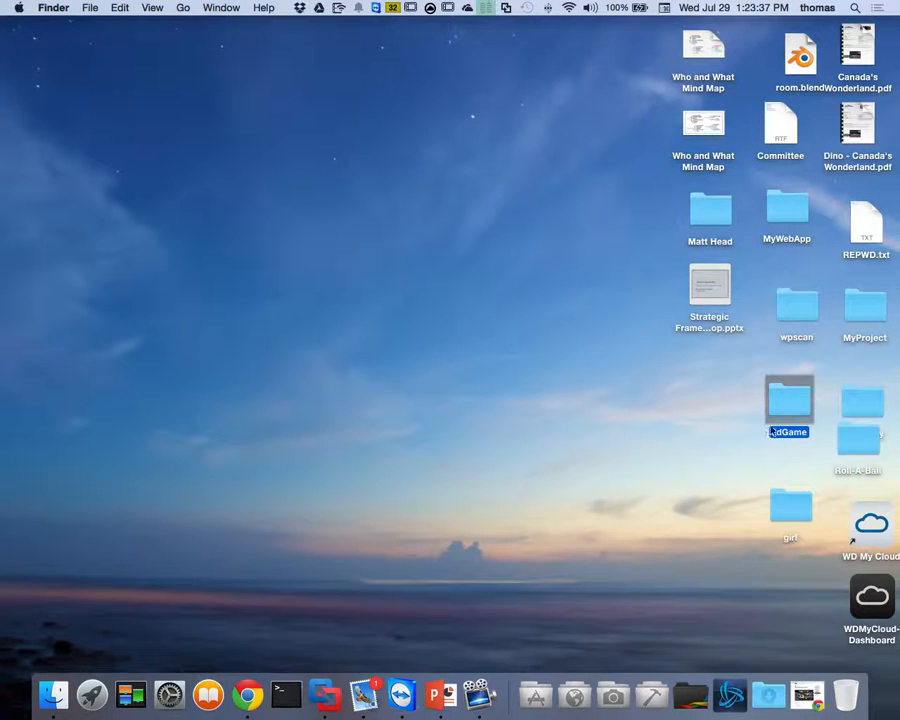
pyautogui.doubleClick(805, 400)
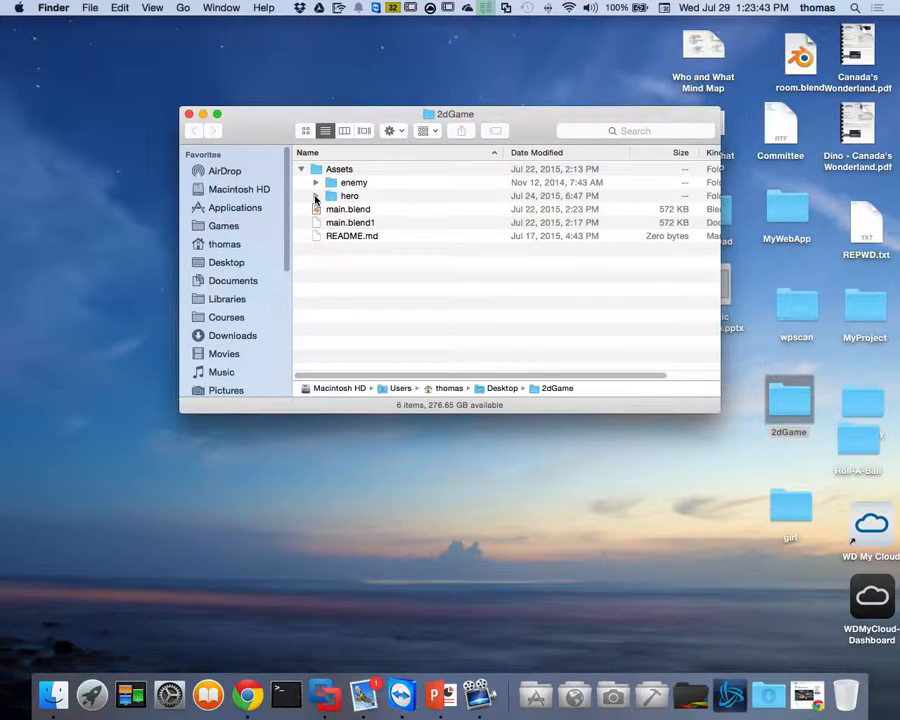
pyautogui.click(315, 196)
pyautogui.scroll(-2, 441, 257)
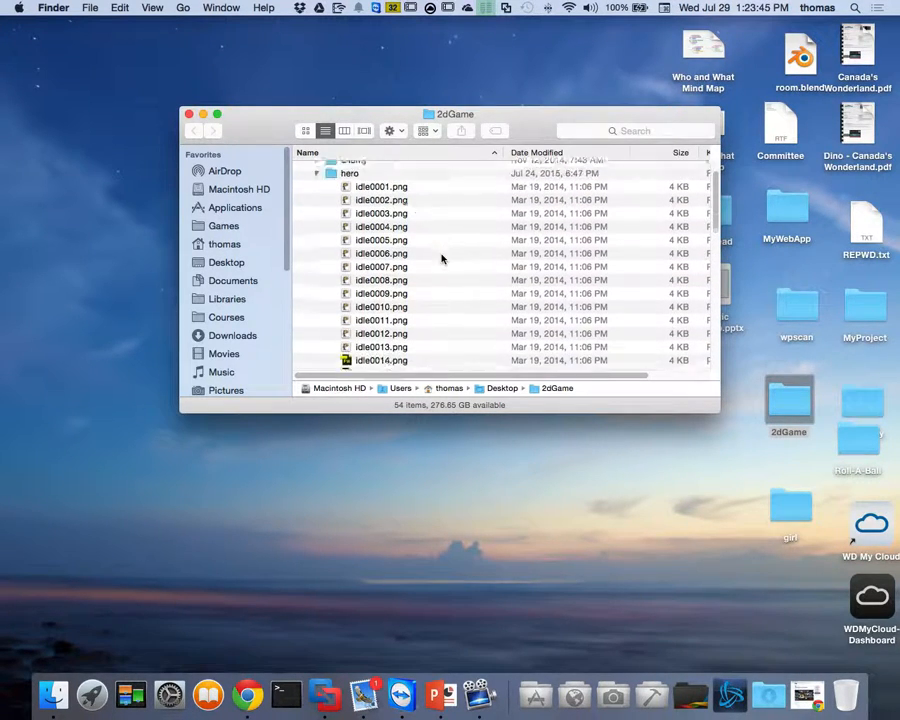
pyautogui.scroll(2, 441, 259)
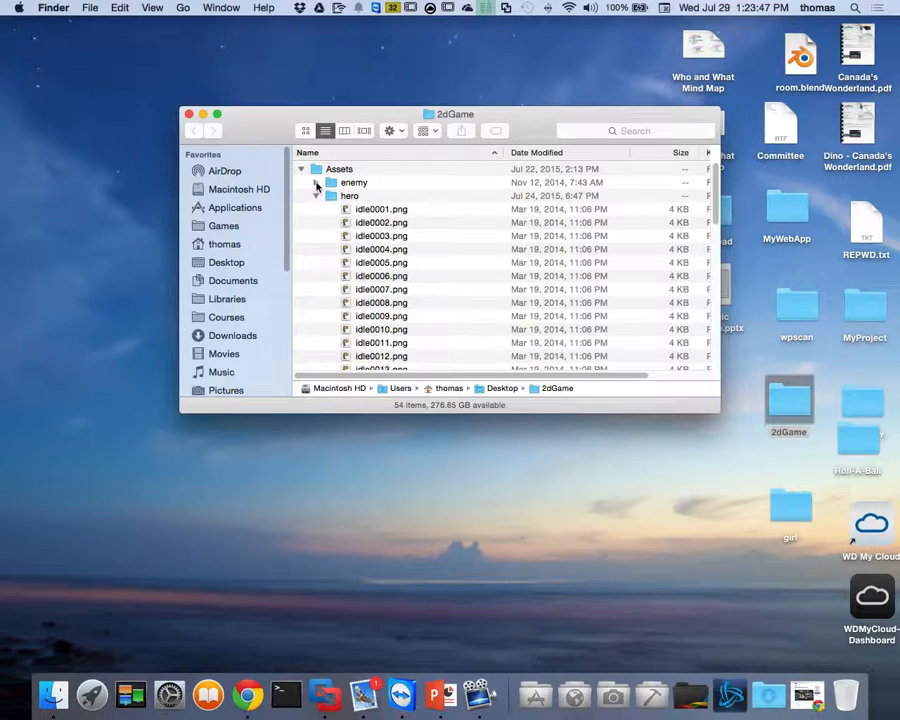
pyautogui.click(316, 184)
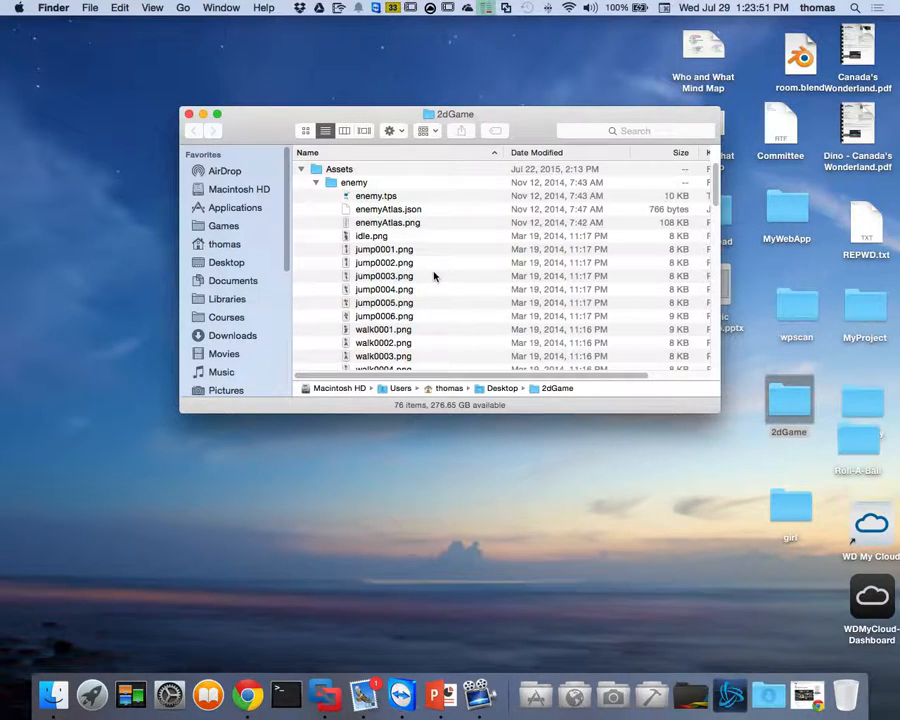
pyautogui.click(316, 183)
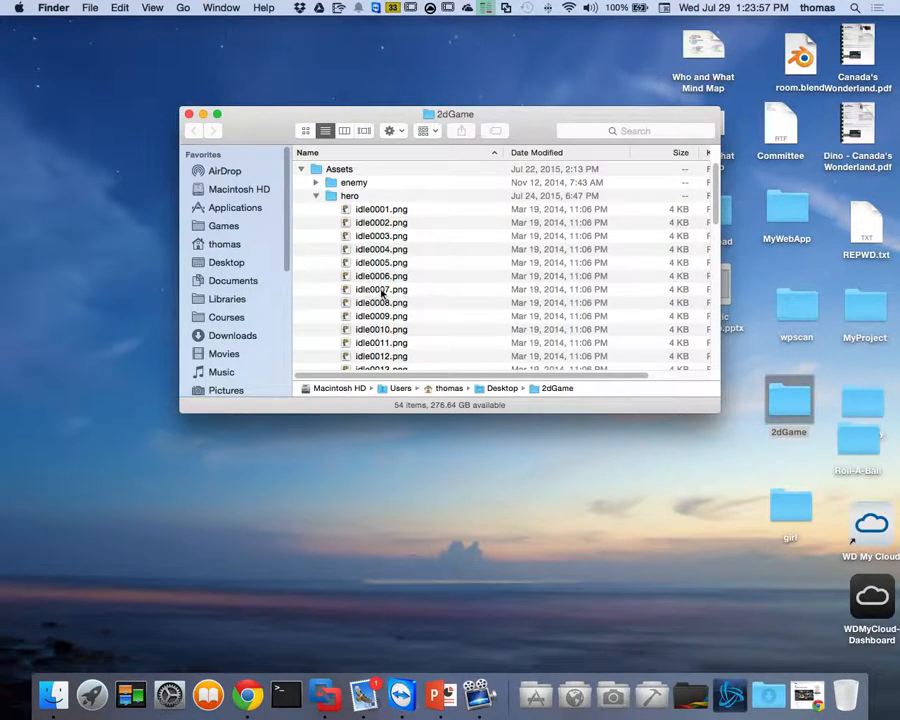
# Move the 2dGame window aside and launch TexturePacker from the Design applications folder.
pyautogui.moveTo(273, 115); pyautogui.dragTo(431, 157)
pyautogui.click(606, 672)
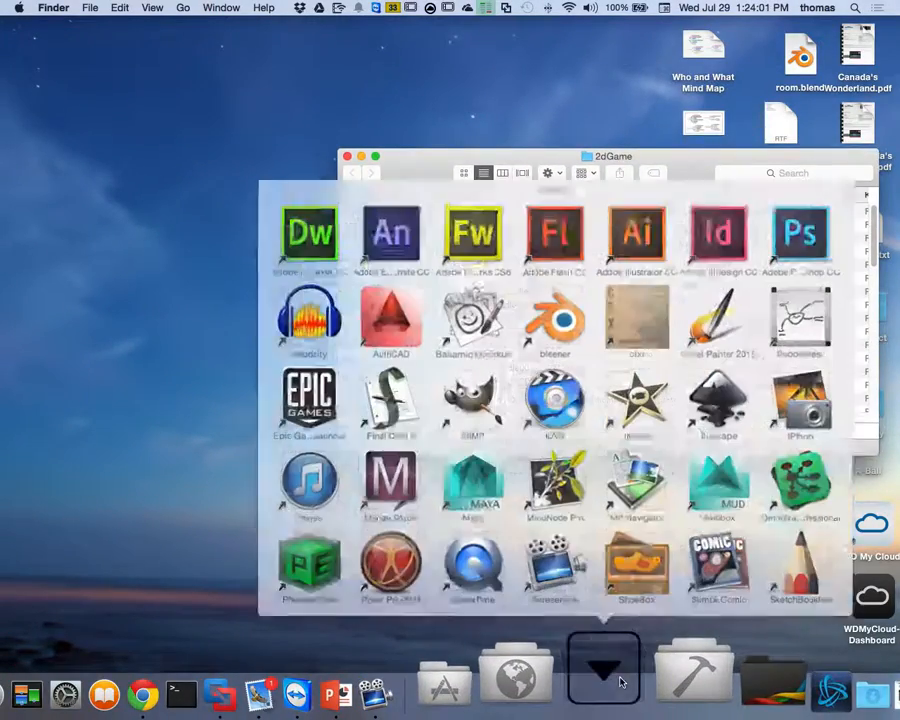
pyautogui.scroll(-5, 516, 484)
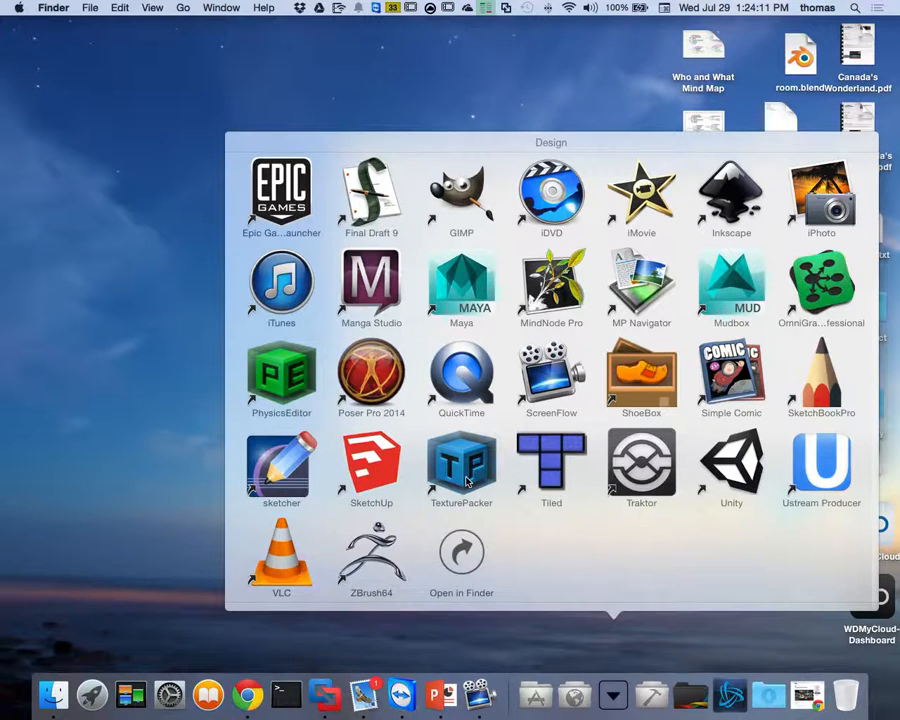
pyautogui.click(466, 480)
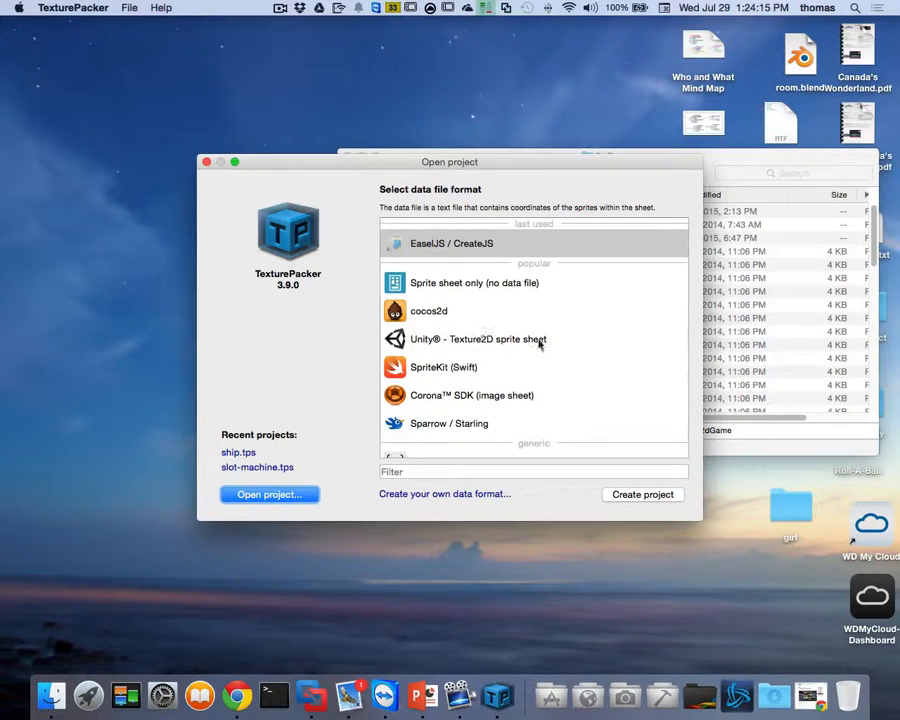
# Look through the data file formats for a new project, highlighting css and EaselJS / CreateJS.
pyautogui.scroll(-5, 539, 344)
pyautogui.scroll(5, 539, 344)
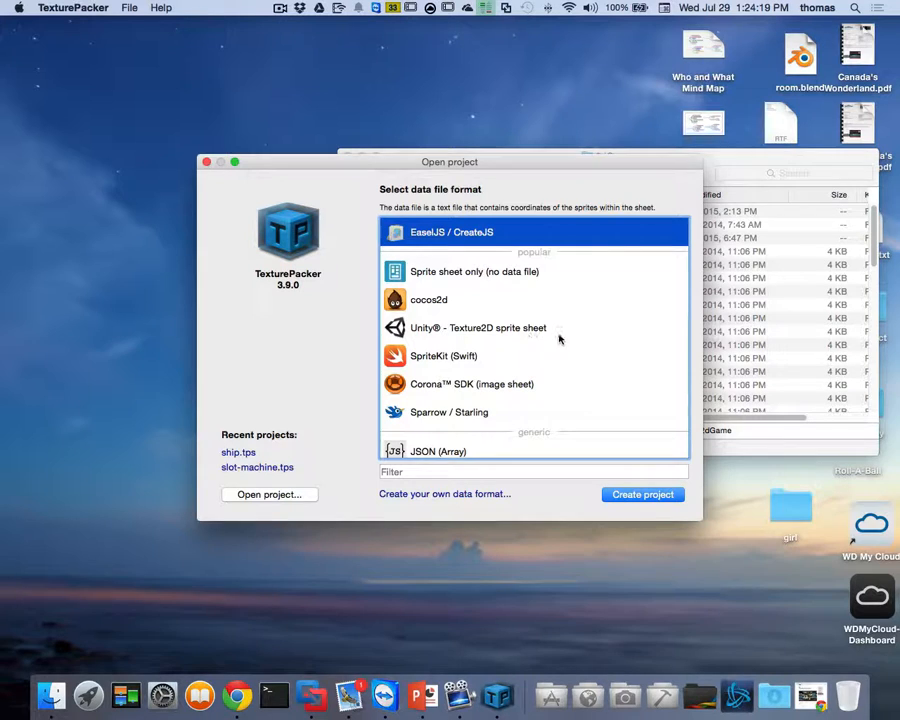
pyautogui.moveTo(411, 165); pyautogui.dragTo(228, 80)
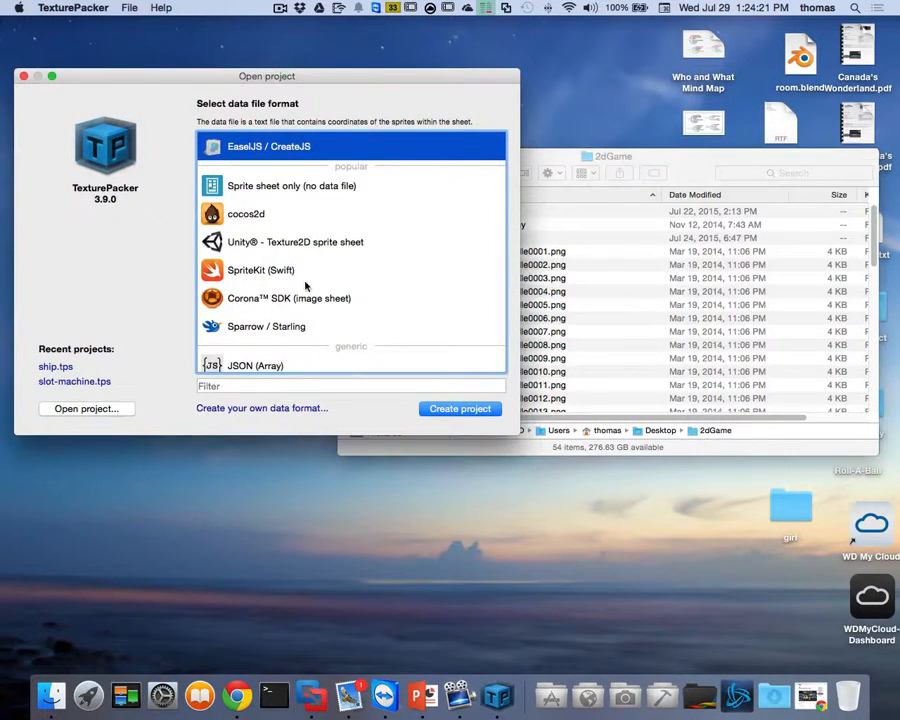
pyautogui.scroll(-3, 346, 301)
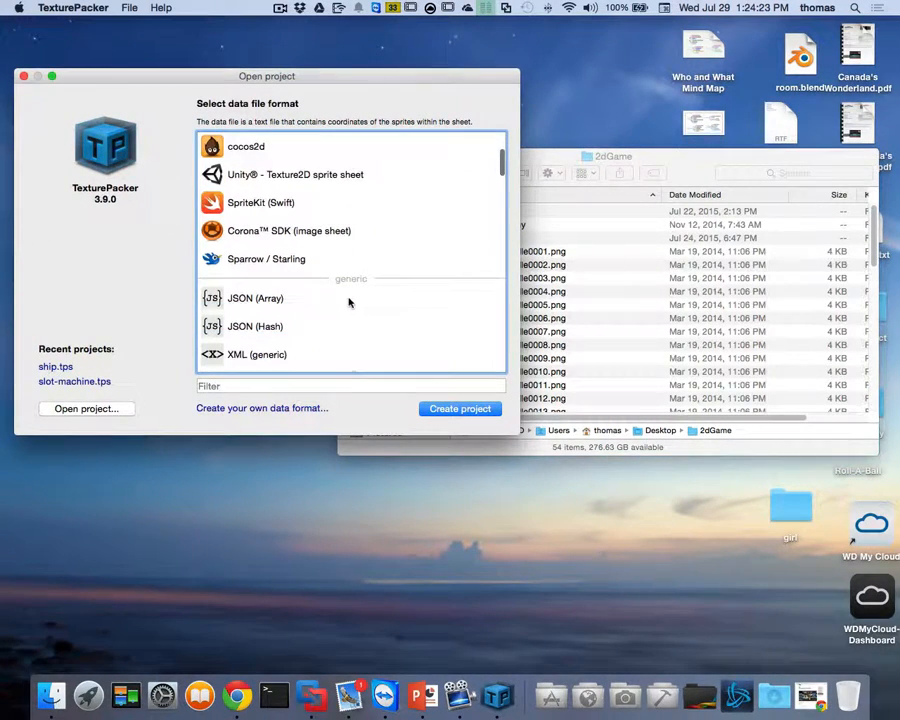
pyautogui.scroll(-5, 322, 251)
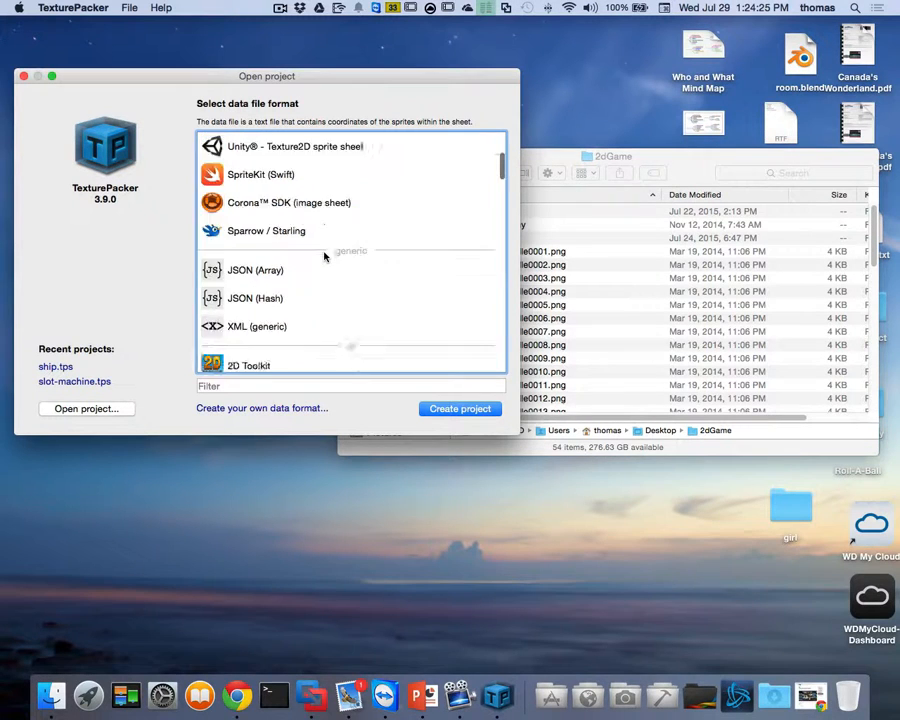
pyautogui.scroll(-5, 325, 258)
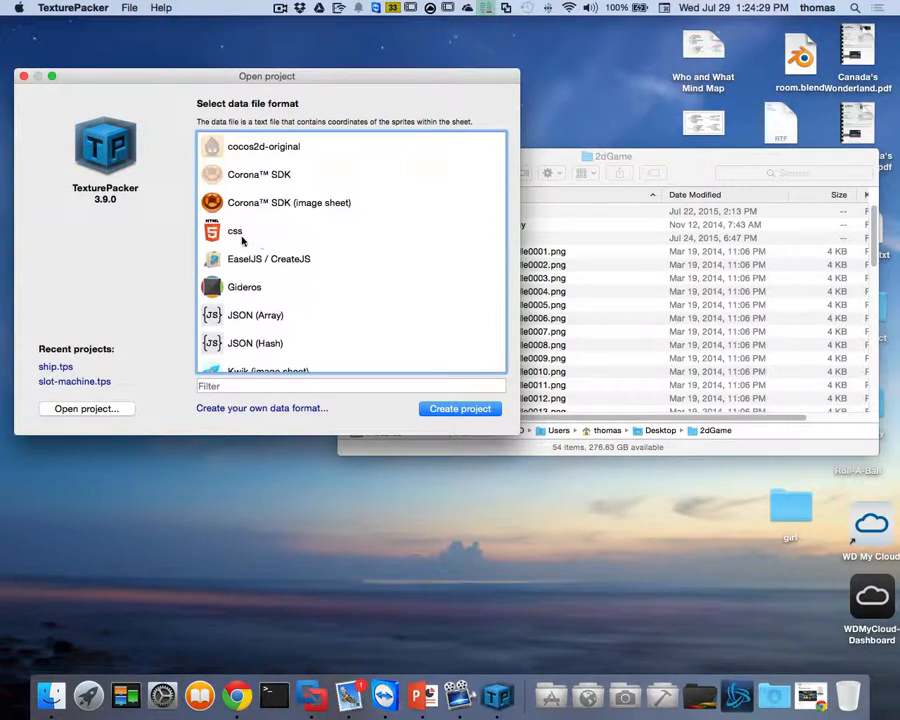
pyautogui.click(237, 232)
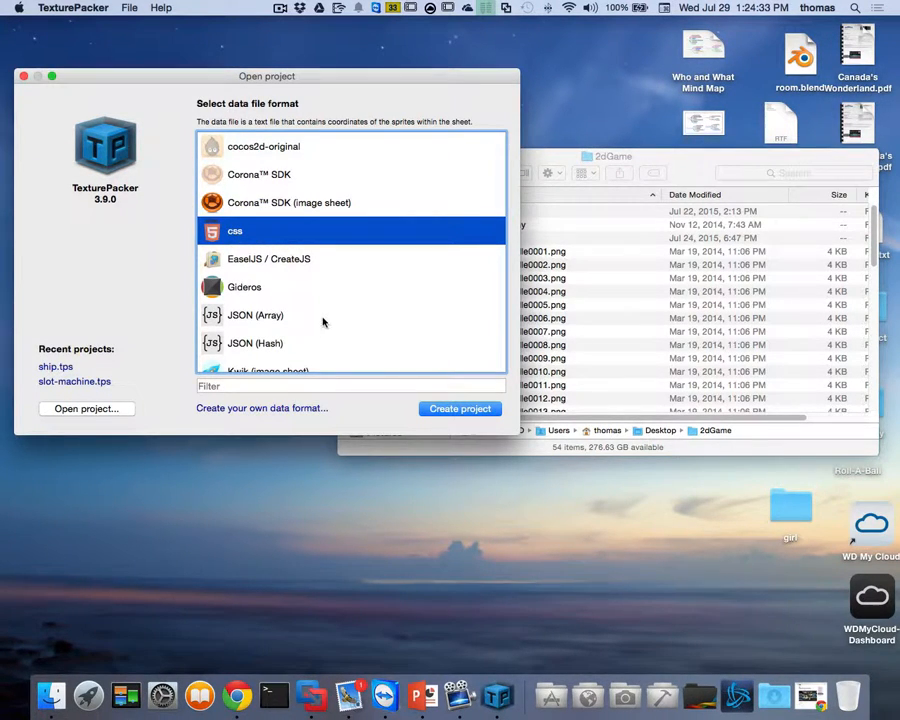
pyautogui.click(300, 260)
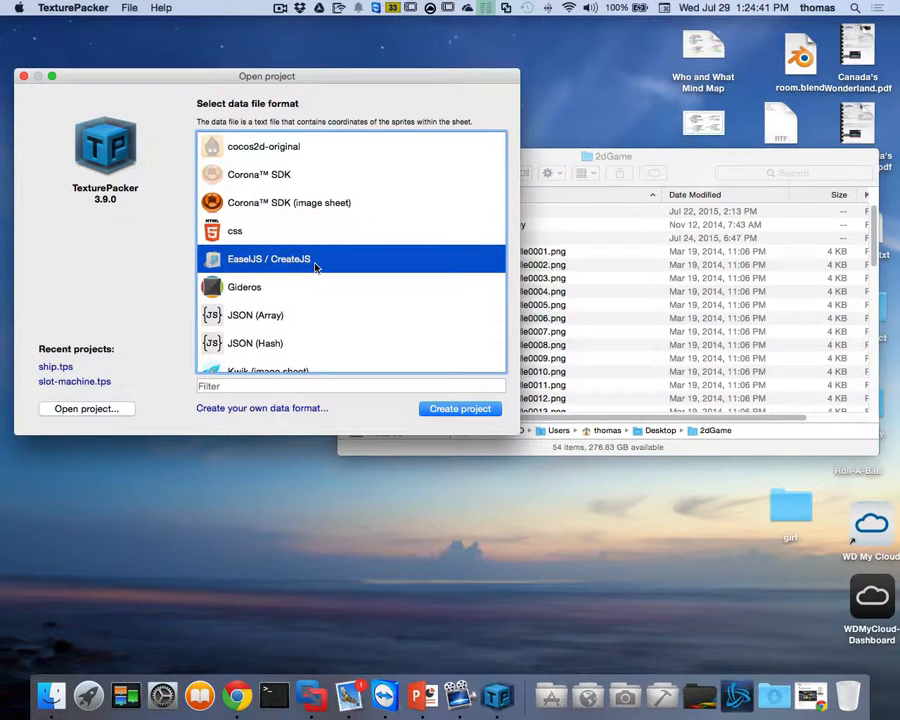
# Examine the rest of the data file formats, highlighting Sparrow / Starling and UnrealEngine - Paper2d.
pyautogui.scroll(-5, 354, 273)
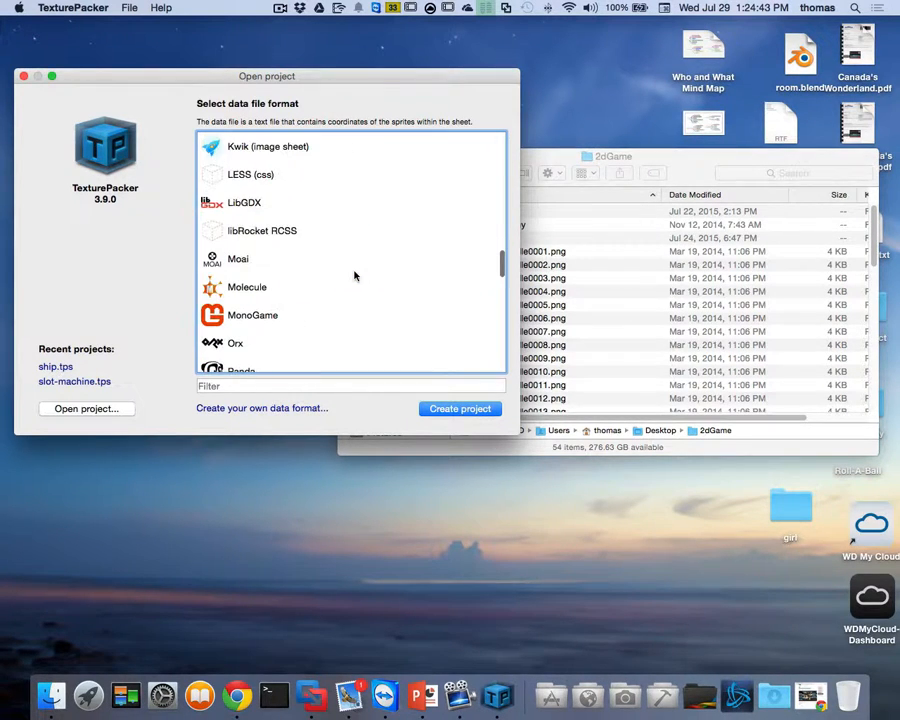
pyautogui.scroll(-5, 355, 276)
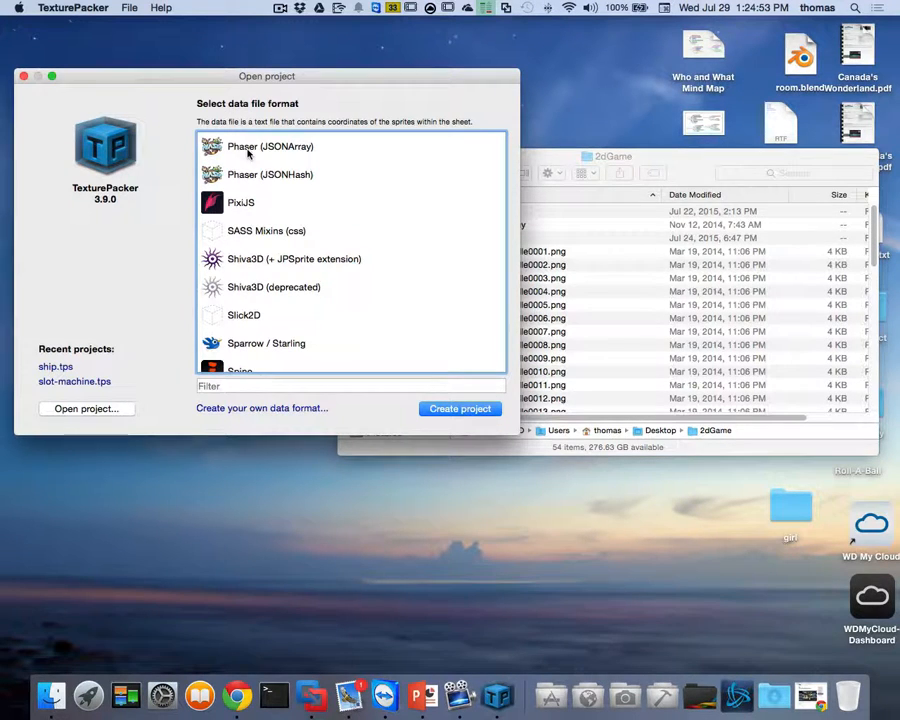
pyautogui.scroll(-4, 381, 315)
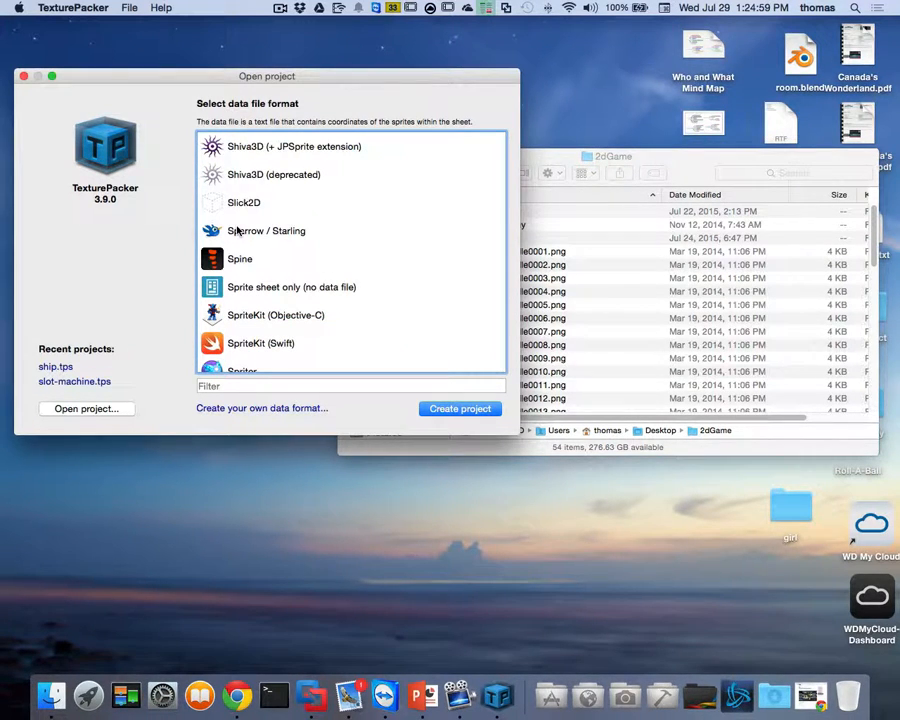
pyautogui.click(303, 230)
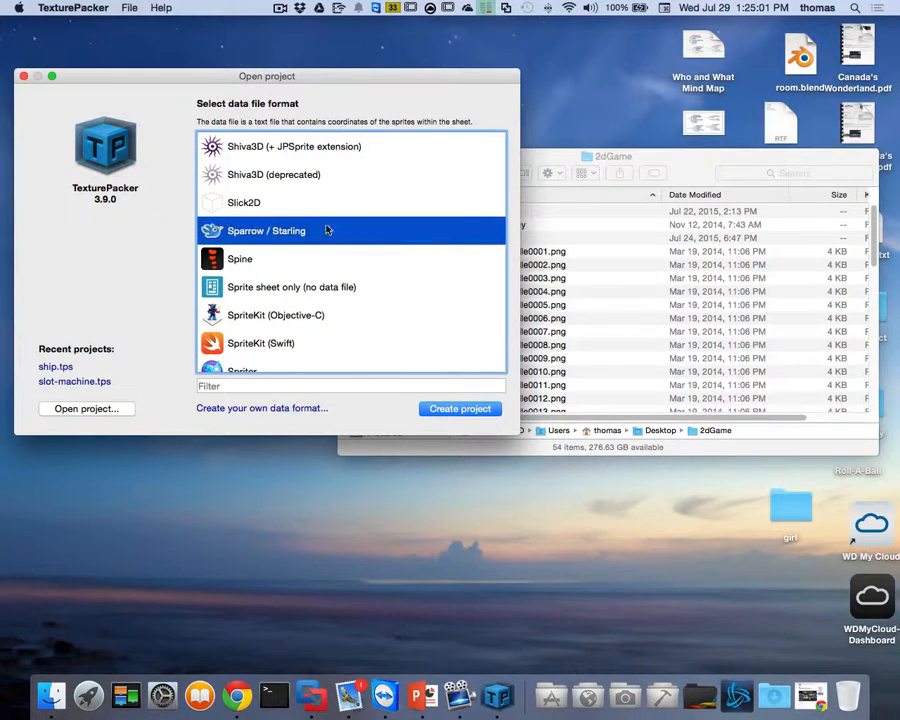
pyautogui.scroll(-2, 381, 277)
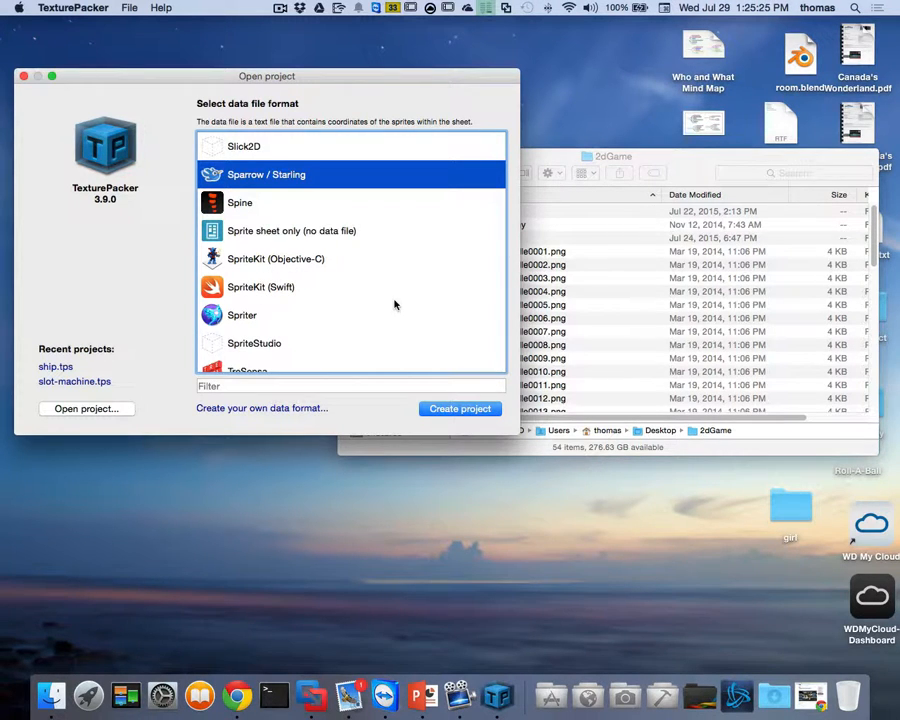
pyautogui.scroll(-1, 395, 305)
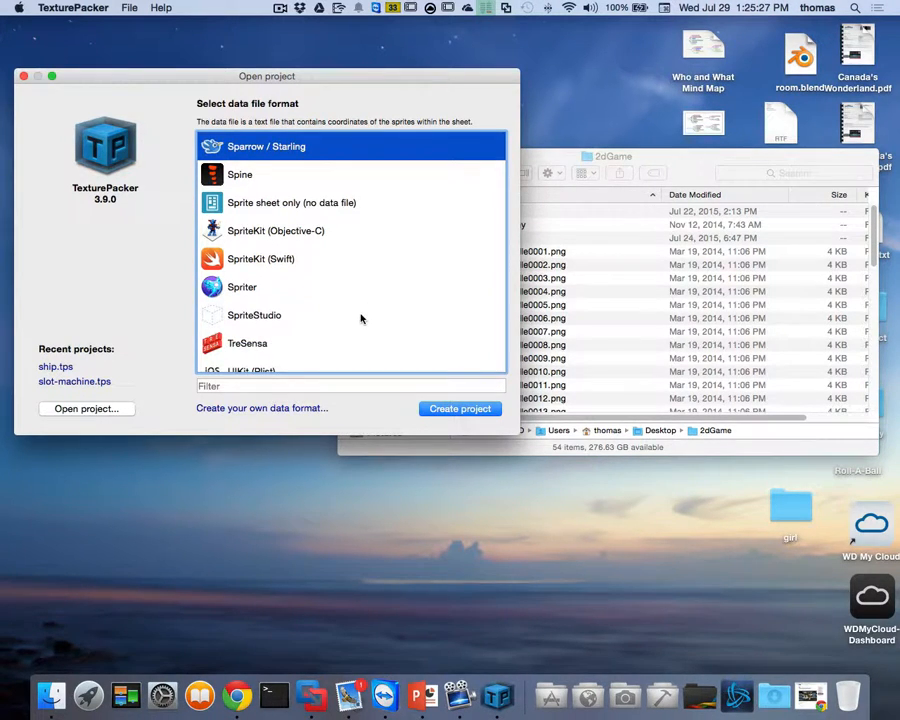
pyautogui.scroll(-2, 363, 318)
pyautogui.scroll(-5, 370, 325)
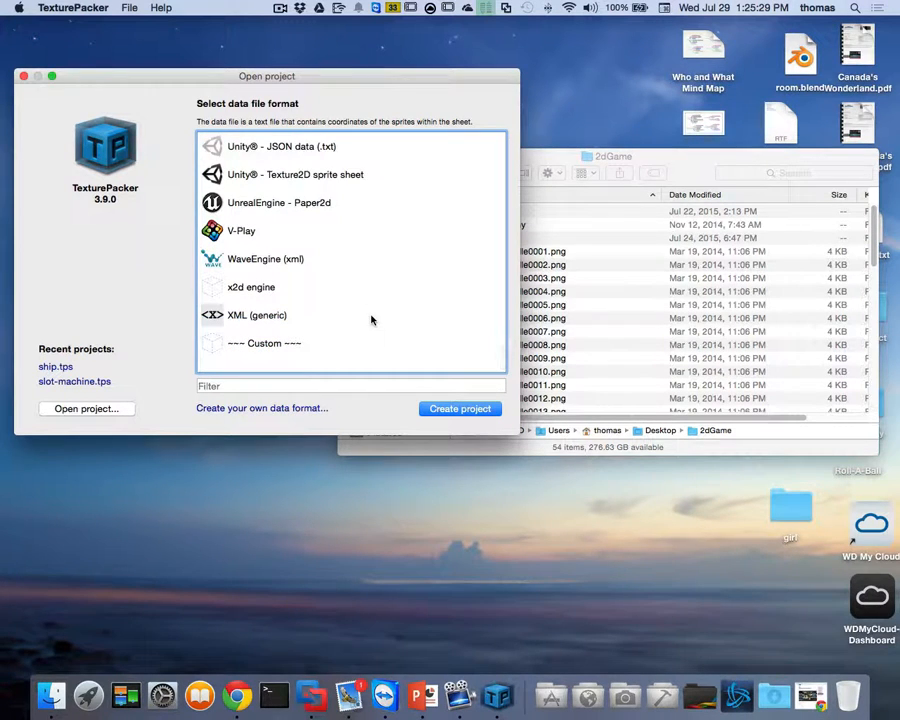
pyautogui.scroll(2, 408, 221)
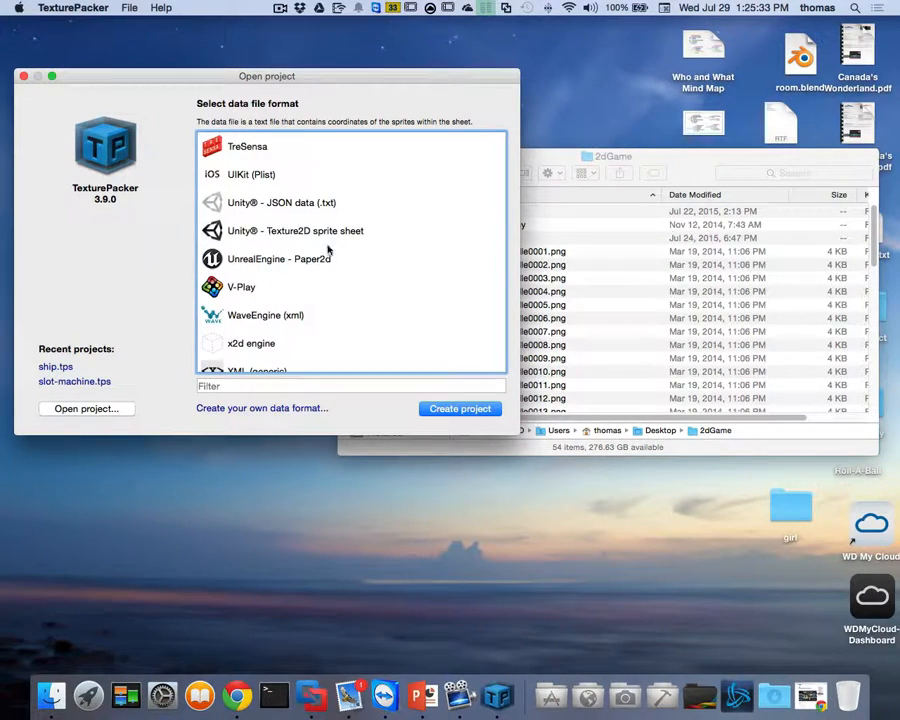
pyautogui.scroll(-2, 374, 268)
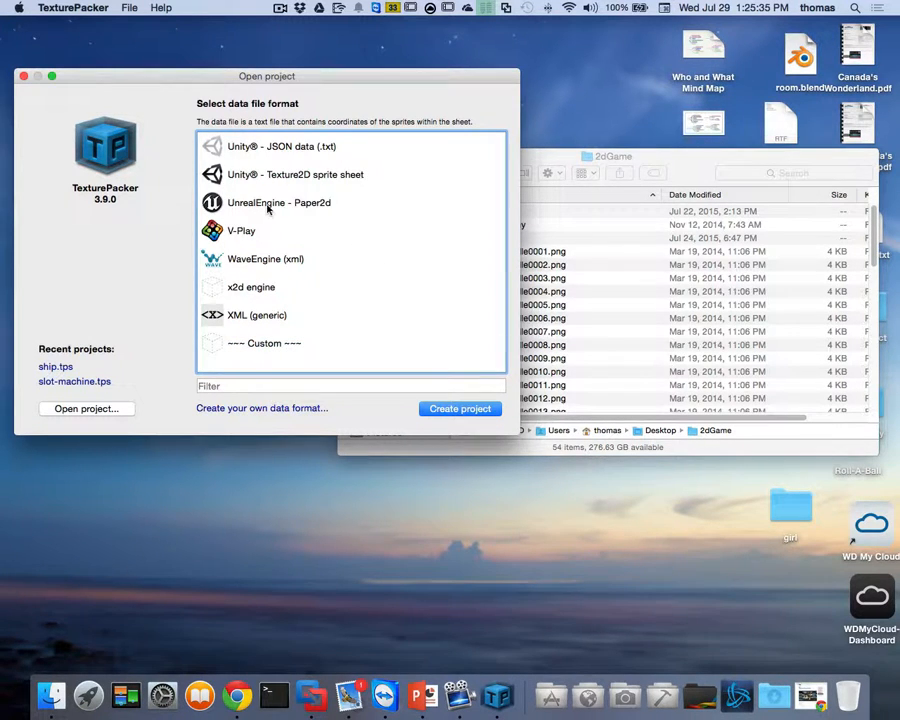
pyautogui.click(307, 204)
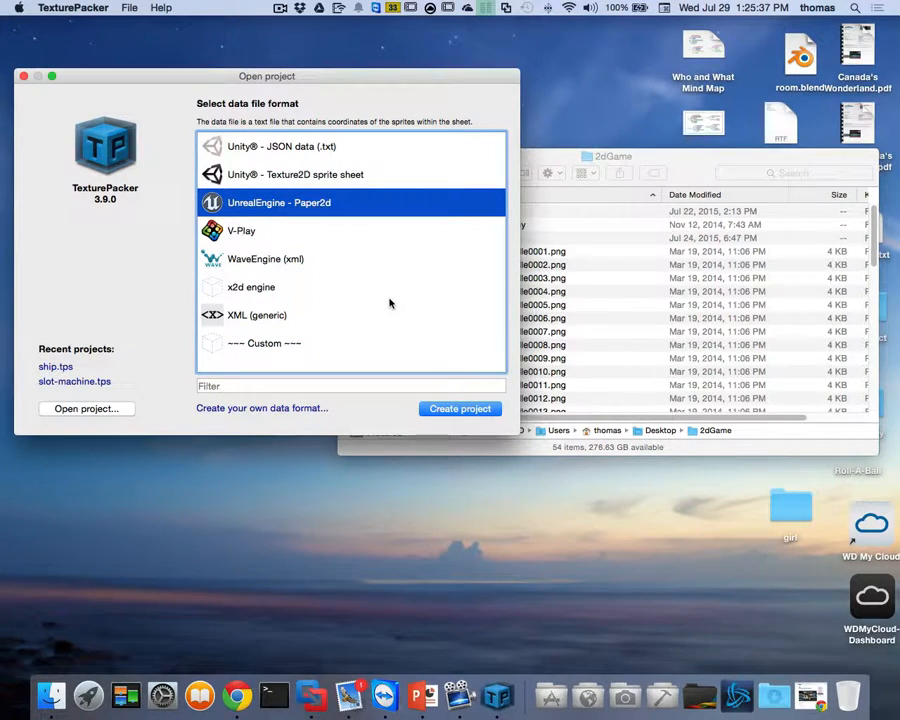
# Create a new project with the last used EaselJS / CreateJS data file format.
pyautogui.scroll(-1, 391, 303)
pyautogui.scroll(10, 346, 221)
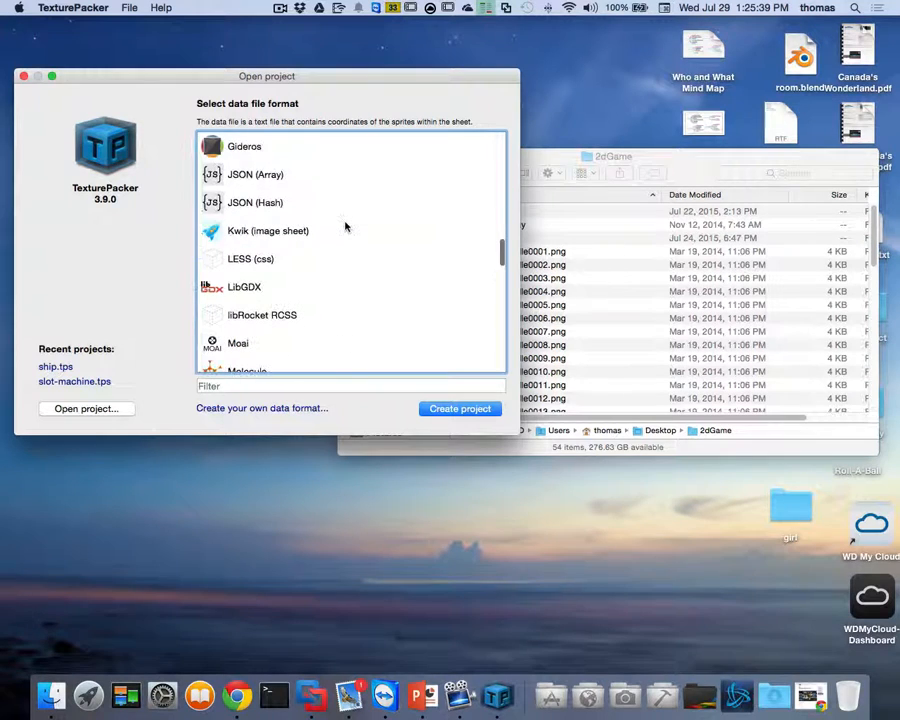
pyautogui.scroll(10, 346, 227)
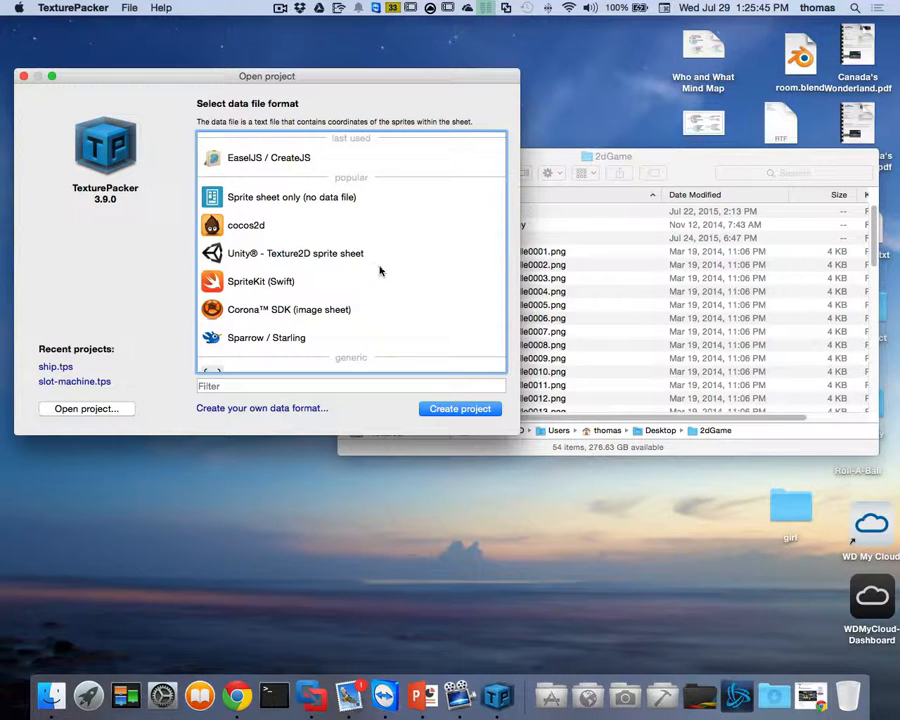
pyautogui.scroll(-5, 358, 293)
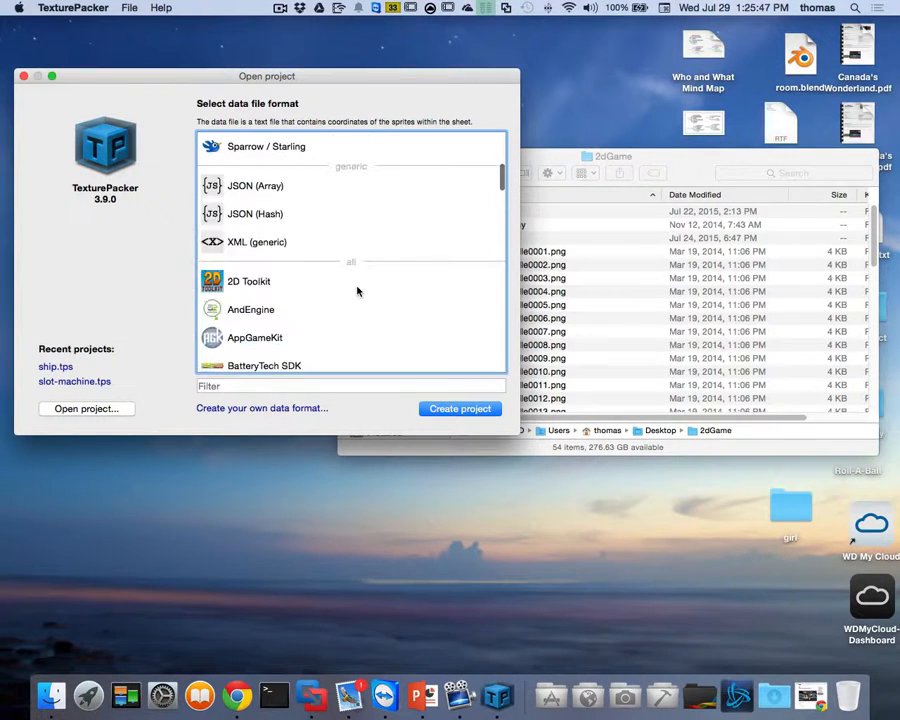
pyautogui.scroll(-2, 380, 305)
pyautogui.scroll(-10, 376, 314)
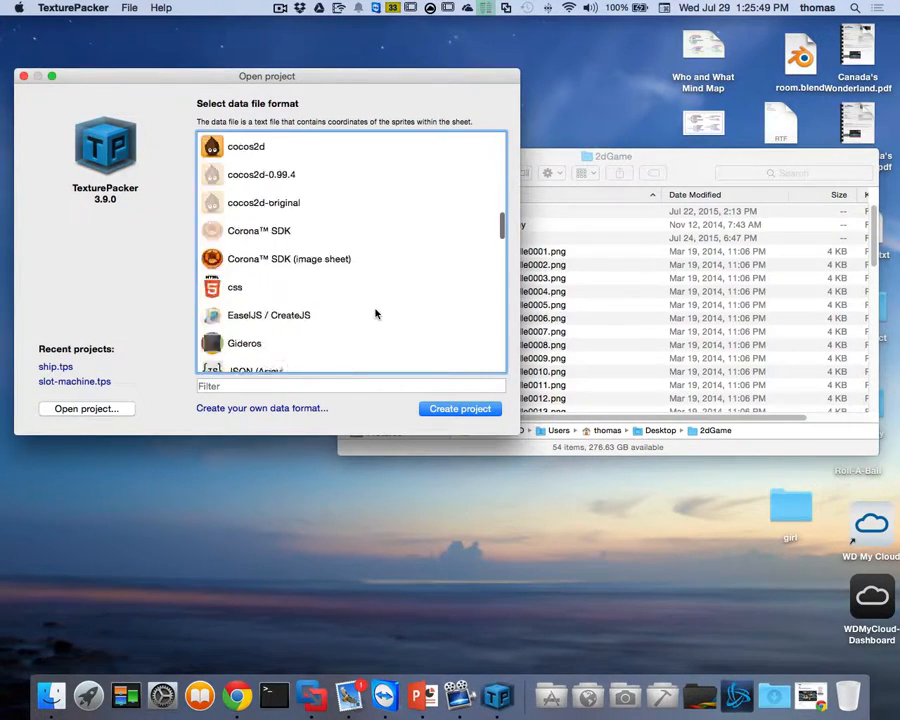
pyautogui.scroll(10, 376, 314)
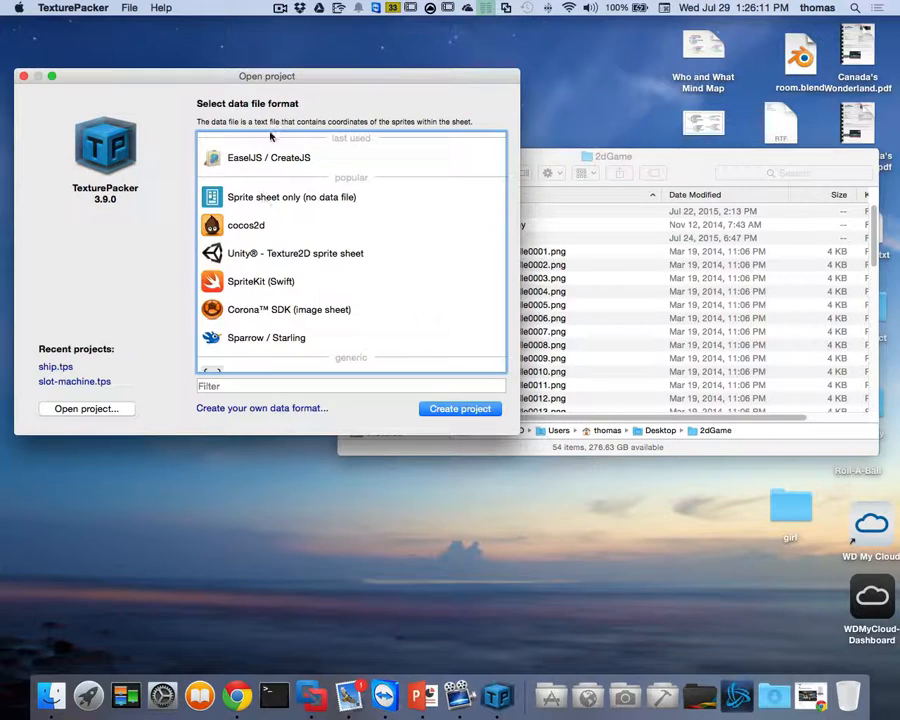
pyautogui.click(256, 157)
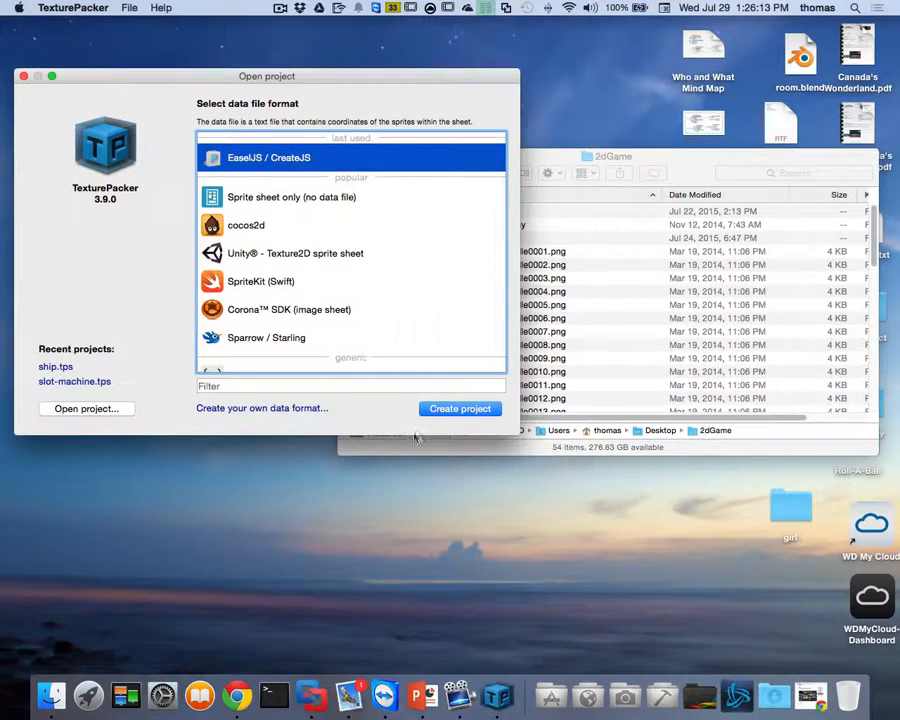
pyautogui.click(467, 414)
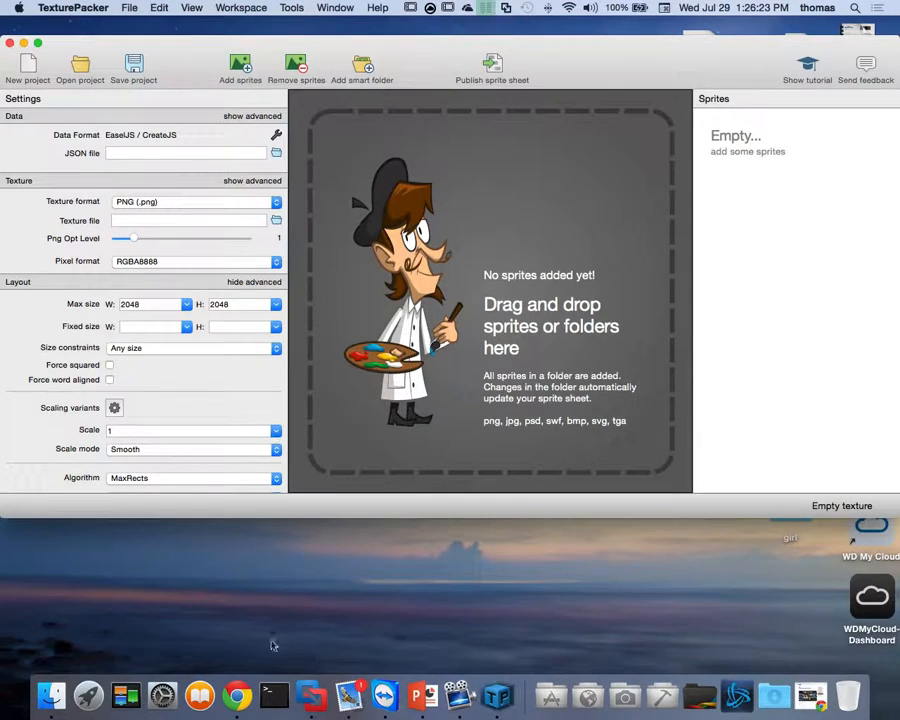
# Bring the 2dGame window forward, move it clear of the sprite area, select idle0001.png and look through the hero images.
pyautogui.click(52, 688)
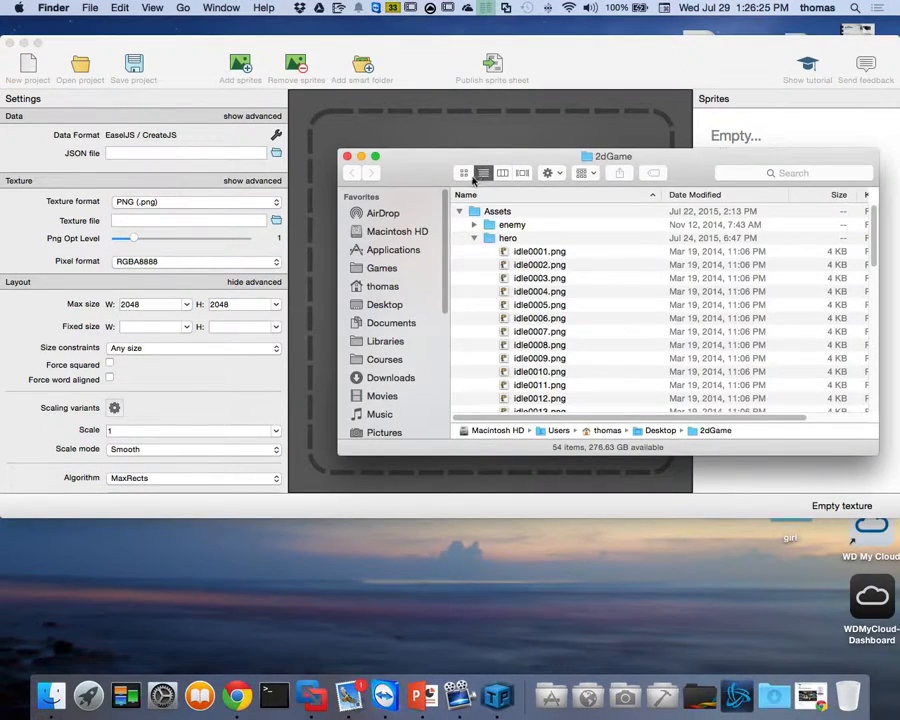
pyautogui.moveTo(437, 182); pyautogui.dragTo(599, 357)
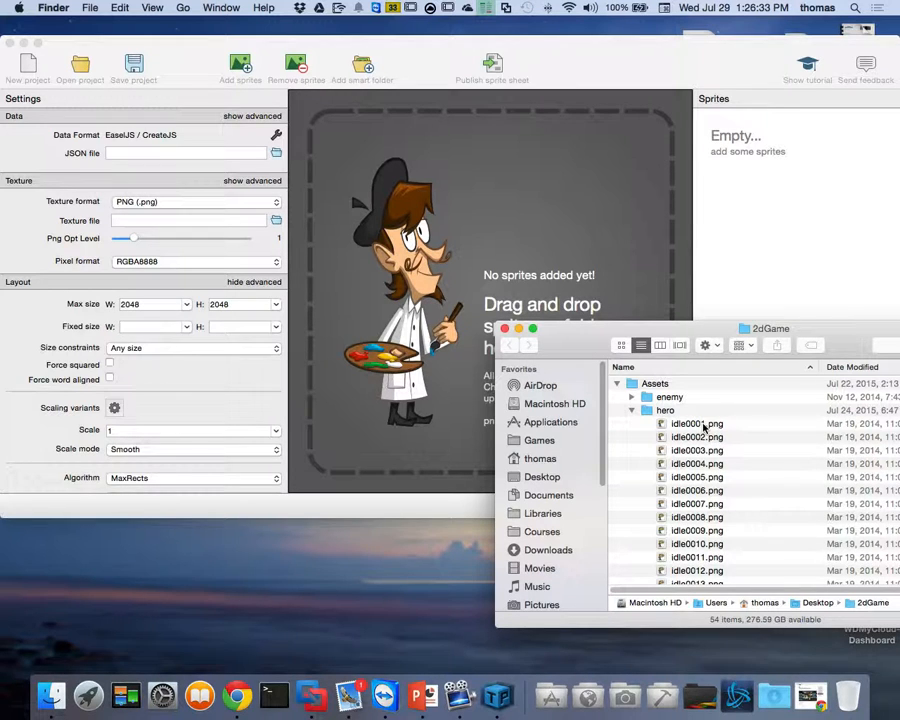
pyautogui.click(700, 428)
pyautogui.scroll(-3, 721, 465)
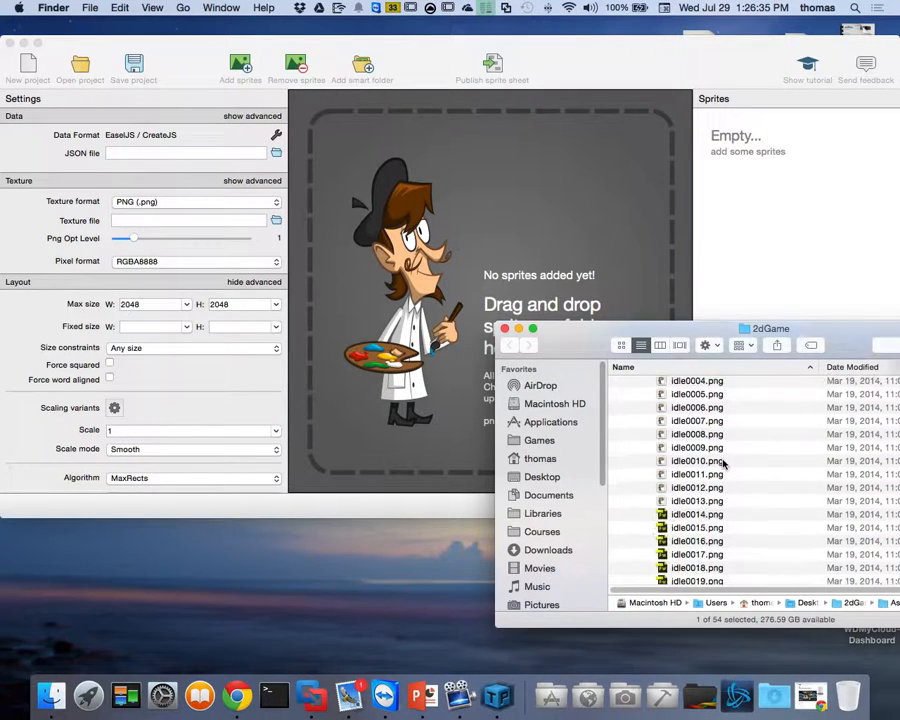
pyautogui.scroll(-4, 723, 463)
pyautogui.scroll(-2, 725, 463)
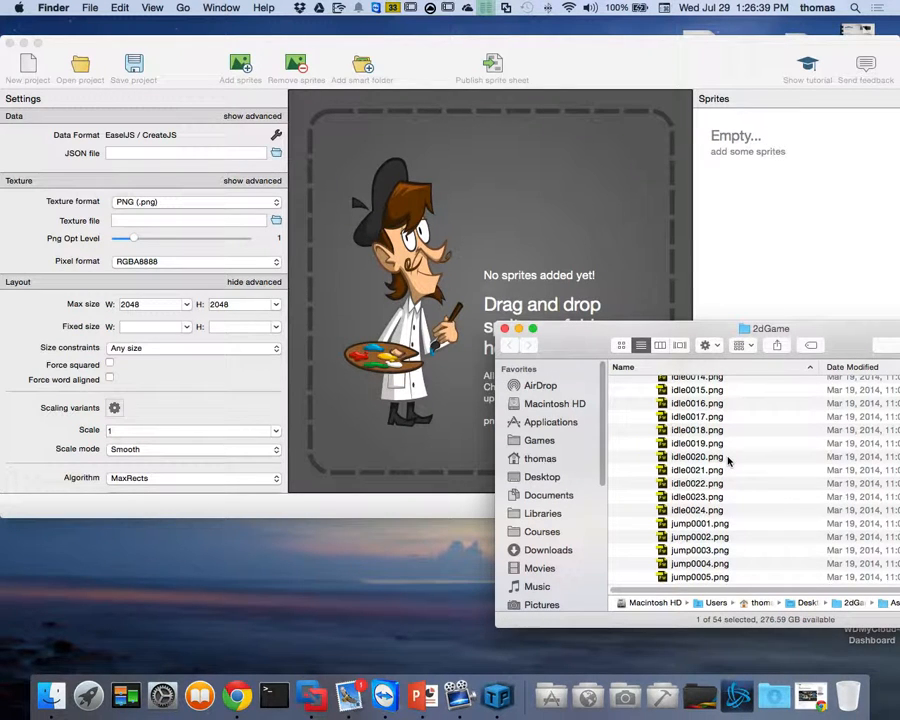
pyautogui.scroll(8, 727, 461)
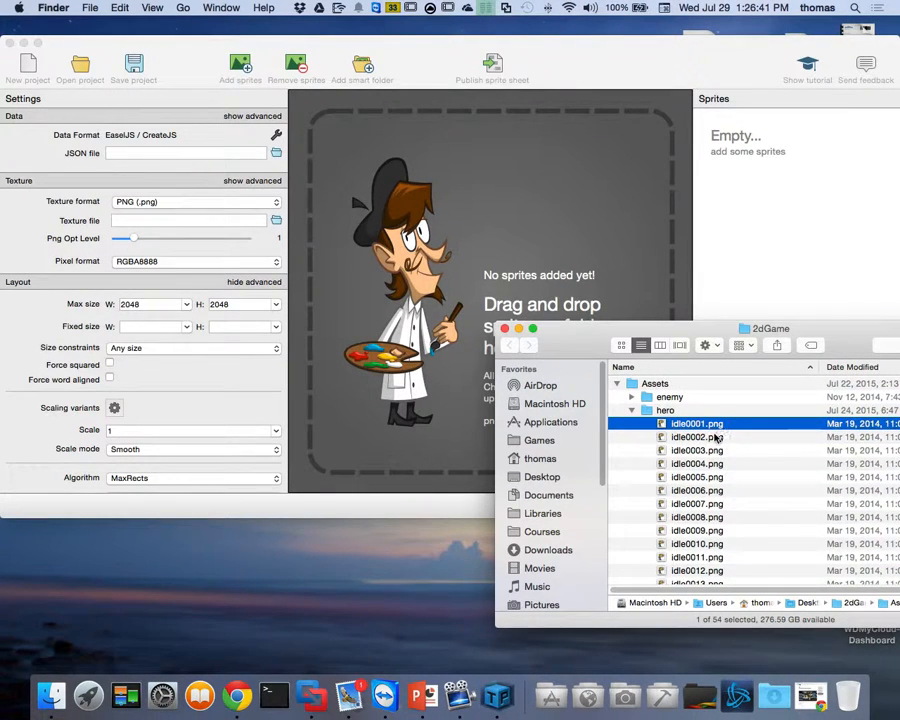
pyautogui.hscroll(5, 759, 440)
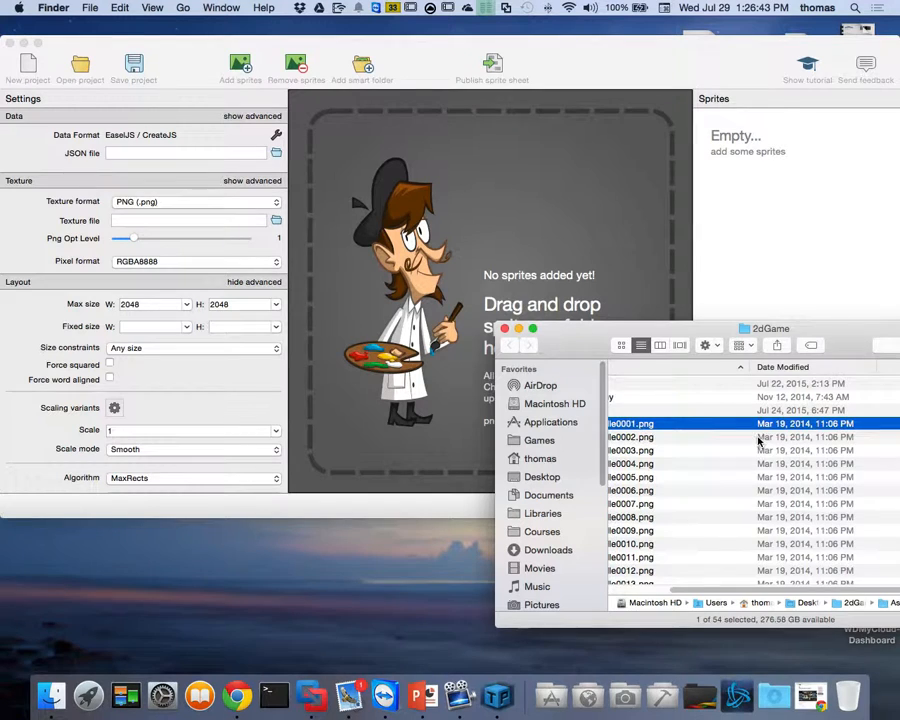
pyautogui.hscroll(-5, 759, 440)
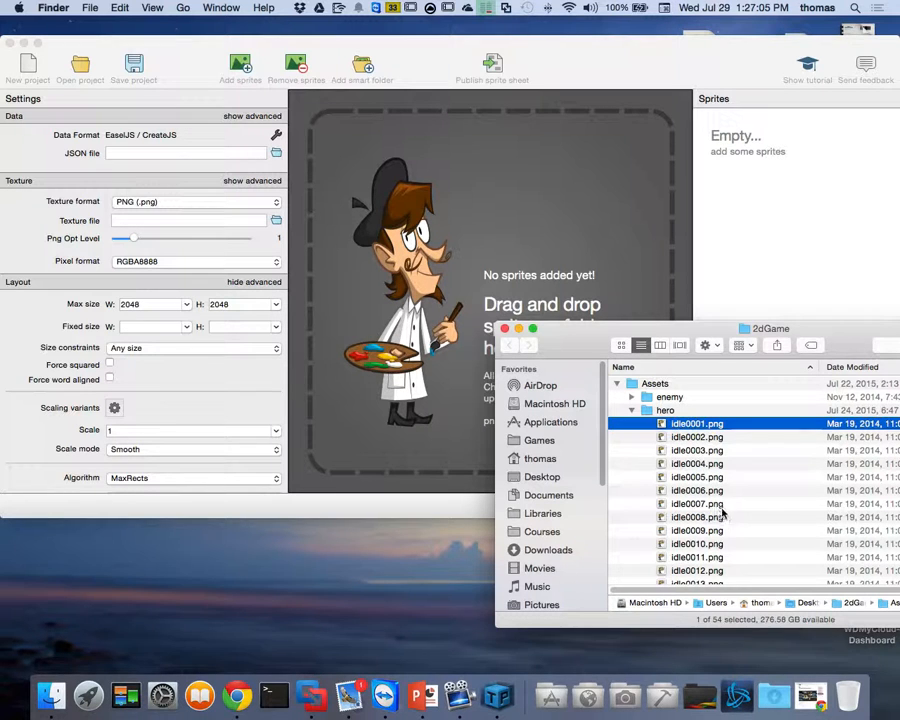
# Add the hero images idle0001.png through idle0024.png from the 2dGame window to the TexturePacker project.
pyautogui.scroll(-3, 743, 513)
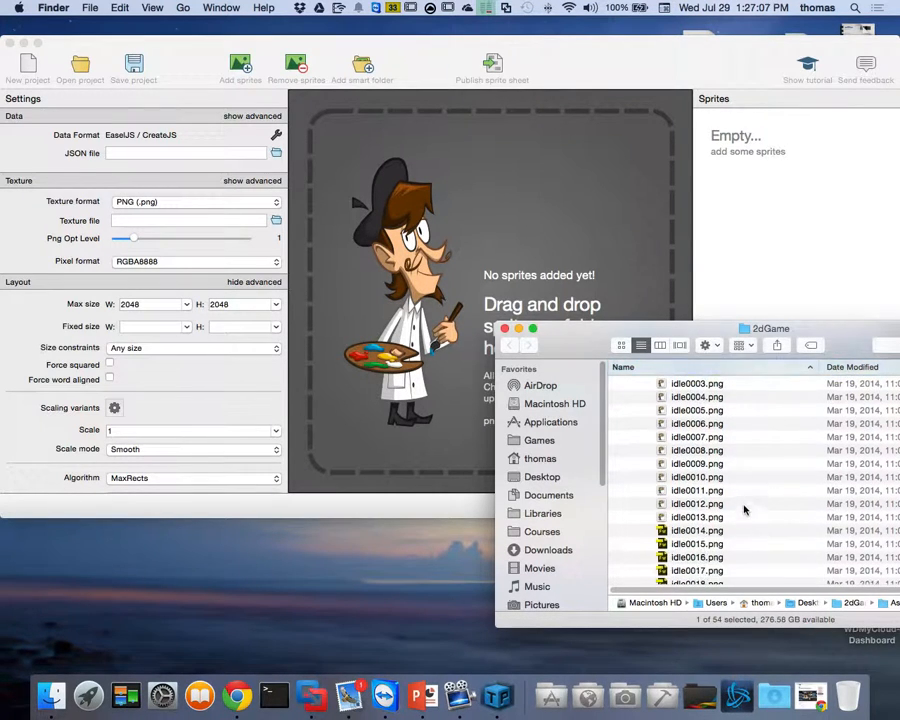
pyautogui.scroll(-3, 743, 452)
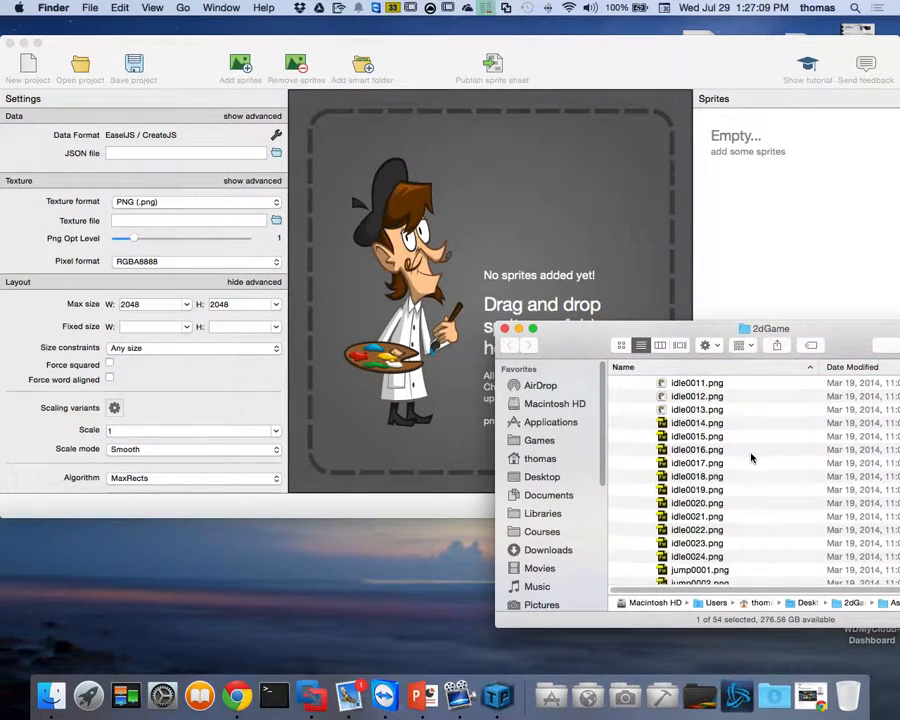
pyautogui.scroll(-2, 751, 458)
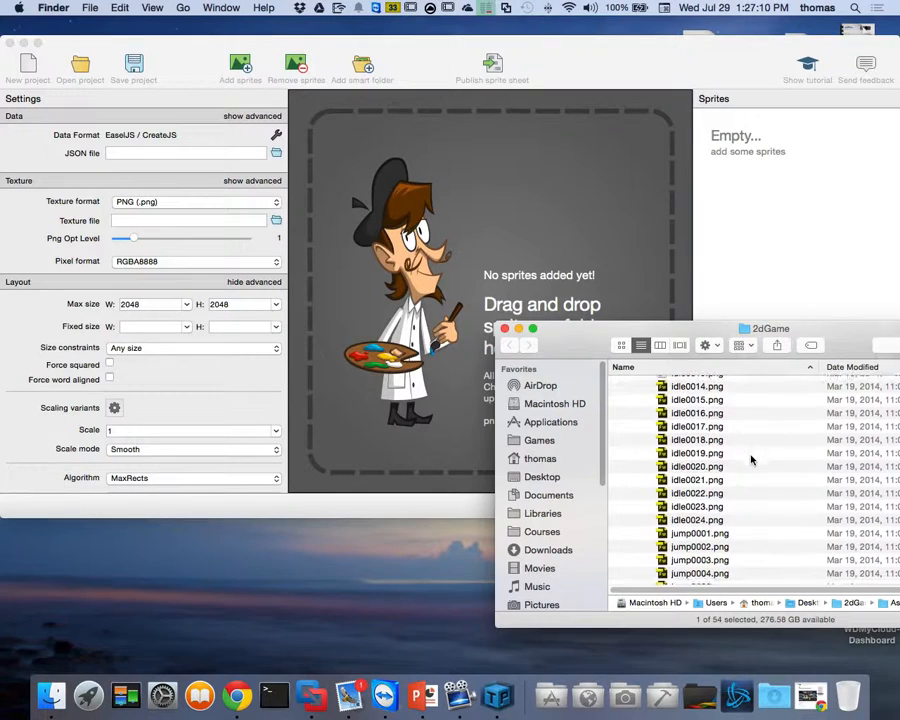
pyautogui.keyDown('shift'); pyautogui.click(712, 522); pyautogui.keyUp('shift')
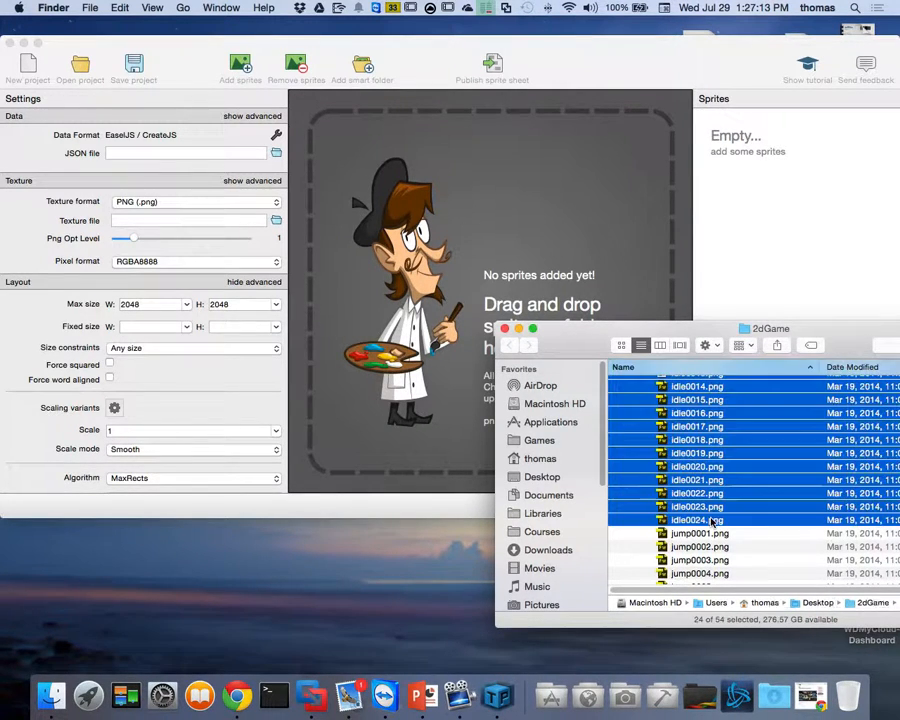
pyautogui.scroll(8, 720, 500)
pyautogui.scroll(-5, 748, 468)
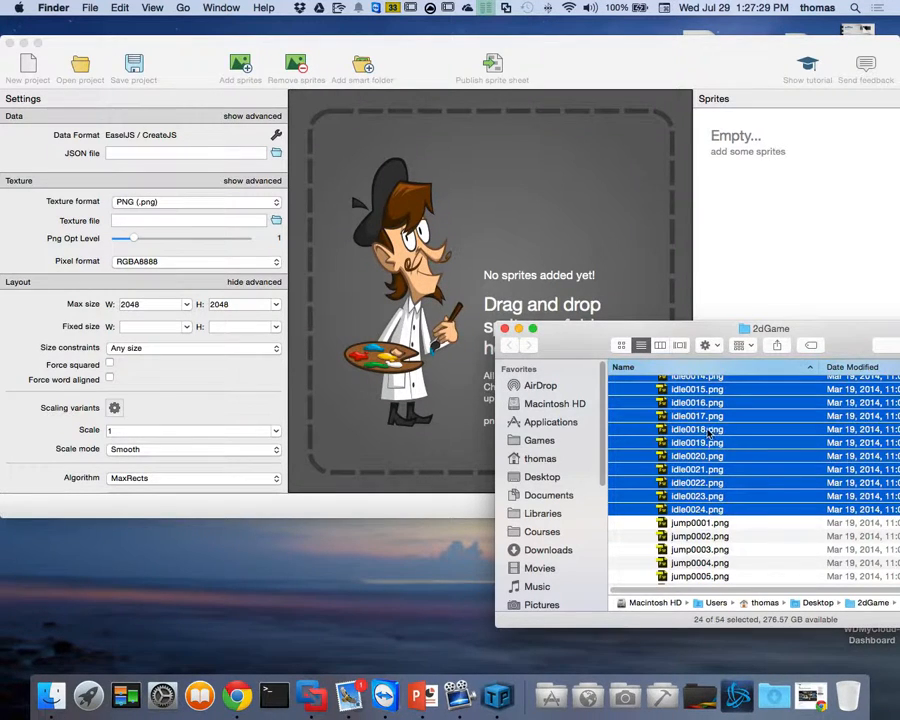
pyautogui.moveTo(720, 500); pyautogui.dragTo(444, 366)
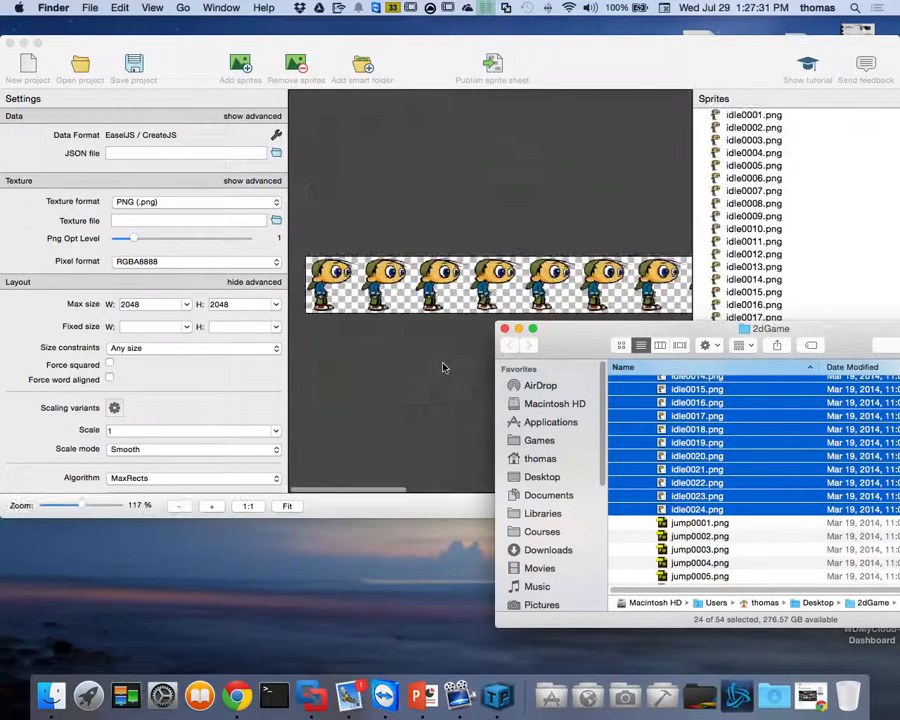
# Check where idle0001.png, idle0004.png and idle0003.png are placed in the packed sheet.
pyautogui.click(552, 187)
pyautogui.click(746, 116)
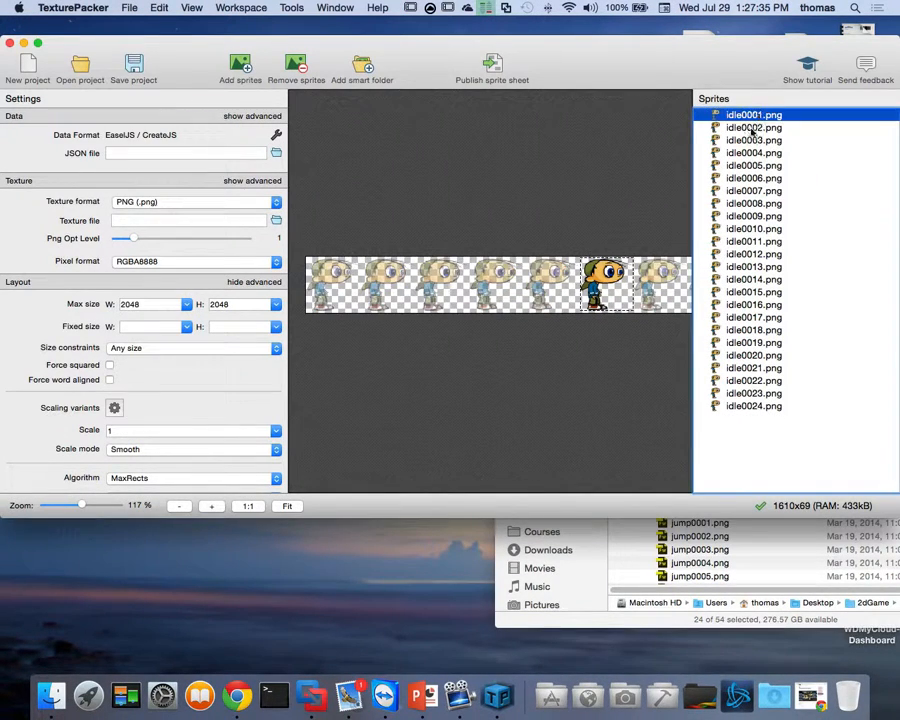
pyautogui.click(755, 153)
pyautogui.click(755, 141)
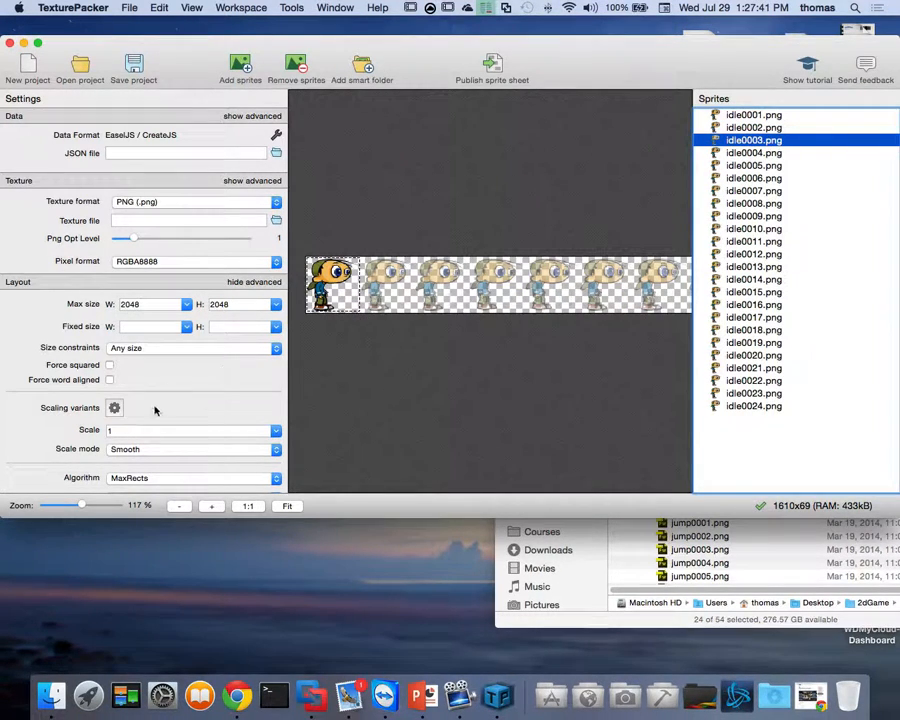
# Enable Force word aligned for the layout and check the placement of idle0001.png and idle0002.png.
pyautogui.click(108, 381)
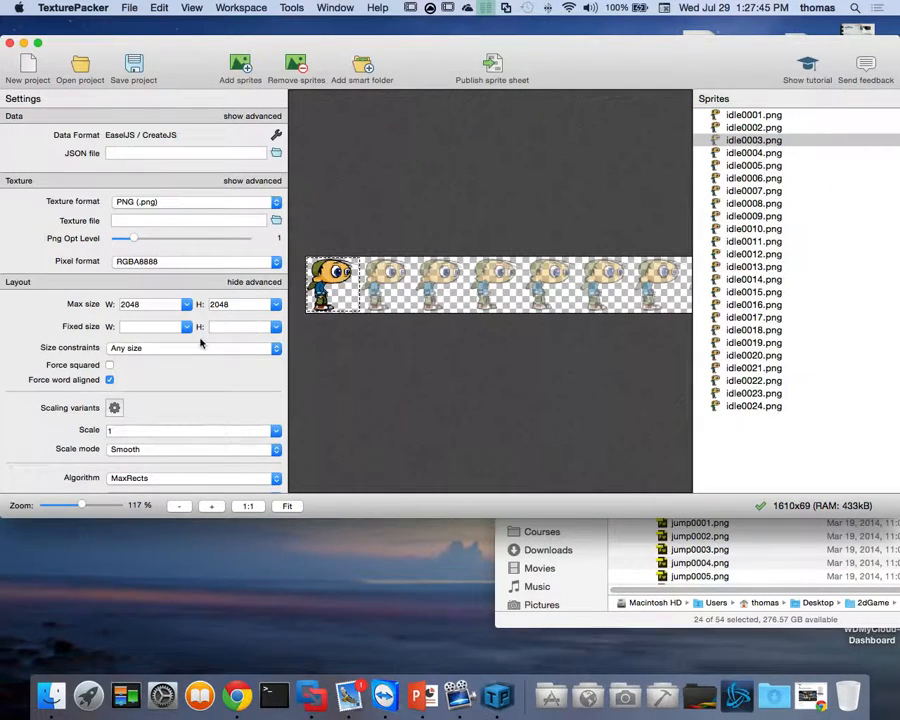
pyautogui.click(750, 115)
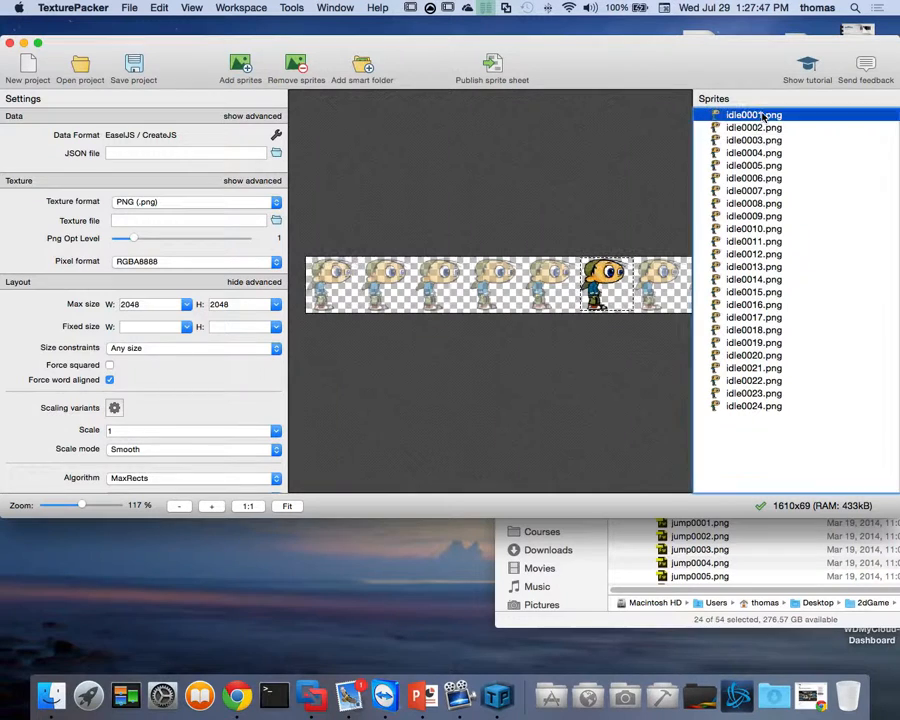
pyautogui.click(745, 128)
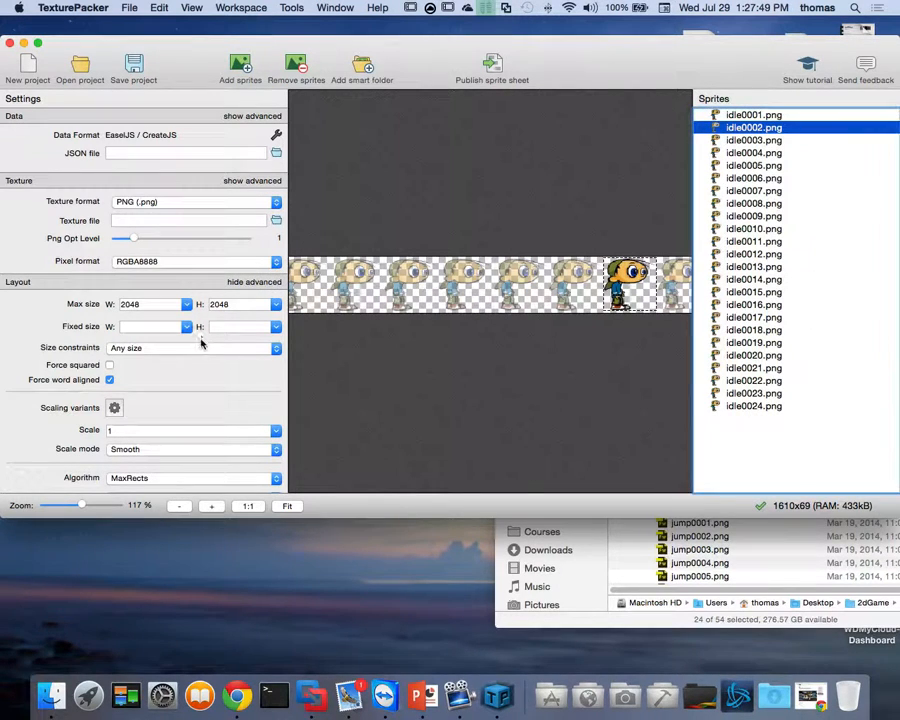
# Set the layout algorithm to Basic and sort the sprites by Name.
pyautogui.scroll(-5, 200, 360)
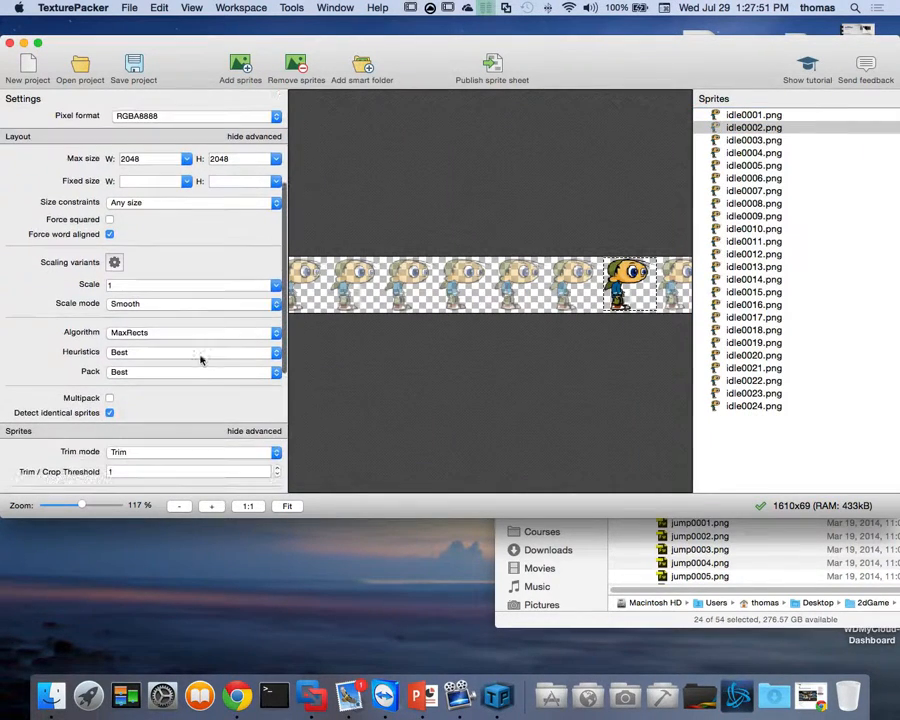
pyautogui.scroll(-2, 232, 384)
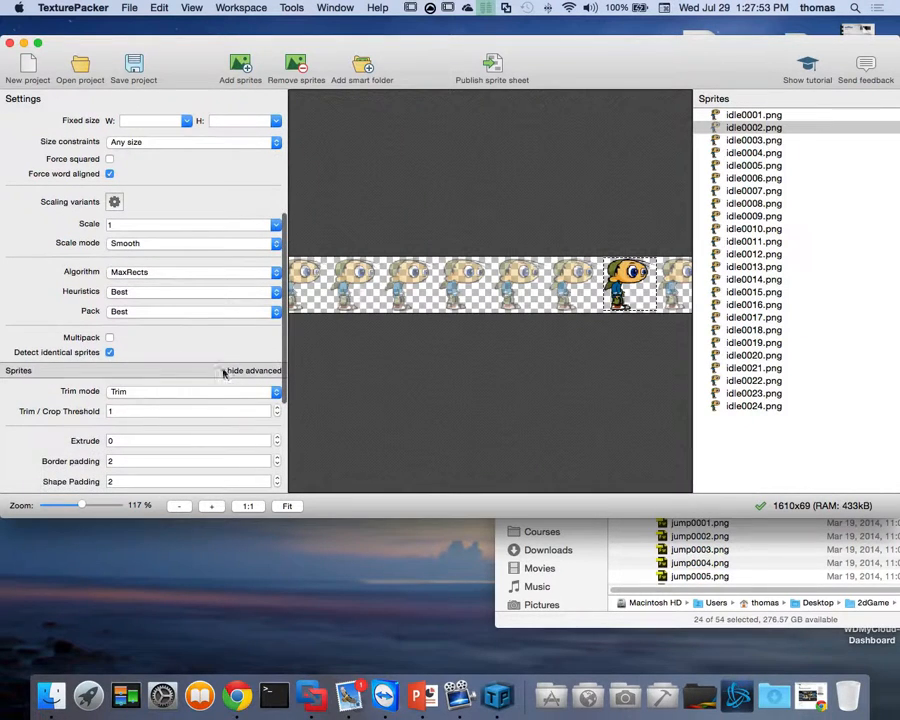
pyautogui.click(147, 276)
pyautogui.click(143, 283)
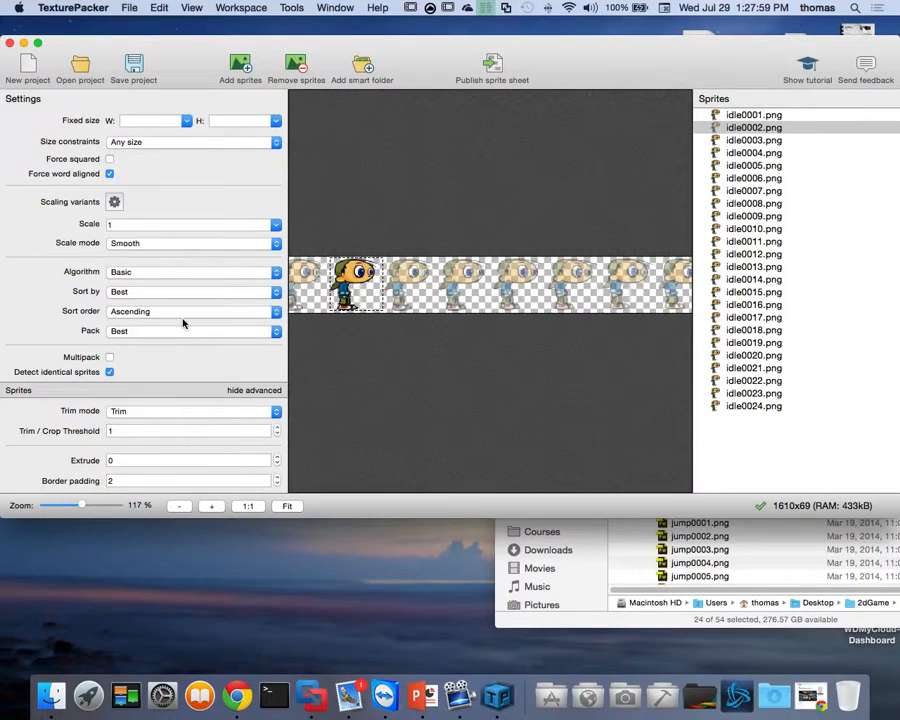
pyautogui.scroll(-4, 183, 323)
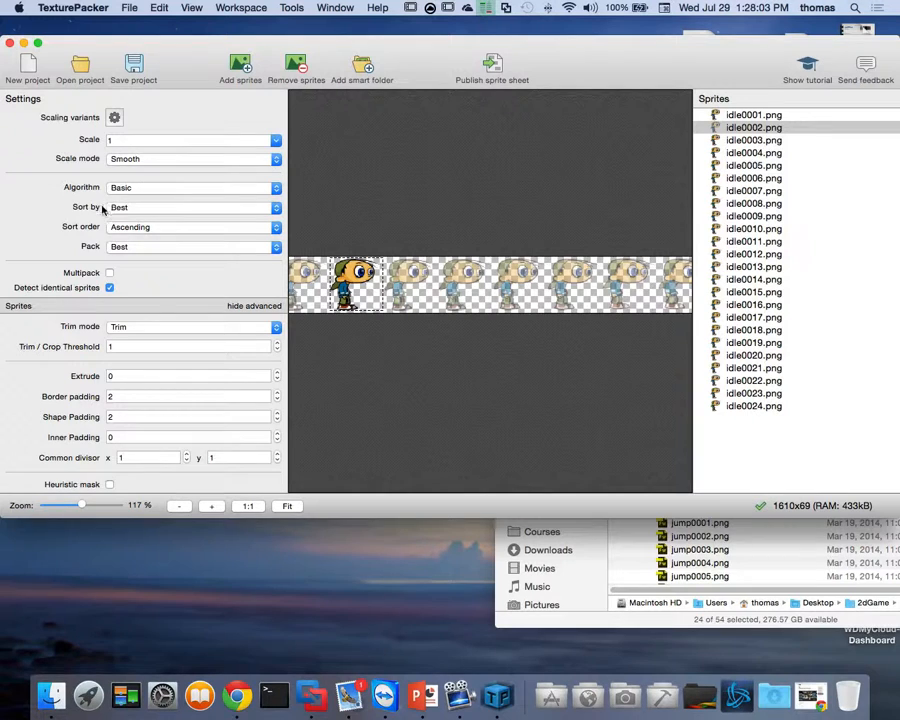
pyautogui.click(140, 207)
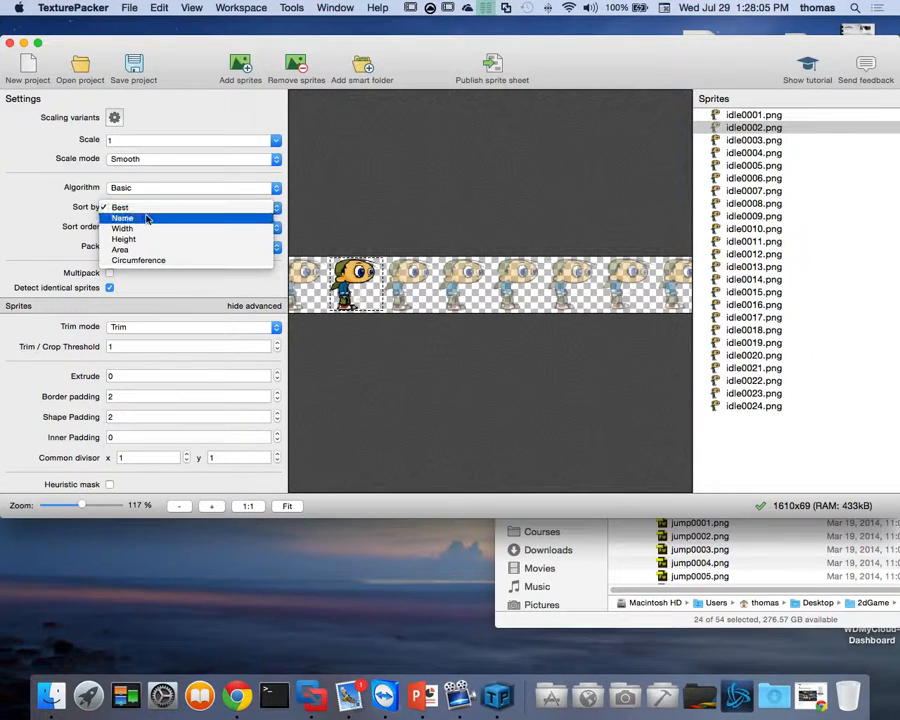
pyautogui.click(146, 218)
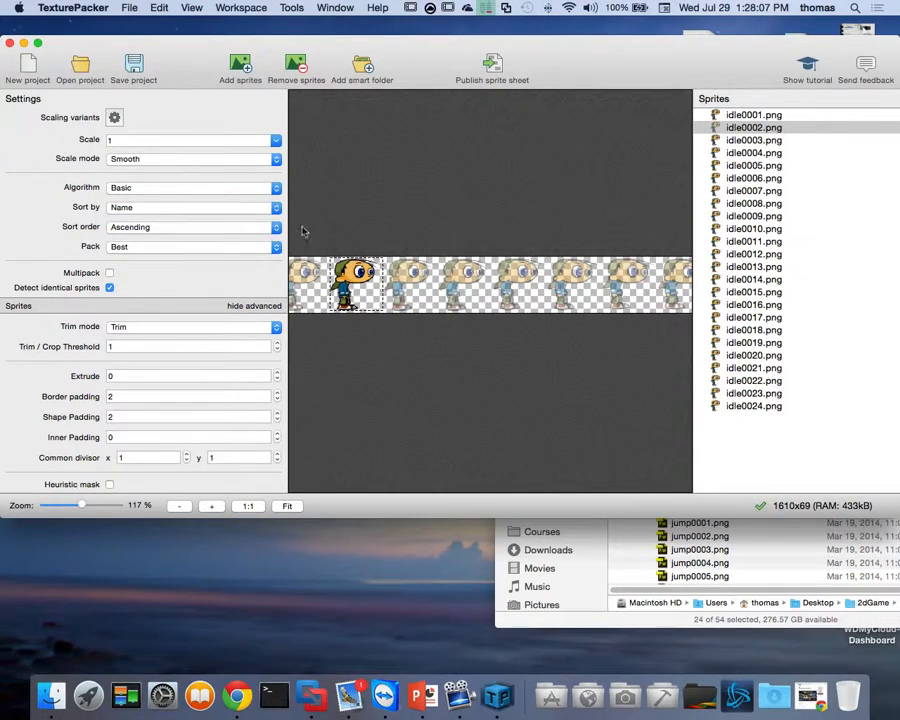
# Check the packing order of idle0002.png, idle0003.png and idle0004.png in the sheet.
pyautogui.click(751, 128)
pyautogui.click(750, 141)
pyautogui.click(756, 153)
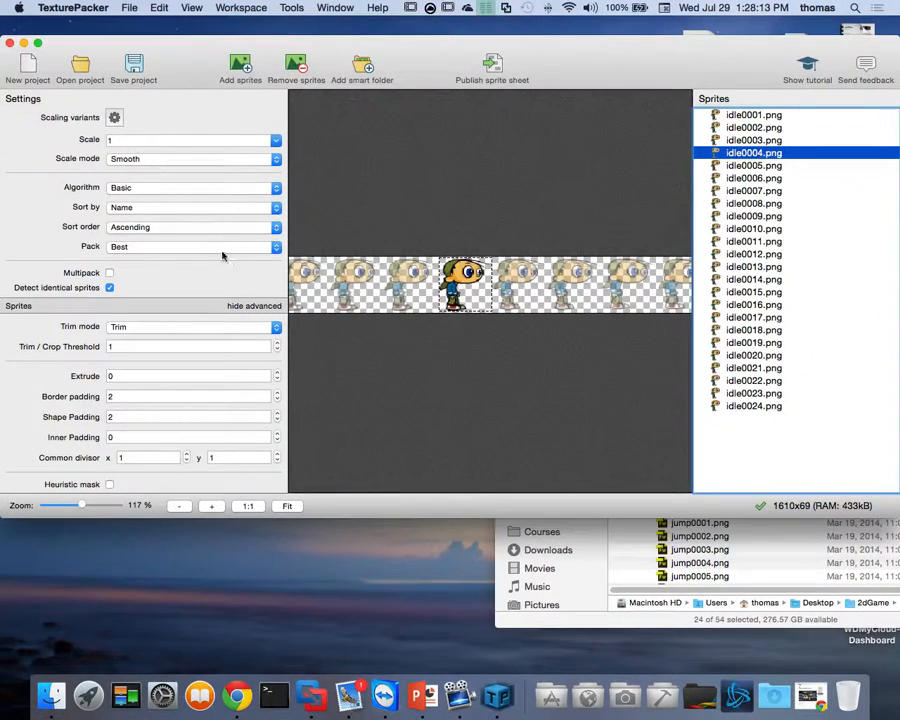
# Set the sprites' trim mode to None and inspect several idle frames in the sheet preview.
pyautogui.scroll(-5, 209, 256)
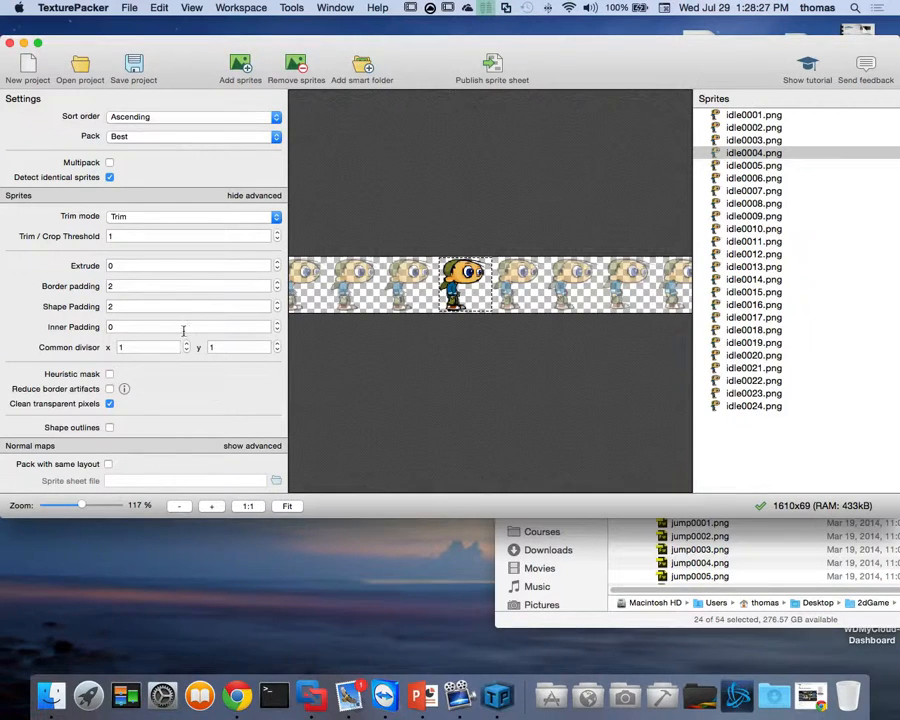
pyautogui.click(155, 216)
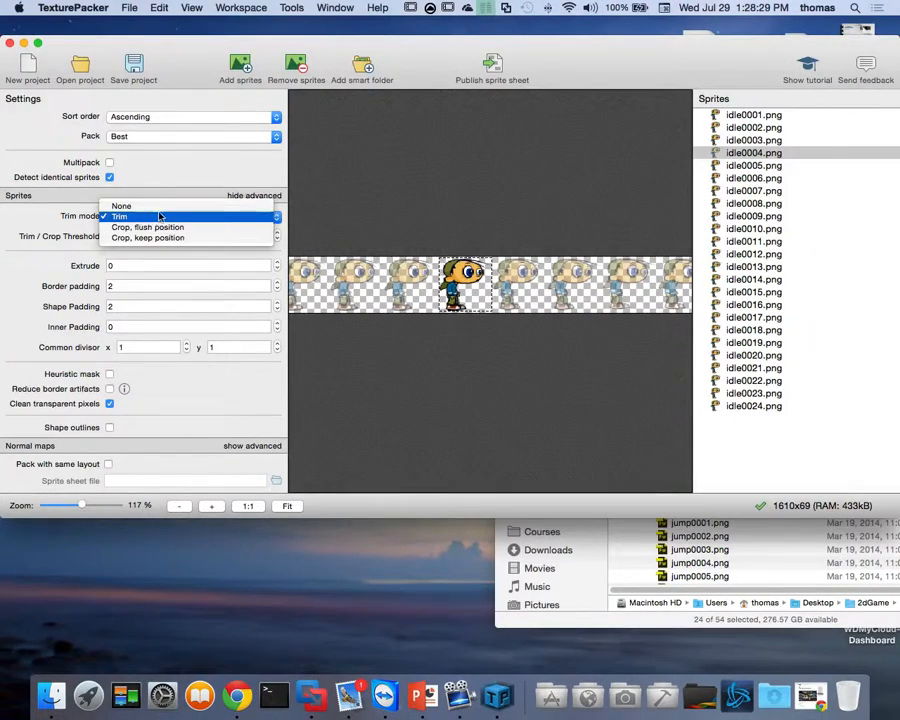
pyautogui.click(137, 207)
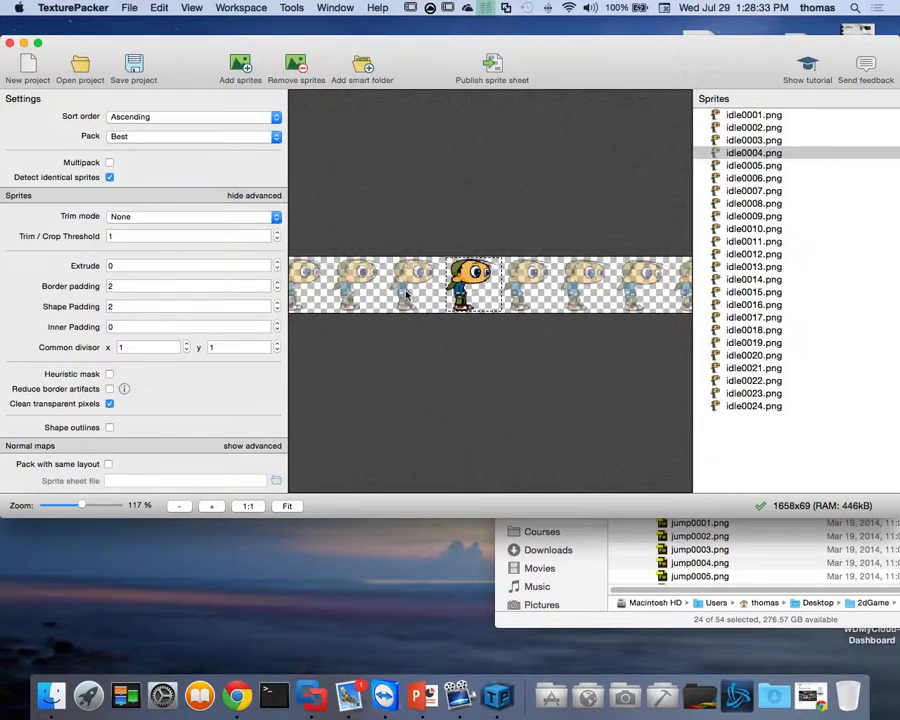
pyautogui.click(577, 287)
pyautogui.click(638, 287)
pyautogui.hscroll(-2, 532, 294)
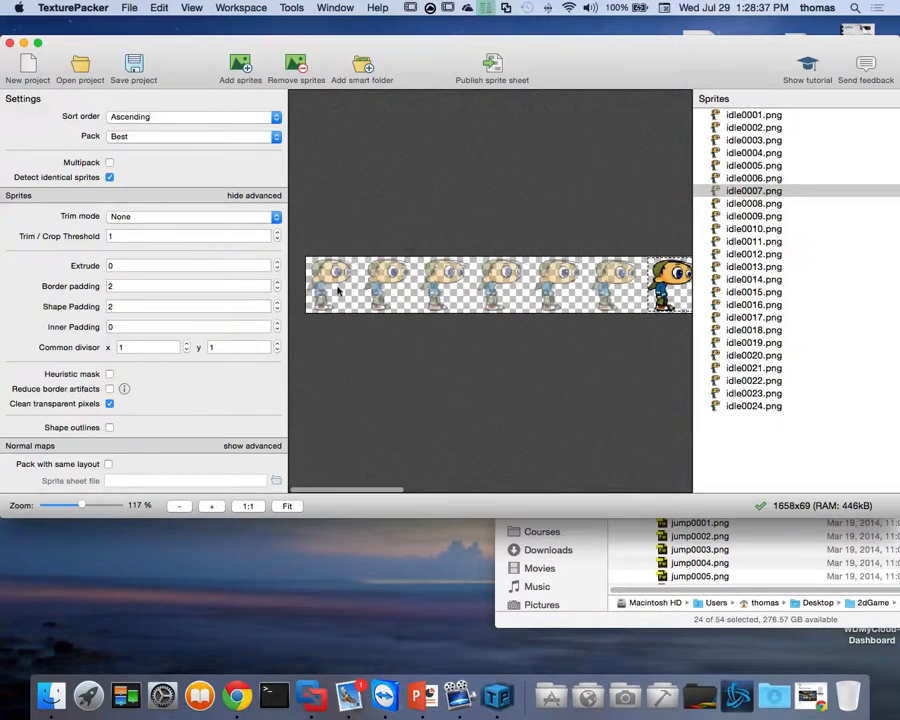
pyautogui.click(388, 285)
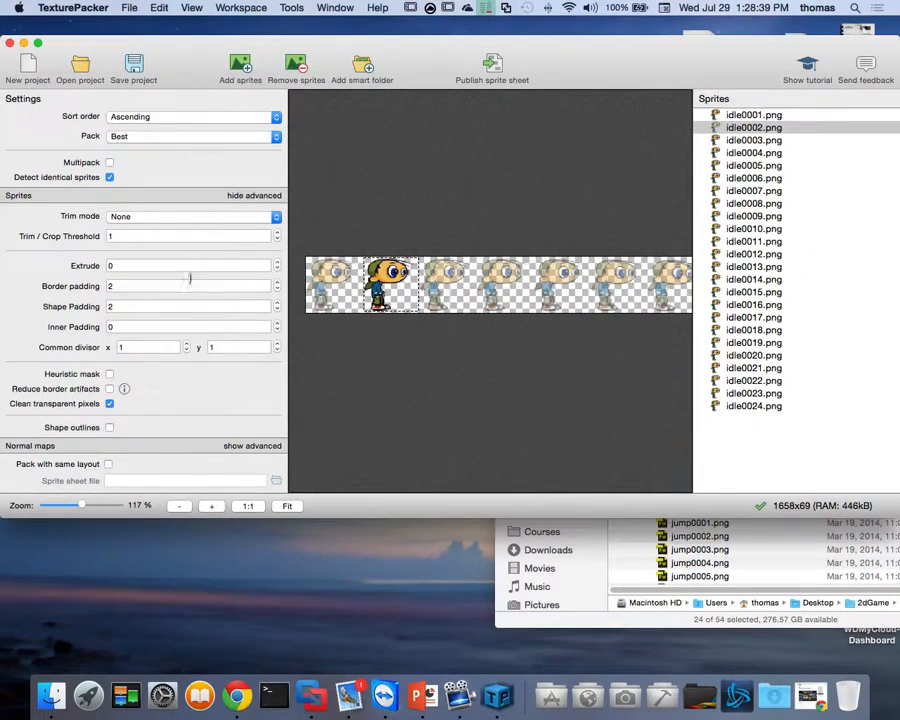
# Set both the border padding and the shape padding of the sprites to 0.
pyautogui.moveTo(184, 302)
pyautogui.click(277, 290)
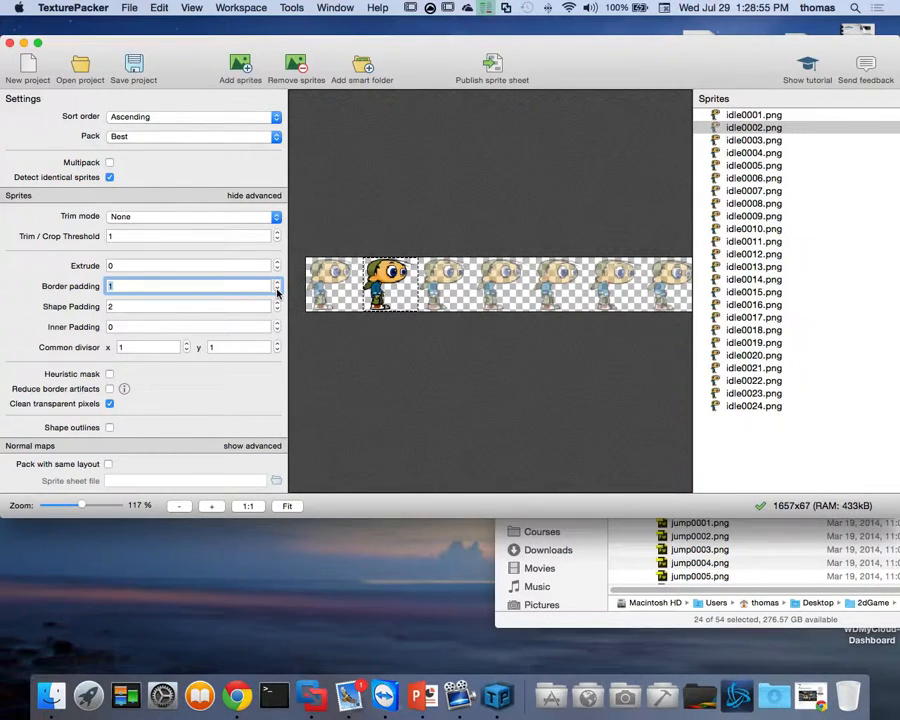
pyautogui.click(277, 290)
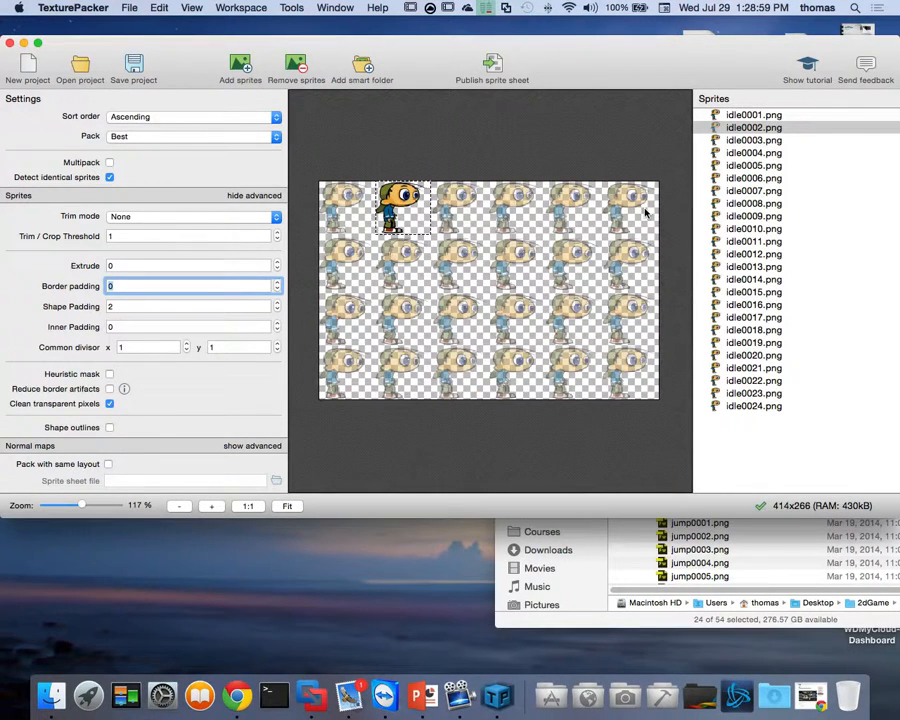
pyautogui.moveTo(645, 212)
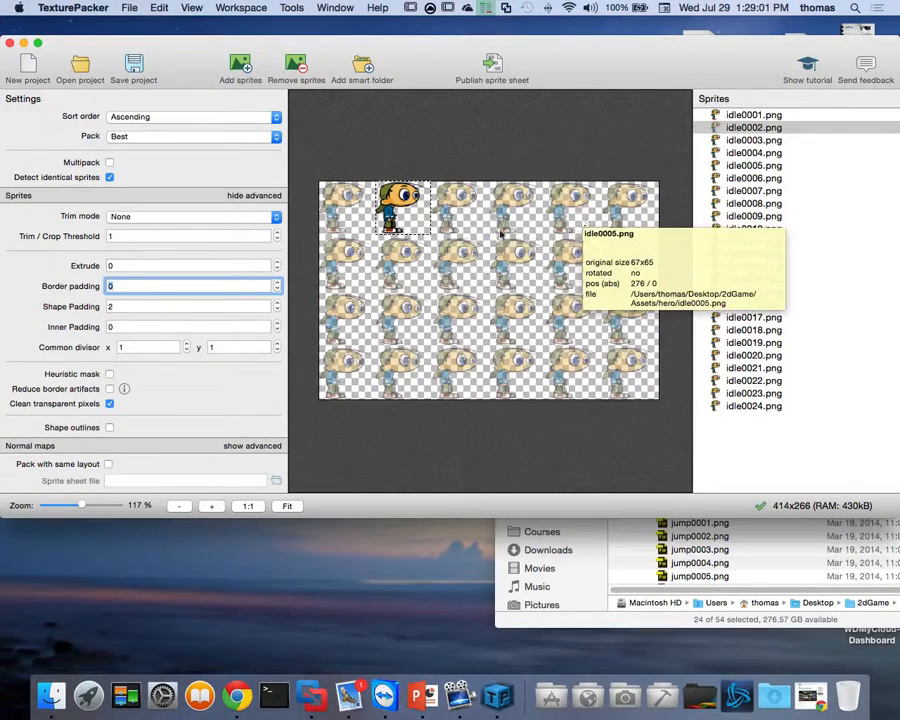
pyautogui.click(278, 312)
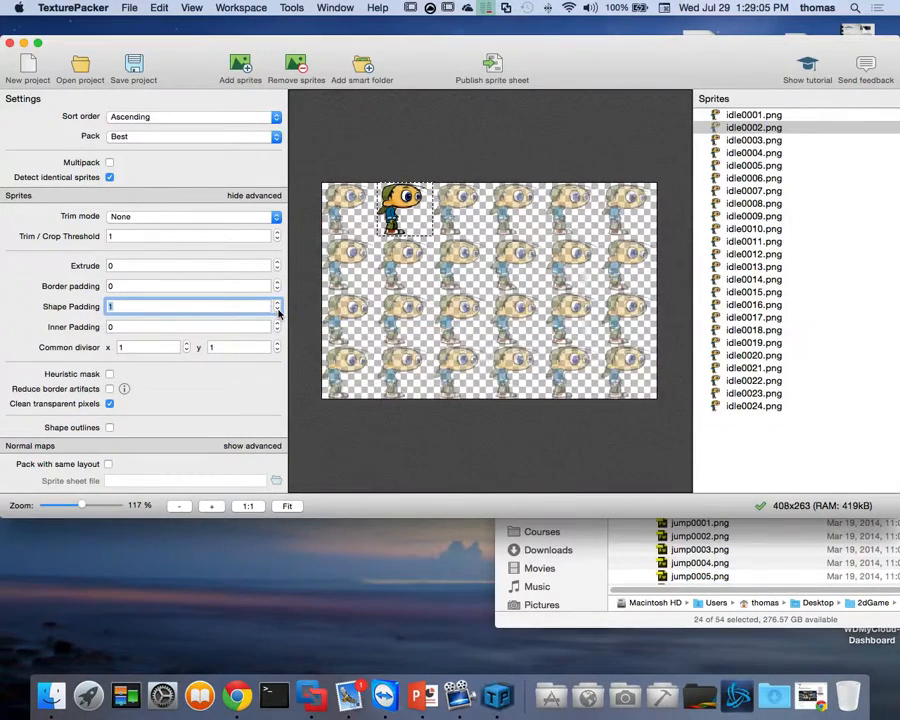
pyautogui.click(278, 312)
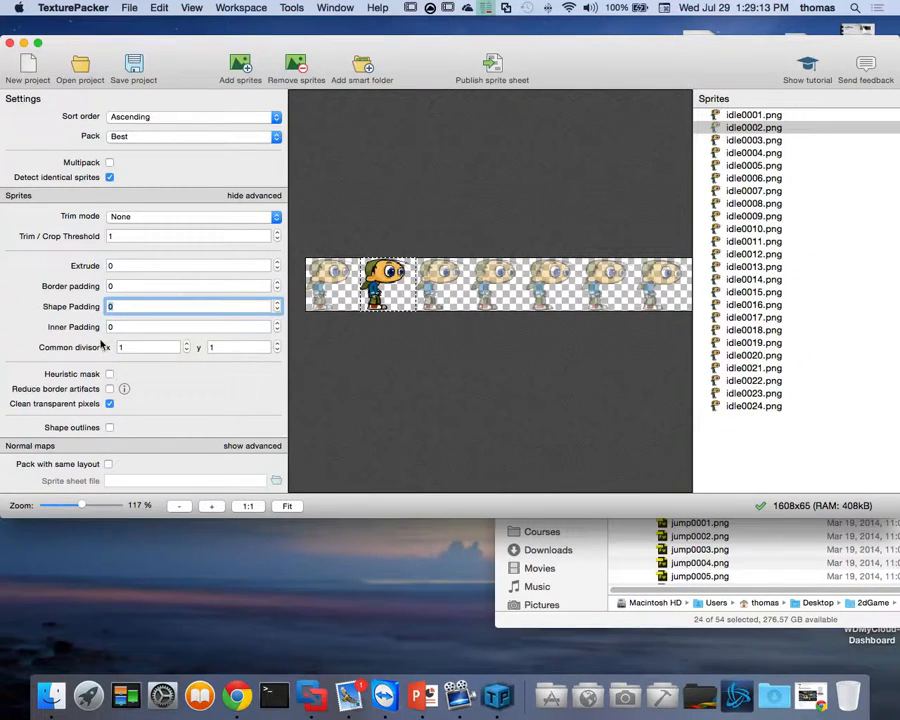
# Review the available packing quality and scale mode options in the layout settings.
pyautogui.scroll(10, 227, 345)
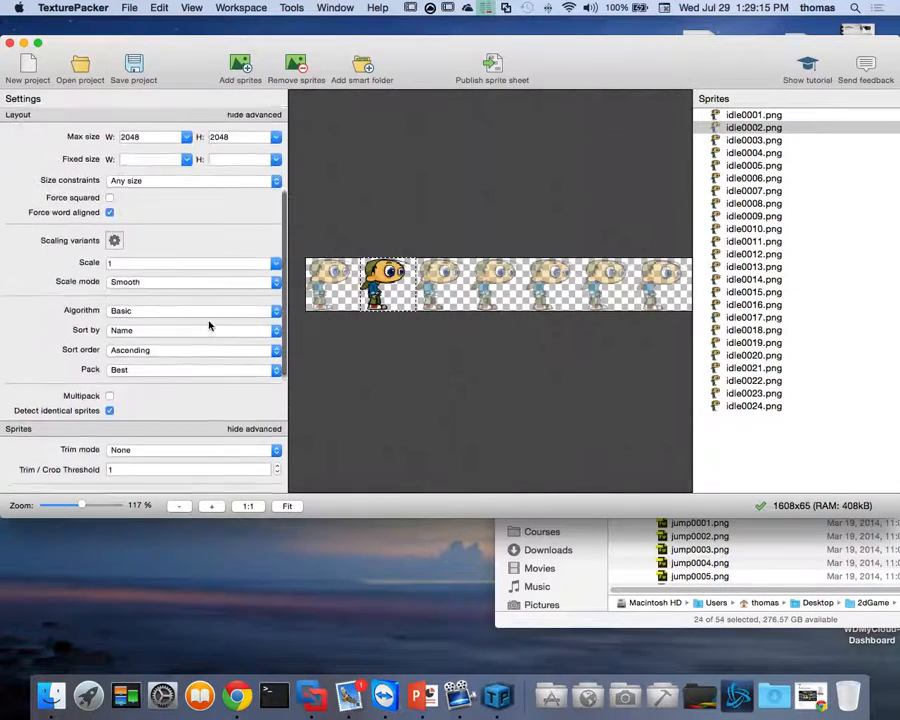
pyautogui.scroll(-4, 209, 325)
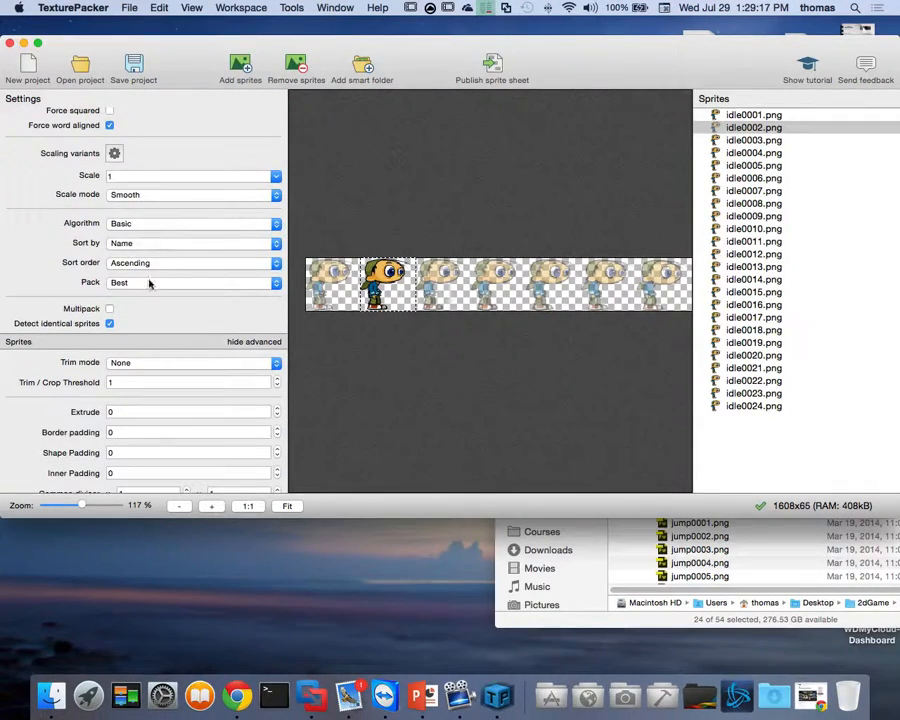
pyautogui.click(149, 285)
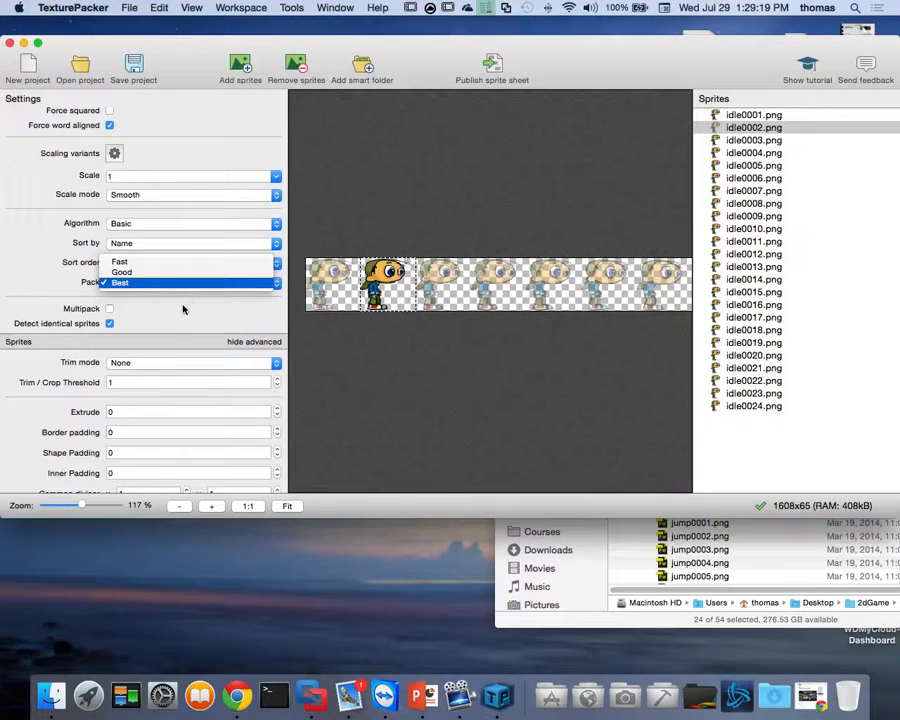
pyautogui.click(181, 309)
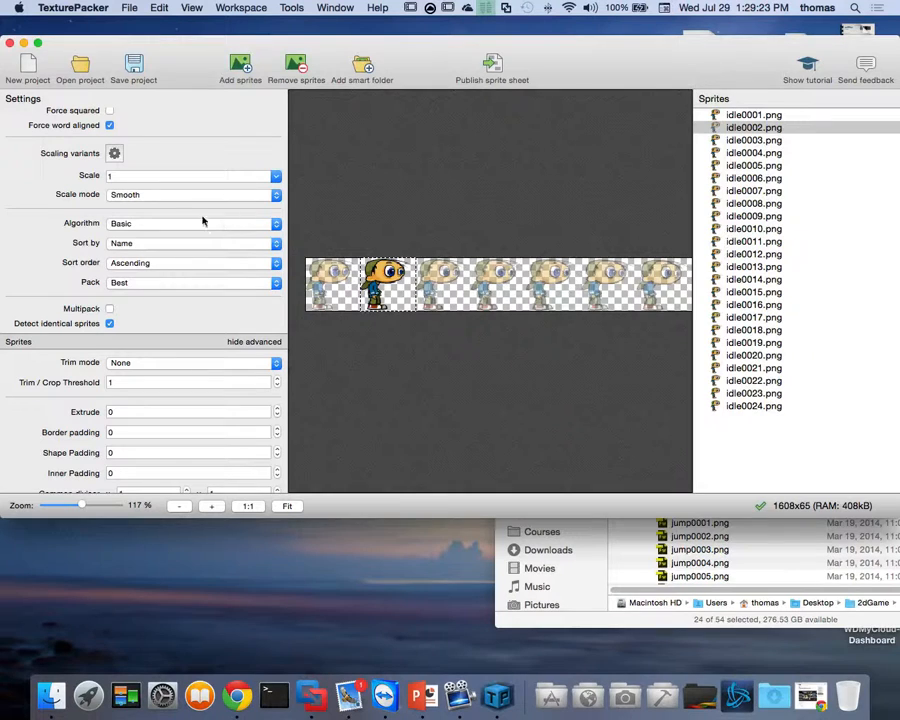
pyautogui.click(155, 196)
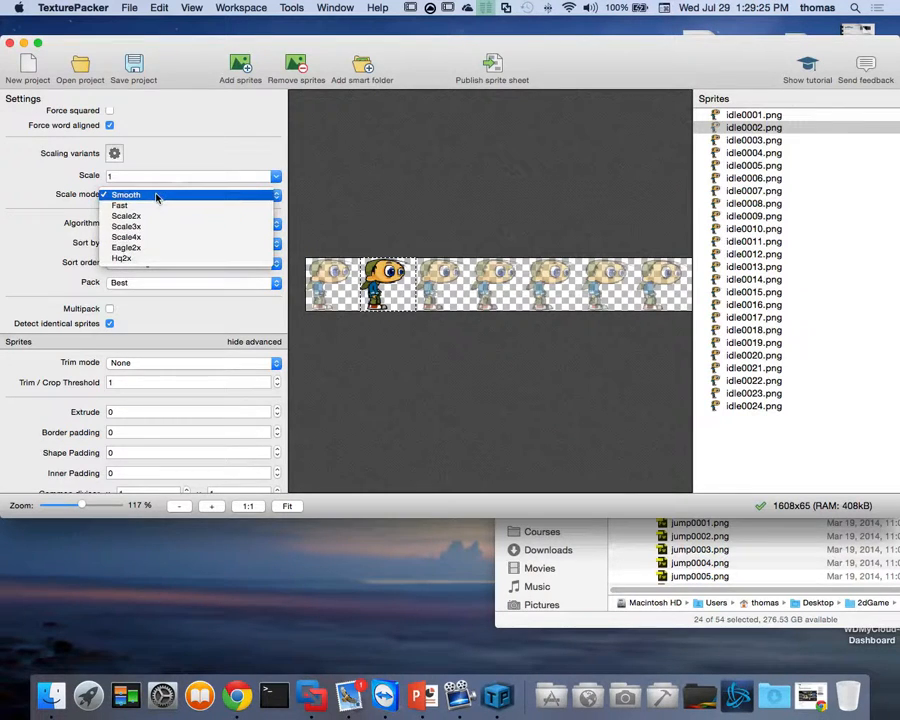
pyautogui.click(168, 156)
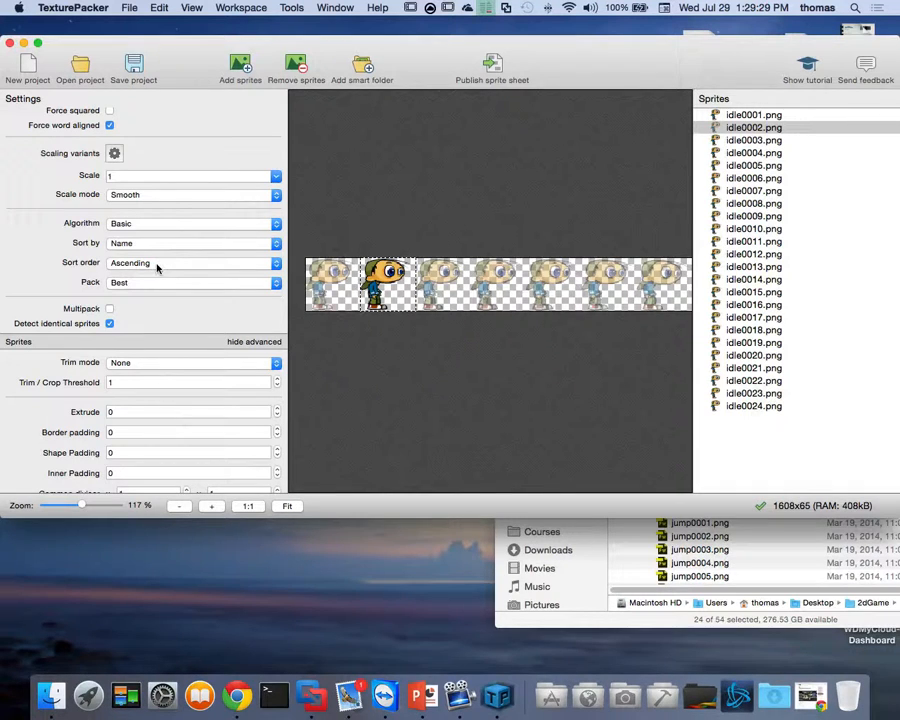
# Try the Force squared layout option on the sheet and switch it off again.
pyautogui.scroll(5, 171, 198)
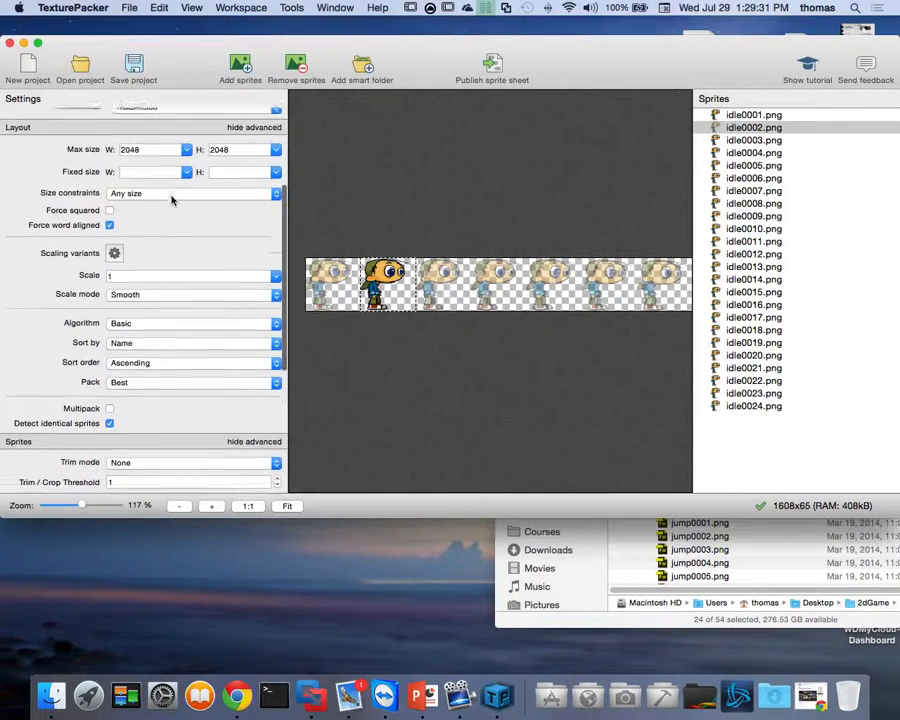
pyautogui.scroll(3, 171, 198)
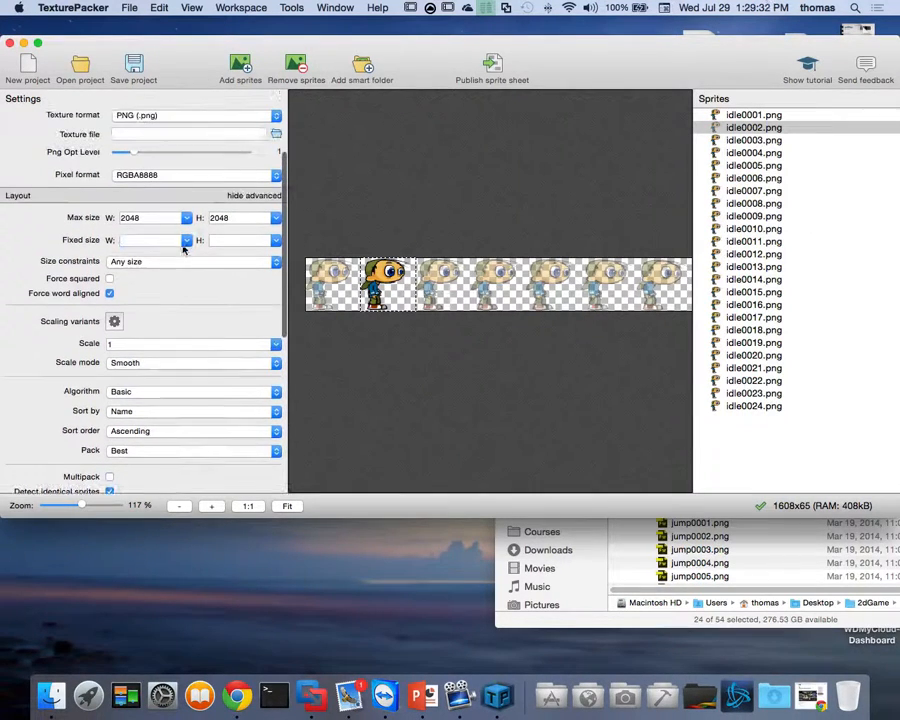
pyautogui.click(110, 280)
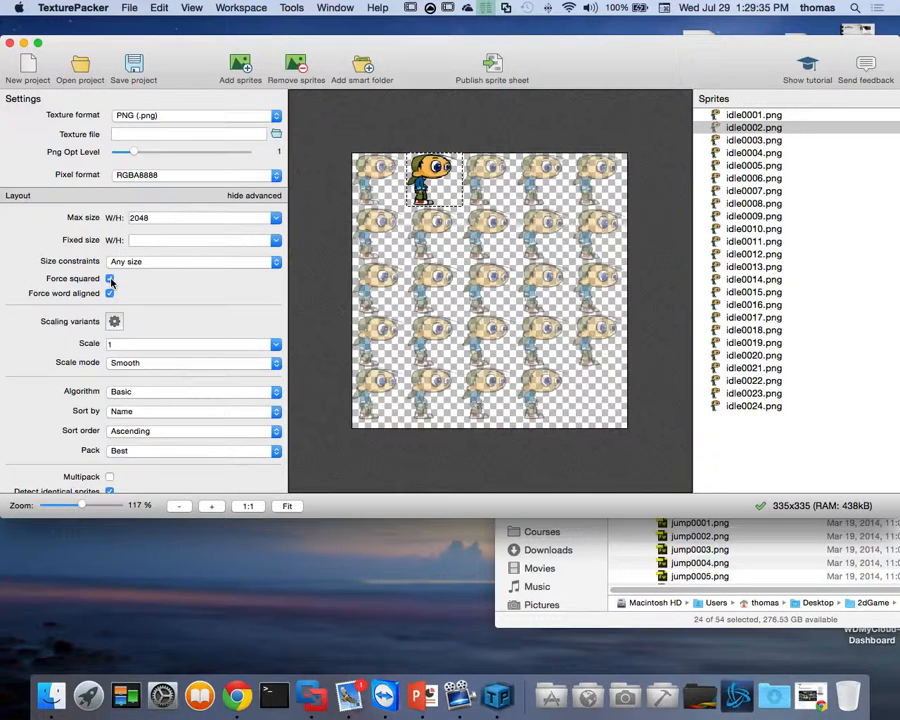
pyautogui.click(110, 279)
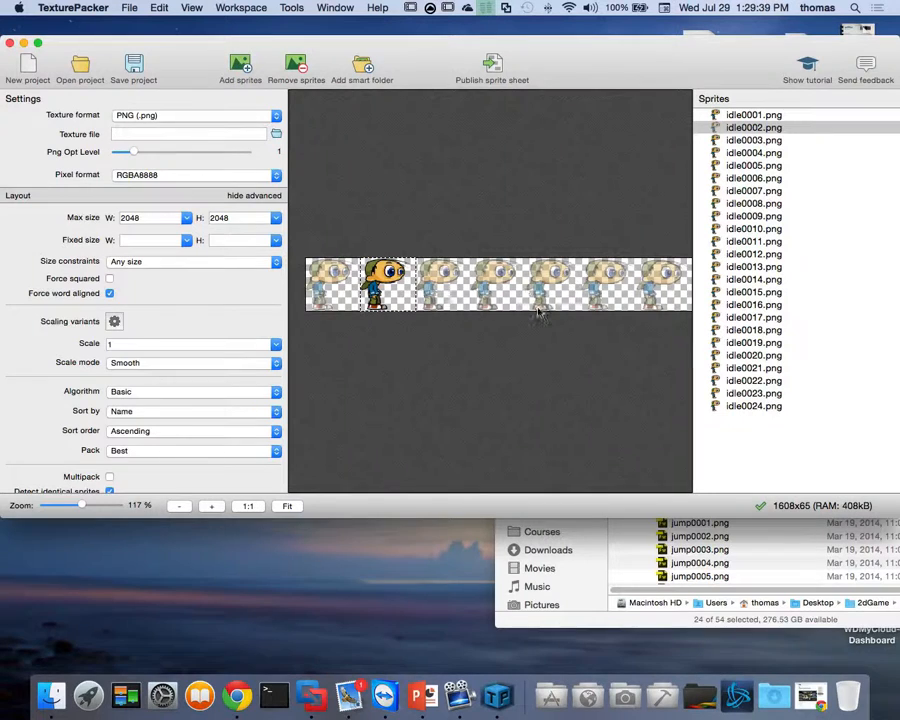
# Inspect the idle frames up to idle0006.png in the sheet preview.
pyautogui.scroll(-10, 168, 338)
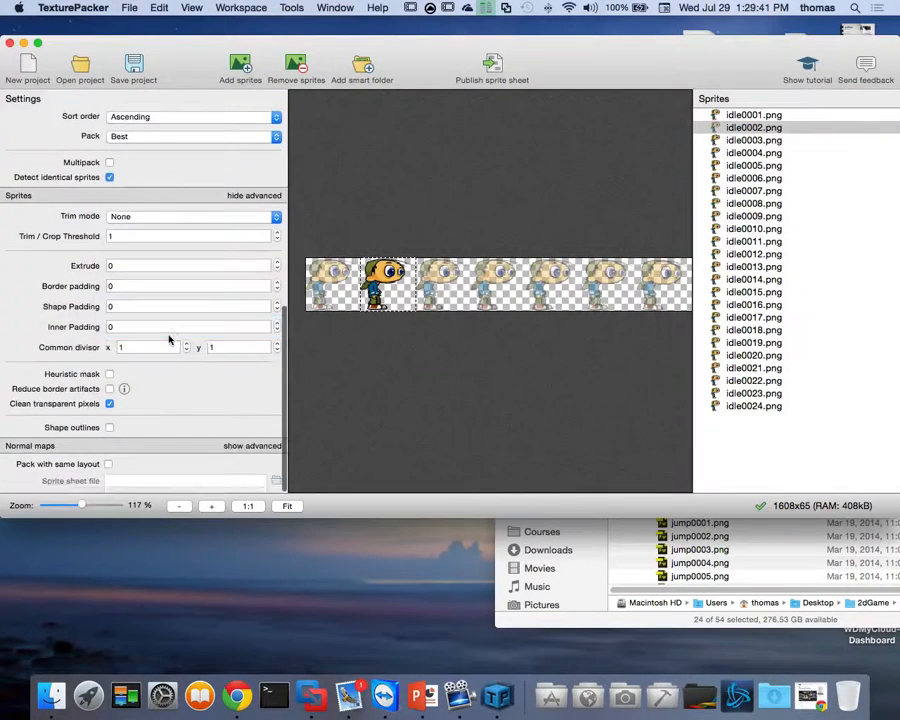
pyautogui.click(338, 288)
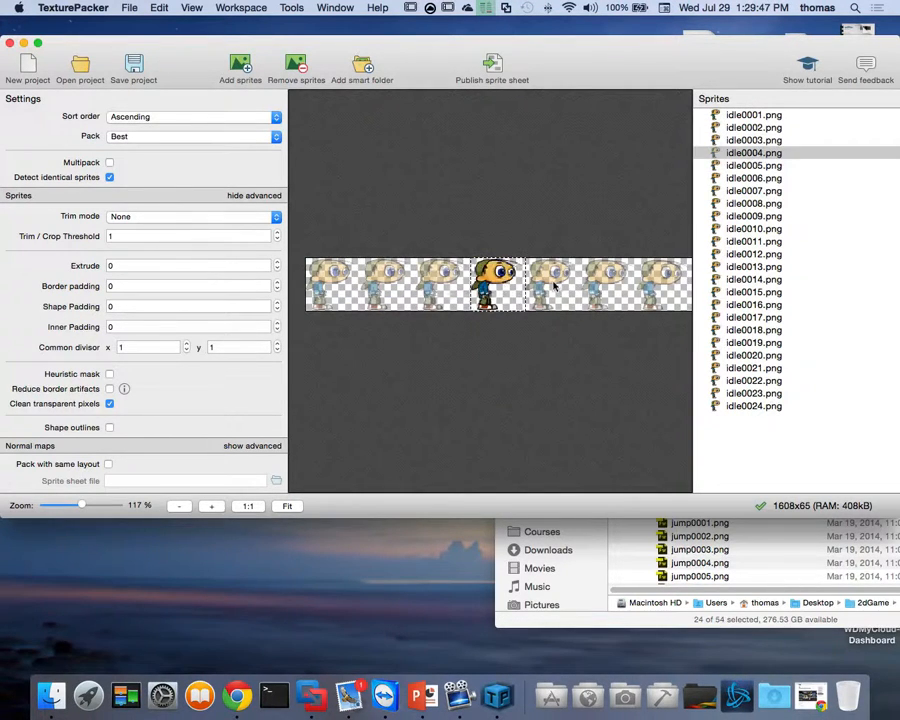
pyautogui.press('Down')
pyautogui.press('Down')
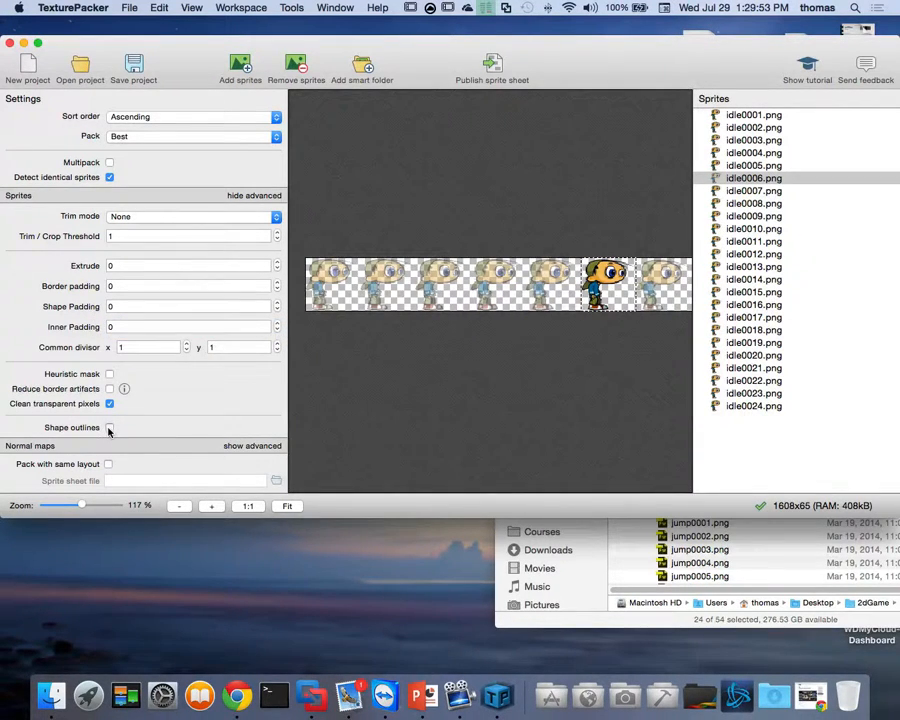
# Temporarily show the shape outlines to check the frame borders along the sheet, and read the Reduce border artifacts hint.
pyautogui.click(109, 428)
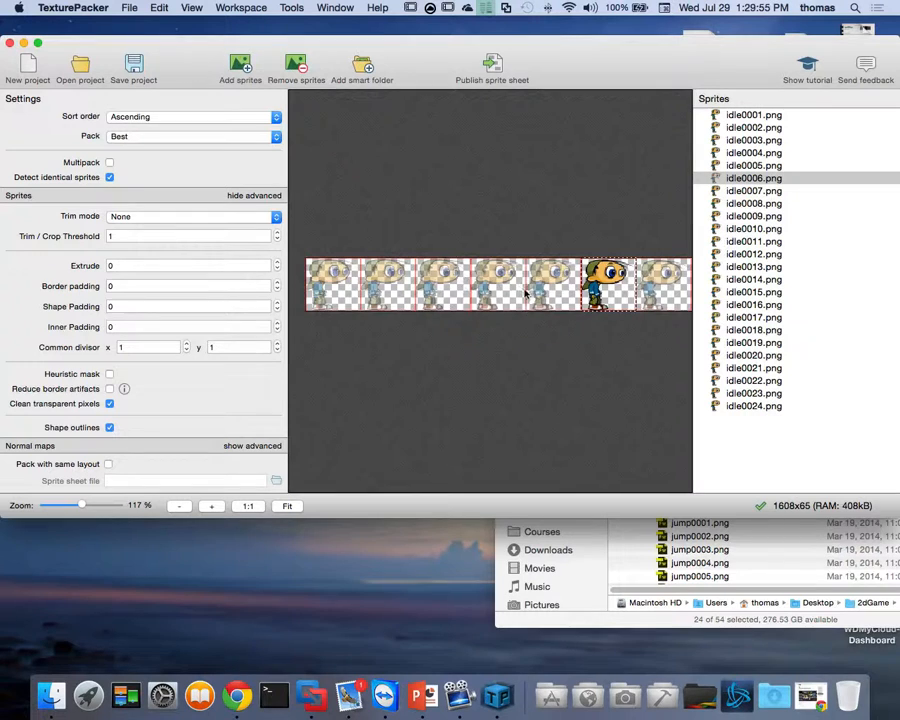
pyautogui.hscroll(10, 524, 292)
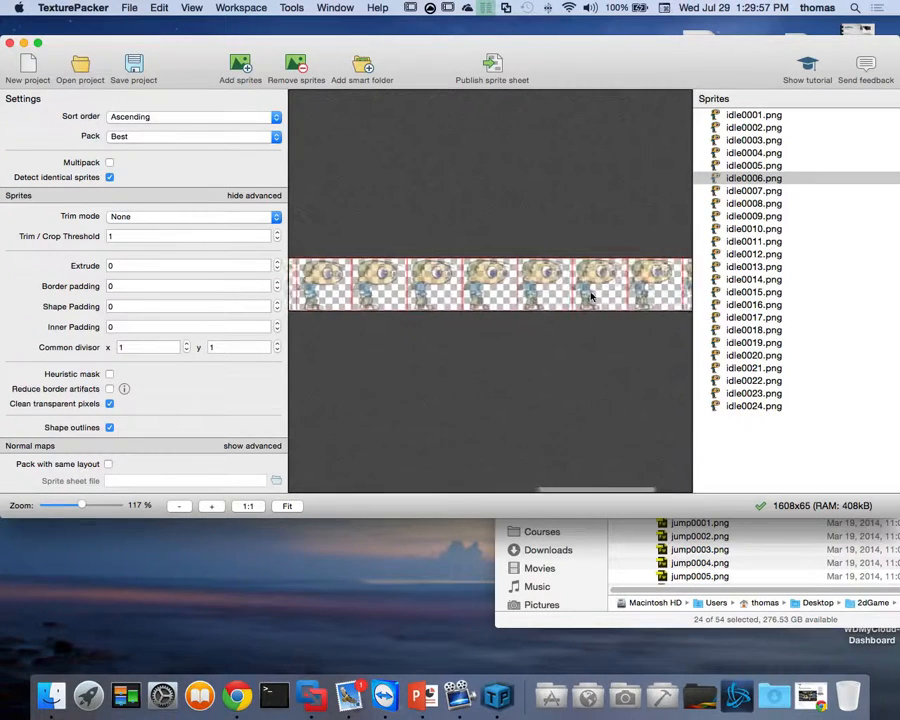
pyautogui.hscroll(3, 593, 296)
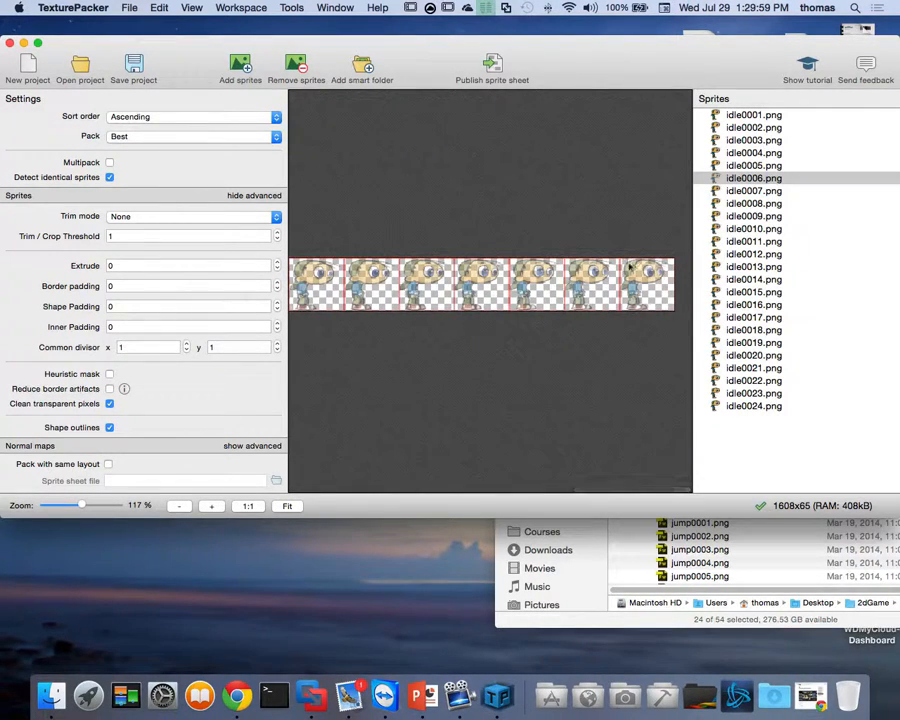
pyautogui.click(124, 388)
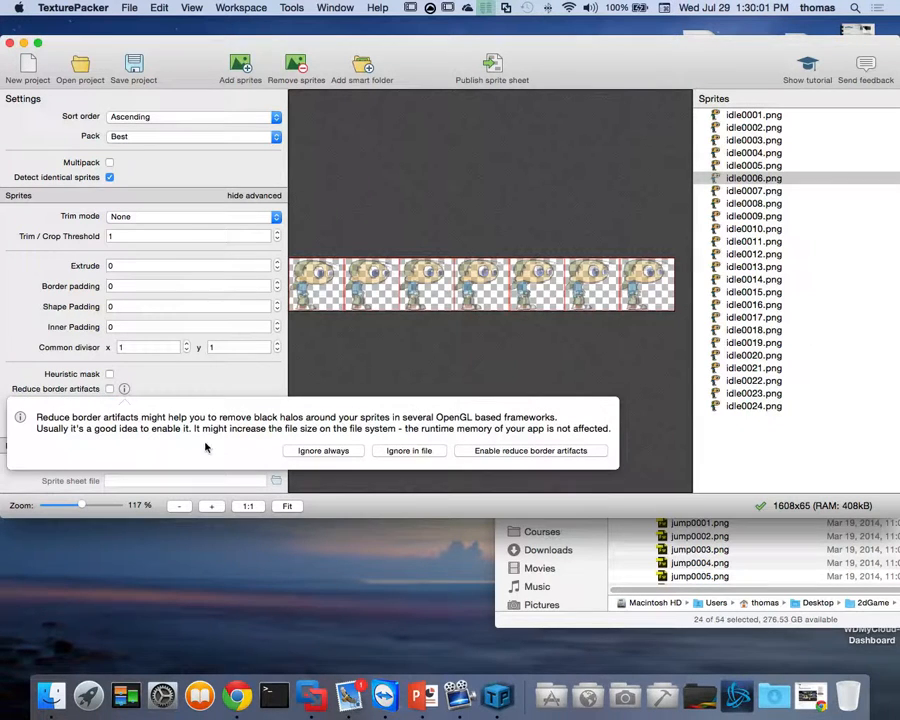
pyautogui.click(175, 388)
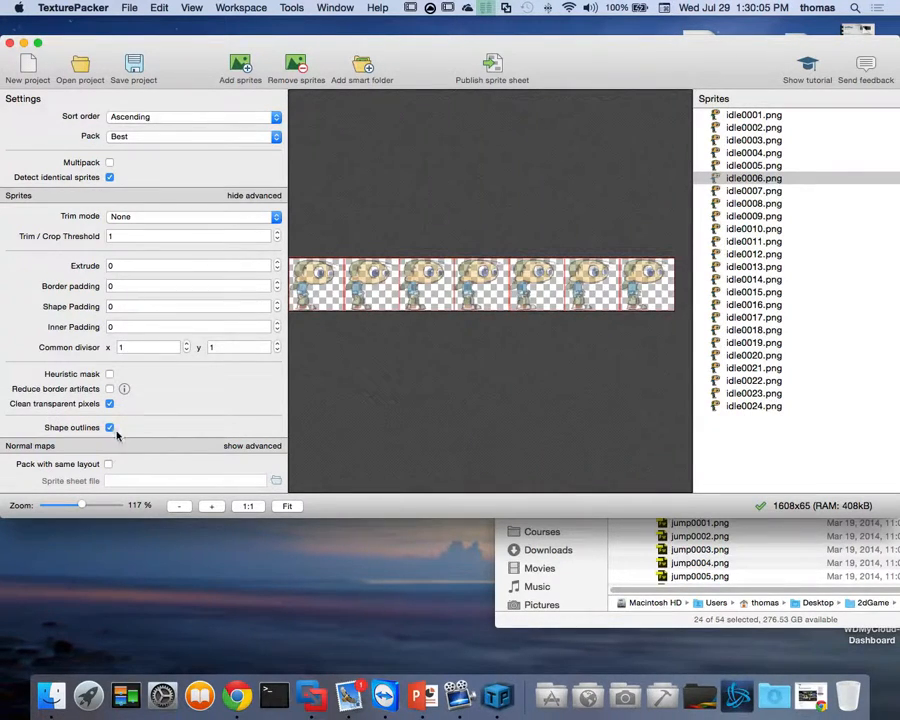
pyautogui.click(109, 427)
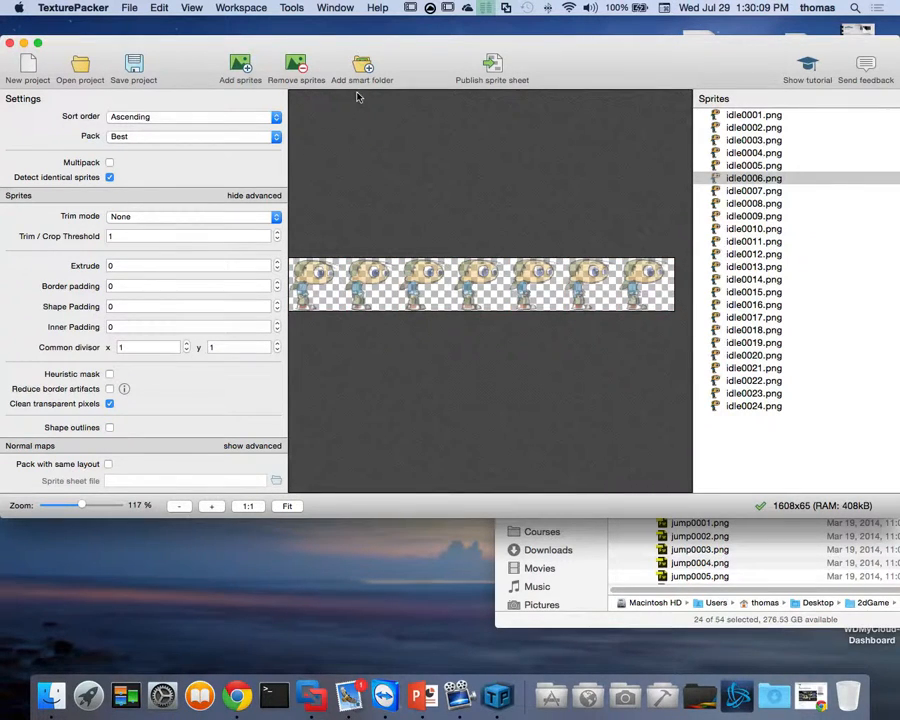
# Start publishing the sprite sheet and choose the Desktop/2dGame/Assets/hero folder as the destination for the JSON file.
pyautogui.click(495, 66)
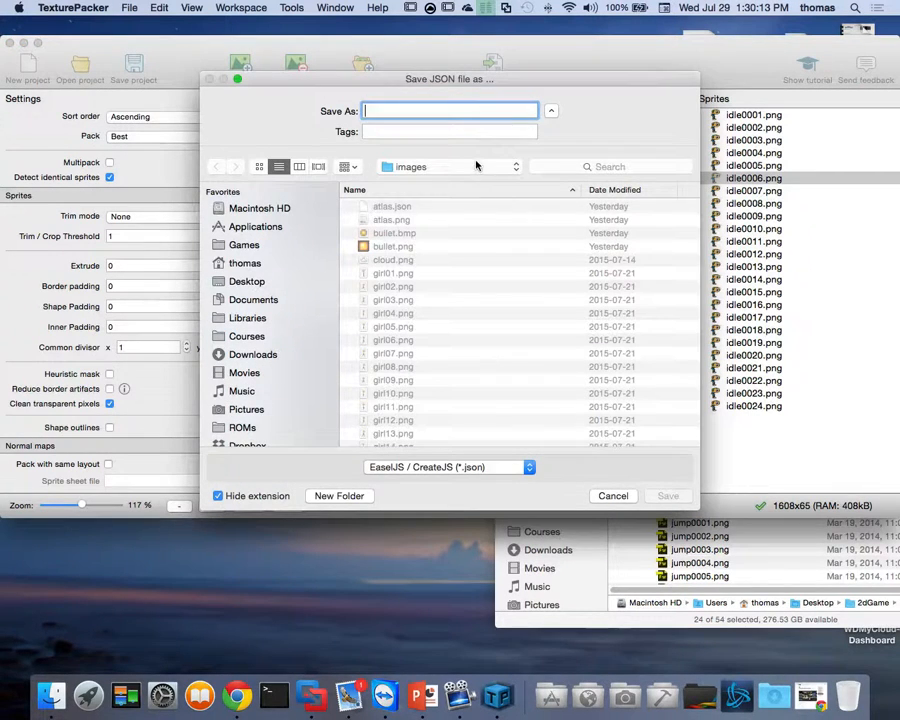
pyautogui.click(247, 281)
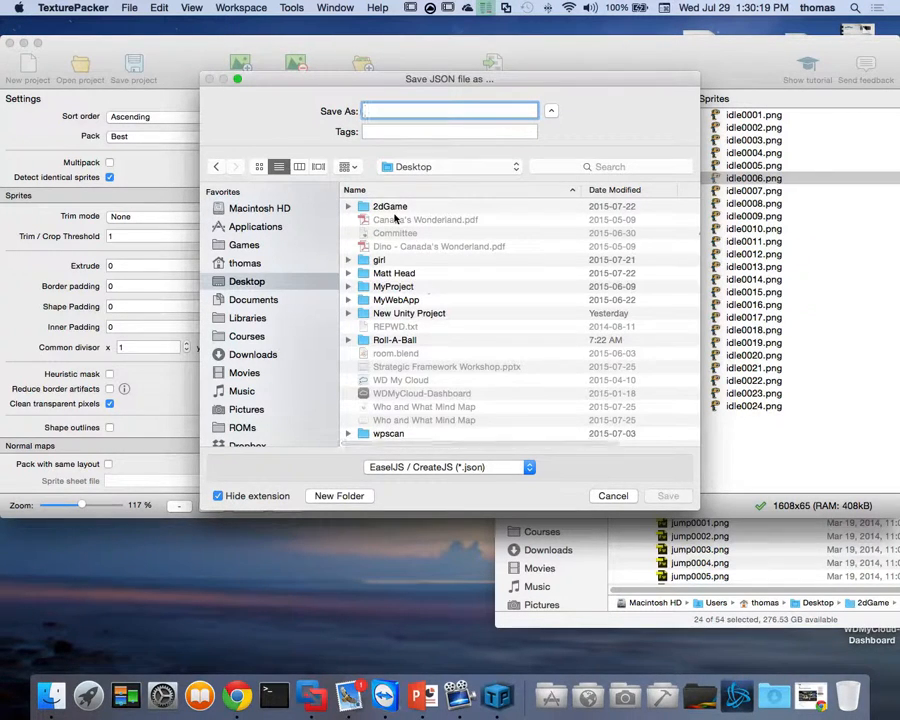
pyautogui.click(395, 219)
pyautogui.doubleClick(418, 206)
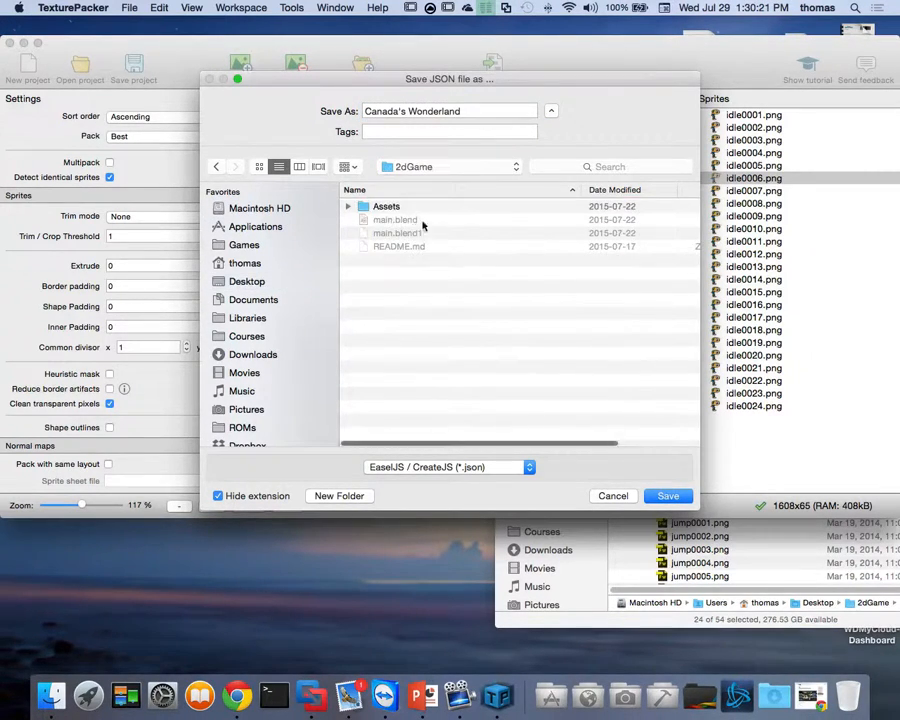
pyautogui.click(390, 206)
pyautogui.doubleClick(390, 206)
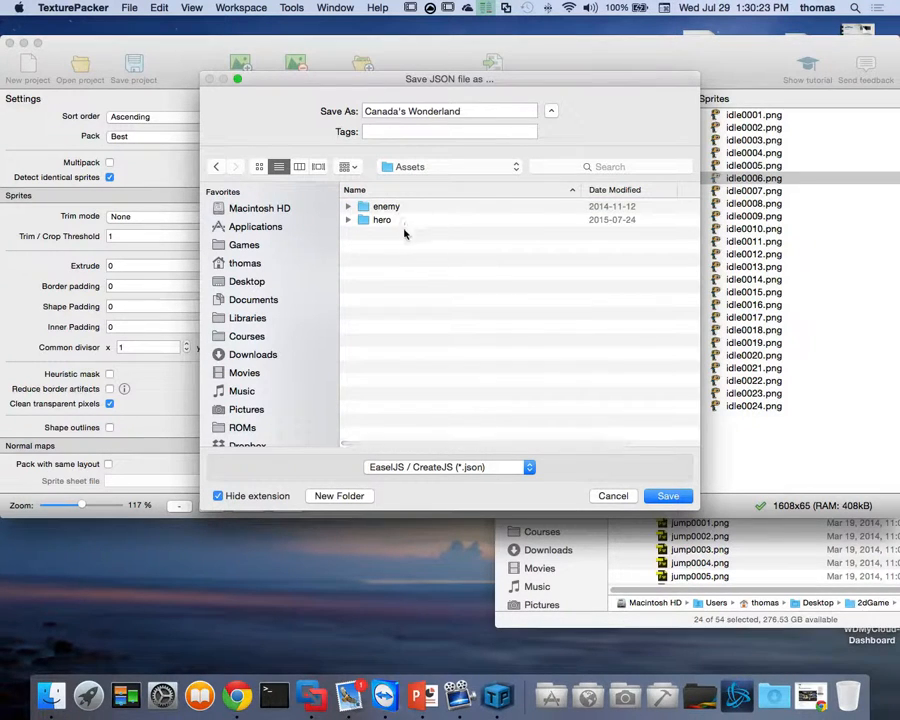
pyautogui.click(381, 220)
pyautogui.doubleClick(381, 220)
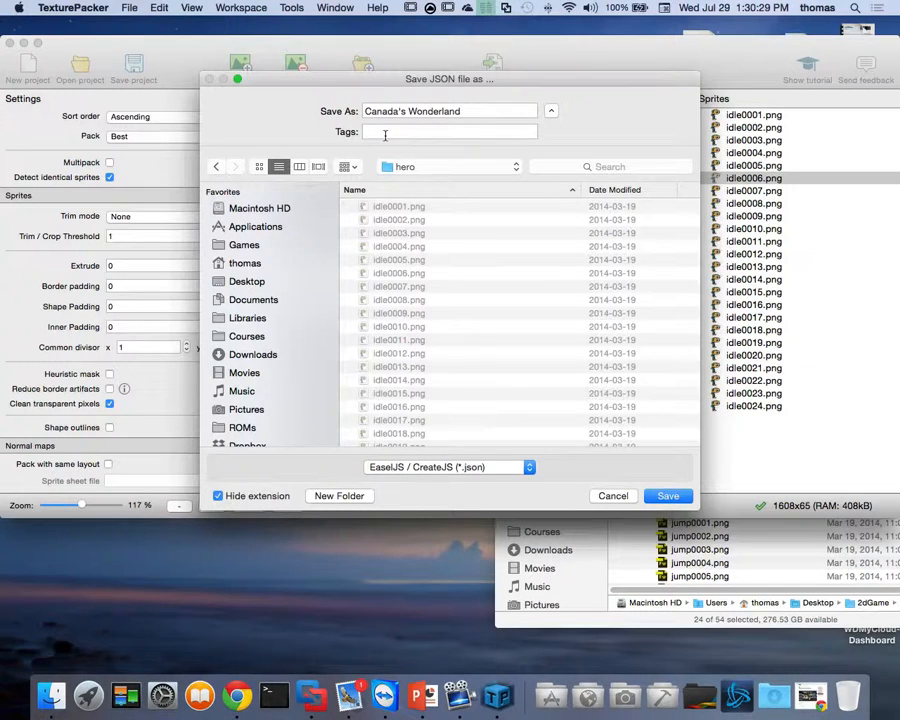
# Name the EaselJS / CreateJS JSON file heroIdle, save it to publish the sheet, and dismiss the publishing report.
pyautogui.moveTo(474, 112); pyautogui.dragTo(185, 120)
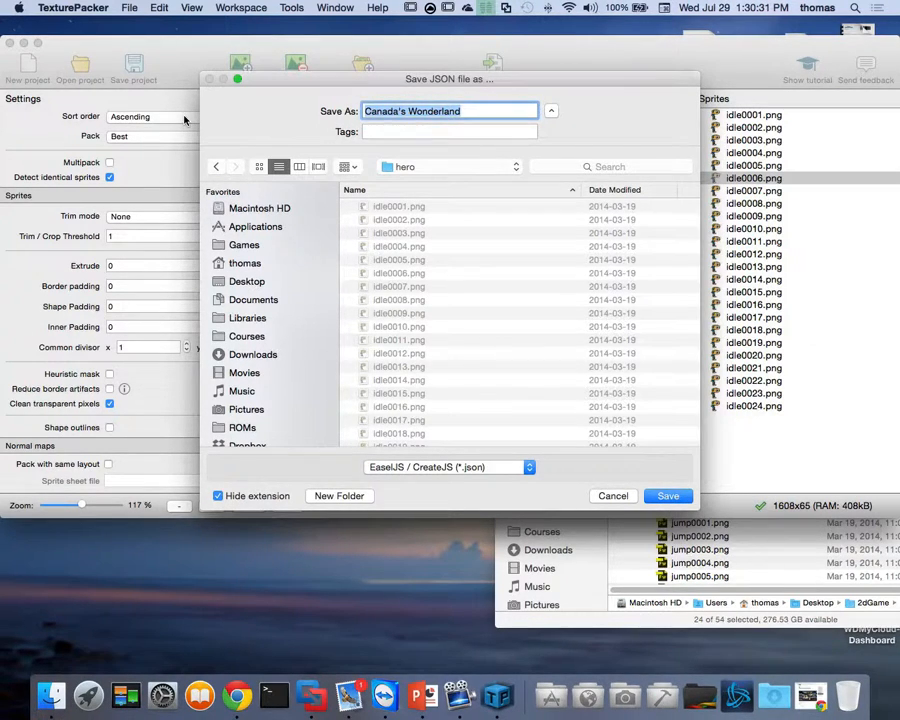
pyautogui.write('heroIdle')
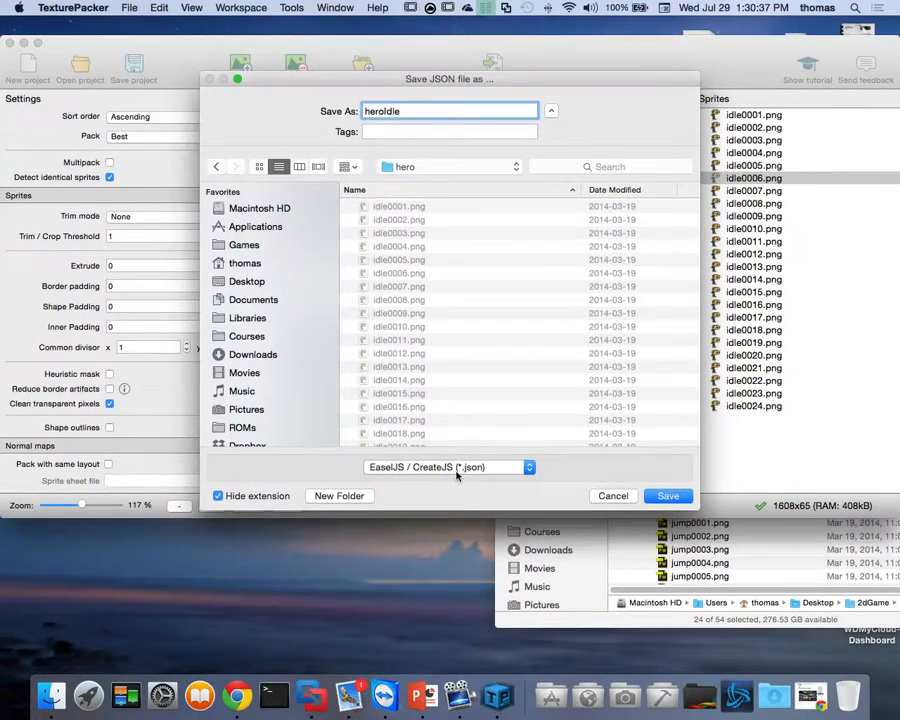
pyautogui.click(668, 495)
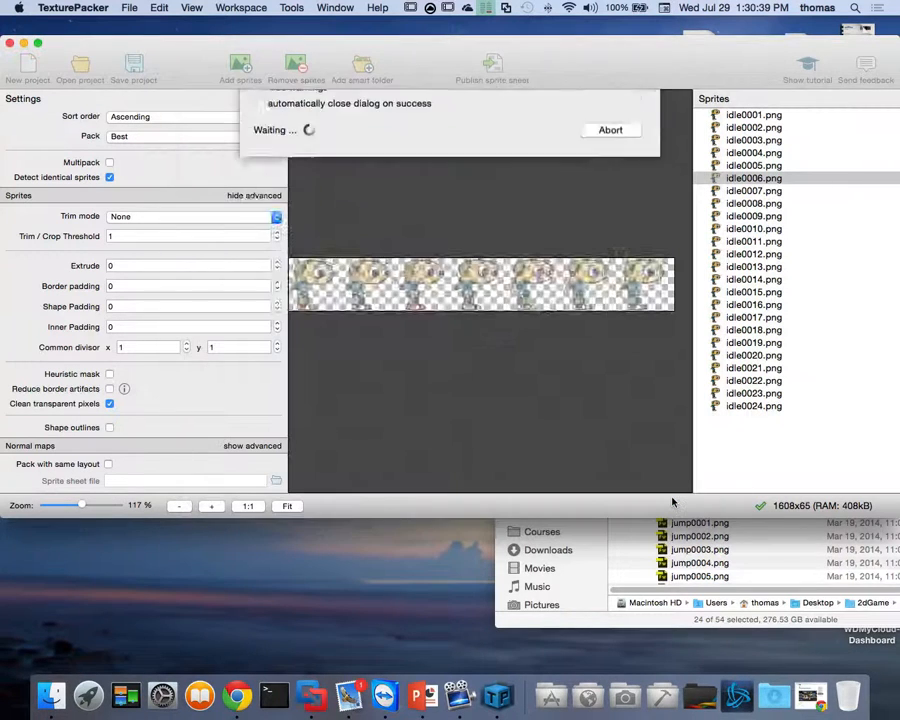
pyautogui.click(610, 304)
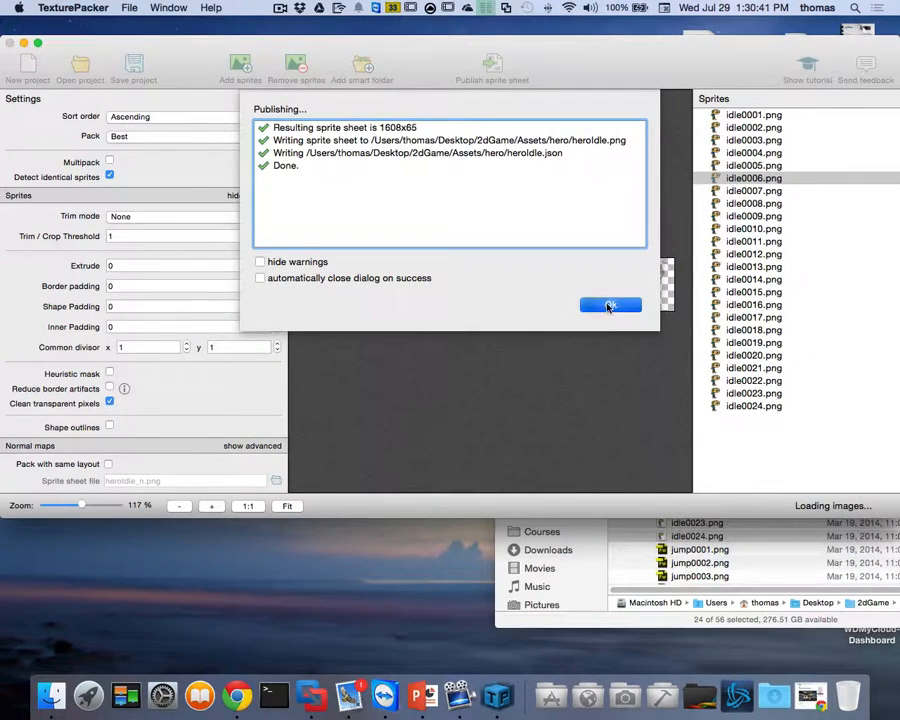
# Switch to the 2dGame folder in Finder and open the published heroIdle.png from the hero folder in Fireworks for viewing.
pyautogui.click(610, 552)
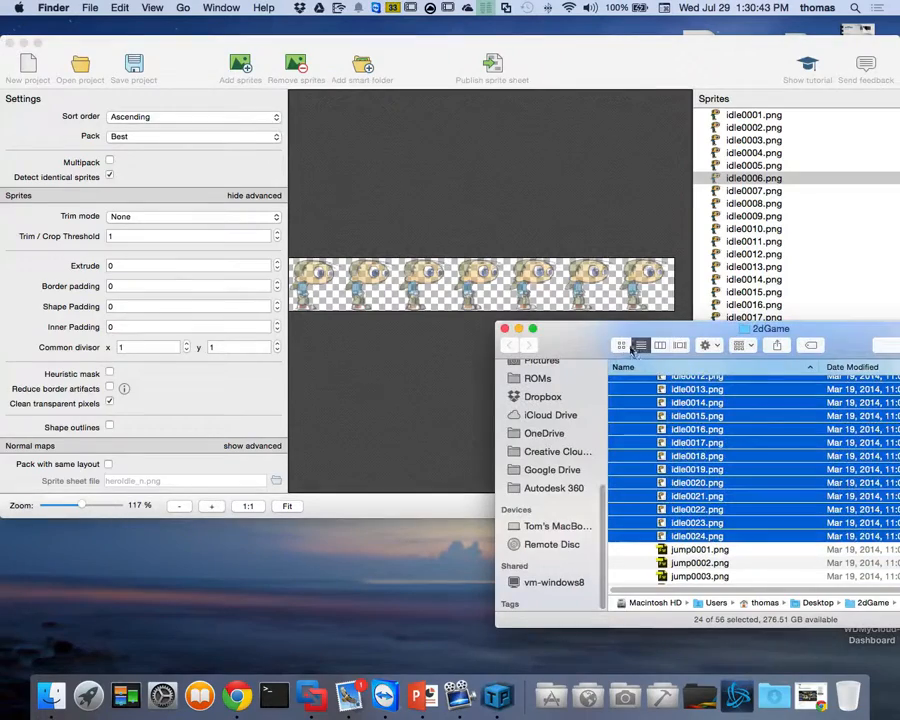
pyautogui.moveTo(584, 330); pyautogui.dragTo(86, 153)
pyautogui.scroll(5, 310, 307)
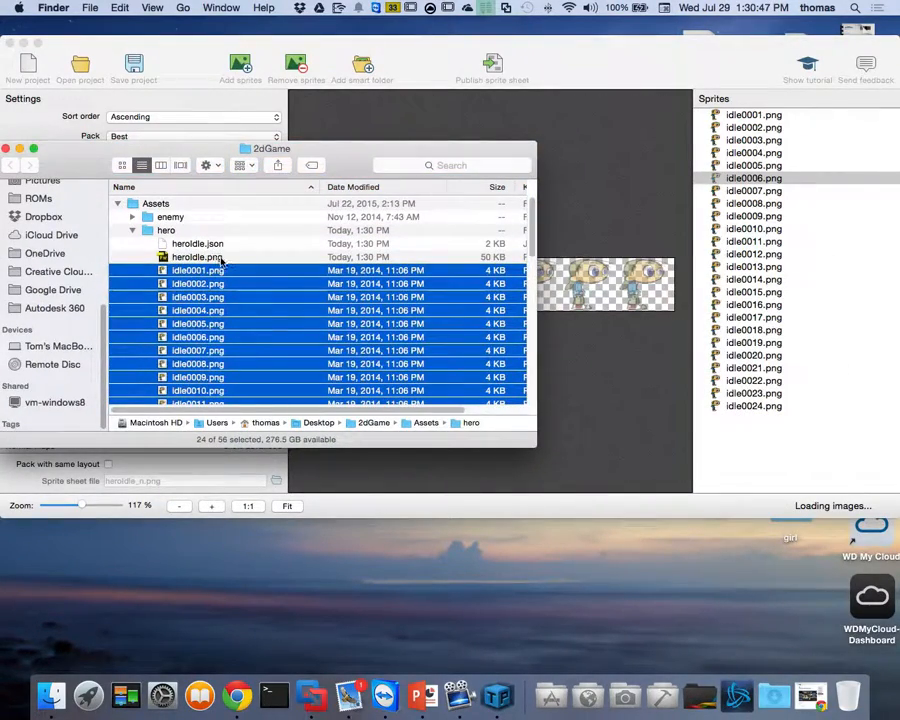
pyautogui.click(200, 257)
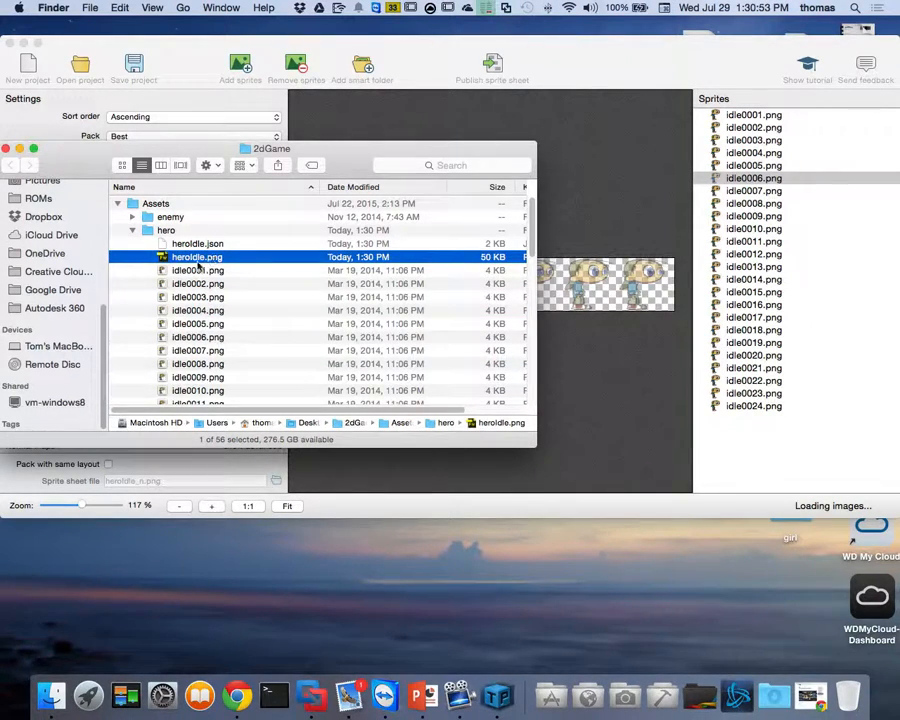
pyautogui.doubleClick(199, 259)
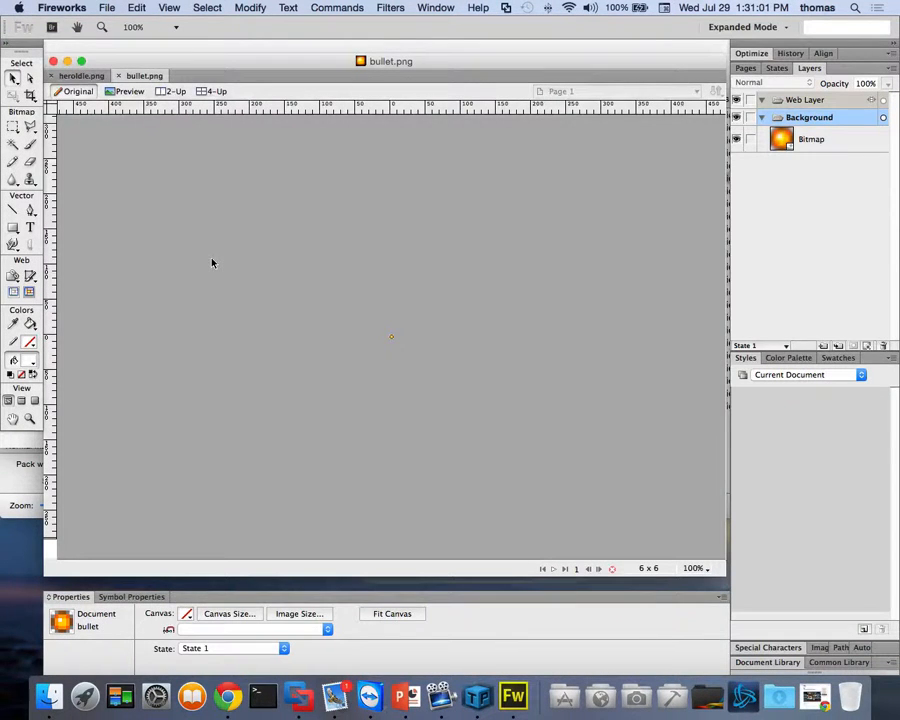
pyautogui.click(68, 78)
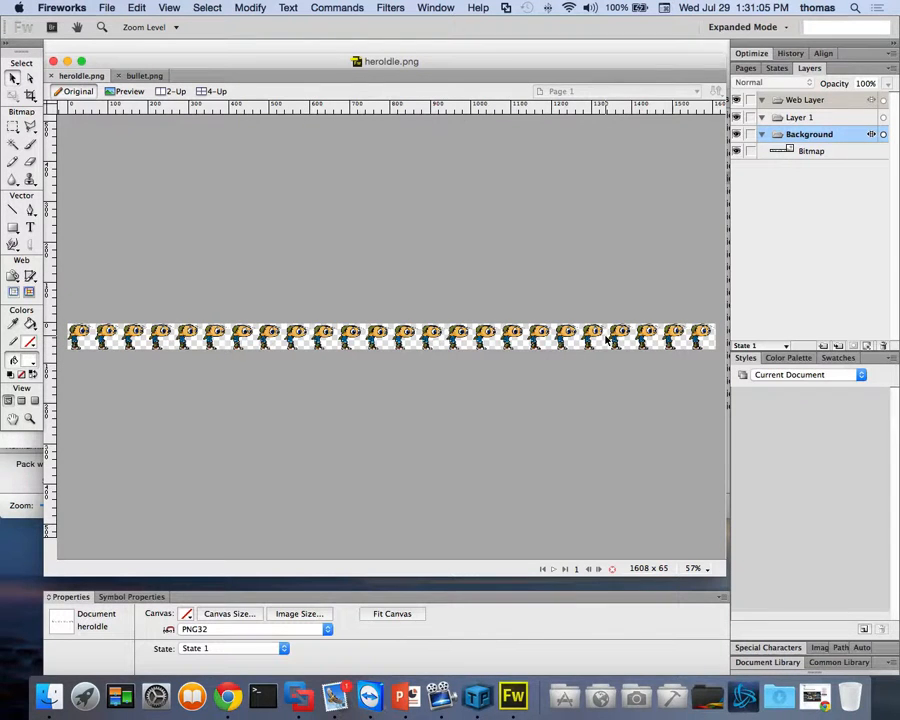
# Select the heroIdle.png bitmap to check its size, then close both open images and quit Fireworks.
pyautogui.click(593, 337)
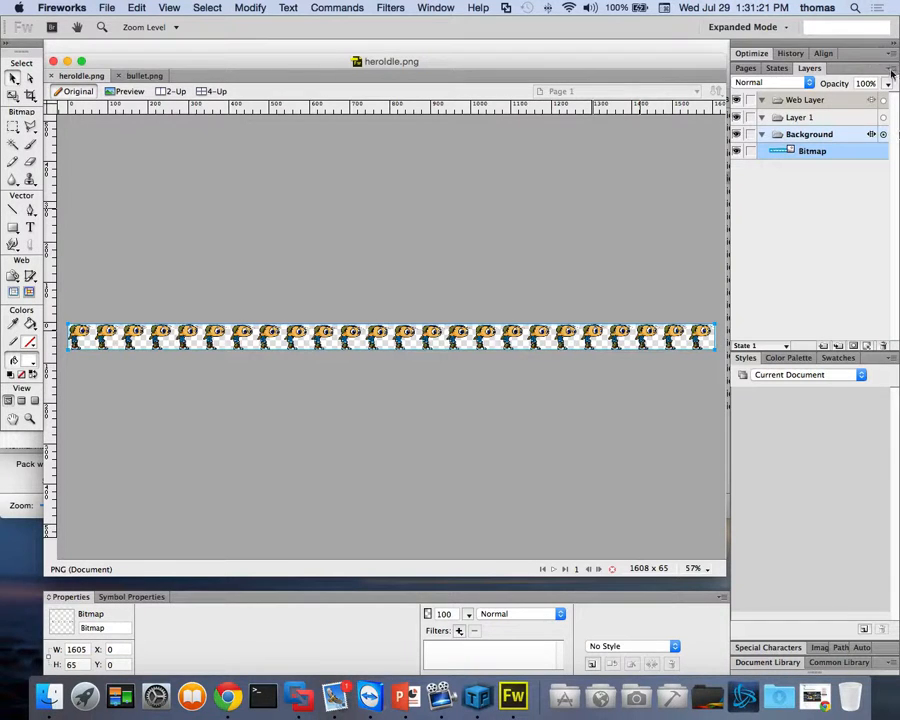
pyautogui.click(107, 8)
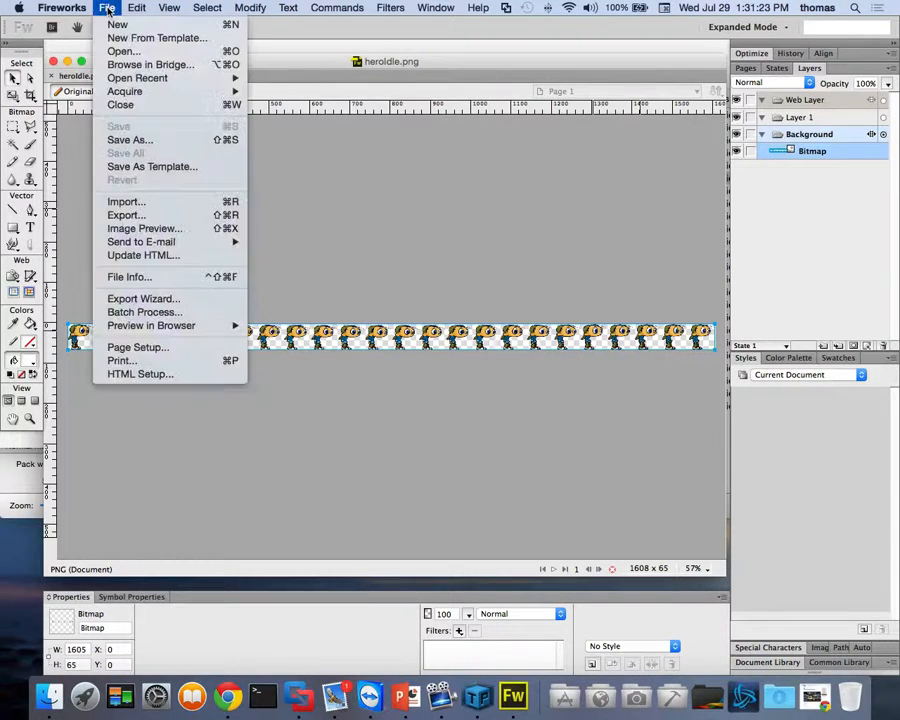
pyautogui.click(118, 104)
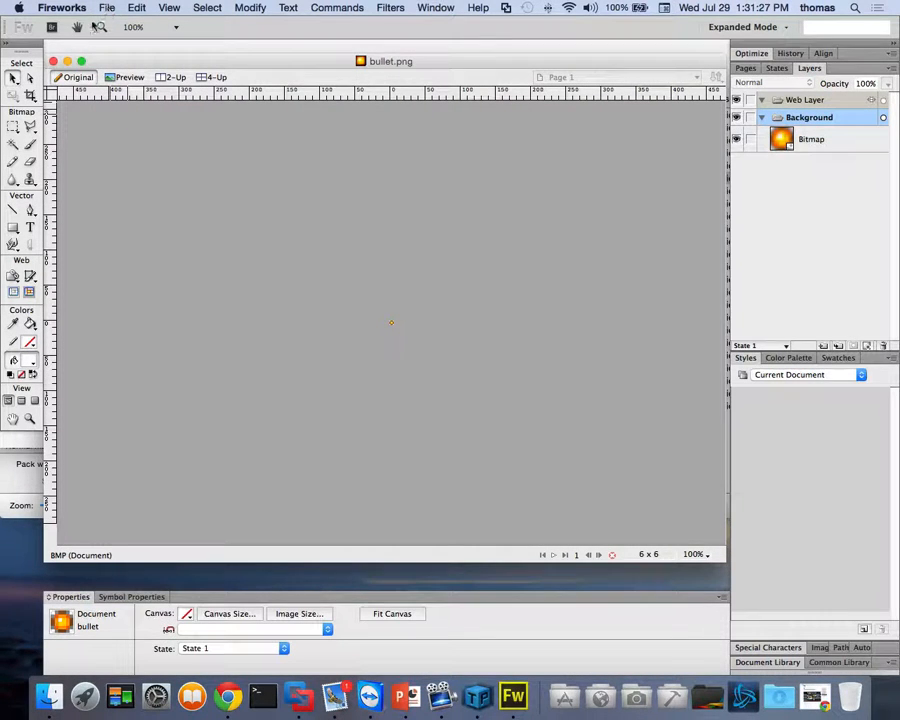
pyautogui.click(53, 61)
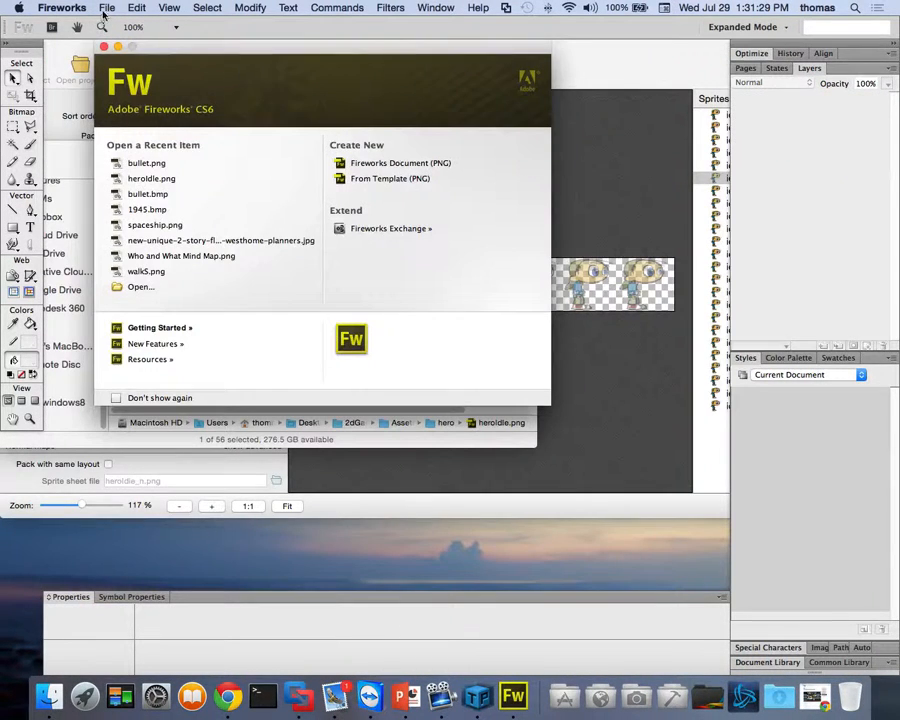
pyautogui.click(107, 8)
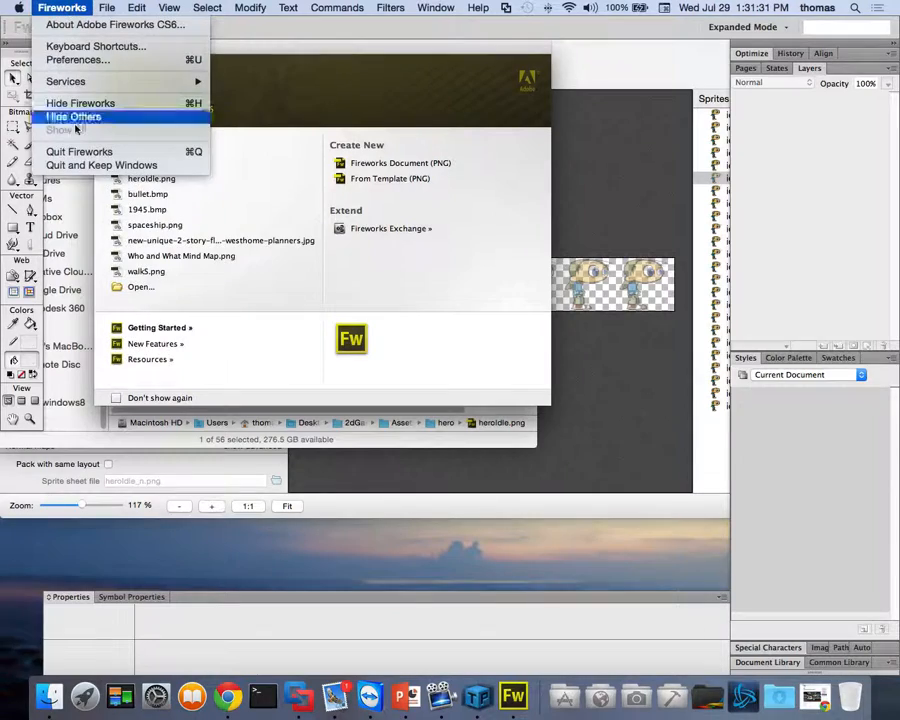
pyautogui.click(80, 148)
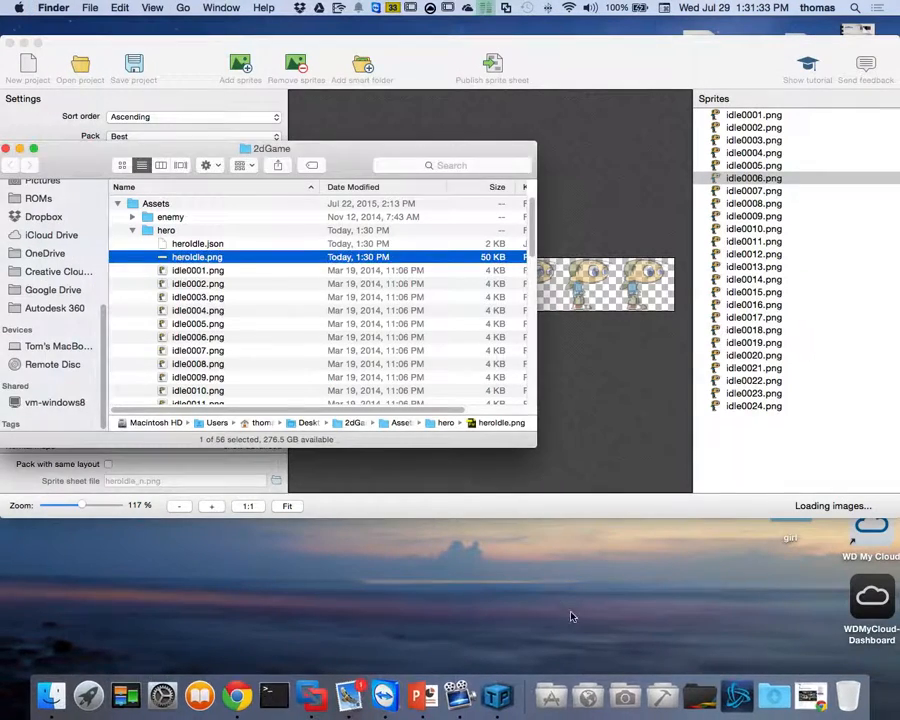
# Move the 2dGame folder window aside, launch Blender from the Design applications folder, and dismiss its splash screen.
pyautogui.moveTo(328, 150); pyautogui.dragTo(543, 345)
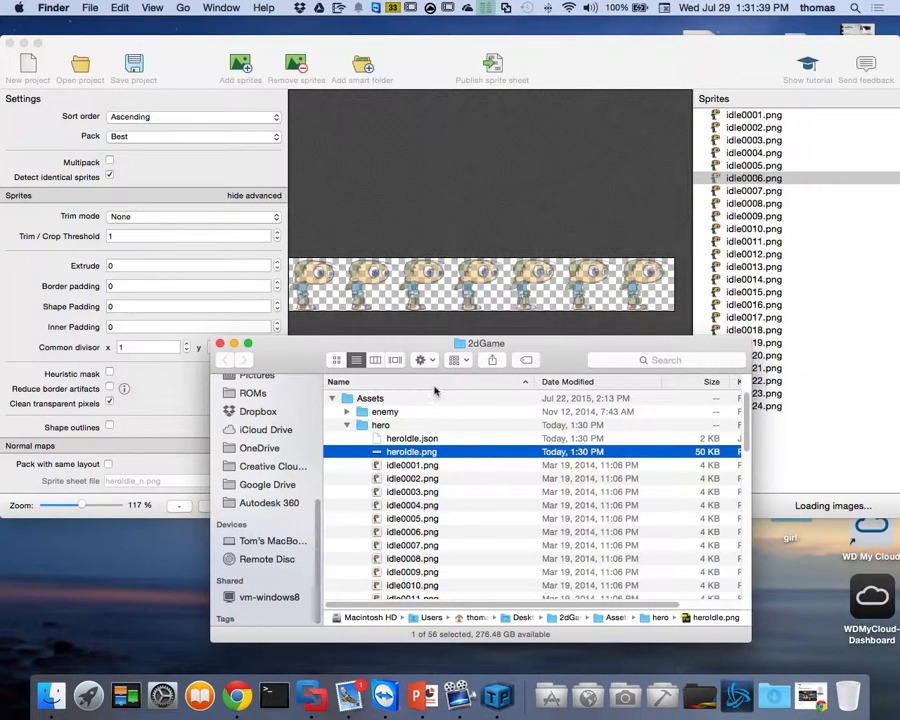
pyautogui.moveTo(377, 347); pyautogui.dragTo(302, 218)
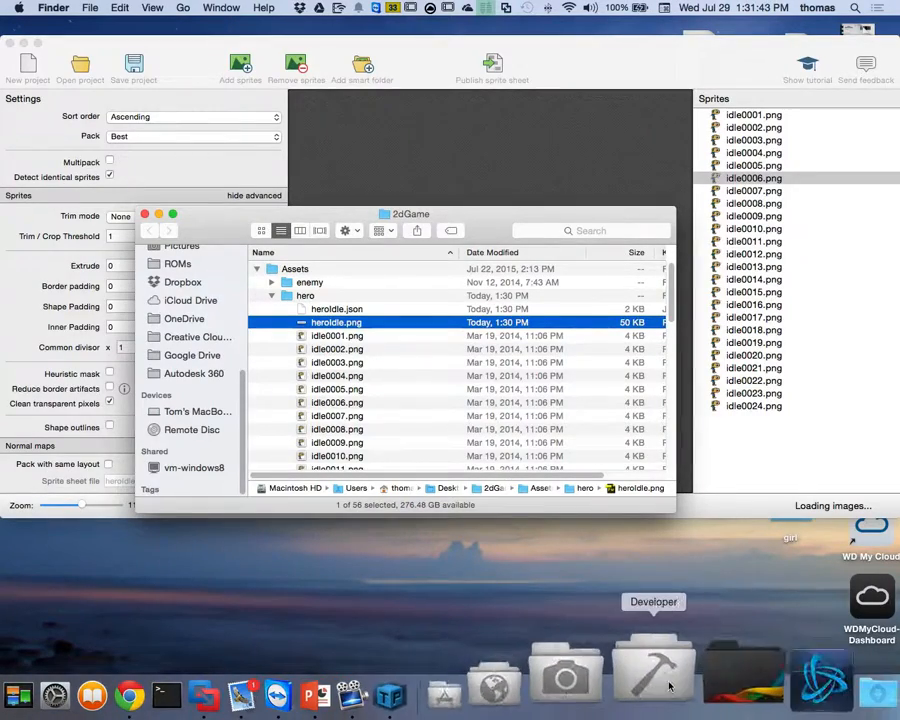
pyautogui.click(622, 668)
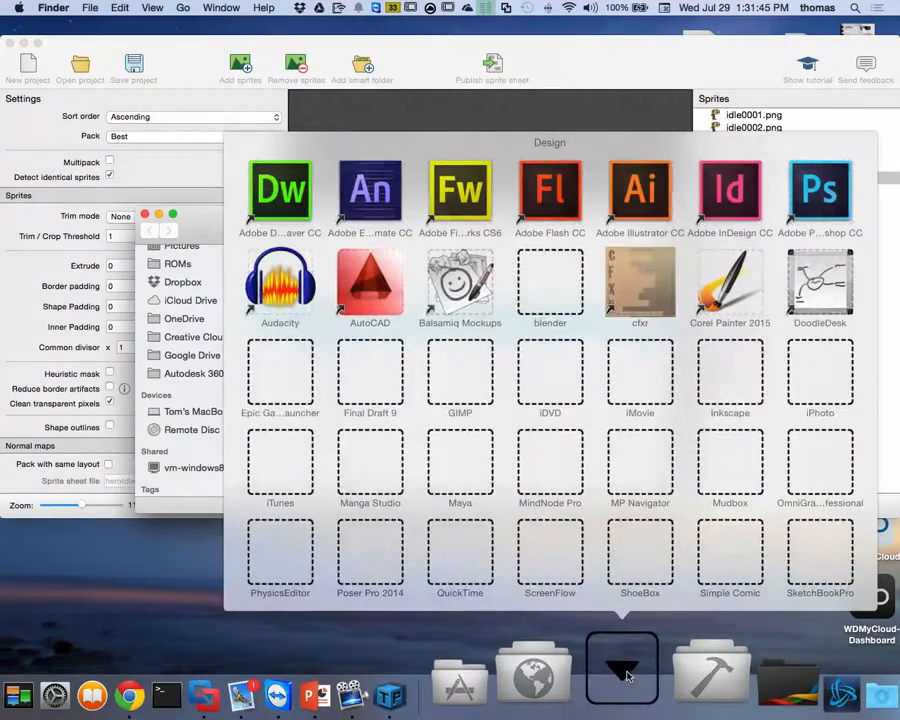
pyautogui.click(543, 287)
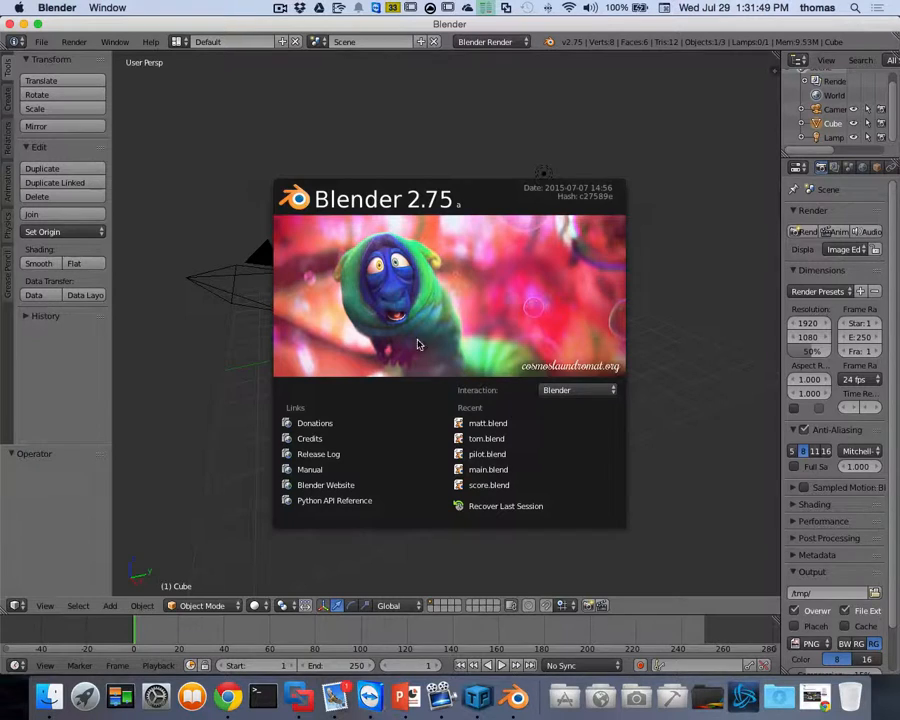
pyautogui.click(443, 290)
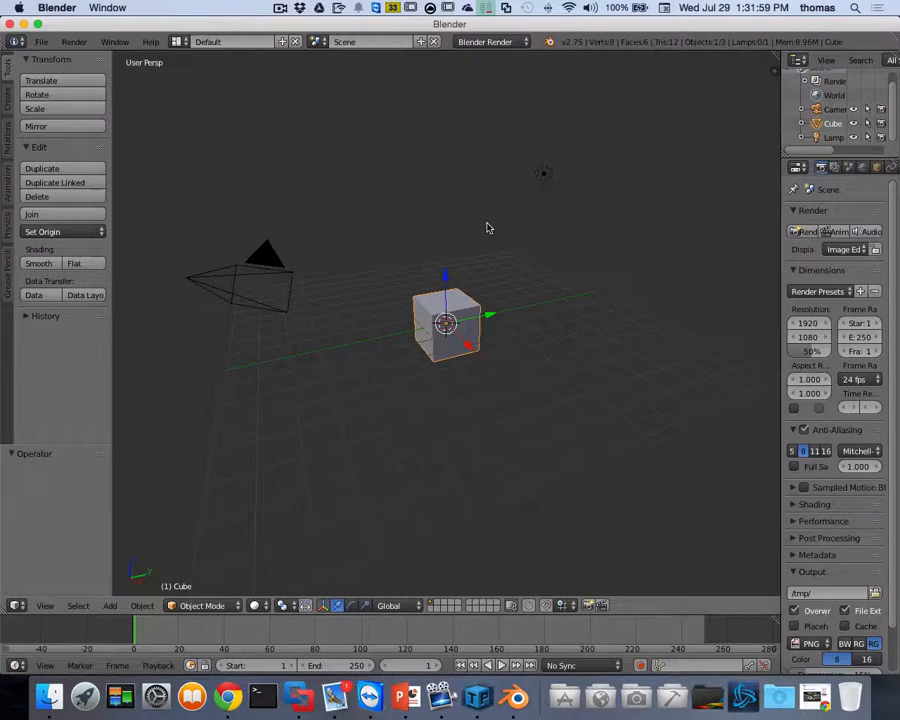
# Widen the properties area beside the 3D view and rename the default cube's material to Green.
pyautogui.scroll(5, 481, 224)
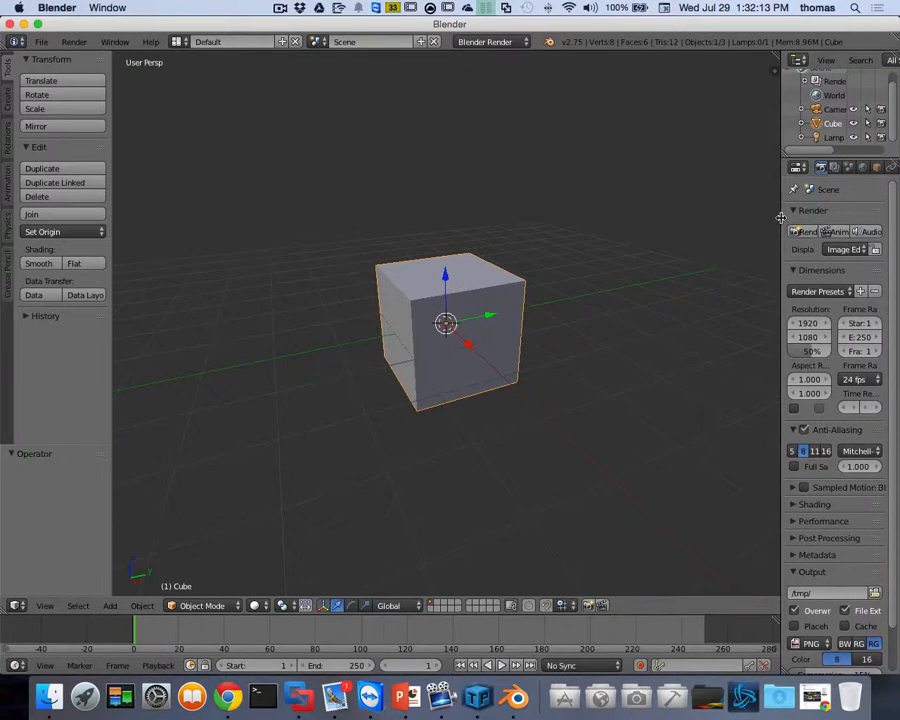
pyautogui.moveTo(781, 218); pyautogui.dragTo(671, 218)
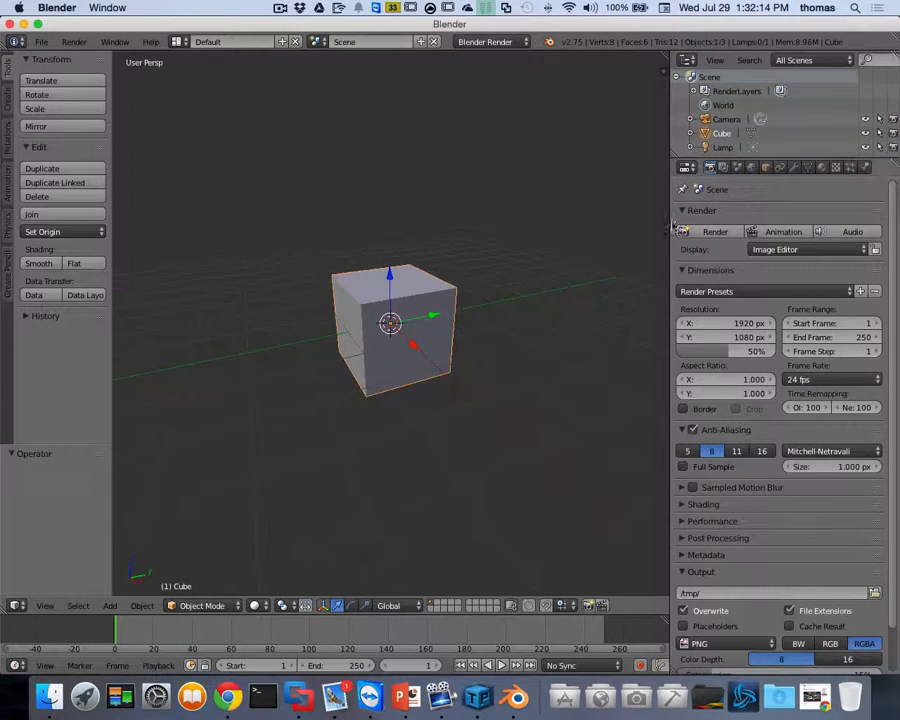
pyautogui.click(821, 168)
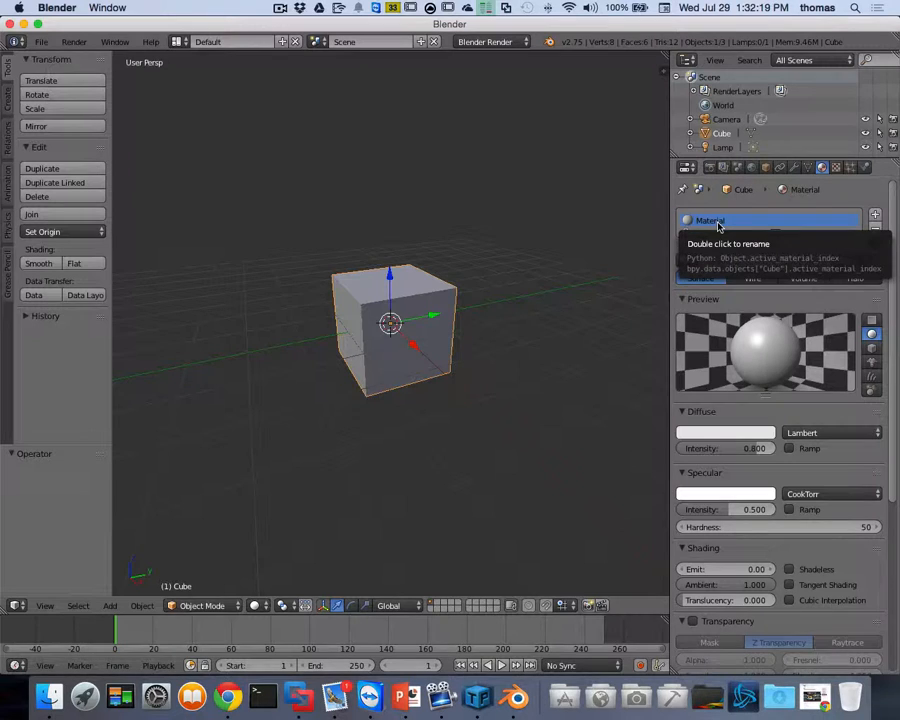
pyautogui.doubleClick(717, 222)
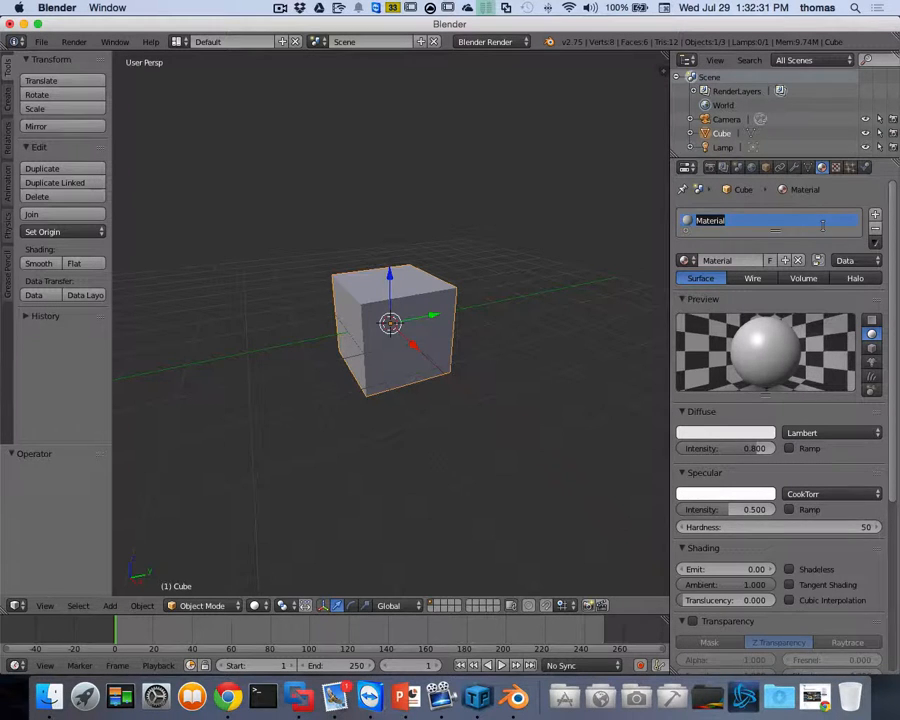
pyautogui.write('Green')
pyautogui.press('Return')
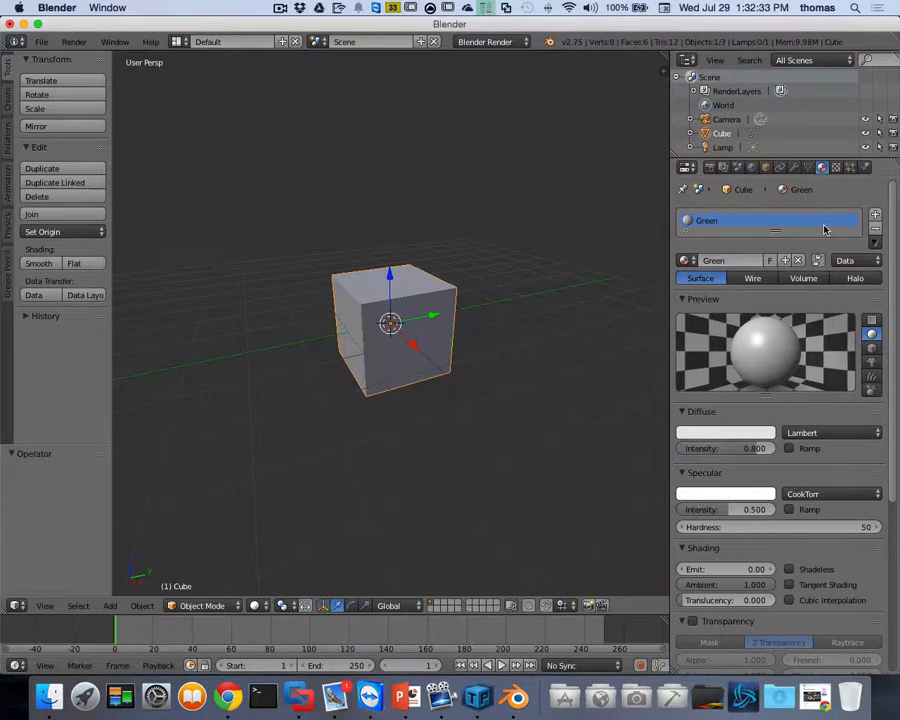
# Set the Green material's diffuse color to a green of about R 0.056, G 0.800, B 0.197.
pyautogui.click(741, 432)
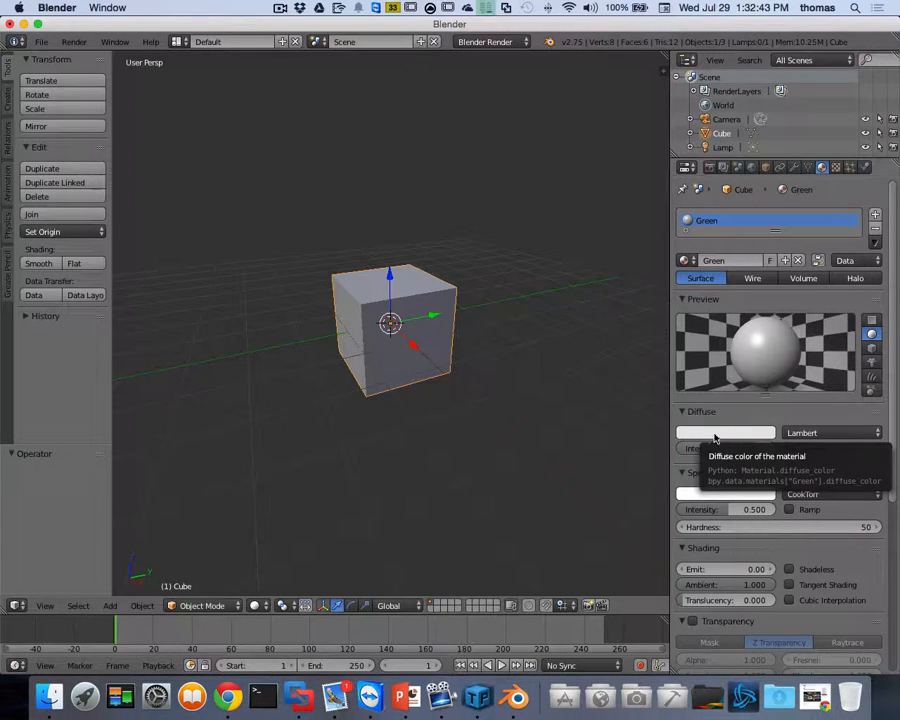
pyautogui.click(720, 437)
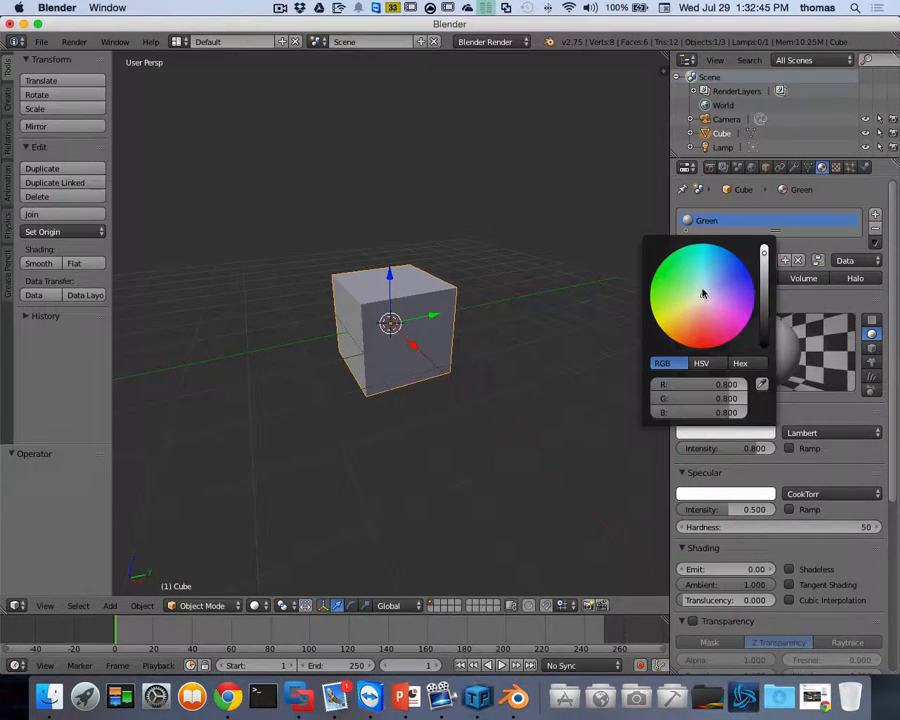
pyautogui.moveTo(702, 298); pyautogui.dragTo(678, 266)
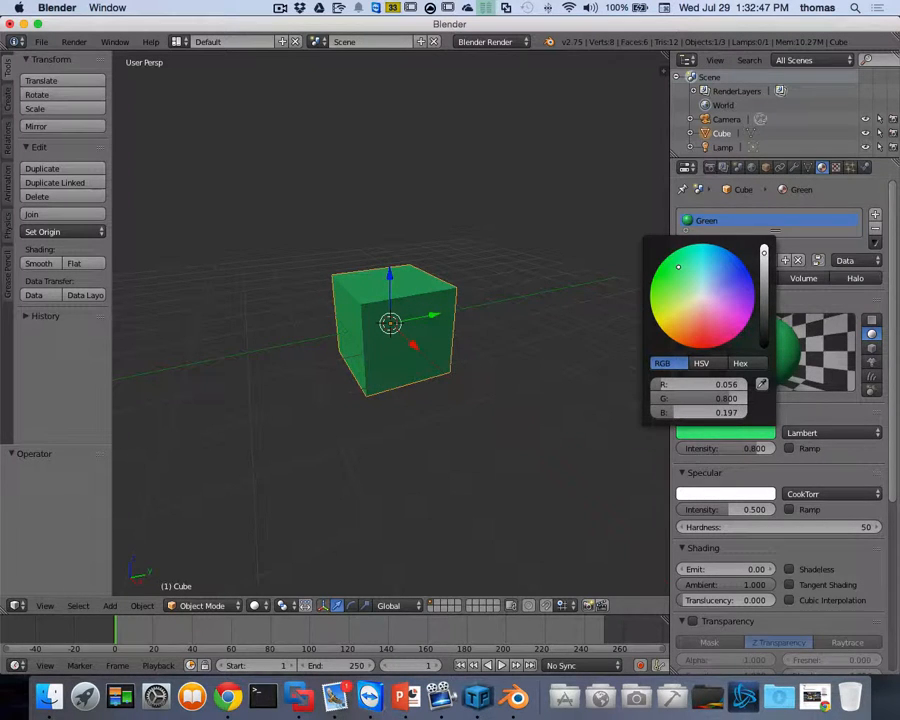
pyautogui.click(860, 473)
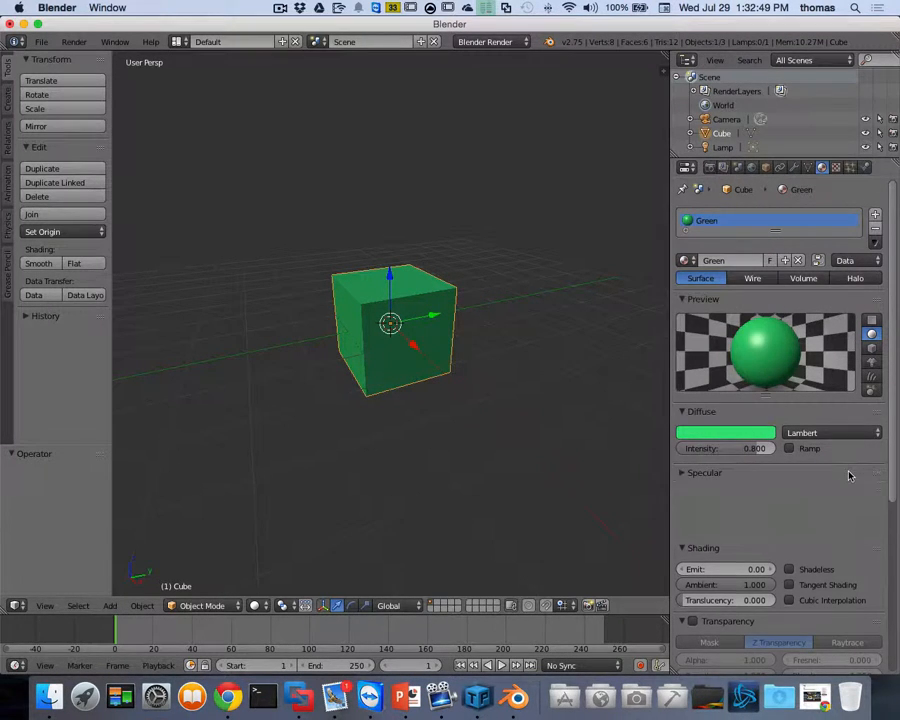
pyautogui.click(691, 477)
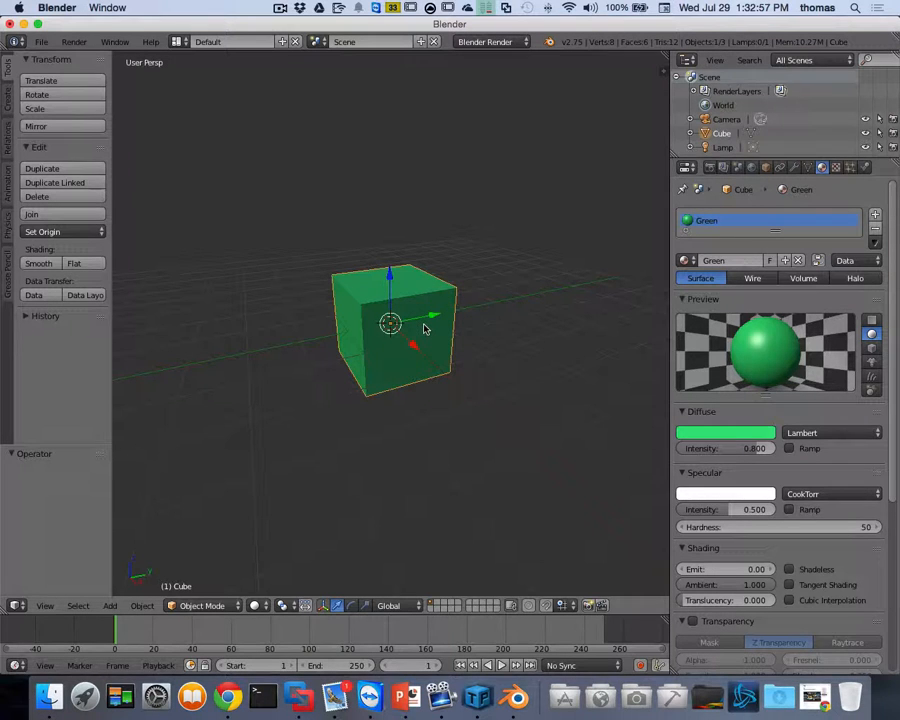
# Rename the Cube object in the scene outline to Player.
pyautogui.doubleClick(725, 134)
pyautogui.write('Pl')
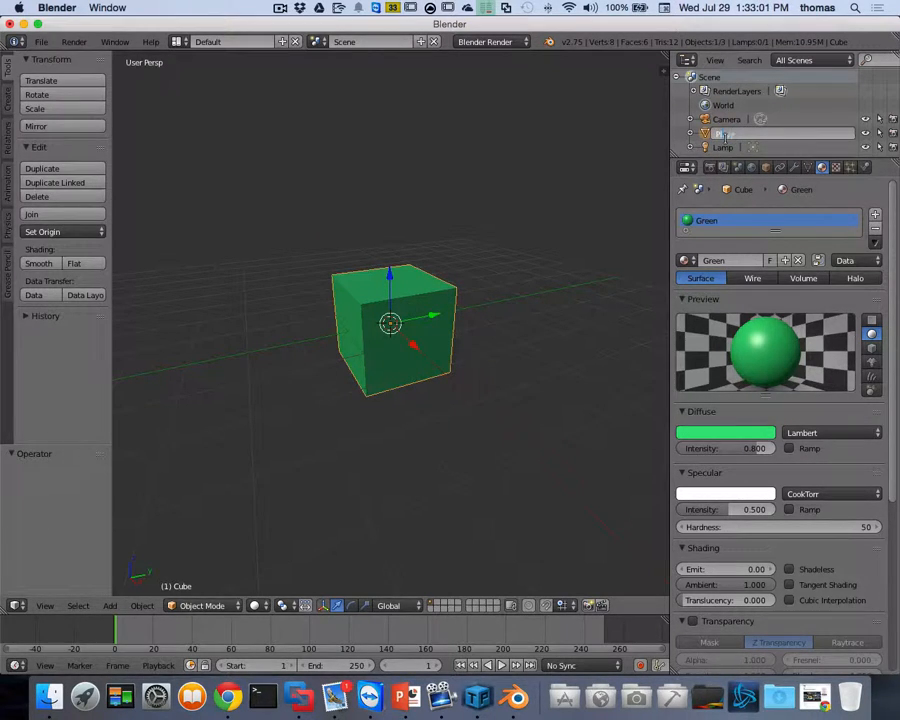
pyautogui.write('ayer')
pyautogui.press('Return')
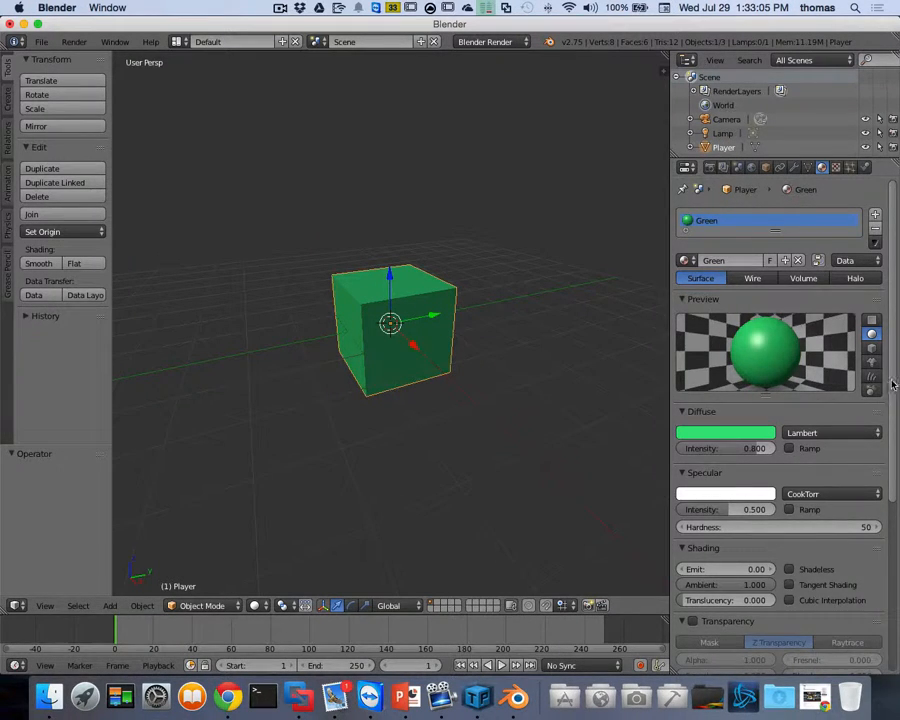
# Look through the remaining material settings and switch the render engine to Blender Game.
pyautogui.moveTo(889, 378); pyautogui.dragTo(897, 583)
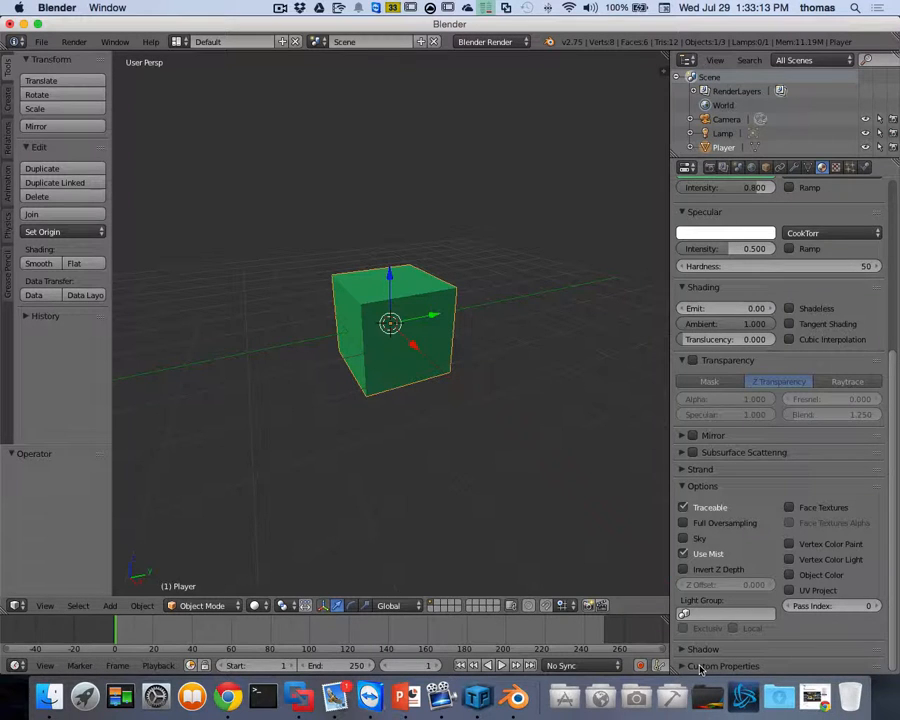
pyautogui.click(490, 42)
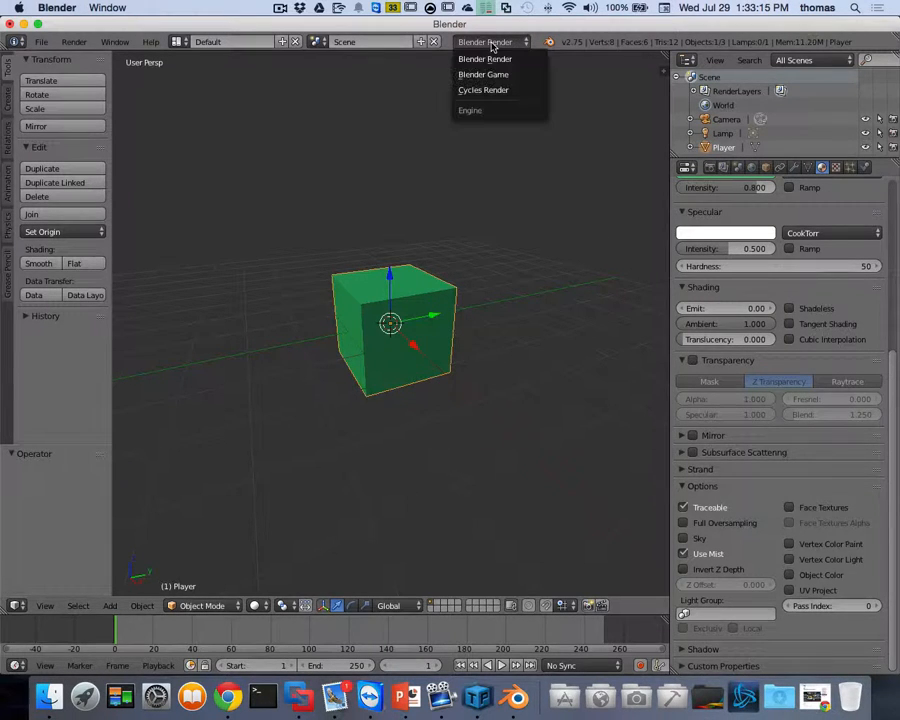
pyautogui.click(497, 76)
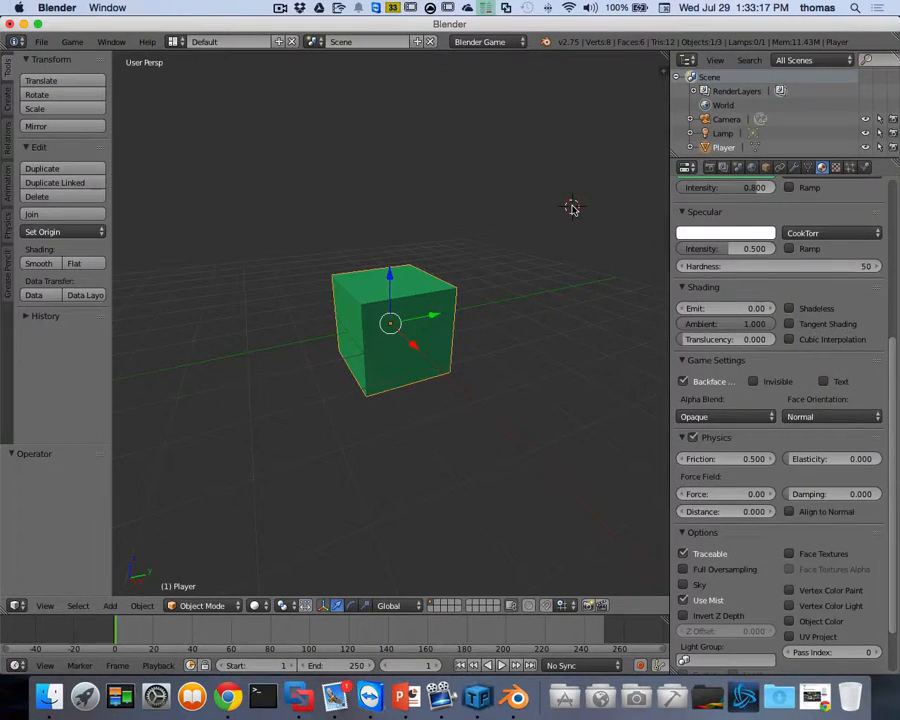
# Switch the 3D view's shading mode away from Multitexture and display the viewport with Textured shading.
pyautogui.press('n')
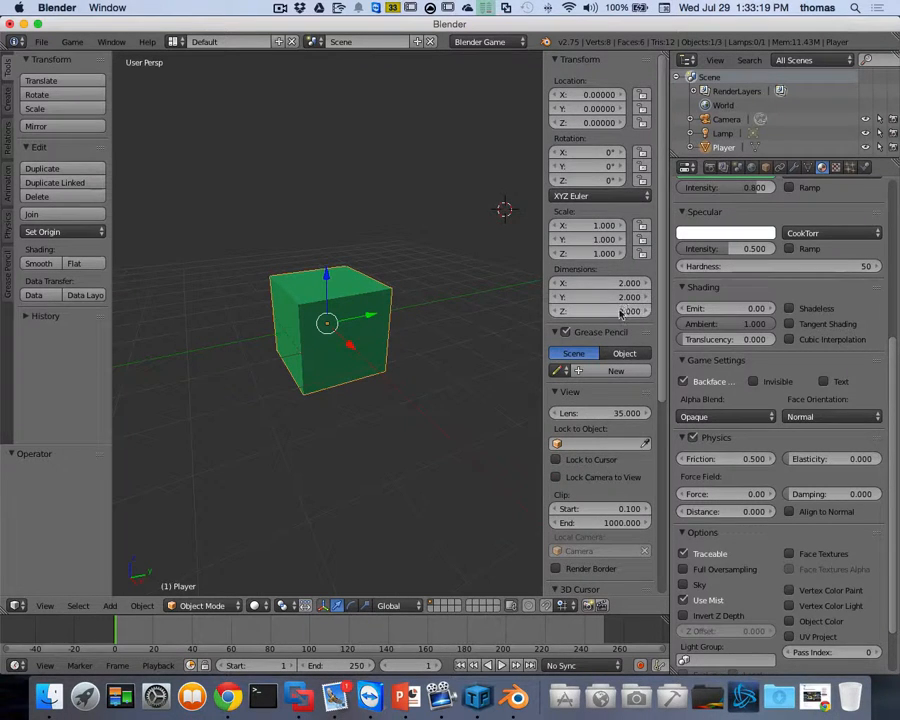
pyautogui.scroll(-7, 620, 313)
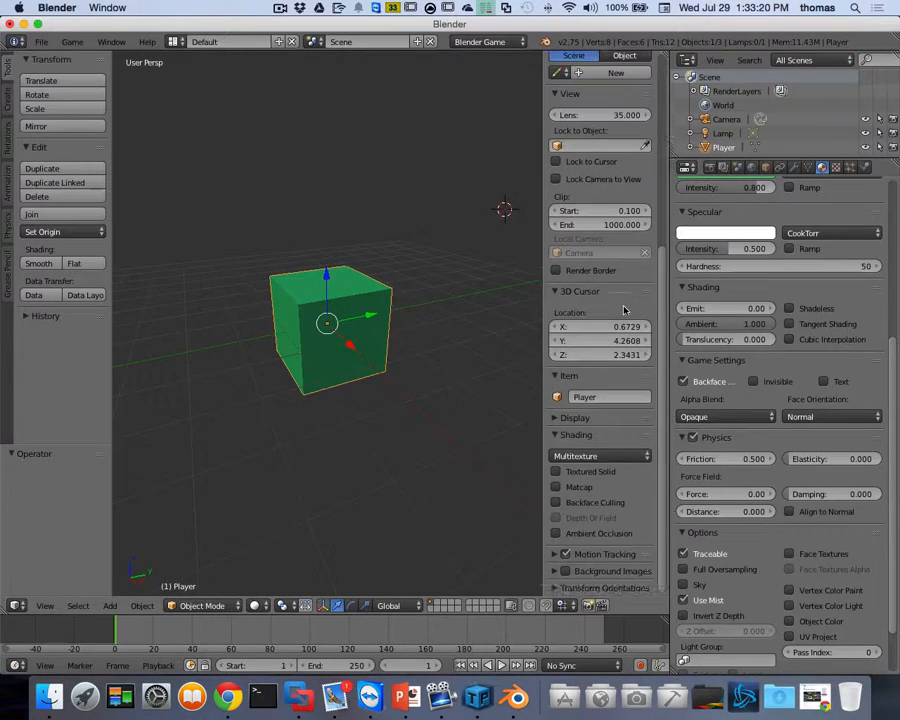
pyautogui.click(598, 456)
pyautogui.click(588, 419)
pyautogui.scroll(7, 575, 120)
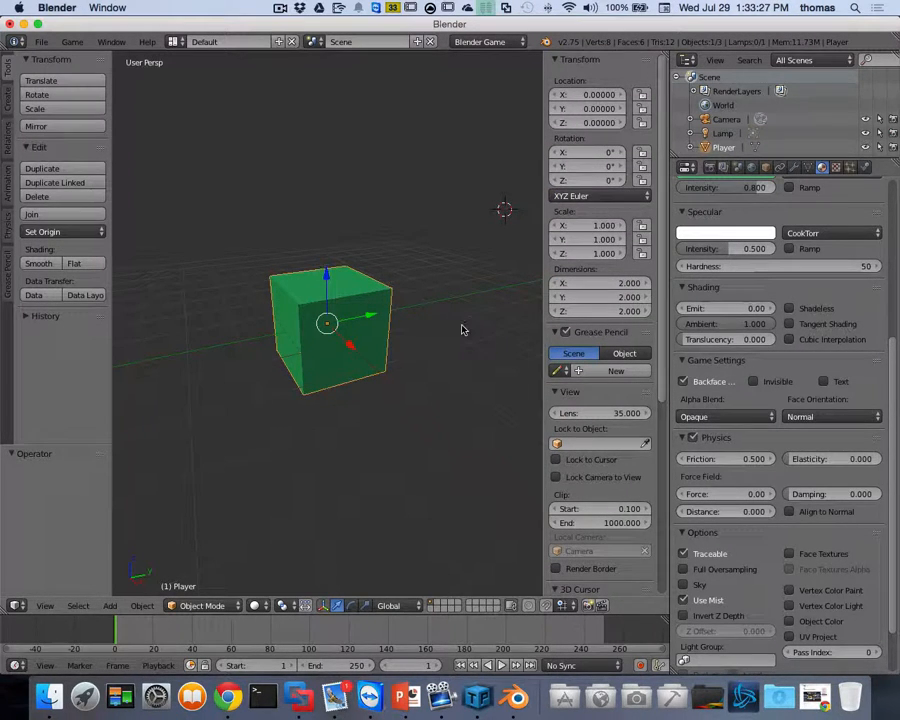
pyautogui.click(255, 606)
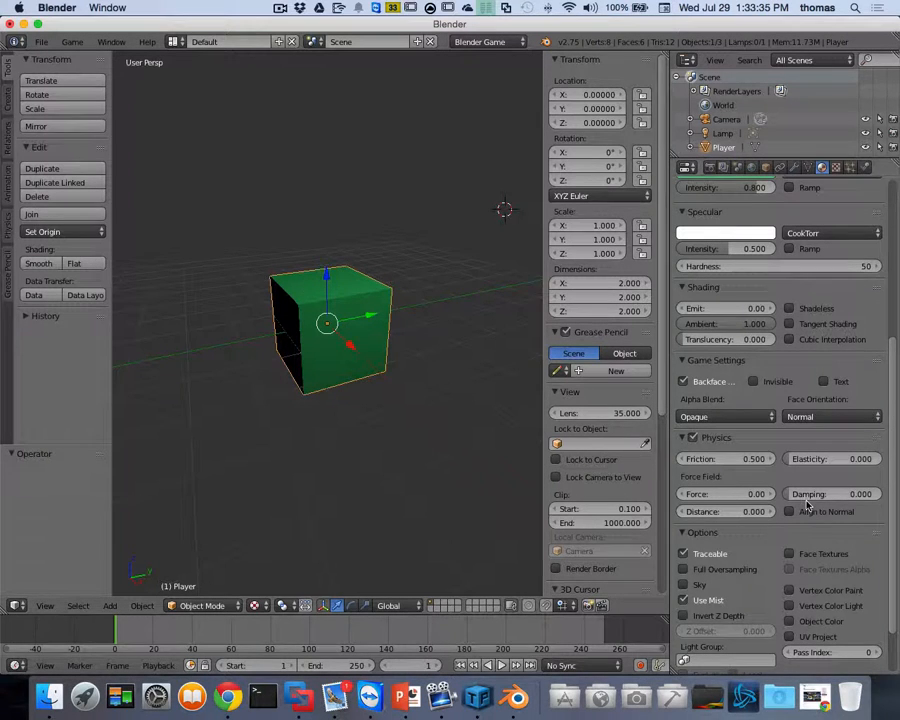
# Enable Z Transparency on the Green material, set its alpha to 0, and deselect all objects.
pyautogui.scroll(-3, 836, 482)
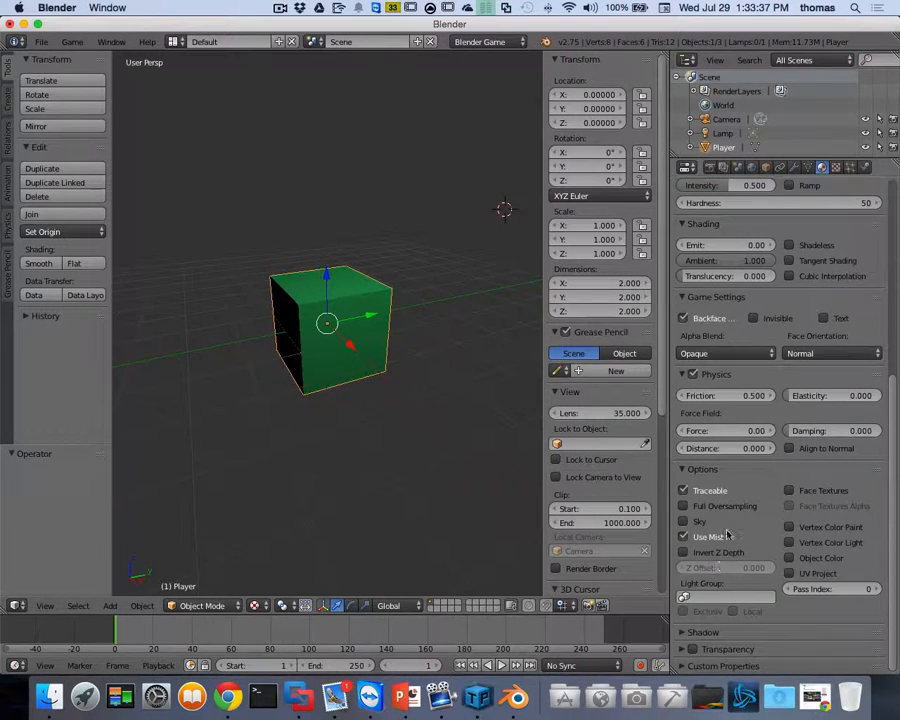
pyautogui.click(697, 649)
pyautogui.scroll(-3, 873, 641)
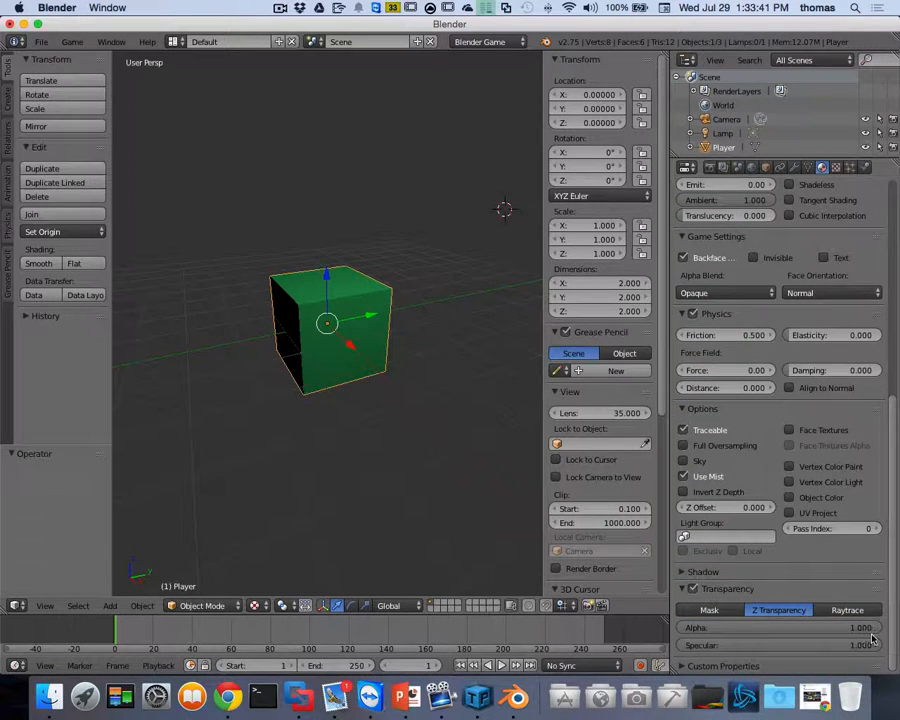
pyautogui.moveTo(872, 638); pyautogui.dragTo(740, 628)
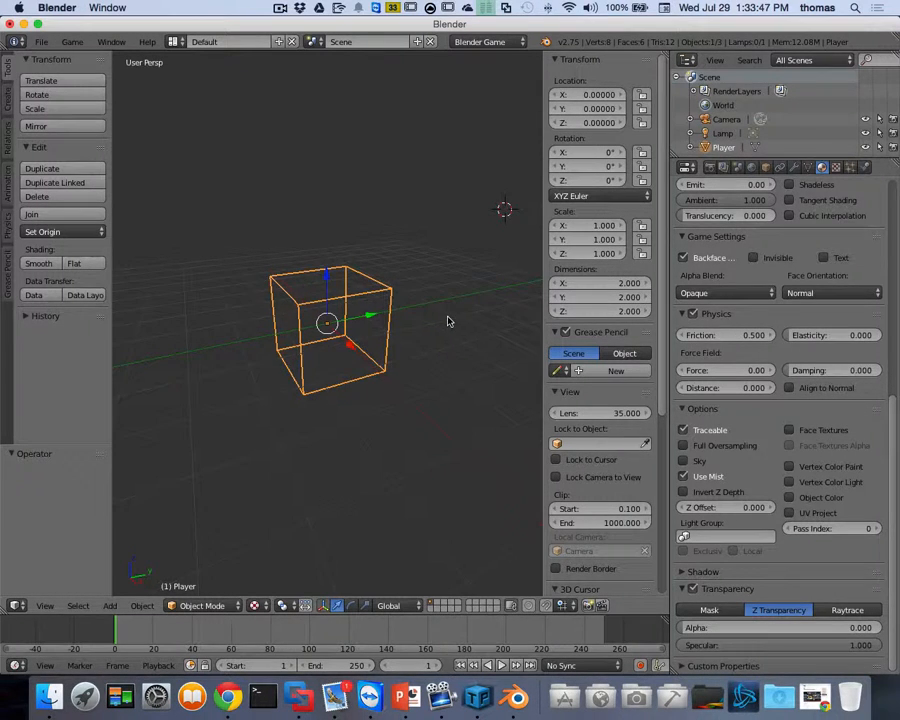
pyautogui.press('a')
pyautogui.press('a')
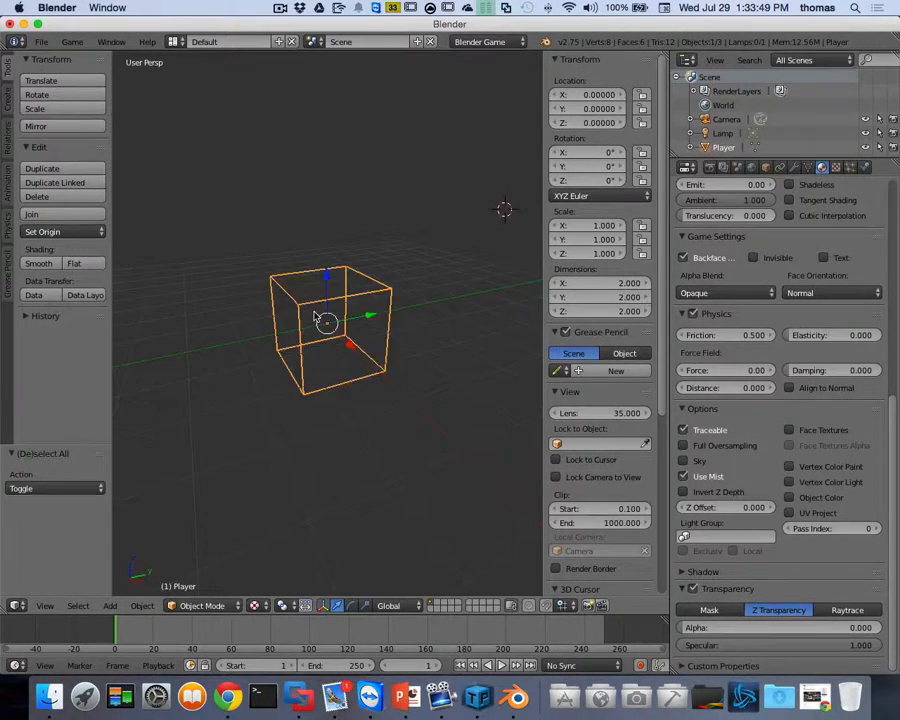
pyautogui.press('a')
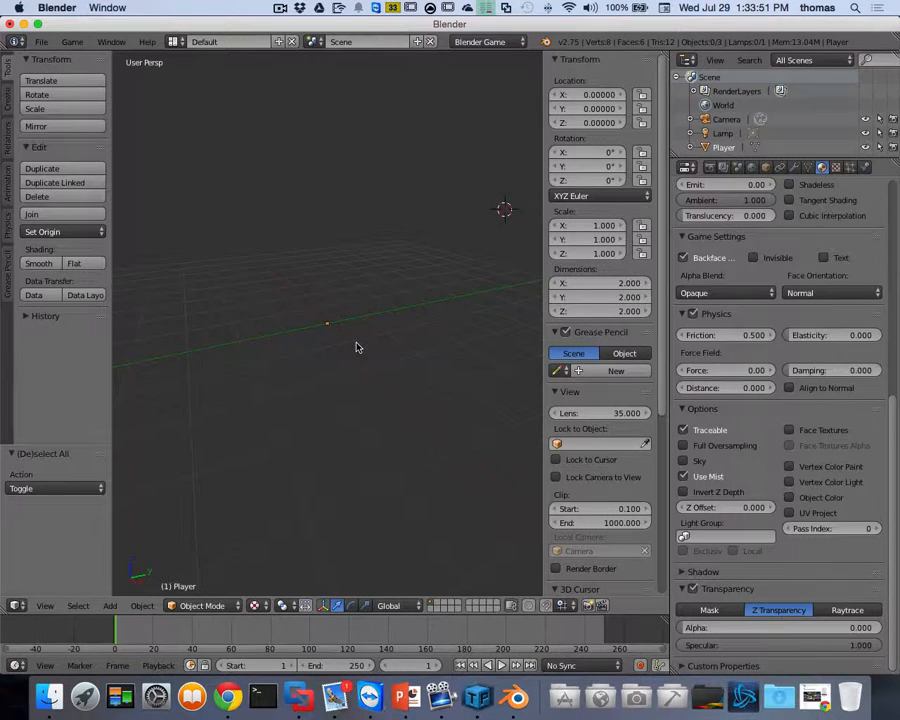
# Select the Player cube in the 3D view and hide the view's properties sidebar.
pyautogui.press('a')
pyautogui.hotkey('ctrl', 'space')
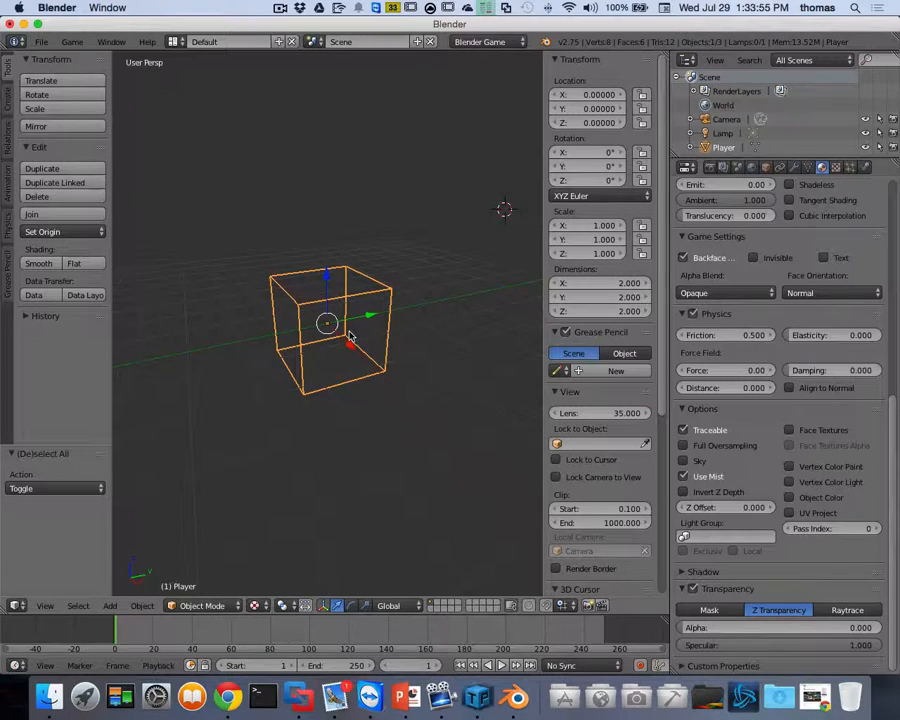
pyautogui.press('n')
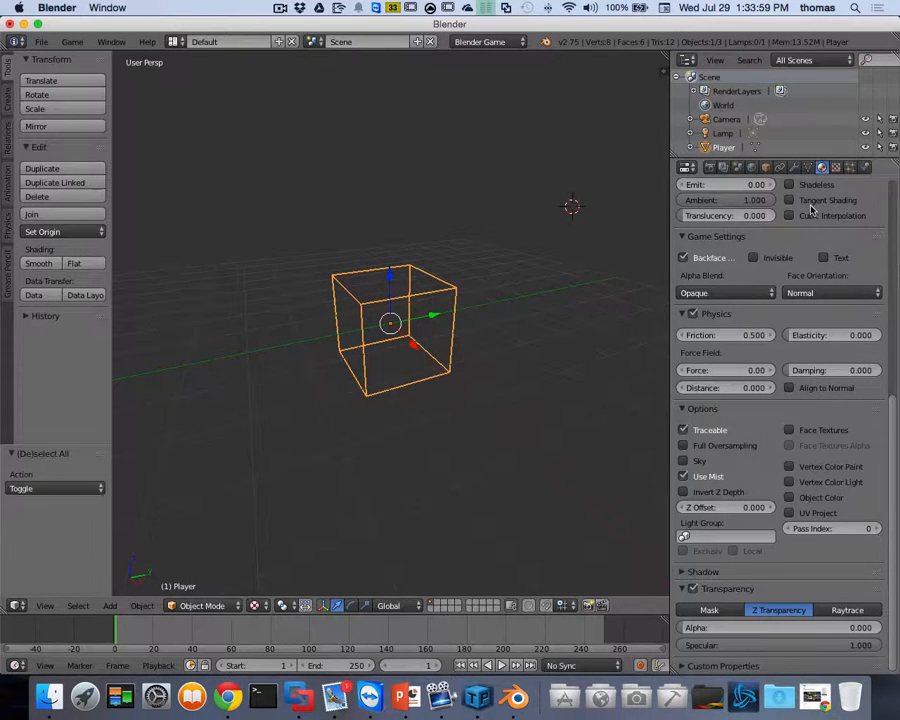
# Set the type of the Green material's Tex texture to Image or Movie.
pyautogui.click(836, 167)
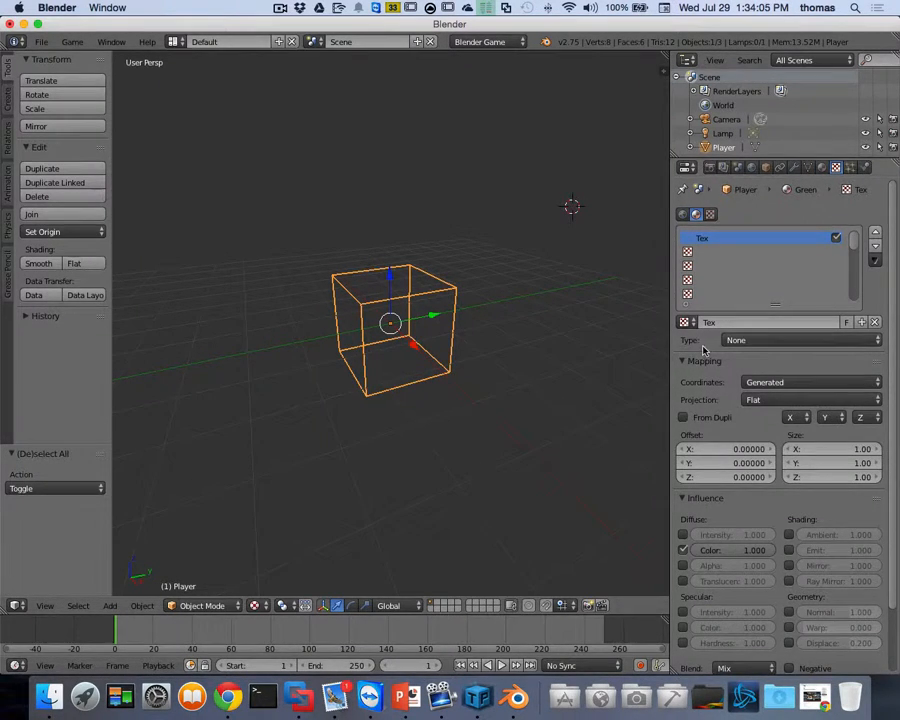
pyautogui.click(779, 341)
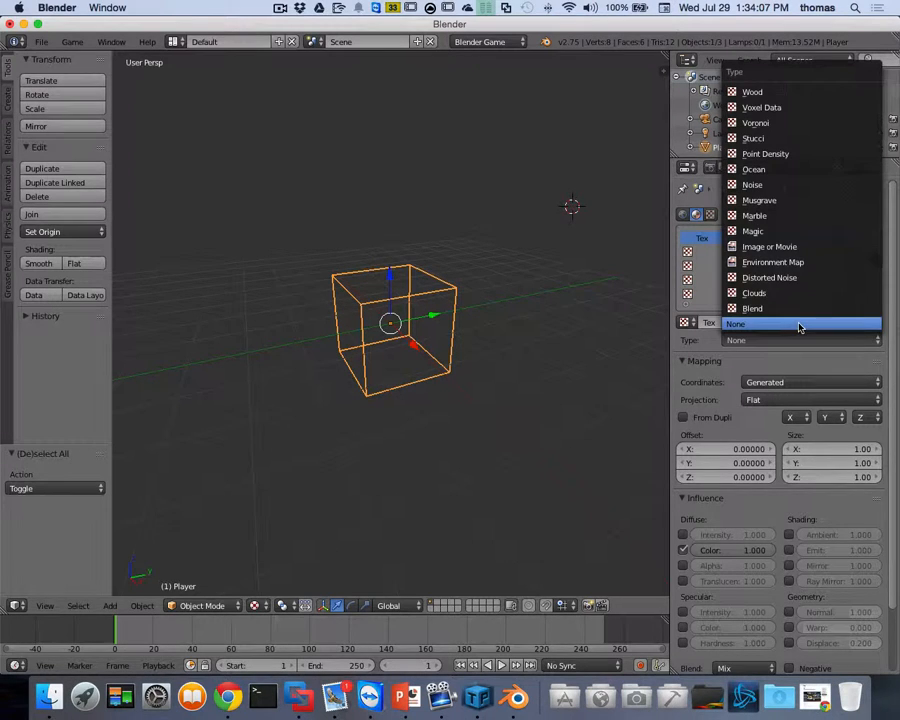
pyautogui.click(796, 247)
# Load heroIdle.png from the Desktop's 2dGame/Assets/hero folder as the texture's image.
pyautogui.scroll(-3, 822, 480)
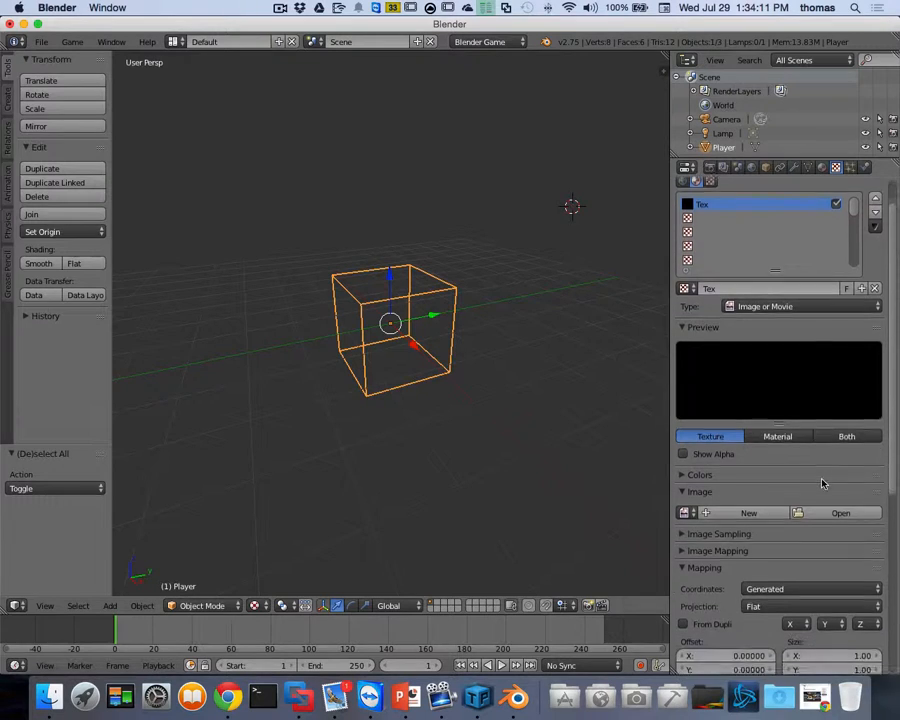
pyautogui.scroll(-3, 828, 482)
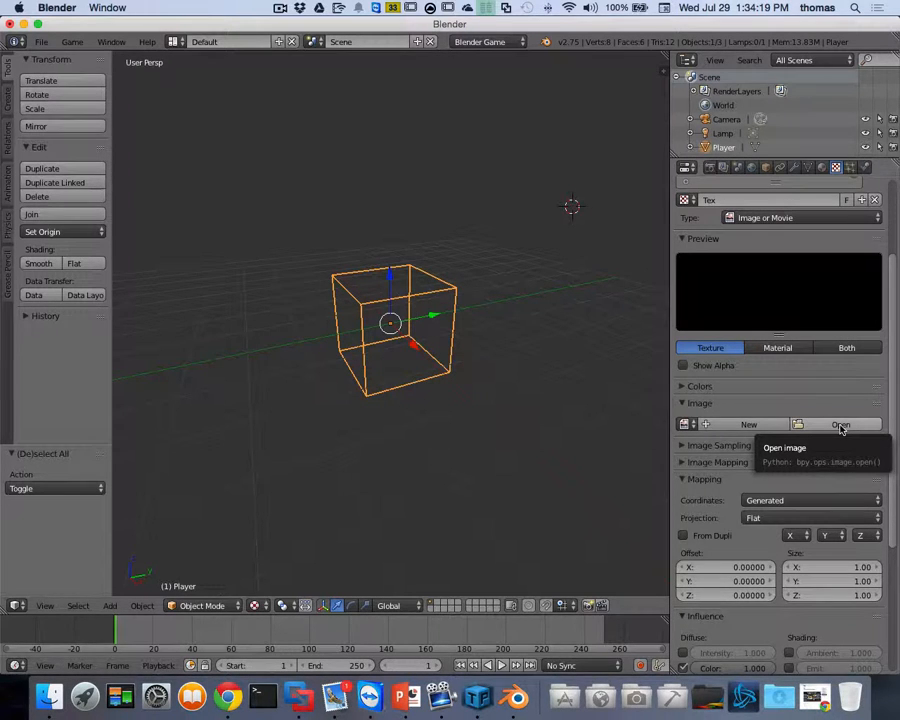
pyautogui.click(841, 426)
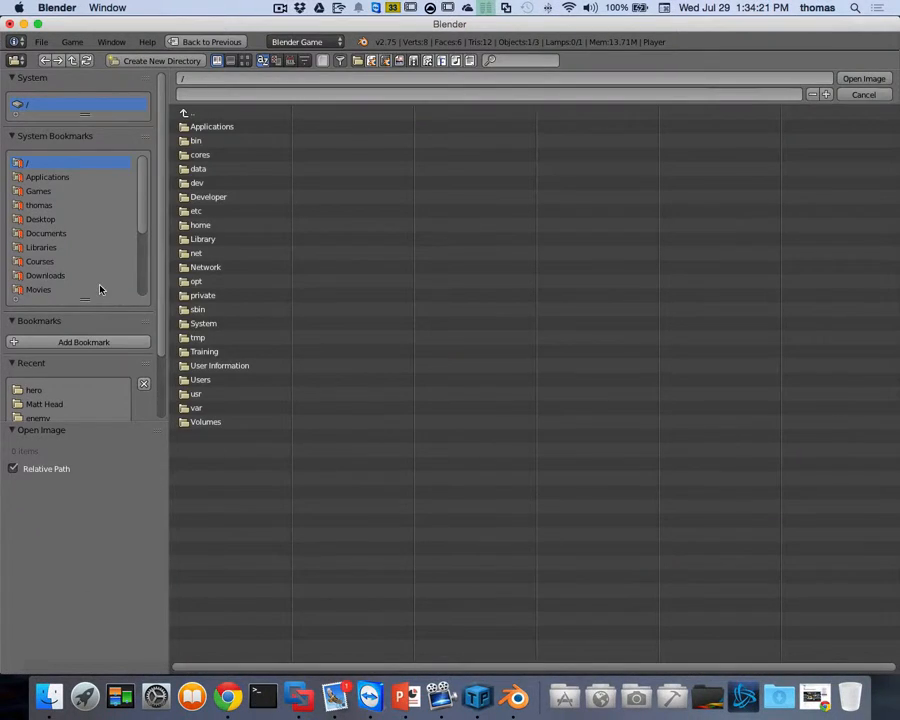
pyautogui.click(40, 219)
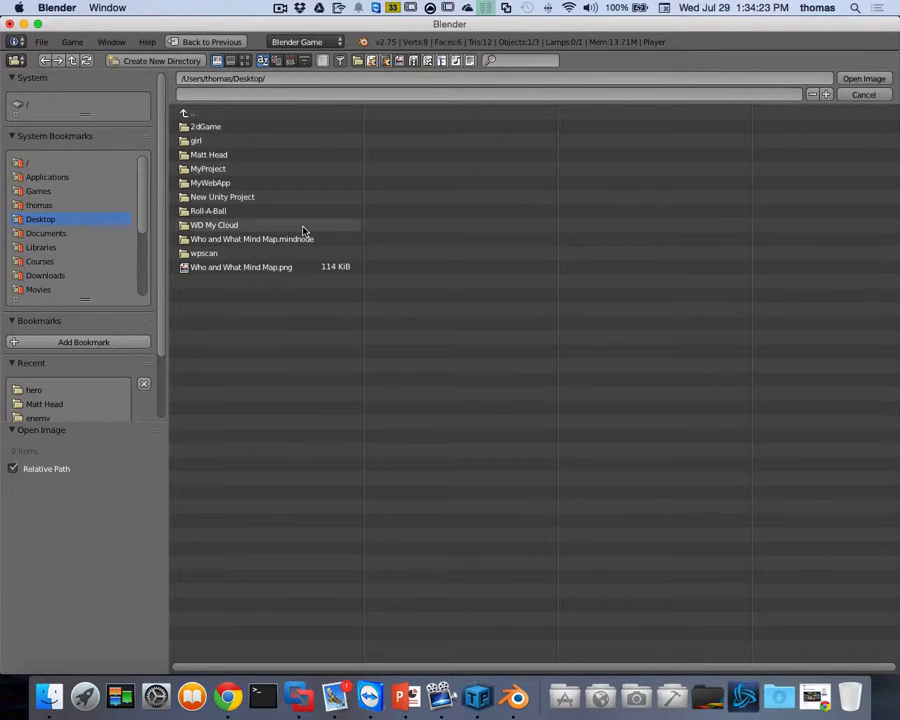
pyautogui.click(205, 127)
pyautogui.click(196, 128)
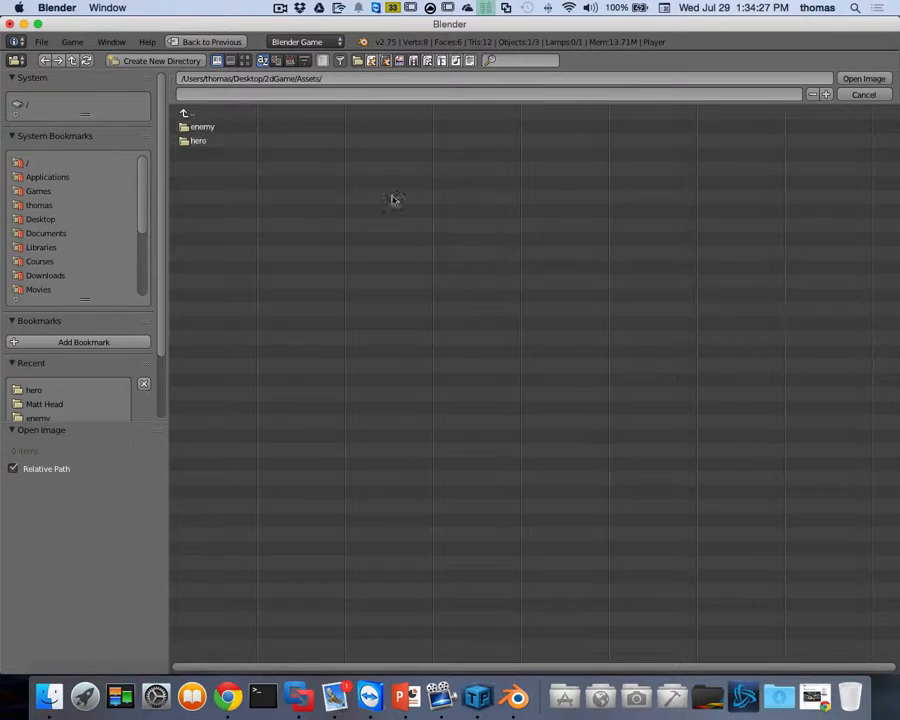
pyautogui.click(206, 143)
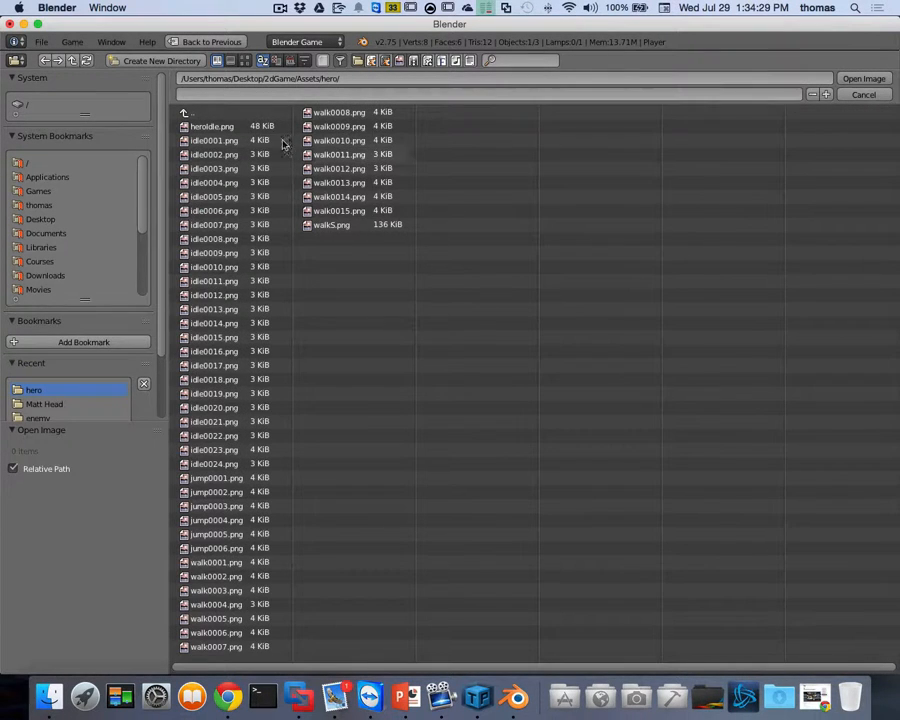
pyautogui.click(214, 127)
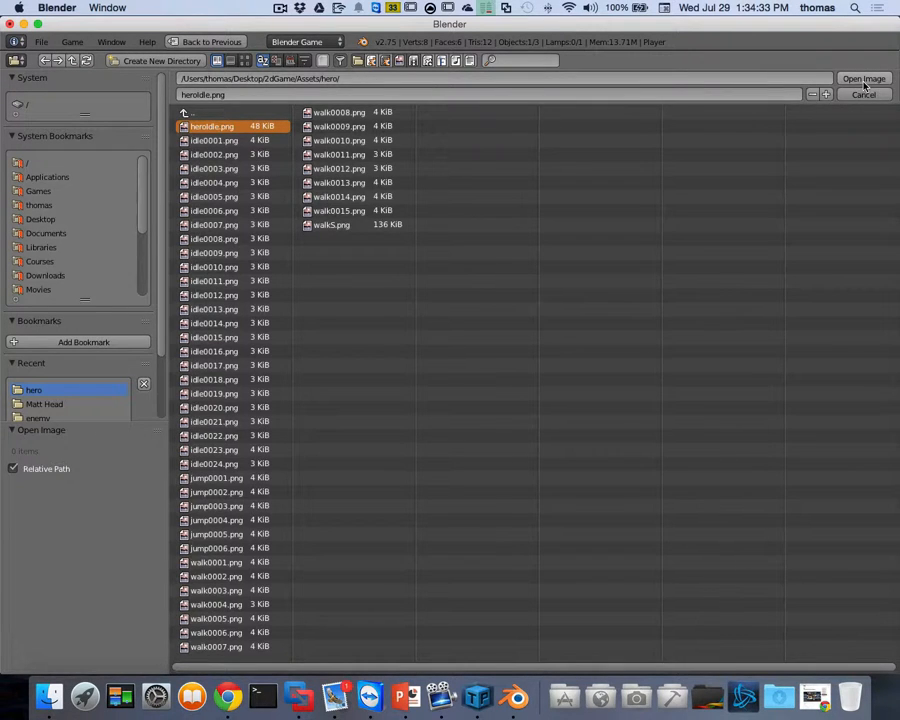
pyautogui.click(864, 79)
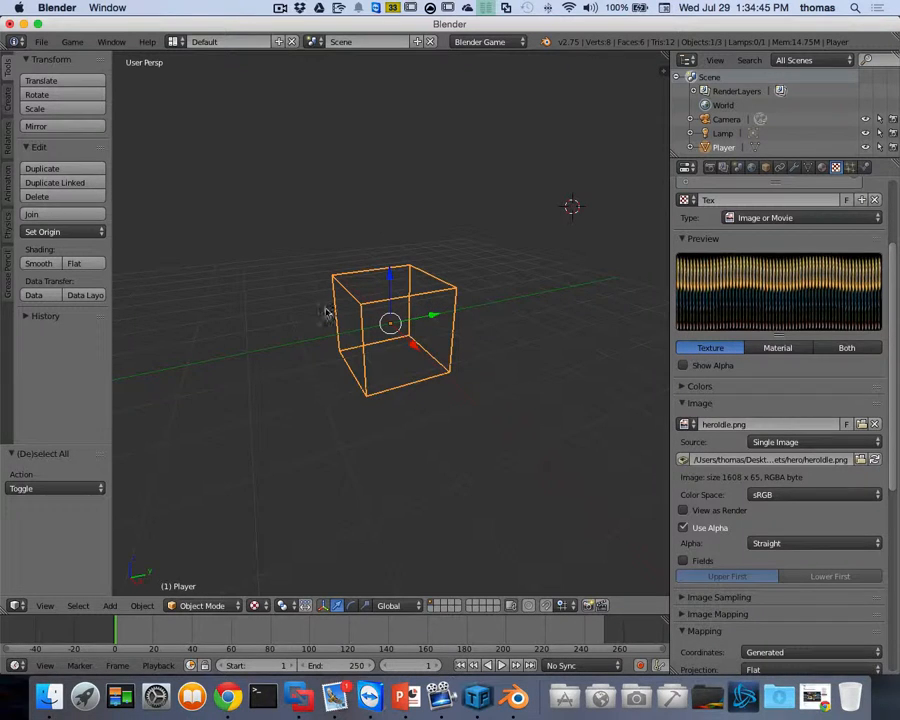
# Switch to the UV Editing layout, put the Player cube in Edit Mode and show heroIdle.png in the image editor.
pyautogui.click(175, 41)
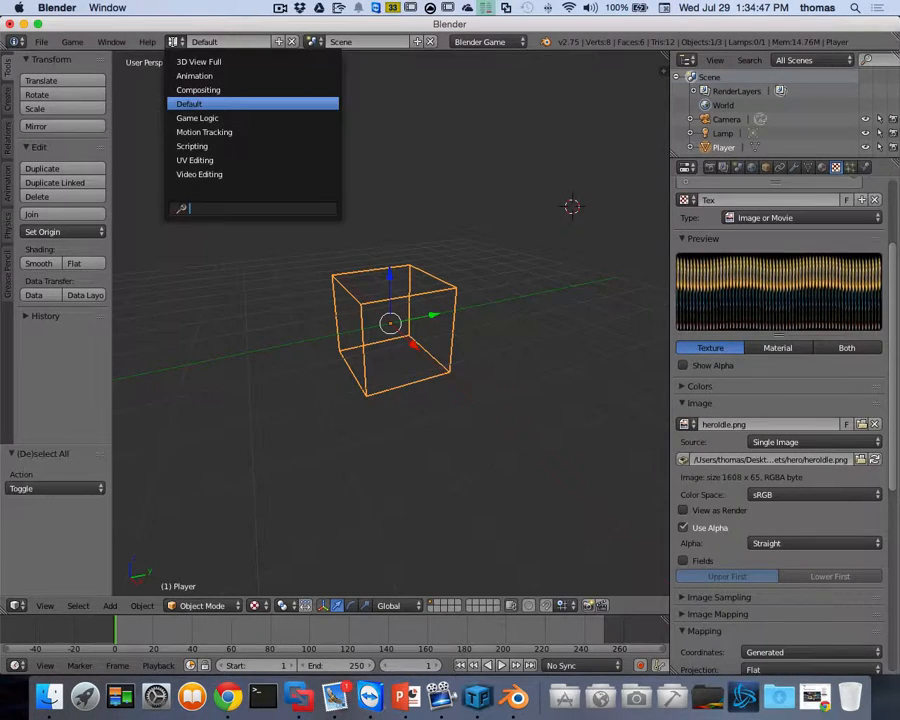
pyautogui.click(213, 161)
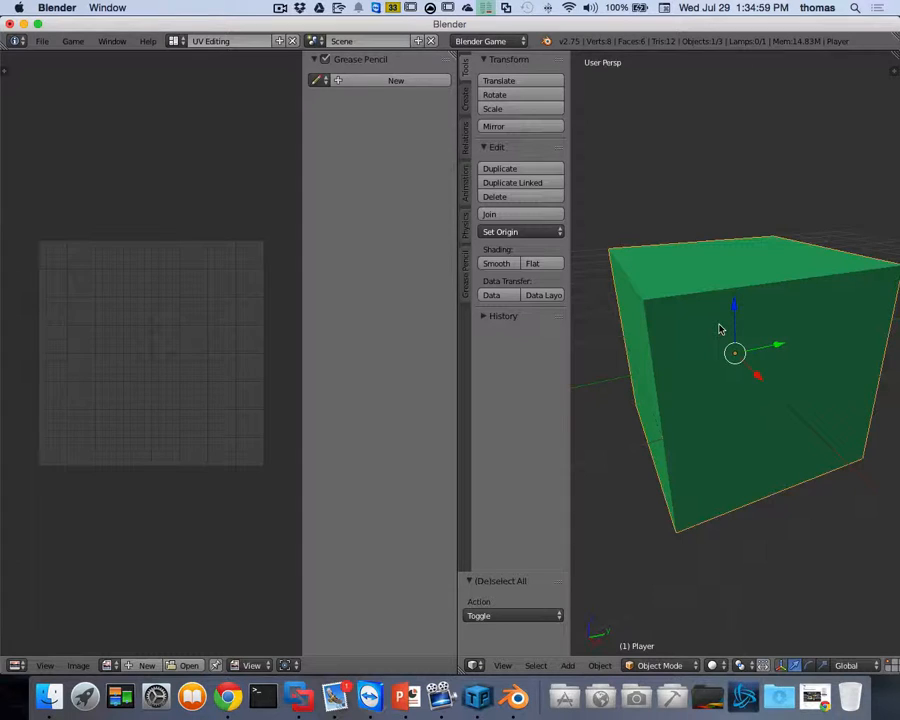
pyautogui.press('Tab')
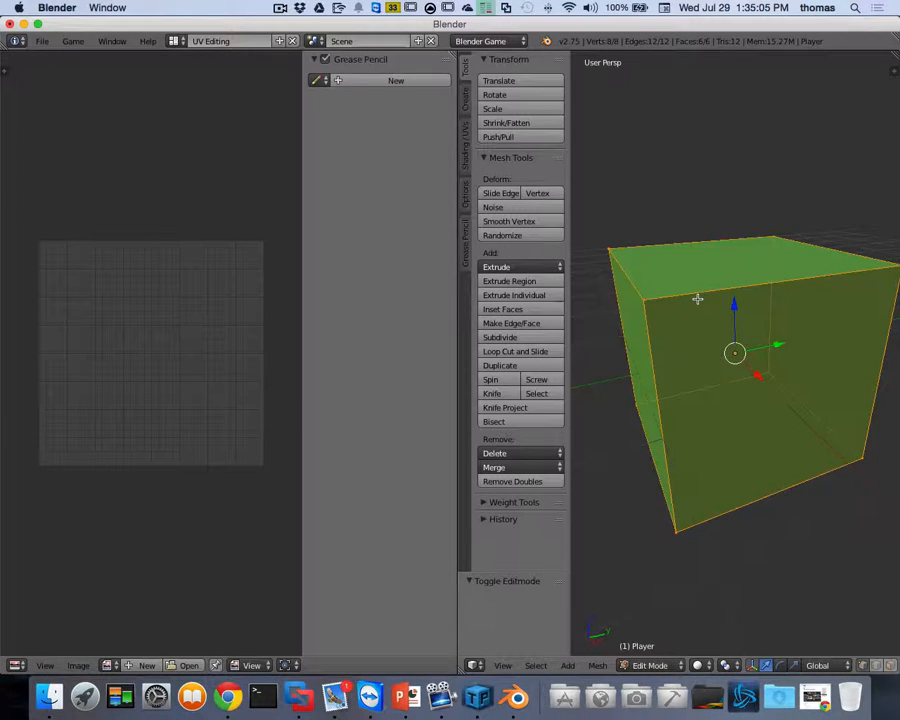
pyautogui.click(108, 665)
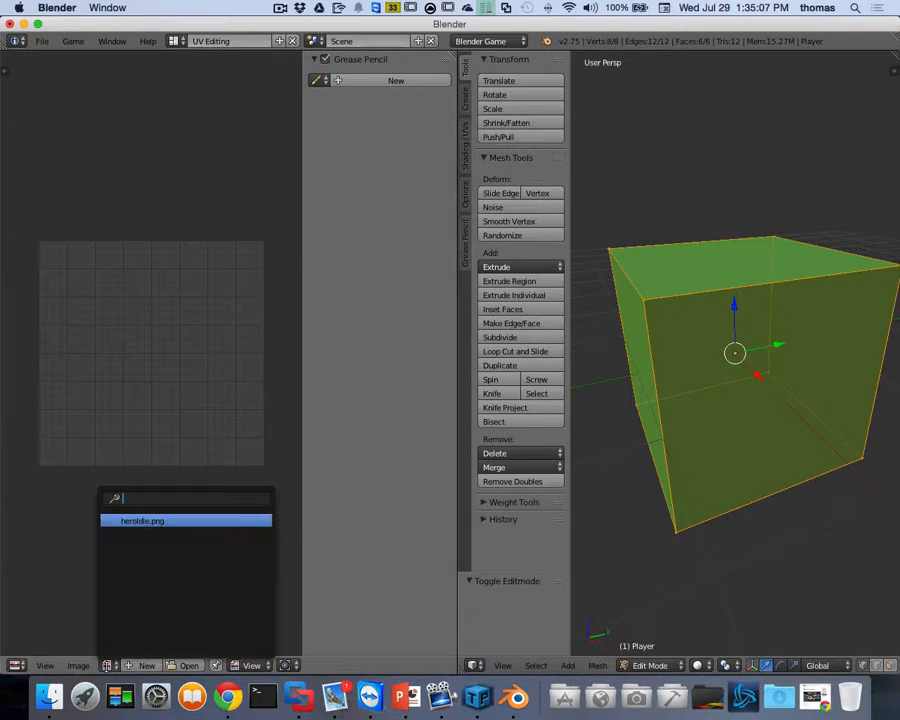
pyautogui.click(145, 521)
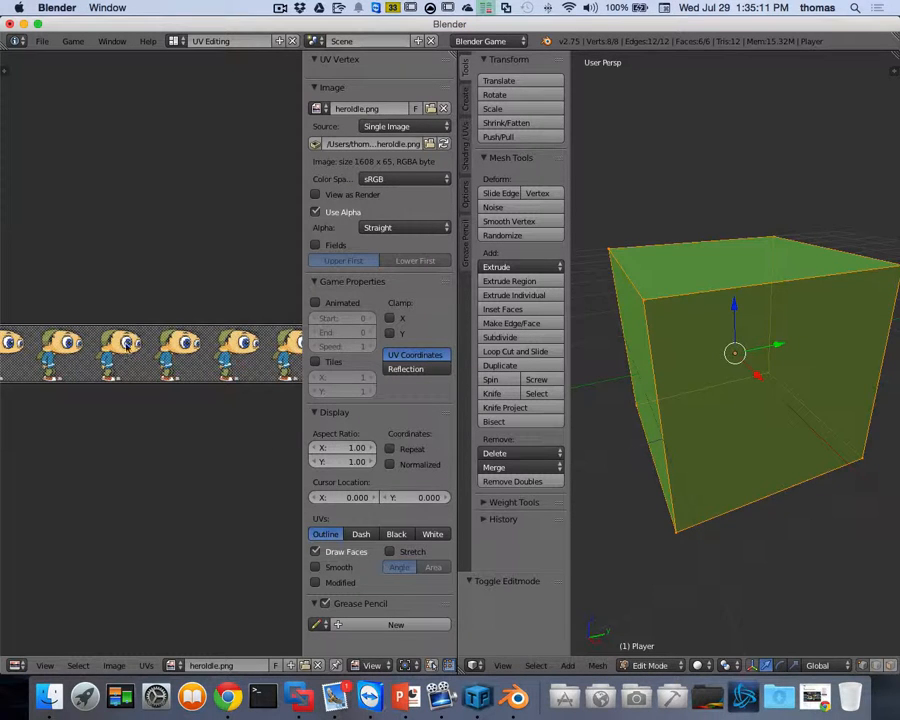
# Unwrap all faces of the Player cube onto the sprite sheet with Smart UV Project, using an angle limit of 66.
pyautogui.hscroll(-3, 168, 336)
pyautogui.hscroll(-10, 170, 336)
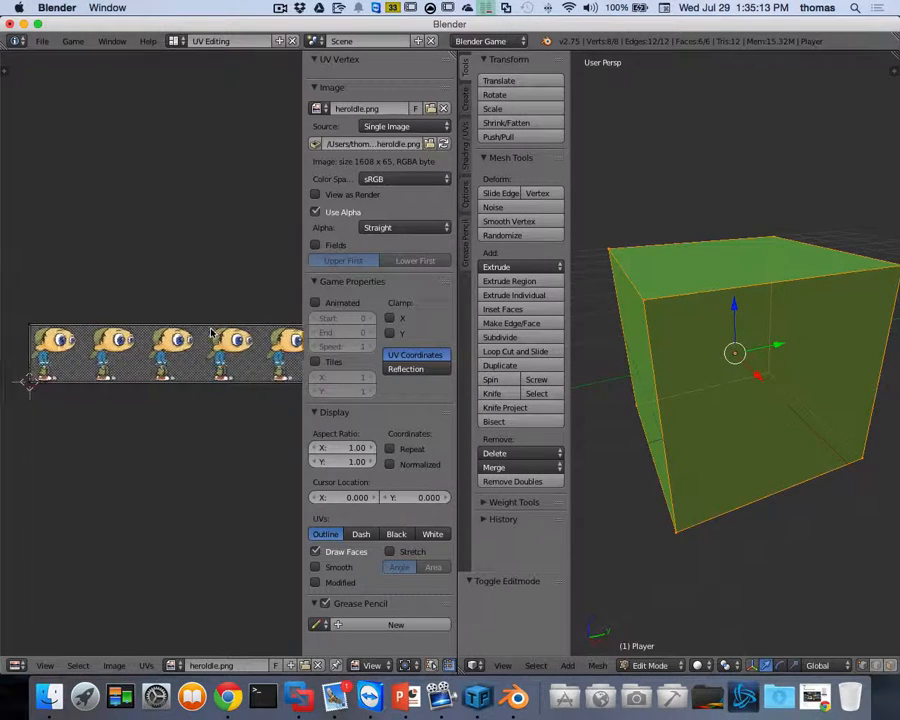
pyautogui.hscroll(5, 207, 335)
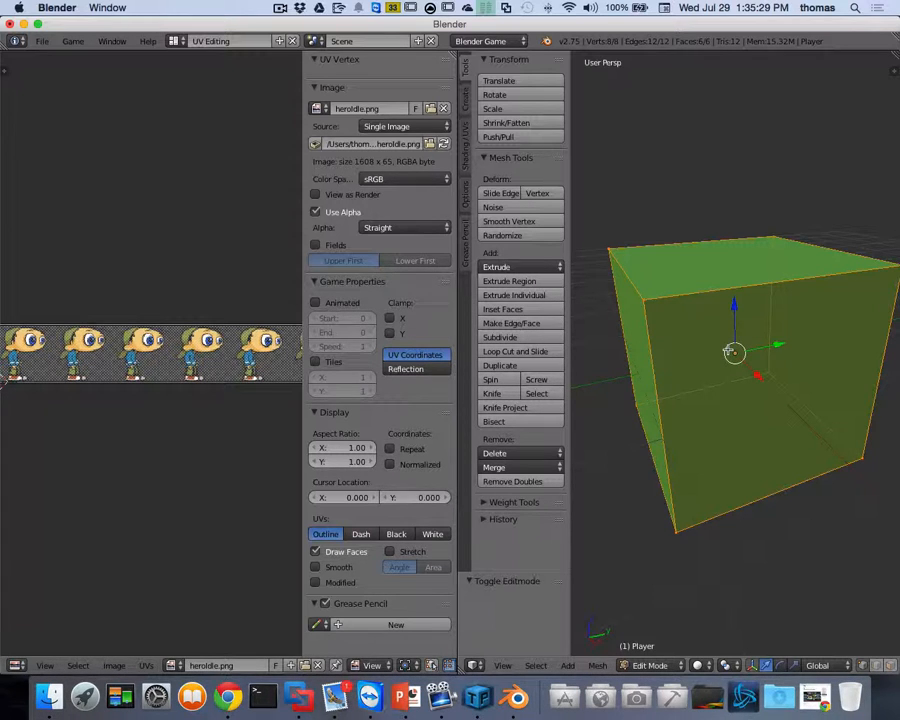
pyautogui.press('u')
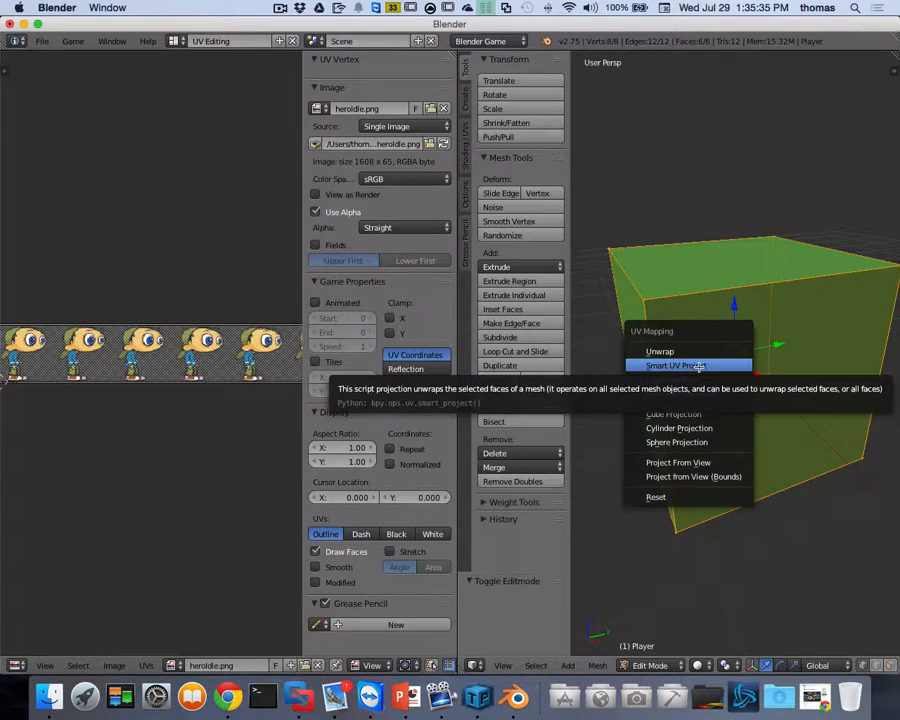
pyautogui.click(698, 366)
pyautogui.click(695, 458)
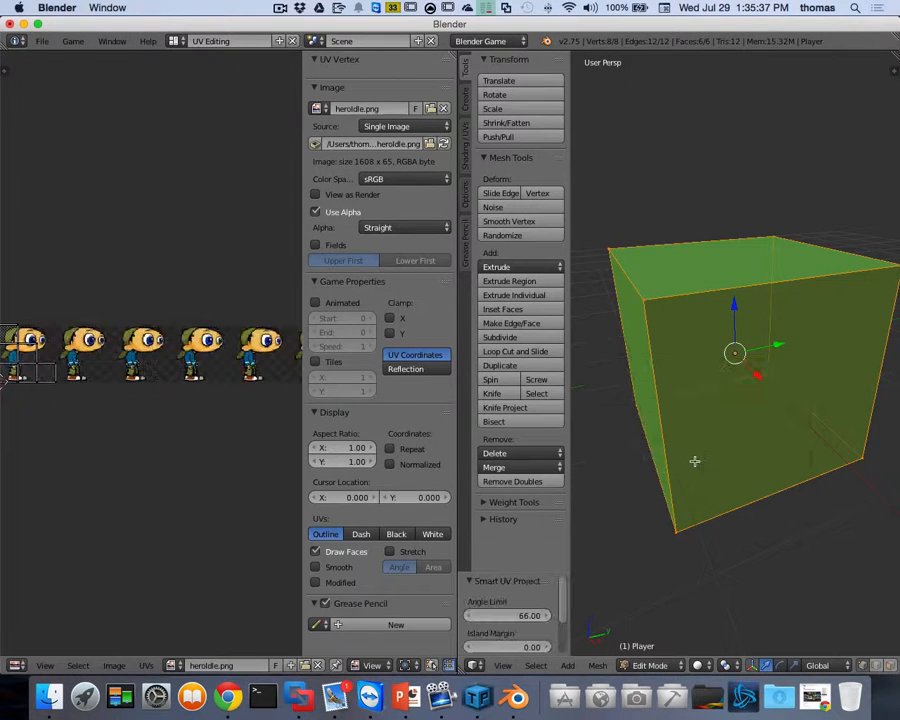
pyautogui.hscroll(-5, 133, 472)
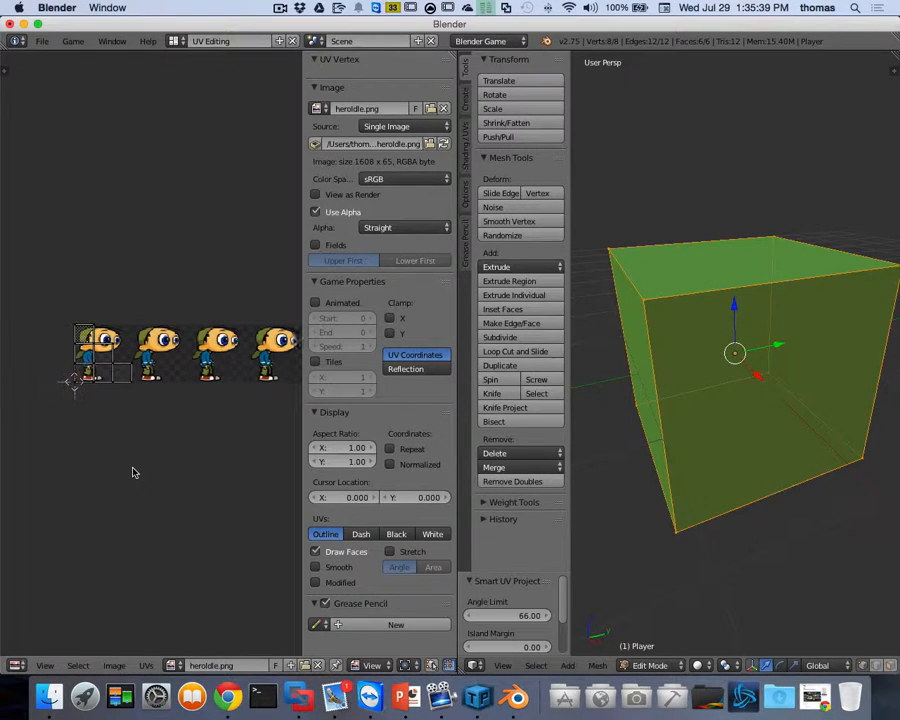
# Set the 3D view's viewport shading to Texture and return to the Default layout.
pyautogui.click(701, 666)
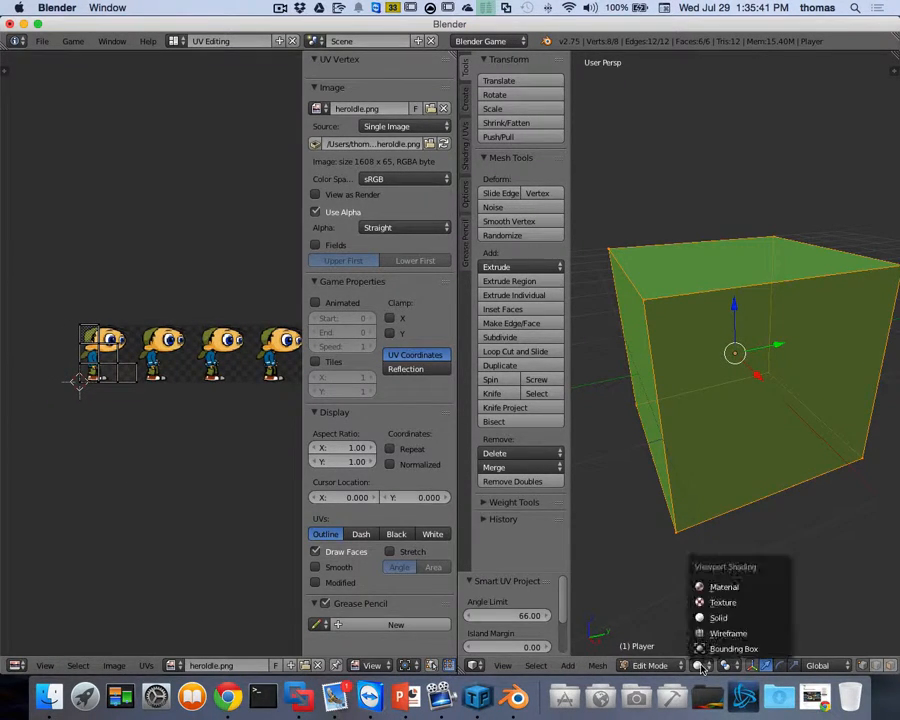
pyautogui.click(724, 604)
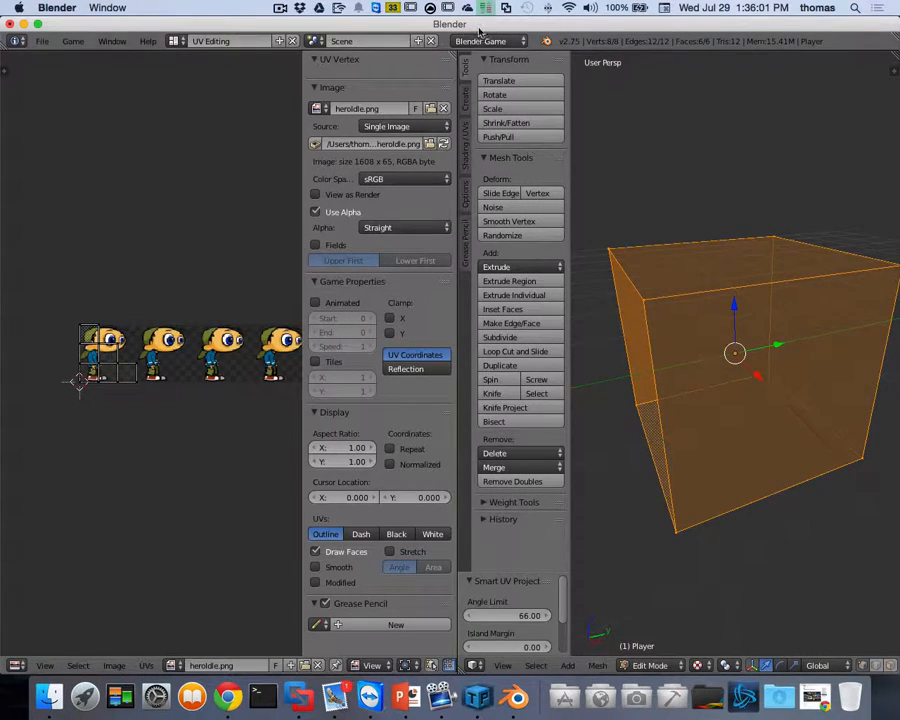
pyautogui.click(175, 41)
pyautogui.click(185, 103)
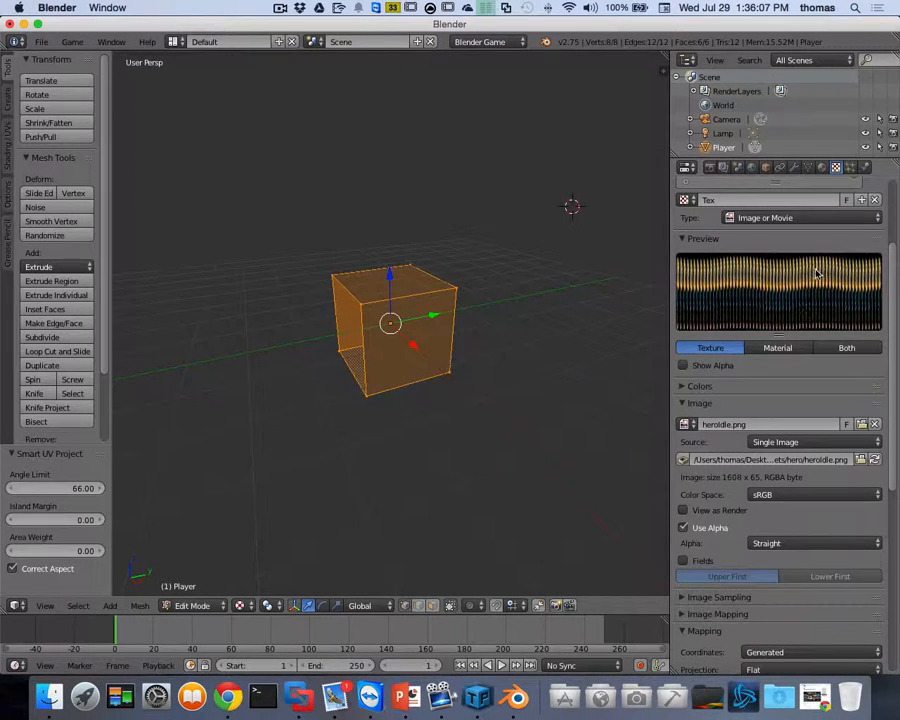
# Make the texture influence the material's diffuse Alpha in addition to its Color.
pyautogui.scroll(-2, 744, 443)
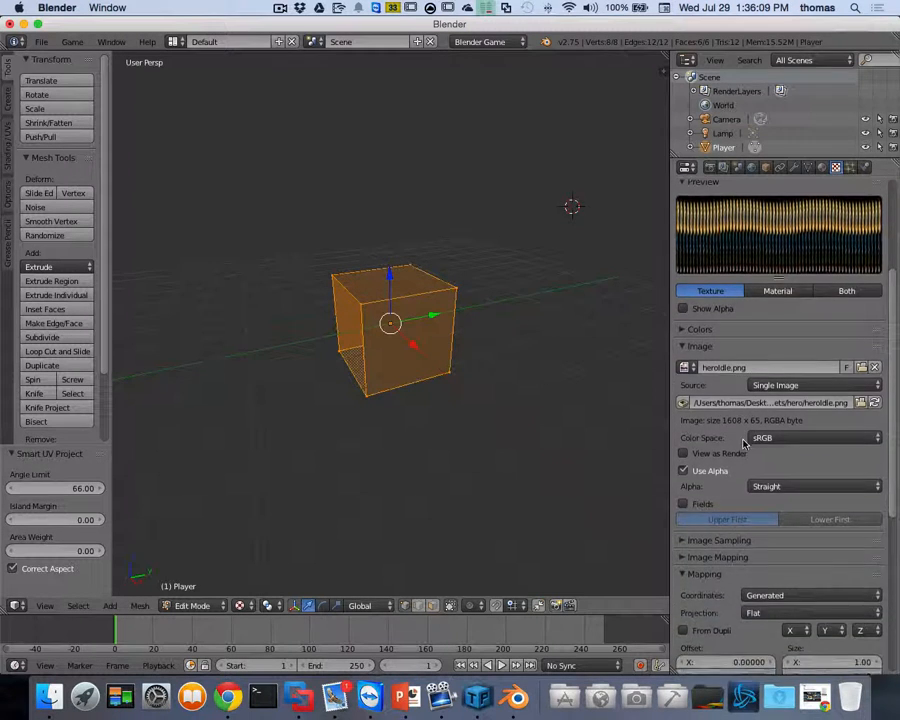
pyautogui.scroll(-10, 744, 443)
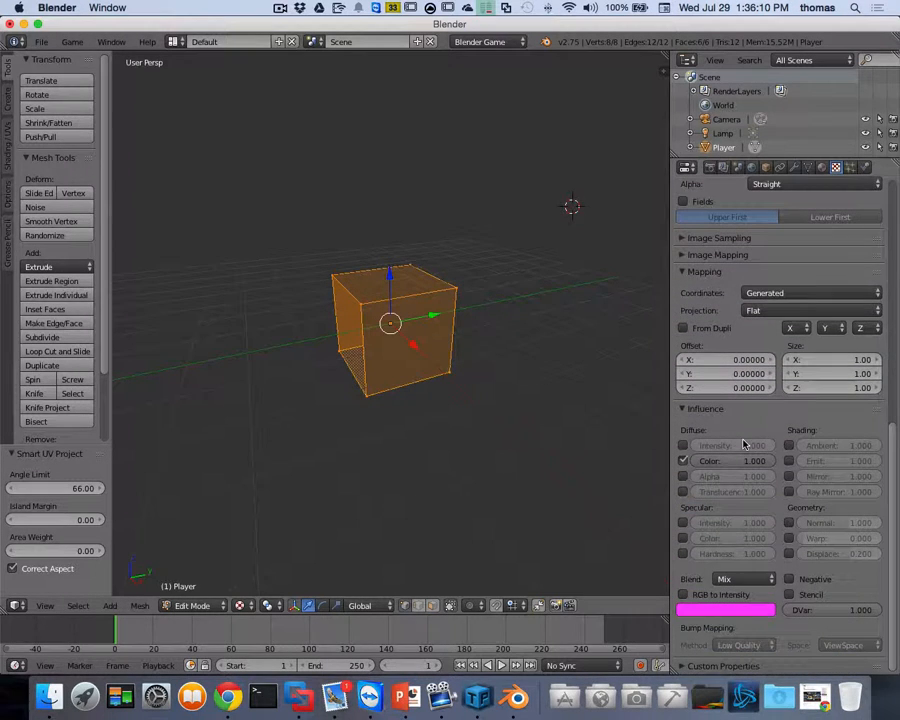
pyautogui.click(684, 477)
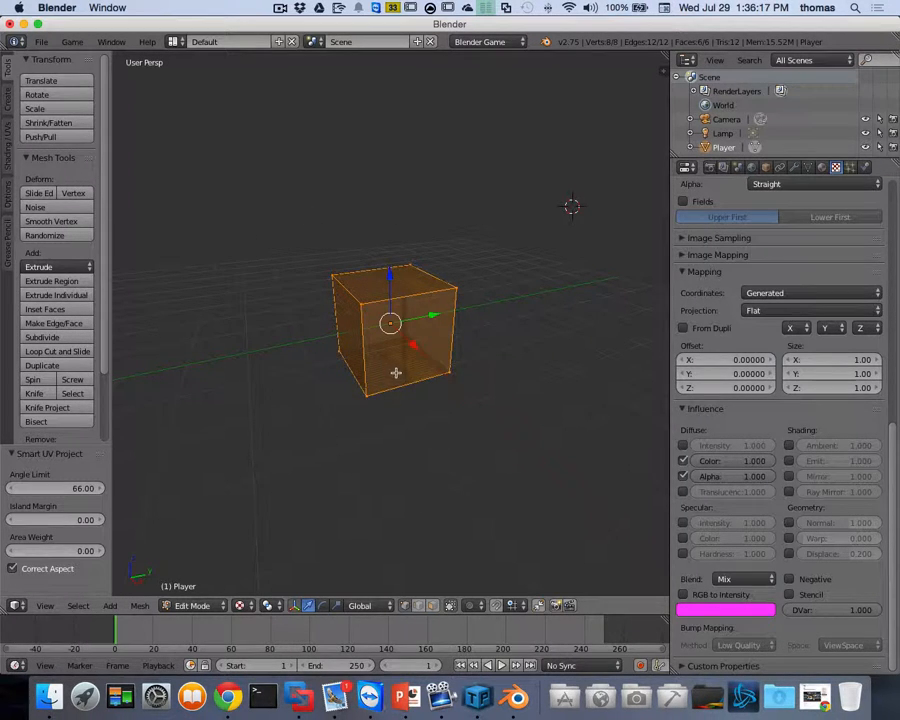
# Set the viewport shading to Material and inspect the sprite texture on the cube's sides and top.
pyautogui.click(241, 606)
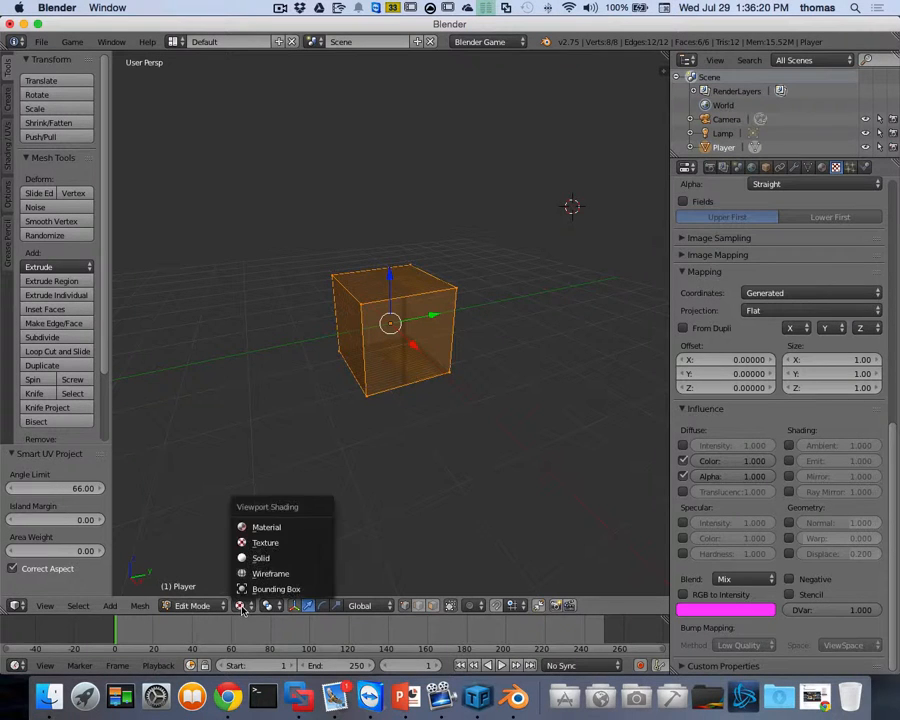
pyautogui.click(274, 531)
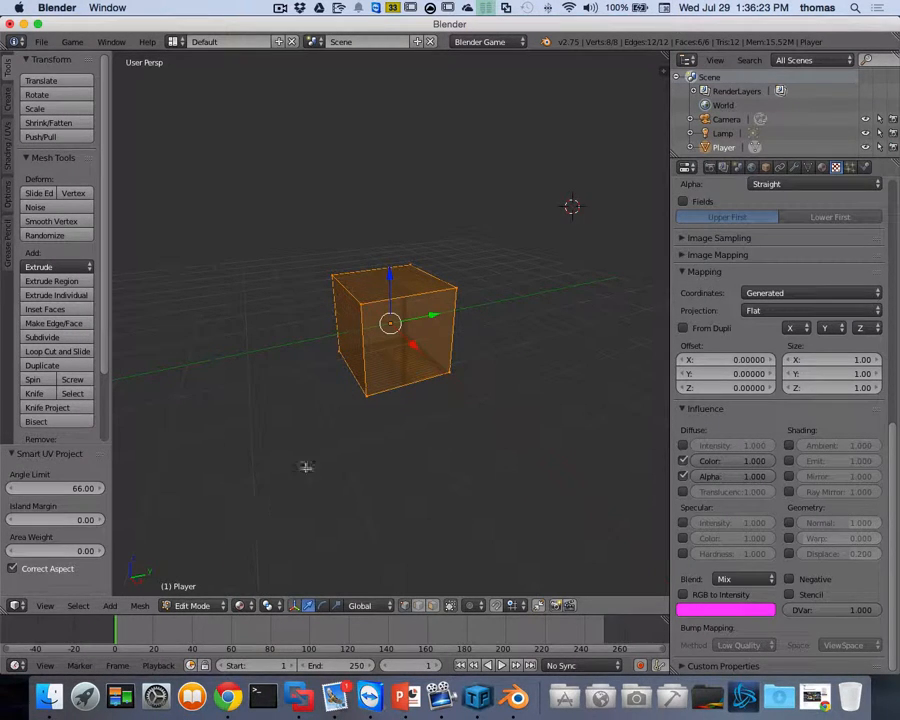
pyautogui.hscroll(-3, 461, 426)
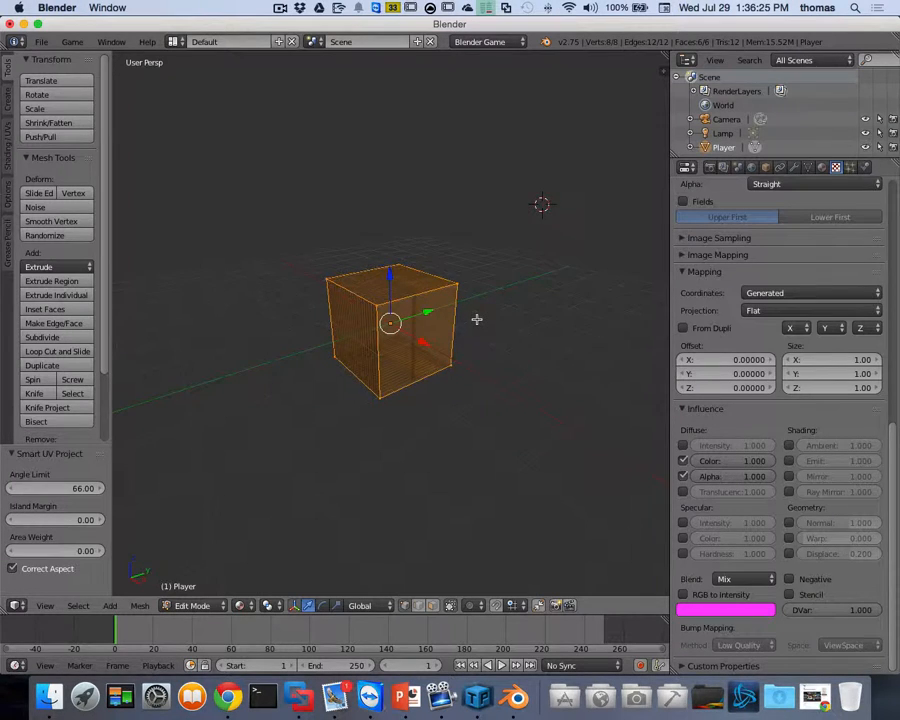
pyautogui.scroll(5, 476, 319)
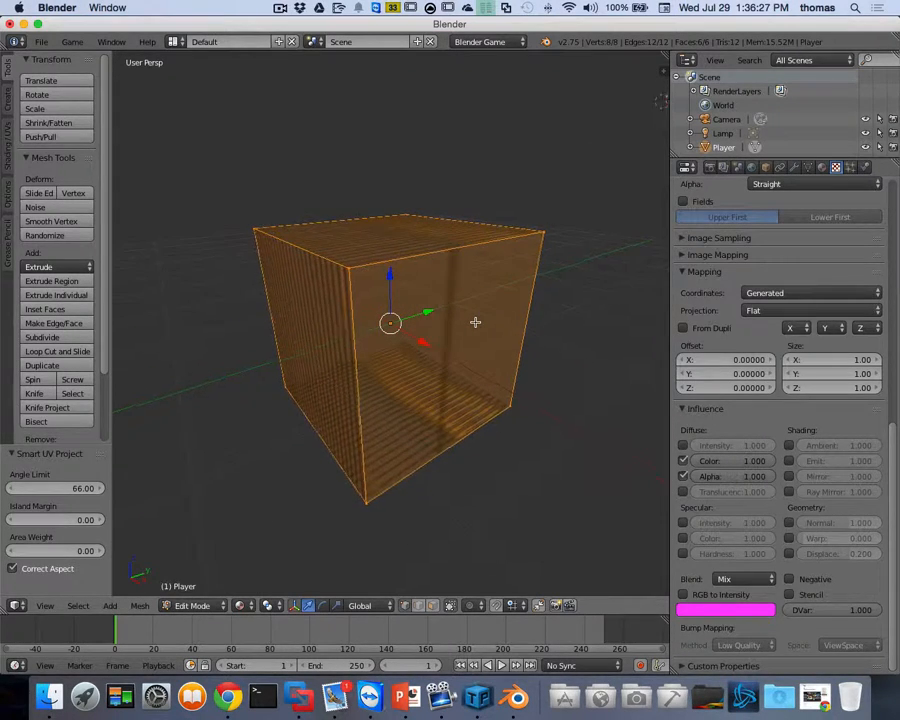
pyautogui.hscroll(-5, 475, 322)
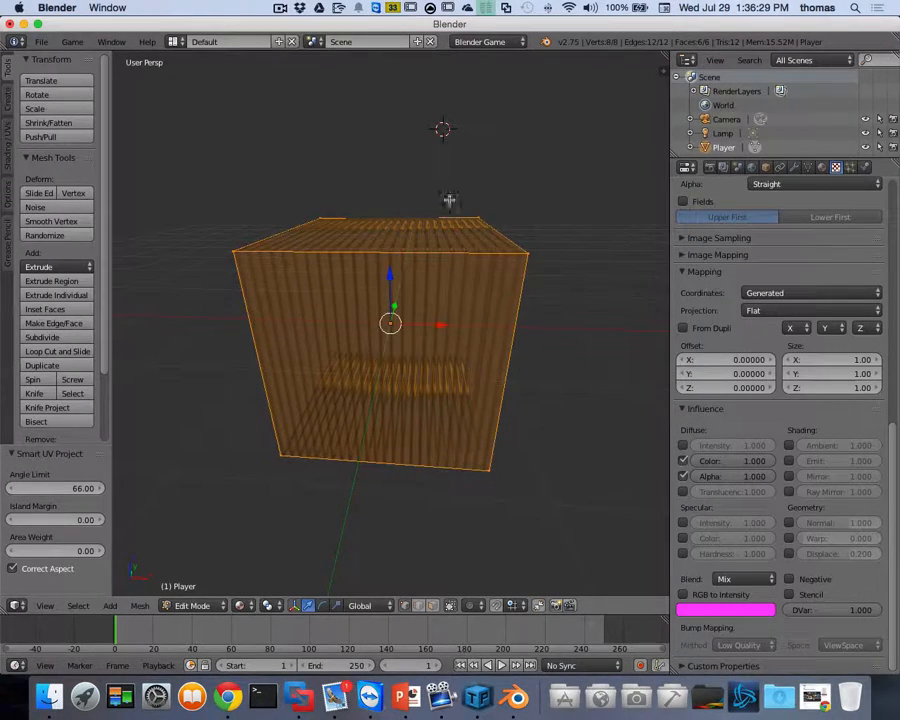
pyautogui.scroll(5, 405, 352)
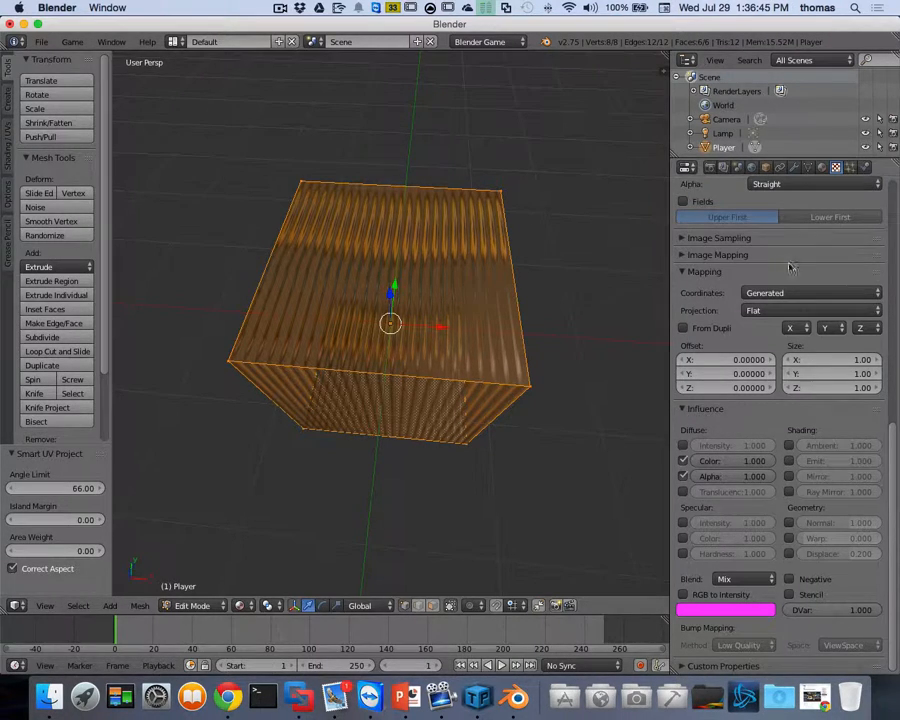
pyautogui.scroll(1, 793, 271)
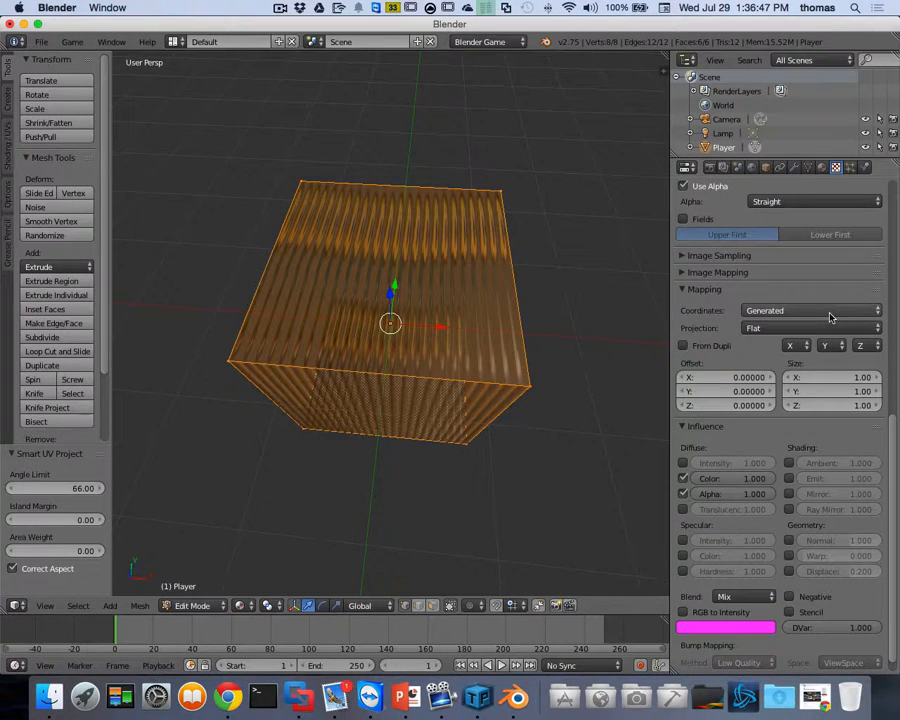
# Set the texture's mapping coordinates to UV and assign UVMap as its map.
pyautogui.click(830, 317)
pyautogui.click(775, 248)
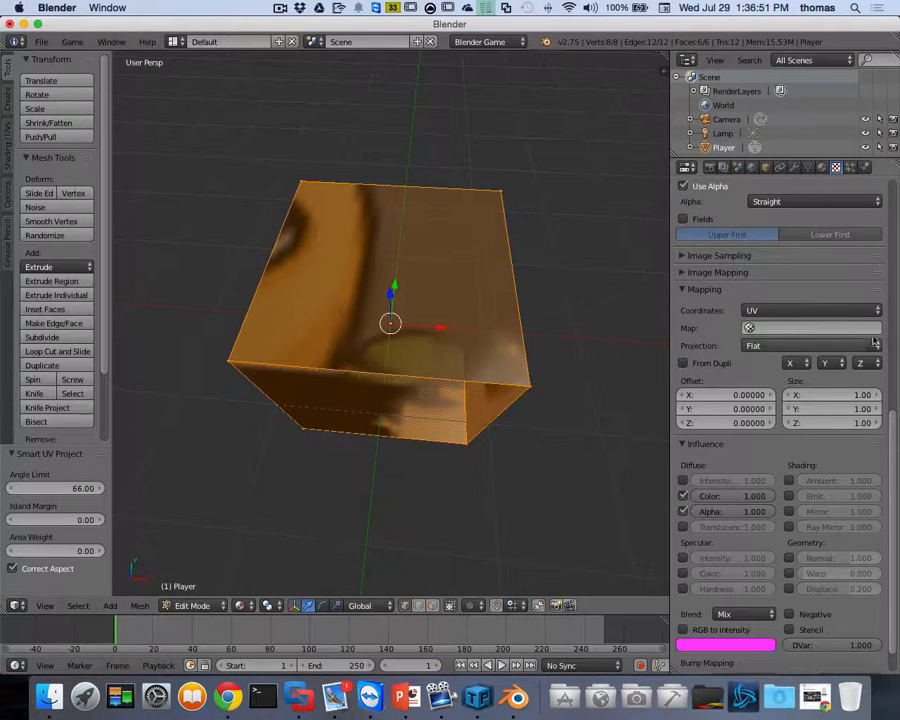
pyautogui.click(805, 329)
pyautogui.click(757, 349)
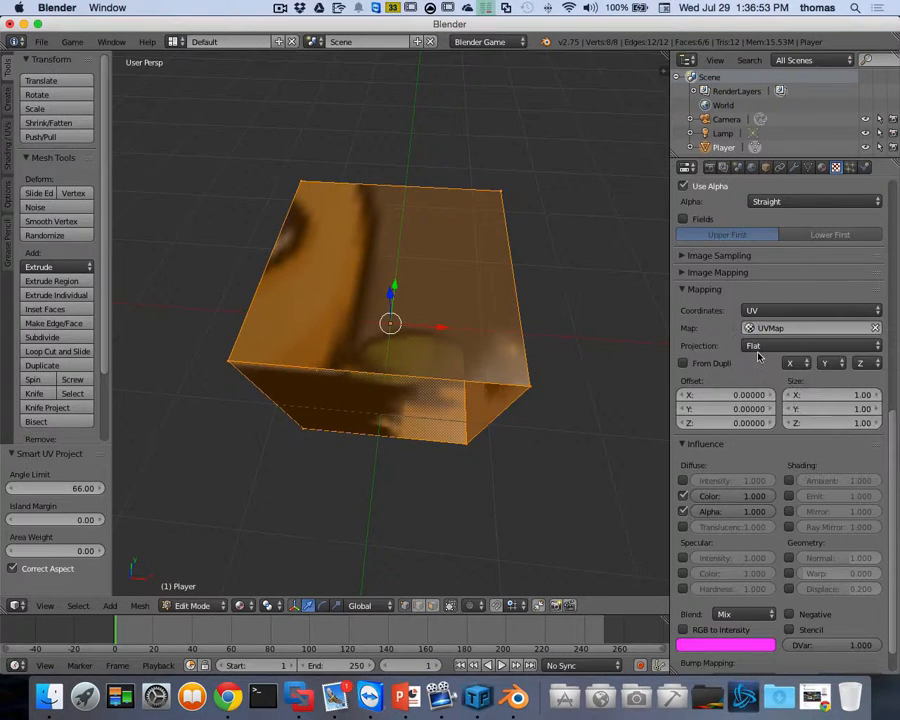
pyautogui.scroll(-10, 412, 371)
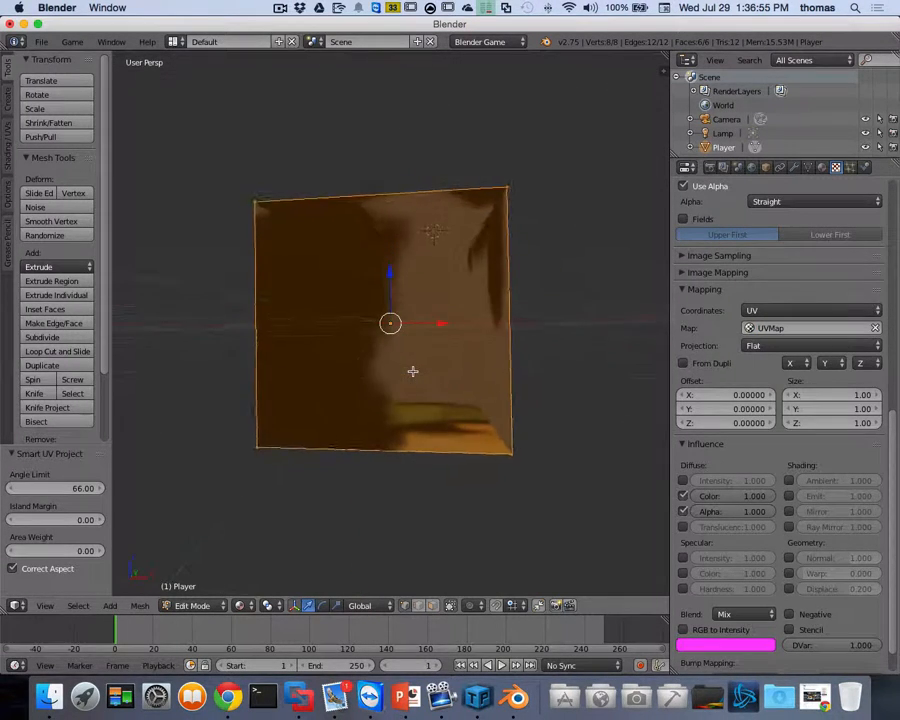
pyautogui.hscroll(-10, 438, 360)
pyautogui.hscroll(6, 442, 359)
pyautogui.hscroll(4, 446, 364)
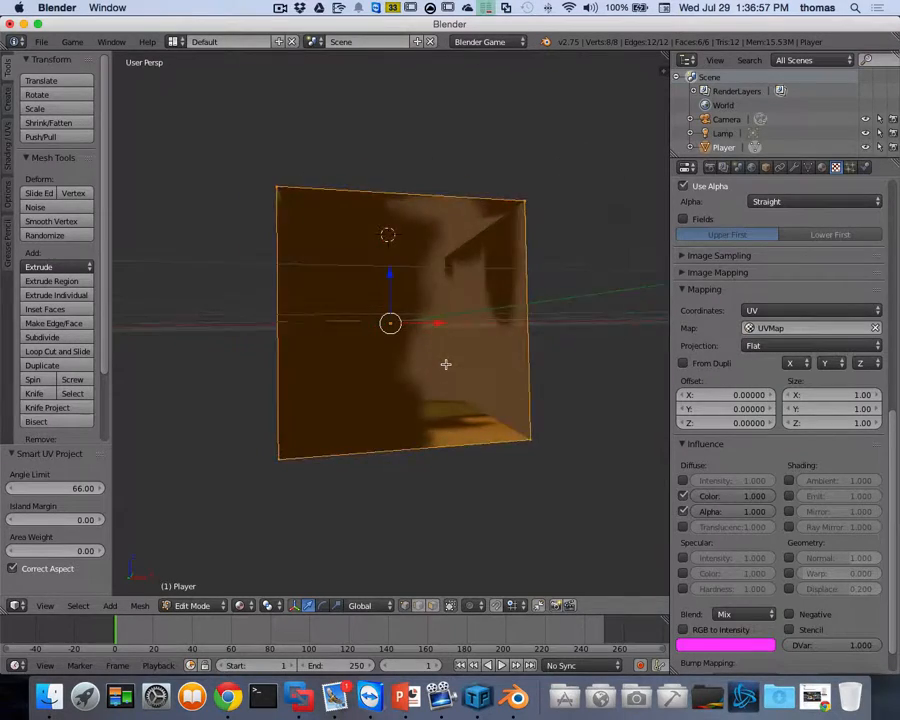
pyautogui.scroll(-10, 446, 364)
pyautogui.scroll(2, 446, 364)
pyautogui.scroll(10, 446, 364)
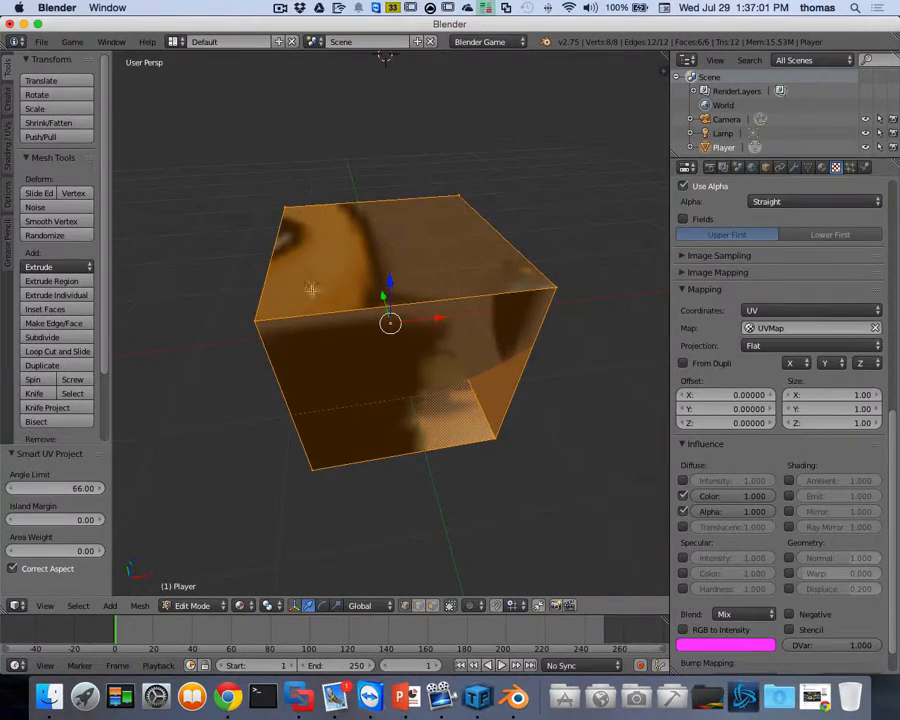
# Switch to the UV Editing layout and enlarge the image editor, hiding the 3D view's tool shelf.
pyautogui.click(174, 41)
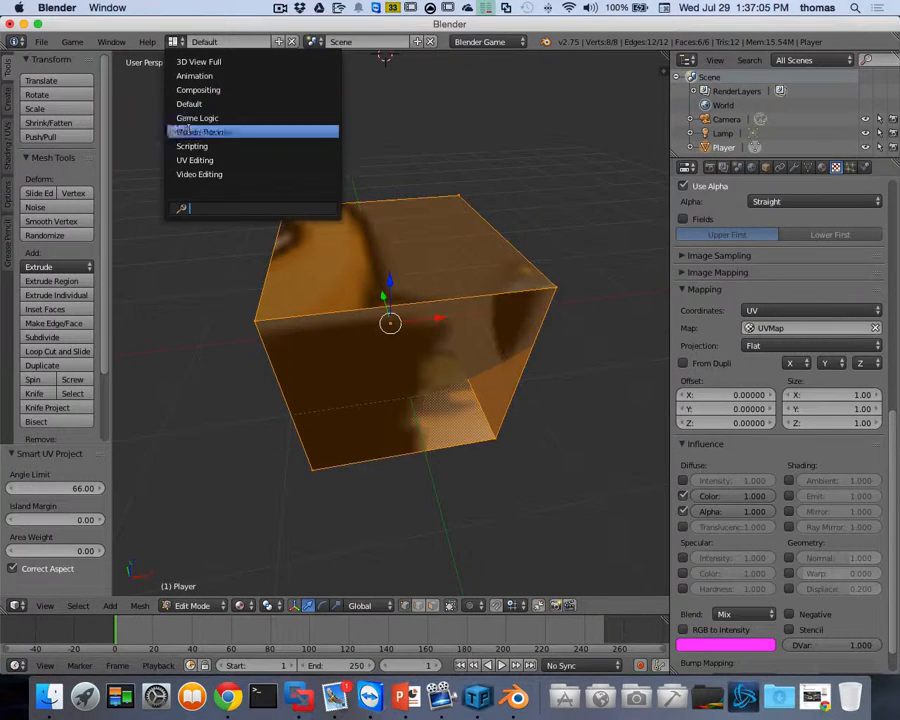
pyautogui.click(196, 160)
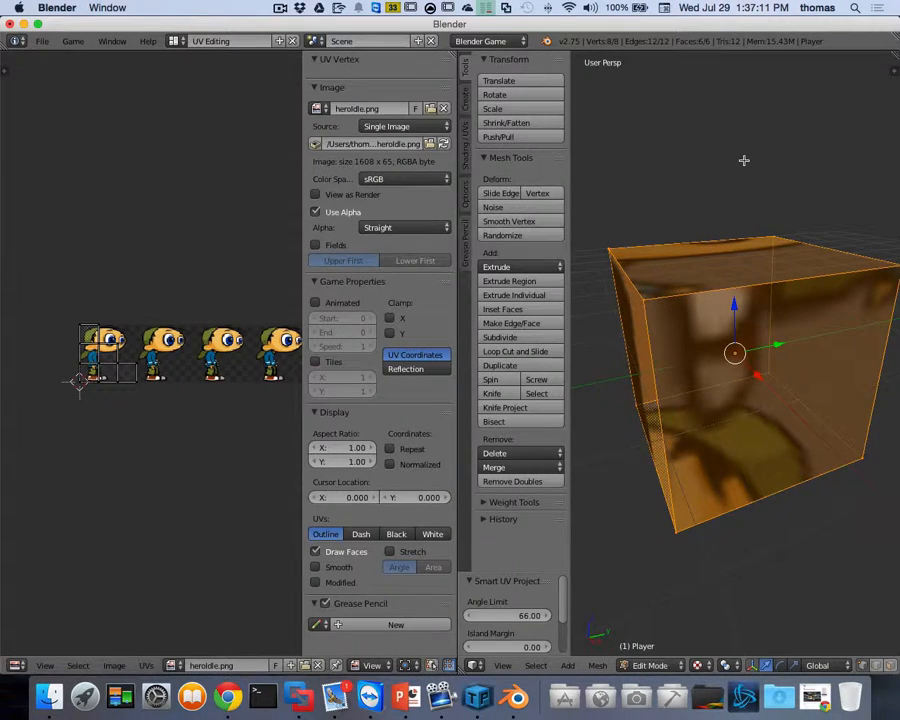
pyautogui.press('t')
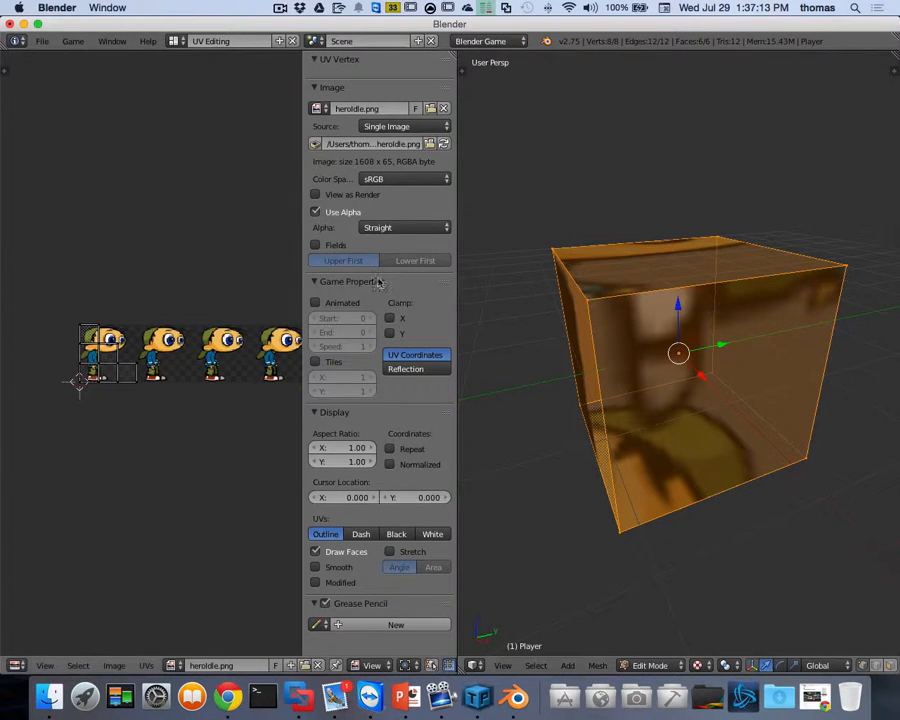
pyautogui.click(460, 282)
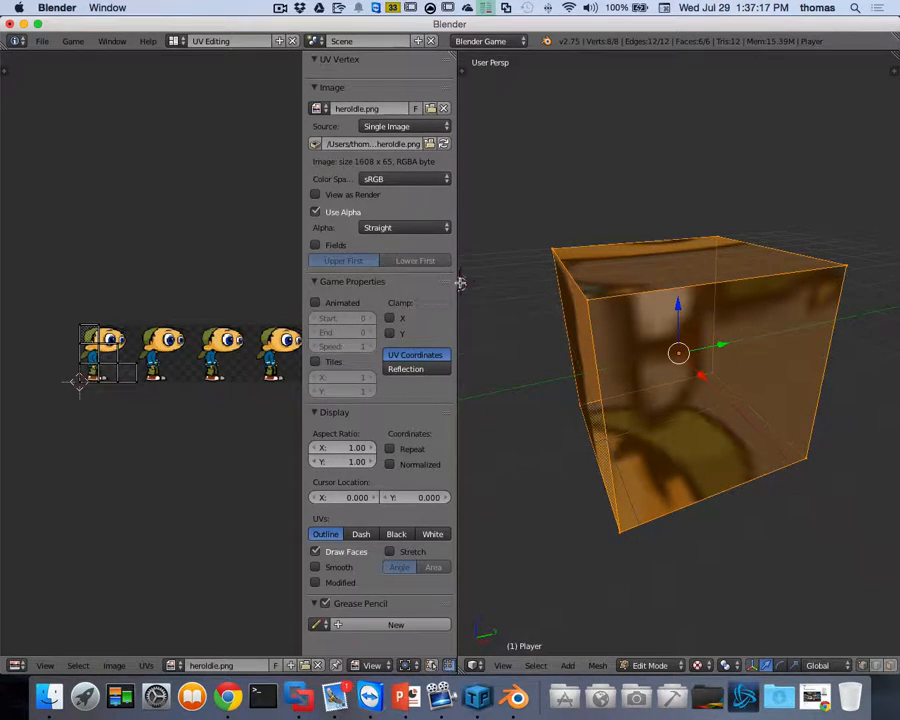
pyautogui.moveTo(303, 240); pyautogui.dragTo(313, 242)
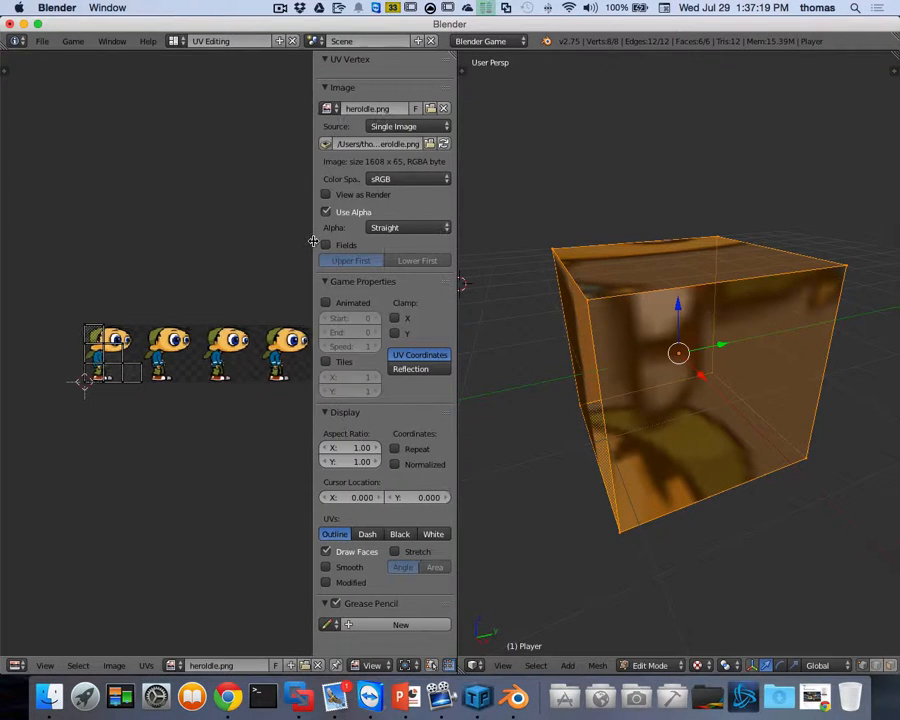
pyautogui.moveTo(458, 76); pyautogui.dragTo(572, 76)
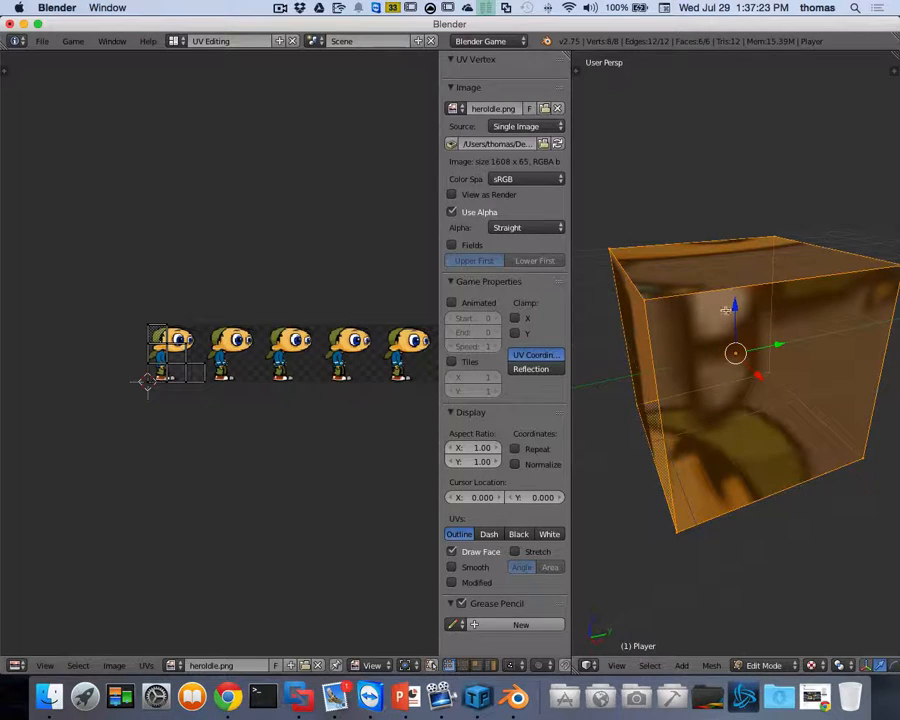
# Examine how the sprite texture falls on the cube's front, side and top faces.
pyautogui.scroll(5, 726, 310)
pyautogui.scroll(-10, 726, 308)
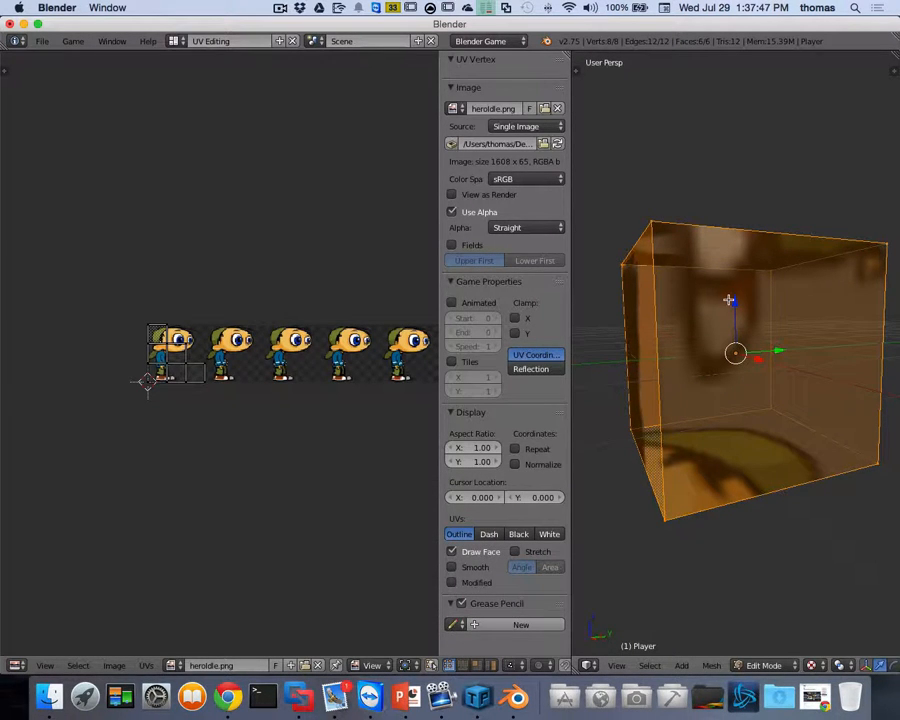
pyautogui.press('KP_1')
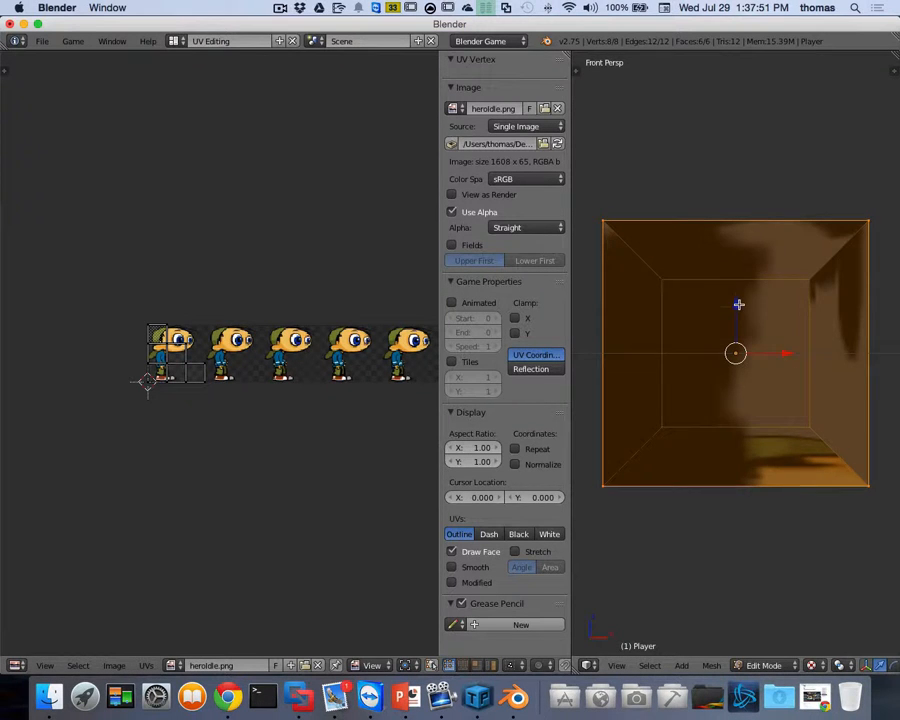
pyautogui.scroll(-5, 739, 305)
pyautogui.scroll(-4, 746, 317)
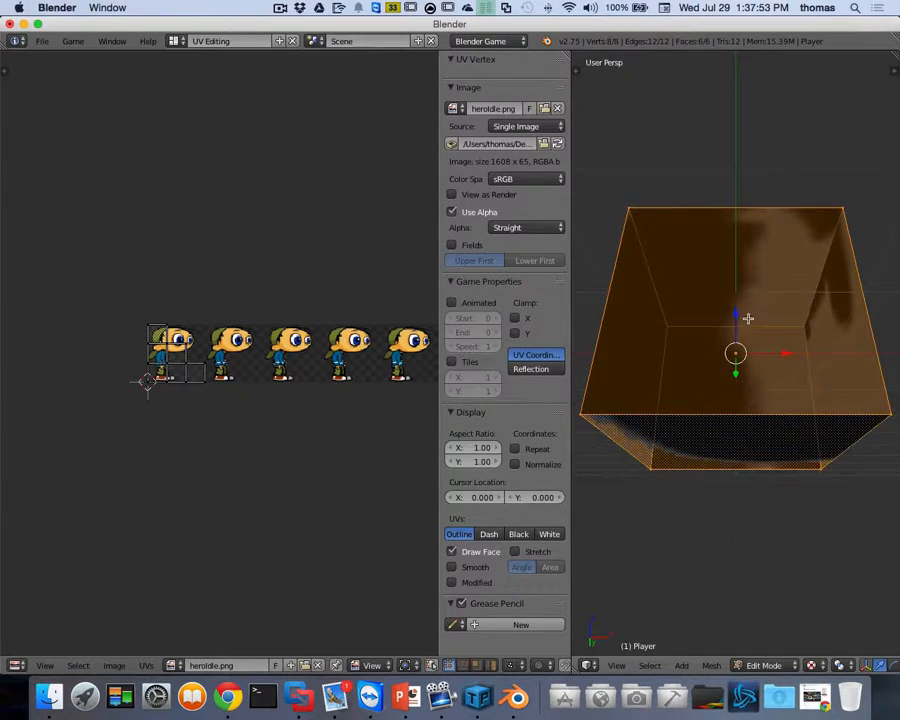
pyautogui.scroll(6, 748, 320)
pyautogui.hscroll(-5, 751, 321)
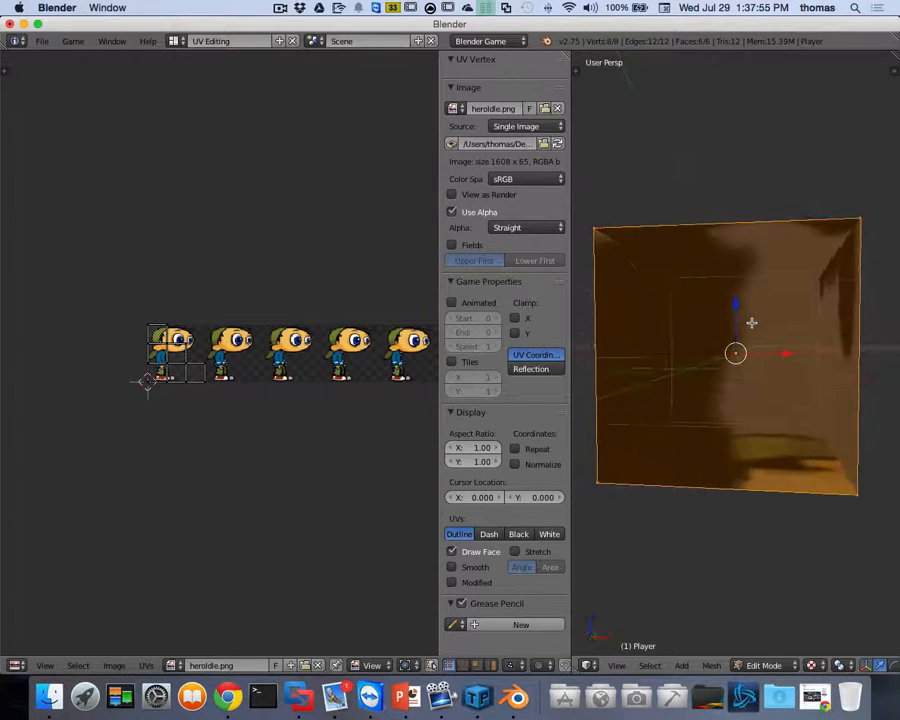
pyautogui.scroll(5, 753, 319)
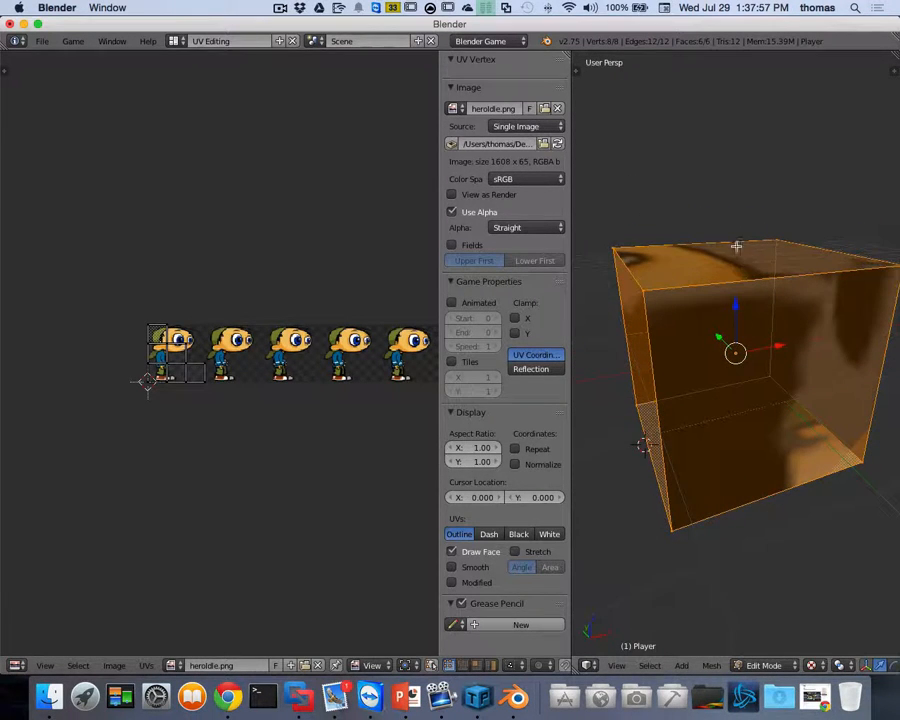
pyautogui.scroll(2, 744, 314)
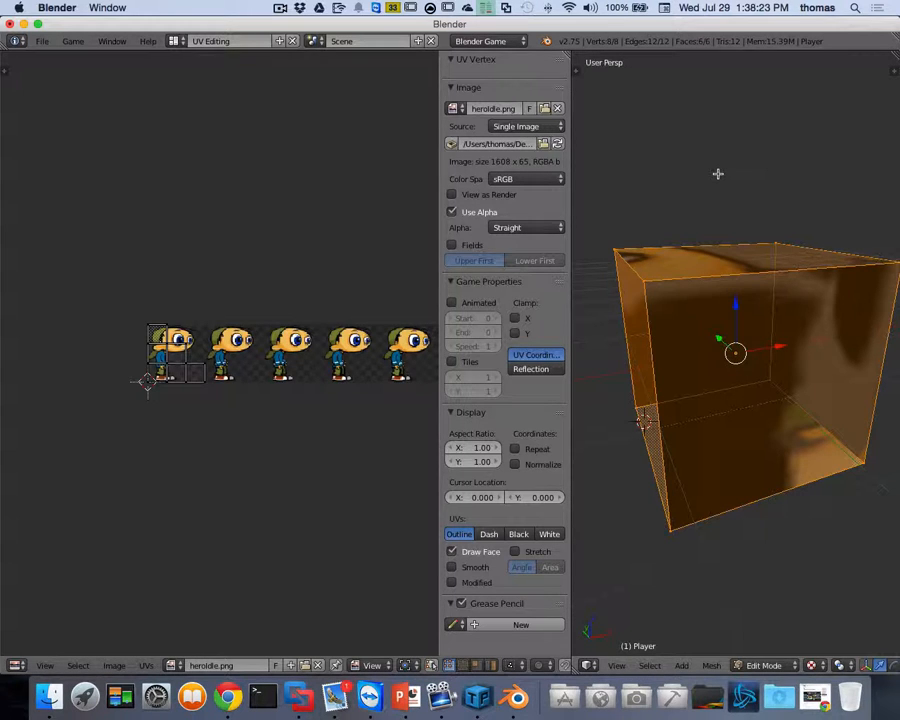
# Switch the 3D view to orthographic and select only the cube's front face in Face select mode.
pyautogui.press('KP_1')
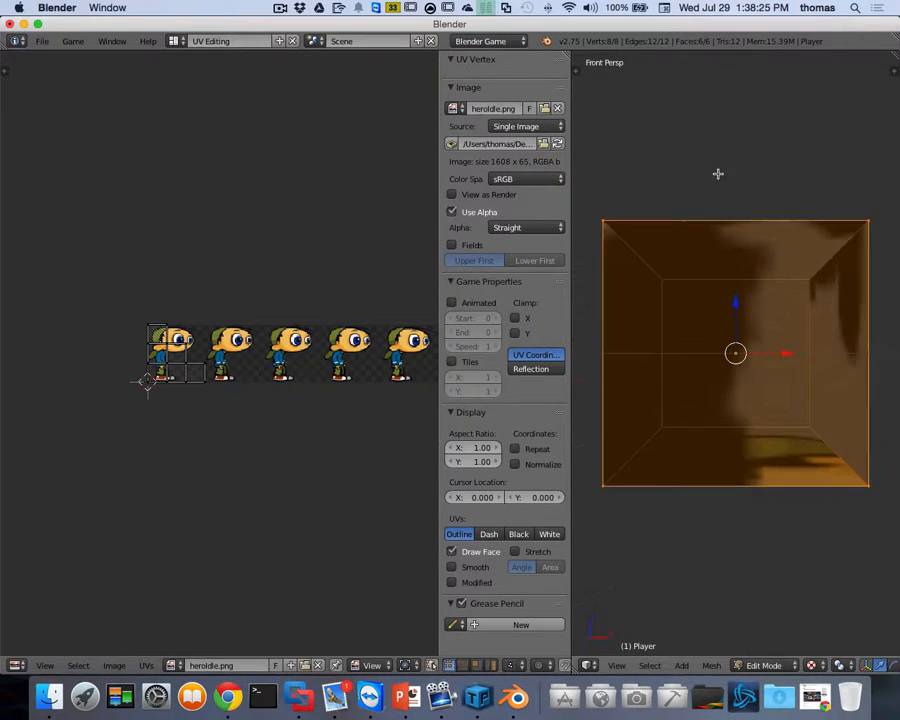
pyautogui.press('KP_5')
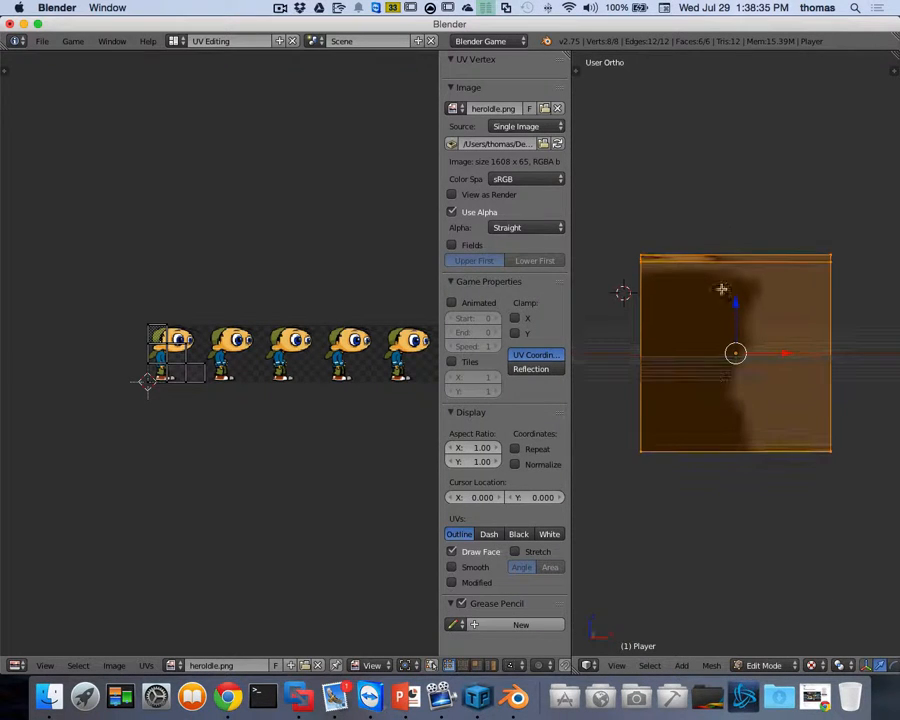
pyautogui.moveTo(721, 287); pyautogui.dragTo(769, 375, button='middle')
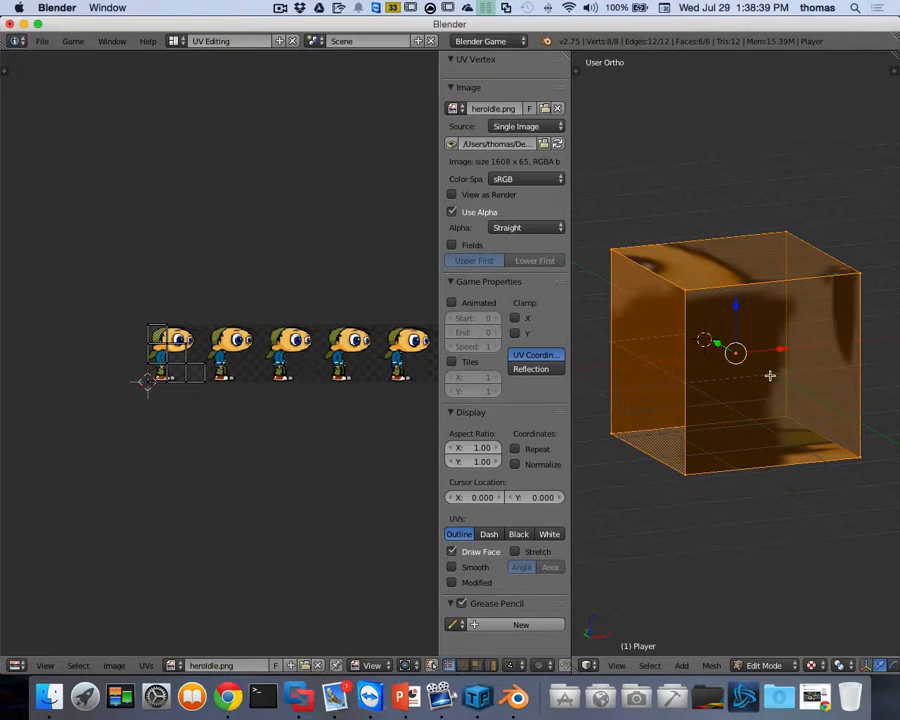
pyautogui.hotkey('ctrl', 'Tab')
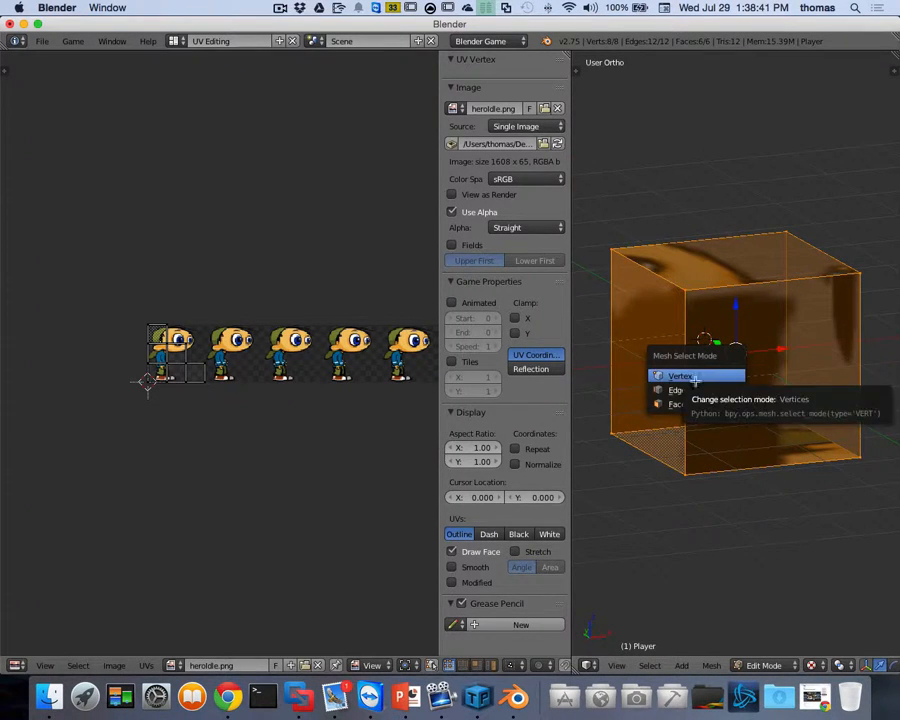
pyautogui.click(694, 402)
pyautogui.rightClick(767, 374)
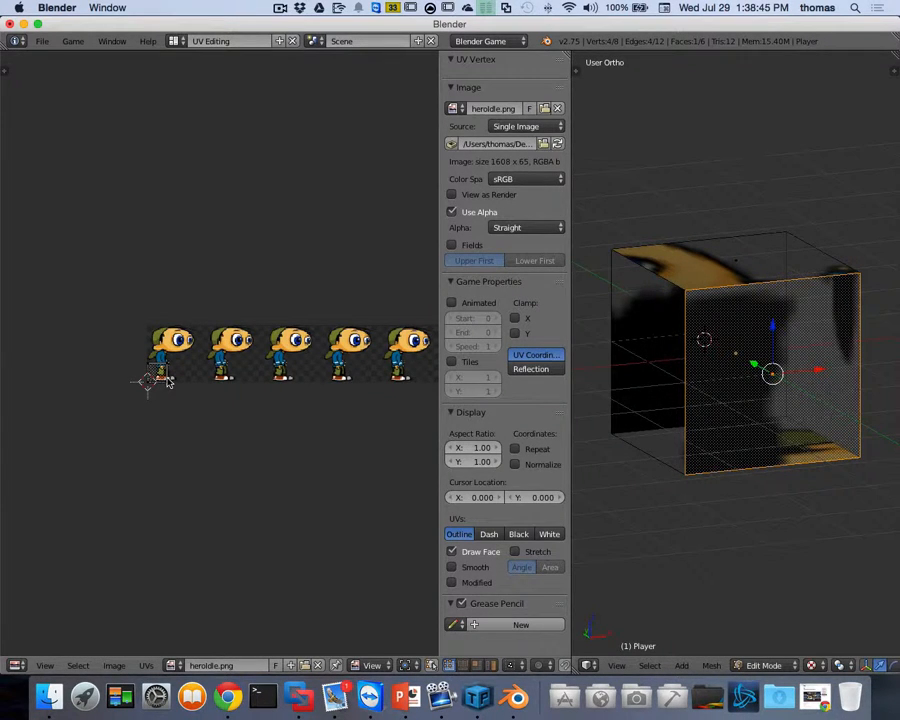
# Select all of the front face's UVs and unwrap them to enclose the first hero frame of the sprite sheet.
pyautogui.scroll(4, 168, 382)
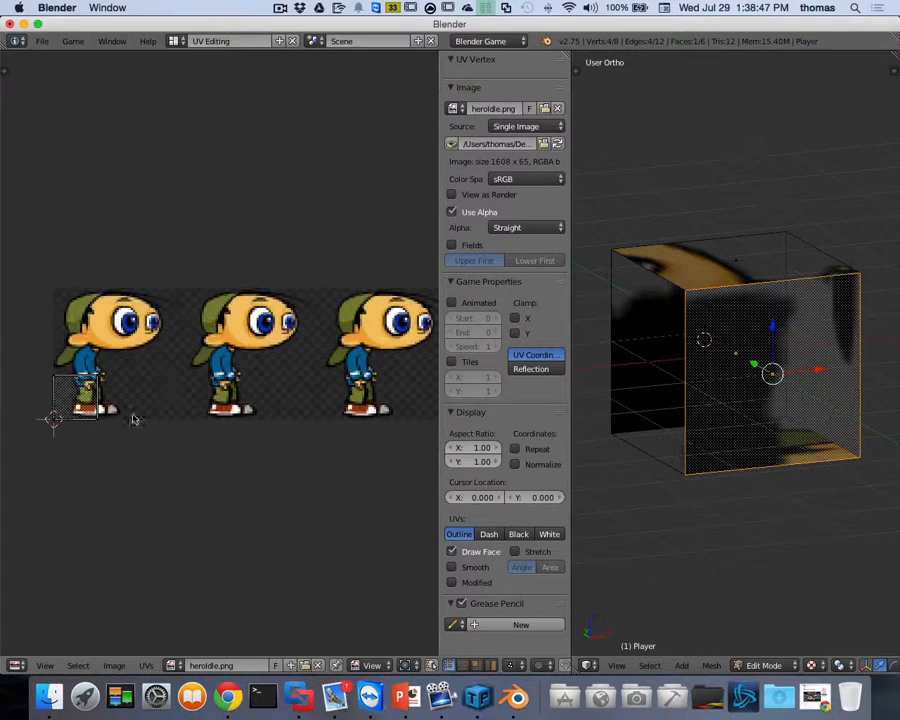
pyautogui.scroll(-1, 142, 405)
pyautogui.scroll(2, 142, 404)
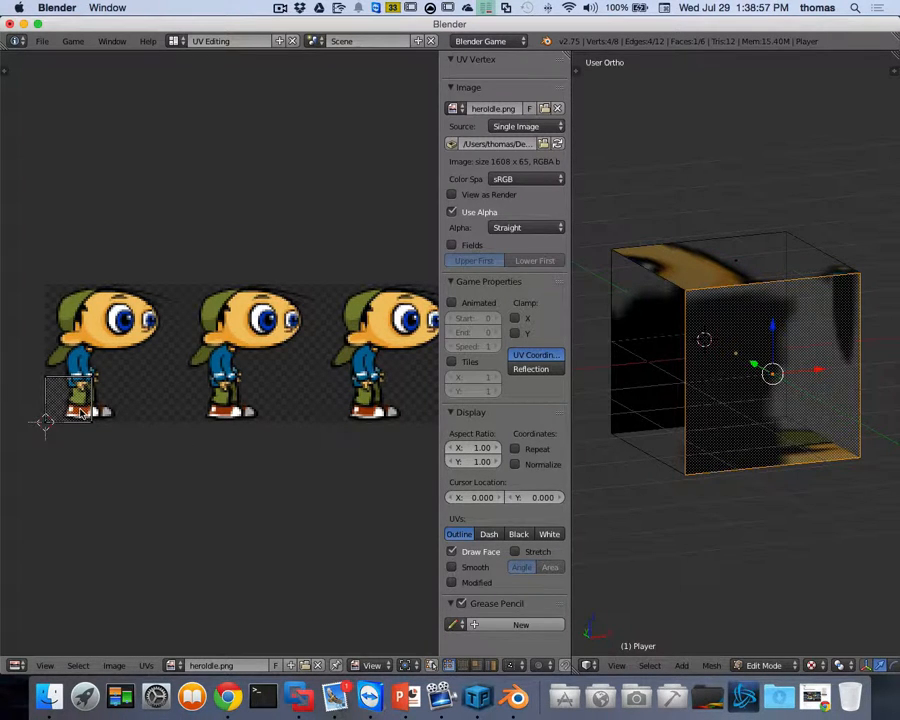
pyautogui.press('a')
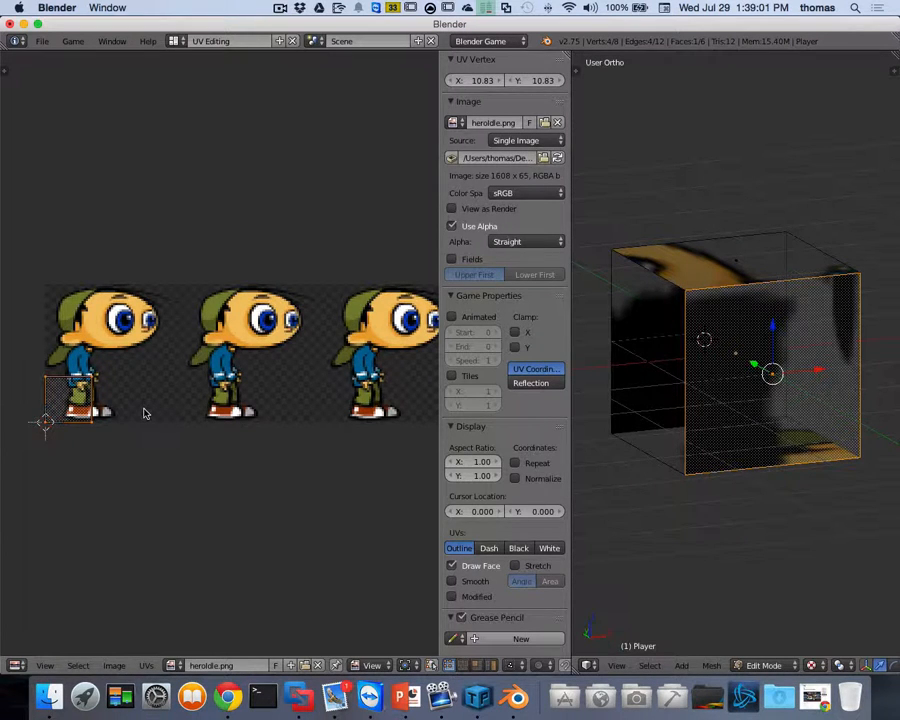
pyautogui.press('e')
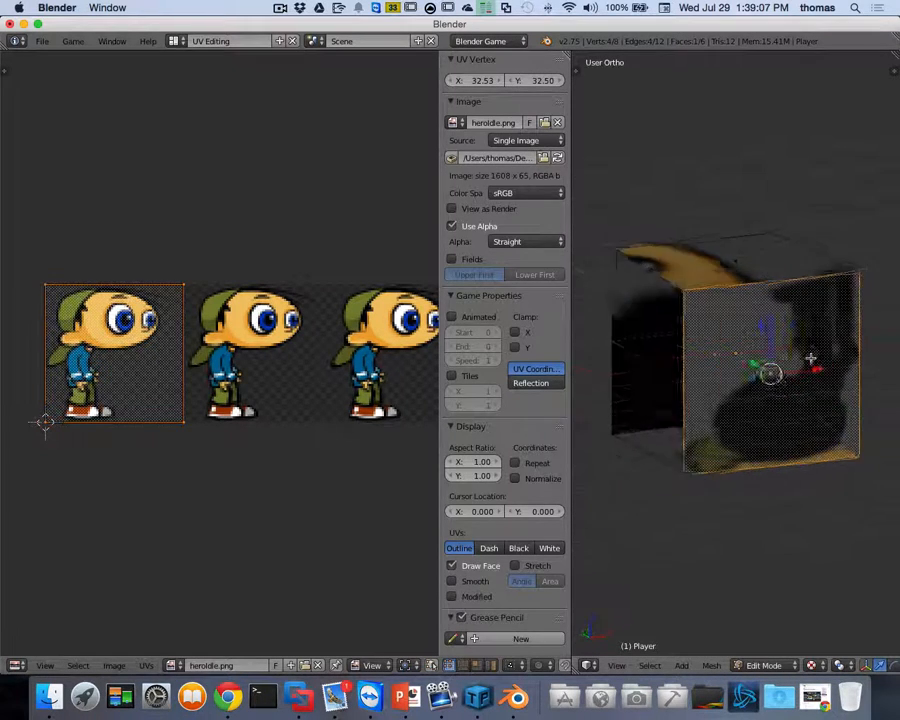
# Examine the orientation of the hero sprite on the front face from several angles, ending in the front view.
pyautogui.hscroll(5, 810, 358)
pyautogui.scroll(-10, 810, 358)
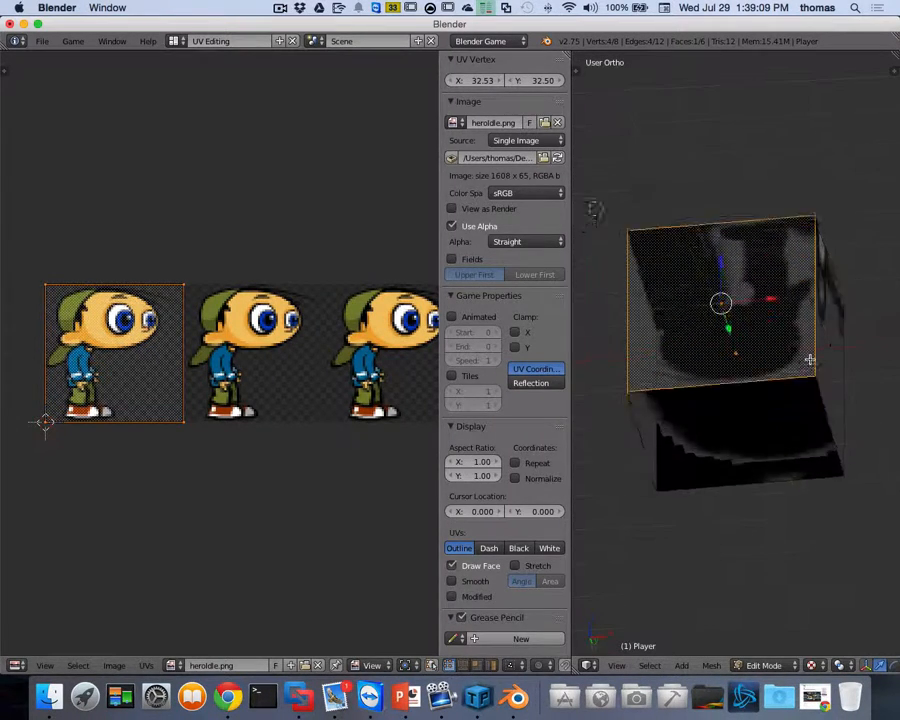
pyautogui.scroll(-10, 810, 359)
pyautogui.scroll(3, 810, 359)
pyautogui.scroll(-2, 810, 359)
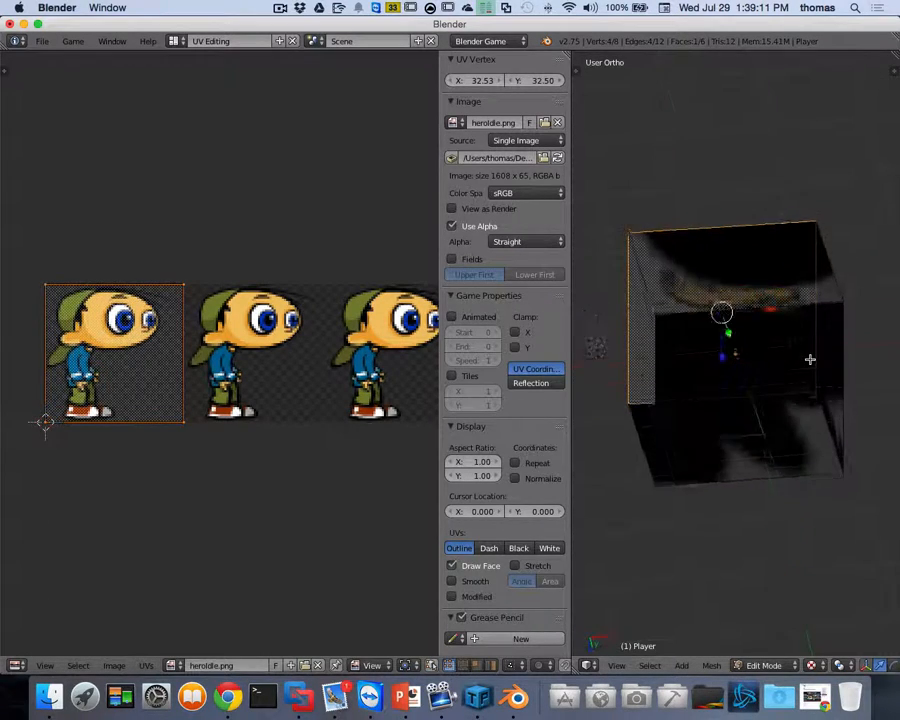
pyautogui.scroll(10, 810, 358)
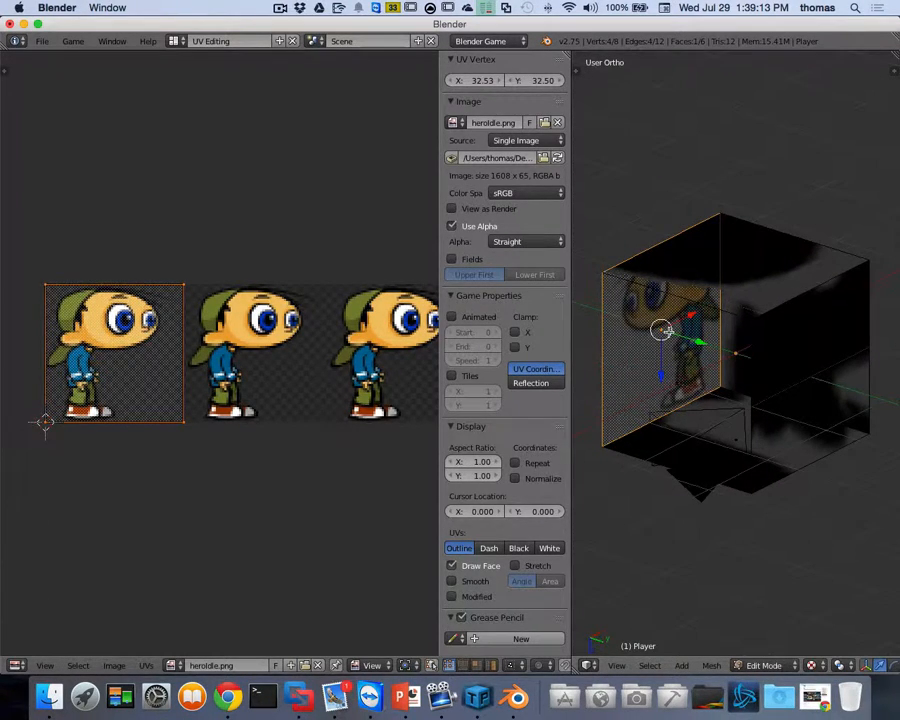
pyautogui.scroll(-6, 735, 357)
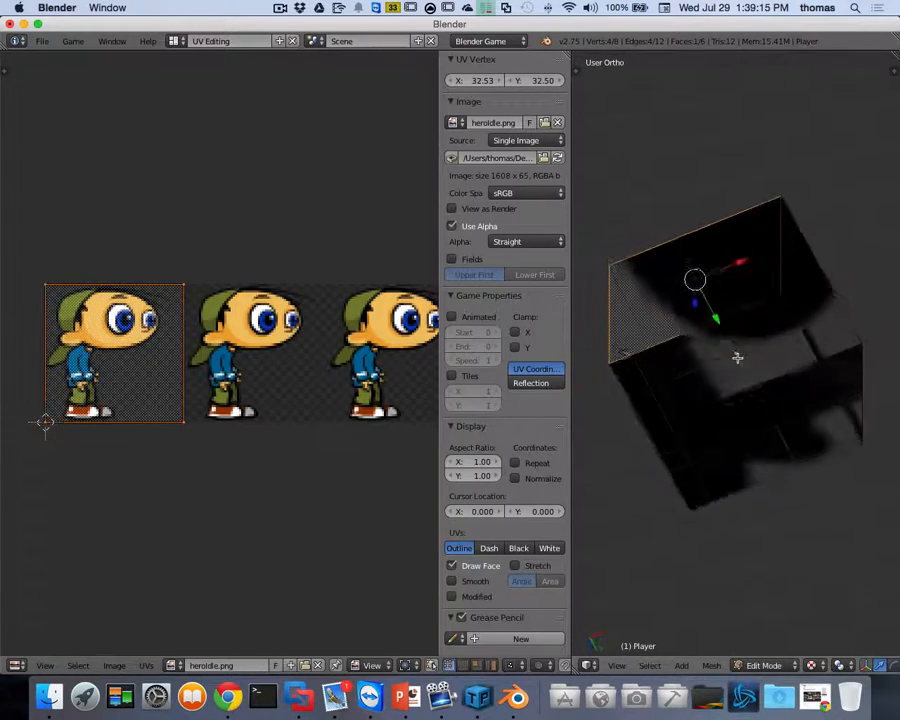
pyautogui.scroll(8, 735, 357)
pyautogui.scroll(-3, 737, 358)
pyautogui.hscroll(-6, 767, 356)
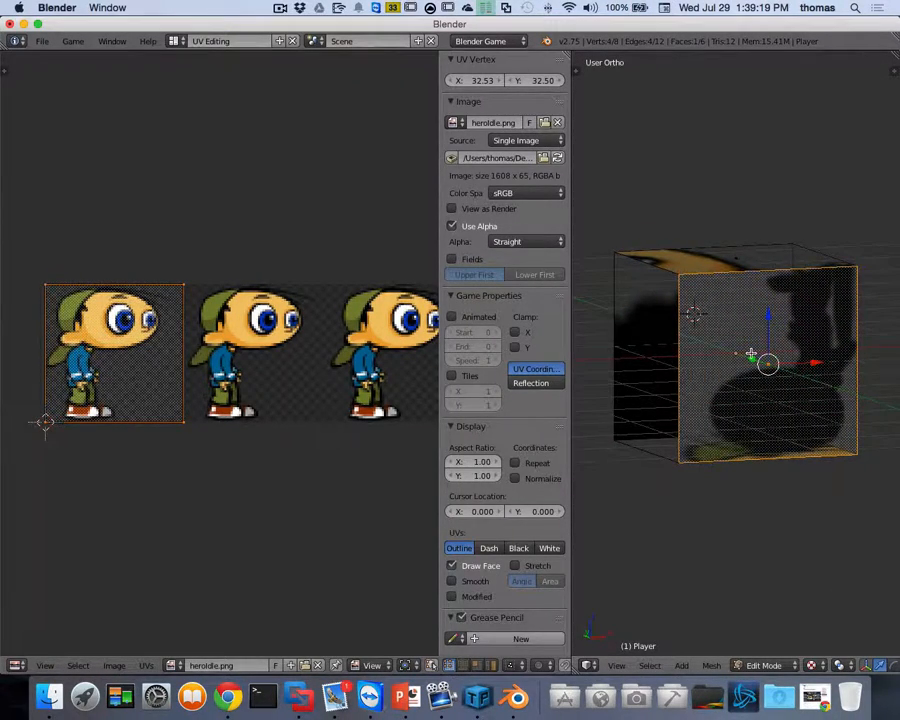
pyautogui.press('KP_1')
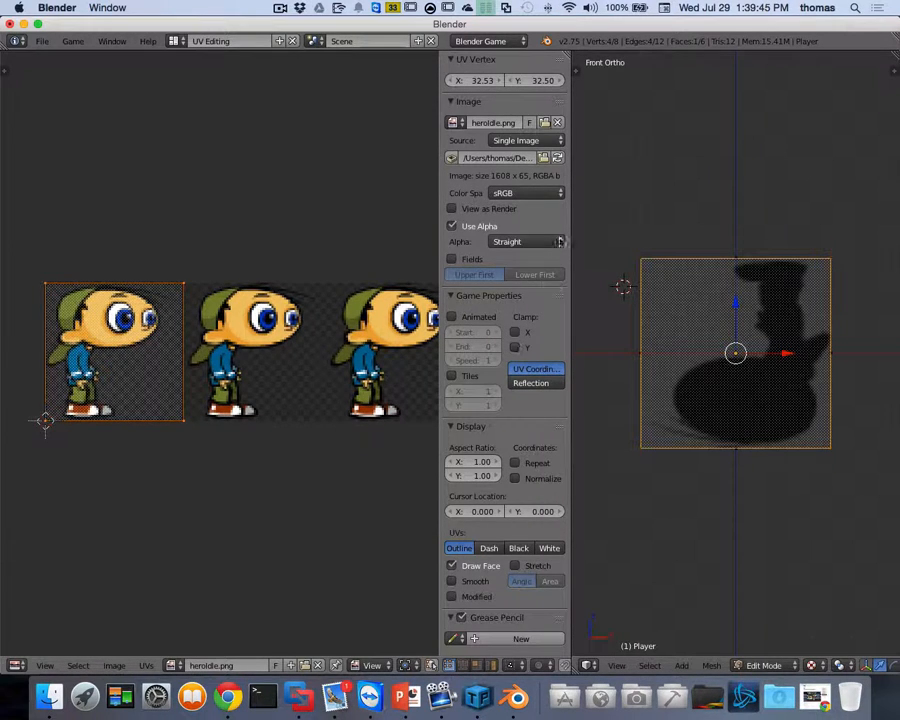
# Enable the Animated game property for heroIdle.png and select only the two right-hand vertices of the front face's UV square.
pyautogui.click(452, 318)
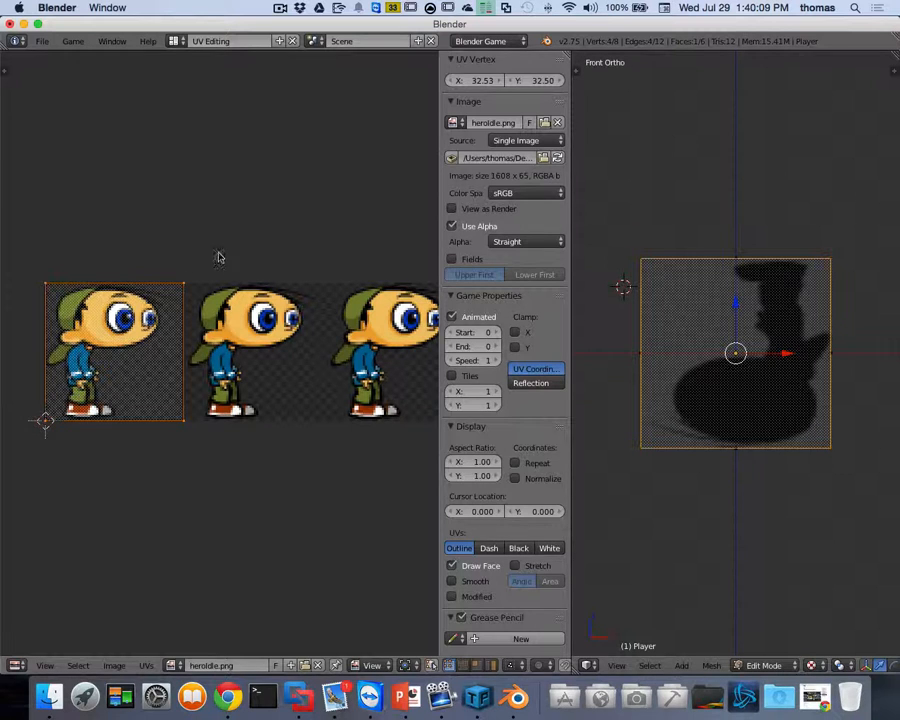
pyautogui.press('a')
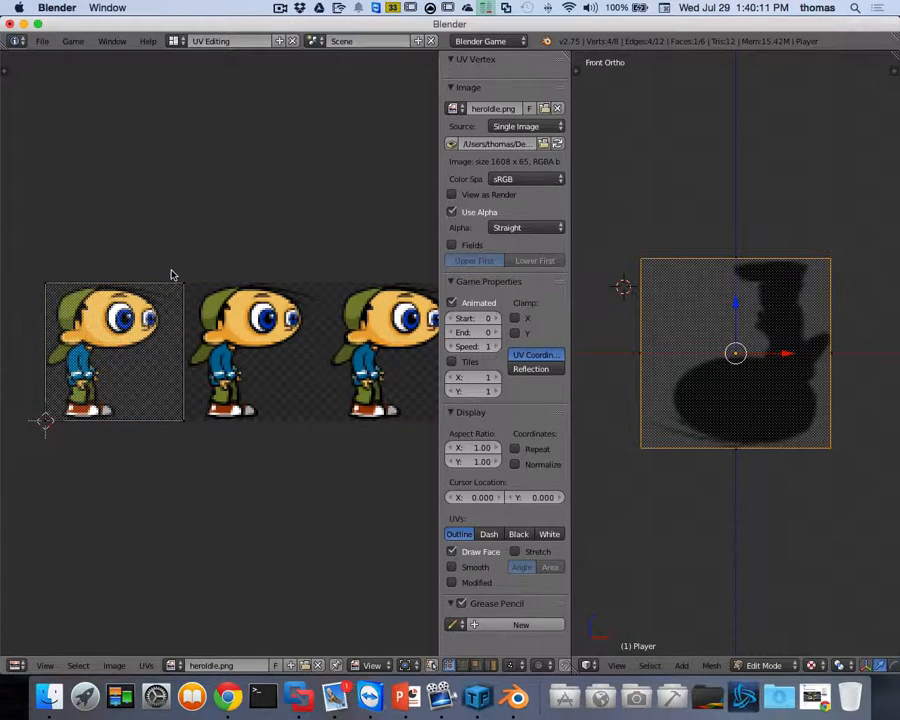
pyautogui.press('b')
pyautogui.moveTo(161, 278); pyautogui.dragTo(220, 446)
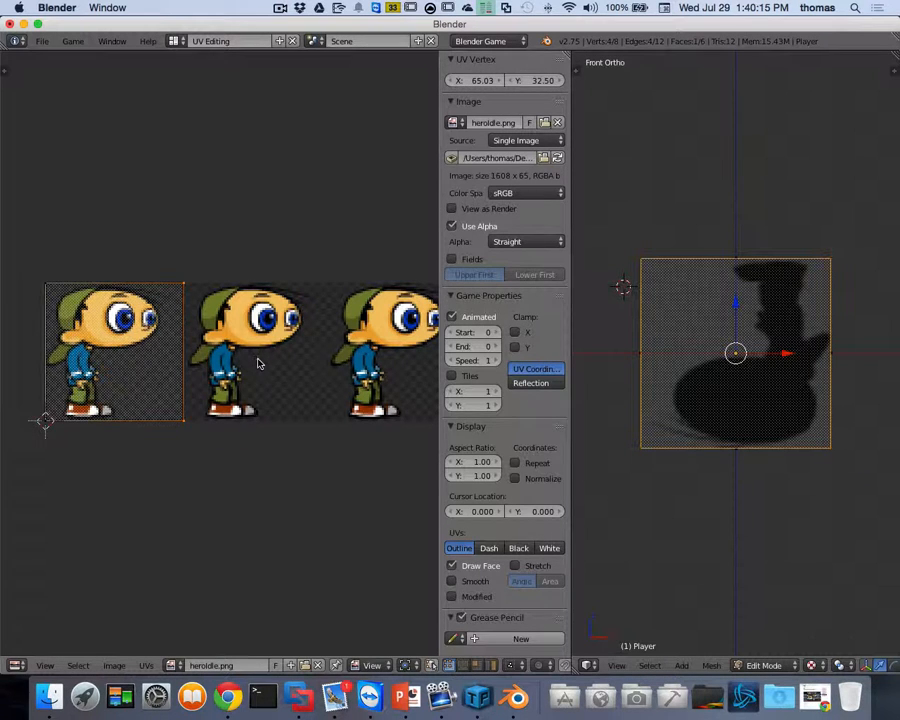
# Move the two selected UV vertices along X to the far right end of the sprite sheet, at about X 1607.
pyautogui.scroll(-7, 258, 360)
pyautogui.scroll(-2, 258, 365)
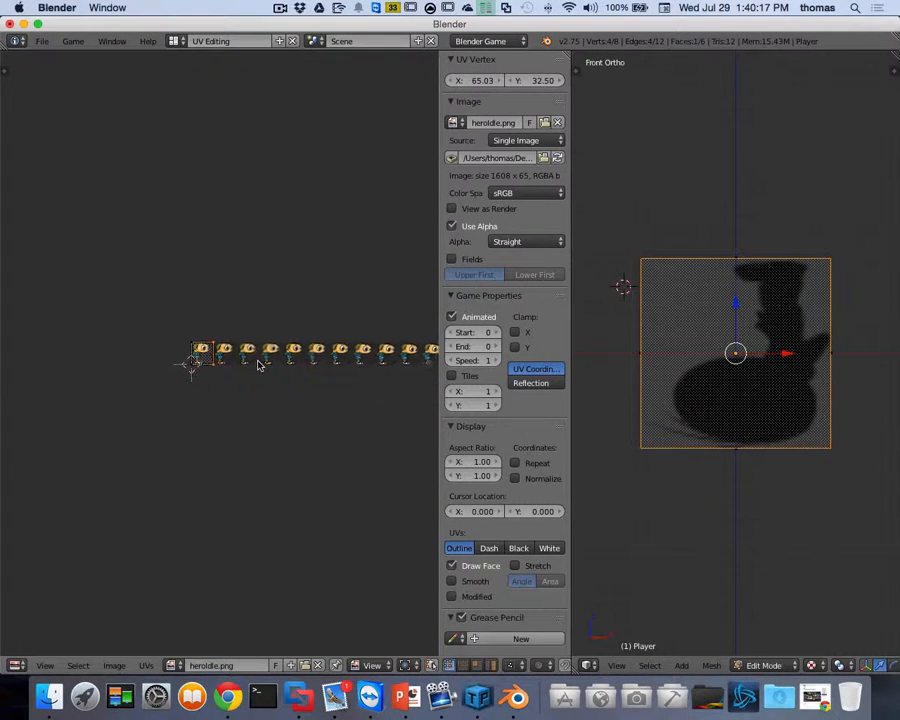
pyautogui.hscroll(5, 280, 365)
pyautogui.hscroll(3, 281, 365)
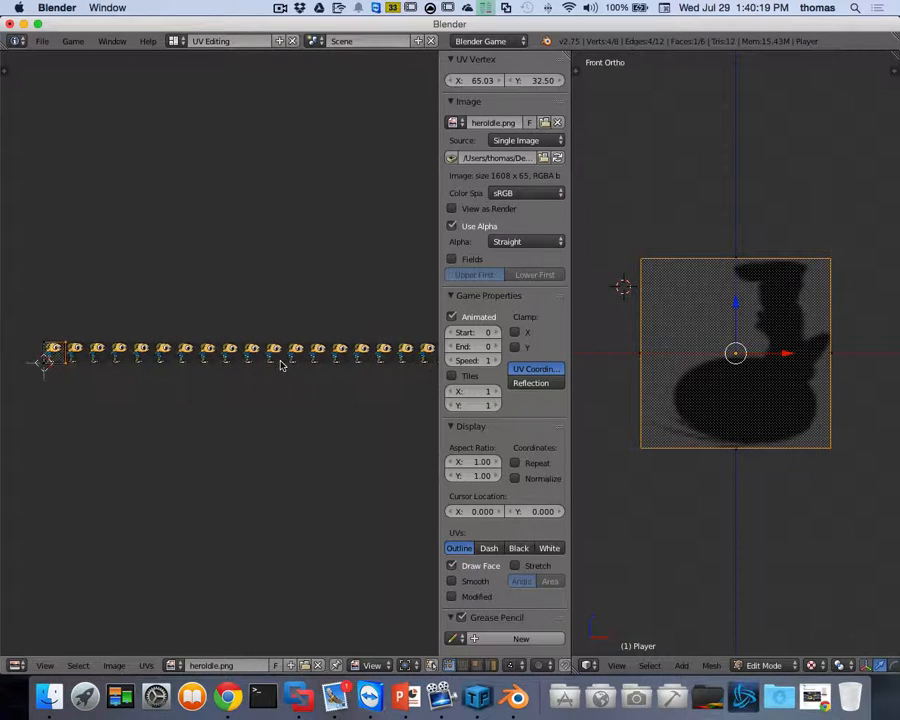
pyautogui.scroll(-2, 281, 364)
pyautogui.hscroll(1, 286, 365)
pyautogui.hscroll(2, 288, 365)
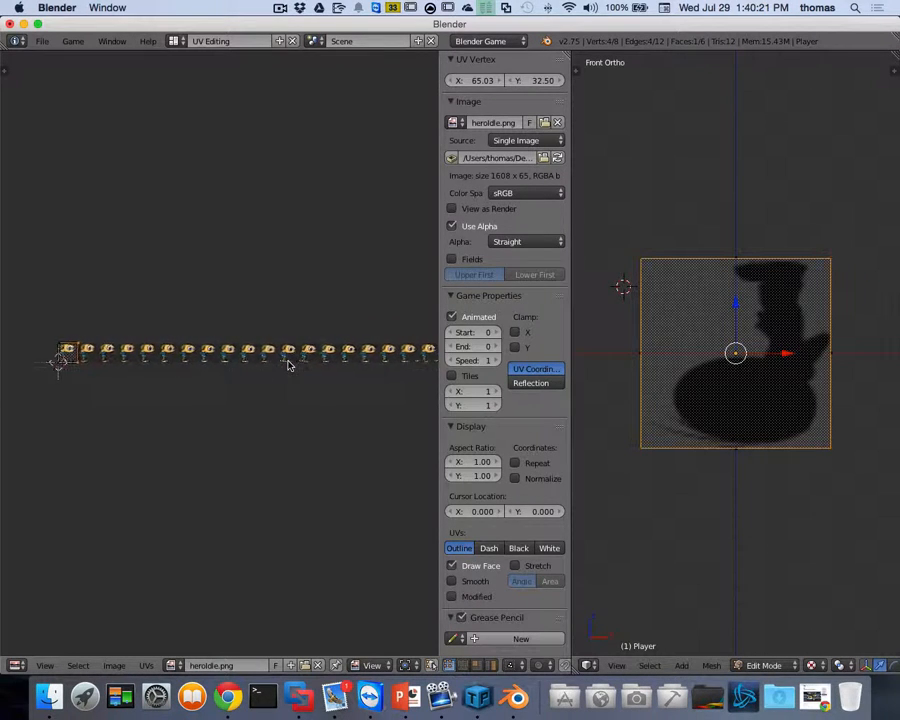
pyautogui.hscroll(-2, 289, 365)
pyautogui.hscroll(3, 290, 366)
pyautogui.hscroll(2, 291, 366)
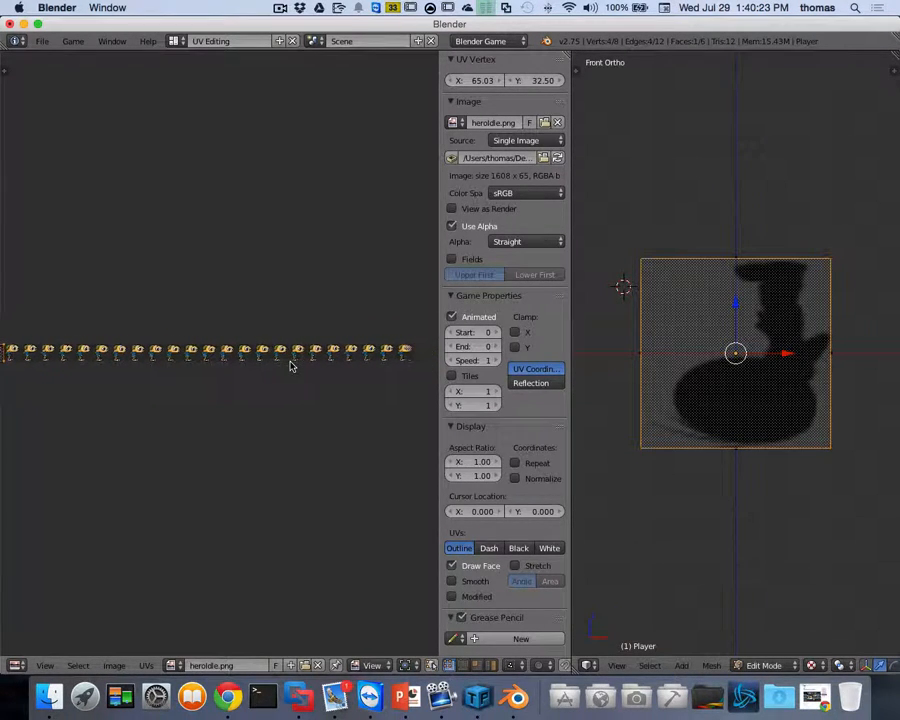
pyautogui.hscroll(-1, 291, 366)
pyautogui.scroll(-1, 290, 364)
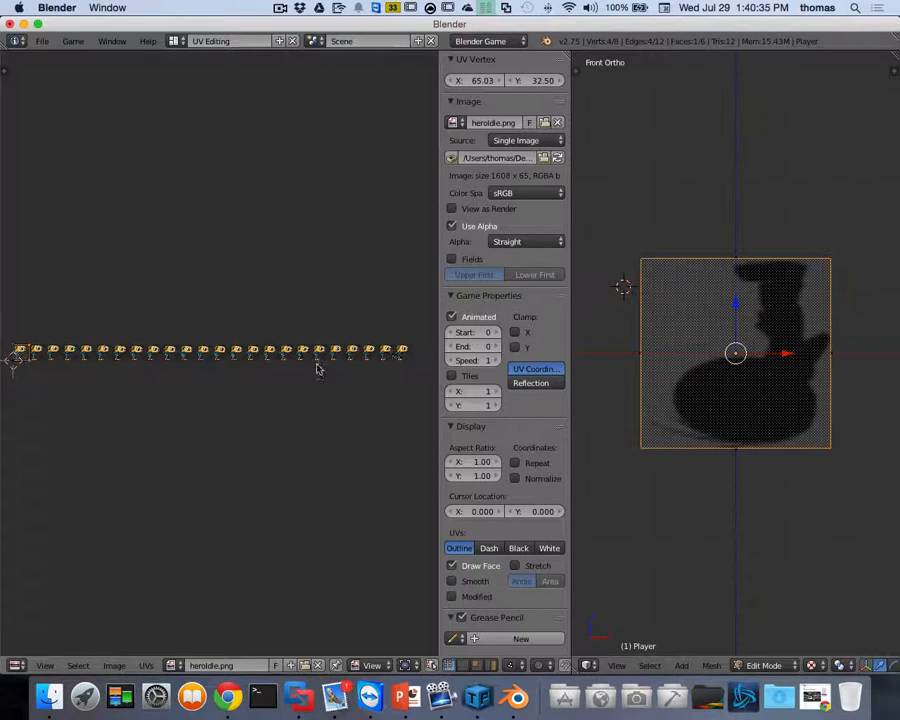
pyautogui.press('g')
pyautogui.press('x')
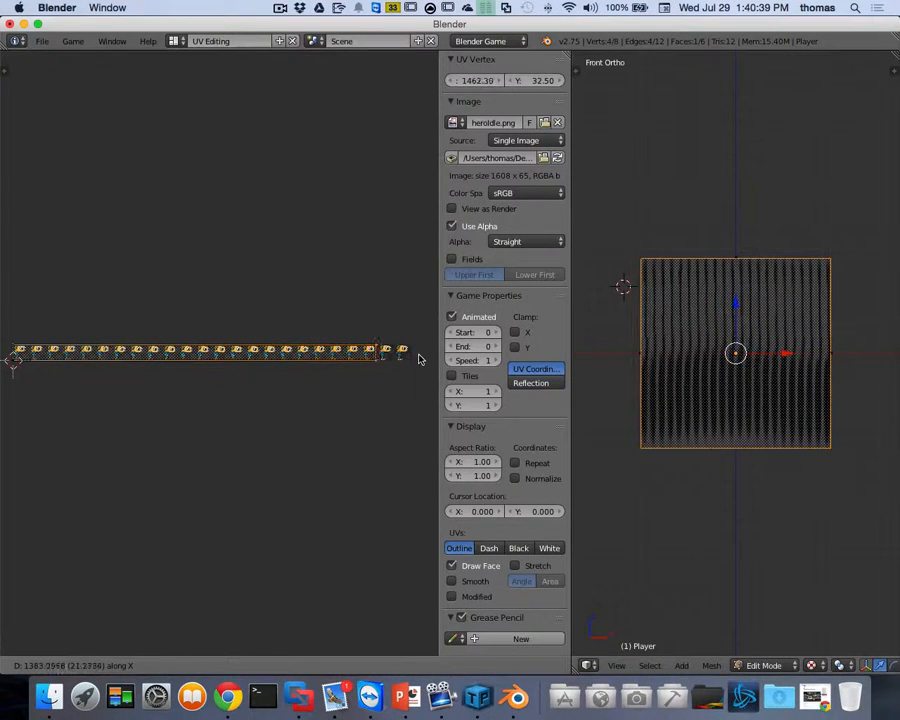
pyautogui.click(14, 357)
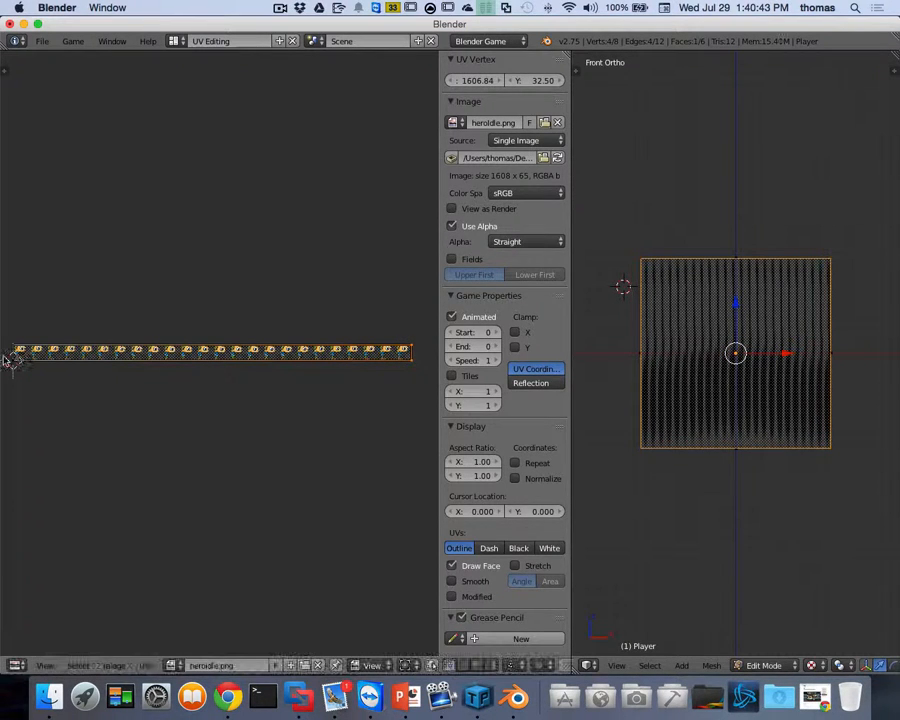
# Fine-tune the right UV edge along X so it sits exactly on the sprite sheet's right border at X 1608.
pyautogui.scroll(1, 399, 358)
pyautogui.scroll(6, 399, 358)
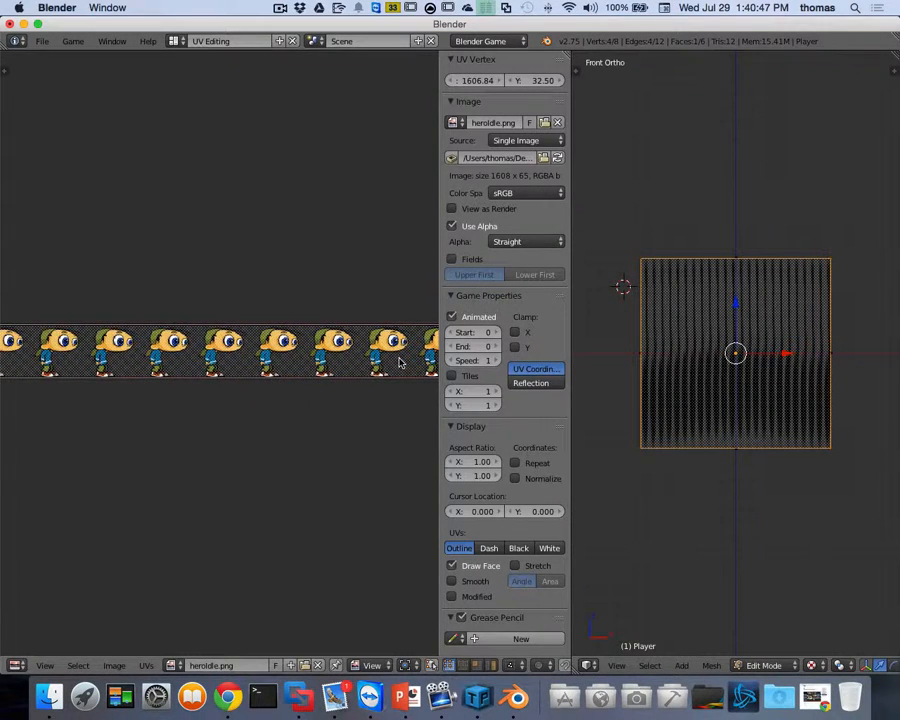
pyautogui.hscroll(10, 399, 362)
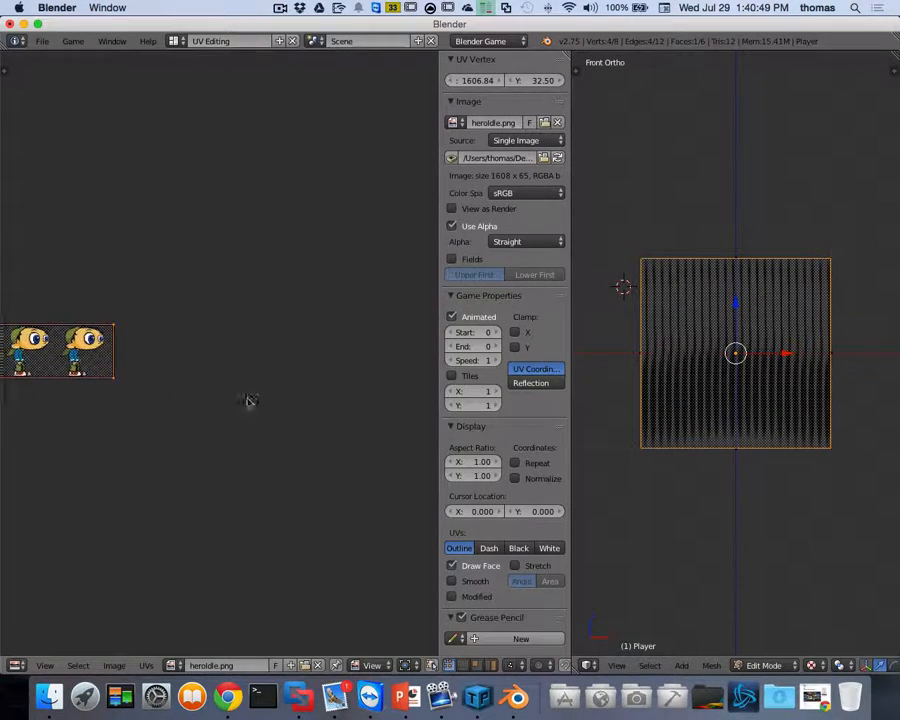
pyautogui.hscroll(-1, 248, 401)
pyautogui.scroll(4, 121, 399)
pyautogui.hscroll(-5, 121, 402)
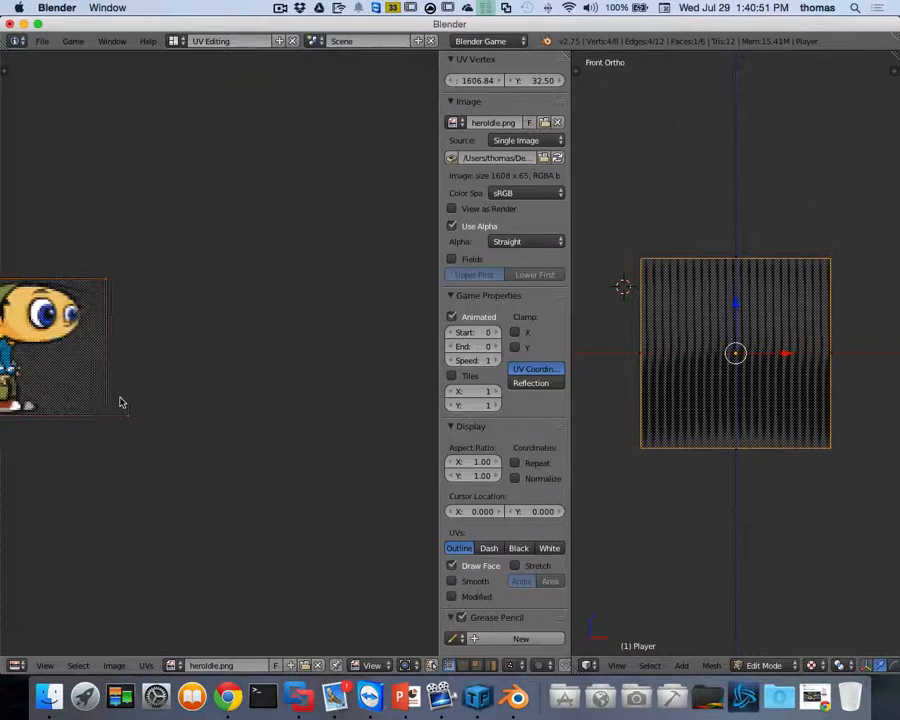
pyautogui.hscroll(-3, 150, 395)
pyautogui.scroll(2, 172, 392)
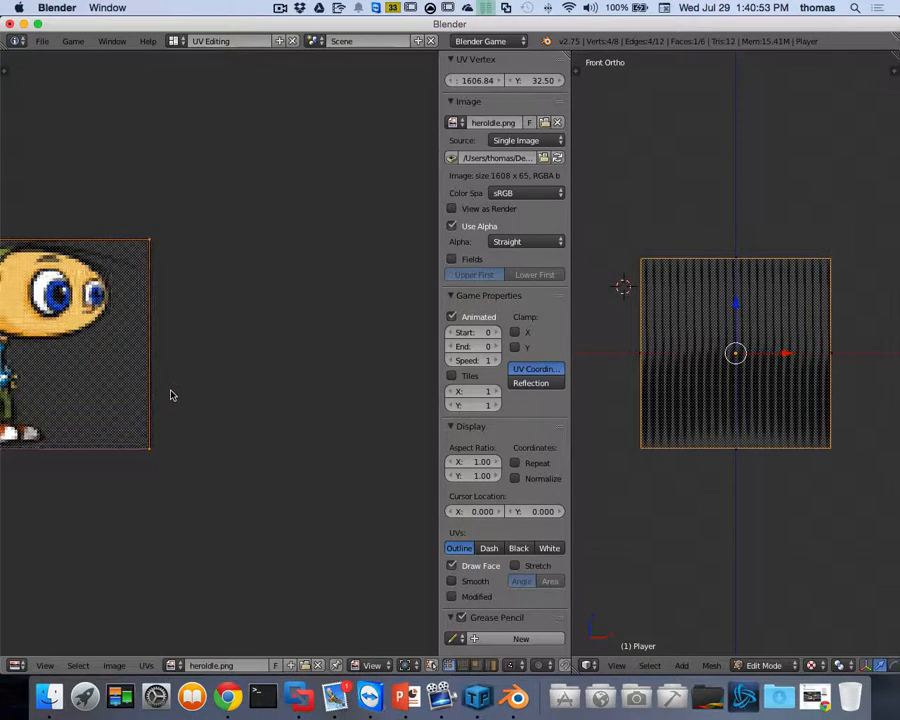
pyautogui.scroll(3, 171, 395)
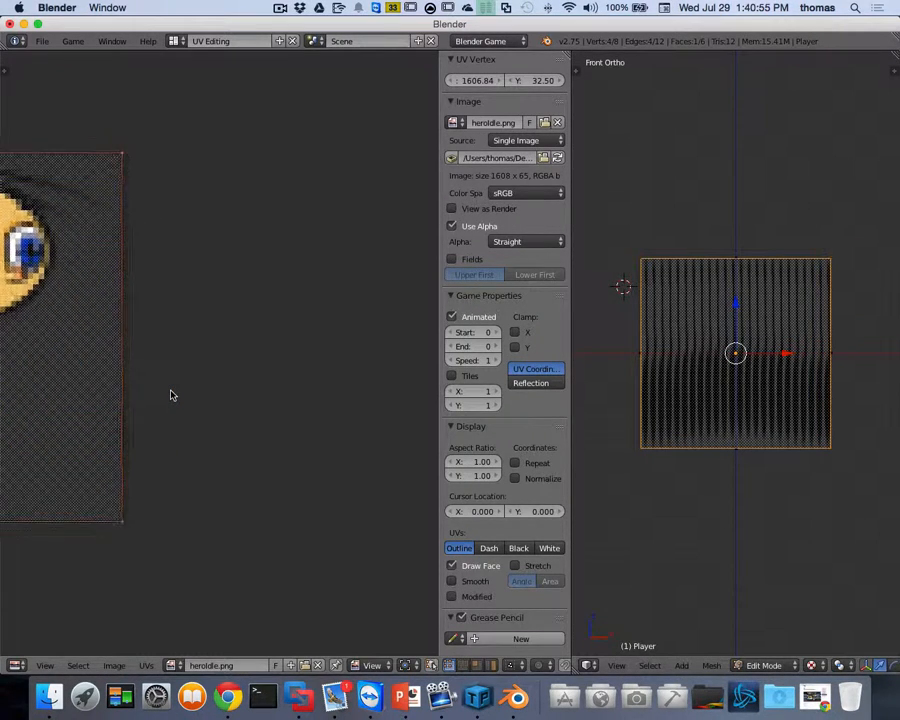
pyautogui.scroll(2, 171, 395)
pyautogui.hscroll(-2, 128, 328)
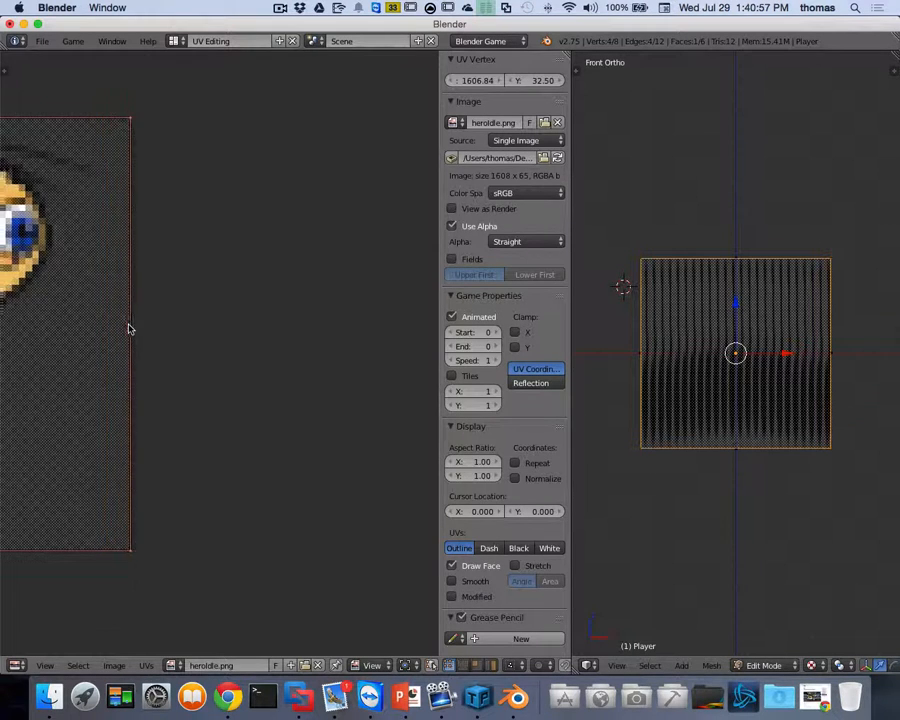
pyautogui.hscroll(2, 128, 328)
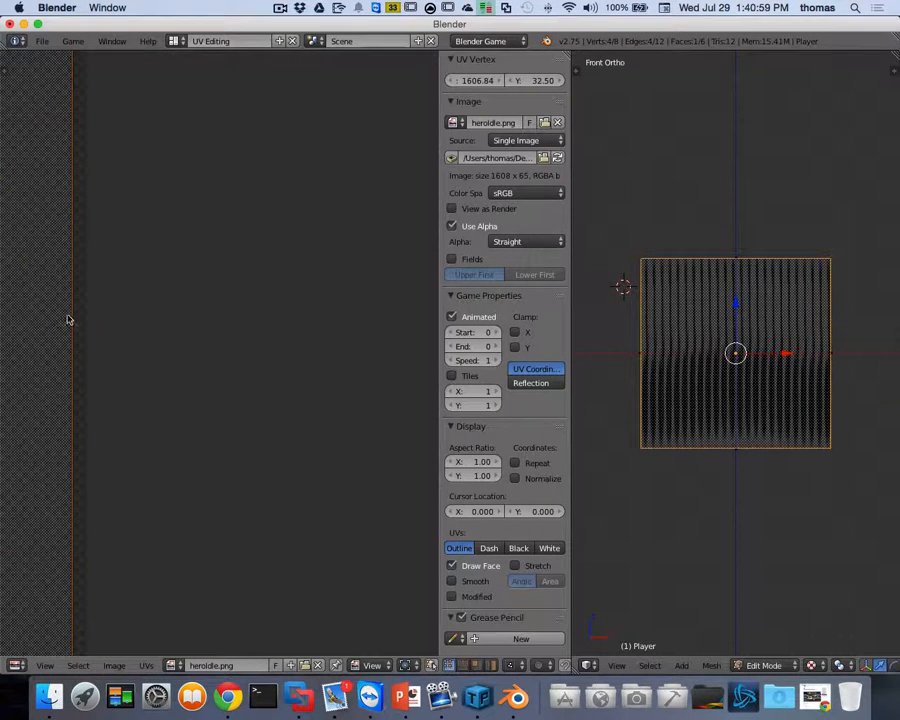
pyautogui.press('g')
pyautogui.press('x')
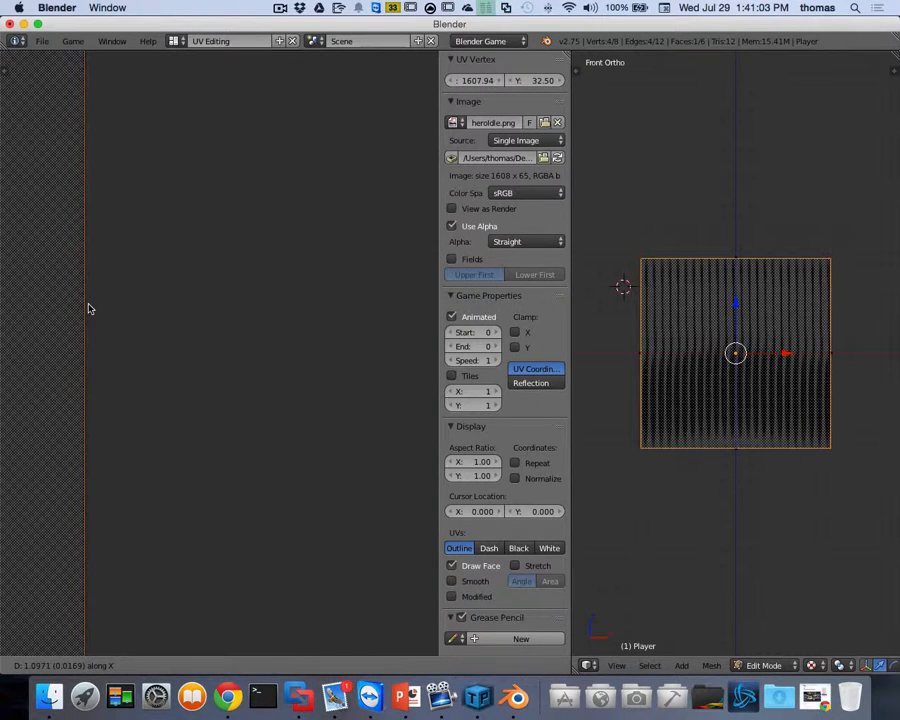
pyautogui.click(89, 308)
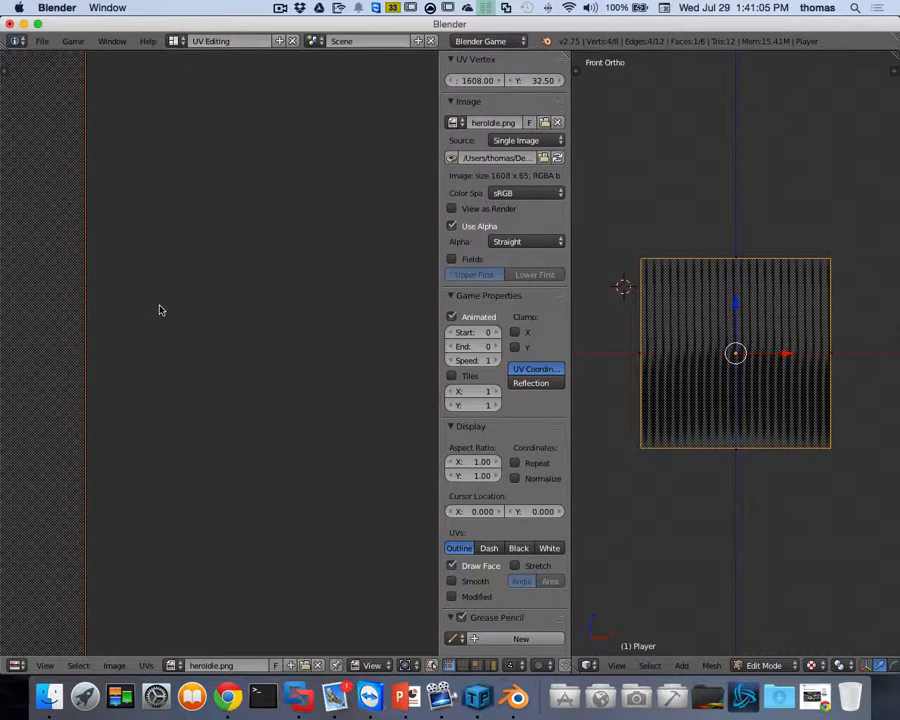
# Examine up close how the right UV edge lines up with the sprite sheet's right border.
pyautogui.scroll(-1, 159, 310)
pyautogui.scroll(3, 161, 311)
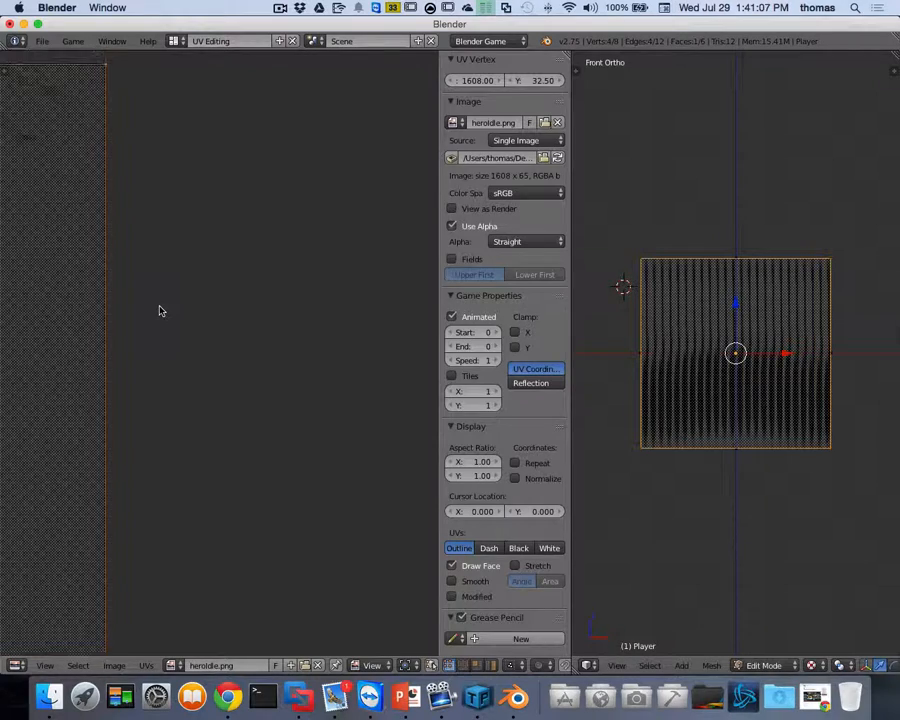
pyautogui.hscroll(5, 162, 312)
pyautogui.hscroll(-4, 160, 312)
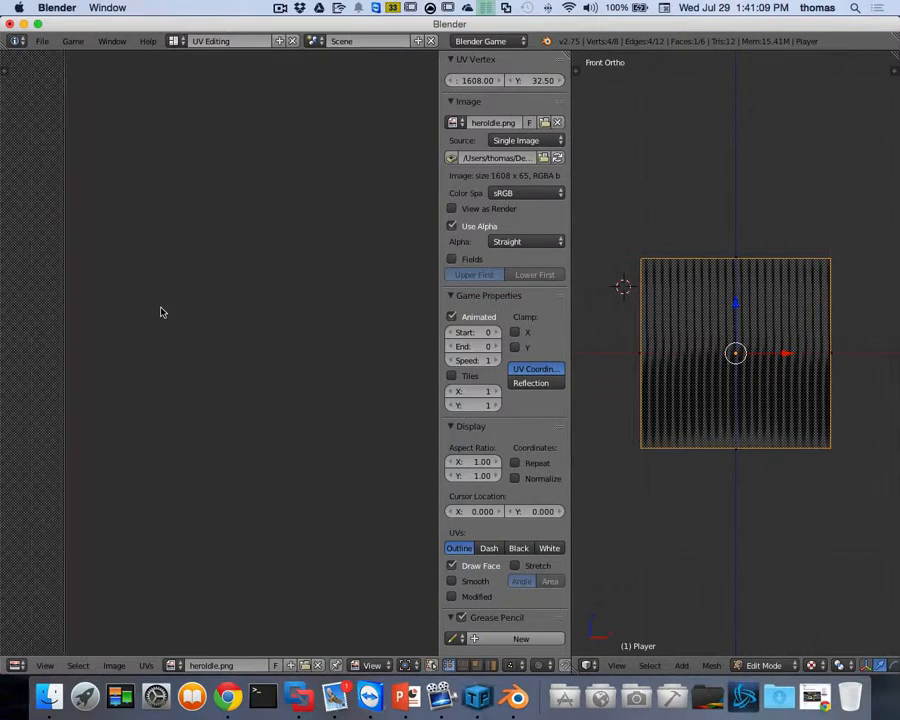
pyautogui.hscroll(-5, 161, 313)
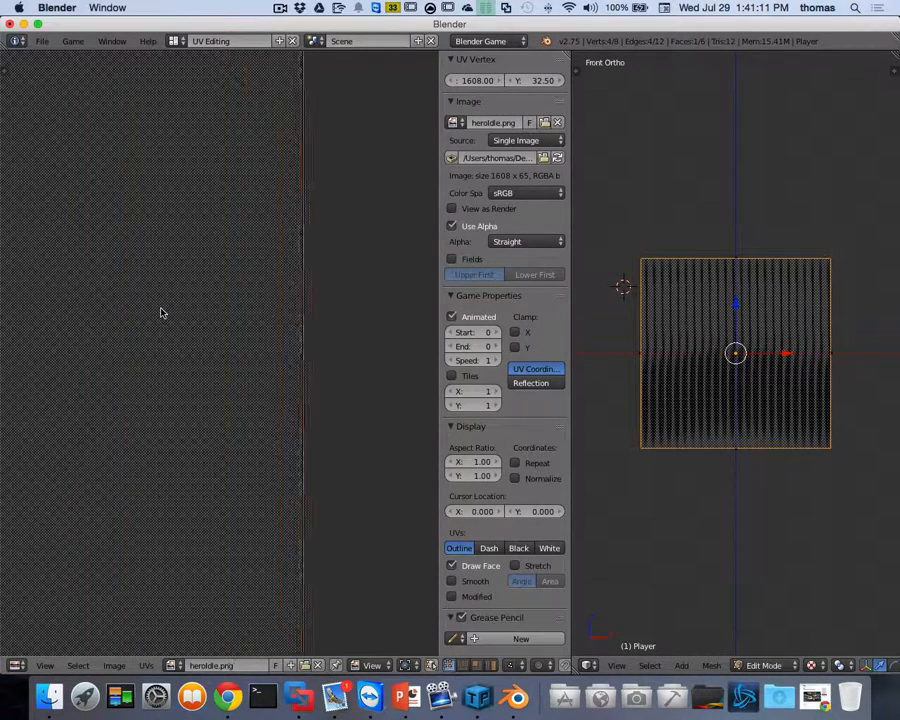
pyautogui.hscroll(2, 161, 313)
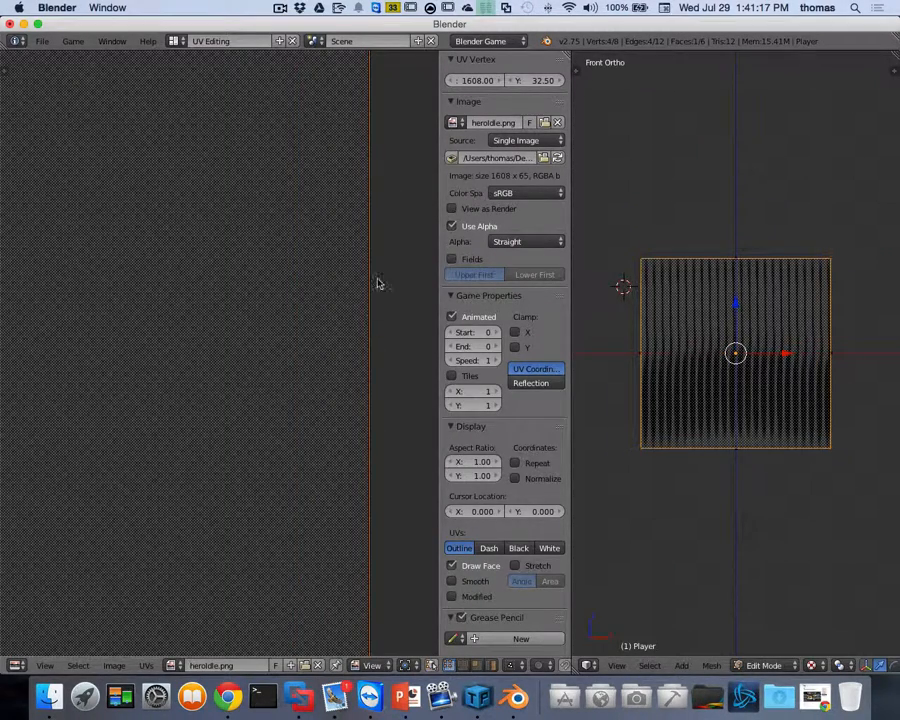
pyautogui.hscroll(-2, 351, 267)
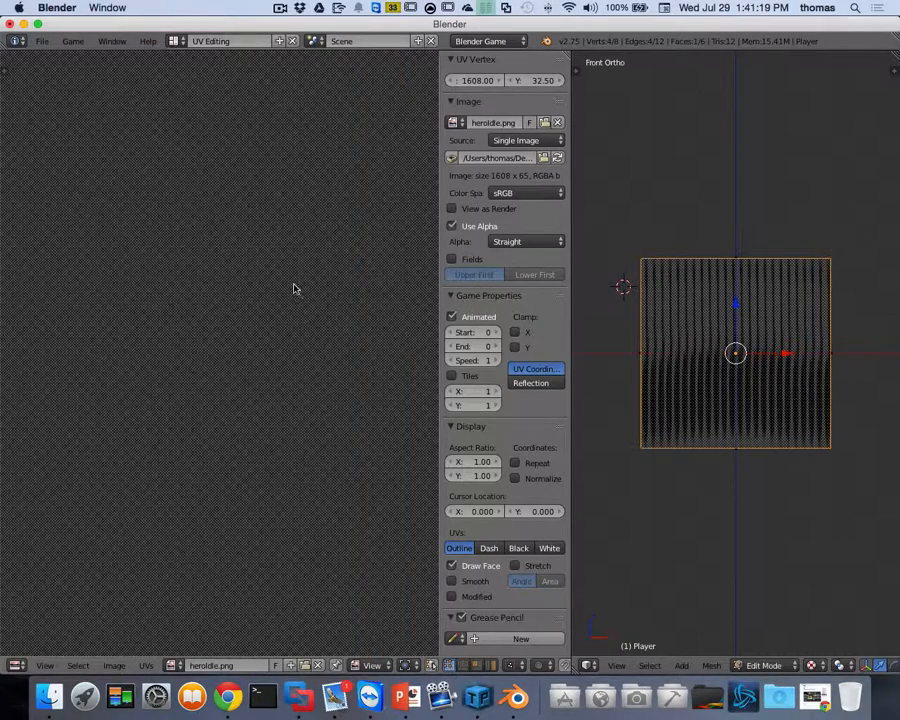
# Examine how the left UV edge and its corners line up with the start of the sprite sheet at the first hero frame.
pyautogui.scroll(-8, 293, 289)
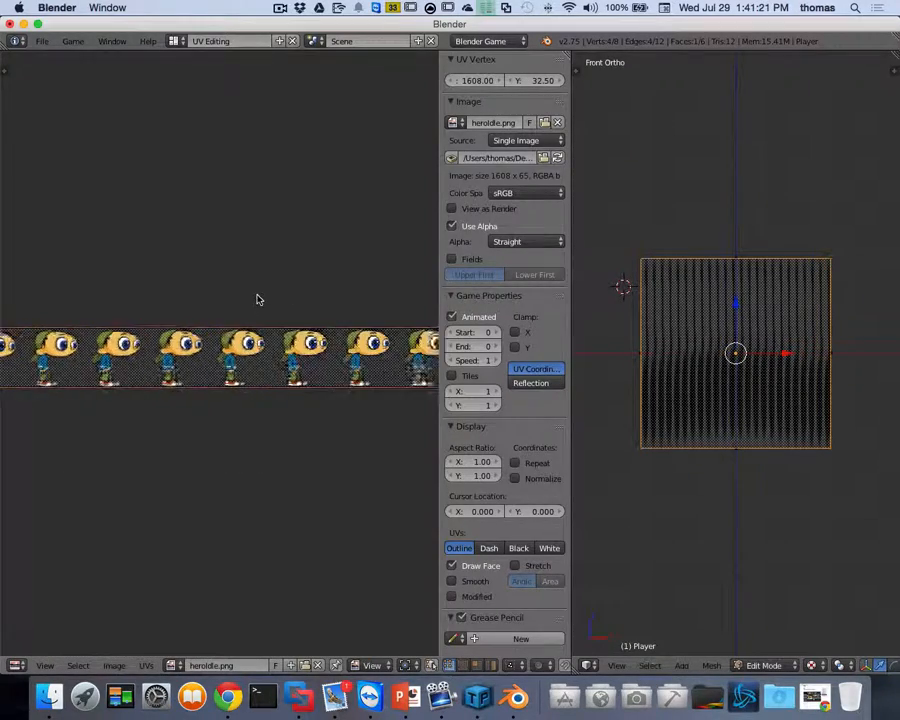
pyautogui.hscroll(-5, 260, 299)
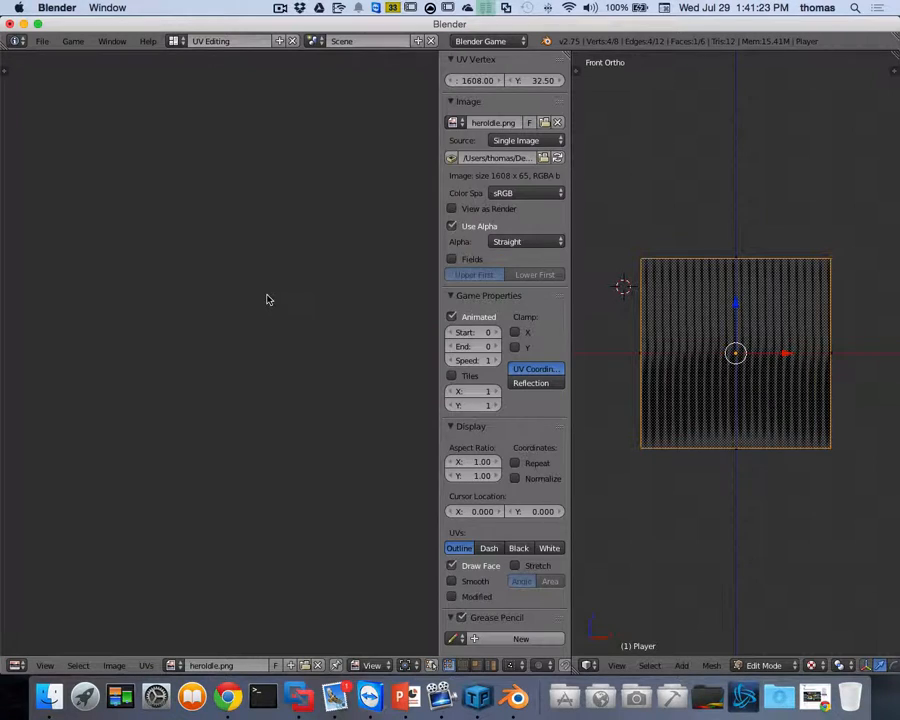
pyautogui.hscroll(5, 268, 299)
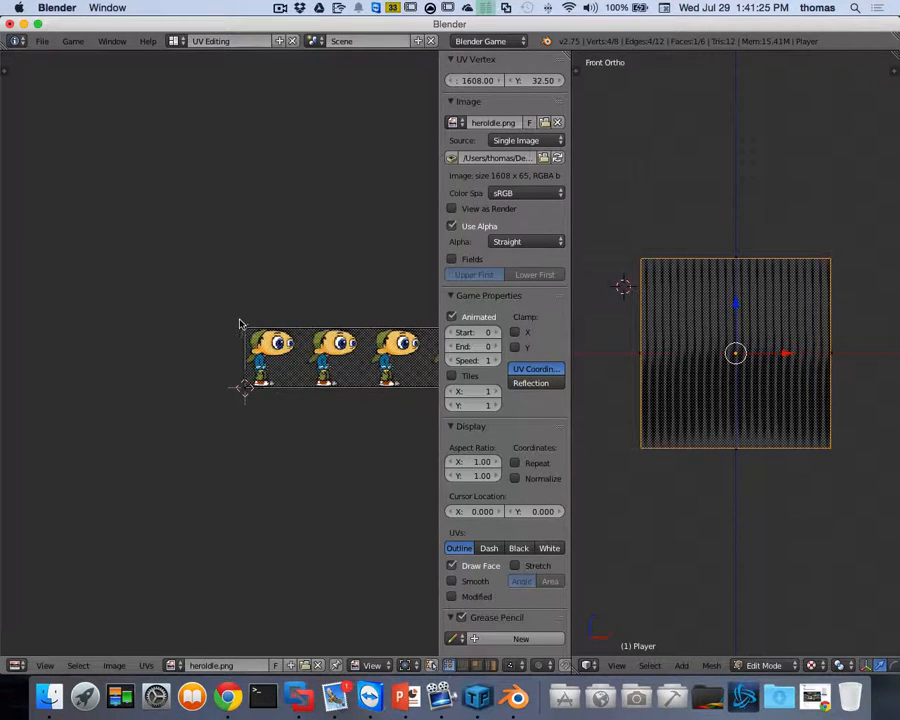
pyautogui.scroll(6, 219, 328)
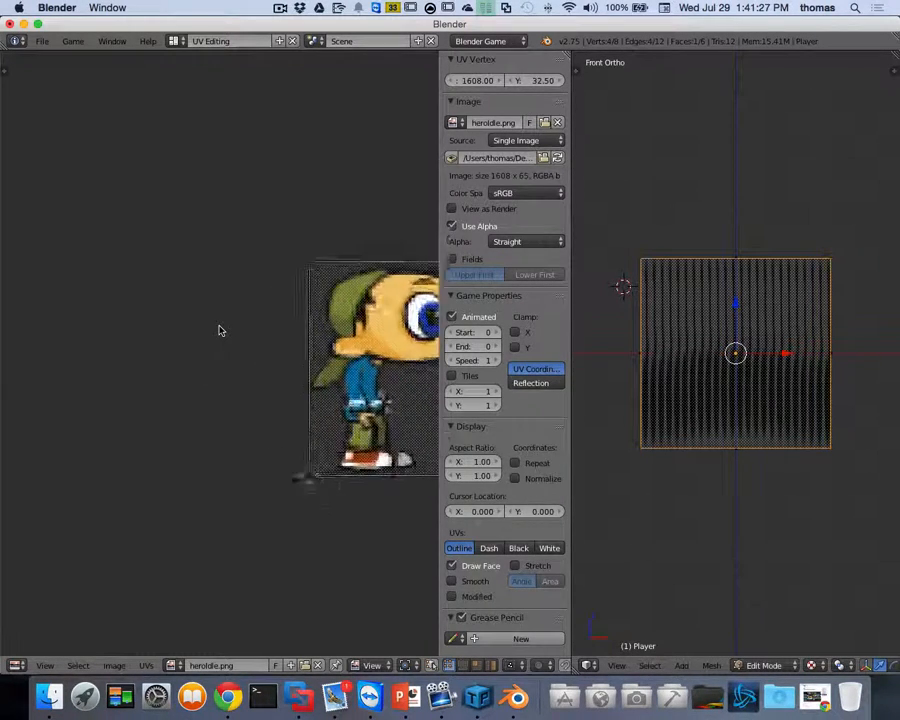
pyautogui.scroll(2, 220, 330)
pyautogui.hscroll(3, 360, 310)
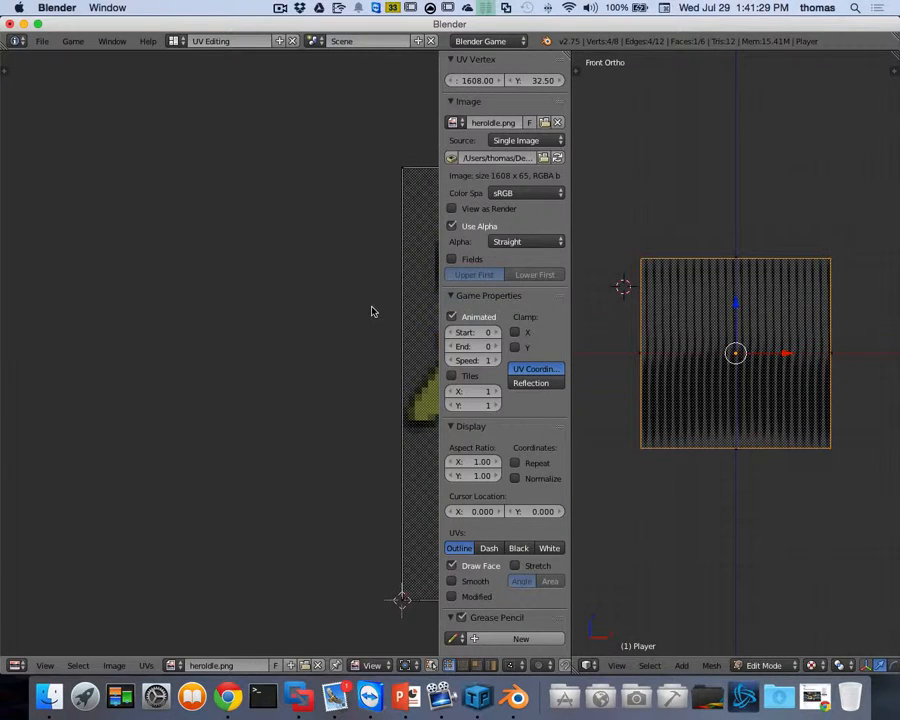
pyautogui.hscroll(-4, 371, 311)
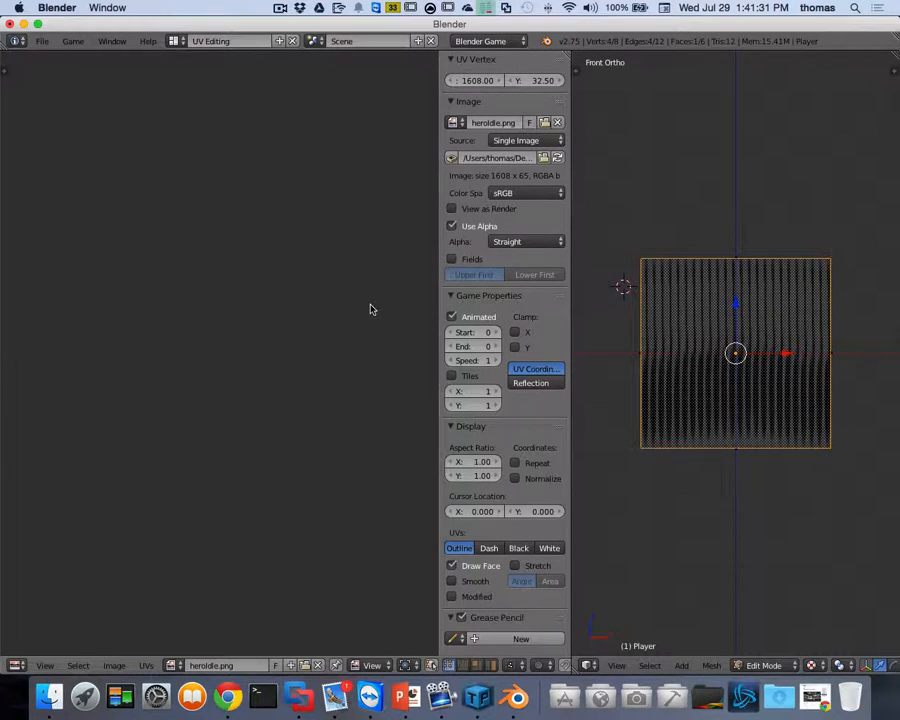
pyautogui.hscroll(4, 370, 309)
pyautogui.scroll(-4, 368, 309)
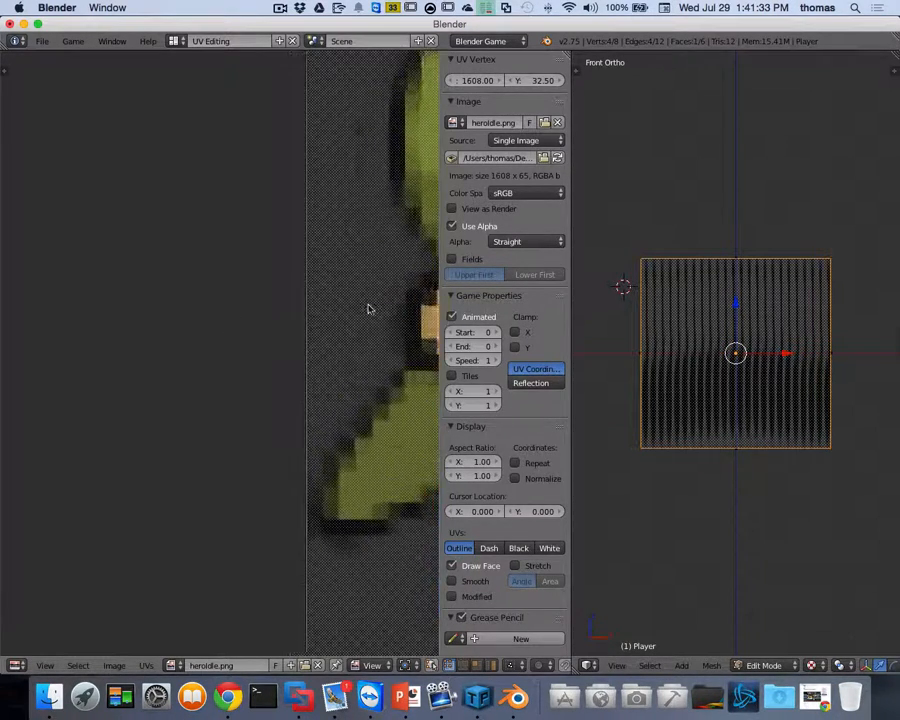
pyautogui.scroll(5, 367, 309)
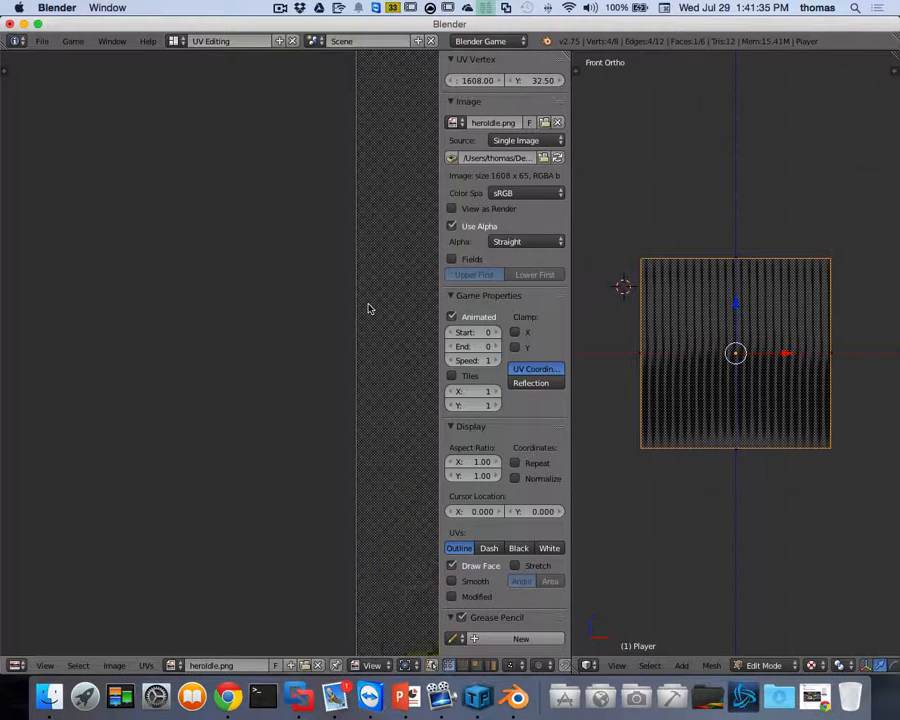
pyautogui.scroll(-8, 368, 248)
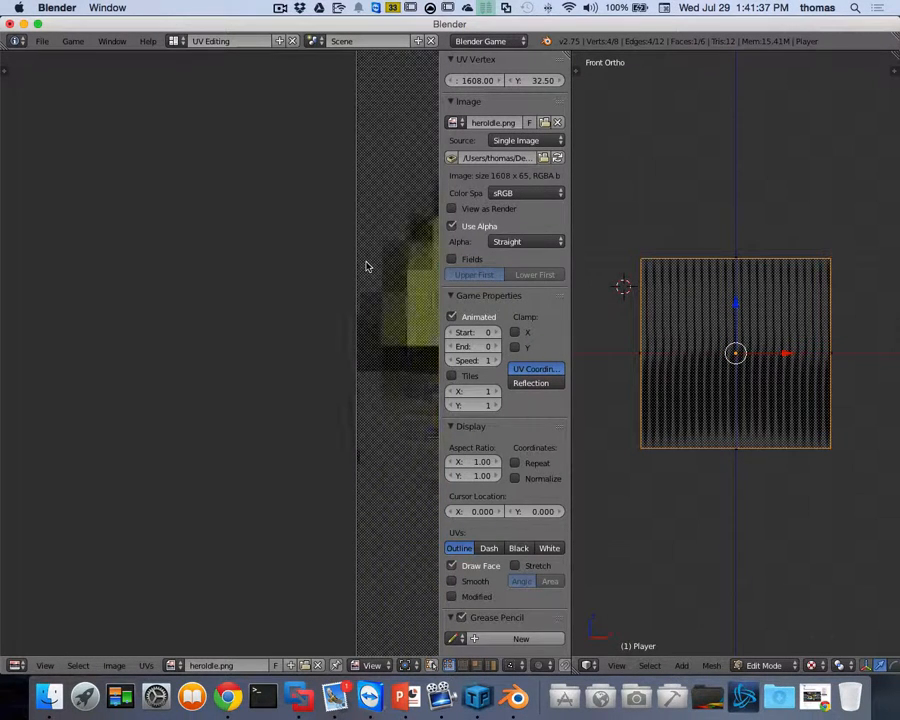
pyautogui.scroll(-3, 366, 267)
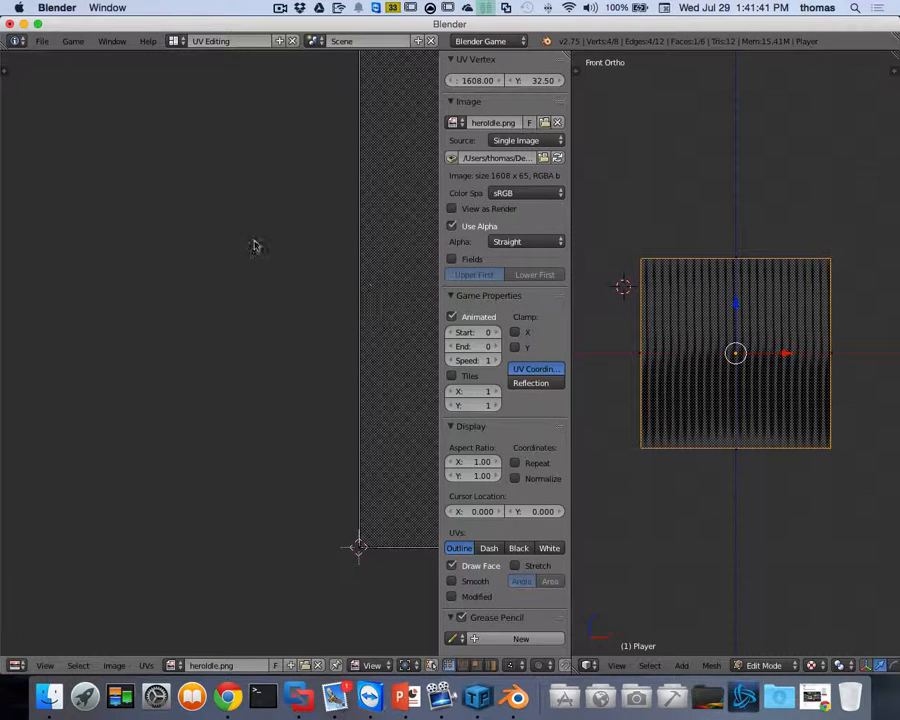
pyautogui.scroll(-7, 189, 375)
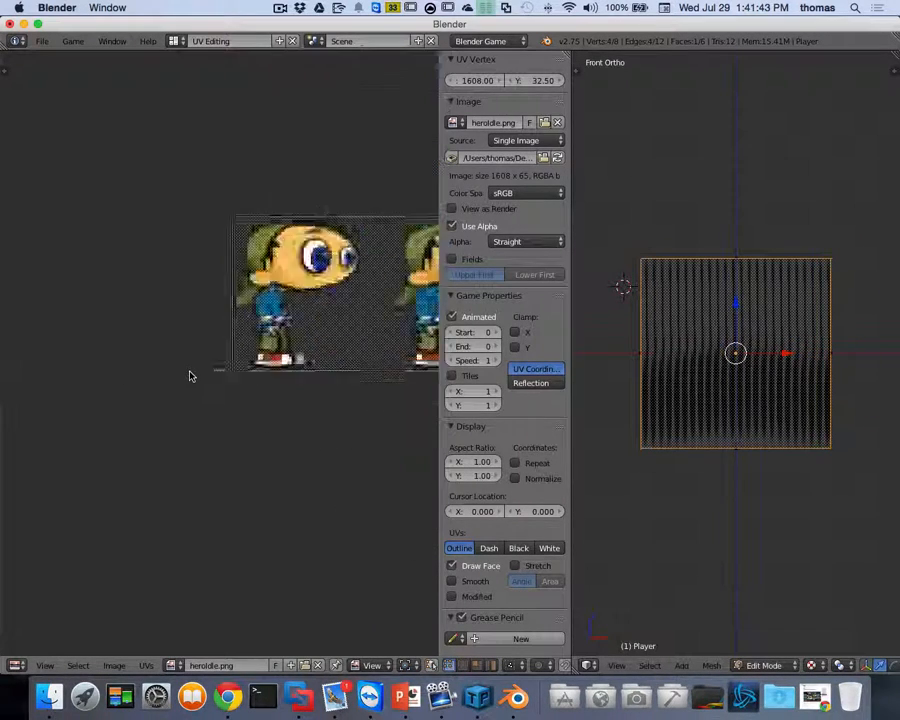
# Set the heroIdle.png image's color space to VD16 and enable Tiles in its game properties.
pyautogui.hscroll(5, 228, 372)
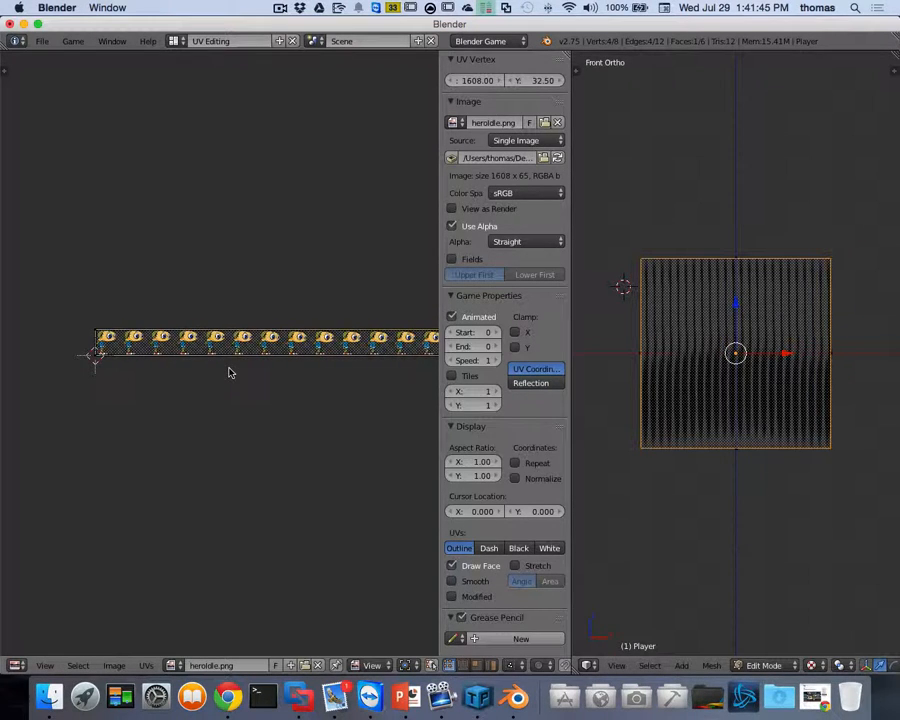
pyautogui.scroll(5, 229, 372)
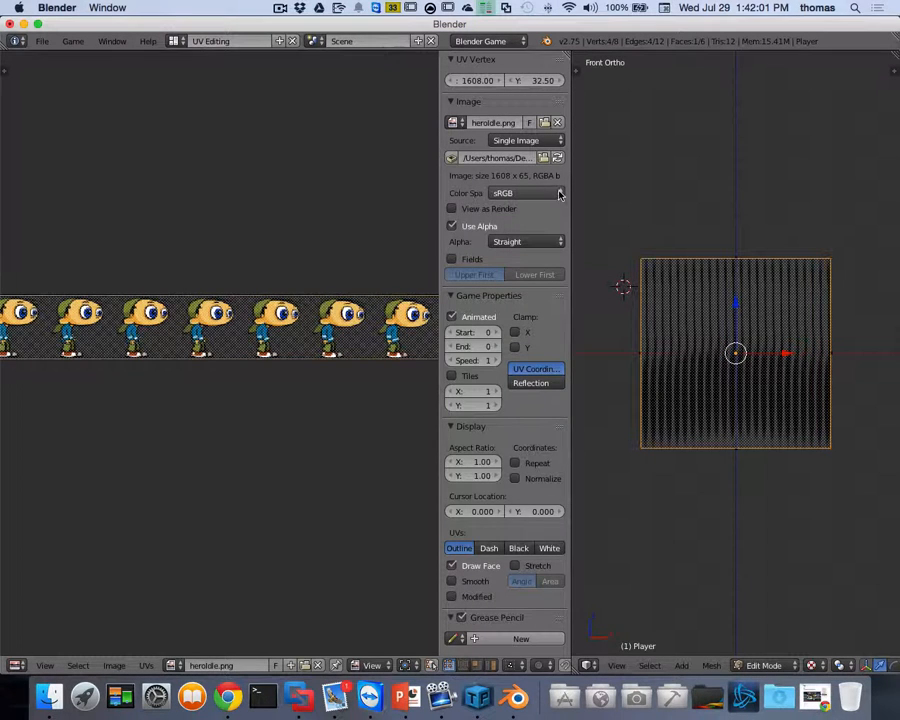
pyautogui.click(534, 198)
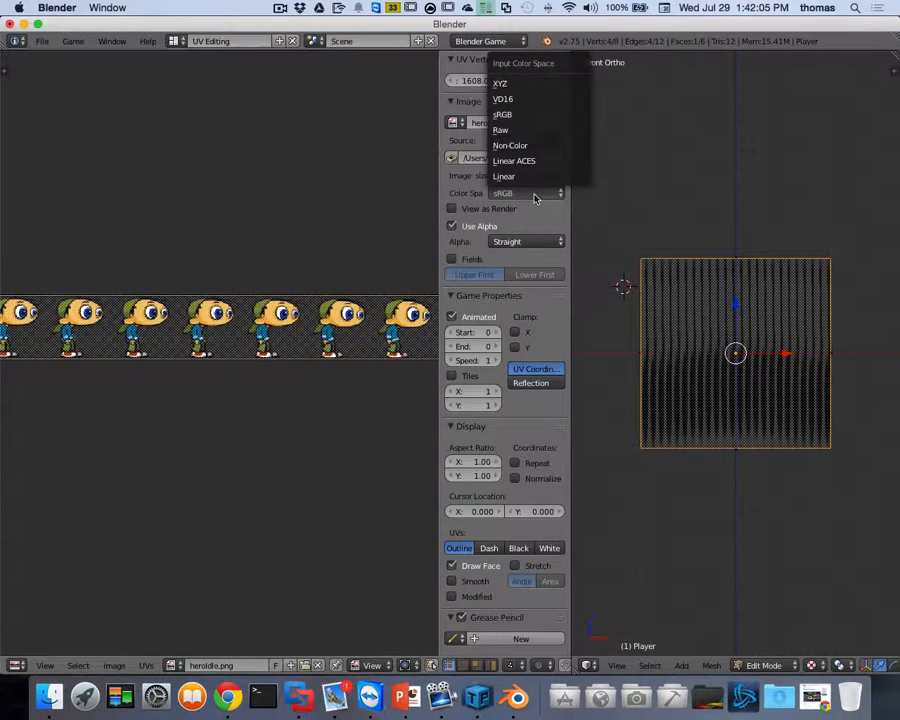
pyautogui.click(516, 101)
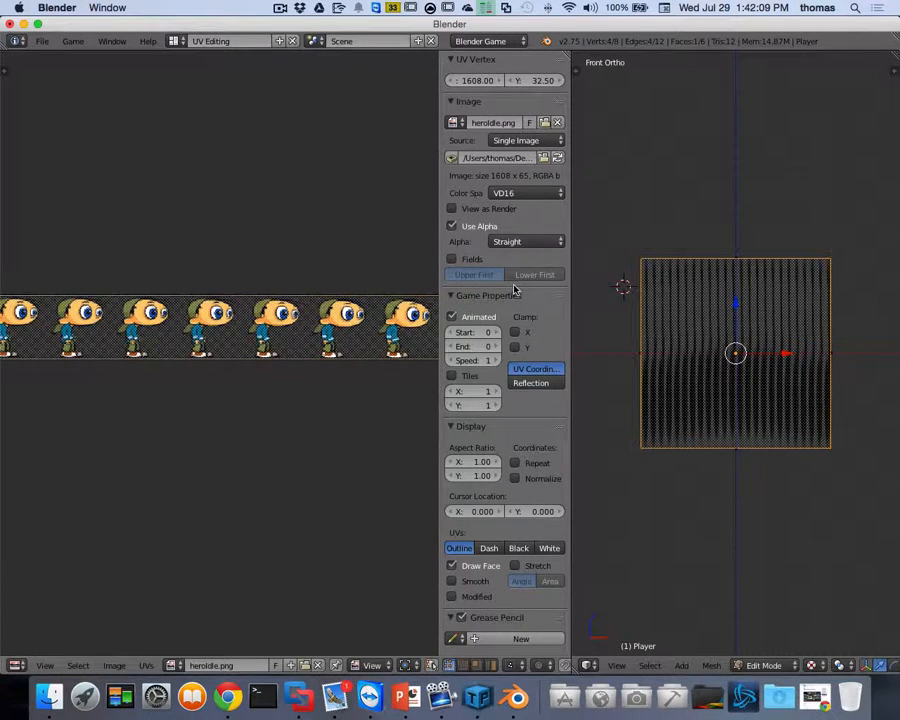
pyautogui.click(452, 376)
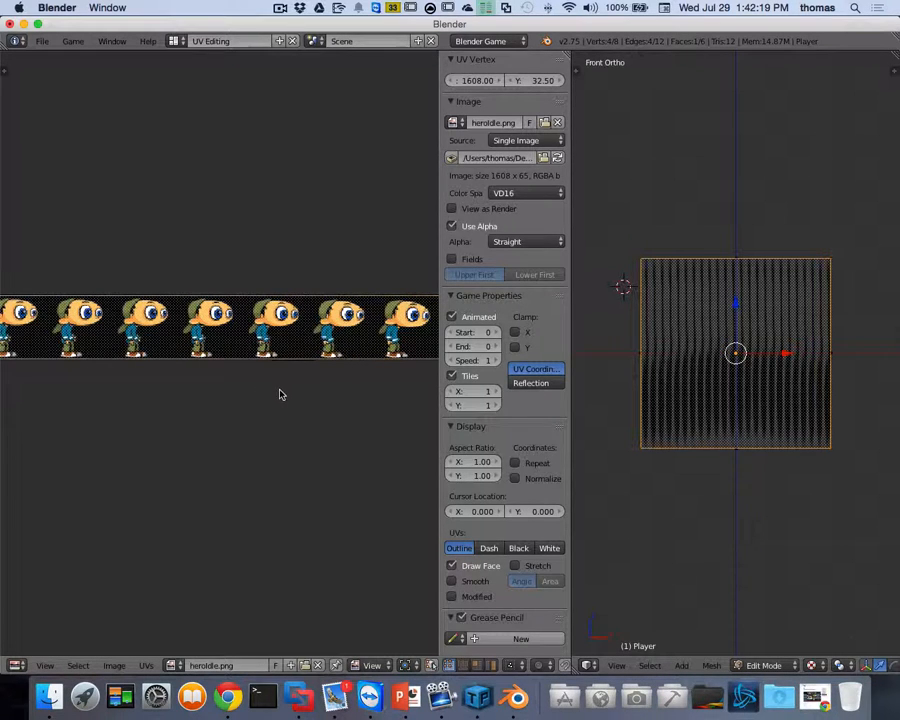
# Switch to the 2dGame folder in Finder and check how many idle frame images the hero folder contains.
pyautogui.click(45, 692)
pyautogui.scroll(-15, 362, 437)
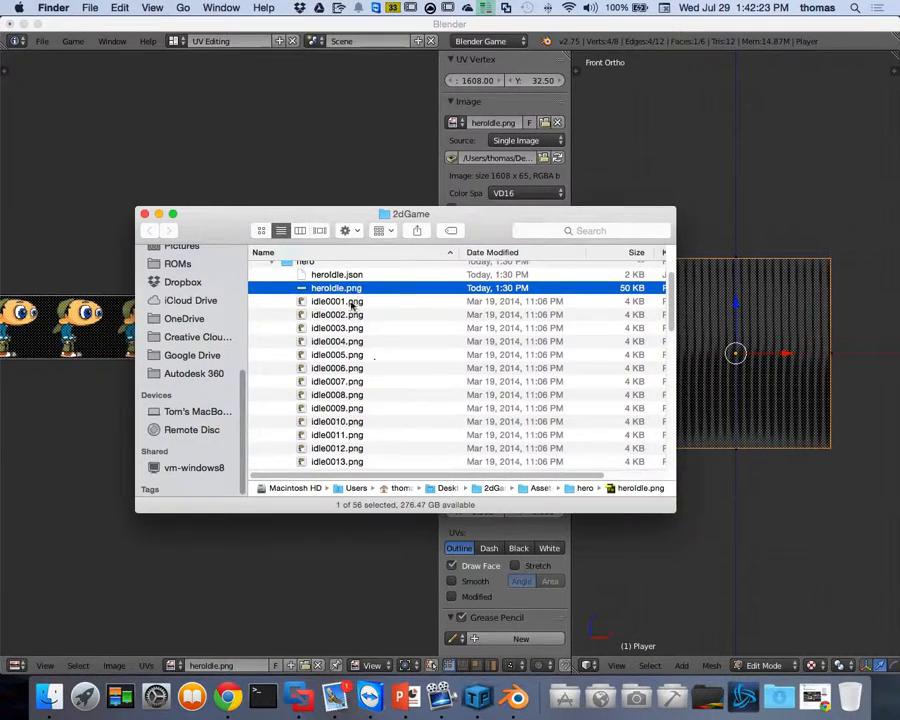
pyautogui.scroll(10, 349, 331)
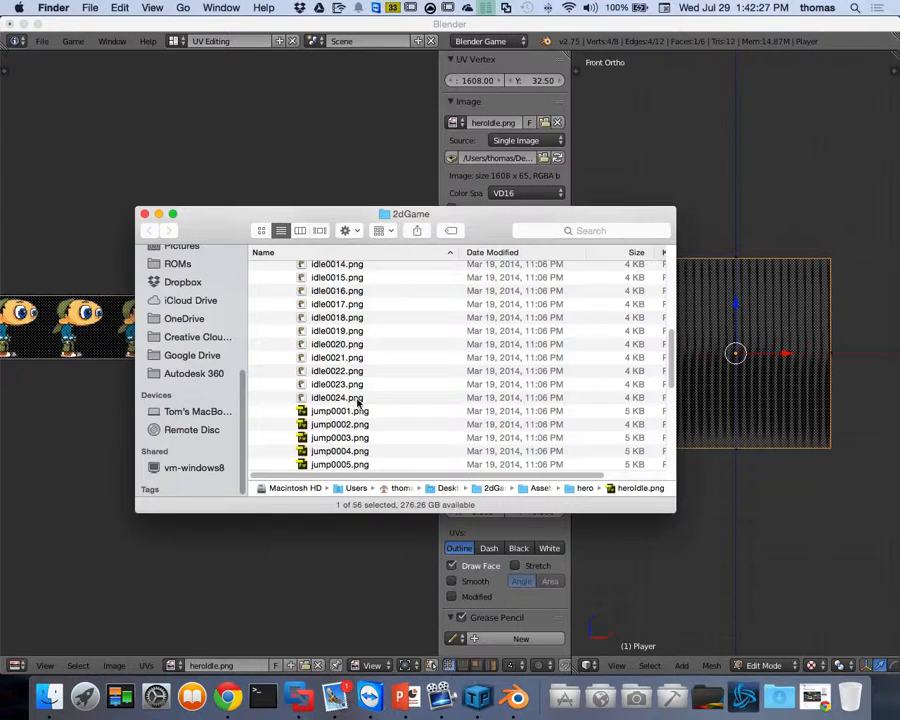
pyautogui.click(100, 400)
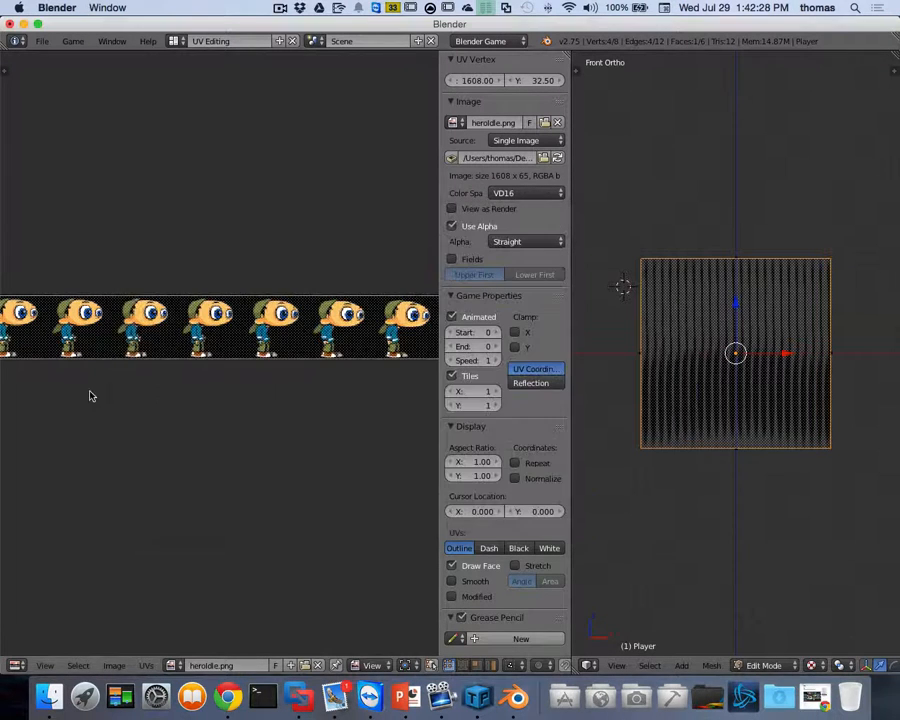
# Set the sprite sheet's X tile count to 16 in the game properties.
pyautogui.click(498, 393)
pyautogui.click(498, 393)
pyautogui.click(498, 393)
pyautogui.click(498, 393)
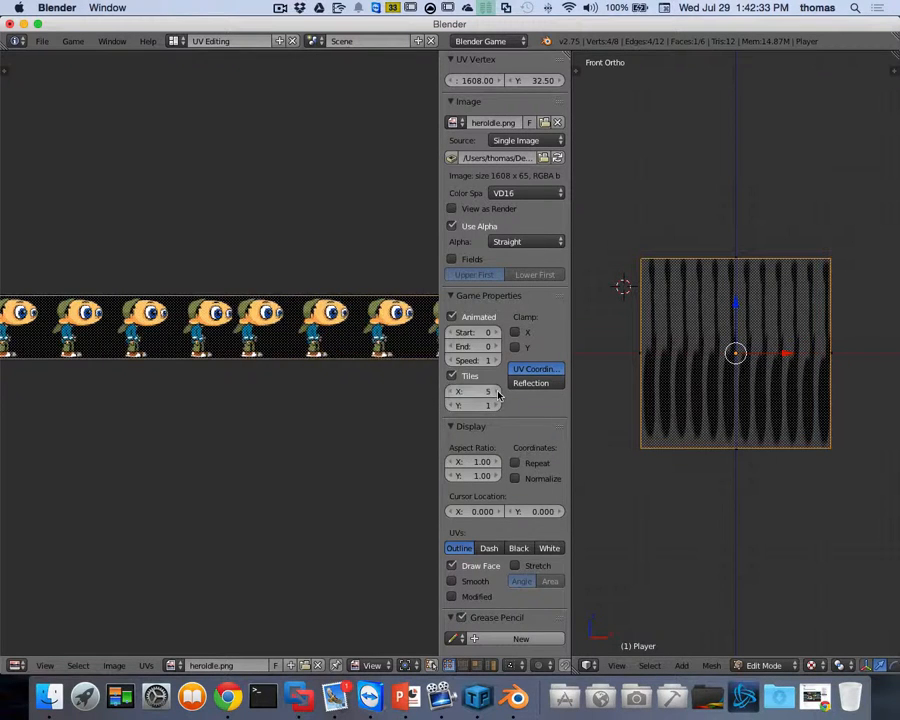
pyautogui.click(498, 393)
pyautogui.click(498, 393)
pyautogui.click(498, 393)
pyautogui.doubleClick(498, 393)
pyautogui.click(498, 393)
pyautogui.click(498, 393)
pyautogui.click(498, 393)
pyautogui.click(498, 393)
pyautogui.click(498, 393)
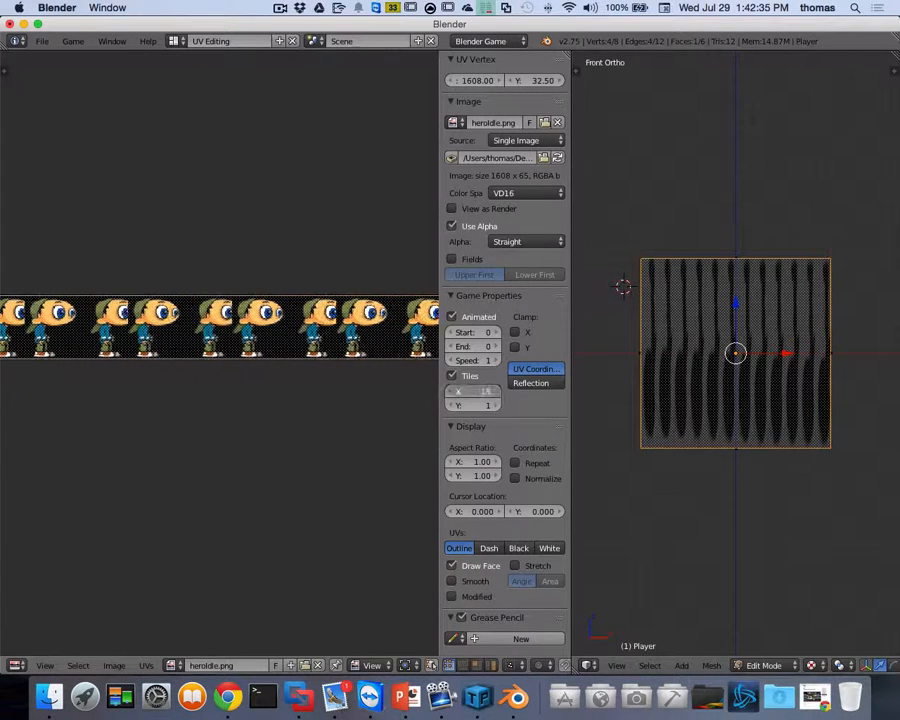
pyautogui.click(498, 393)
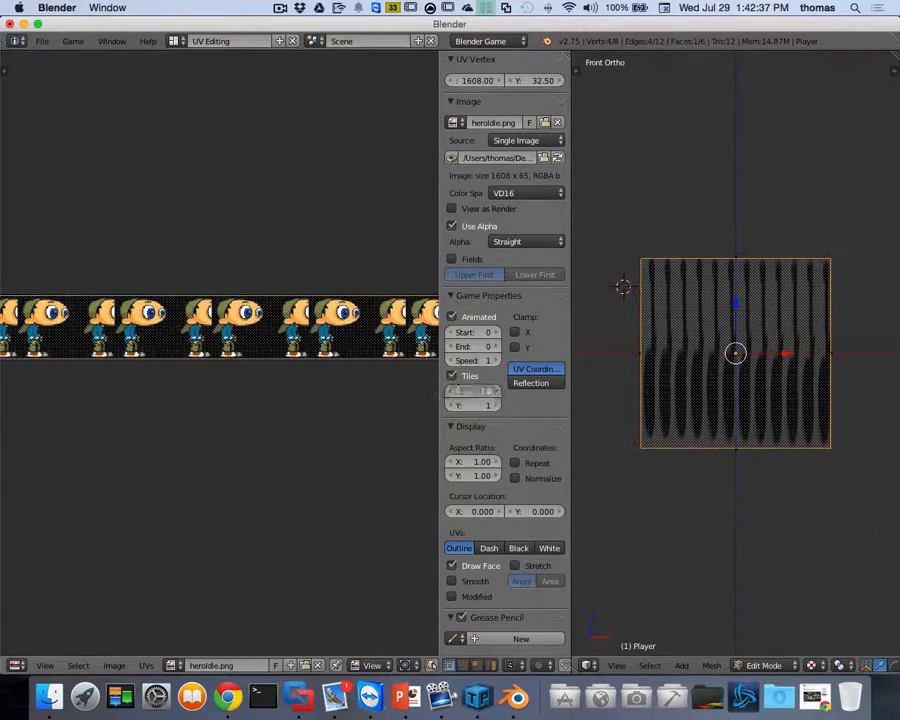
pyautogui.click(492, 394)
pyautogui.press('Escape')
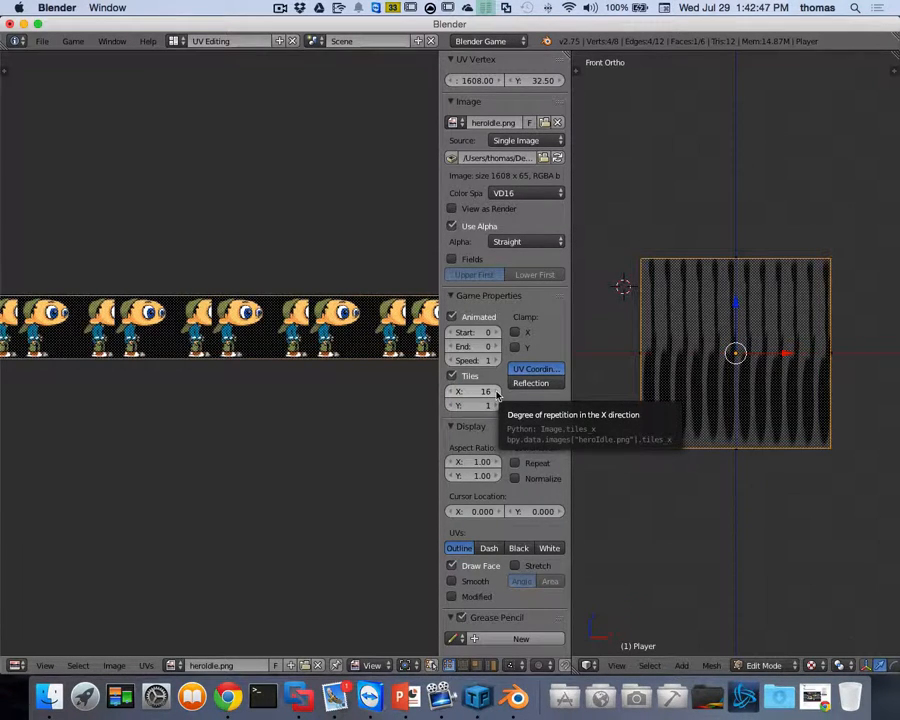
# Try the Linear and Non-Color color spaces on the heroIdle.png image.
pyautogui.click(549, 195)
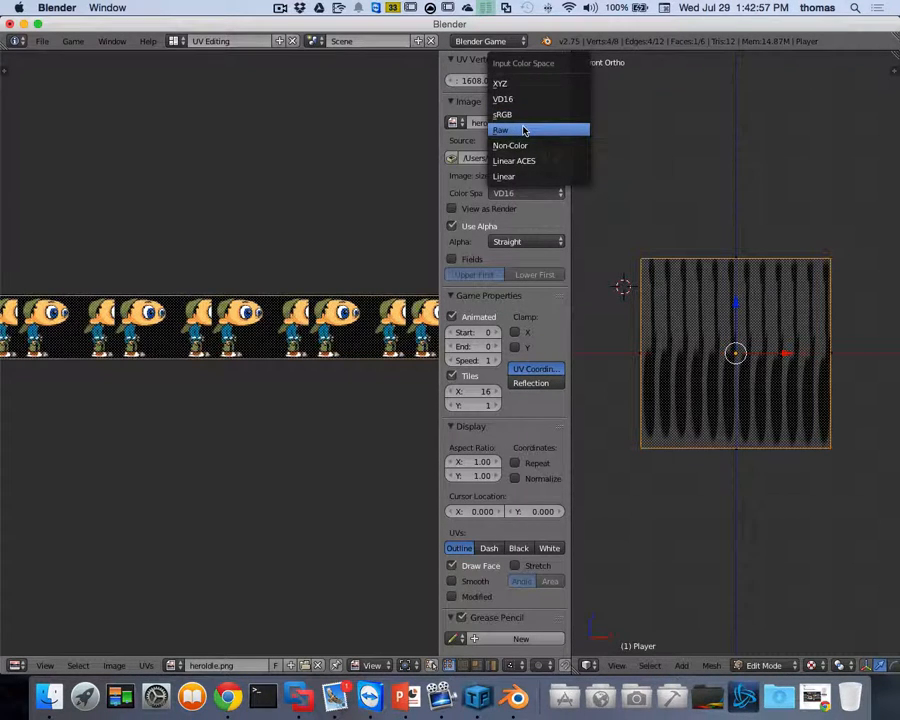
pyautogui.click(521, 177)
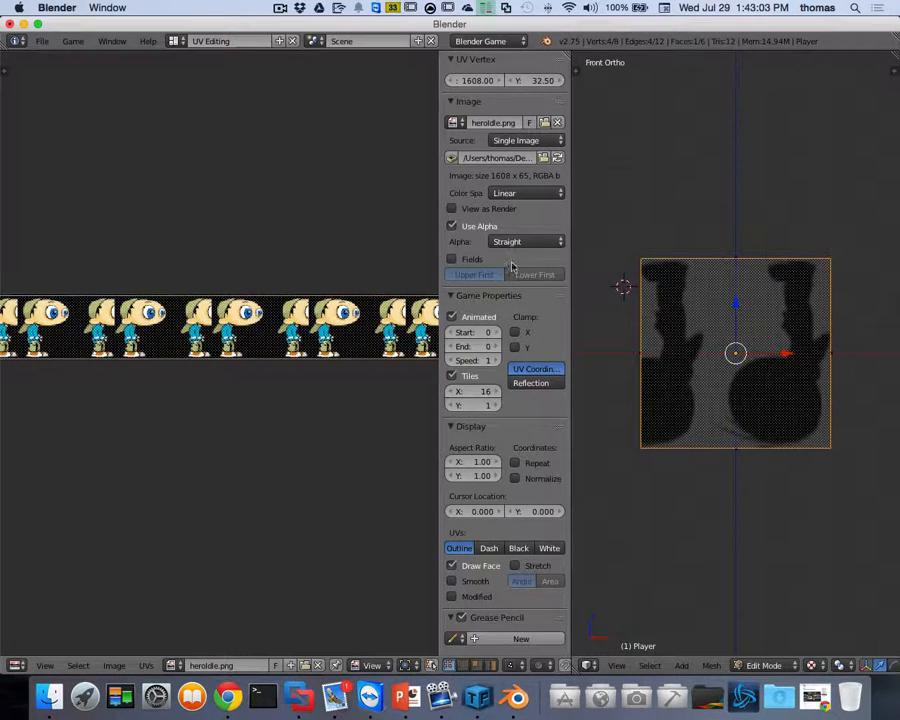
pyautogui.click(527, 193)
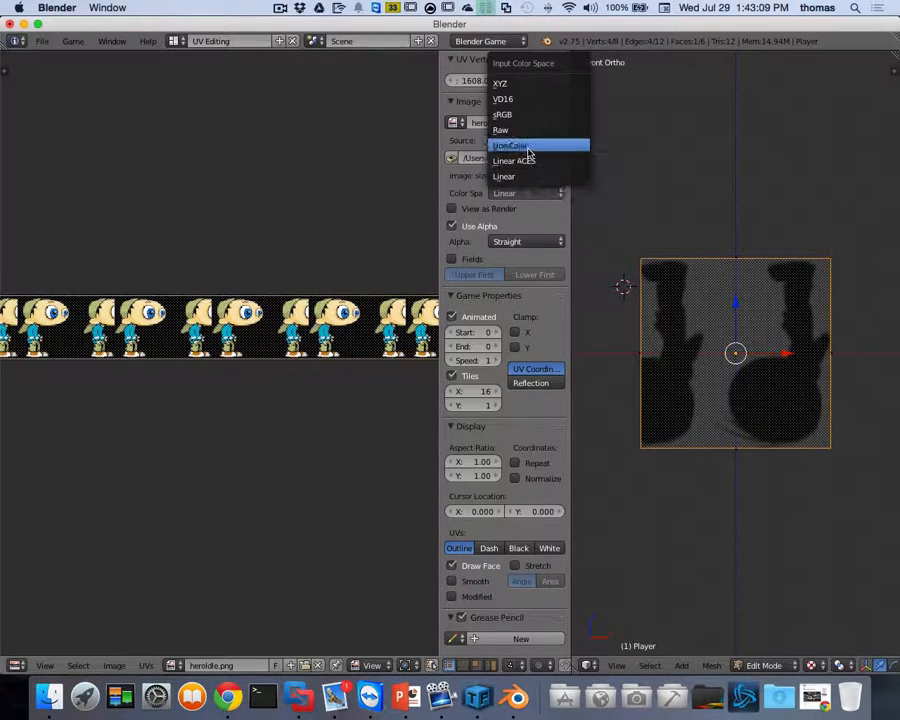
pyautogui.click(529, 151)
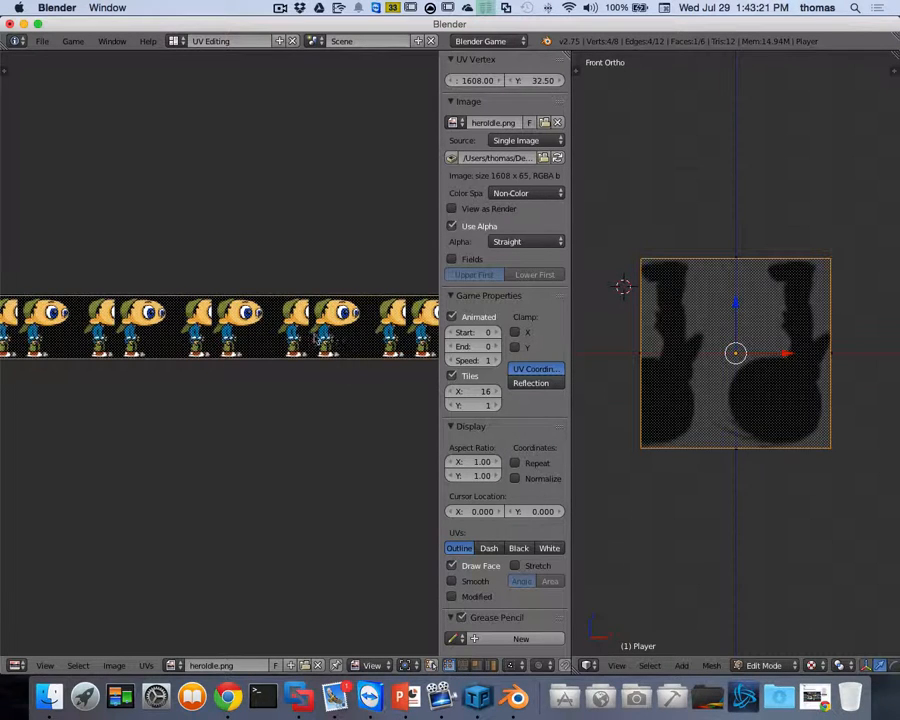
# Set the animated texture's end frame to 15, try a Y tile count of 2 and return it to 1.
pyautogui.click(498, 349)
pyautogui.click(498, 349)
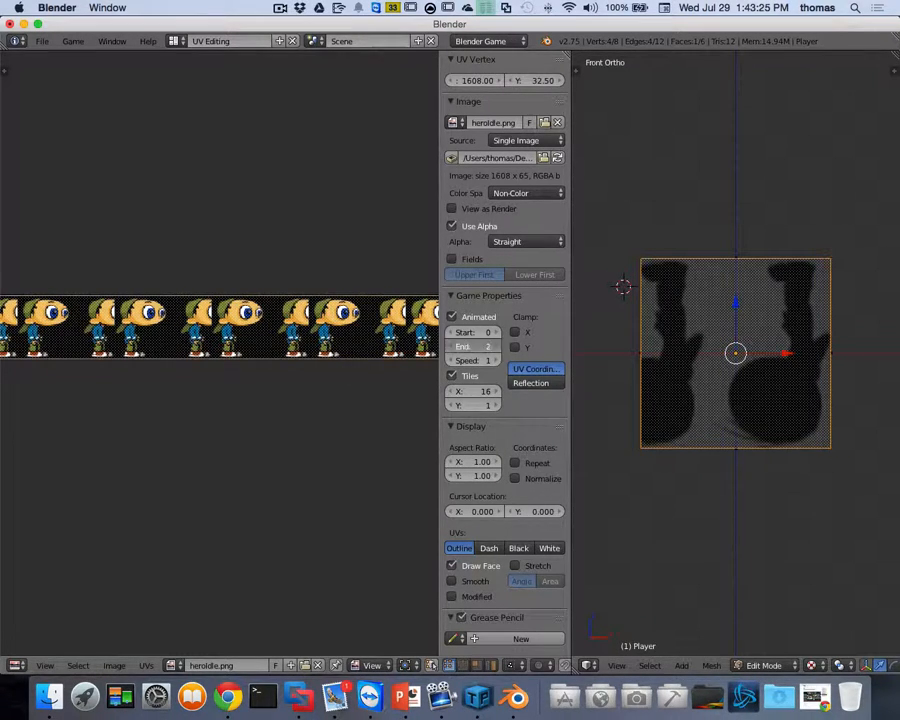
pyautogui.click(498, 349)
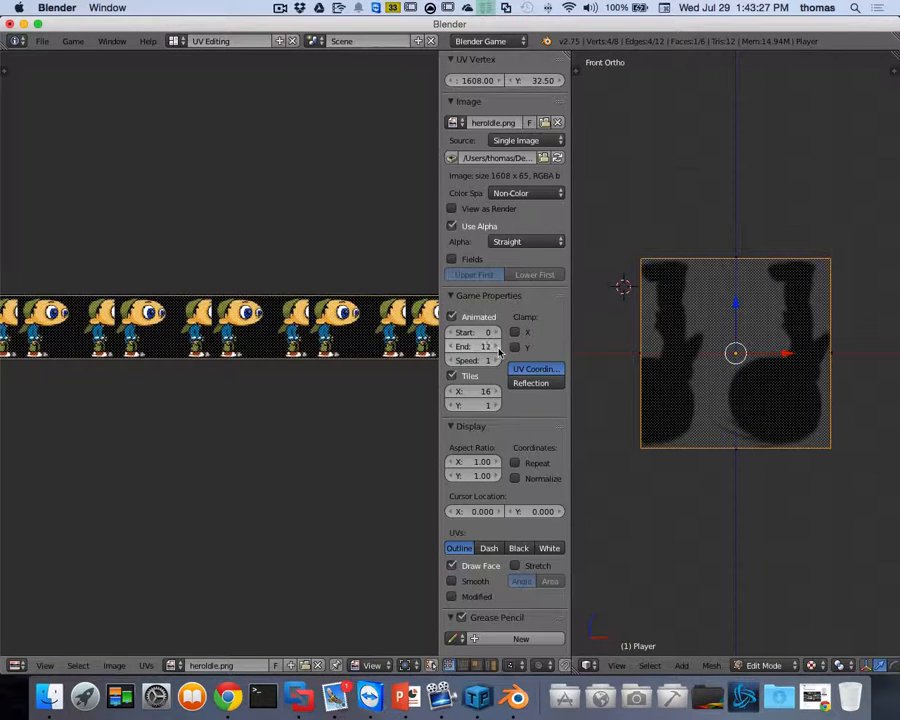
pyautogui.click(498, 347)
pyautogui.click(498, 347)
pyautogui.click(498, 347)
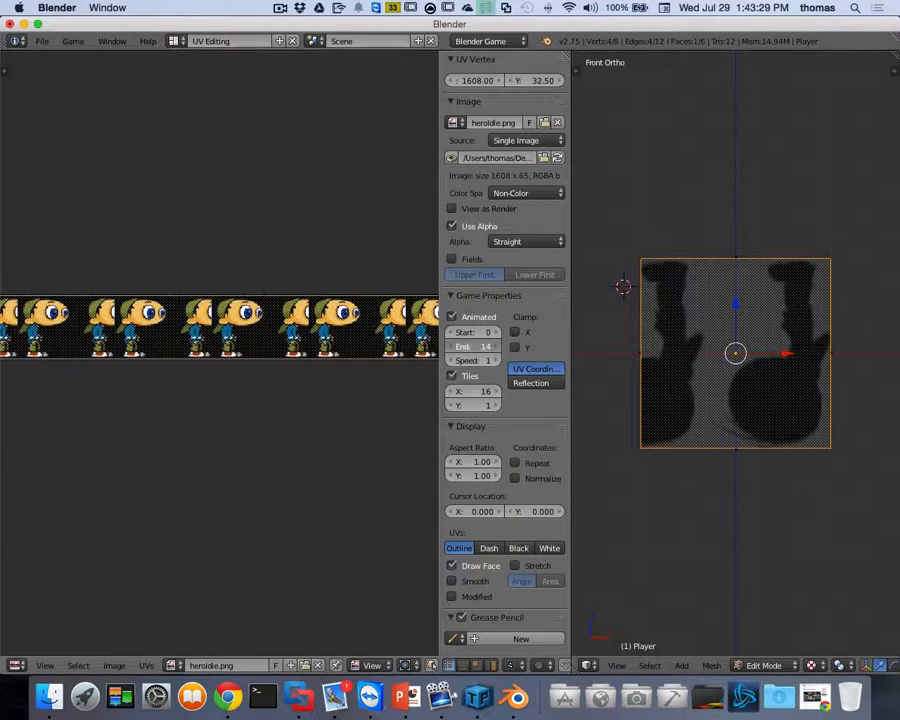
pyautogui.click(498, 347)
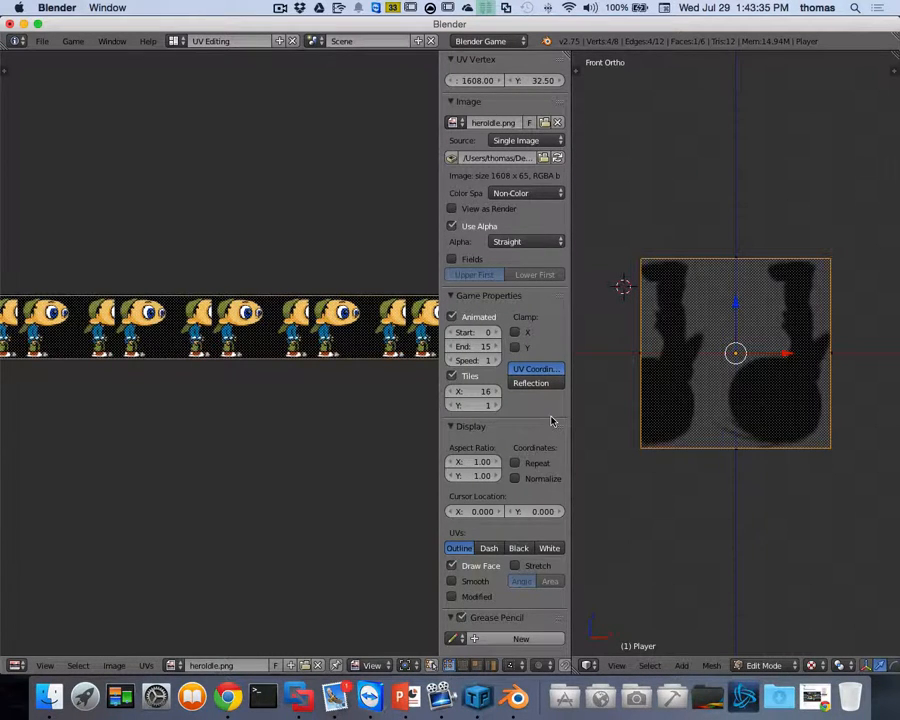
pyautogui.click(496, 408)
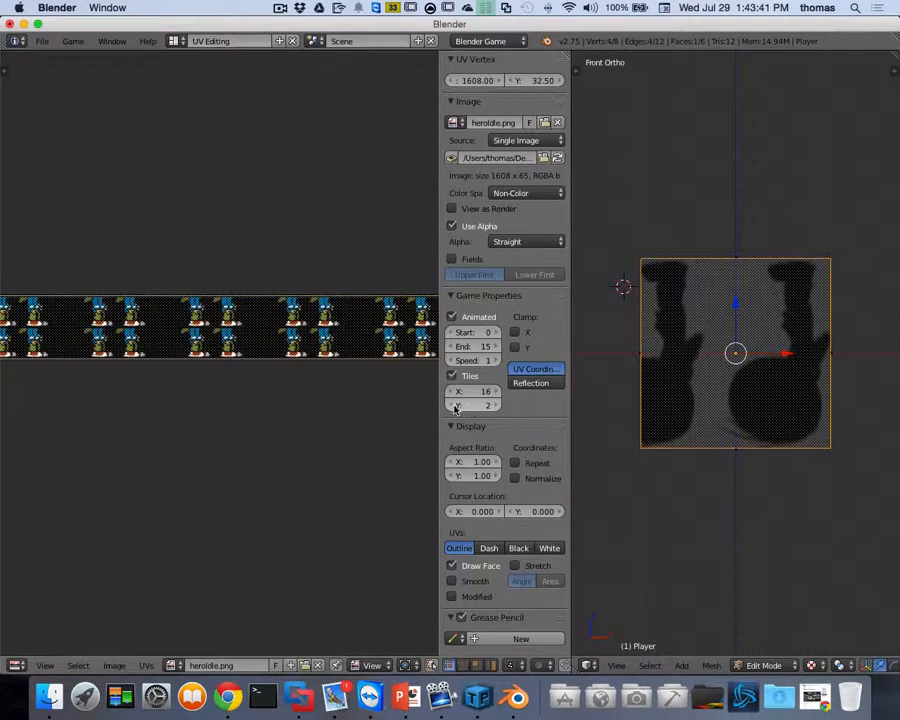
pyautogui.click(451, 407)
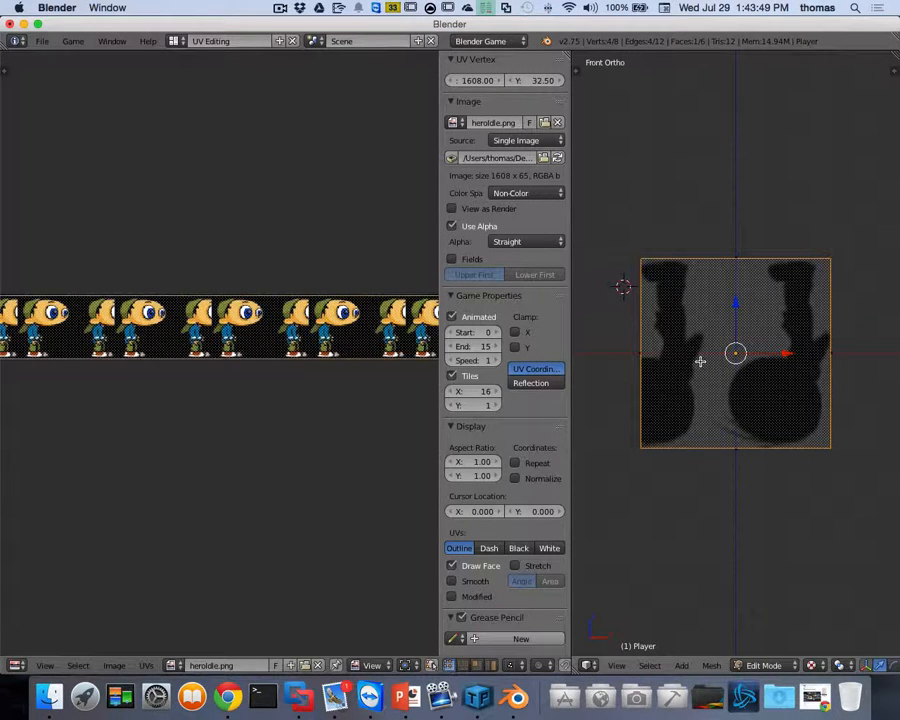
# Leave Edit Mode on the Player cube and run the game briefly to test the animated texture.
pyautogui.press('p')
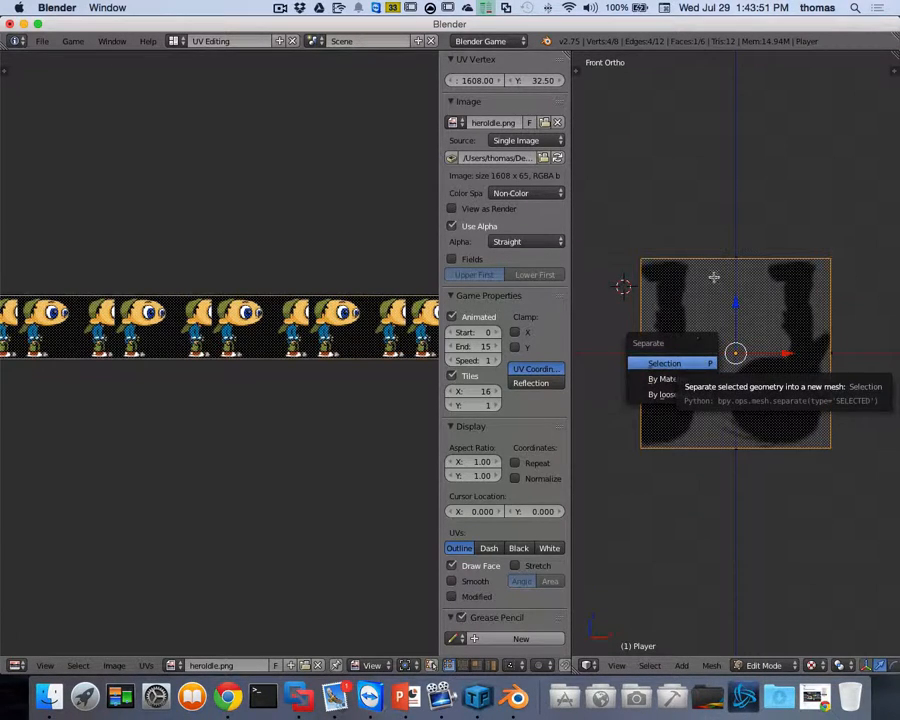
pyautogui.press('Return')
pyautogui.press('Tab')
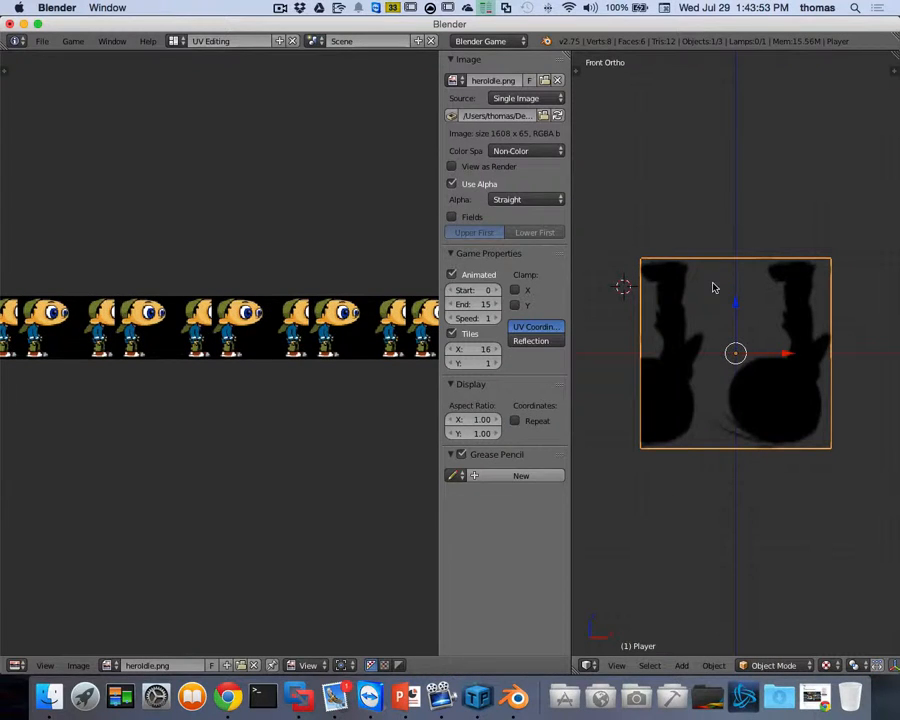
pyautogui.press('p')
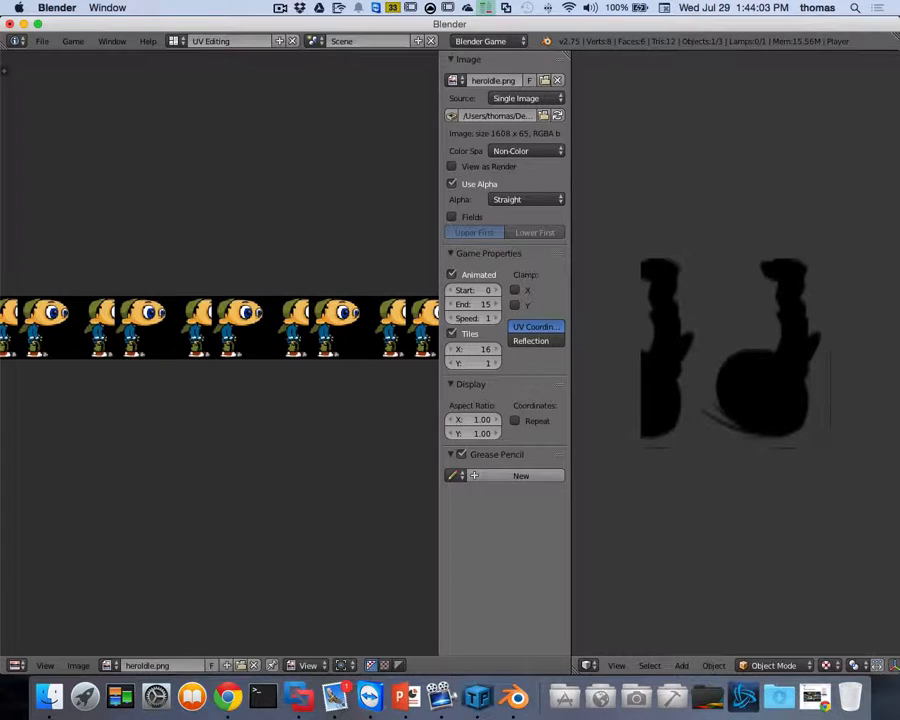
pyautogui.press('Escape')
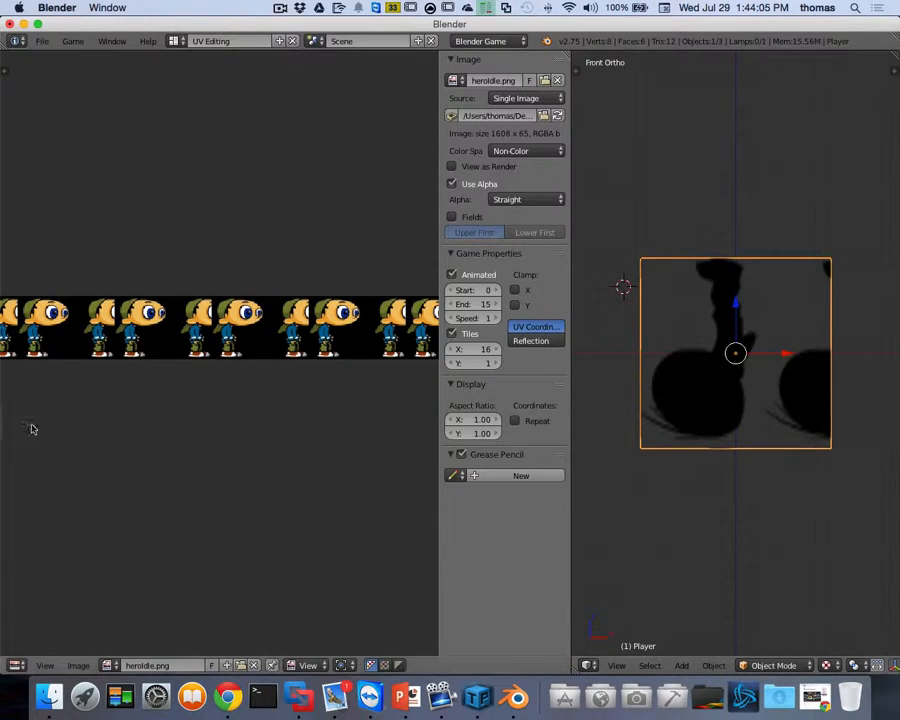
# Restore the heroIdle.png image's color space to sRGB.
pyautogui.scroll(-5, 165, 352)
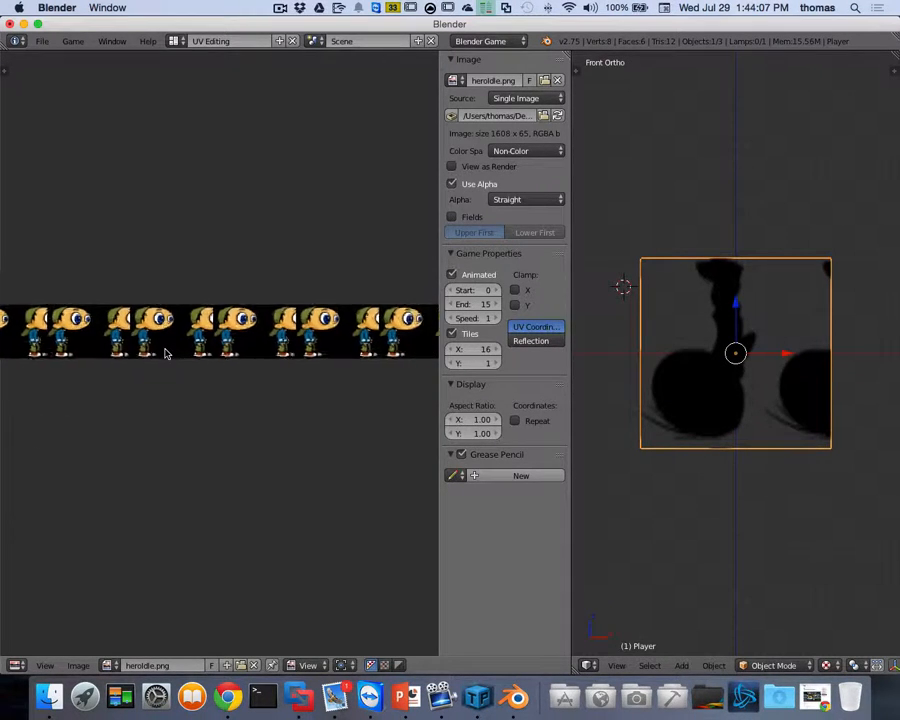
pyautogui.scroll(2, 166, 352)
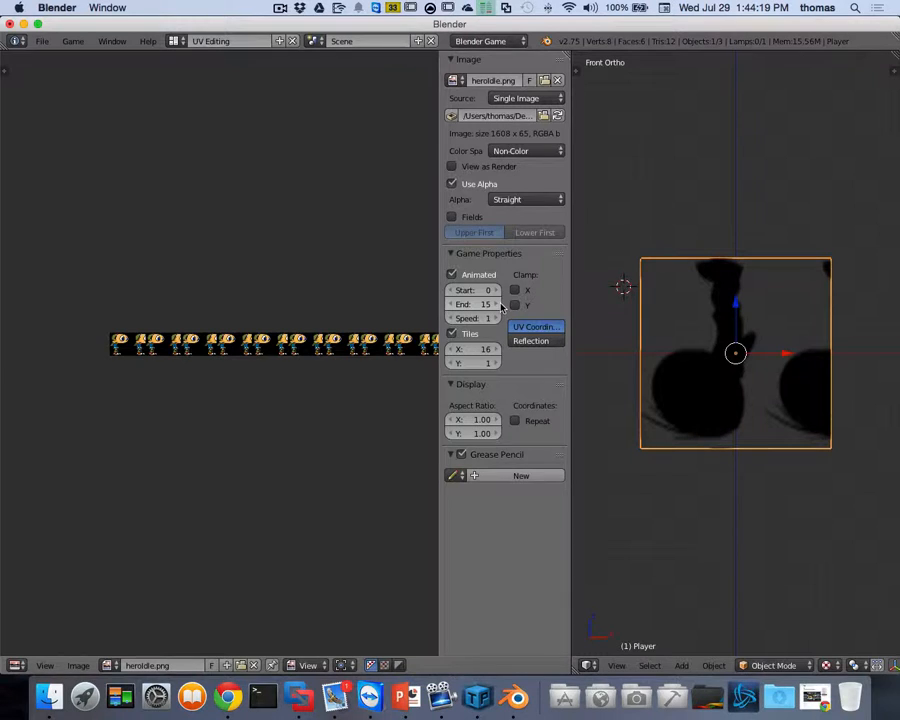
pyautogui.click(513, 151)
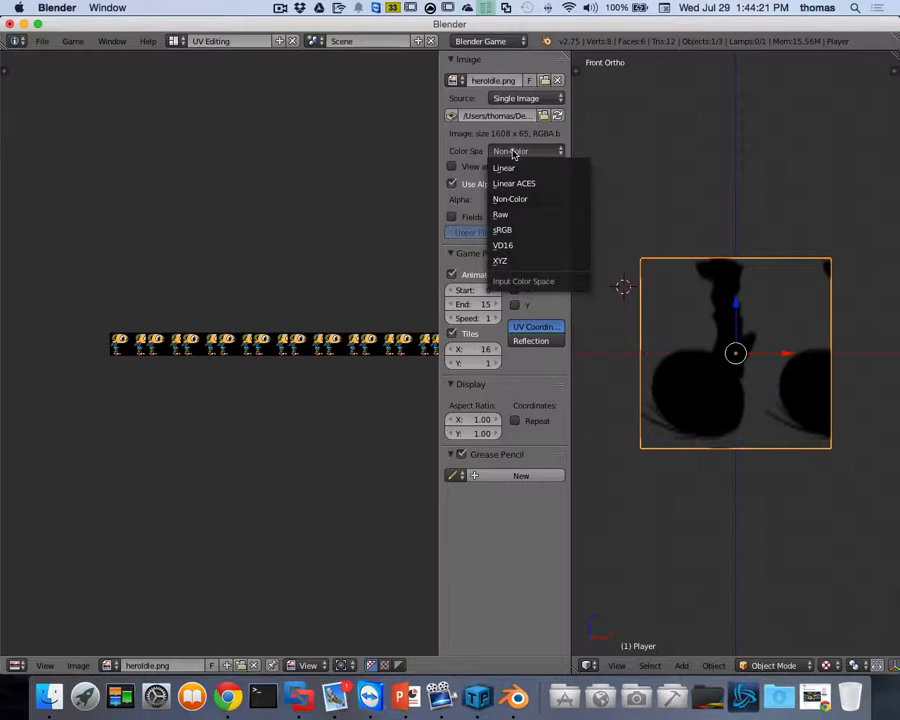
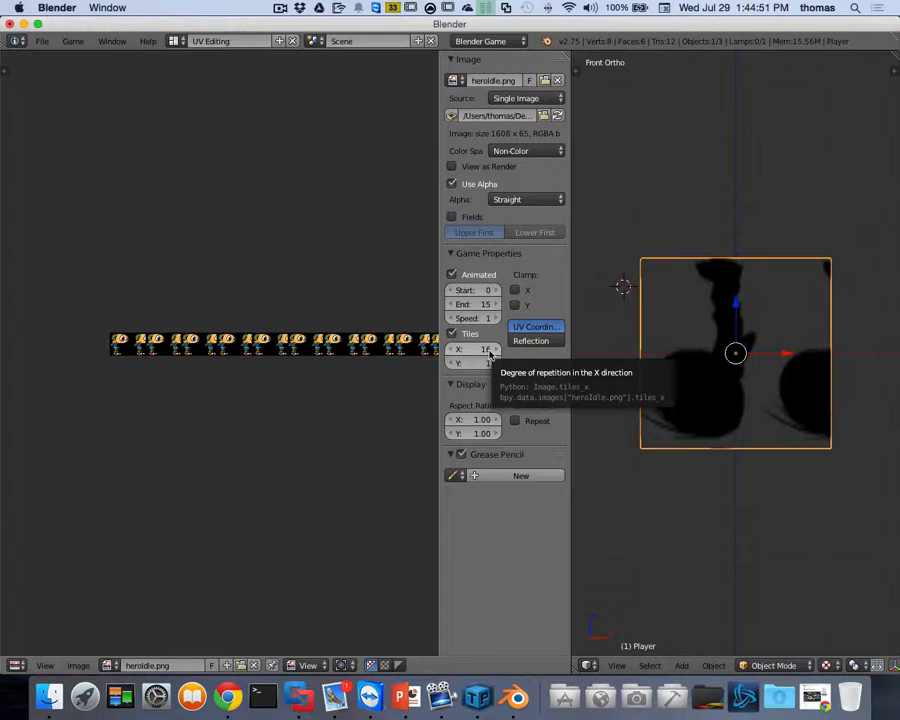
pyautogui.click(510, 151)
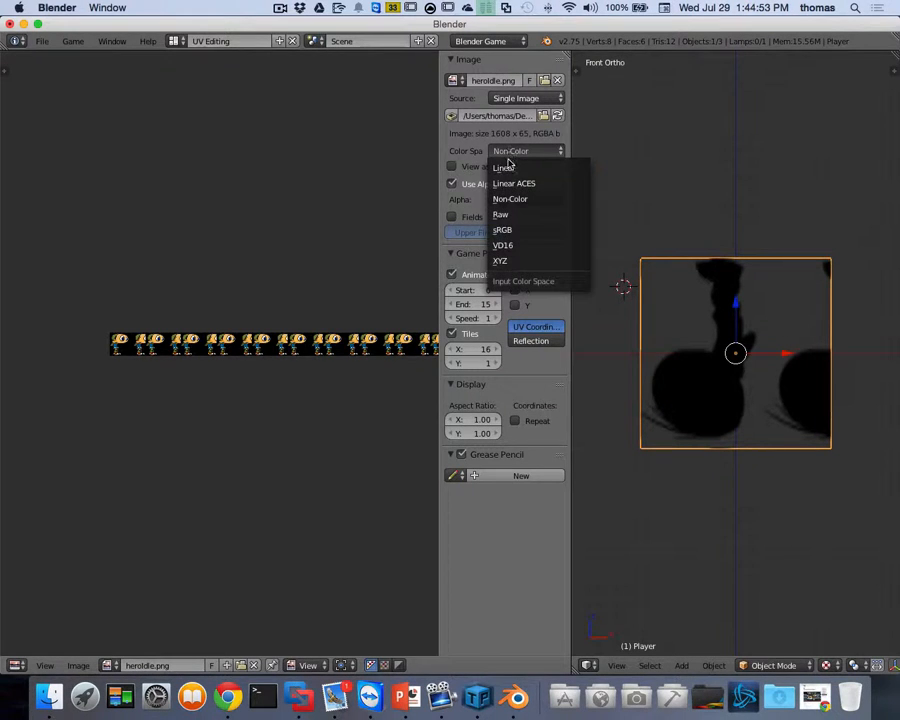
pyautogui.click(526, 231)
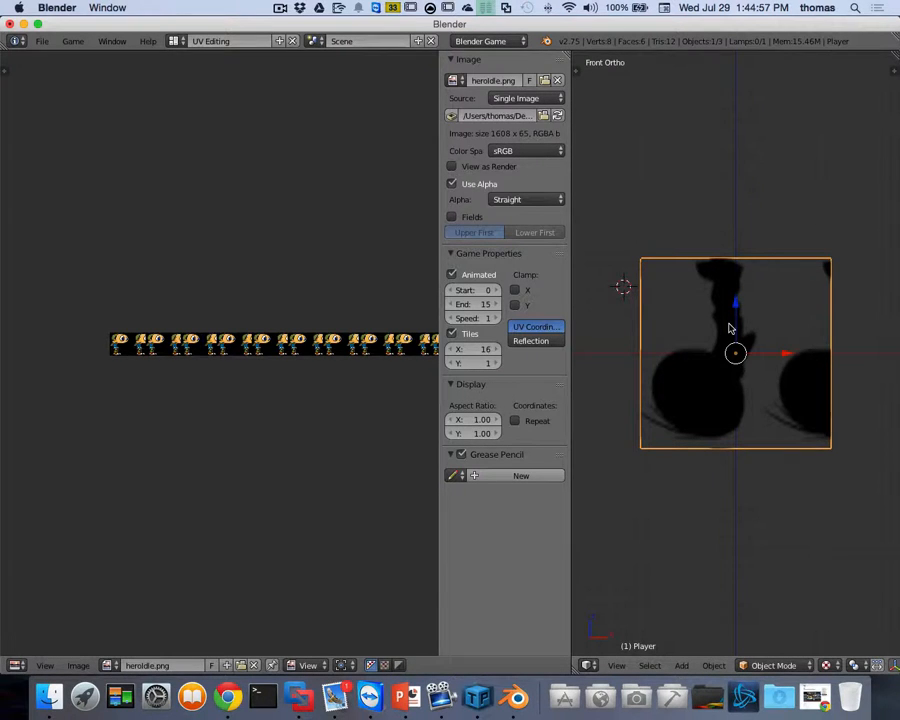
# Run the game once more to test the texture, and turn off the image's Animated option.
pyautogui.press('p')
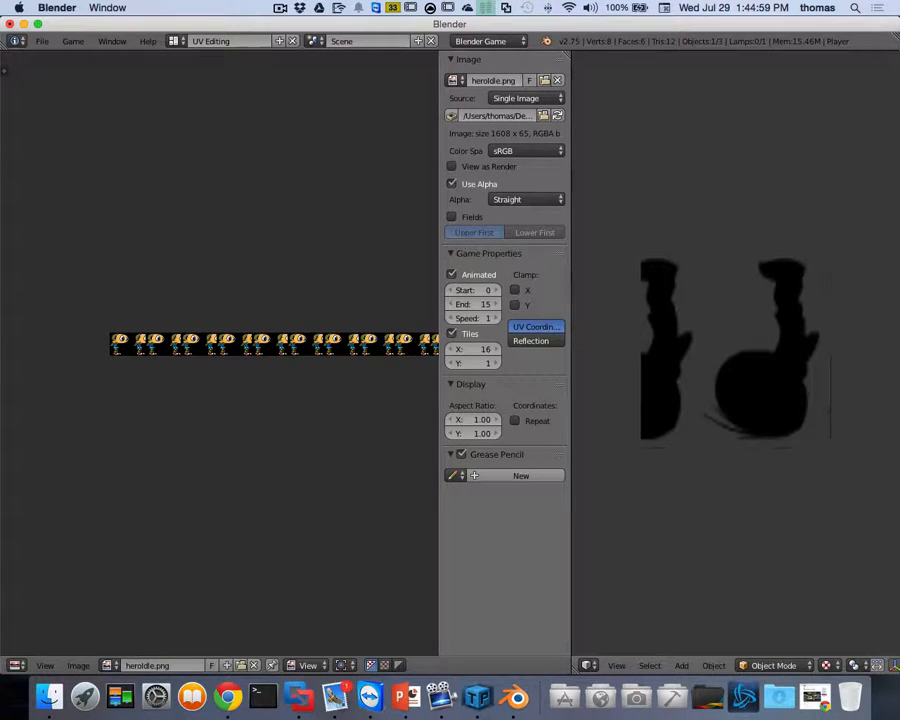
pyautogui.press('Escape')
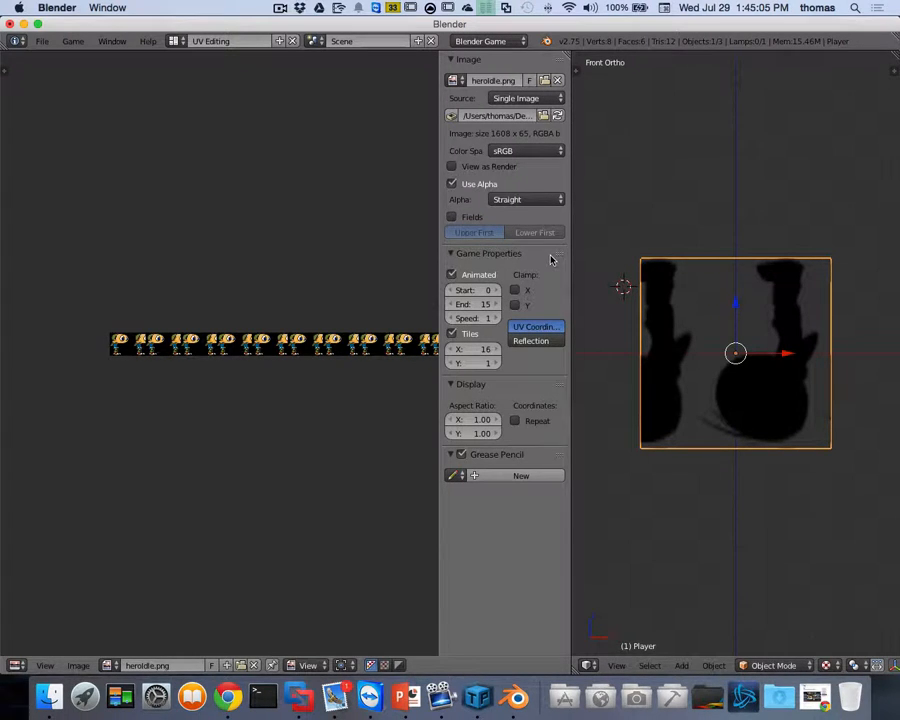
pyautogui.click(453, 275)
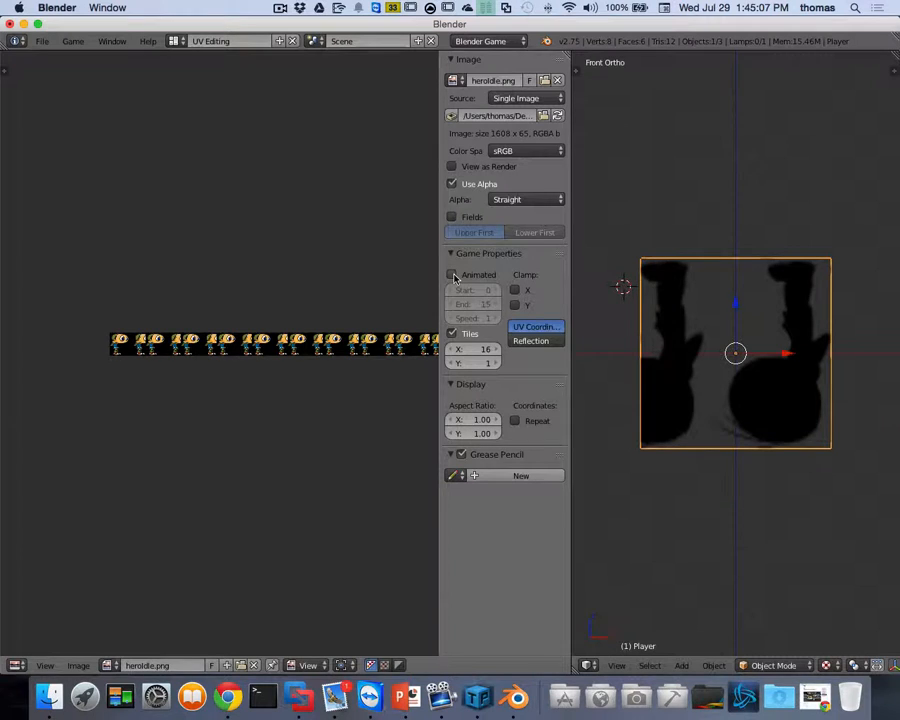
# Turn the heroIdle.png image's Animated option back on and set its alpha mode to Premultiplied.
pyautogui.click(453, 275)
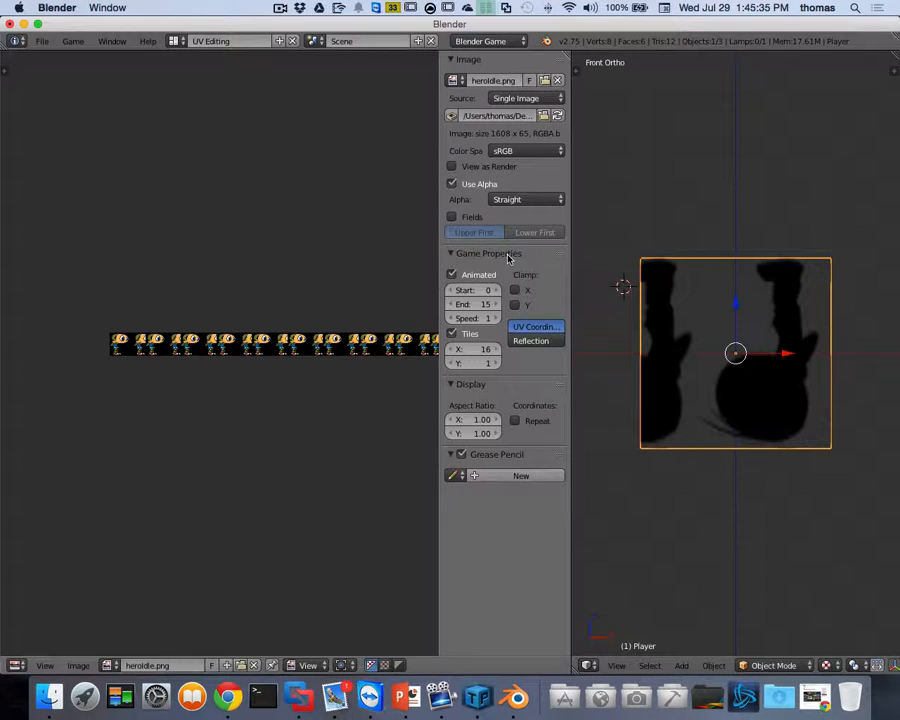
pyautogui.click(520, 202)
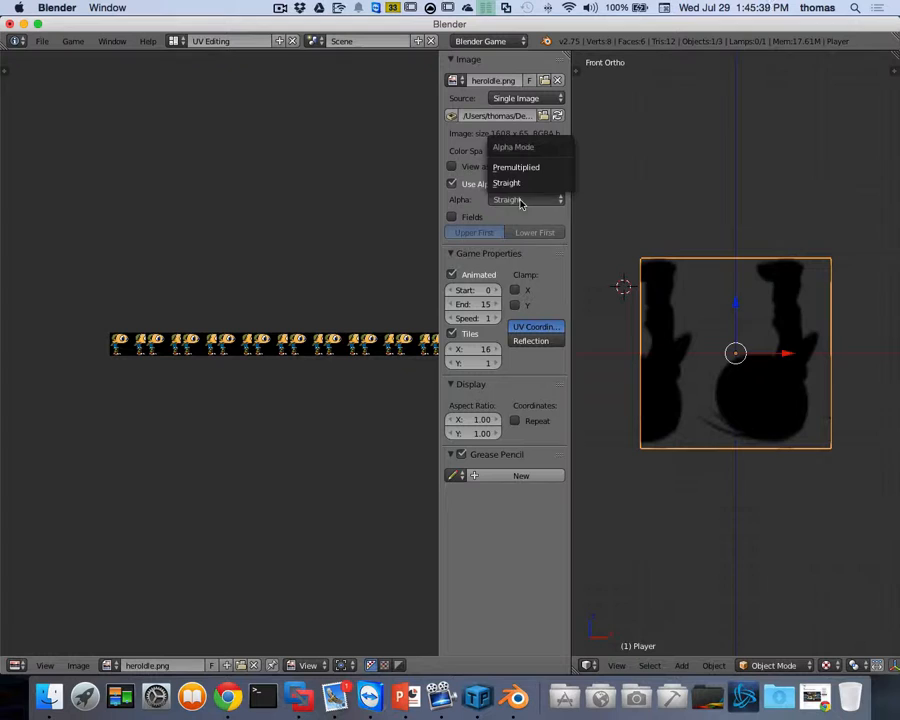
pyautogui.click(524, 168)
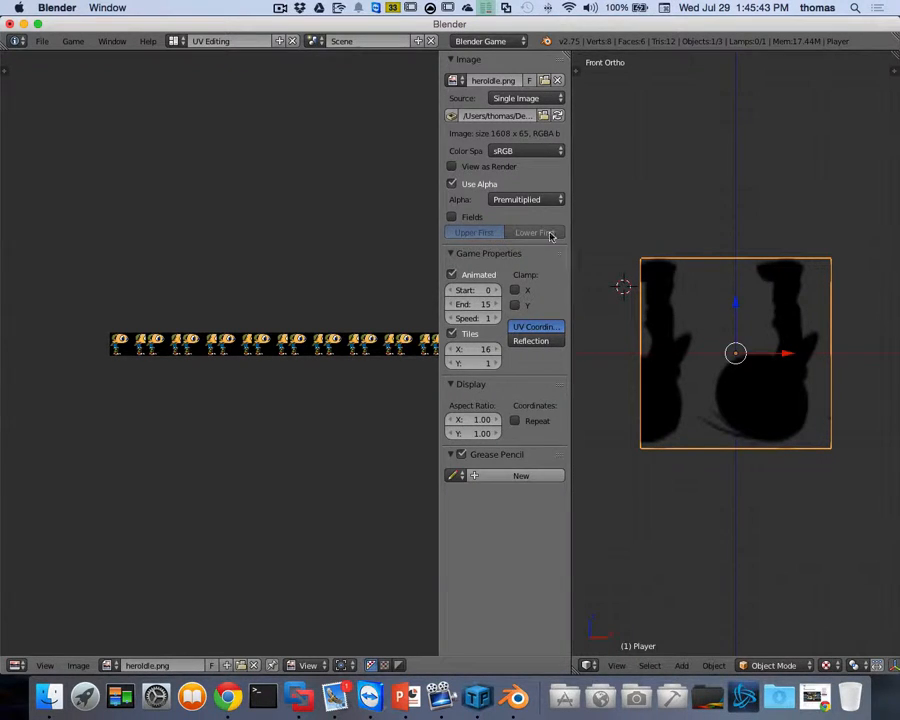
# Try the VD16 color space on the heroIdle.png image and try to raise its X tile count.
pyautogui.click(535, 151)
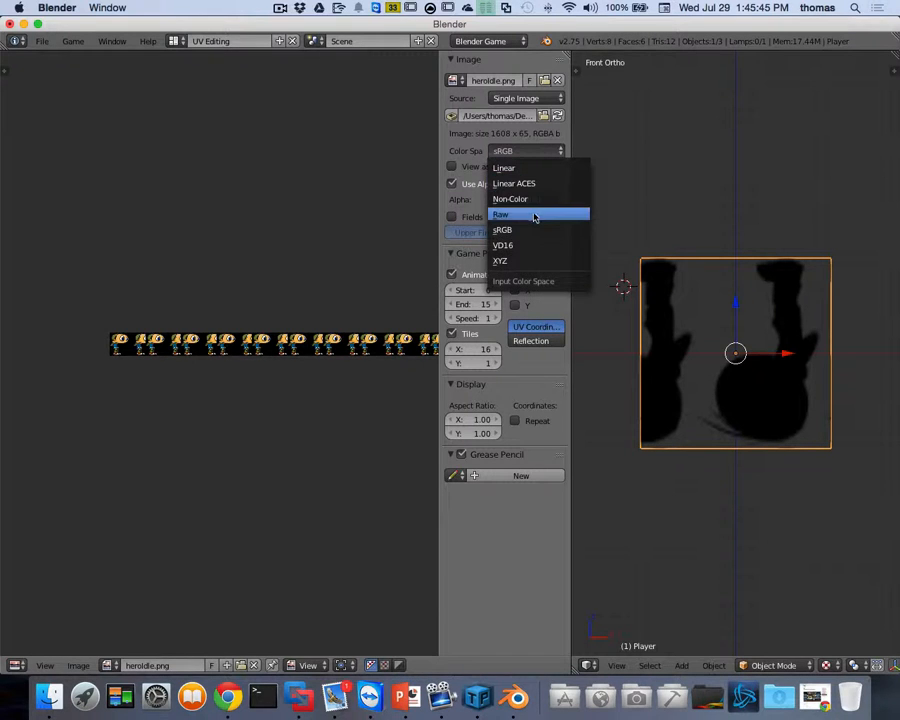
pyautogui.click(517, 245)
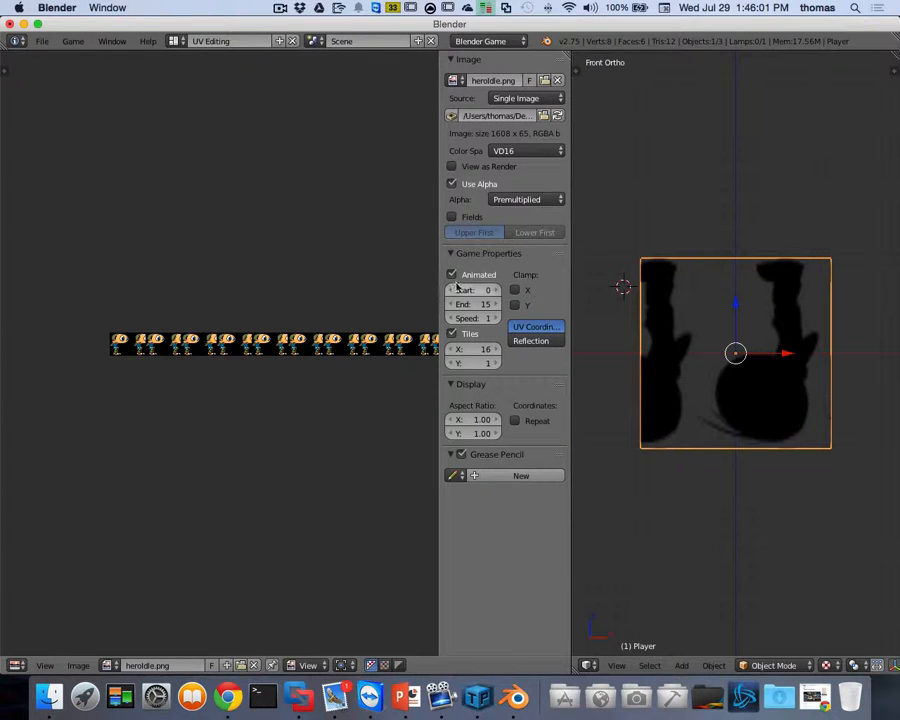
pyautogui.click(494, 349)
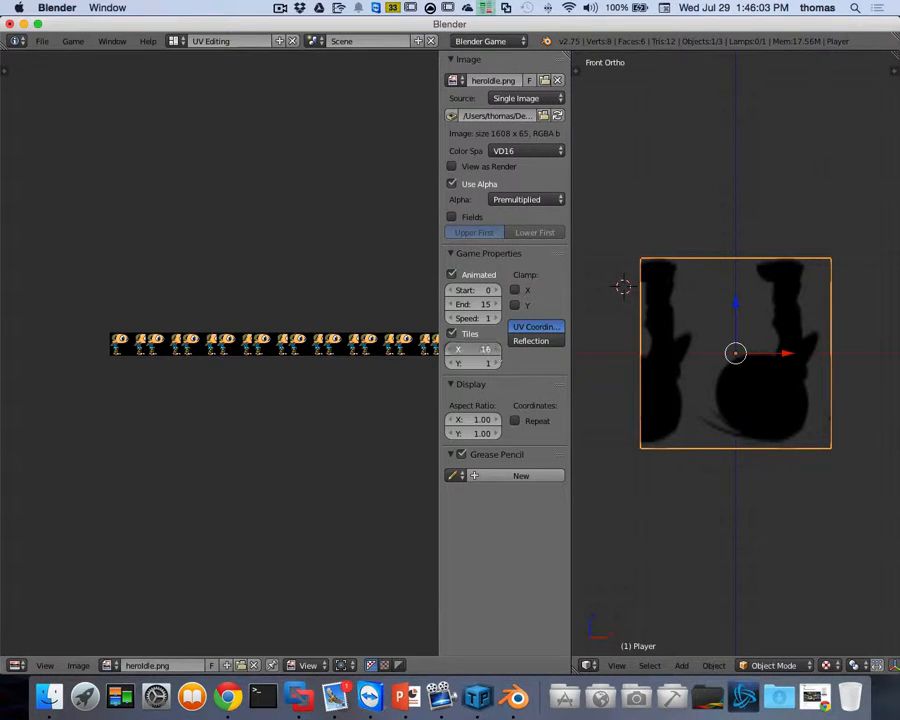
pyautogui.click(496, 350)
pyautogui.click(496, 350)
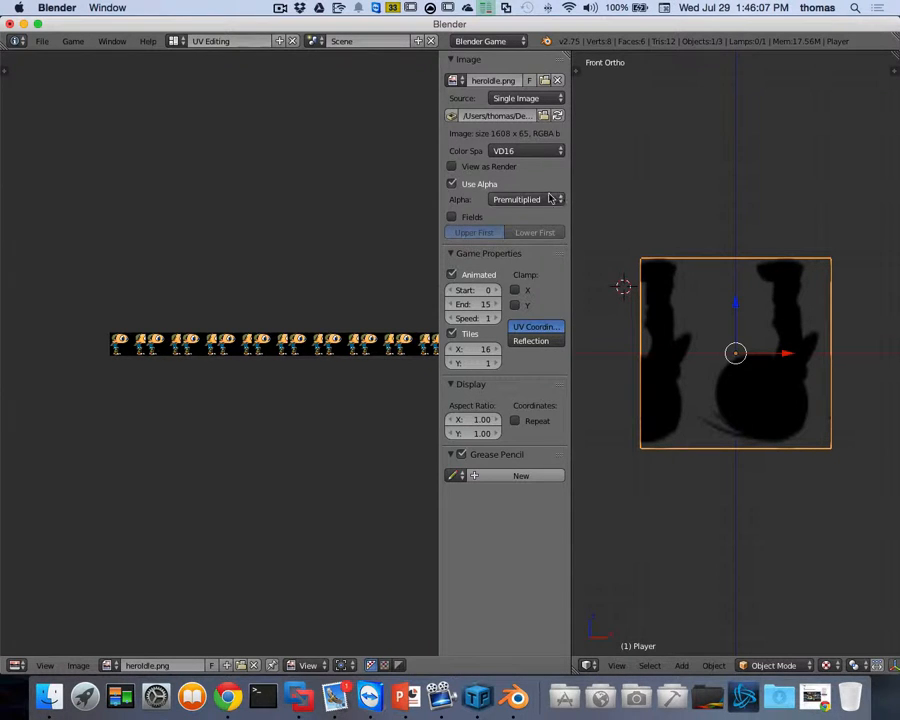
# Set the image's color space to Non-Color, and try X clamping before turning it back off.
pyautogui.click(518, 151)
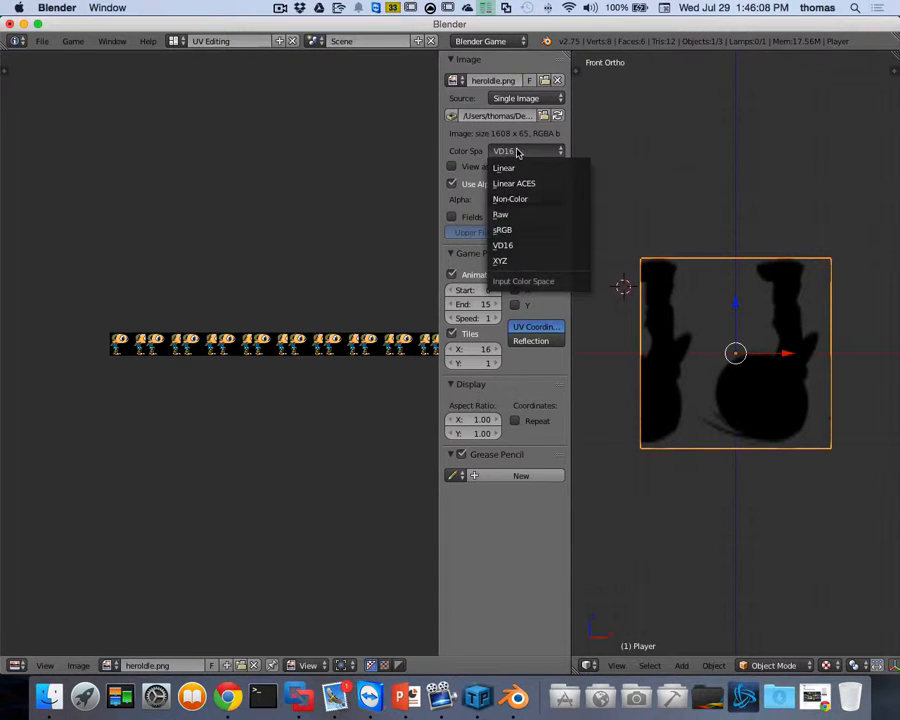
pyautogui.click(528, 200)
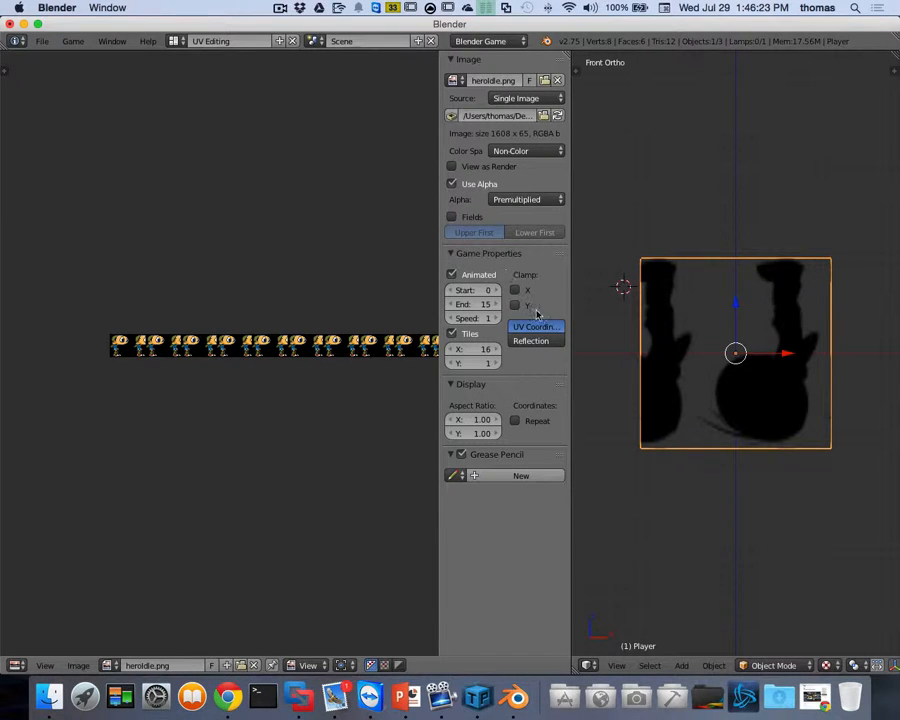
pyautogui.click(515, 290)
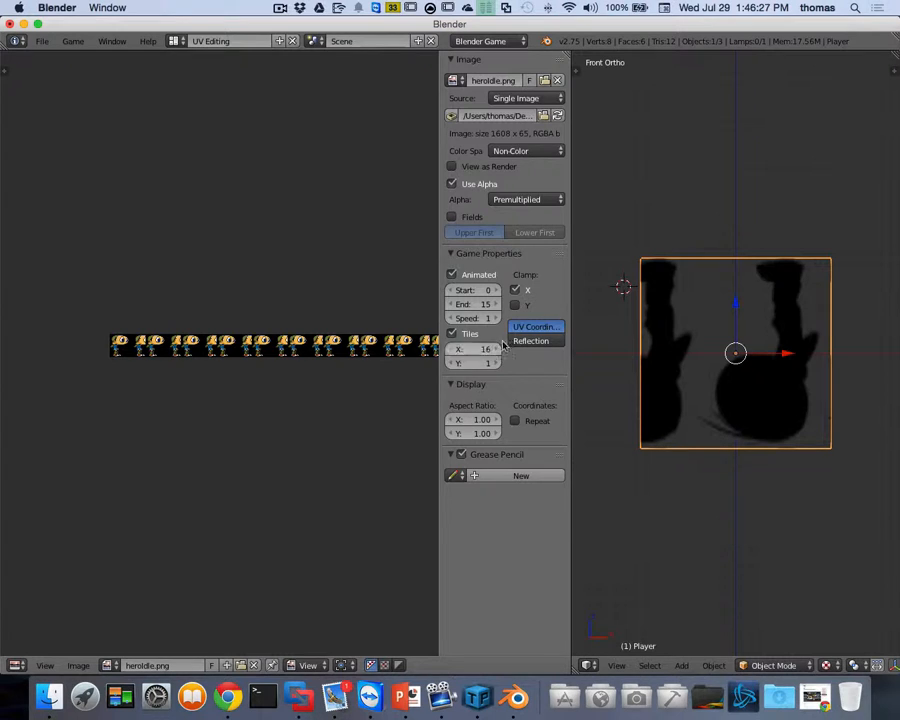
pyautogui.click(515, 293)
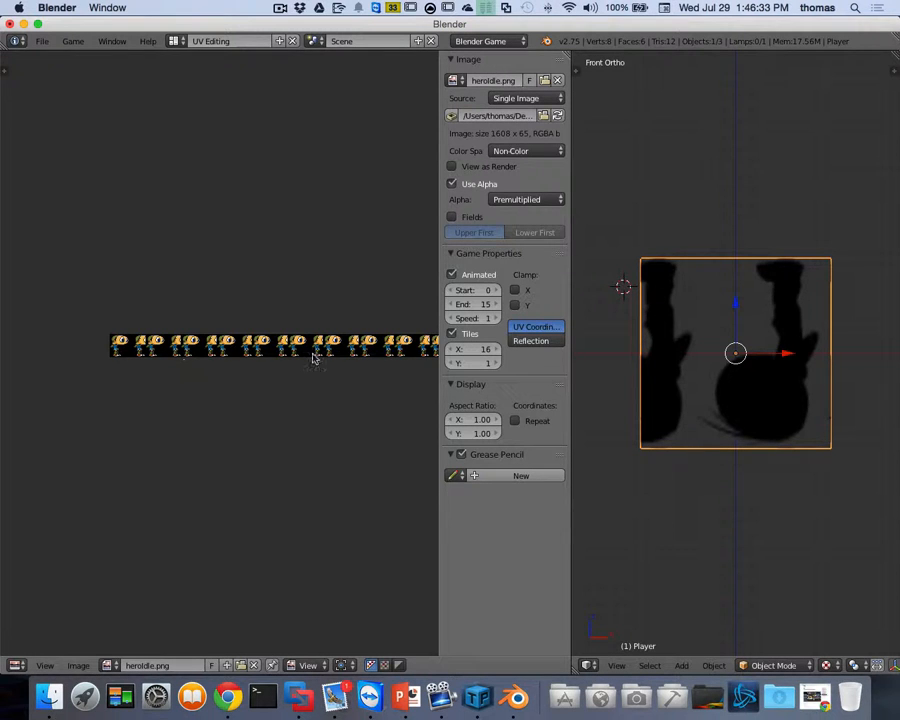
# Switch to TexturePacker and remove sprites idle0017.png through idle0024.png from the sprite sheet.
pyautogui.click(478, 668)
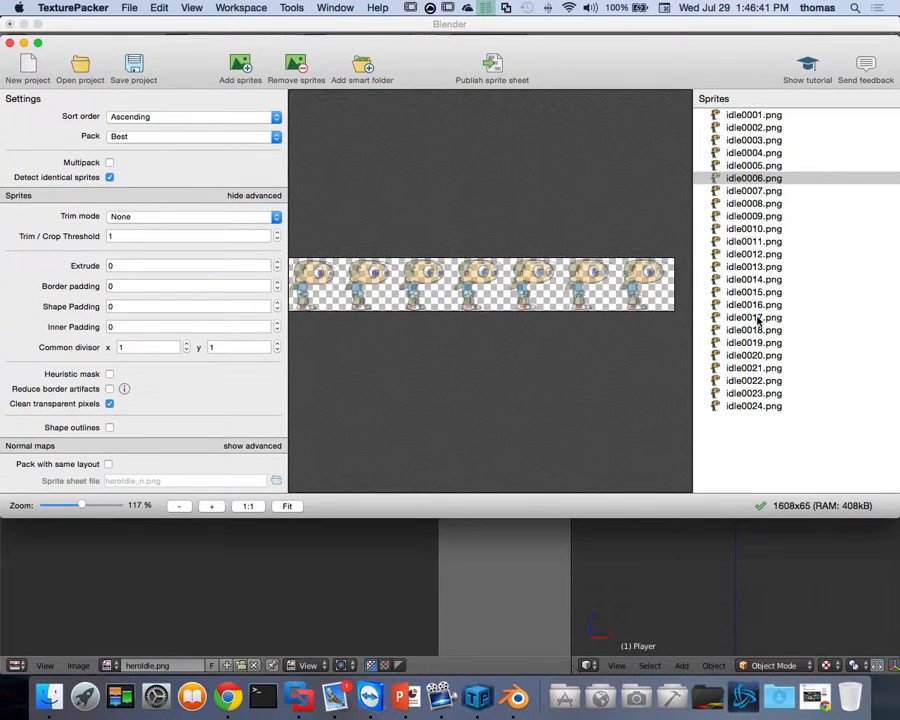
pyautogui.click(757, 318)
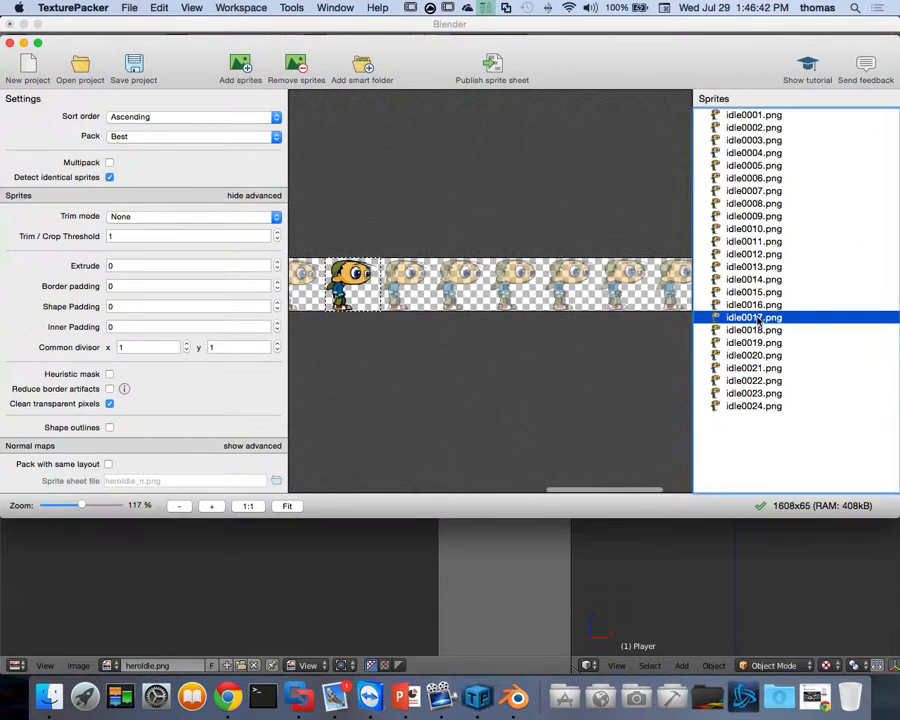
pyautogui.keyDown('shift'); pyautogui.click(760, 408); pyautogui.keyUp('shift')
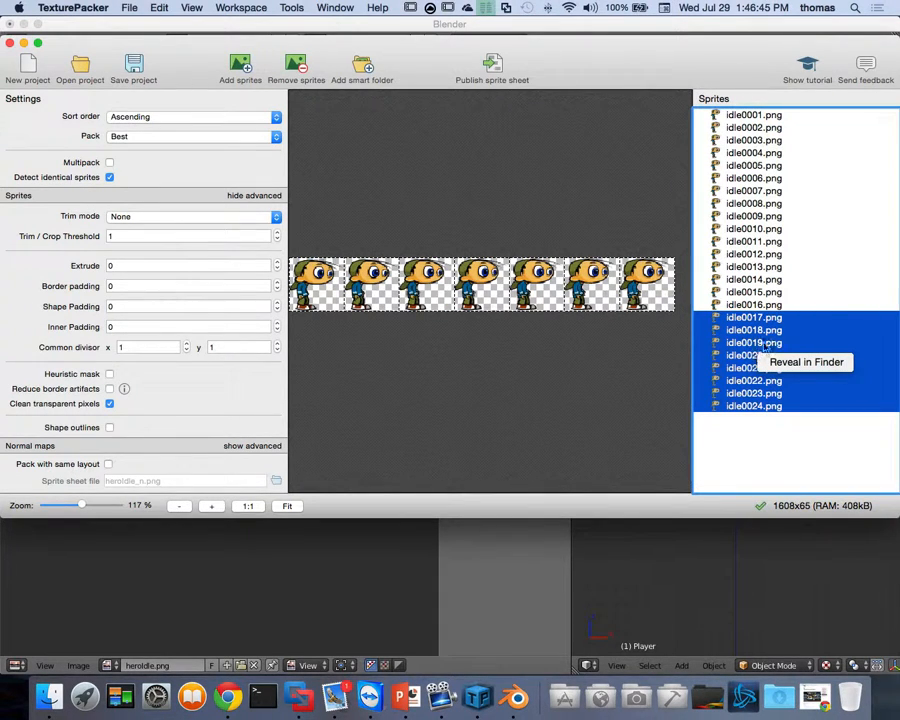
pyautogui.press('Delete')
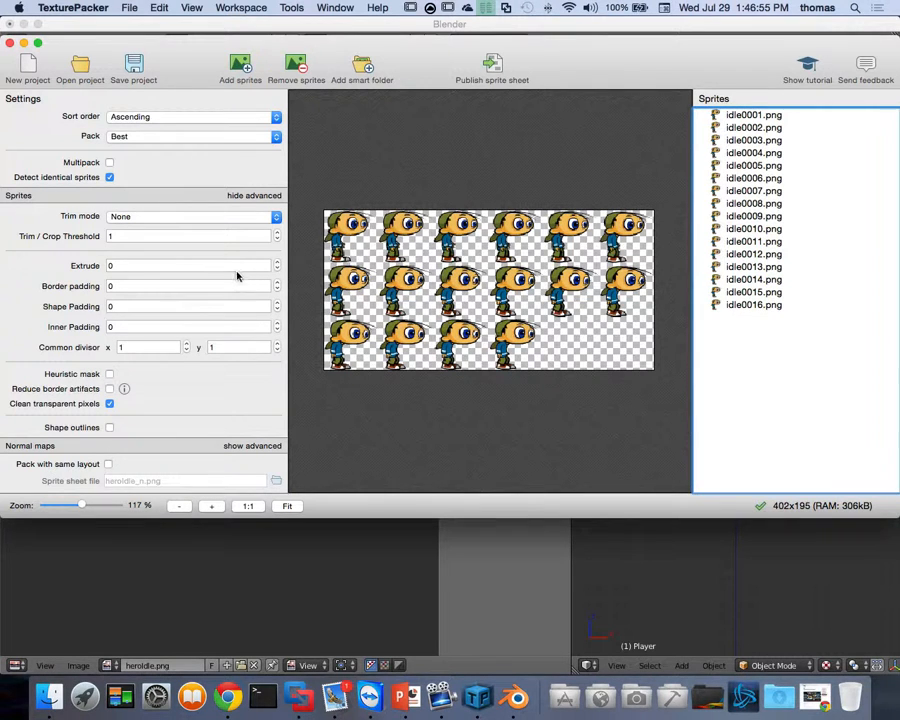
# Check the size of the idle0001.png sprite and set the sheet's maximum height to 67 to pack the sprites in one row.
pyautogui.scroll(10, 220, 281)
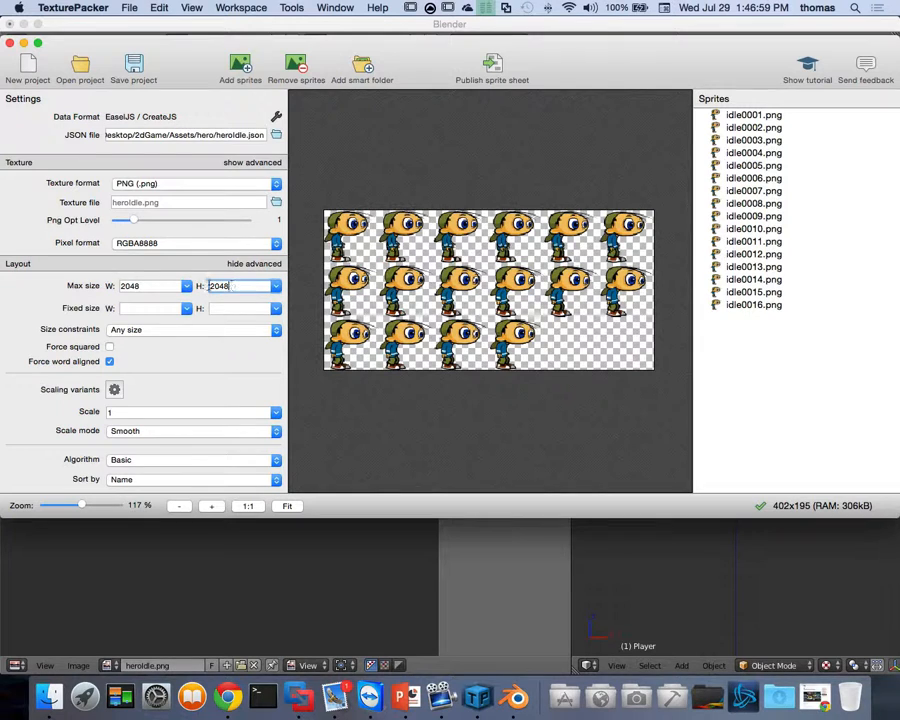
pyautogui.click(343, 243)
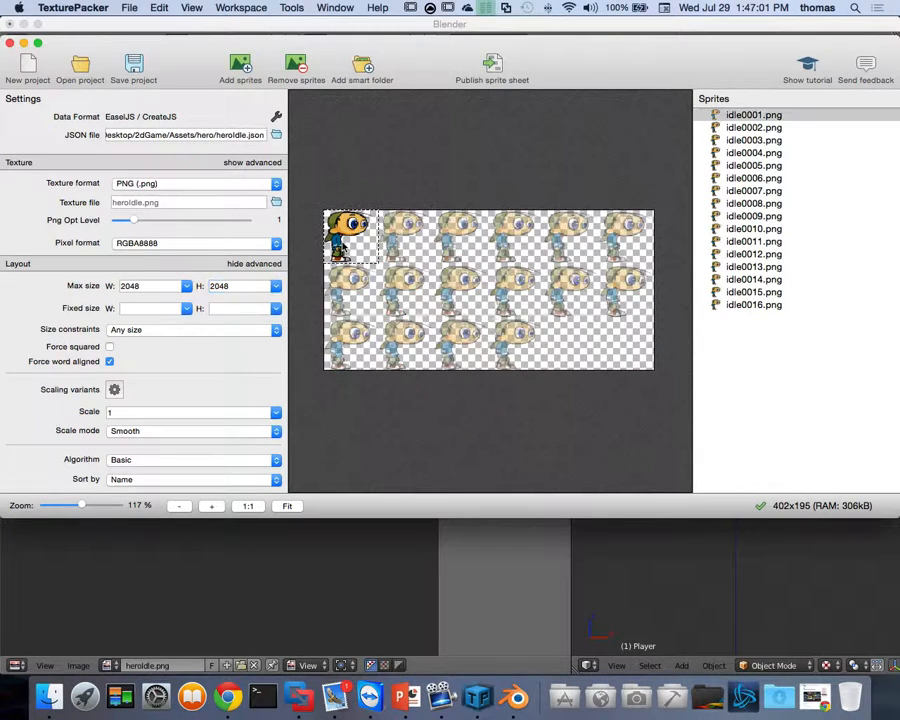
pyautogui.moveTo(348, 240)
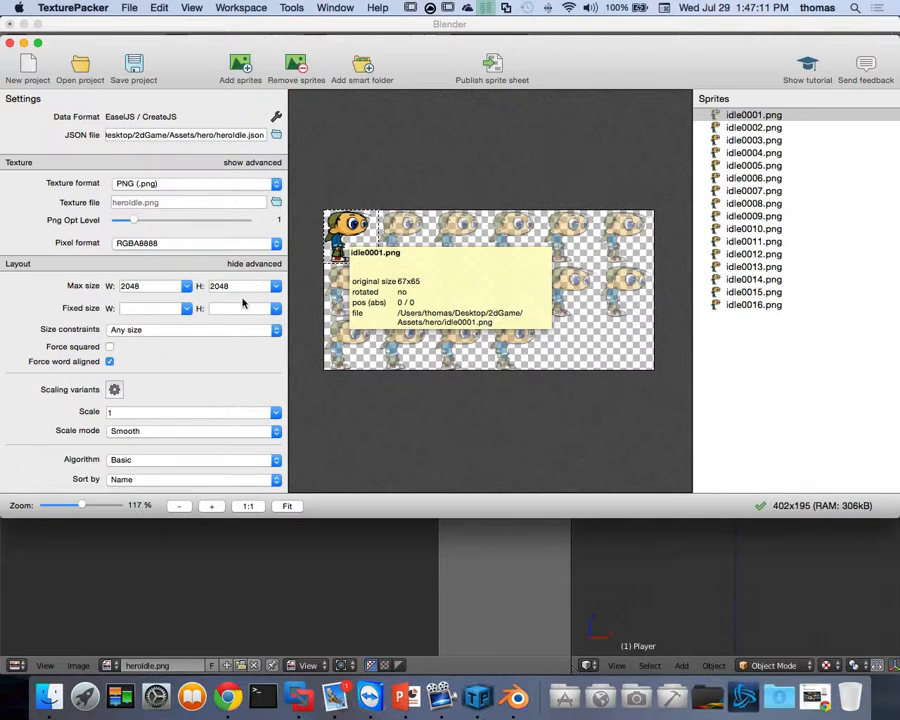
pyautogui.moveTo(247, 288); pyautogui.dragTo(122, 284)
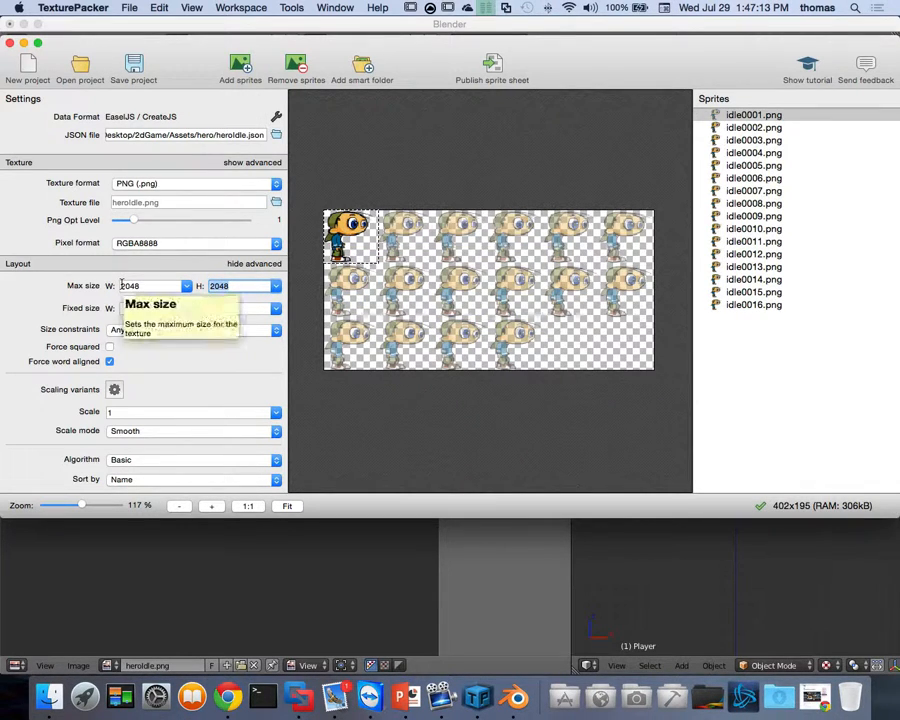
pyautogui.write('67')
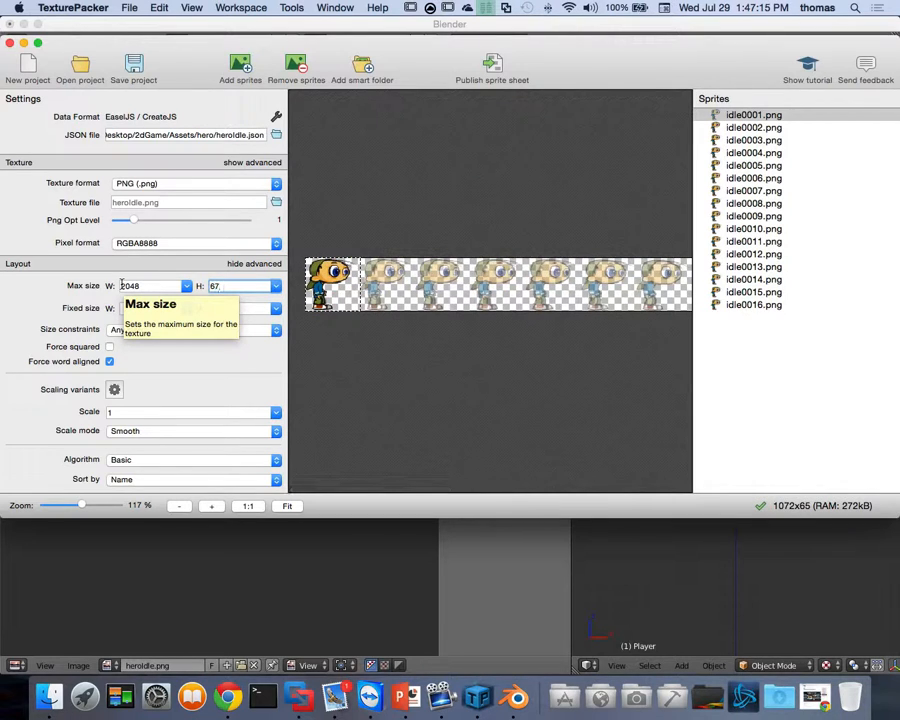
pyautogui.click(350, 362)
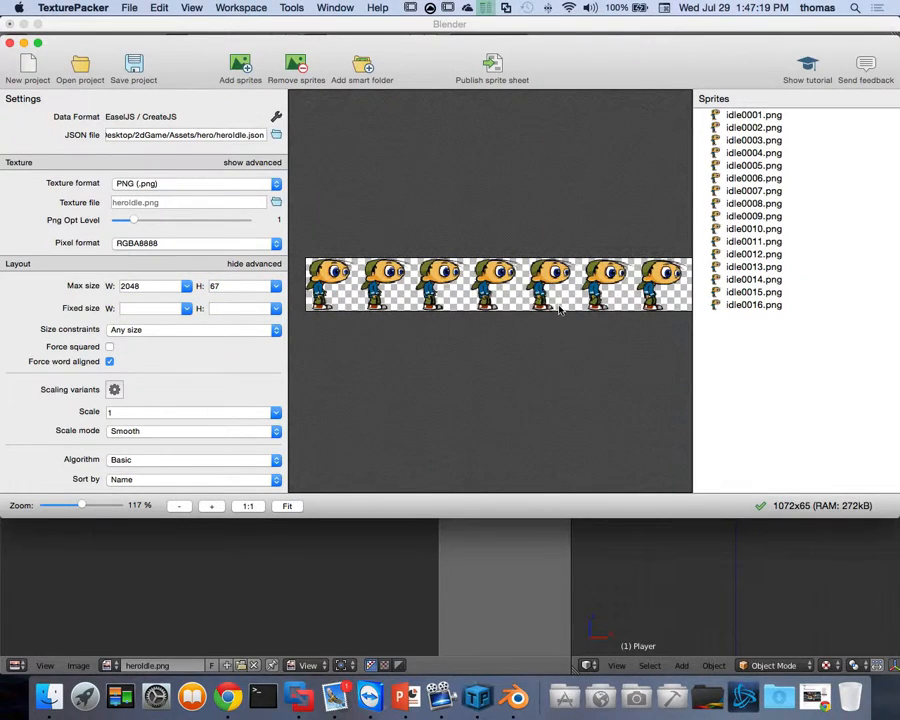
# Look along the packed sprite row, publish the sprite sheet and dismiss the publishing report.
pyautogui.hscroll(2, 560, 310)
pyautogui.hscroll(-2, 650, 275)
pyautogui.click(495, 70)
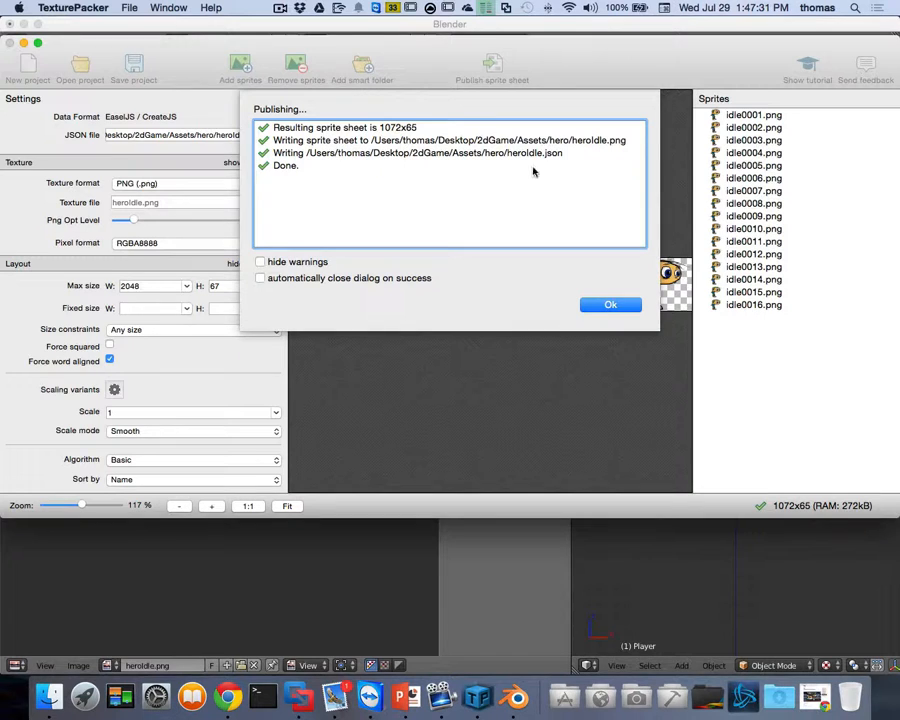
pyautogui.click(608, 303)
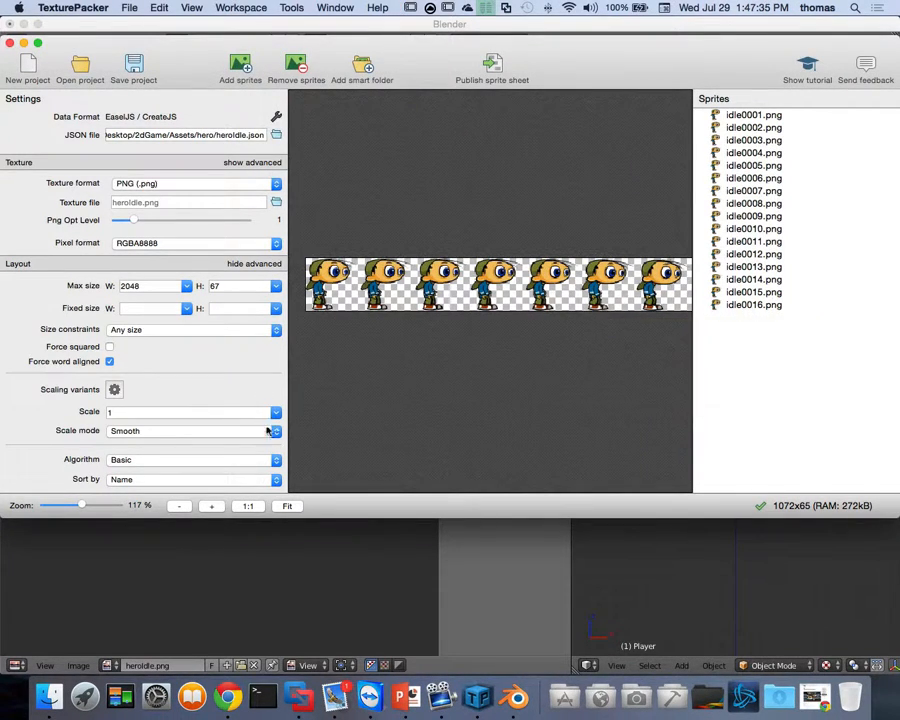
# Switch back to Blender and unlink the old heroIdle.png image from the image editor.
pyautogui.click(283, 542)
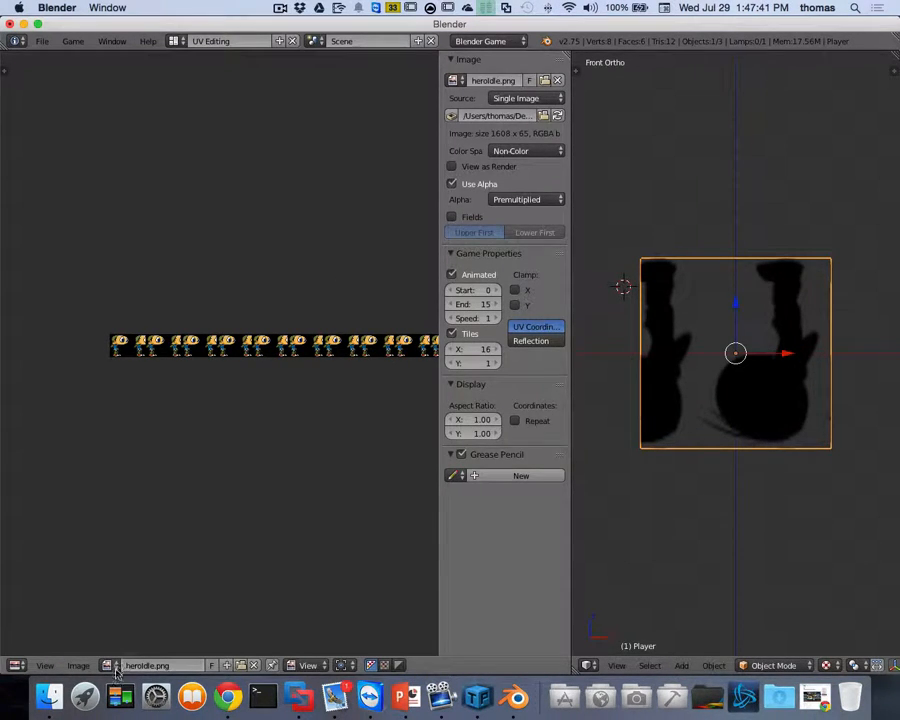
pyautogui.click(256, 666)
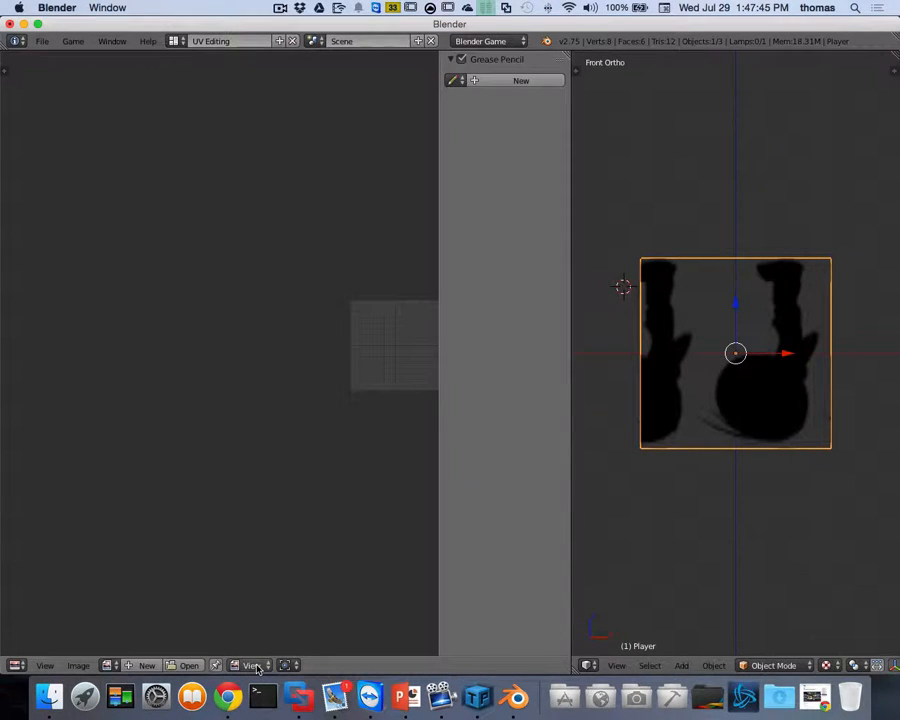
pyautogui.click(107, 665)
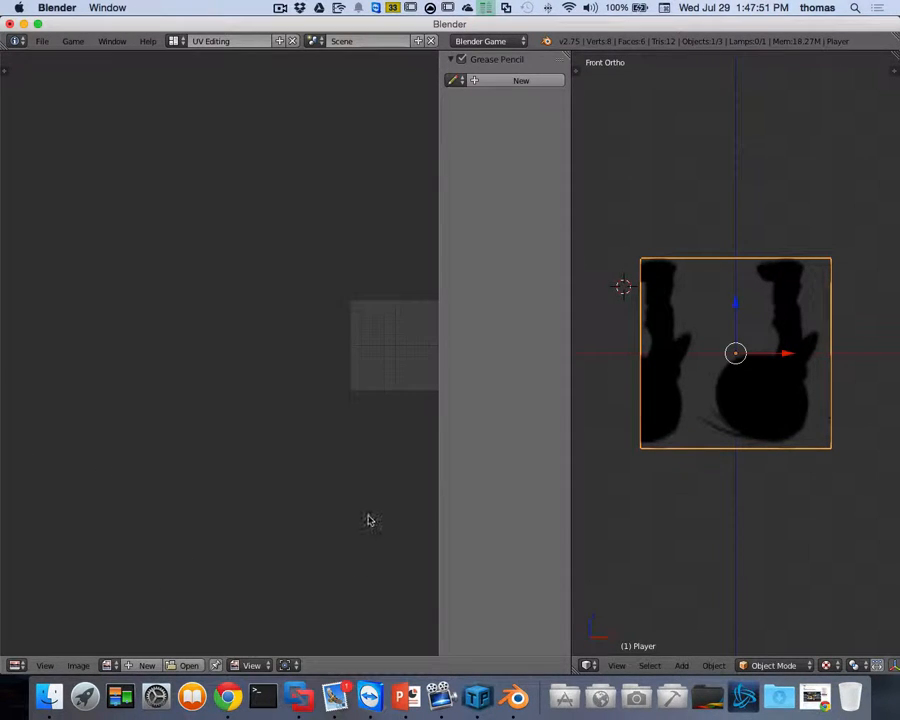
# Open the republished heroIdle.png from the Desktop/2dGame/Assets/hero folder in the image editor.
pyautogui.click(188, 667)
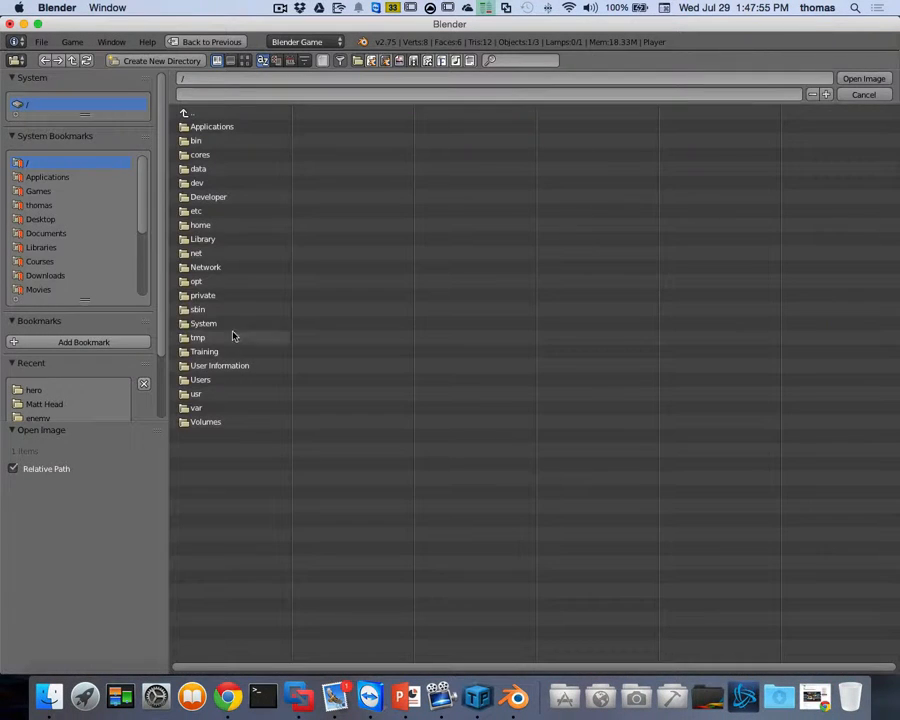
pyautogui.click(33, 221)
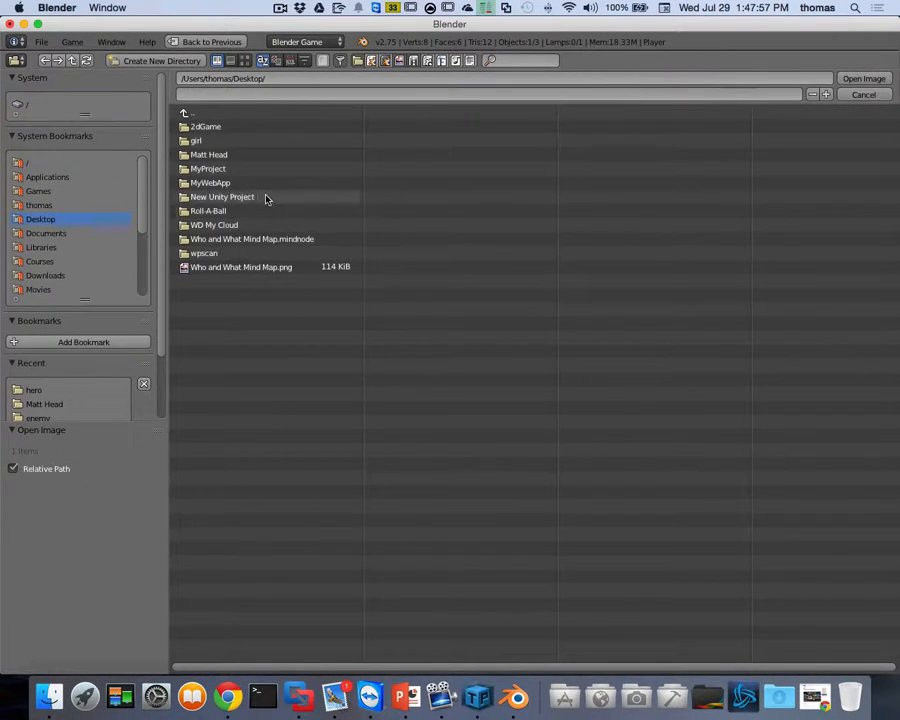
pyautogui.click(203, 127)
pyautogui.click(205, 127)
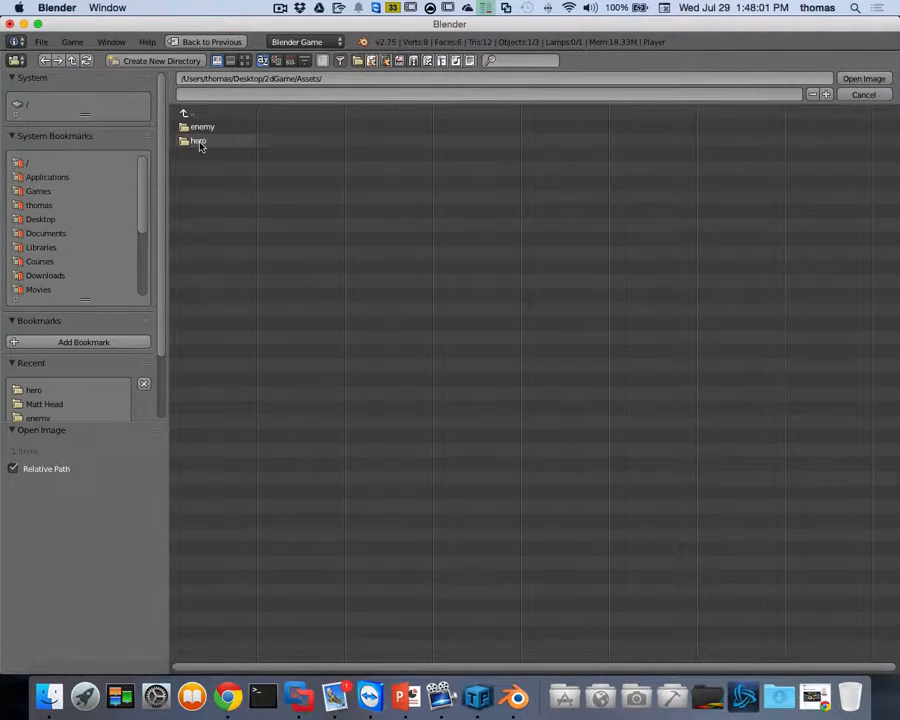
pyautogui.click(200, 143)
pyautogui.click(222, 129)
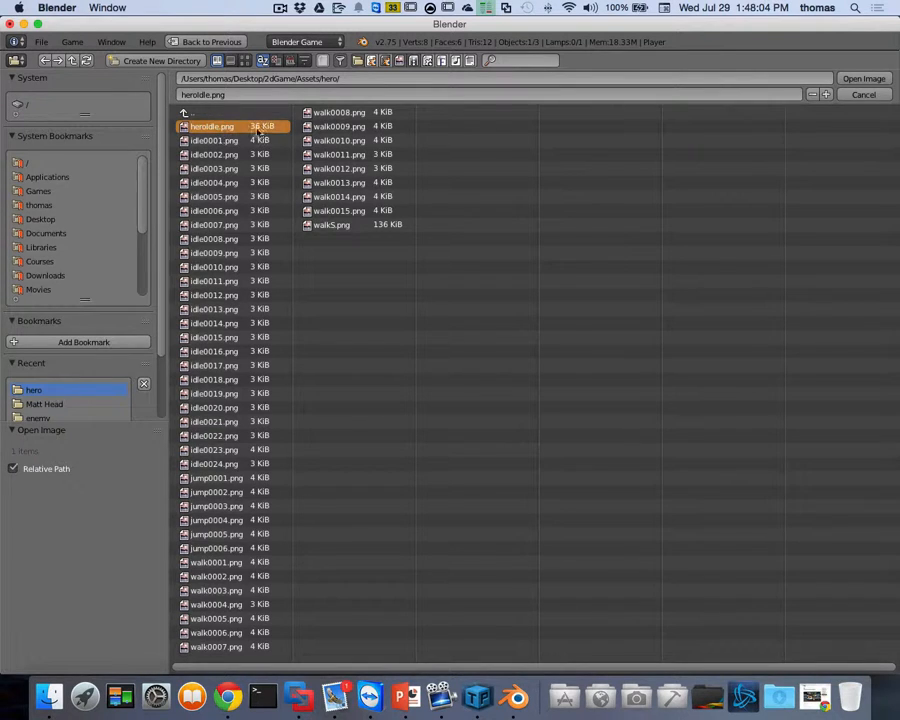
pyautogui.click(863, 79)
pyautogui.hscroll(8, 324, 348)
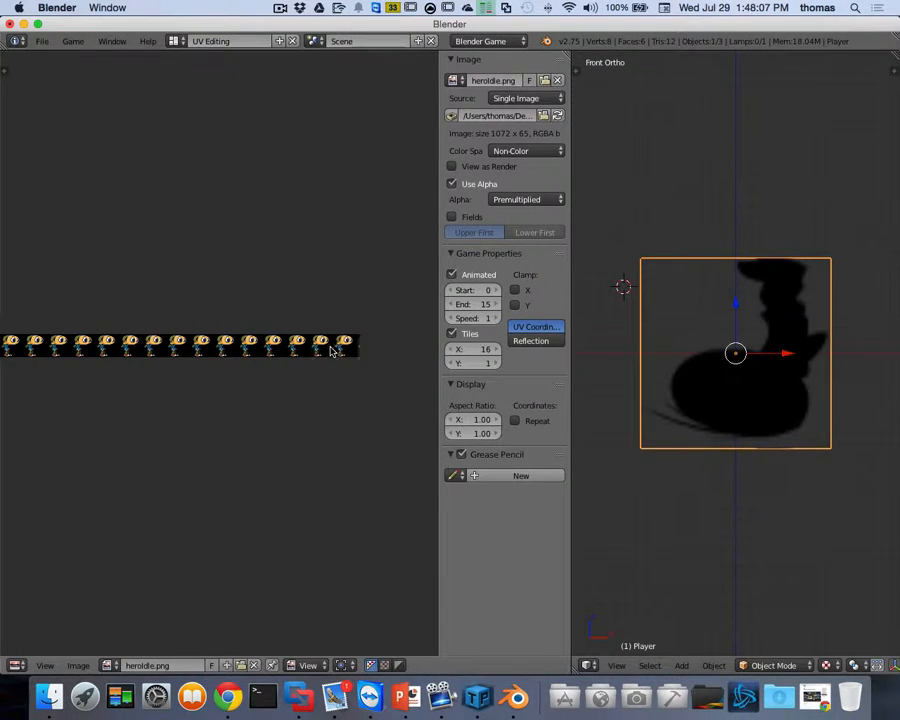
# Look over the heroIdle.png sprite sheet and switch the screen layout to Default.
pyautogui.hscroll(-5, 307, 365)
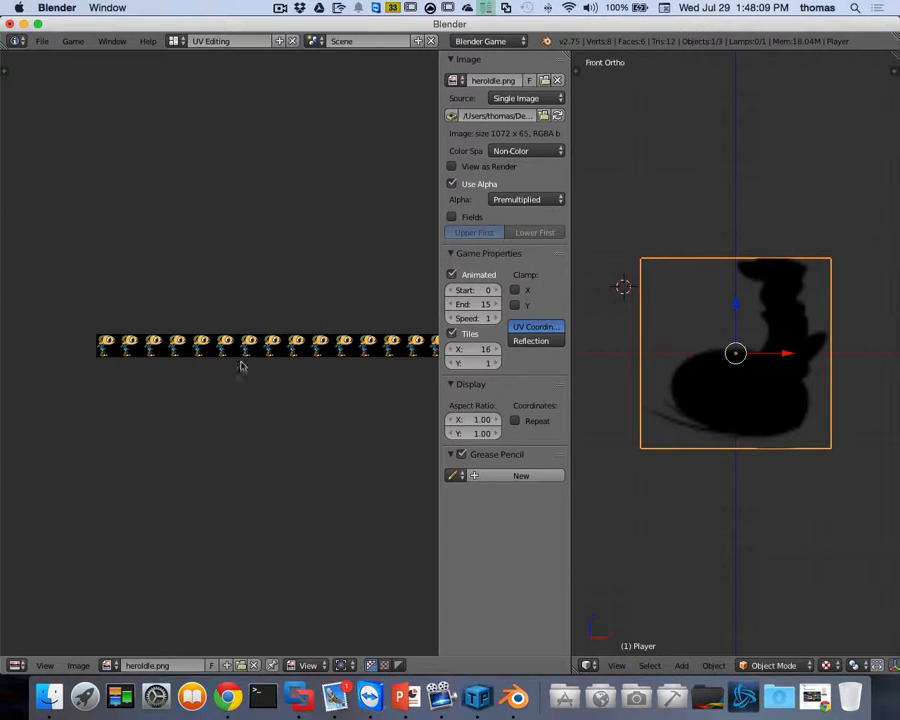
pyautogui.hscroll(3, 191, 362)
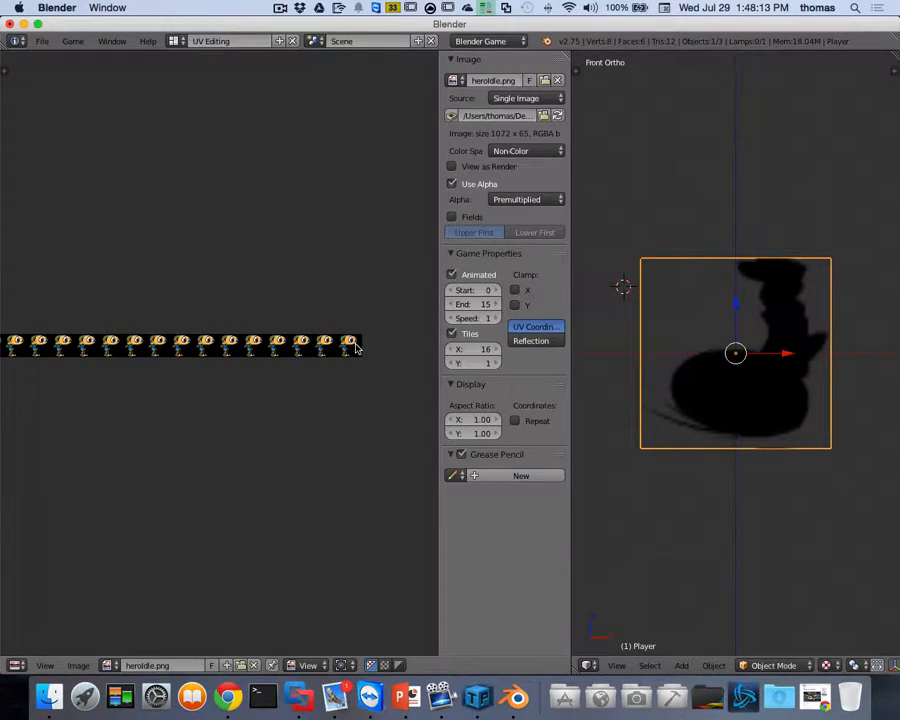
pyautogui.click(174, 41)
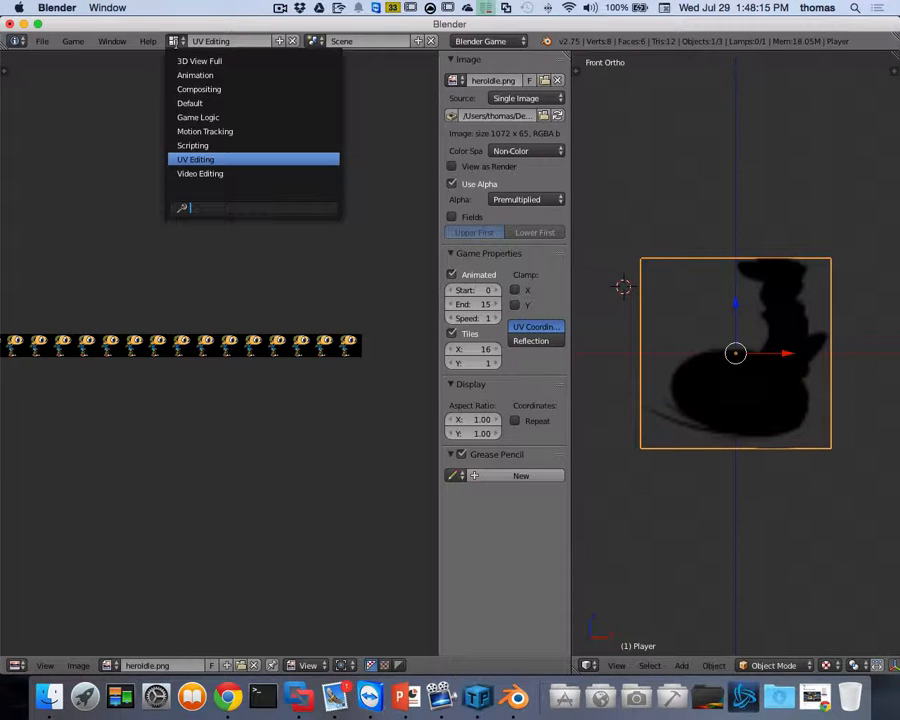
pyautogui.click(199, 103)
# Open heroIdle.png from the Assets/hero folder as the image of the Player's Tex texture.
pyautogui.scroll(-5, 505, 370)
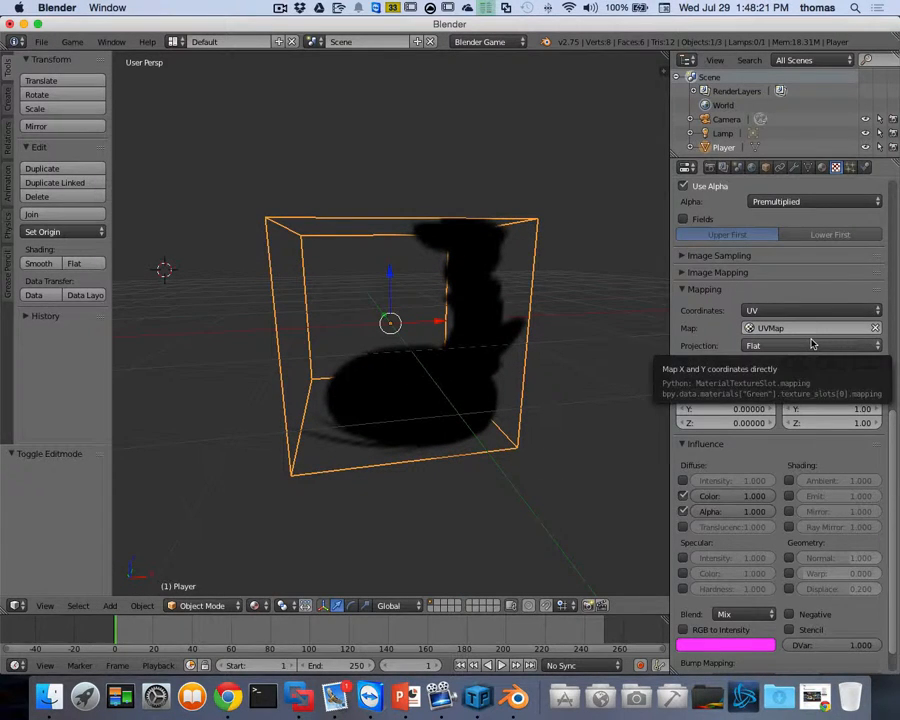
pyautogui.scroll(5, 805, 355)
pyautogui.scroll(5, 805, 355)
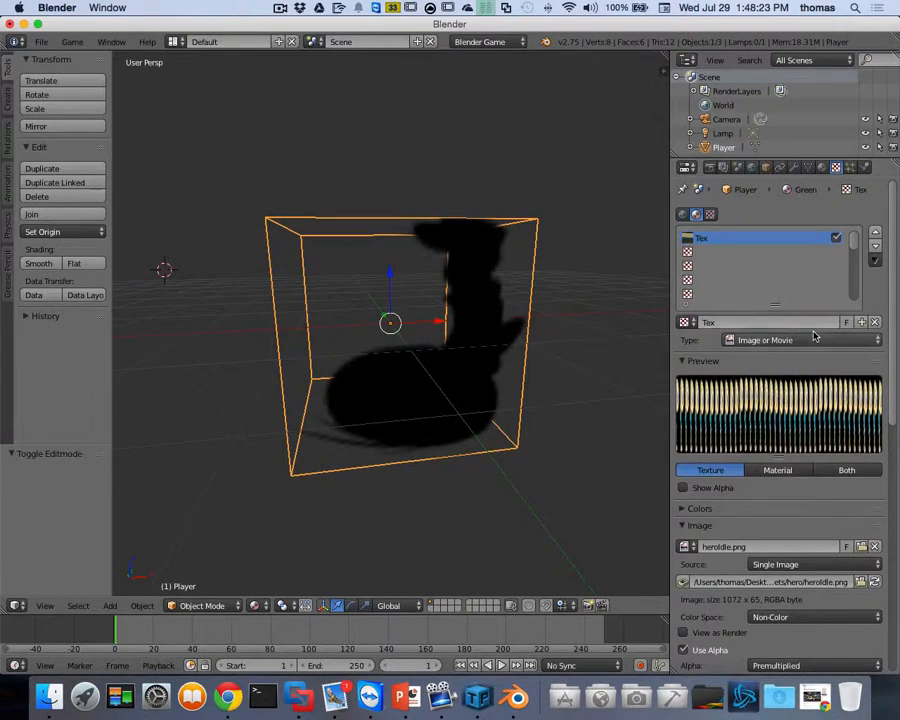
pyautogui.scroll(-2, 829, 453)
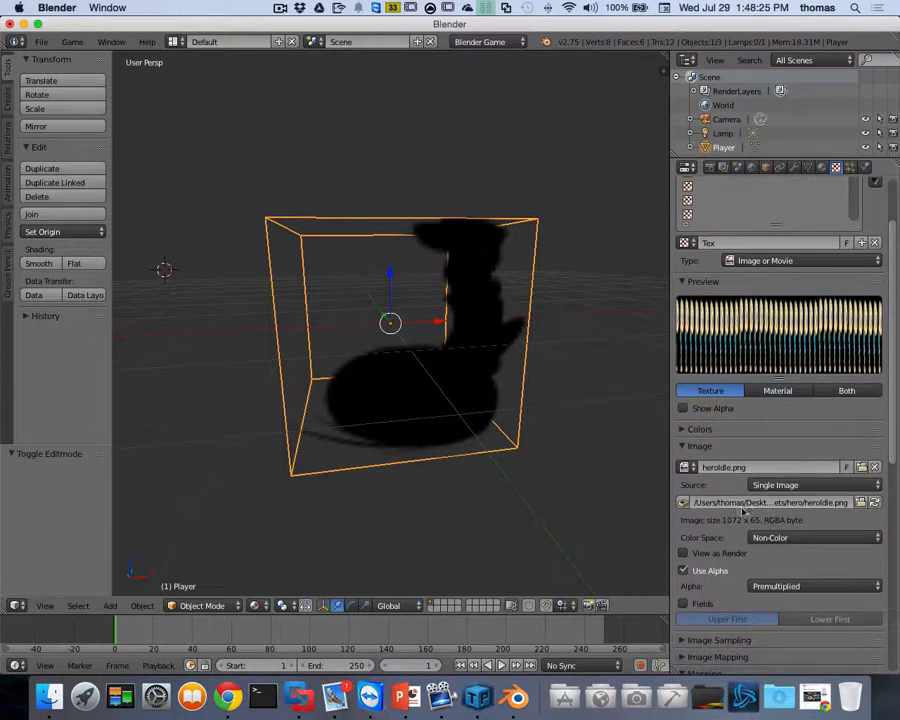
pyautogui.scroll(-2, 860, 460)
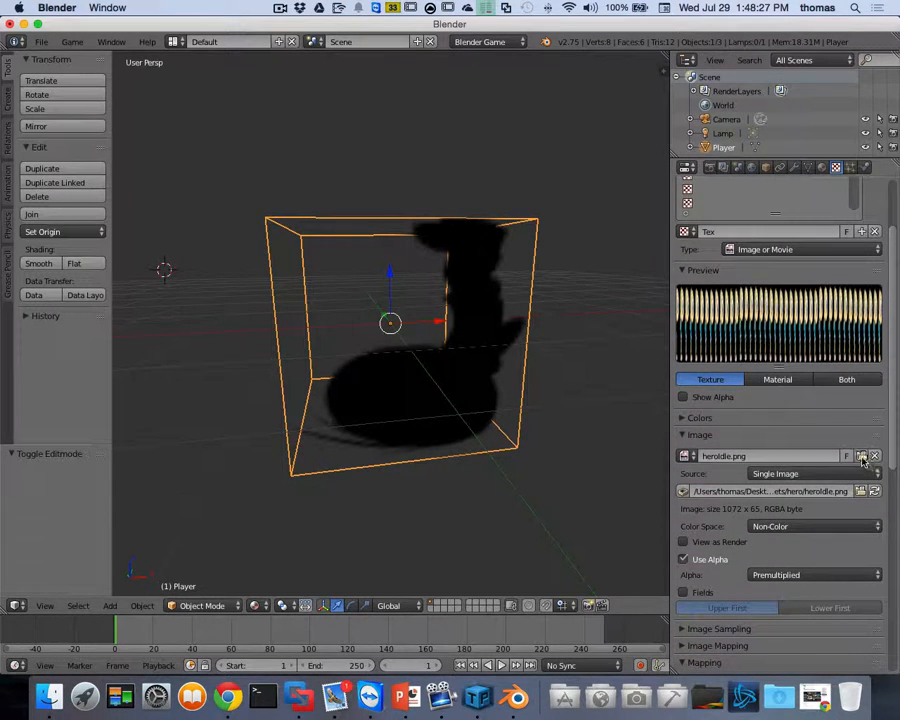
pyautogui.click(862, 460)
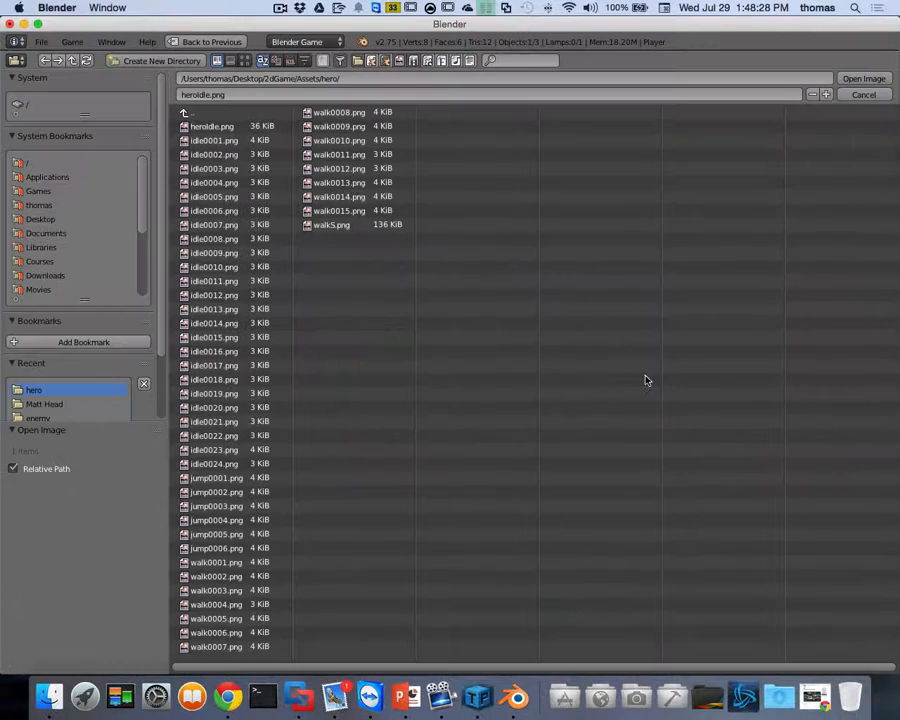
pyautogui.click(215, 127)
pyautogui.click(863, 78)
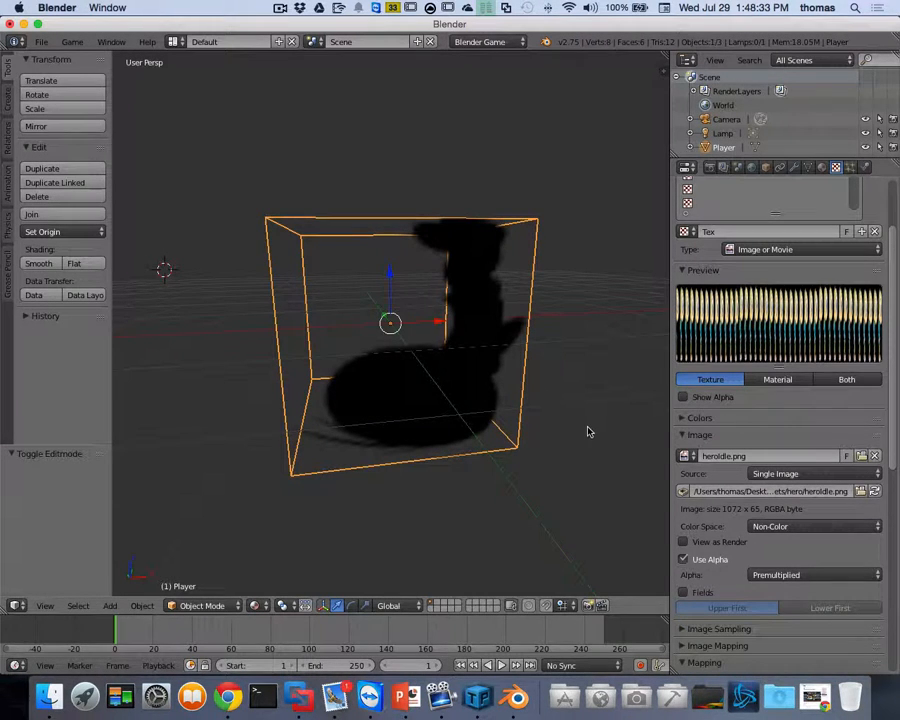
# Examine the texture's mapping and influence settings and how the sprite appears on each side of the Player cube.
pyautogui.scroll(-7, 848, 476)
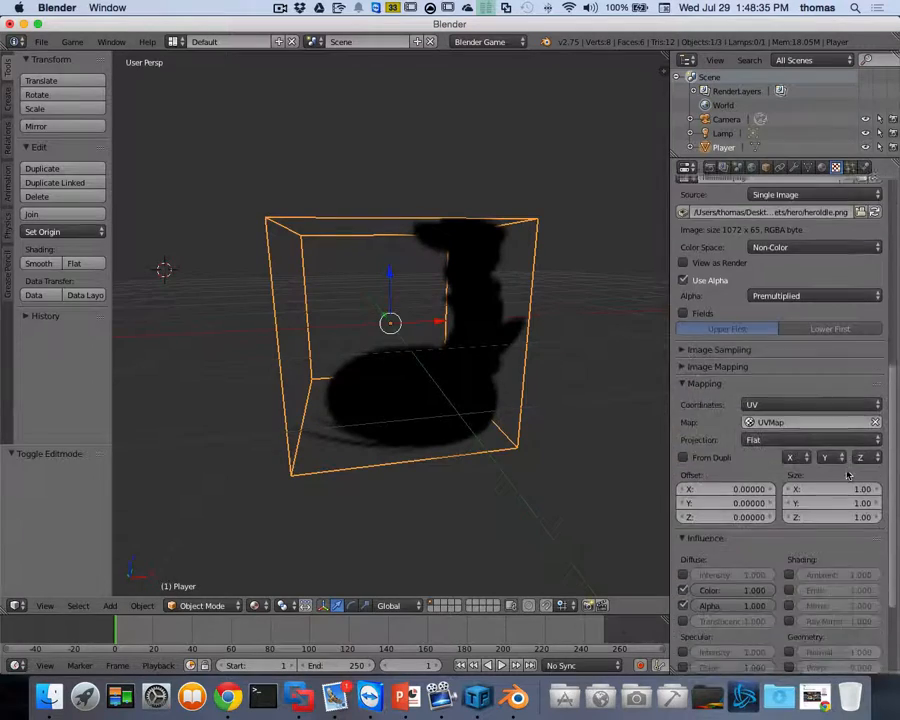
pyautogui.scroll(-1, 848, 476)
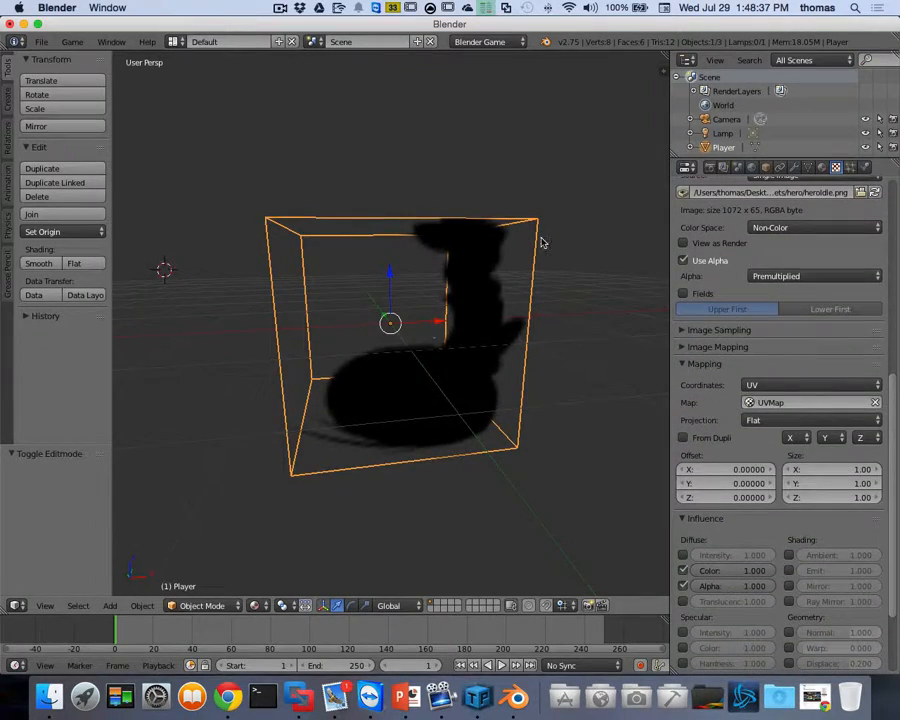
pyautogui.hscroll(-10, 542, 242)
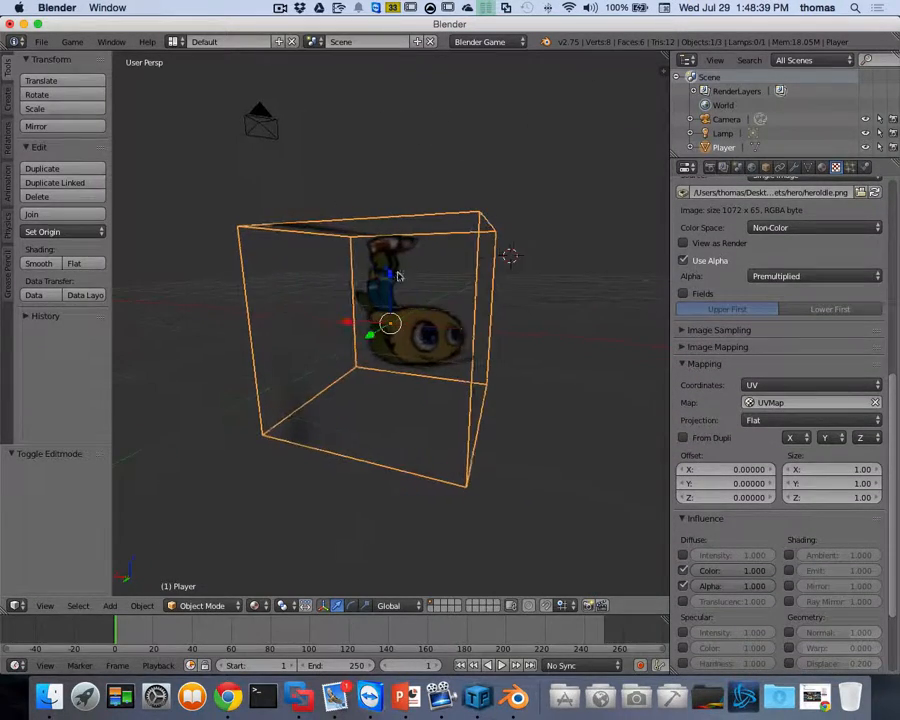
pyautogui.hscroll(-1, 398, 276)
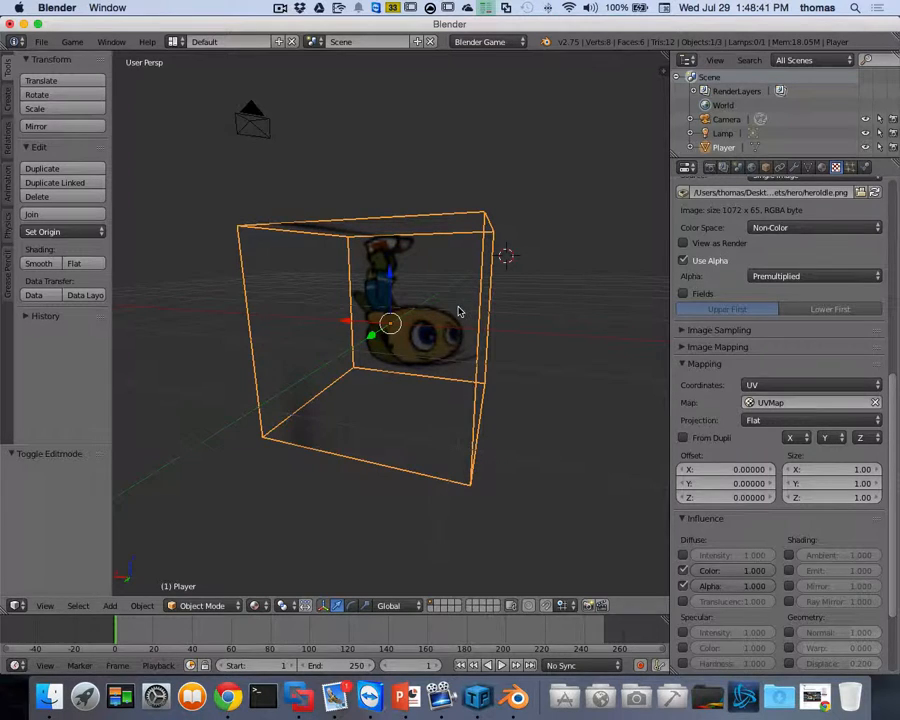
pyautogui.hscroll(-10, 466, 321)
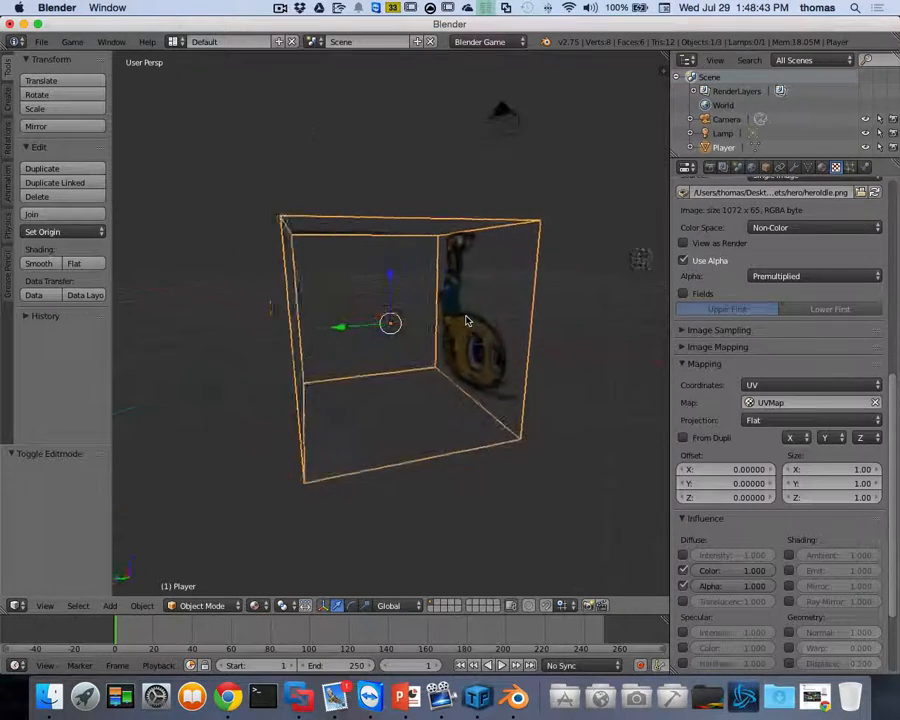
pyautogui.hscroll(-10, 466, 321)
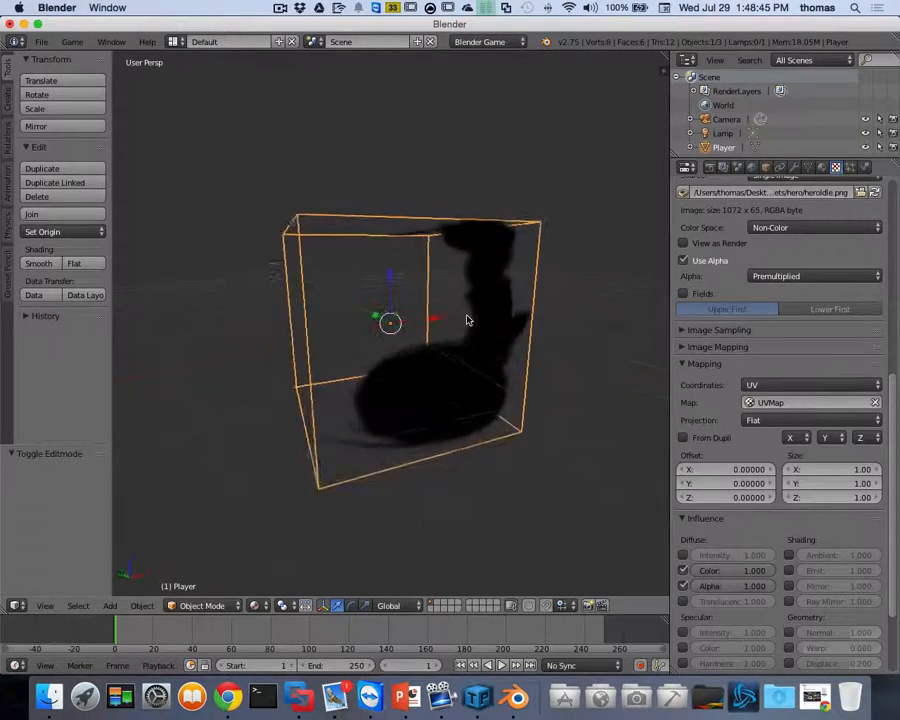
pyautogui.hscroll(-5, 468, 320)
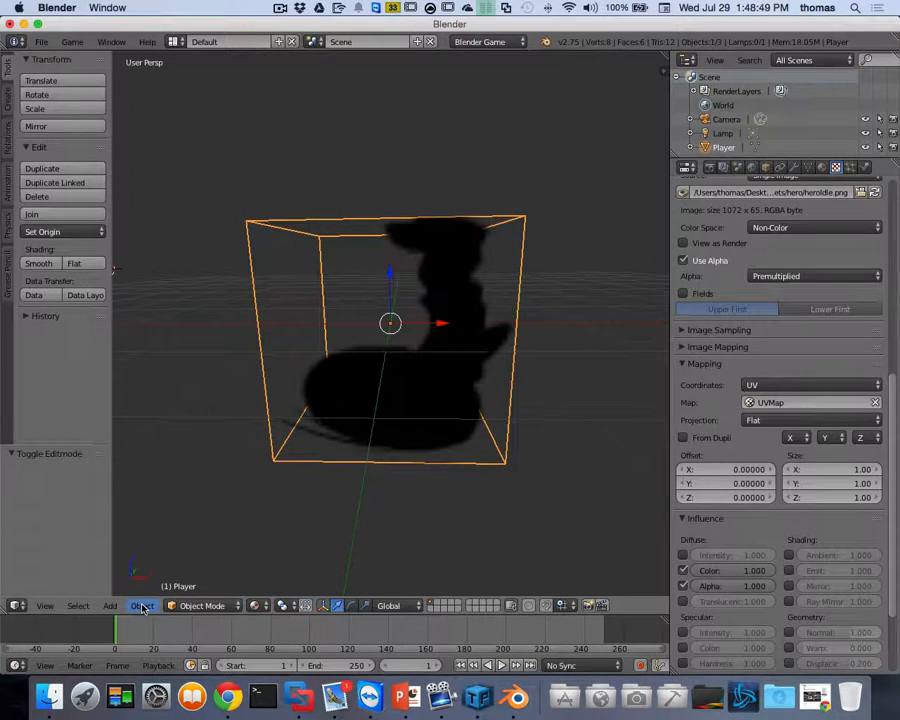
# Flip the normals of the Player cube's selected sprite face in Edit Mode and return to Object Mode.
pyautogui.press('Tab')
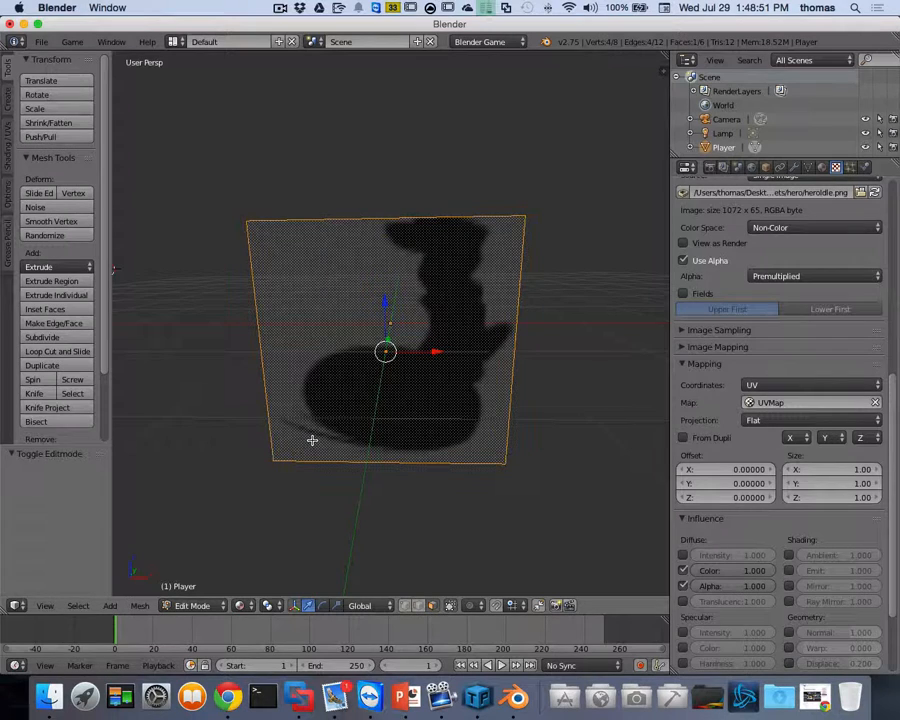
pyautogui.click(140, 605)
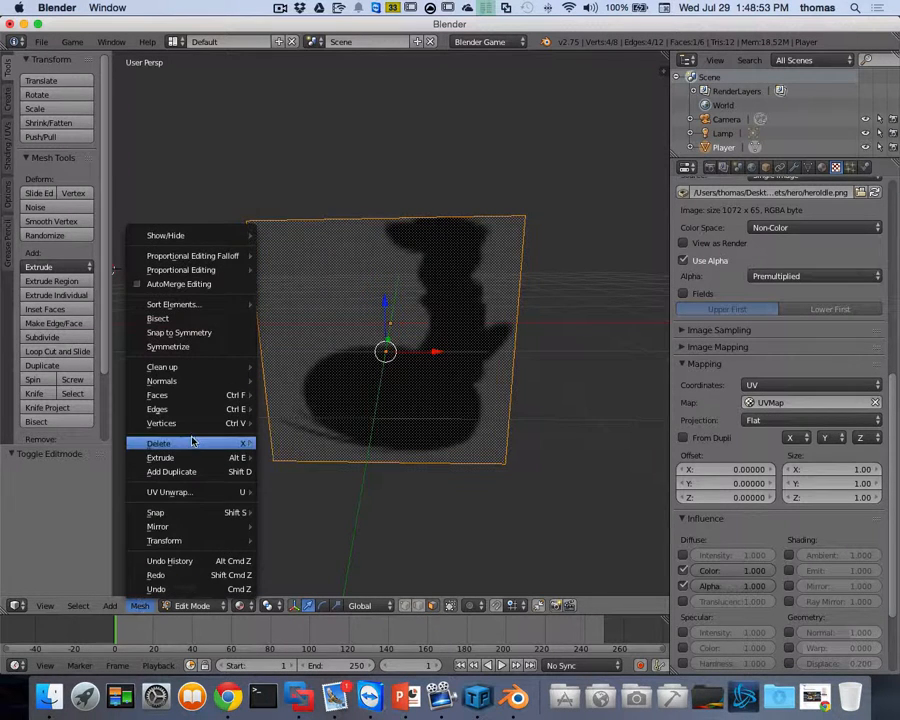
pyautogui.moveTo(191, 440)
pyautogui.moveTo(250, 380)
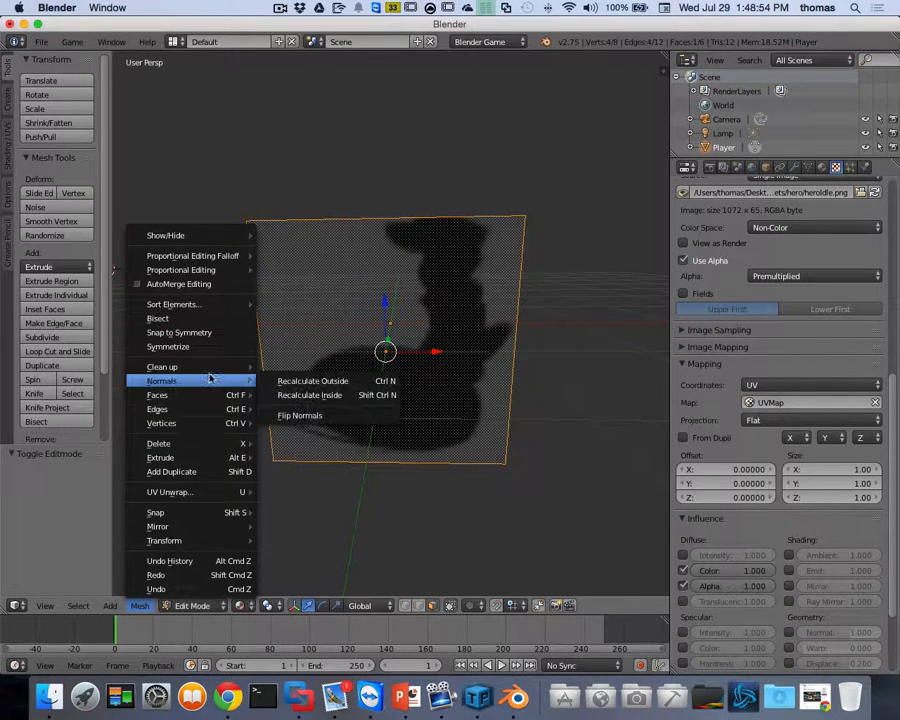
pyautogui.click(299, 412)
pyautogui.moveTo(470, 406); pyautogui.dragTo(483, 326, button='middle')
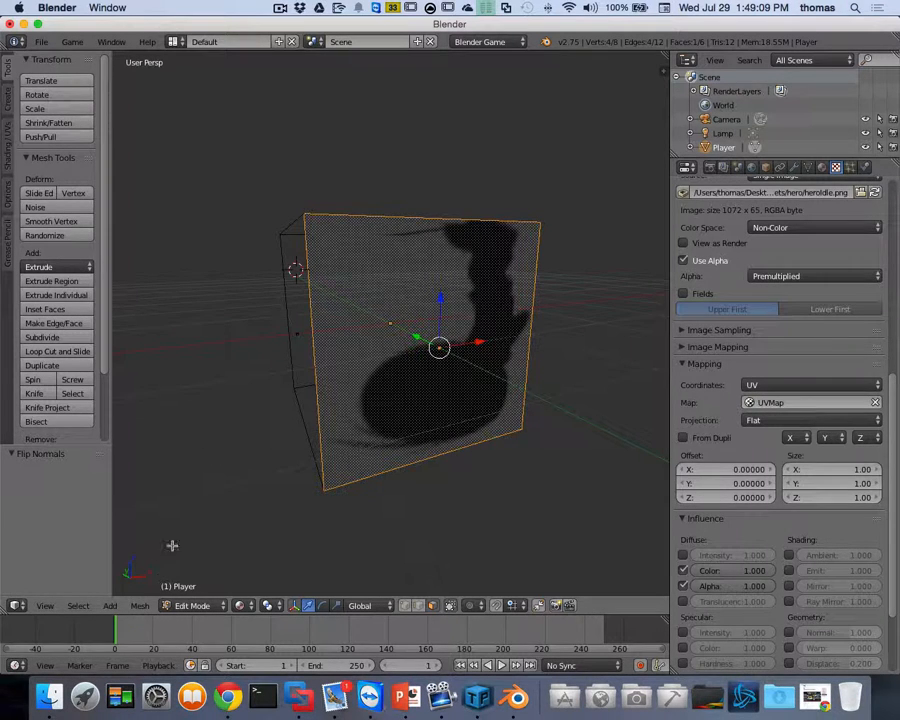
pyautogui.press('Tab')
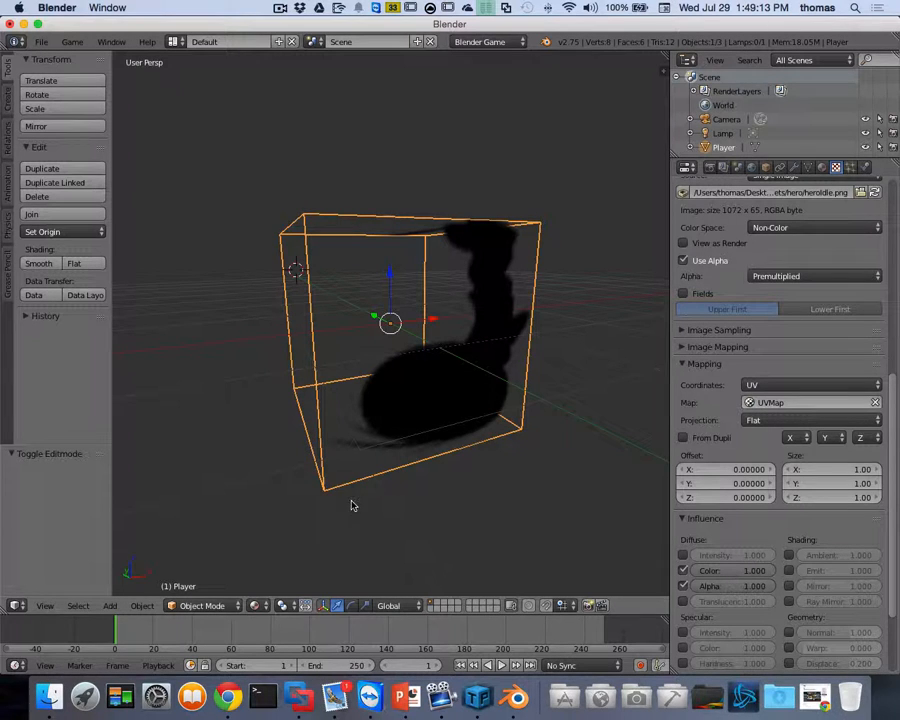
# Make the Player cube's Green material shadeless.
pyautogui.click(821, 167)
pyautogui.scroll(5, 829, 364)
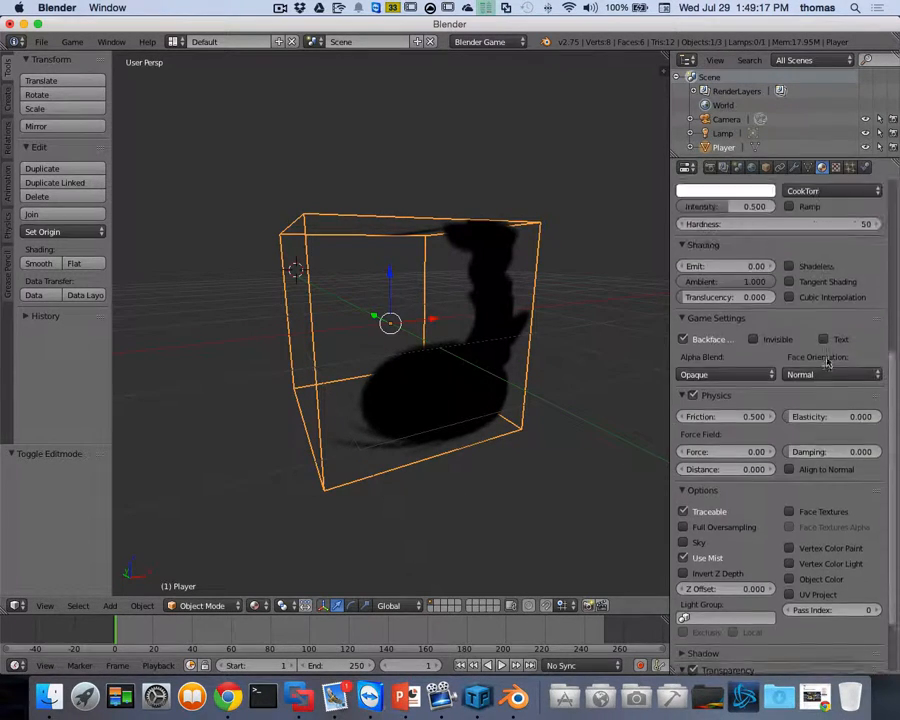
pyautogui.click(789, 346)
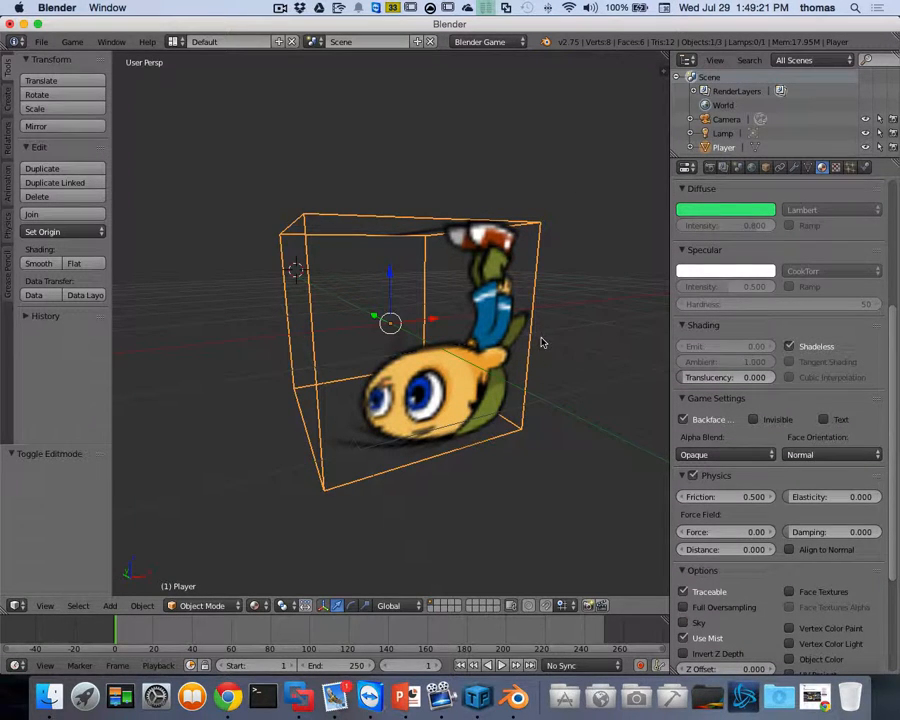
pyautogui.hotkey('ctrl', 'Left')
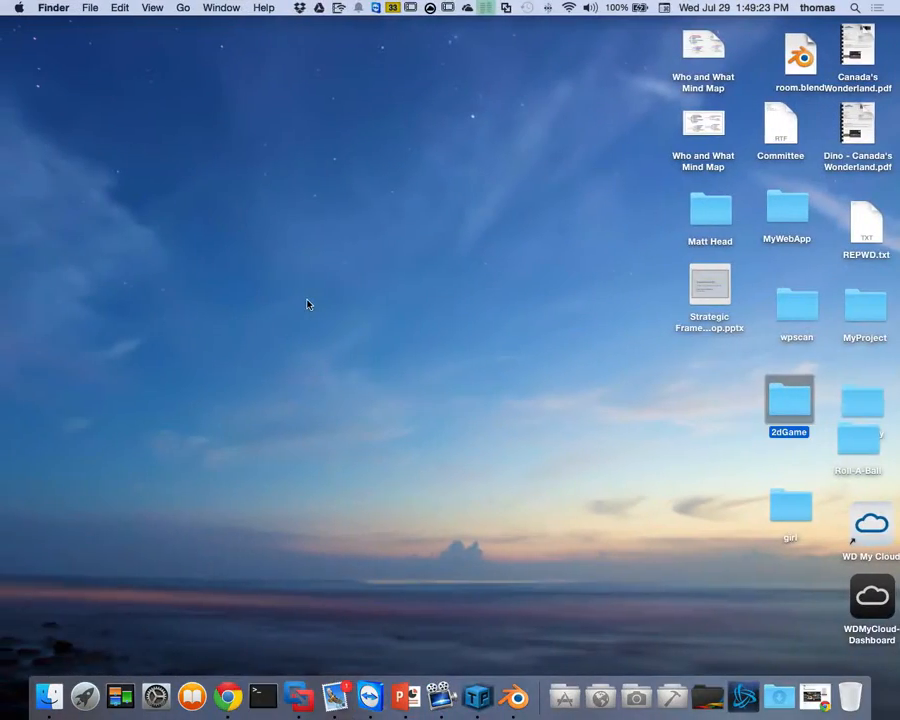
pyautogui.hotkey('ctrl', 'Right')
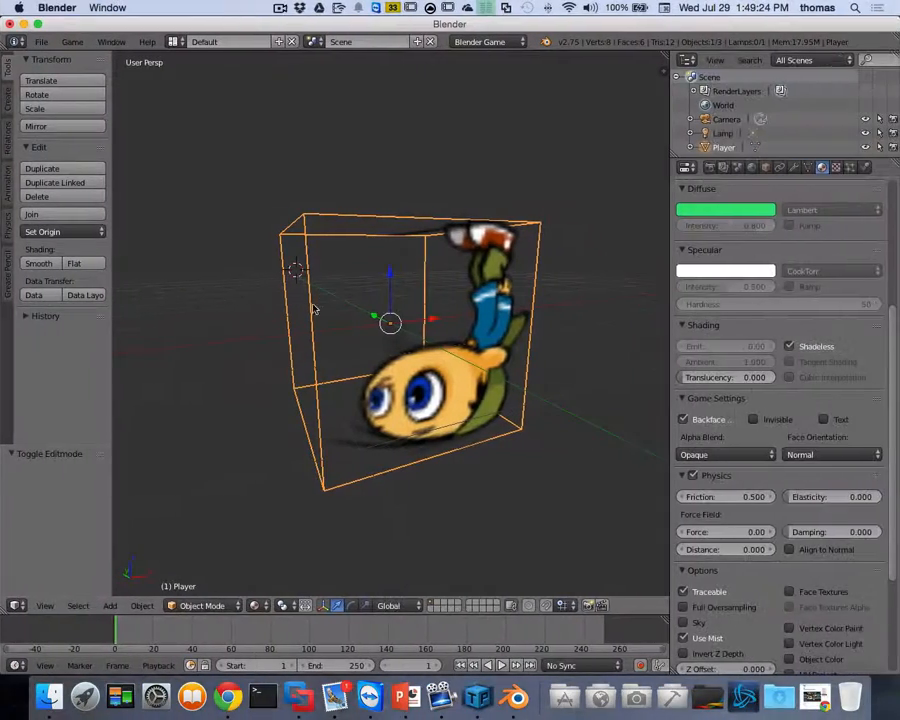
# Switch to the UV Editing layout and turn off Animated and Tiles in the game properties of heroIdle.png.
pyautogui.click(175, 42)
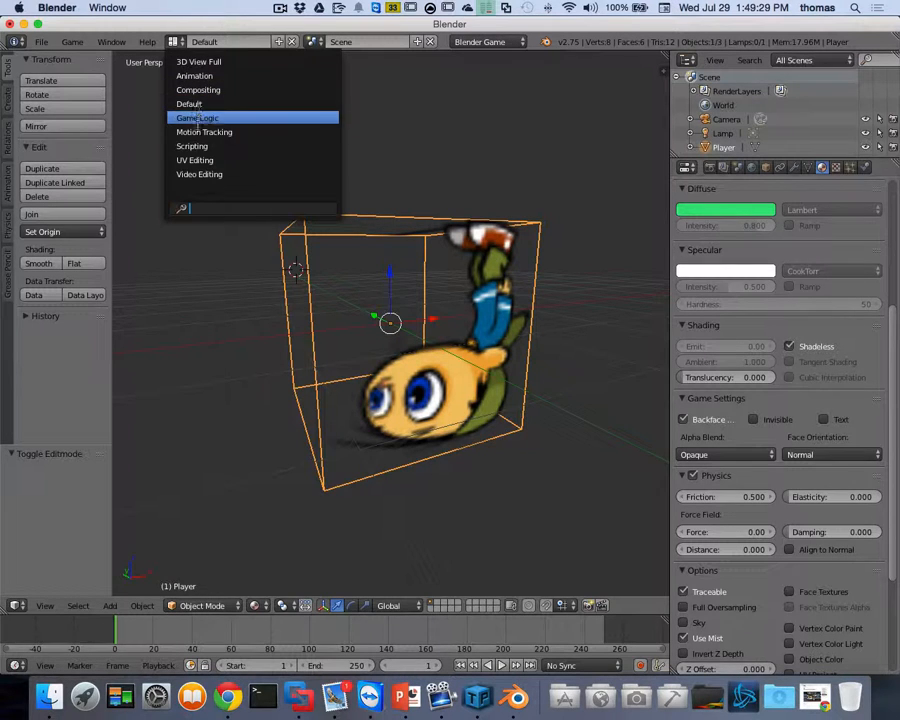
pyautogui.click(200, 162)
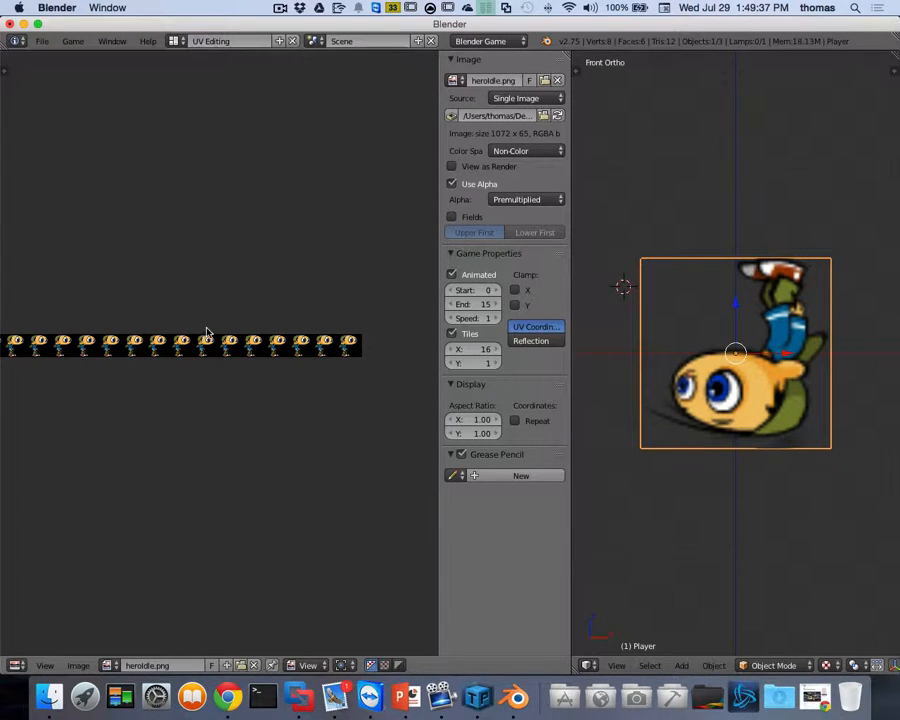
pyautogui.press('Home')
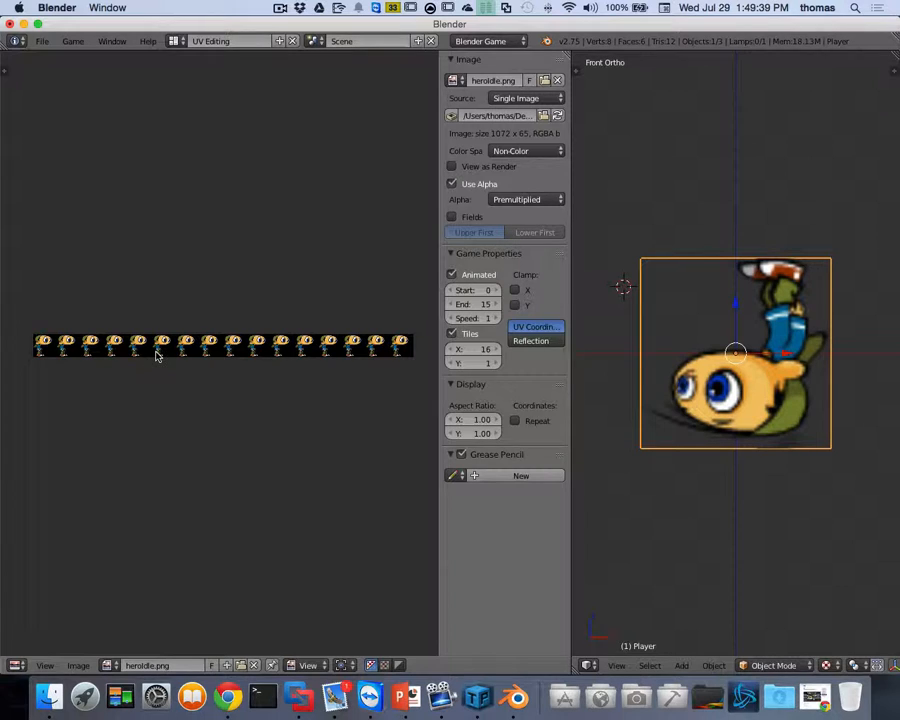
pyautogui.click(452, 275)
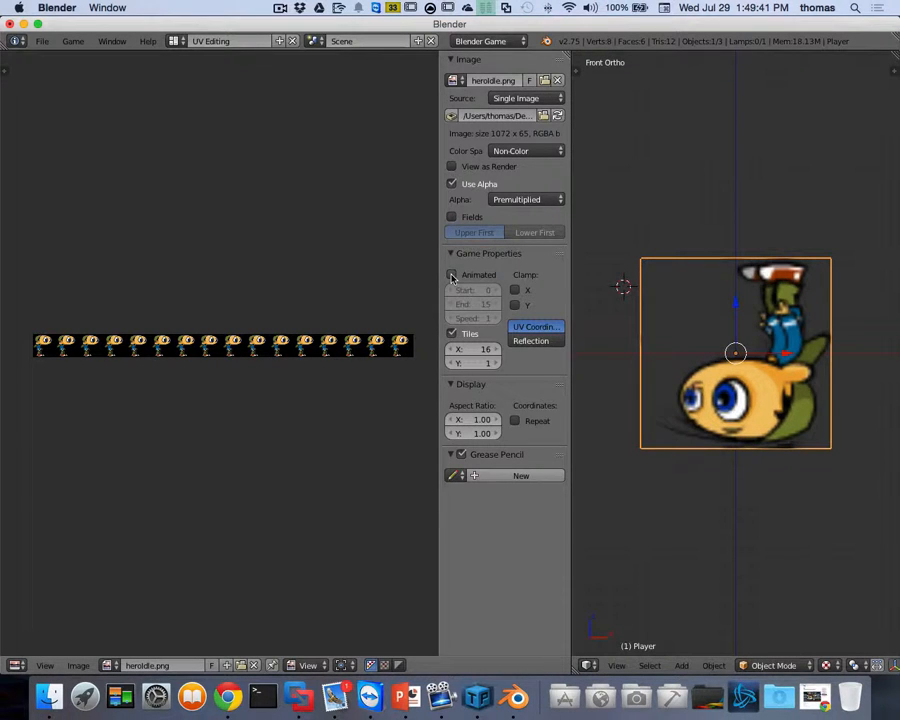
pyautogui.click(452, 185)
pyautogui.click(452, 185)
pyautogui.click(453, 335)
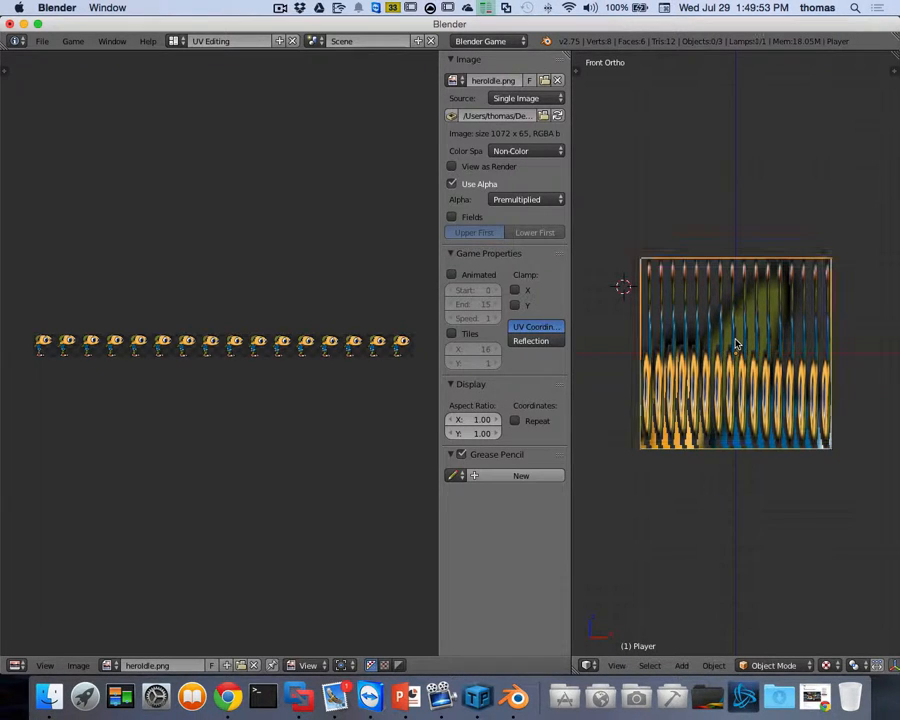
# Put the Player cube in Edit Mode with face selection active, keeping the sprite face selected.
pyautogui.moveTo(725, 303); pyautogui.dragTo(708, 350, button='middle')
pyautogui.hscroll(-10, 708, 350)
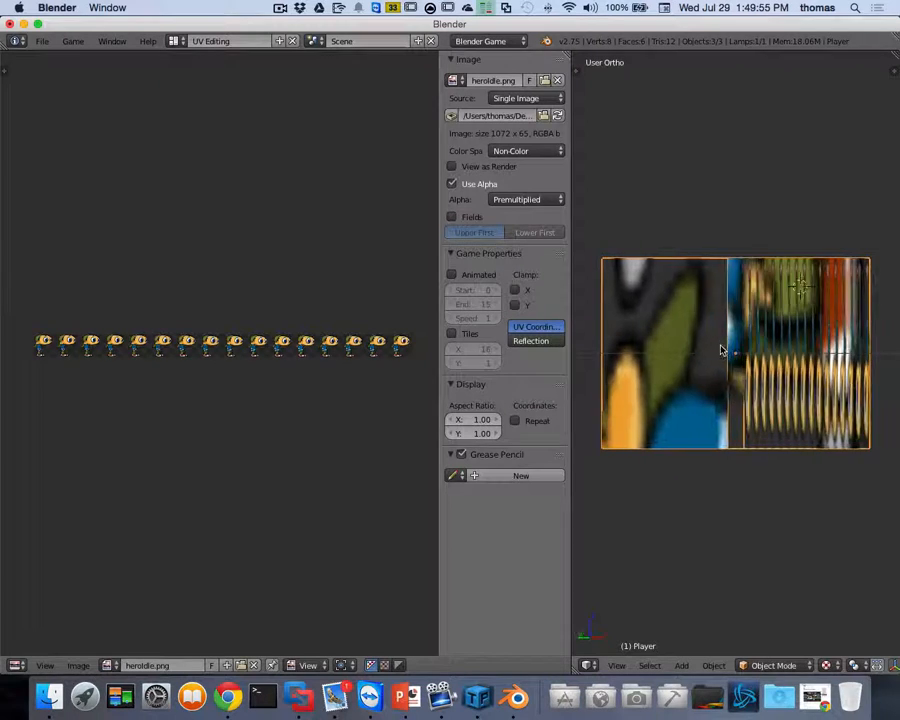
pyautogui.hscroll(8, 723, 350)
pyautogui.hscroll(4, 723, 350)
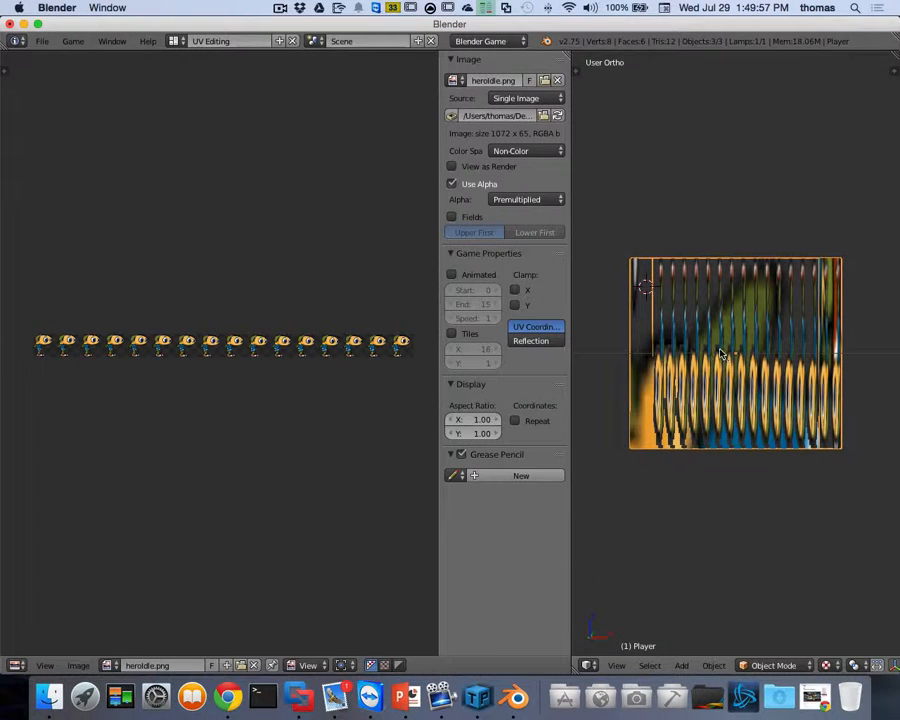
pyautogui.hscroll(2, 752, 345)
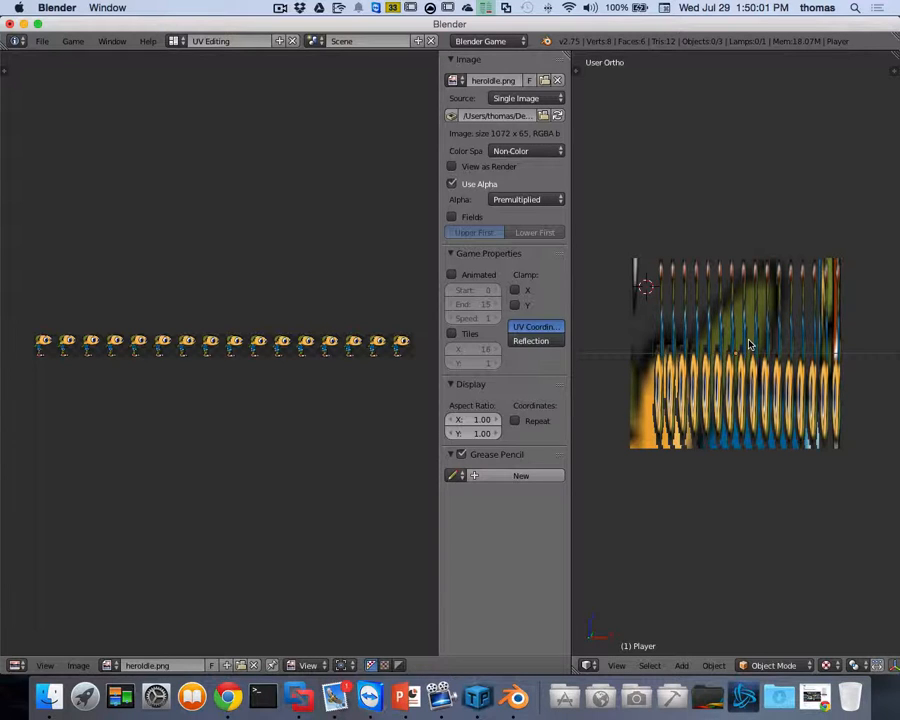
pyautogui.hotkey('ctrl', 'Tab')
pyautogui.hotkey('ctrl', 'Tab')
pyautogui.press('Tab')
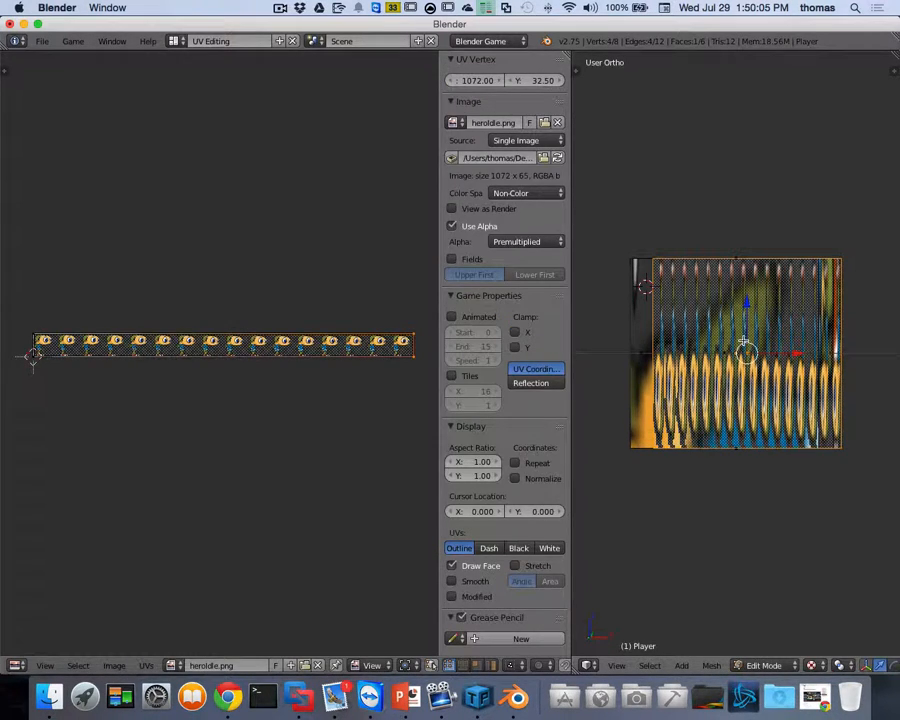
pyautogui.hotkey('ctrl', 'Tab')
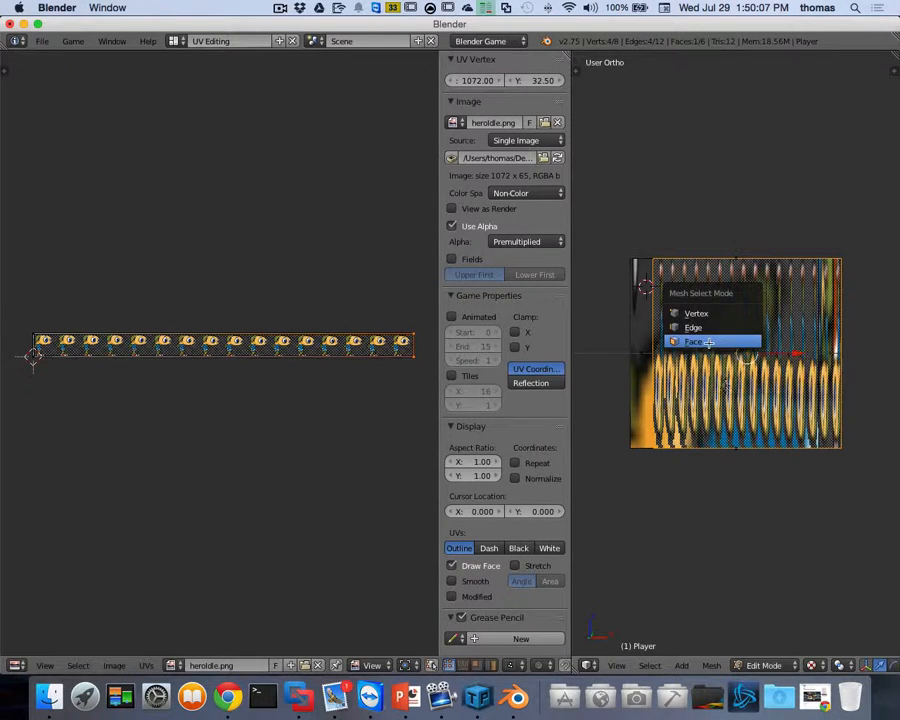
pyautogui.click(745, 345)
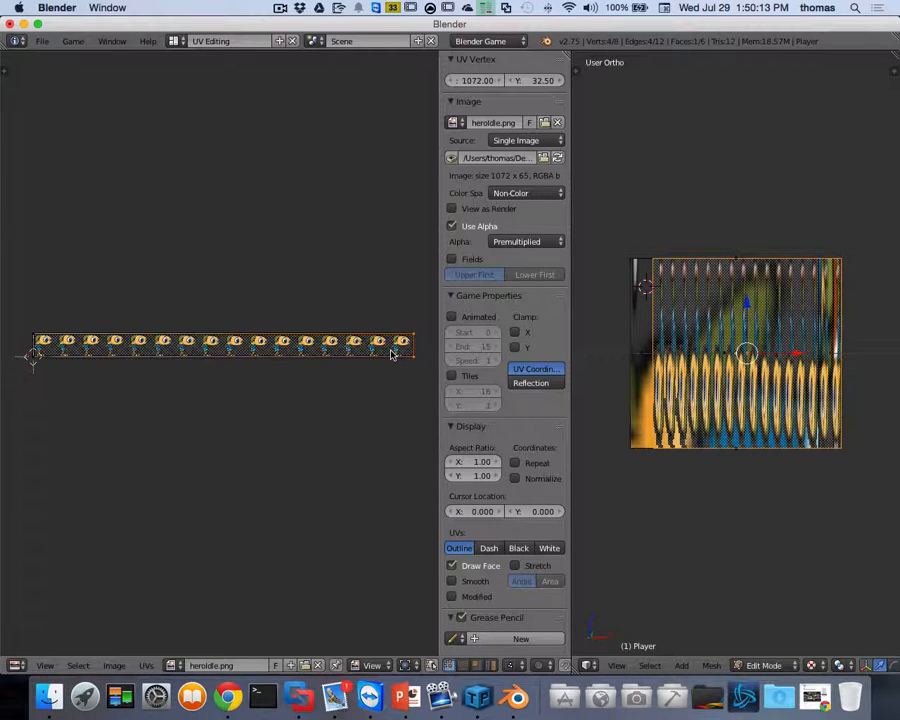
# Turn on Animated and Tiles for heroIdle.png and rotate all UVs of the sprite face by 180 degrees.
pyautogui.click(452, 317)
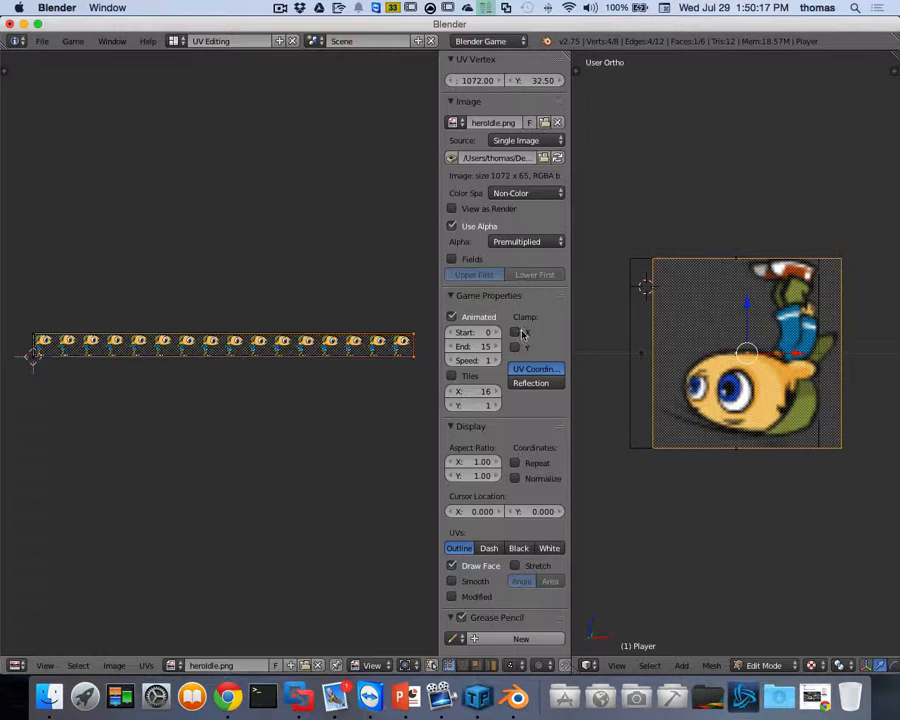
pyautogui.click(451, 377)
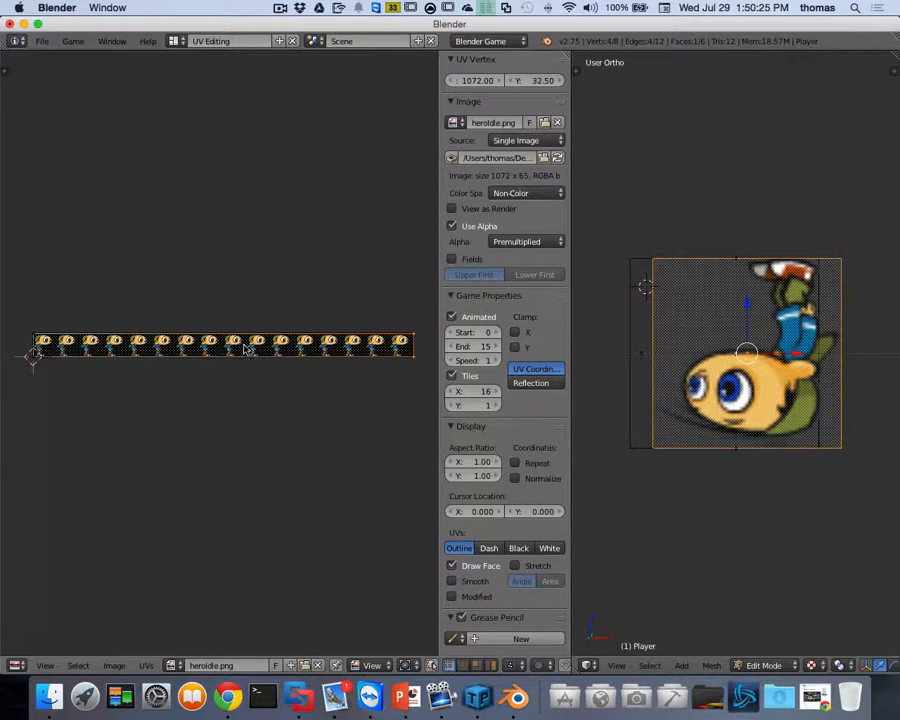
pyautogui.press('r')
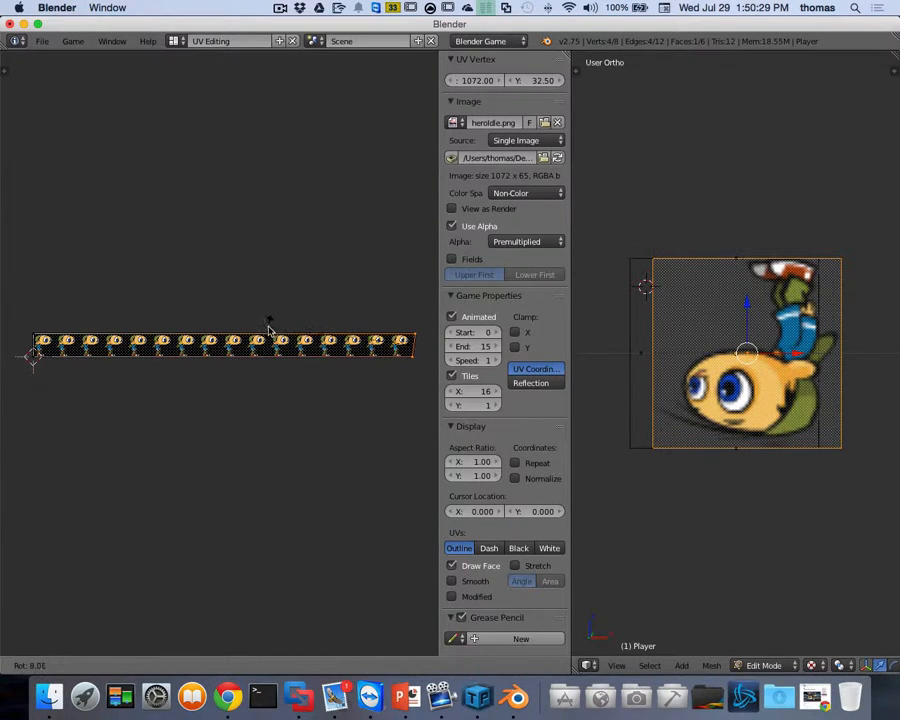
pyautogui.press('Escape')
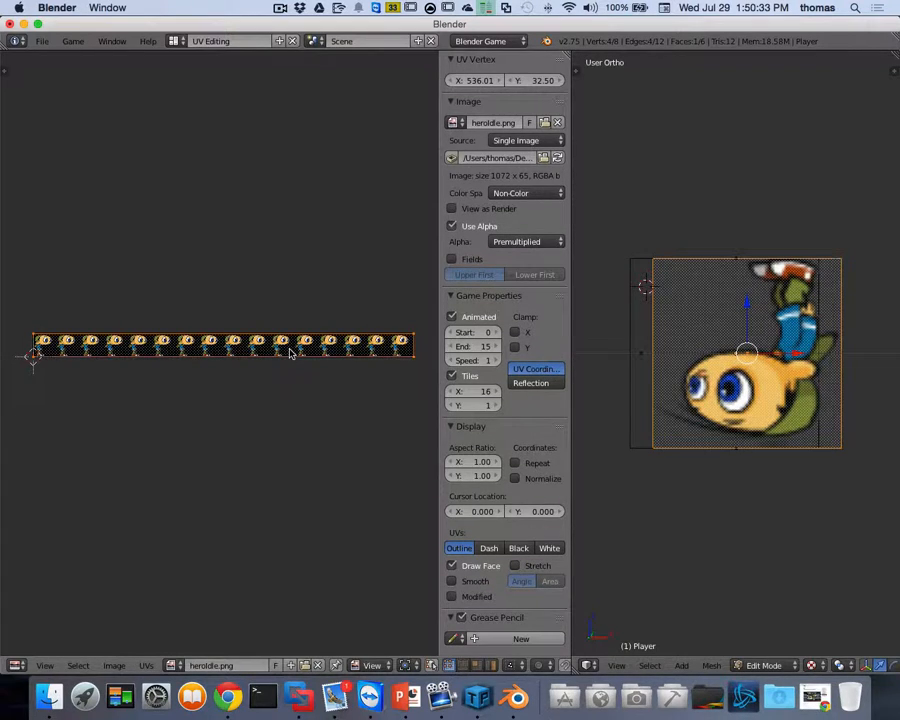
pyautogui.press('r')
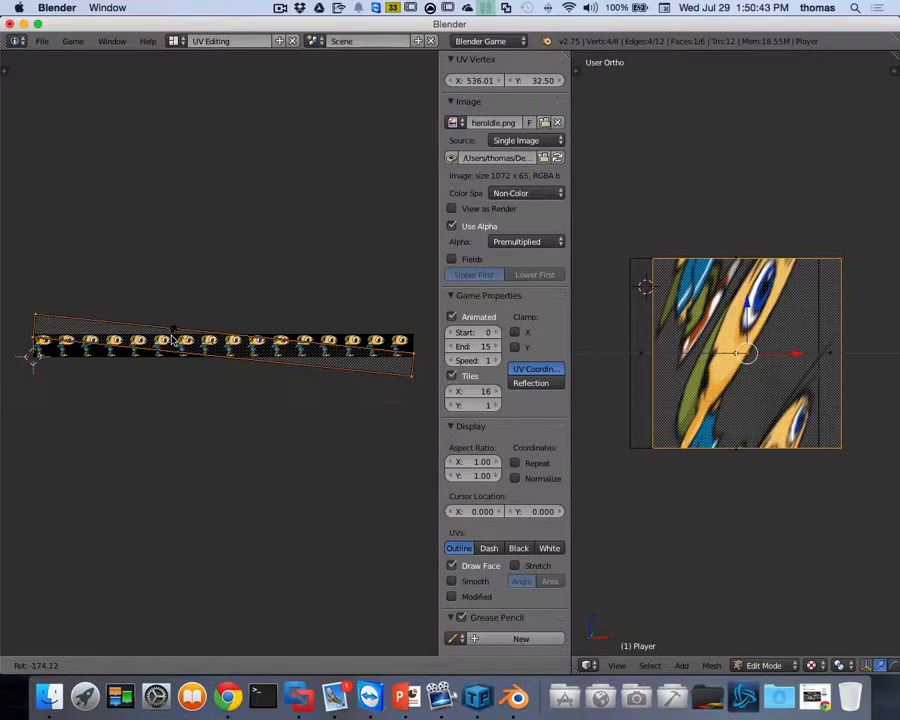
pyautogui.press('Escape')
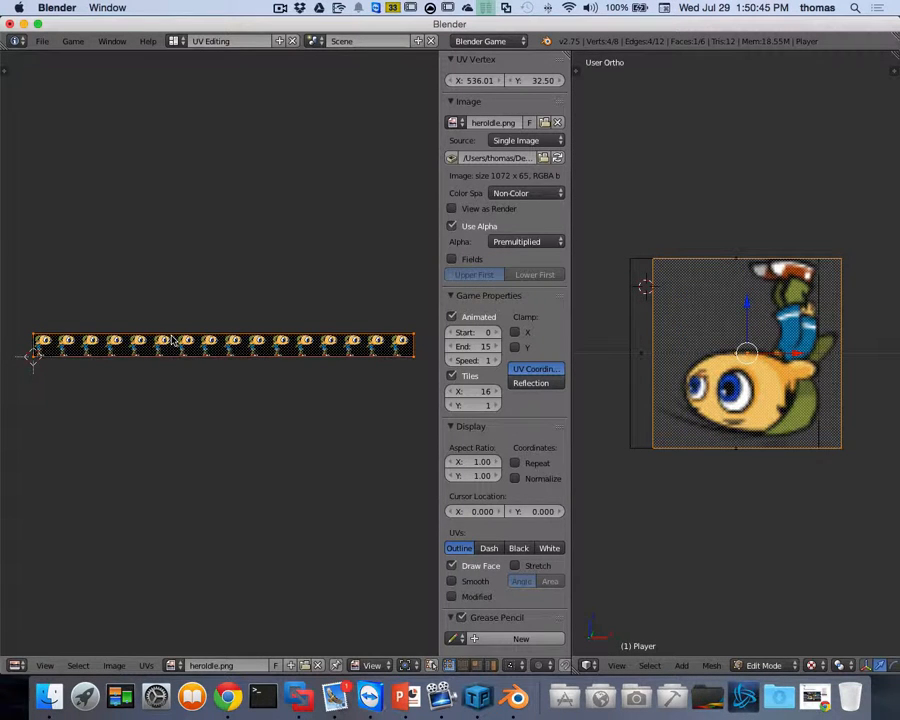
pyautogui.write('r180')
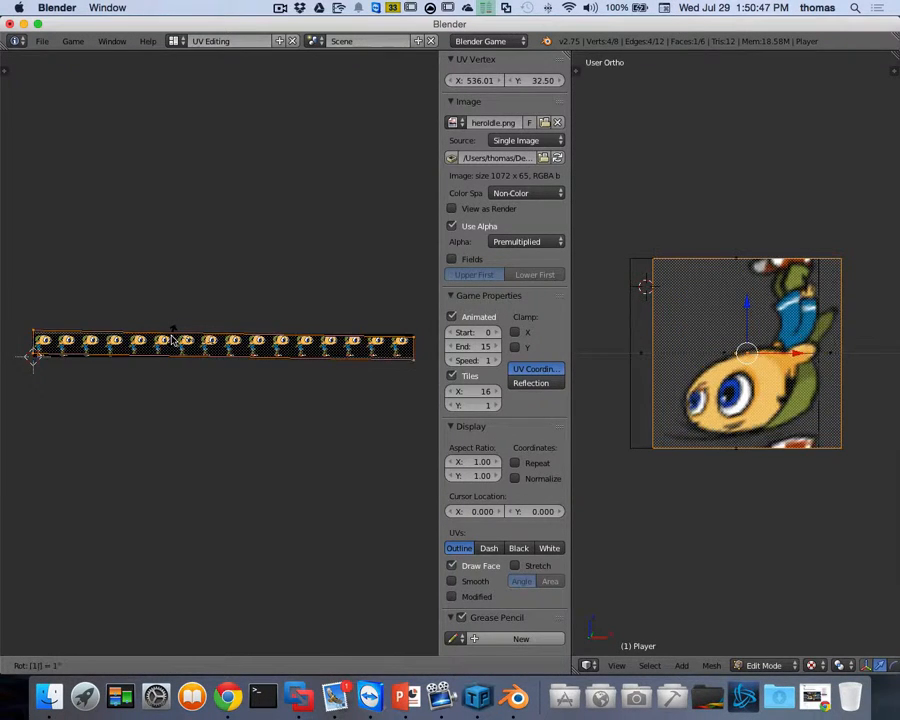
pyautogui.press('Return')
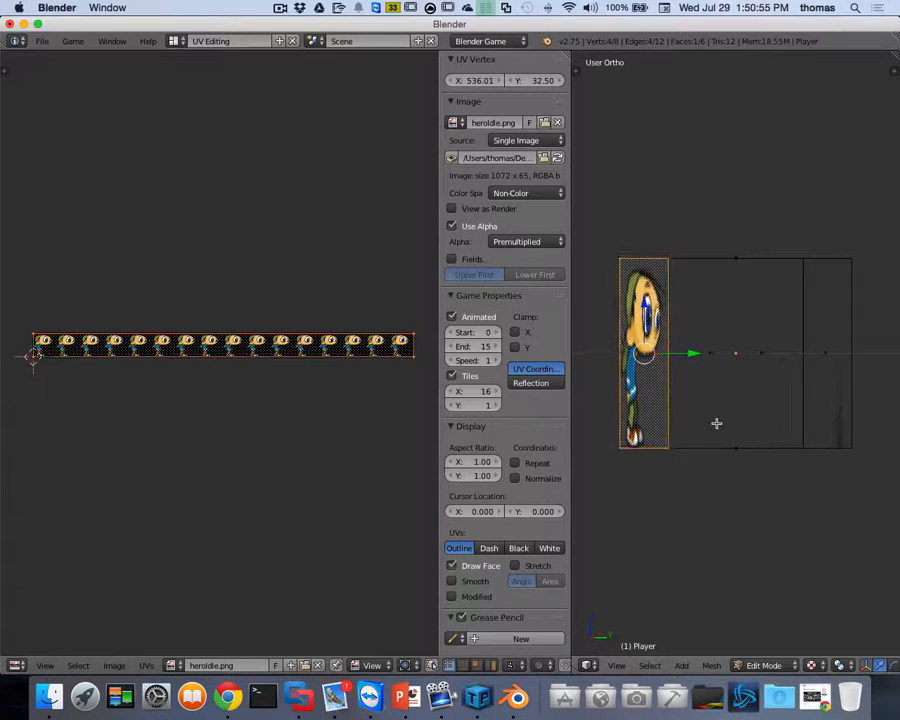
# Turn off Animated and Tiles in the game properties of heroIdle.png.
pyautogui.hscroll(1, 267, 365)
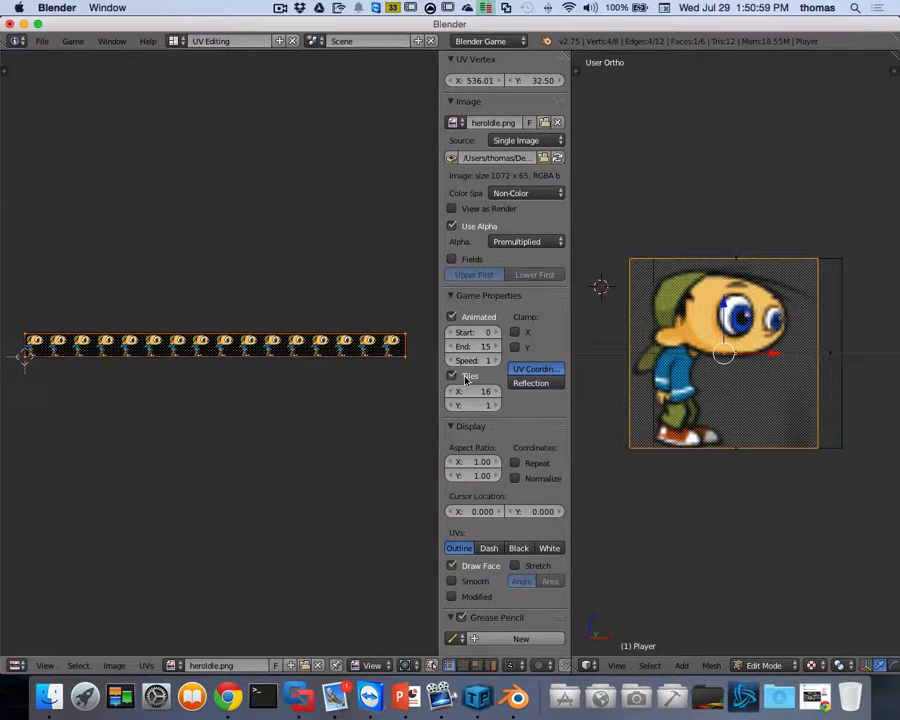
pyautogui.click(451, 316)
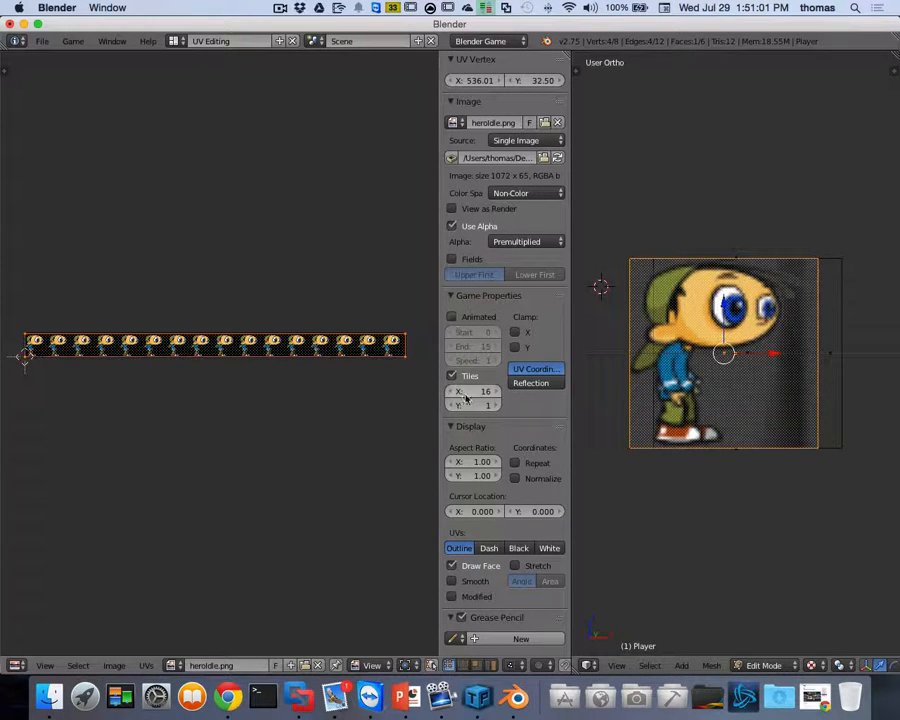
pyautogui.click(452, 377)
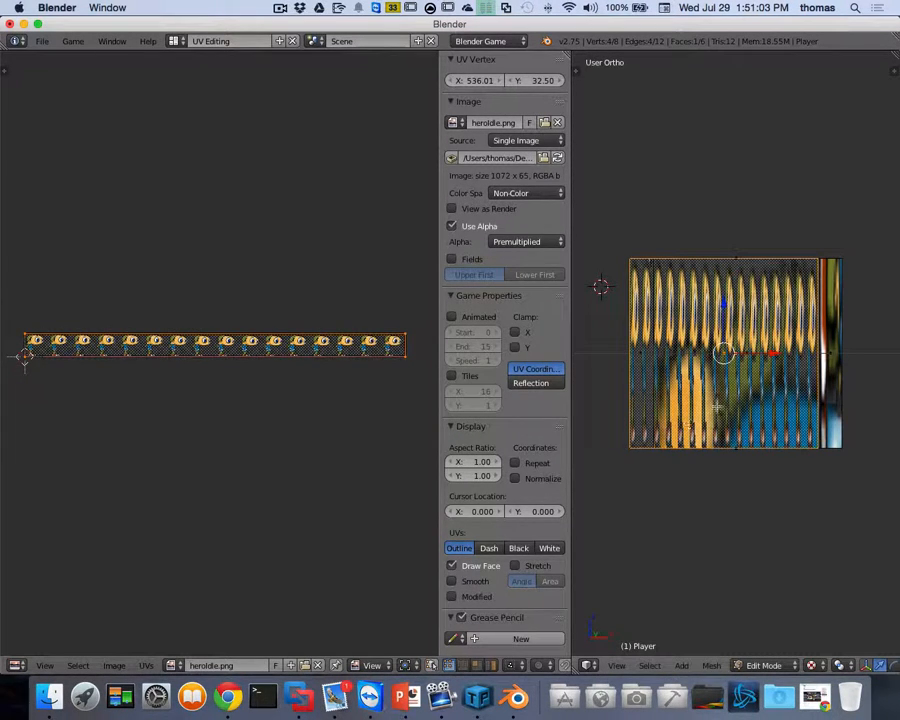
# Move the UVs of a side face next to the sprite face to the blank area beside the first hero's legs, about X 47, Y 19, and shrink them.
pyautogui.hscroll(-5, 761, 382)
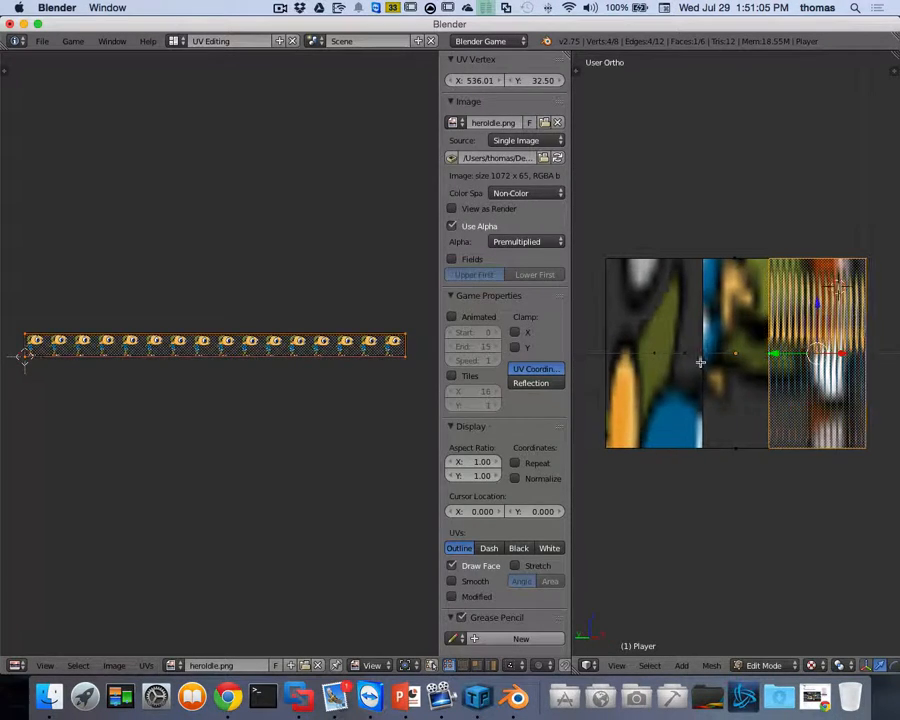
pyautogui.rightClick(699, 362)
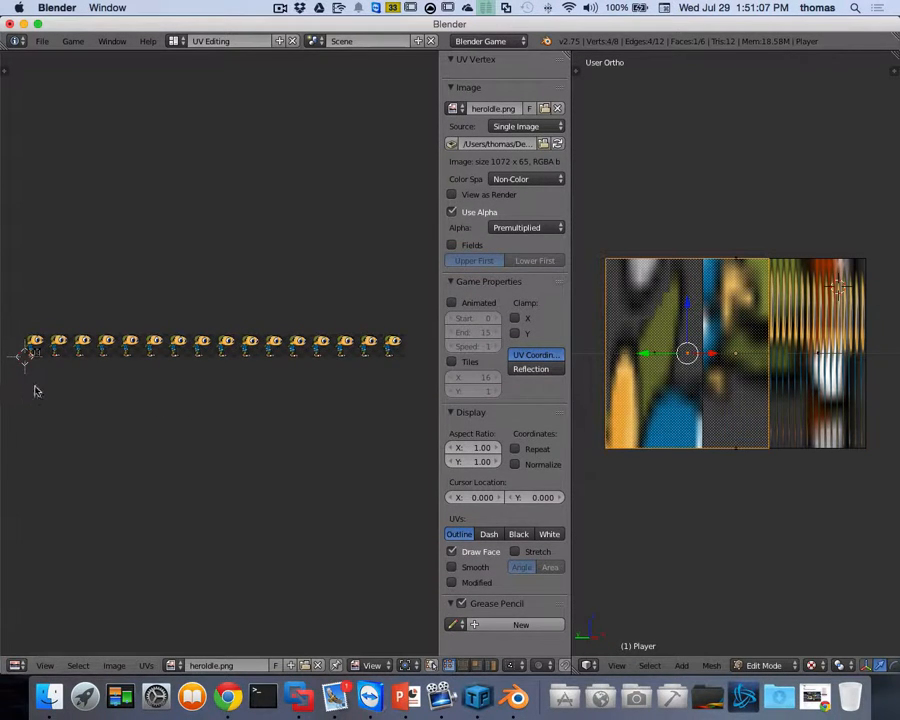
pyautogui.scroll(2, 35, 390)
pyautogui.scroll(4, 50, 387)
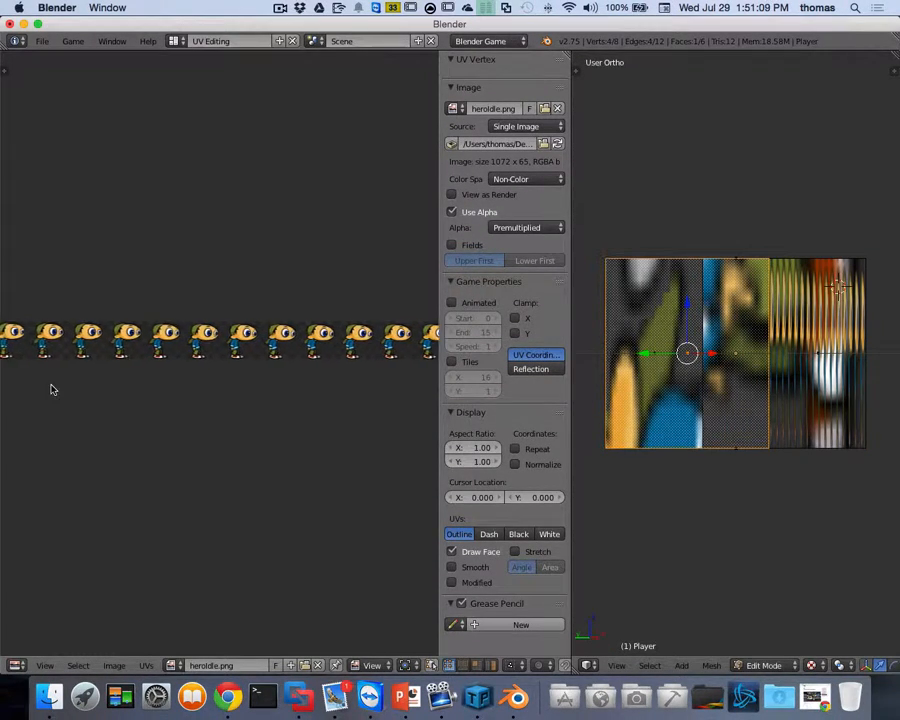
pyautogui.scroll(2, 73, 380)
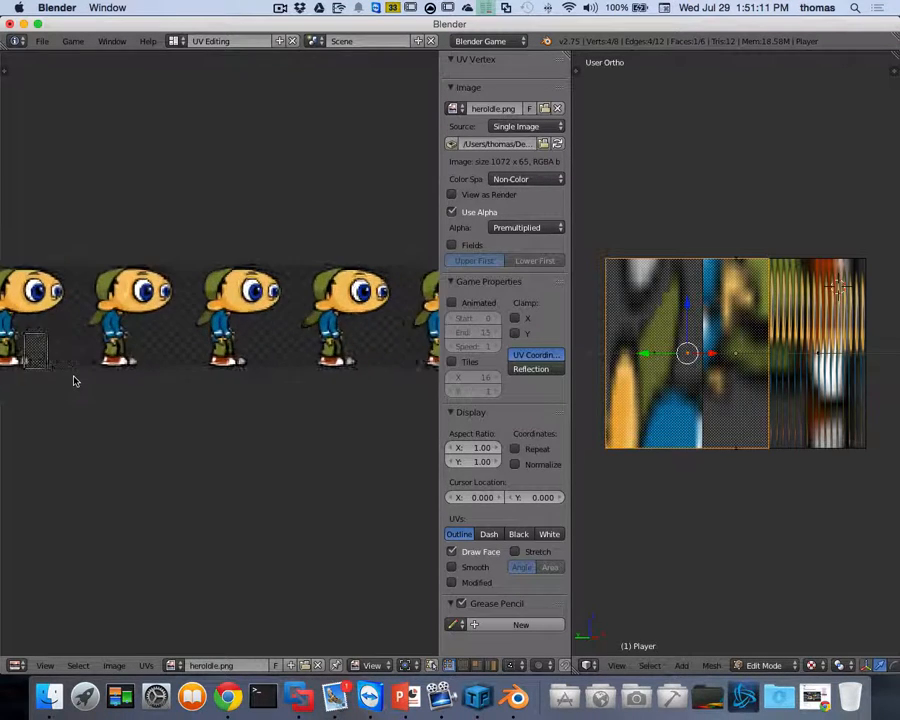
pyautogui.hscroll(-5, 74, 380)
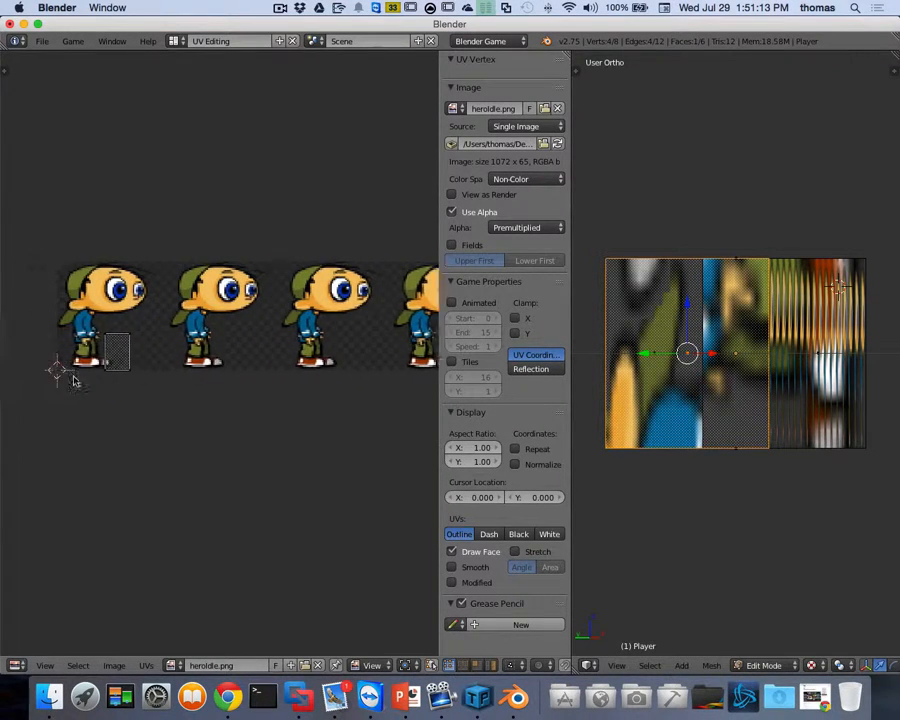
pyautogui.scroll(2, 147, 376)
pyautogui.scroll(1, 147, 376)
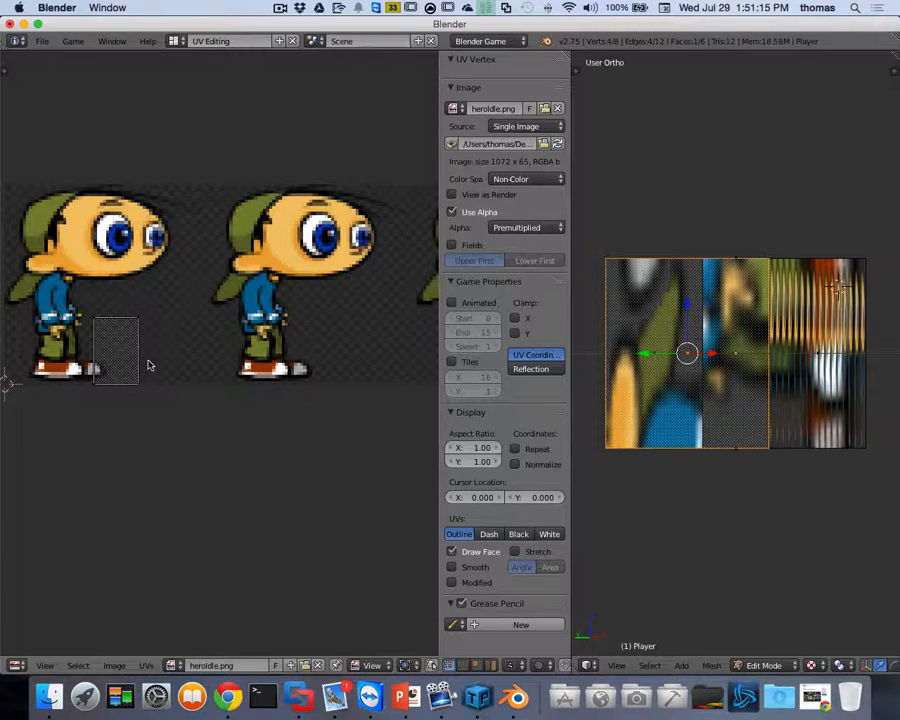
pyautogui.press('a')
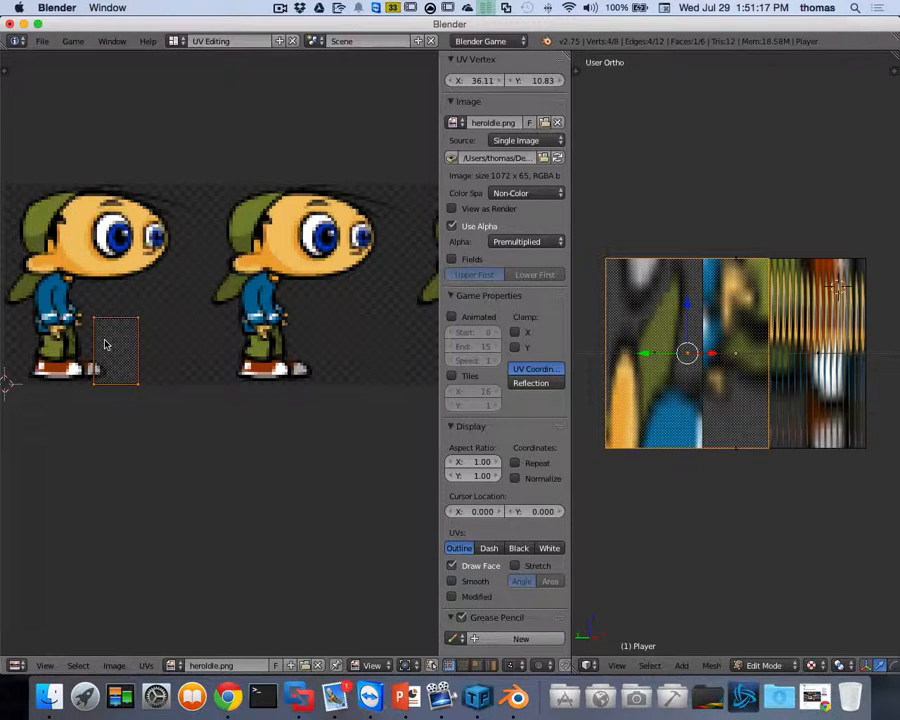
pyautogui.press('g')
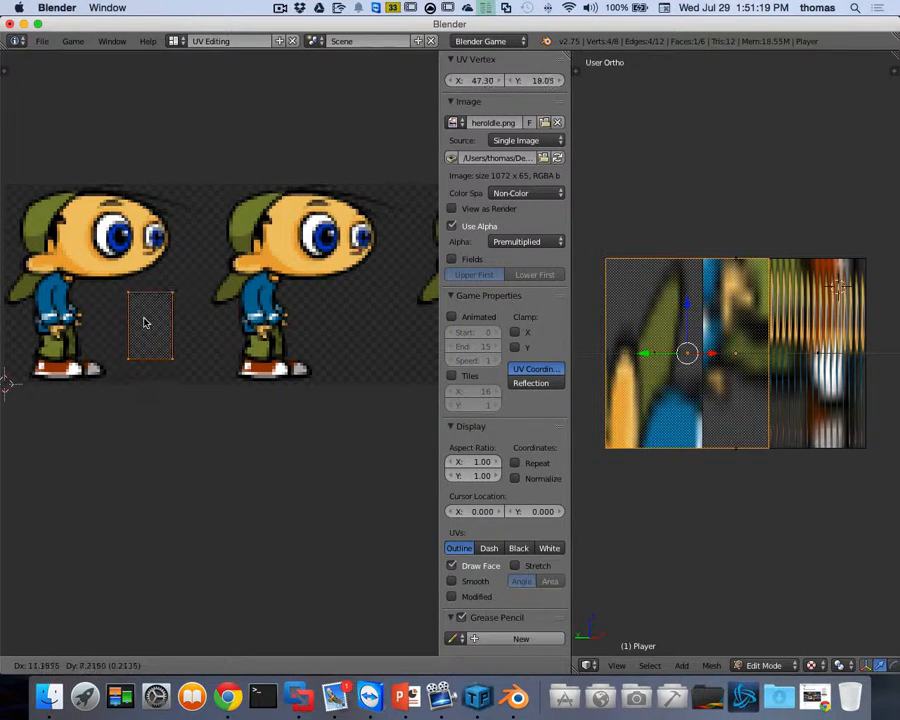
pyautogui.click(145, 322)
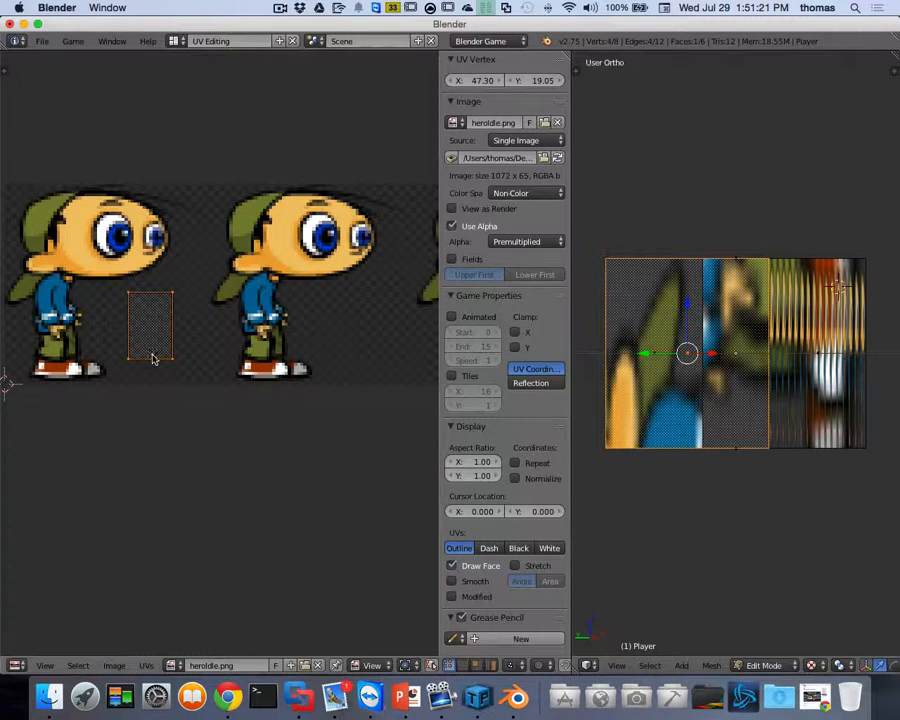
pyautogui.press('s')
pyautogui.click(151, 337)
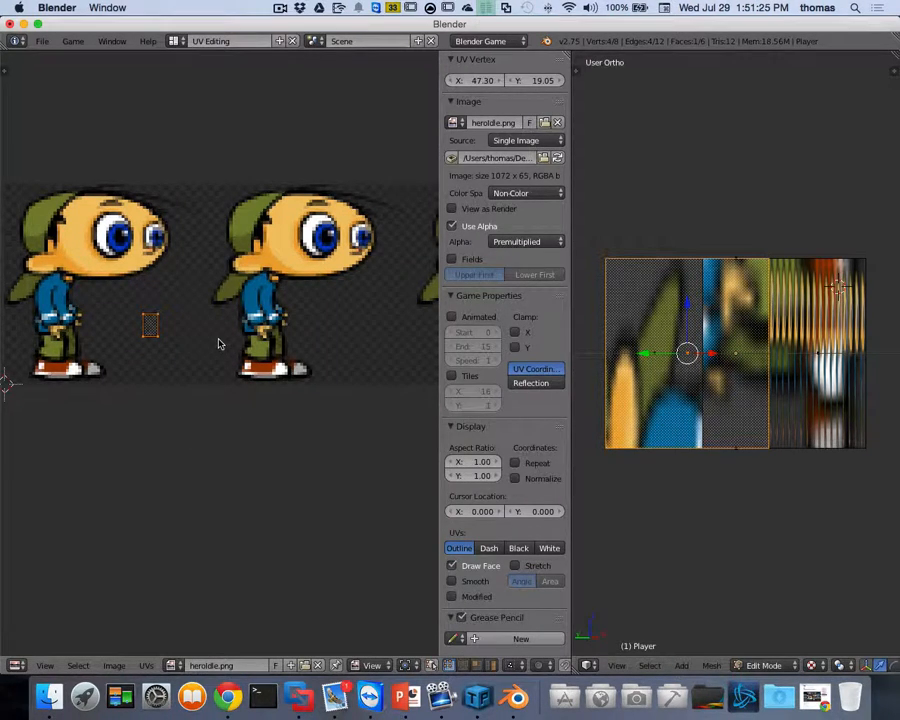
# Move the opposite side face's UVs to the blank area beside the first hero's legs, about X 44, Y 18, and scale them down.
pyautogui.hscroll(15, 693, 361)
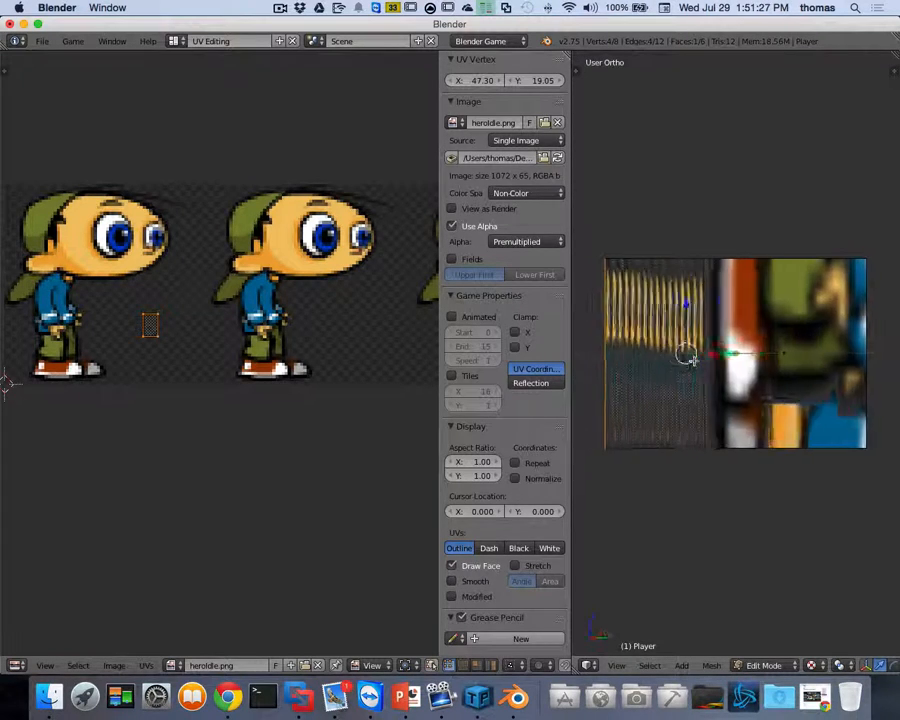
pyautogui.hscroll(10, 693, 361)
pyautogui.rightClick(722, 350)
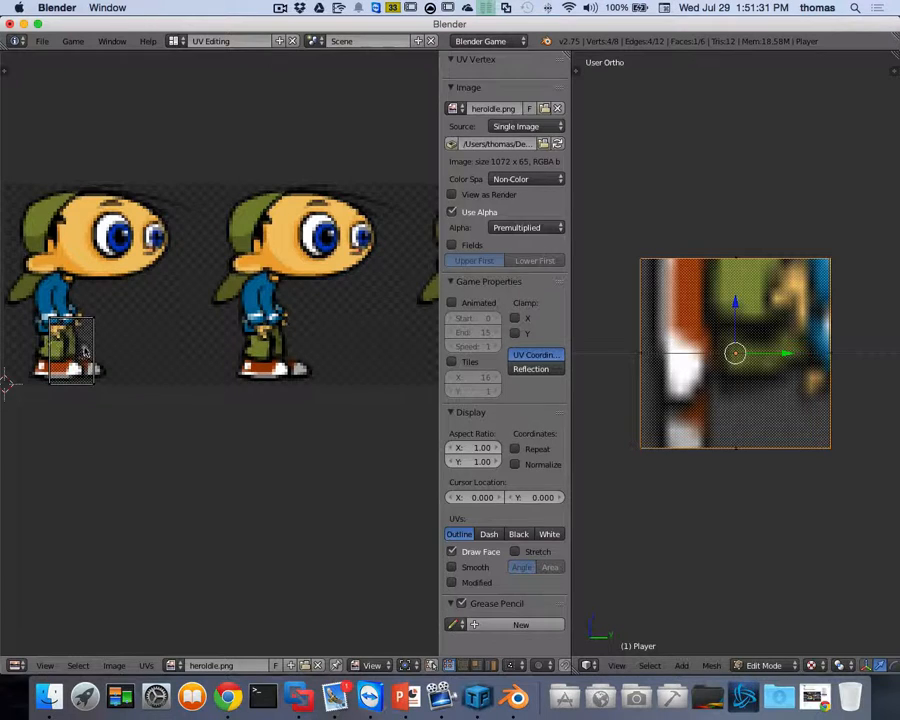
pyautogui.press('a')
pyautogui.press('g')
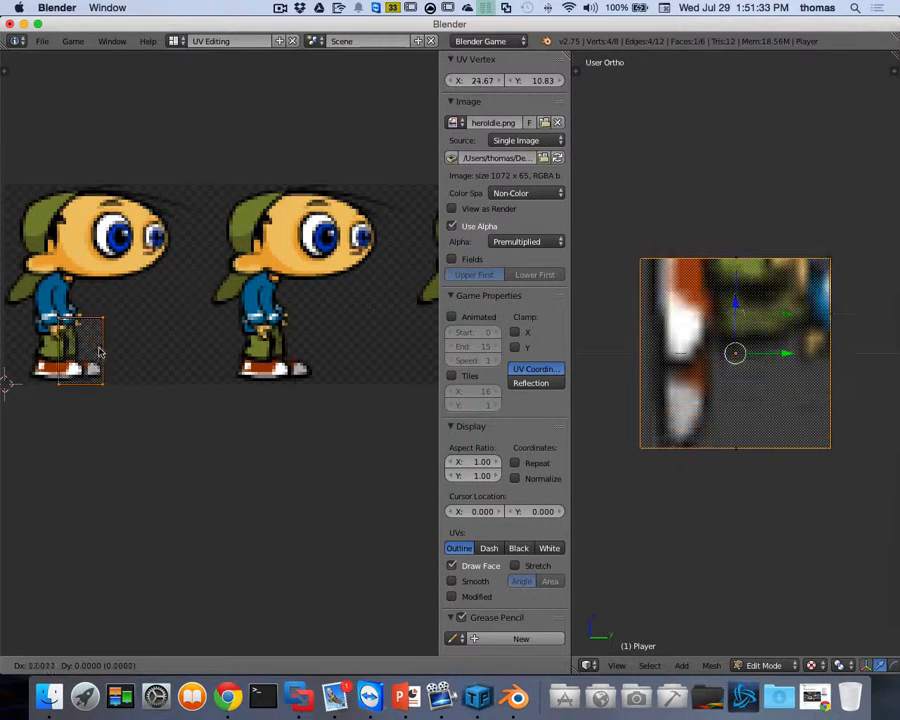
pyautogui.click(154, 327)
pyautogui.press('s')
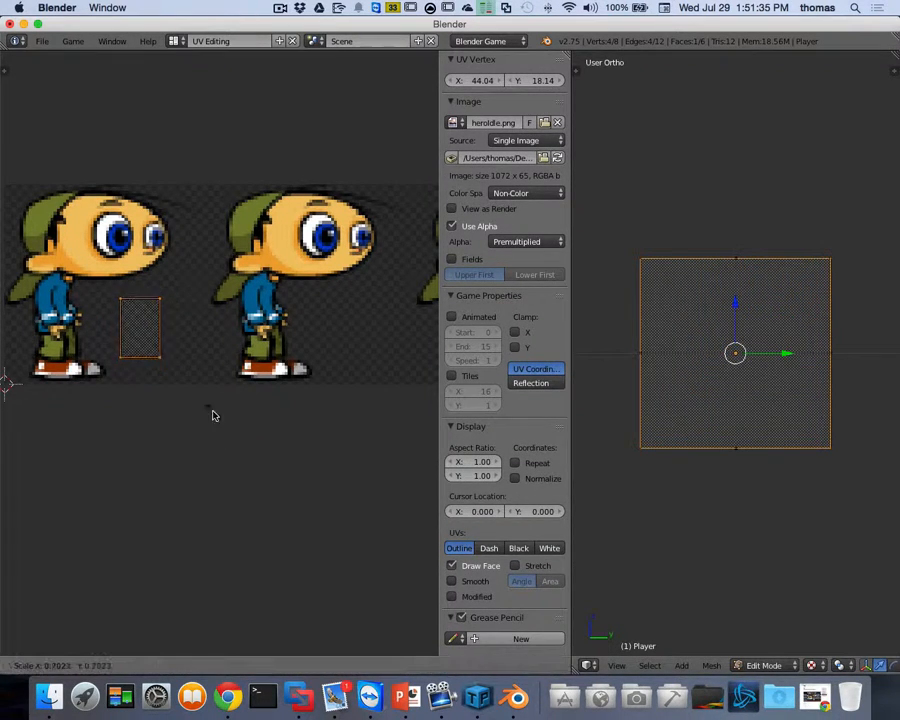
pyautogui.click(171, 362)
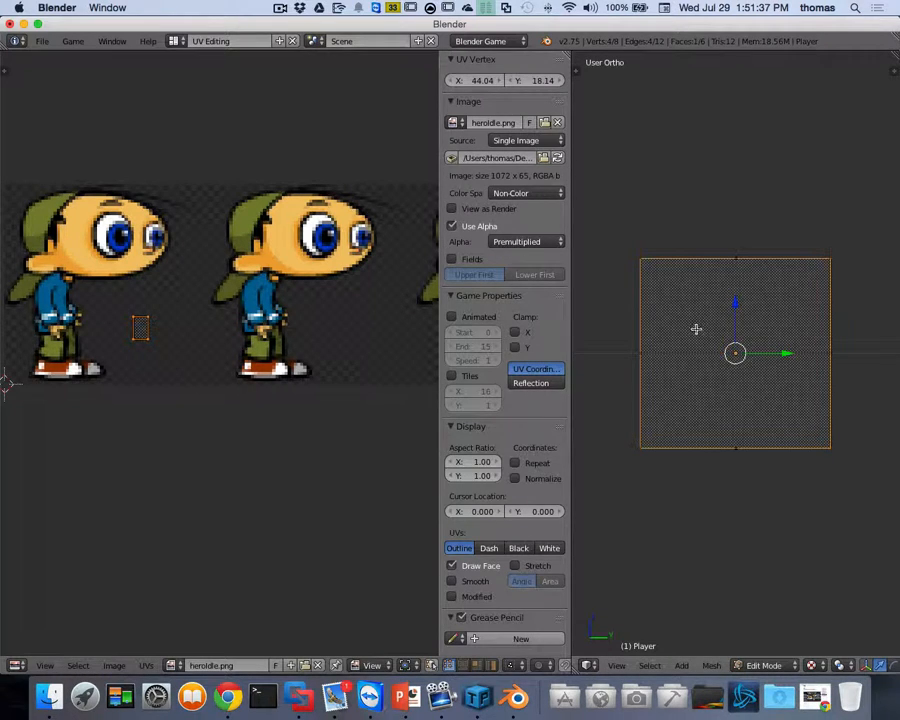
# Move the top face's UVs to the blank area beside the first hero's legs, about X 45, Y 19, and shrink them.
pyautogui.hscroll(-10, 735, 324)
pyautogui.hscroll(-2, 735, 324)
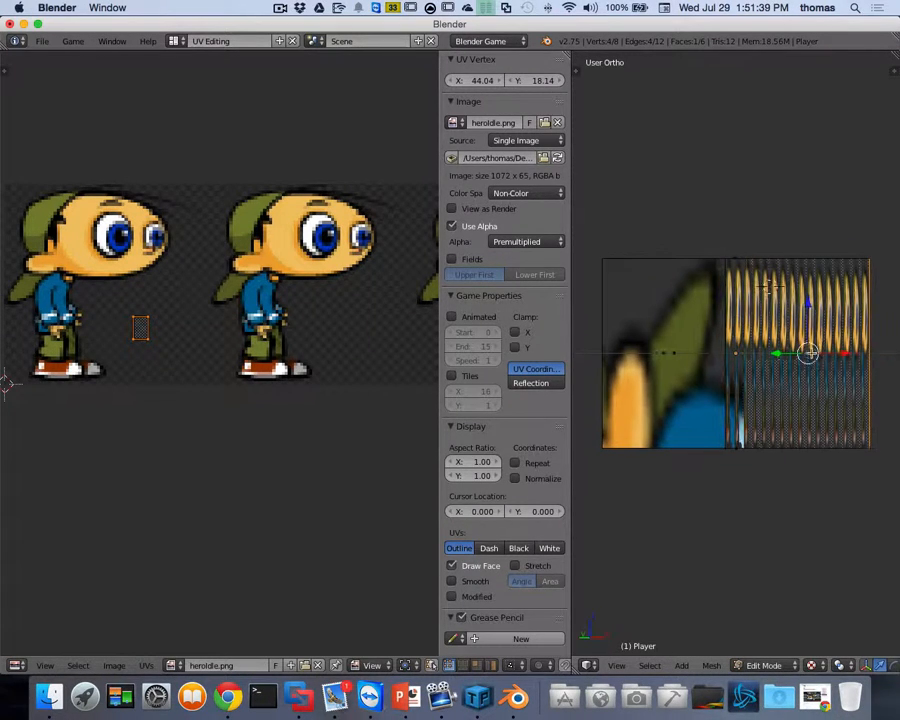
pyautogui.scroll(5, 718, 375)
pyautogui.rightClick(744, 253)
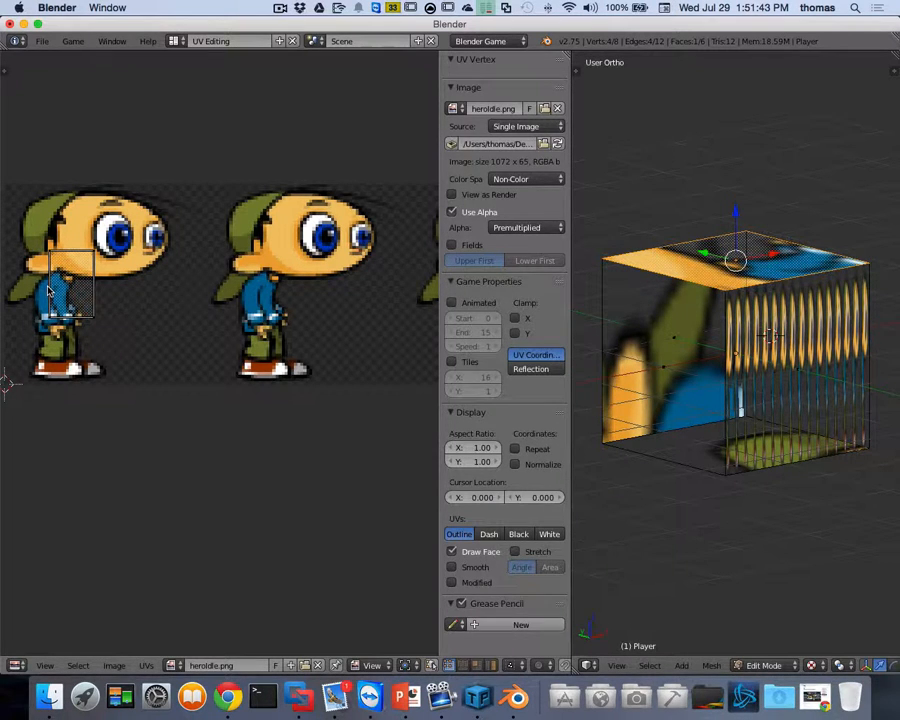
pyautogui.press('a')
pyautogui.press('g')
pyautogui.click(119, 328)
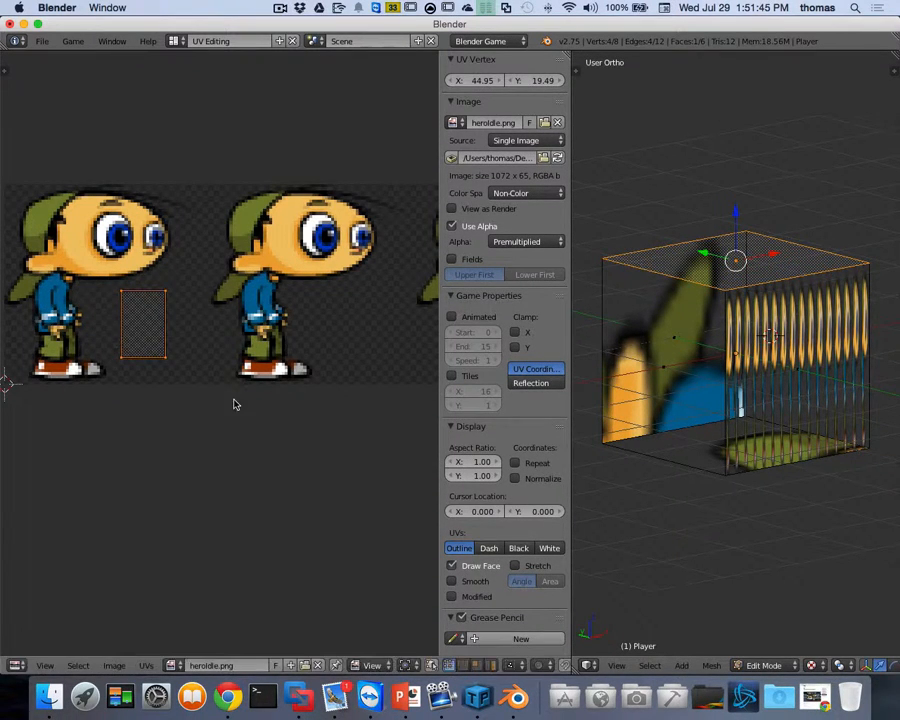
pyautogui.press('s')
pyautogui.click(177, 349)
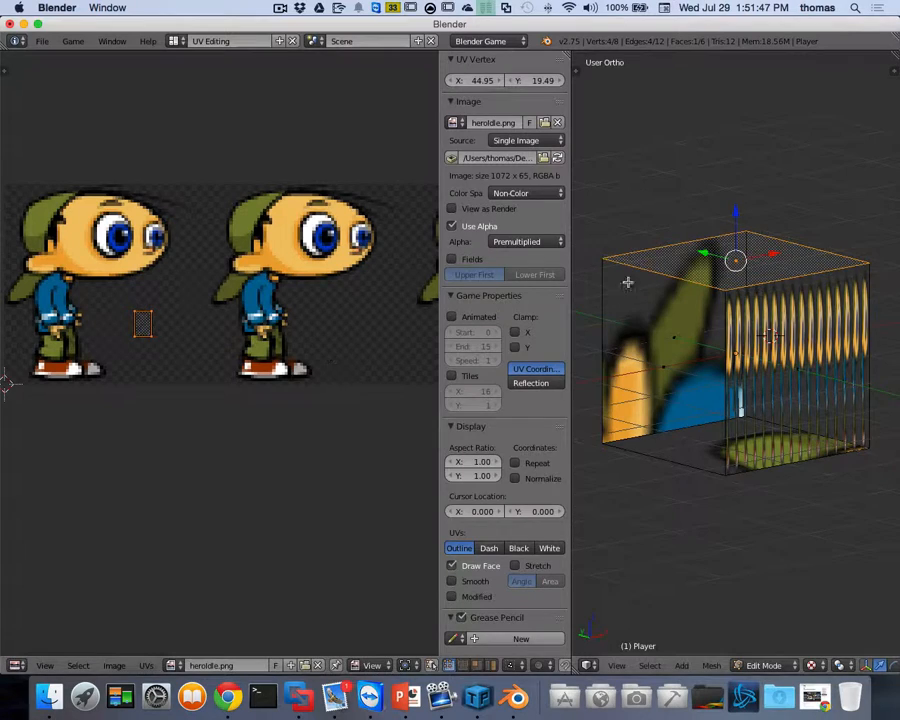
# Move the bottom face's UVs to the blank area beside the first hero's legs, about X 44, Y 20, and shrink them.
pyautogui.moveTo(620, 195); pyautogui.dragTo(674, 286, button='middle')
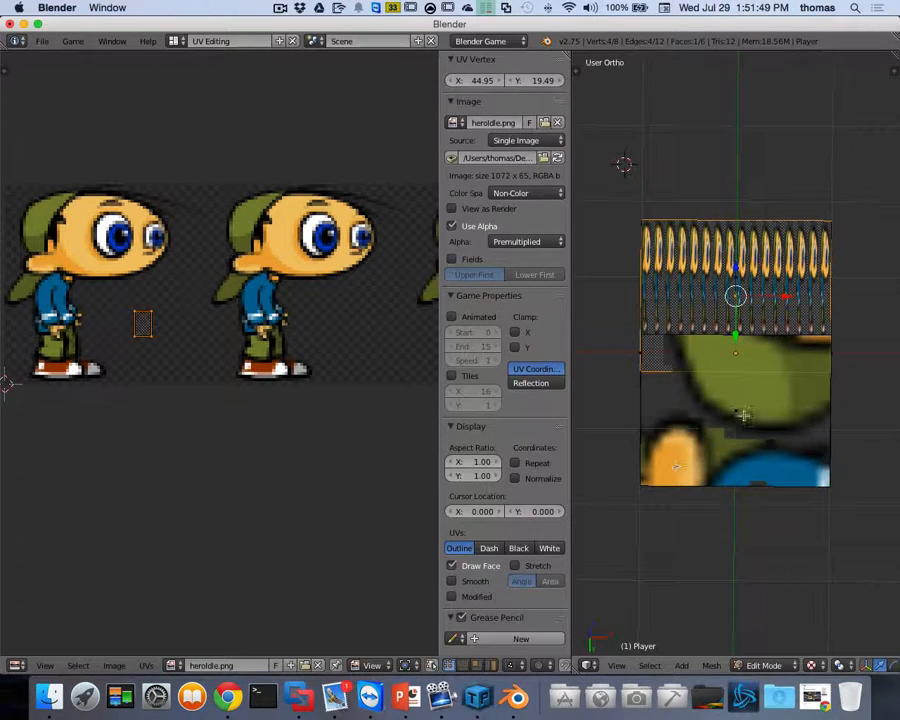
pyautogui.rightClick(737, 410)
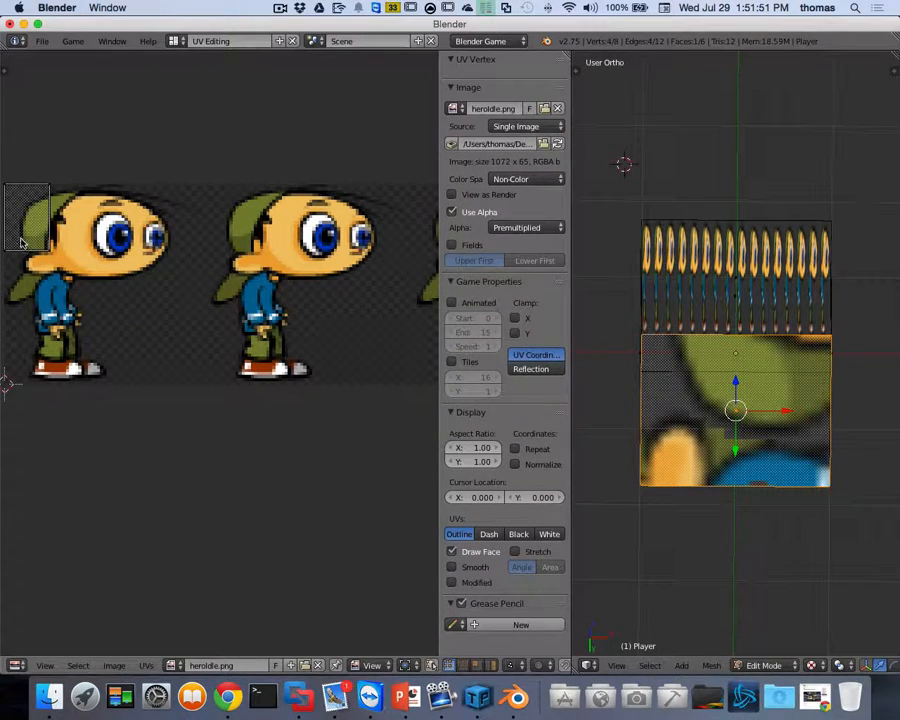
pyautogui.press('g')
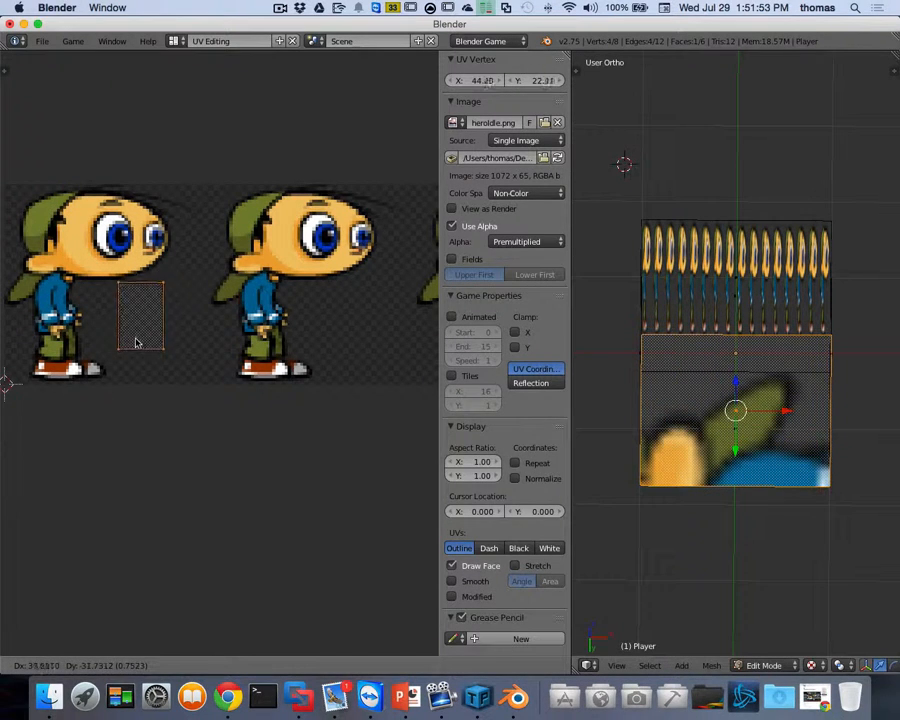
pyautogui.click(137, 349)
pyautogui.press('s')
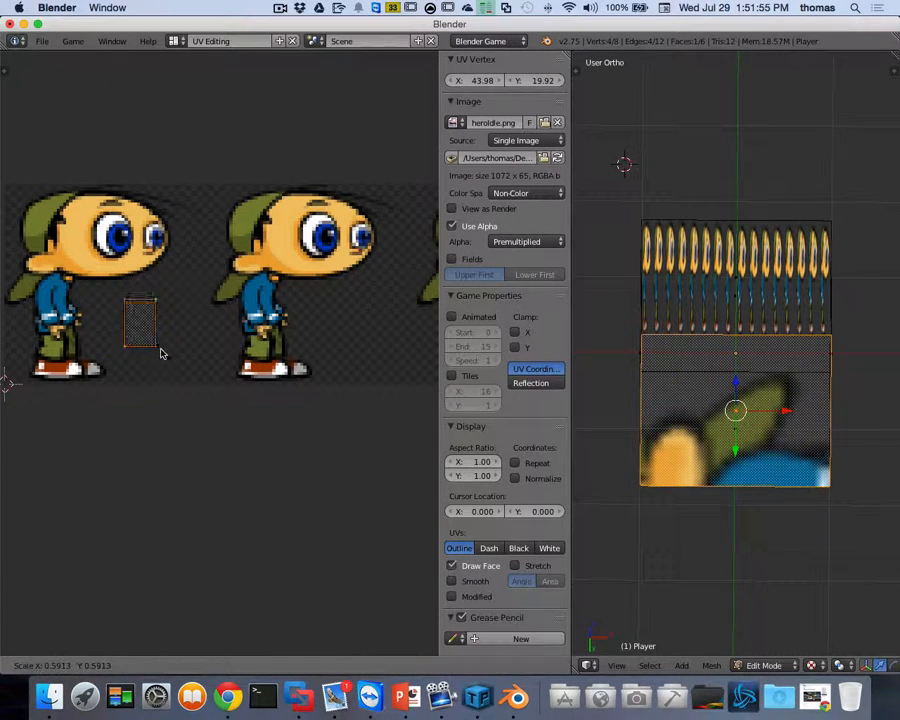
pyautogui.click(150, 336)
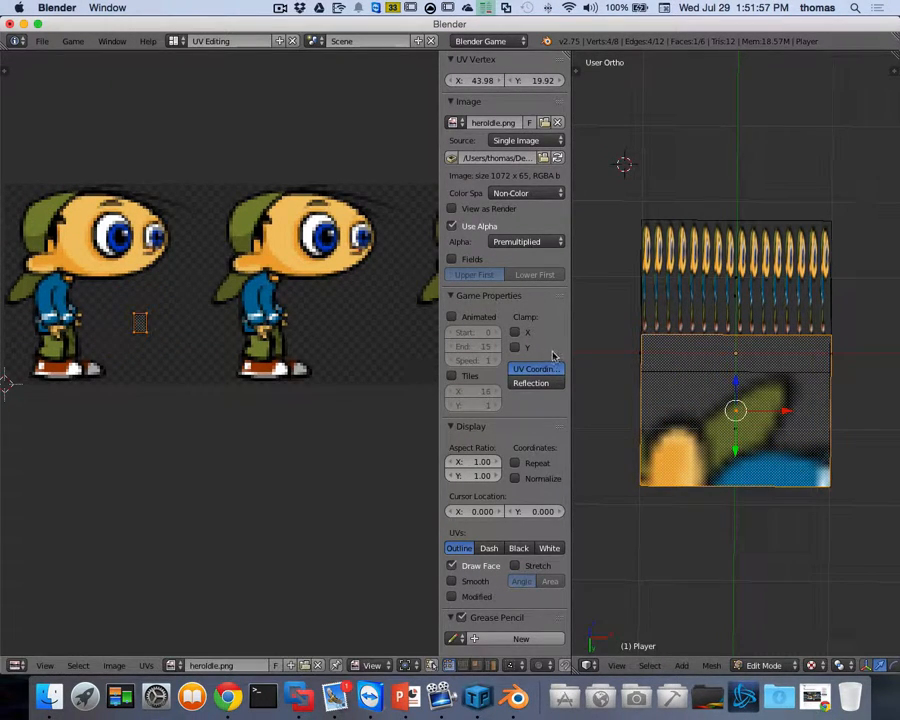
# Move the UVs of the face opposite the sprite face to the blank area at about X 48, Y 19, and shrink them.
pyautogui.scroll(5, 714, 378)
pyautogui.hscroll(-5, 714, 378)
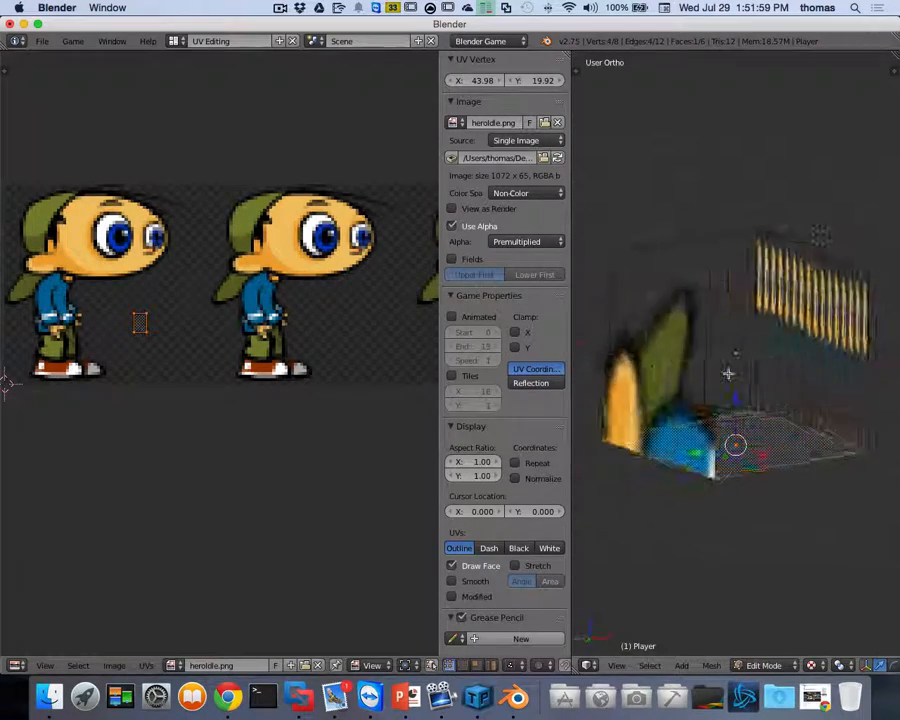
pyautogui.hscroll(-10, 728, 373)
pyautogui.scroll(5, 728, 373)
pyautogui.rightClick(690, 331)
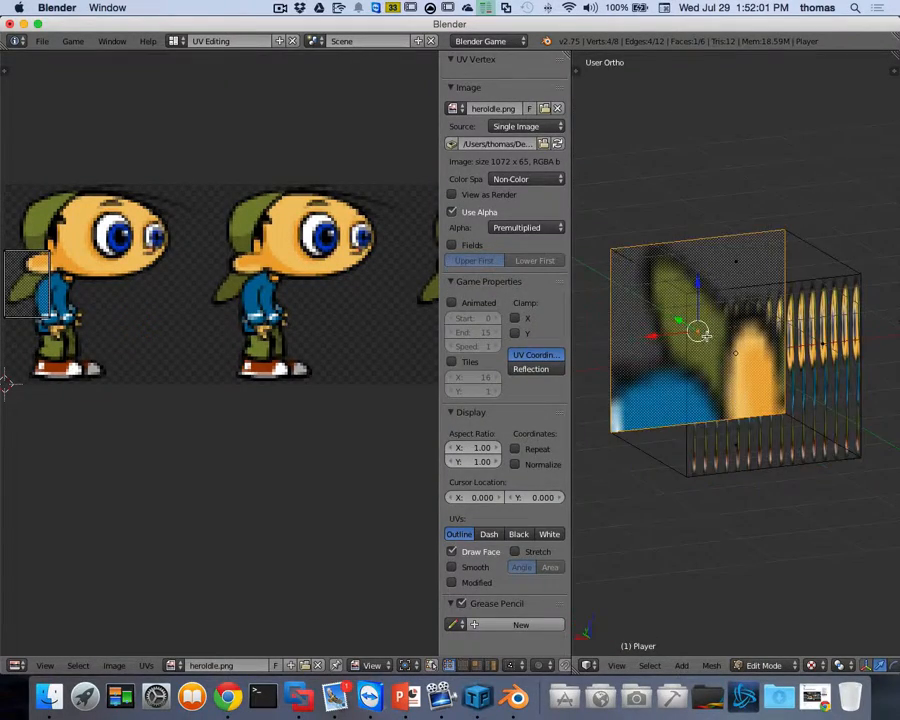
pyautogui.hscroll(10, 704, 336)
pyautogui.press('a')
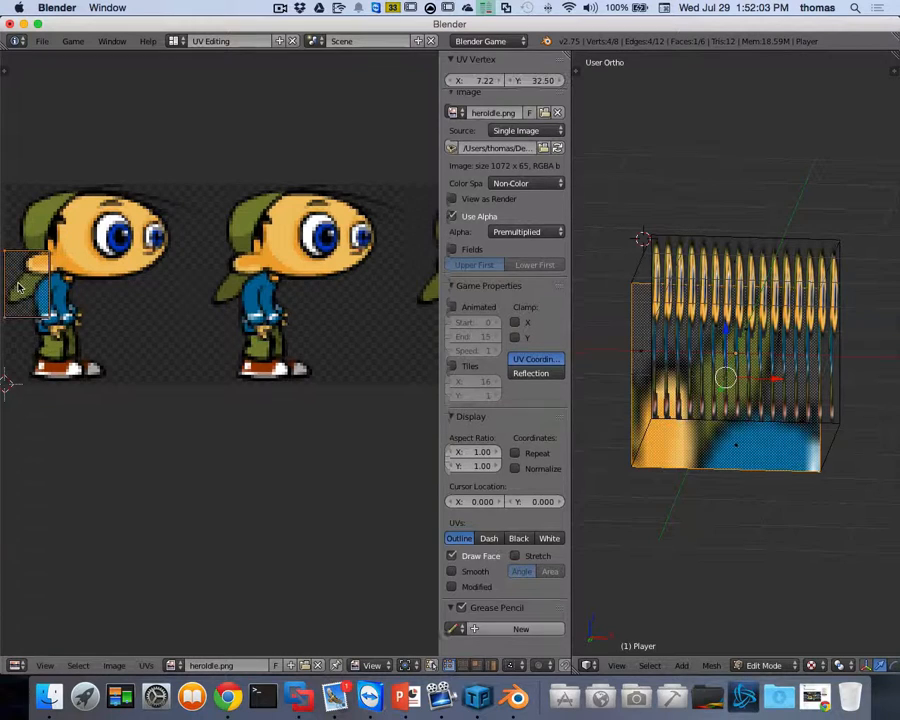
pyautogui.press('g')
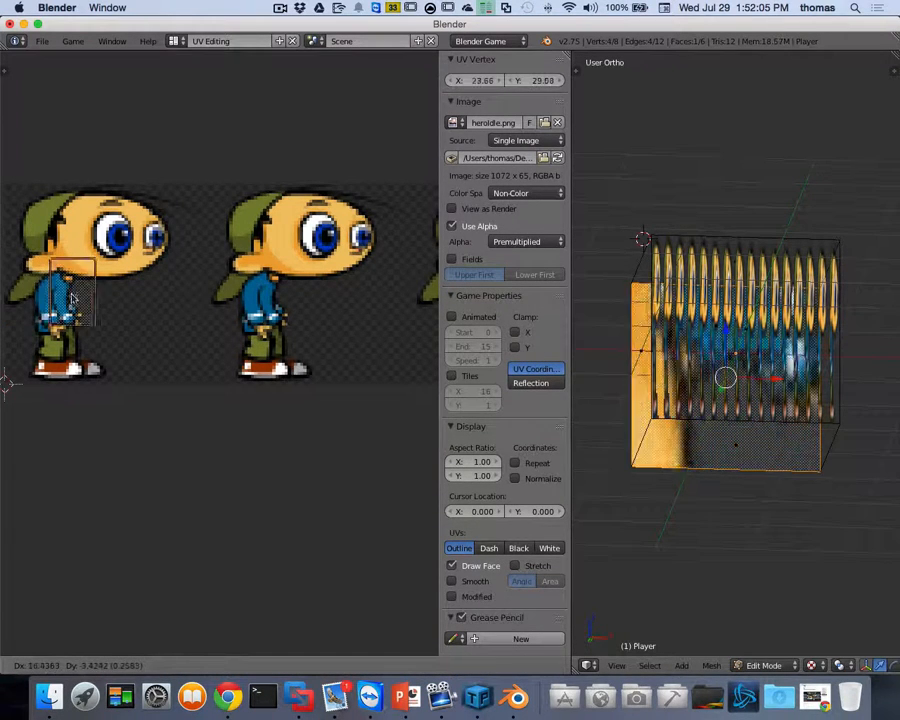
pyautogui.click(195, 373)
pyautogui.press('s')
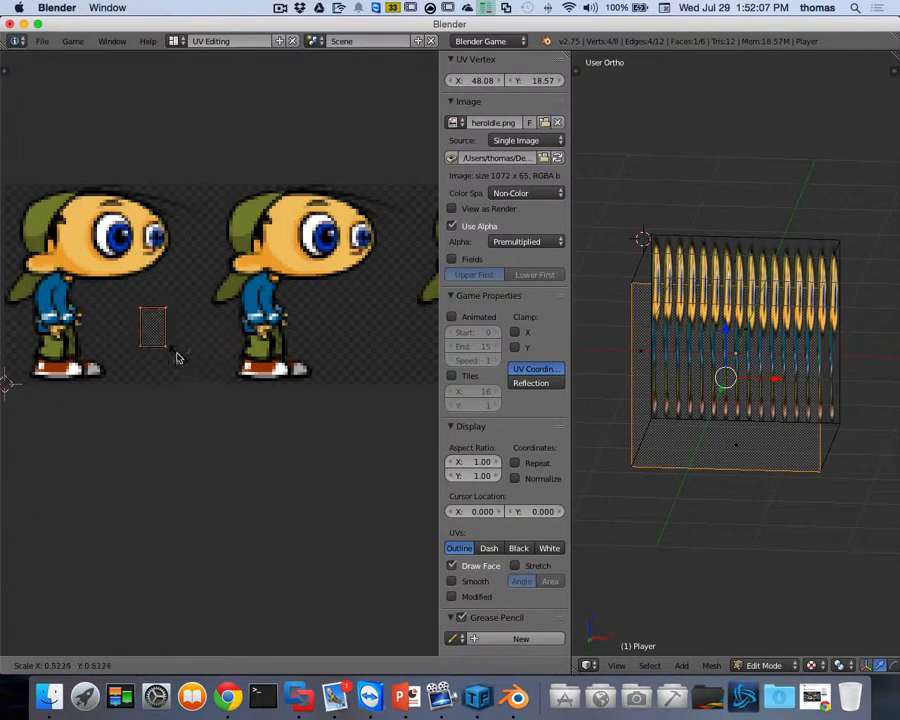
pyautogui.click(172, 347)
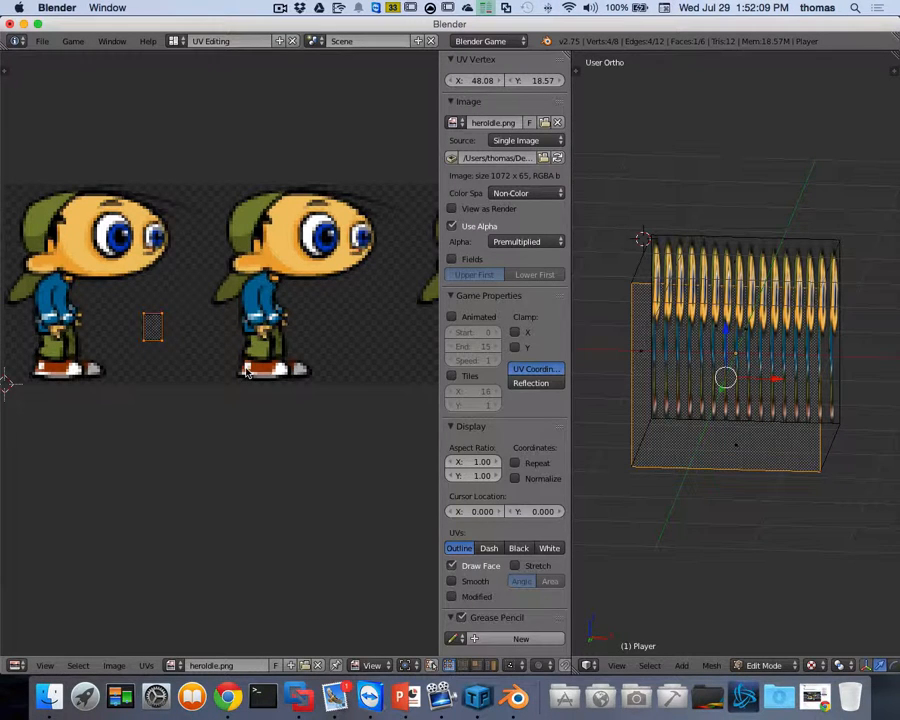
# Check from all sides that each non-sprite face of the cube has its UVs in the blank area of heroIdle.png.
pyautogui.scroll(-2, 242, 380)
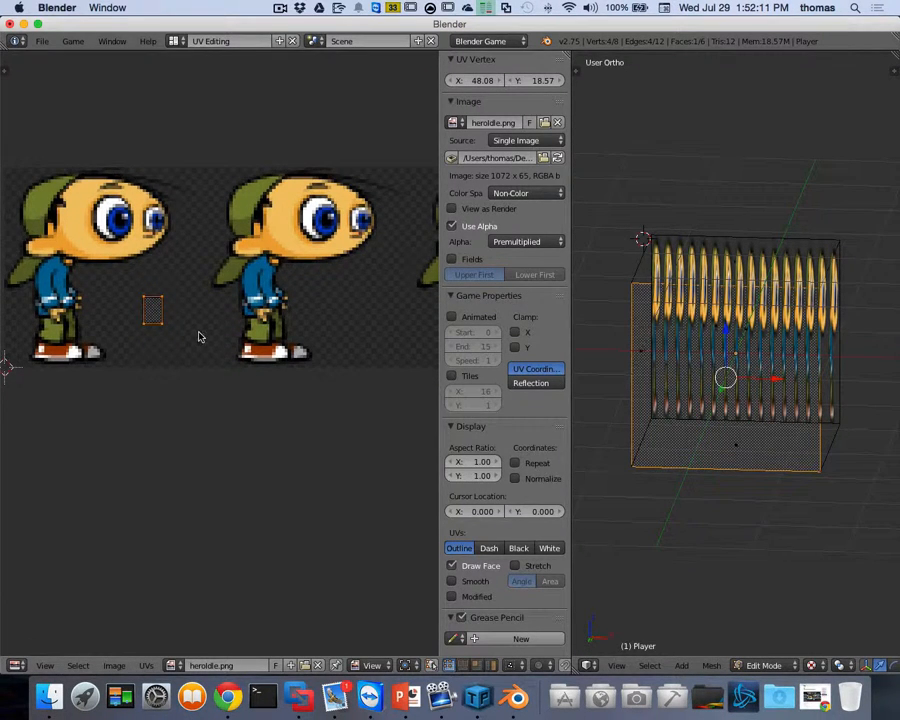
pyautogui.scroll(-1, 201, 337)
pyautogui.hscroll(5, 735, 450)
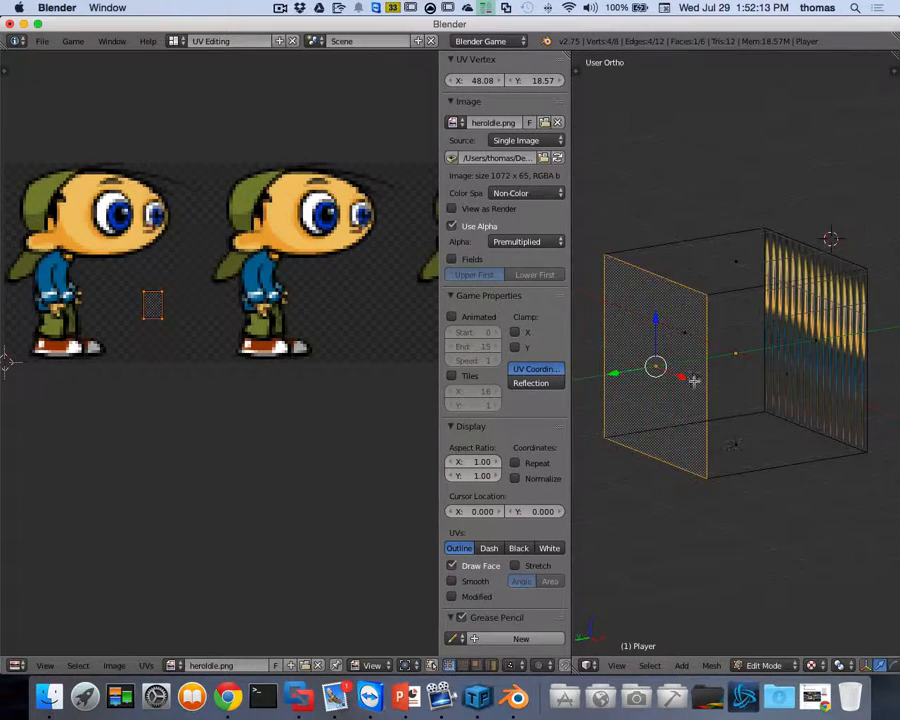
pyautogui.rightClick(680, 336)
pyautogui.hscroll(-2, 655, 412)
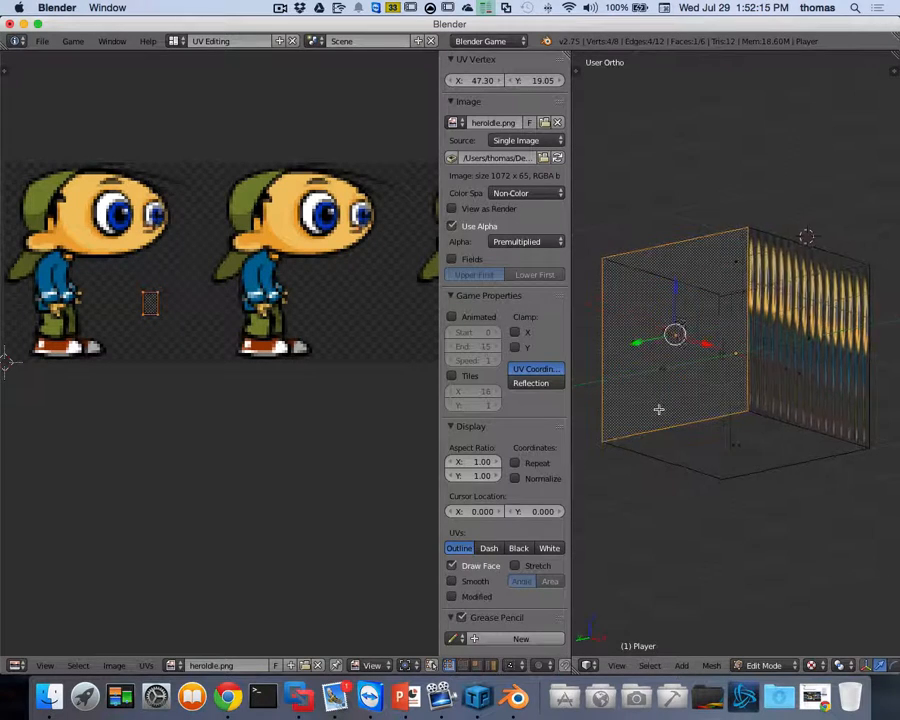
pyautogui.rightClick(733, 440)
pyautogui.hscroll(-5, 711, 438)
pyautogui.hscroll(-3, 711, 438)
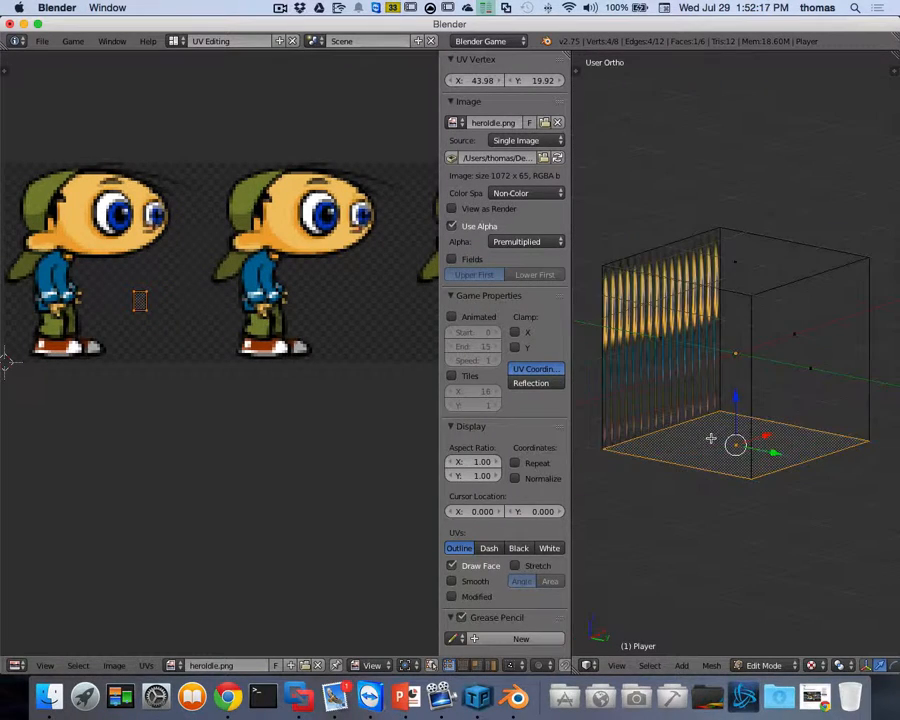
pyautogui.rightClick(772, 350)
pyautogui.hscroll(5, 721, 384)
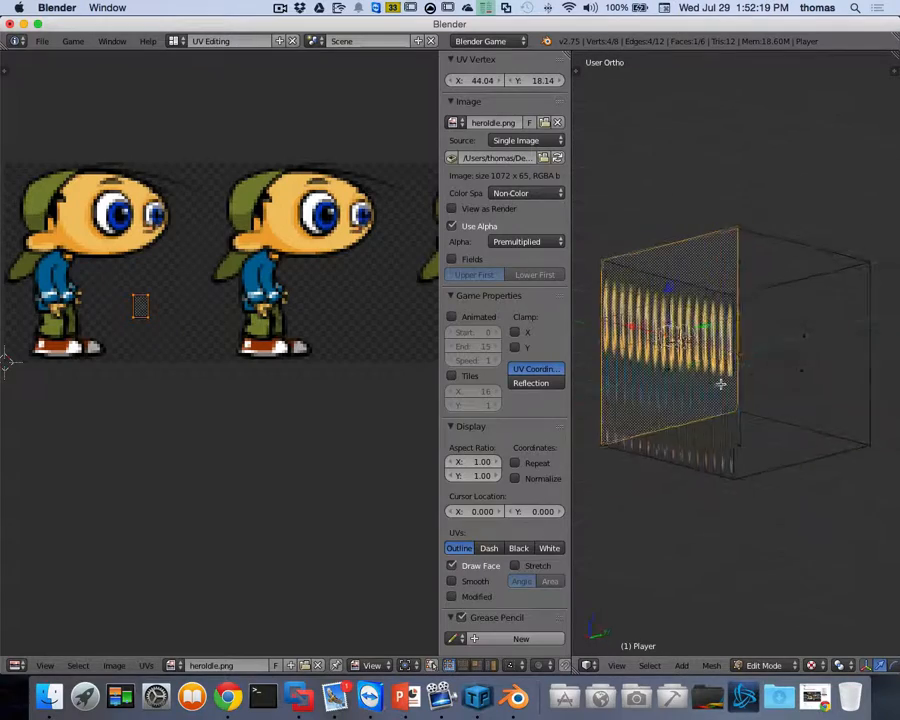
pyautogui.scroll(5, 721, 384)
pyautogui.hscroll(-5, 710, 373)
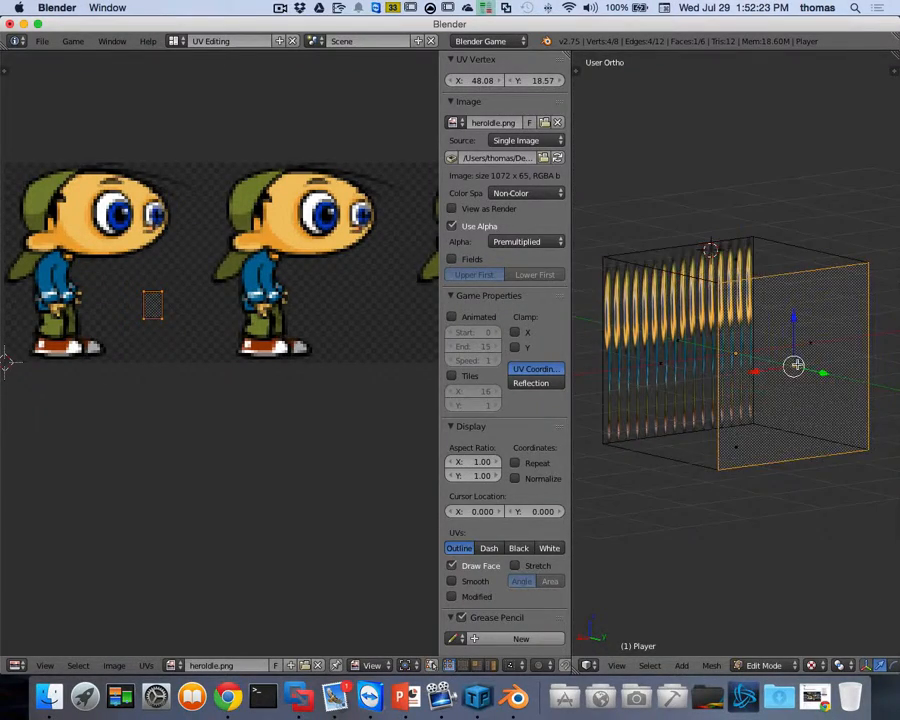
pyautogui.hscroll(-10, 740, 320)
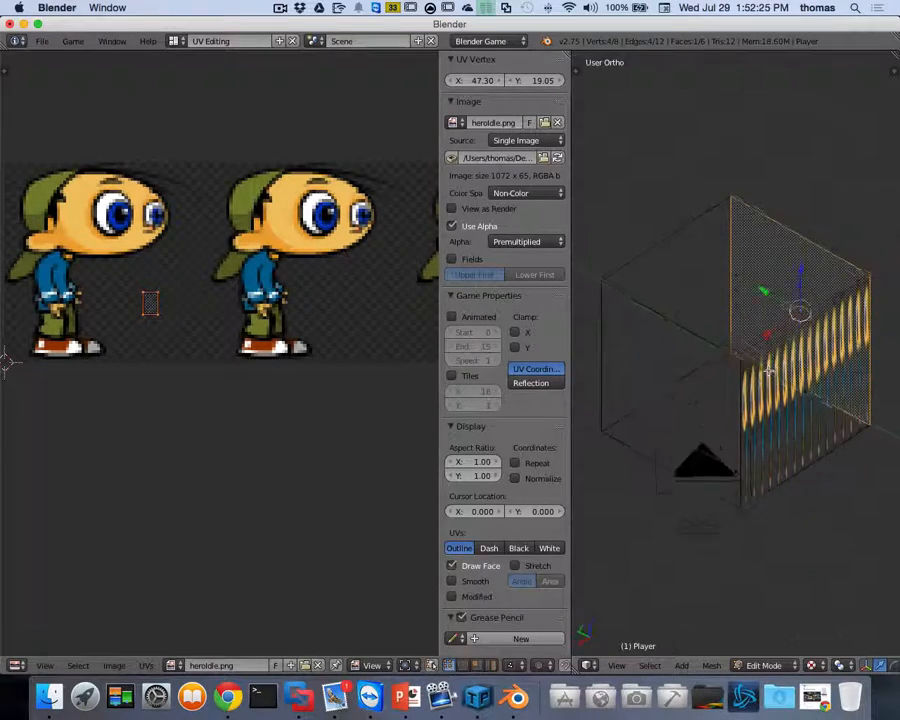
pyautogui.scroll(3, 762, 377)
pyautogui.rightClick(743, 396)
pyautogui.hscroll(-10, 757, 386)
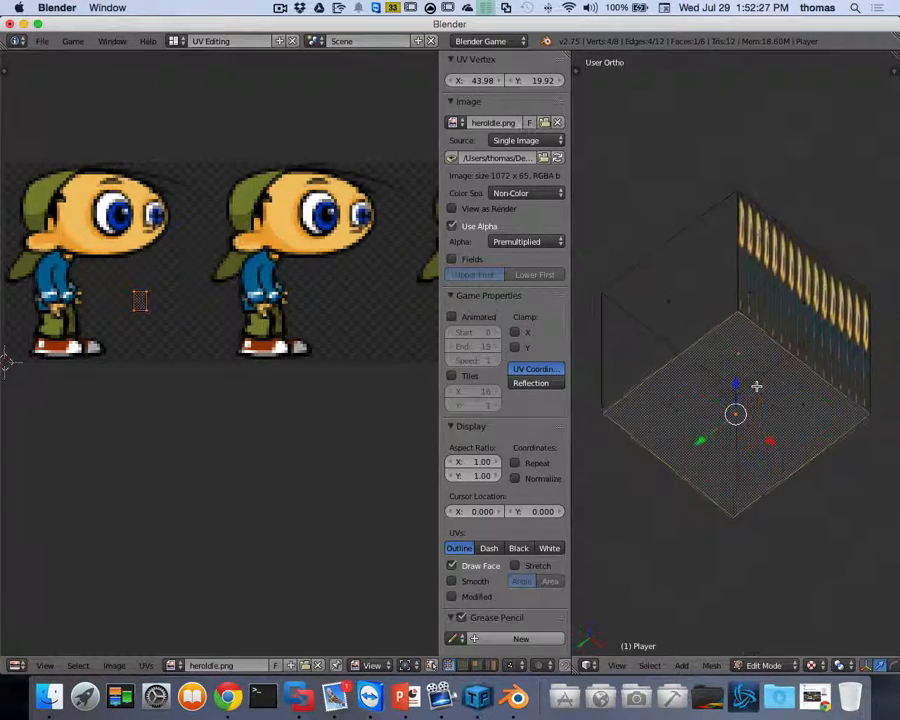
# Turn Animated and Tiles back on in the game properties of heroIdle.png.
pyautogui.scroll(10, 757, 386)
pyautogui.hscroll(5, 758, 385)
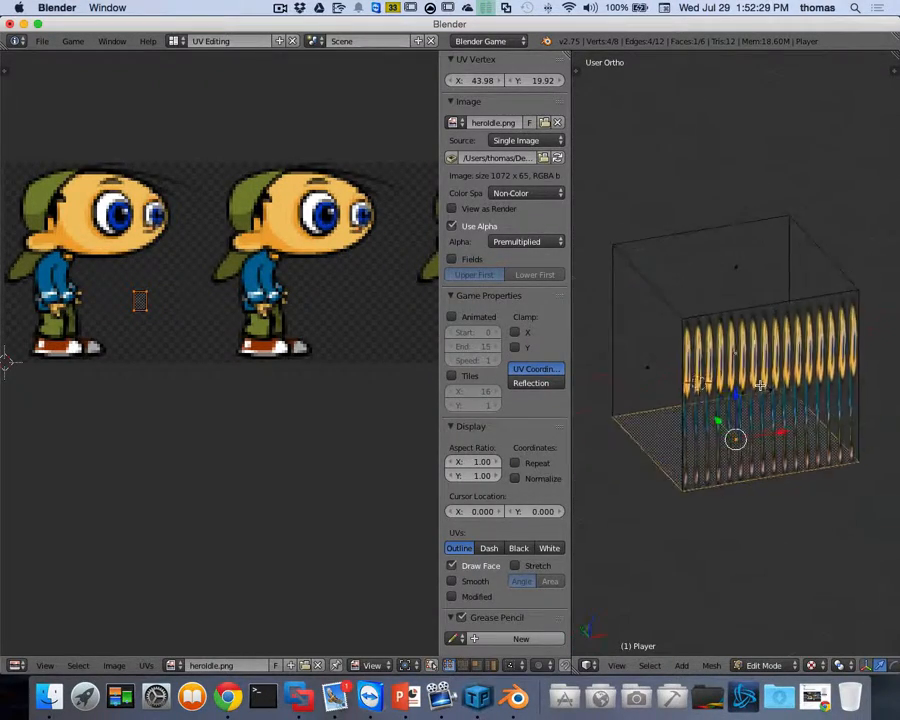
pyautogui.click(452, 318)
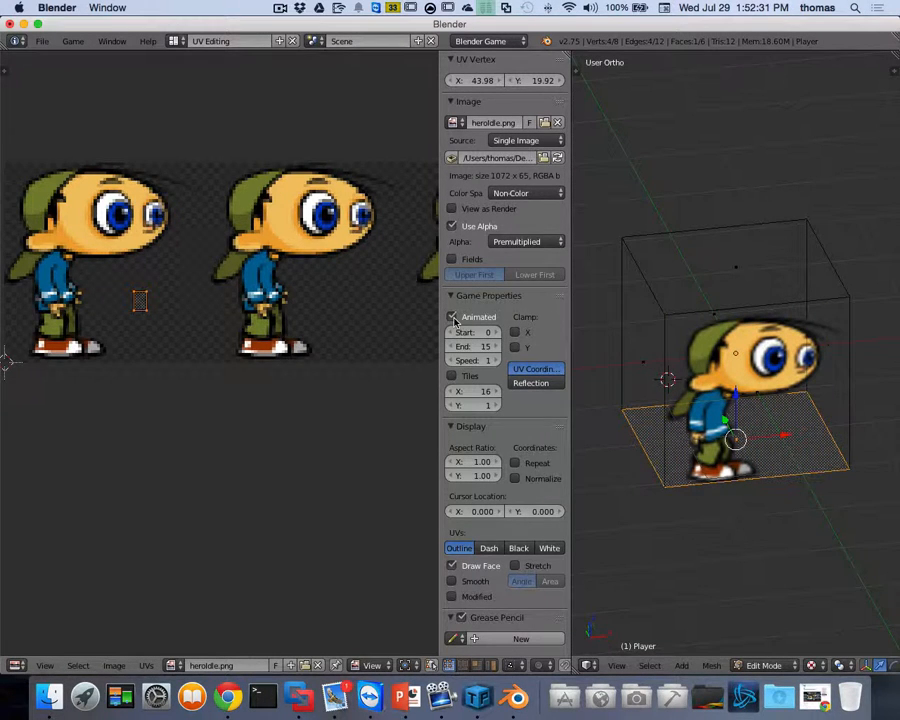
pyautogui.click(451, 376)
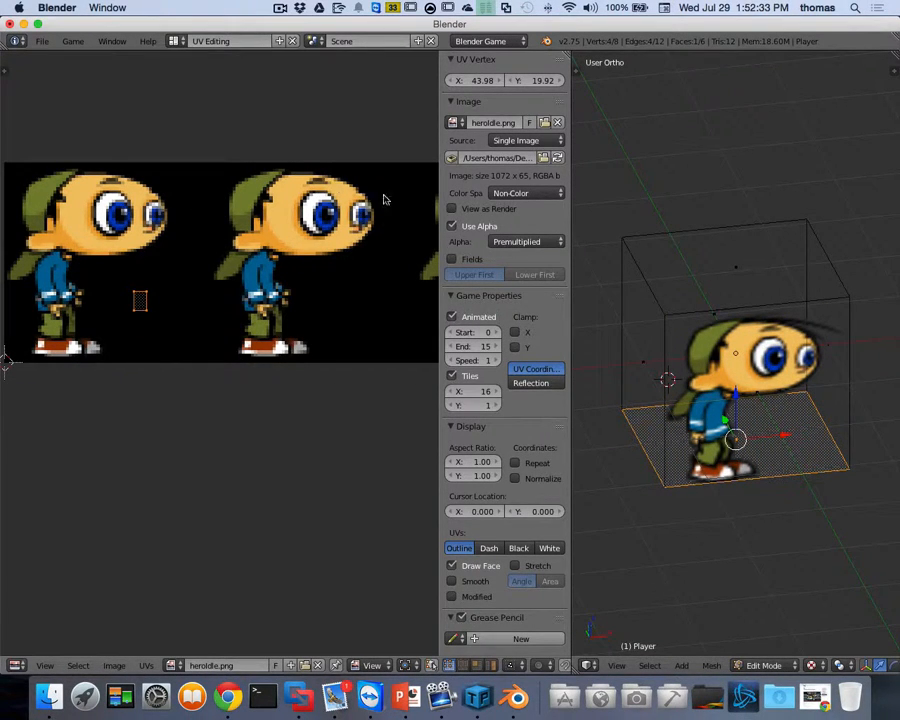
# Select the sprite face and set the color space of heroIdle.png to VD16.
pyautogui.rightClick(747, 393)
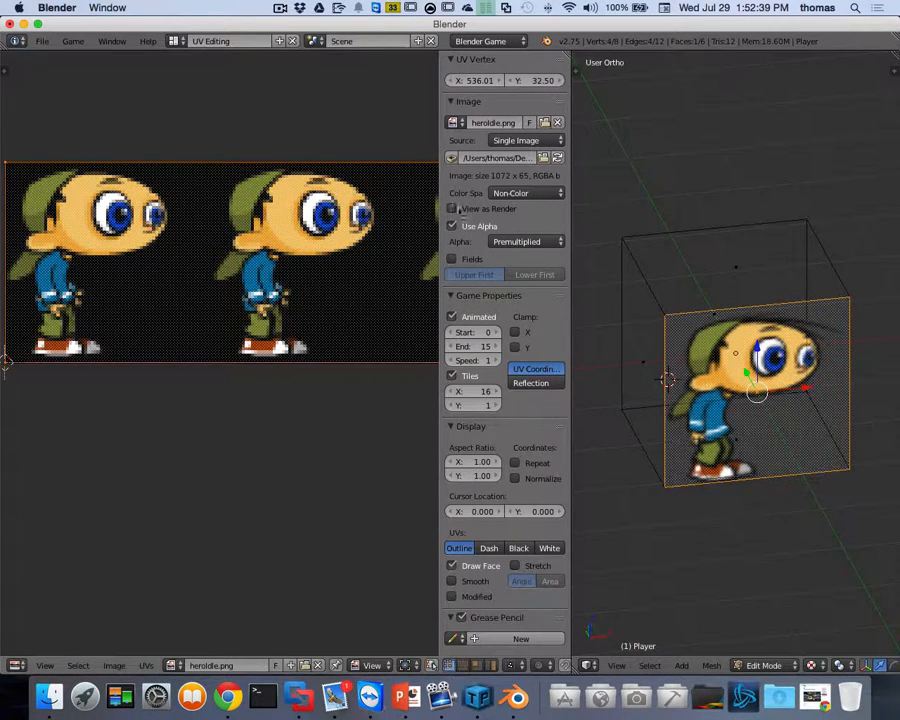
pyautogui.click(520, 194)
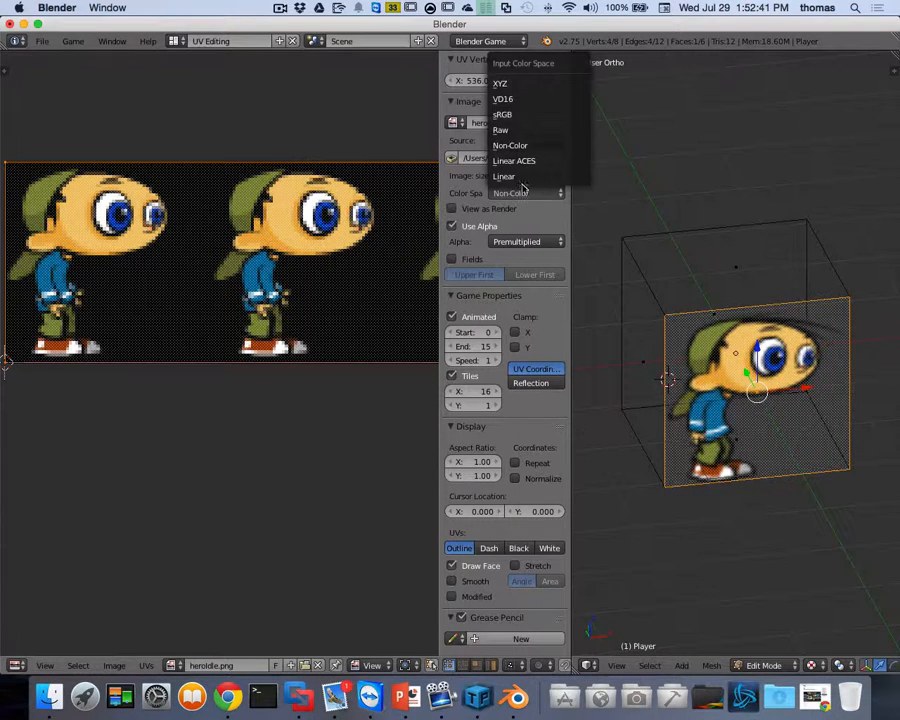
pyautogui.click(520, 102)
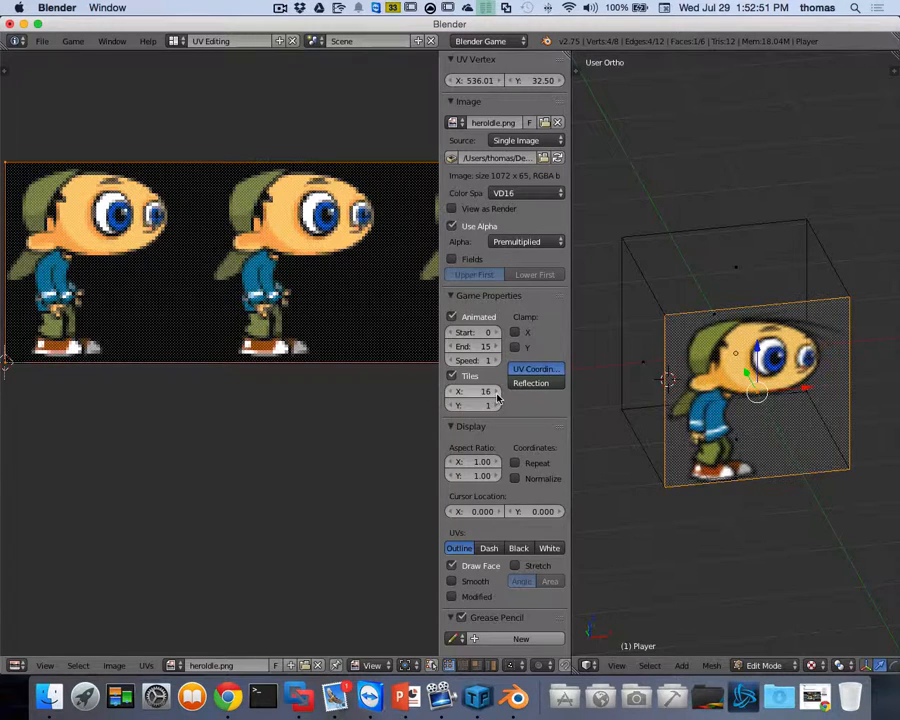
pyautogui.moveTo(497, 395); pyautogui.dragTo(478, 396)
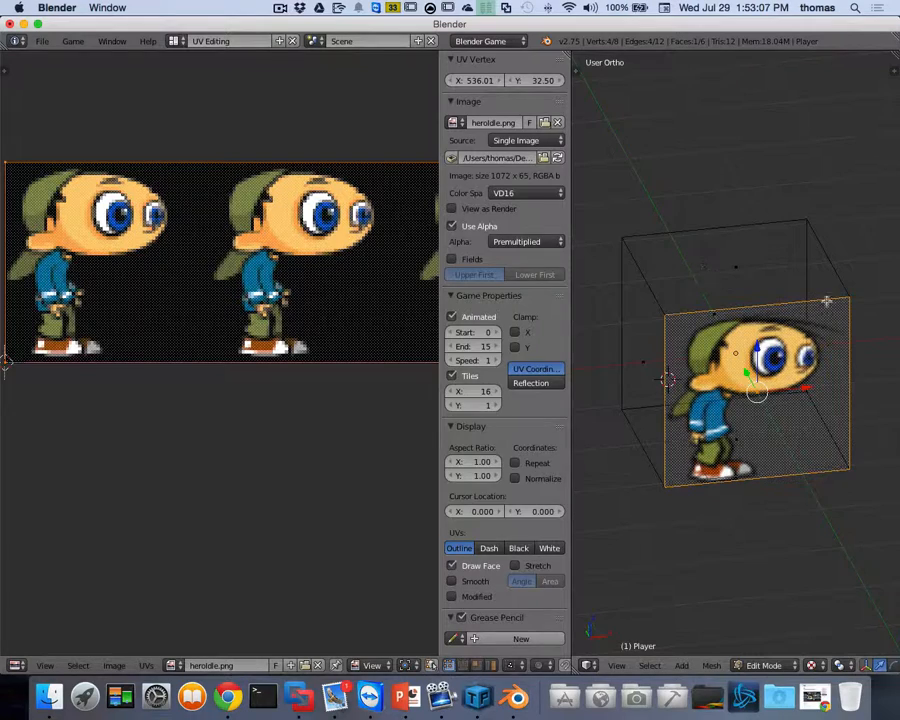
# Return the Player cube to Object Mode and start the game engine to test the idle animation.
pyautogui.moveTo(826, 301); pyautogui.dragTo(798, 305, button='middle')
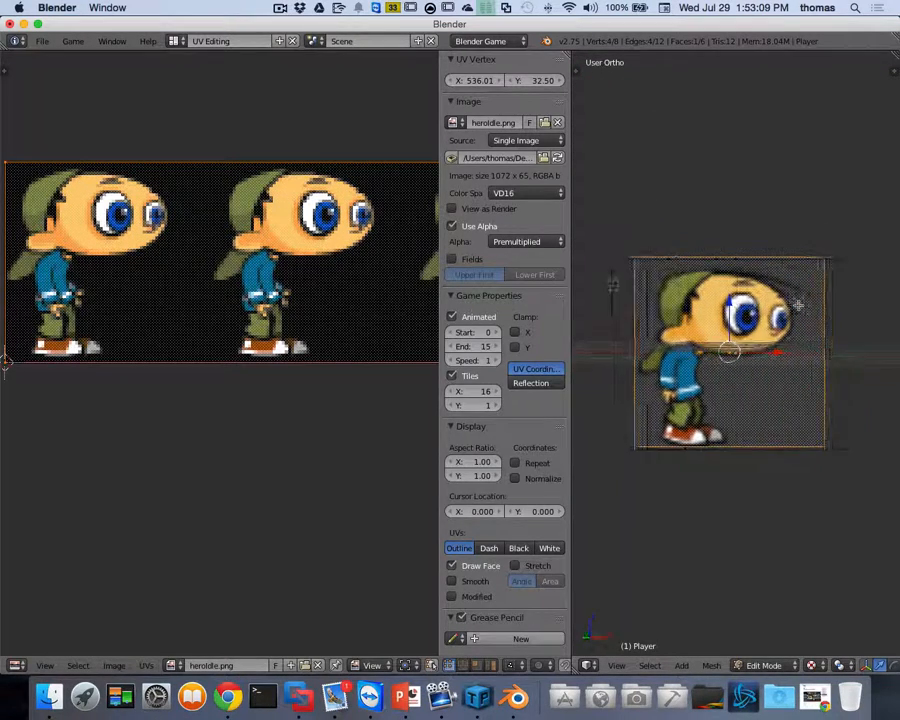
pyautogui.press('Tab')
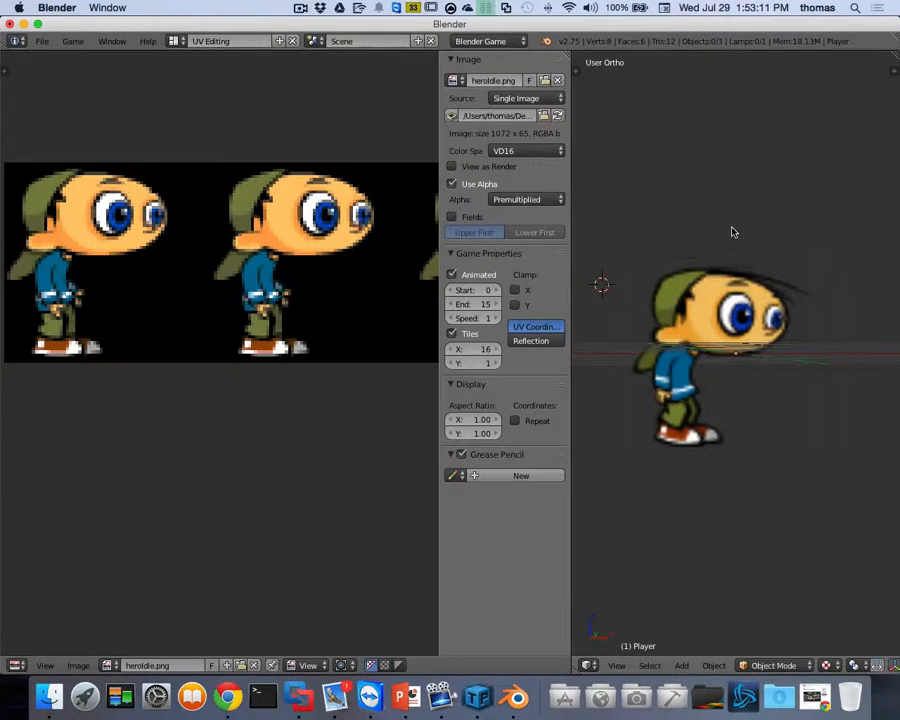
pyautogui.keyDown('shift'); pyautogui.moveTo(765, 275); pyautogui.dragTo(842, 325, button='middle'); pyautogui.keyUp('shift')
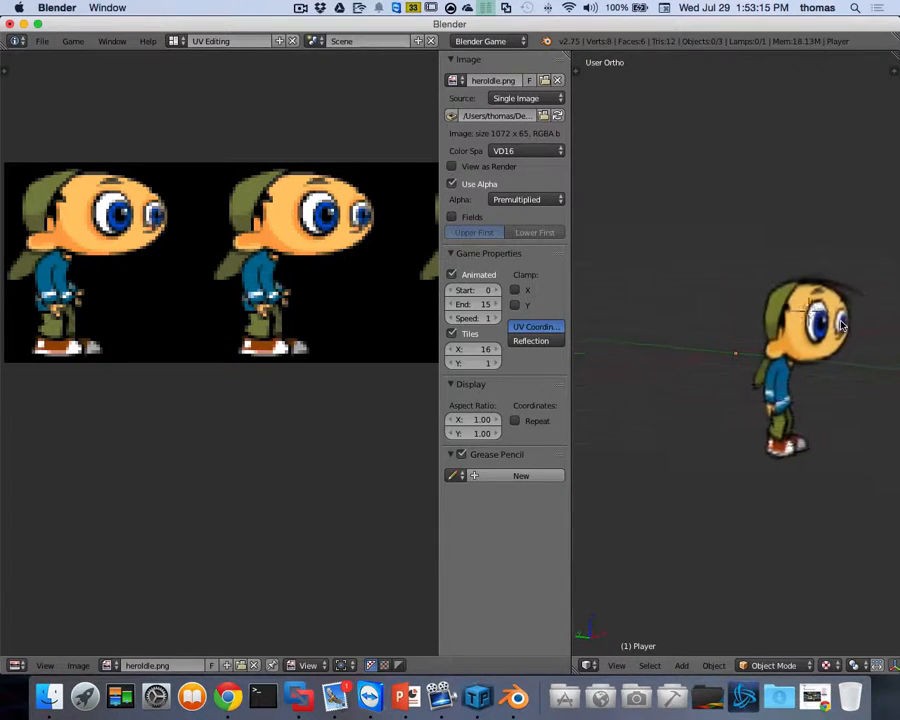
pyautogui.hscroll(5, 842, 324)
pyautogui.hscroll(2, 752, 360)
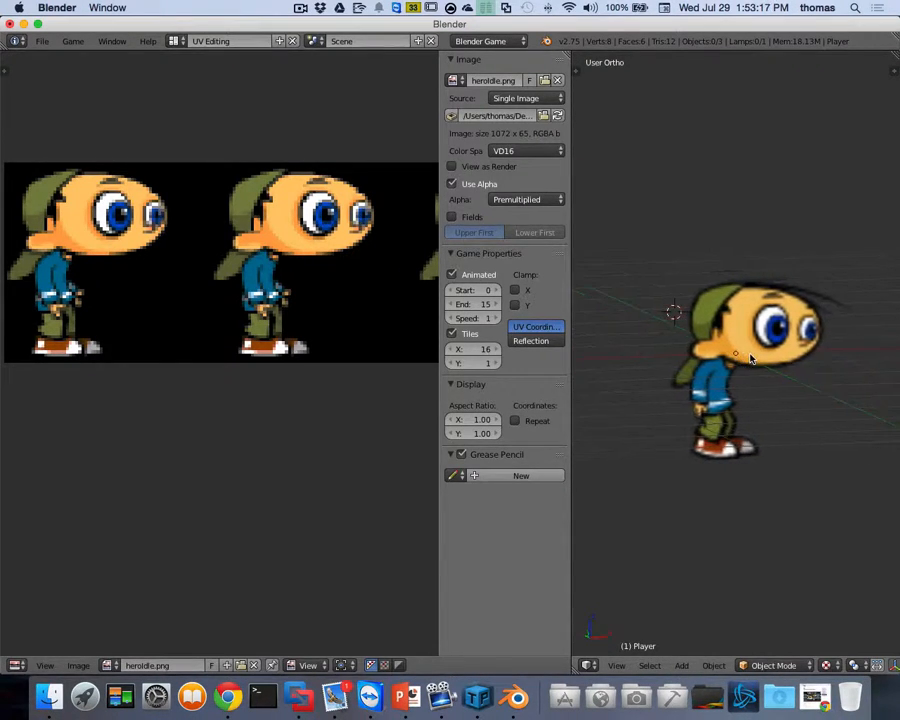
pyautogui.press('p')
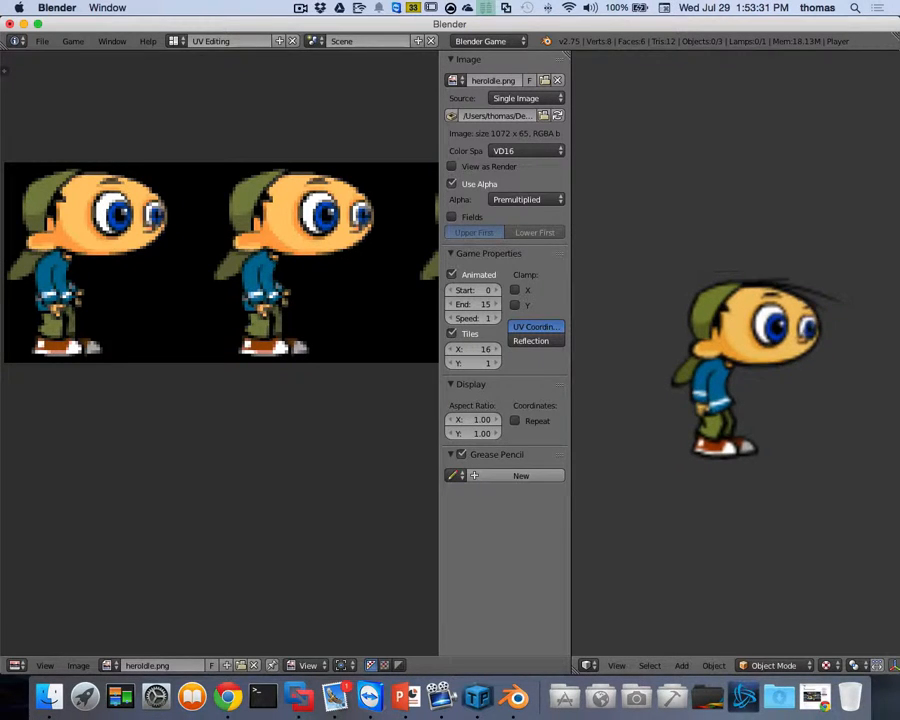
# Set the animation speed of heroIdle.png to 15 and test the idle animation in the game engine.
pyautogui.press('Escape')
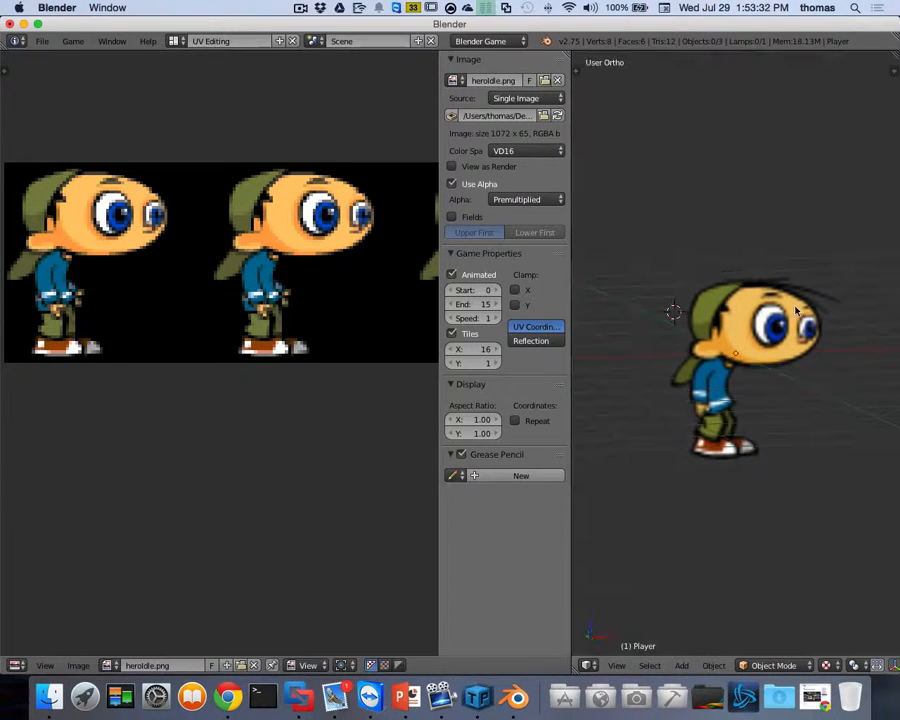
pyautogui.click(490, 320)
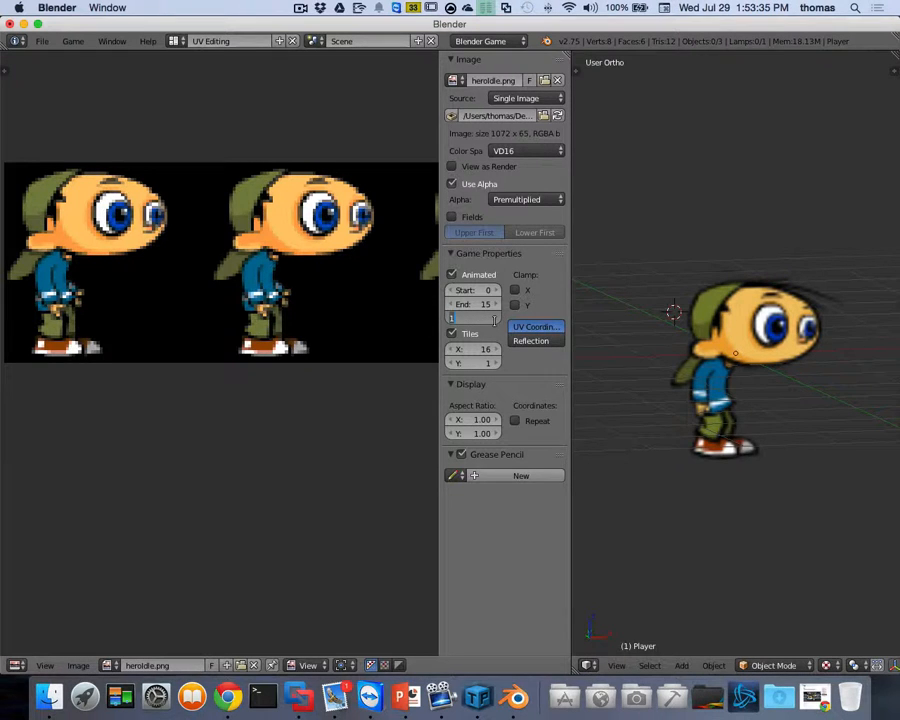
pyautogui.press('Return')
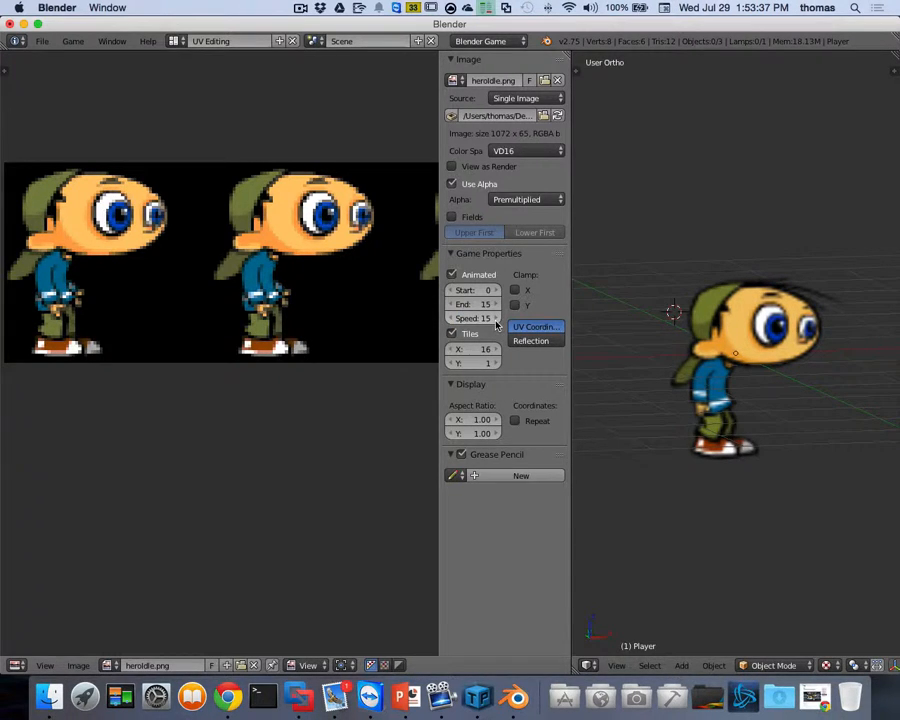
pyautogui.press('p')
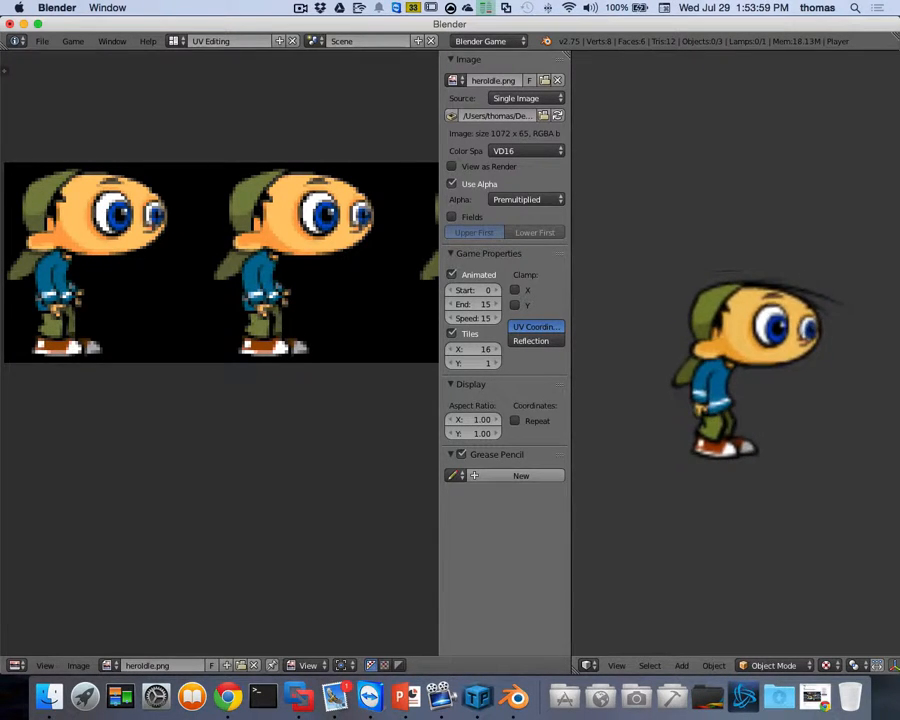
pyautogui.press('Escape')
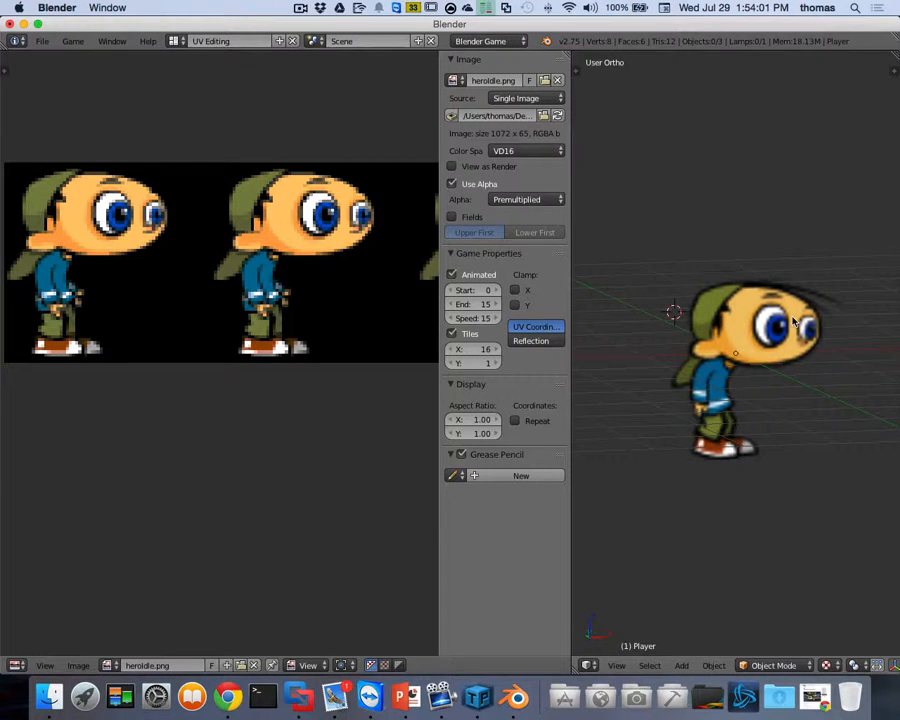
# Select the Player cube and switch to the Default screen layout.
pyautogui.hscroll(8, 797, 305)
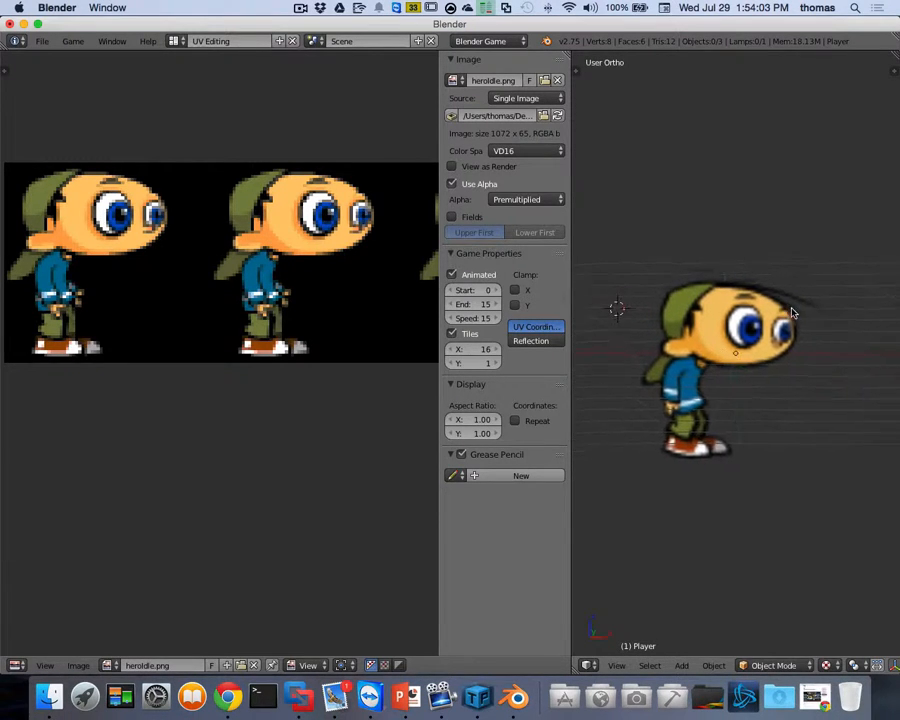
pyautogui.rightClick(794, 309)
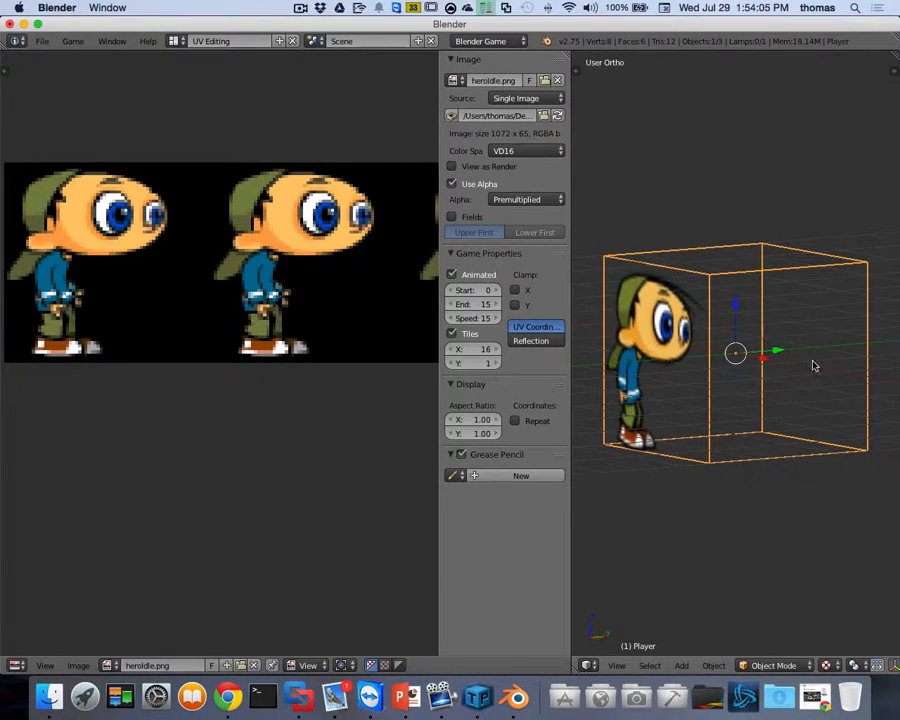
pyautogui.hscroll(10, 790, 363)
pyautogui.hscroll(10, 797, 363)
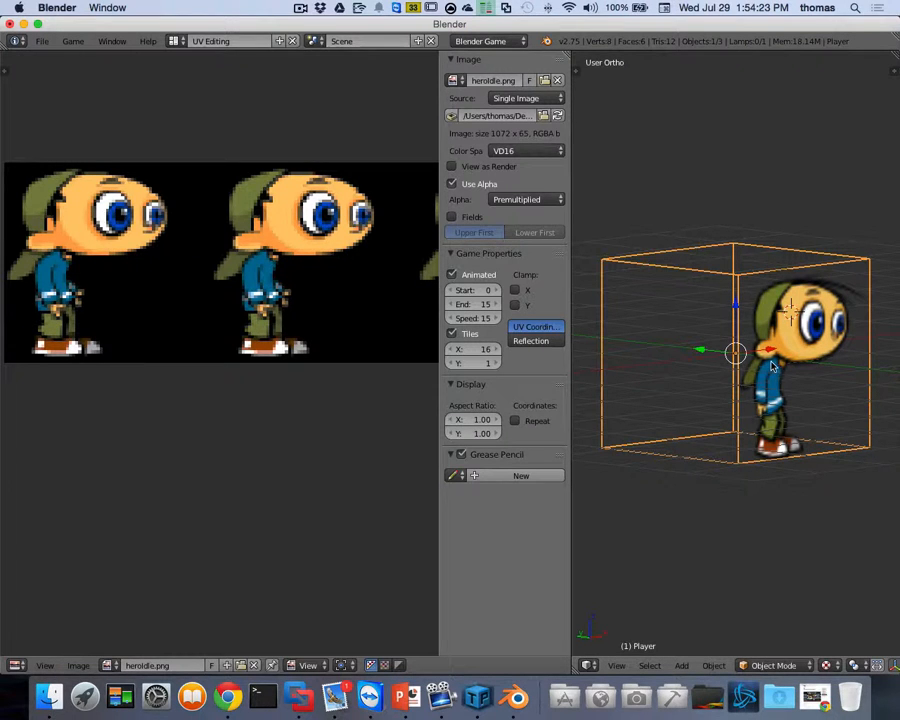
pyautogui.moveTo(677, 317); pyautogui.dragTo(830, 345, button='middle')
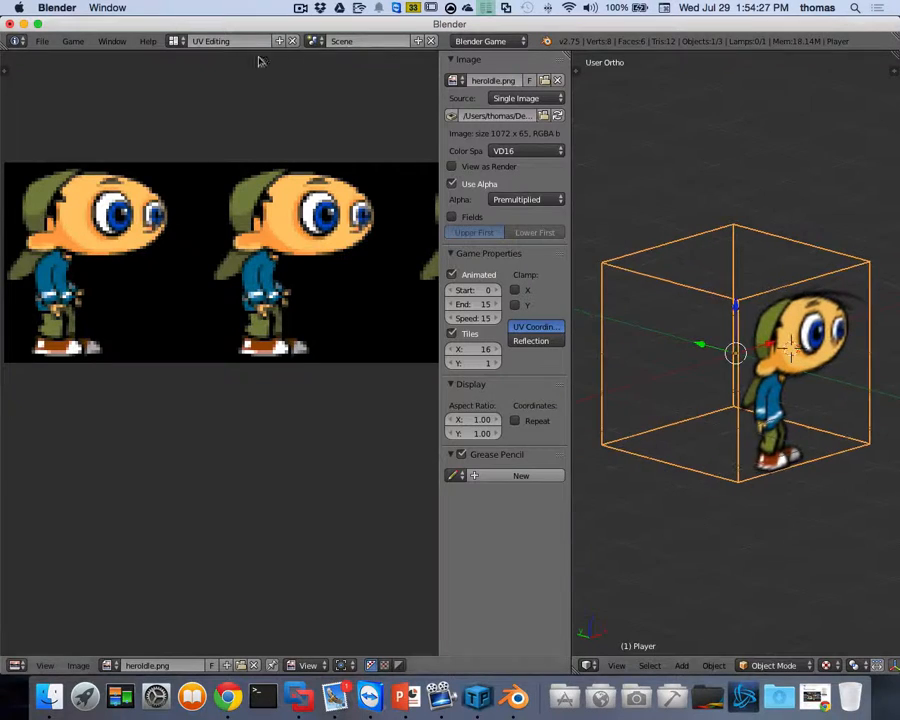
pyautogui.click(175, 41)
pyautogui.click(193, 103)
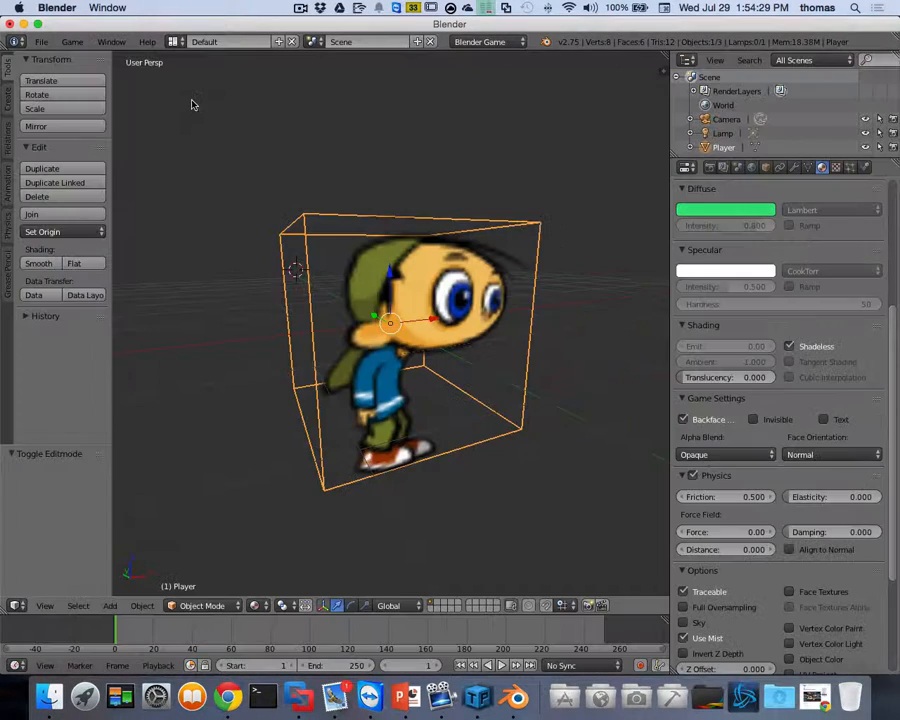
# Add a new Image or Movie texture in the second texture slot of the Player cube's Green material.
pyautogui.scroll(5, 780, 250)
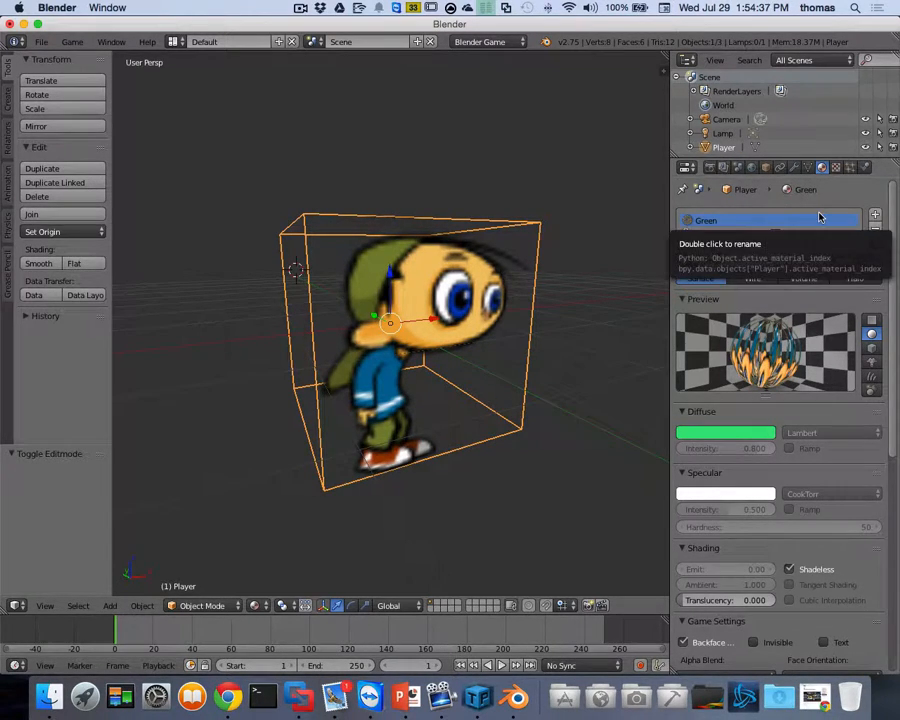
pyautogui.click(836, 167)
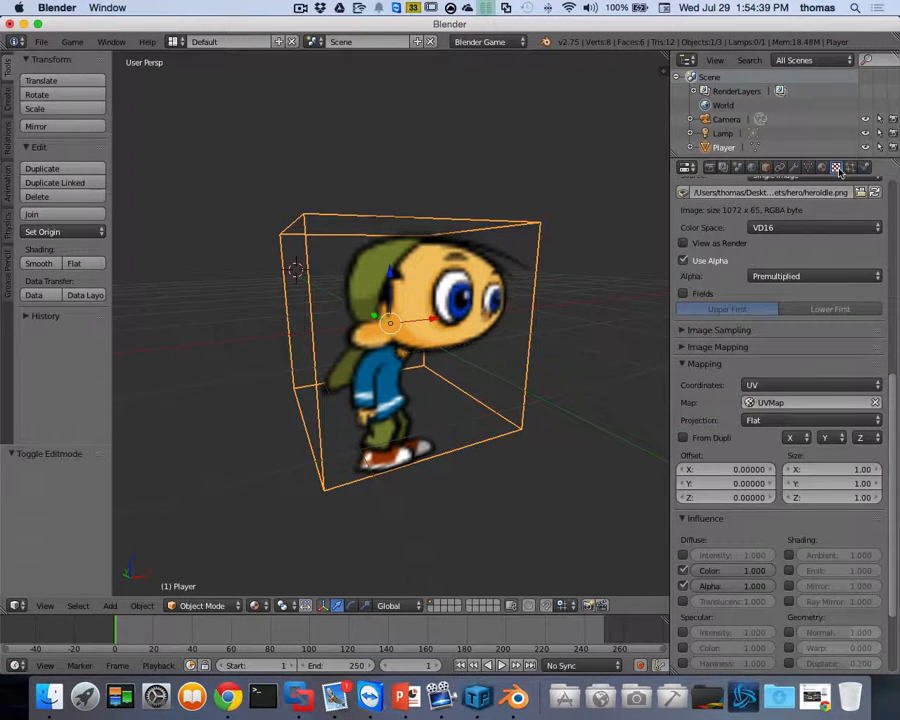
pyautogui.scroll(5, 826, 284)
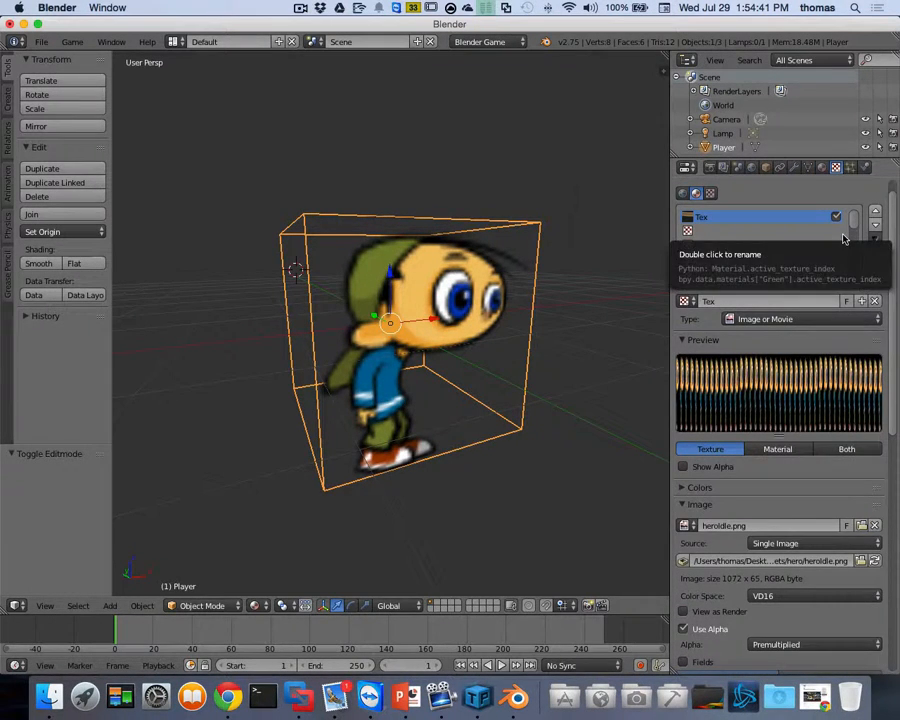
pyautogui.click(708, 234)
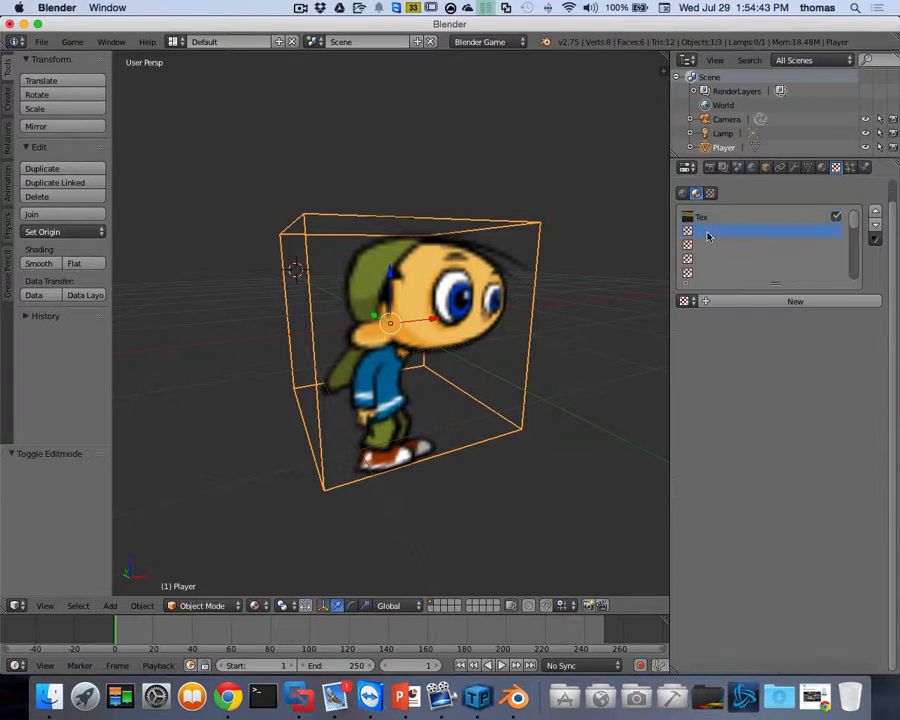
pyautogui.click(795, 301)
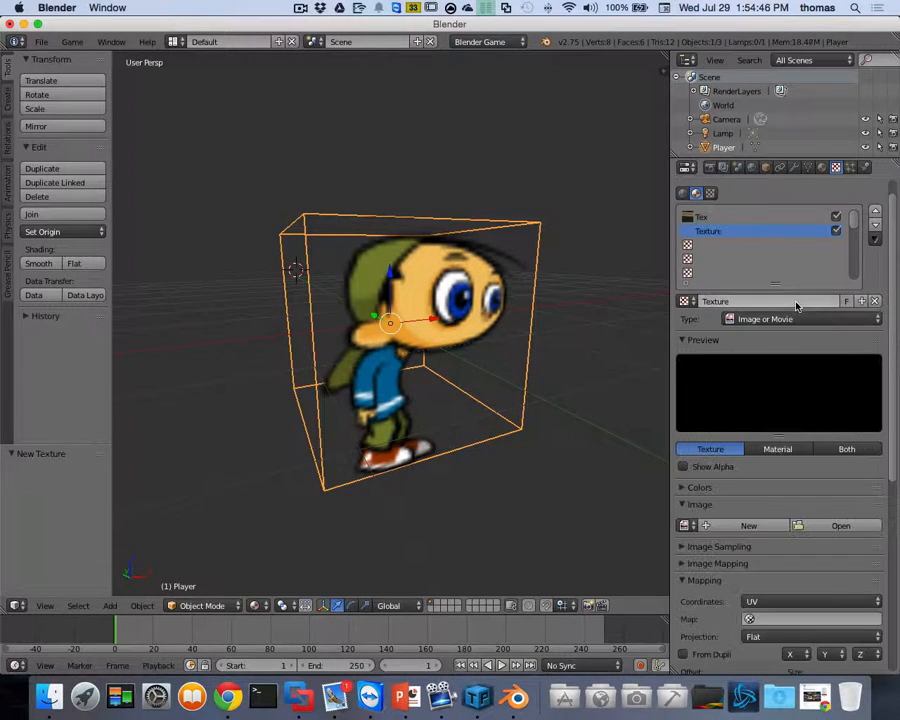
# Rename the heroIdle.png texture as Idle and the new empty texture as Walk.
pyautogui.doubleClick(708, 218)
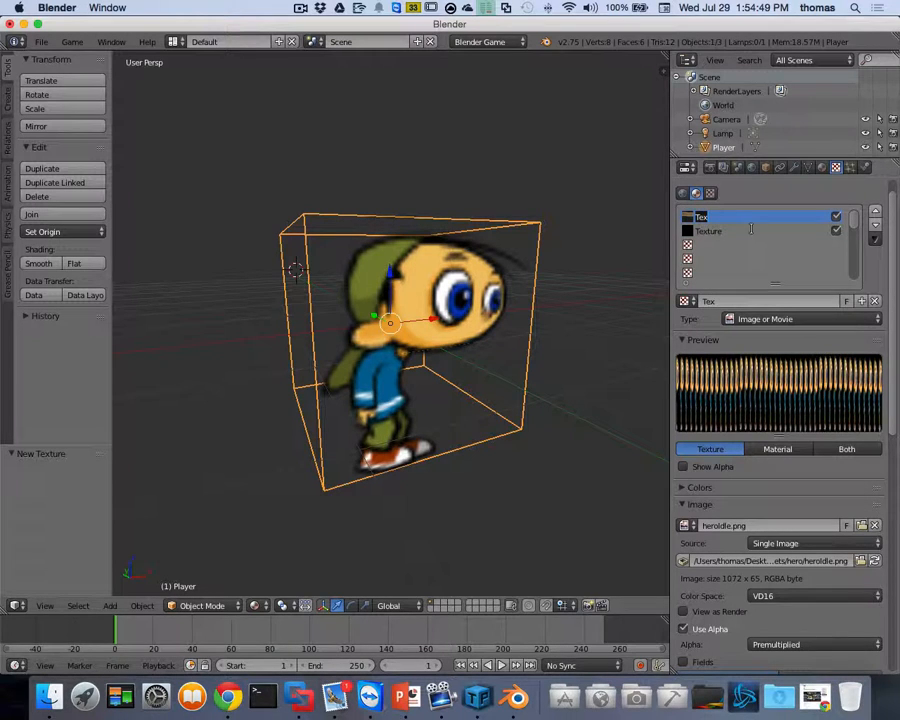
pyautogui.write('Idle')
pyautogui.press('Return')
pyautogui.click(694, 232)
pyautogui.doubleClick(704, 232)
pyautogui.write('W')
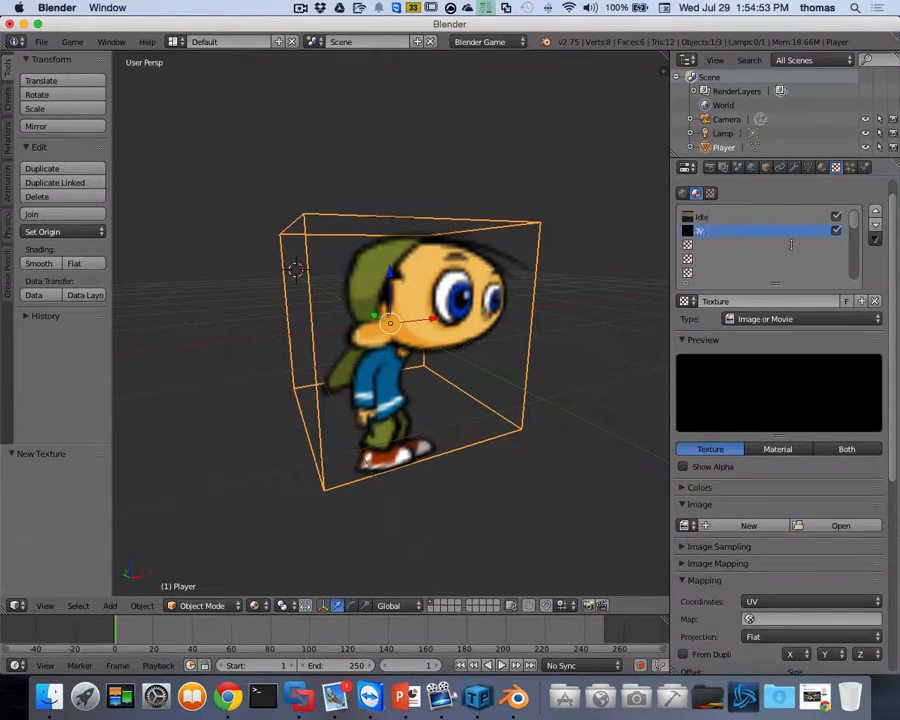
pyautogui.write('alk')
pyautogui.press('Return')
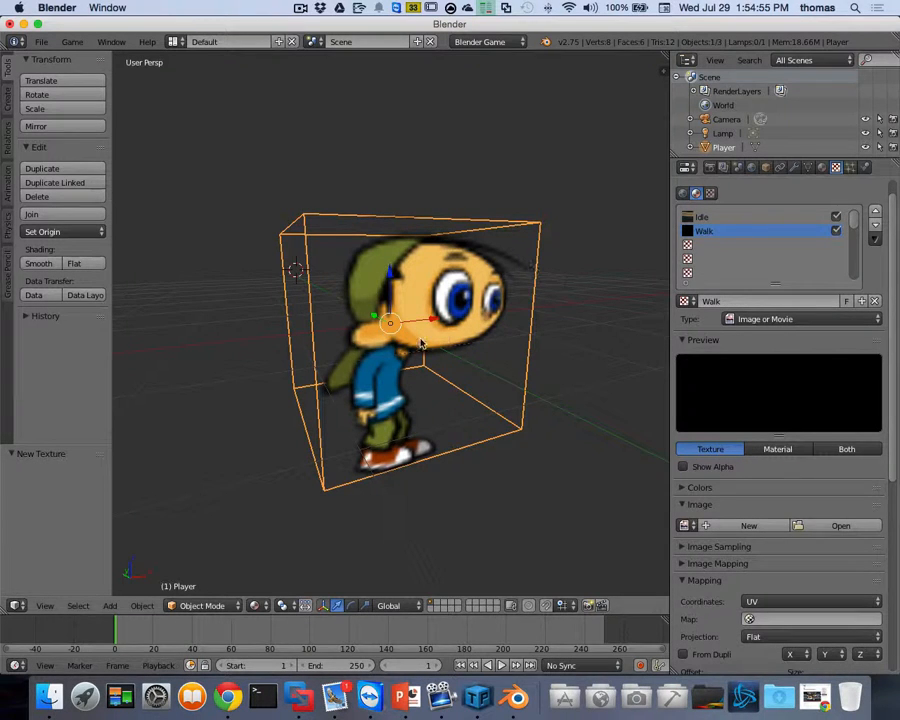
# In Edit Mode, select the two opposite cube faces on either side of the sprite face.
pyautogui.press('a')
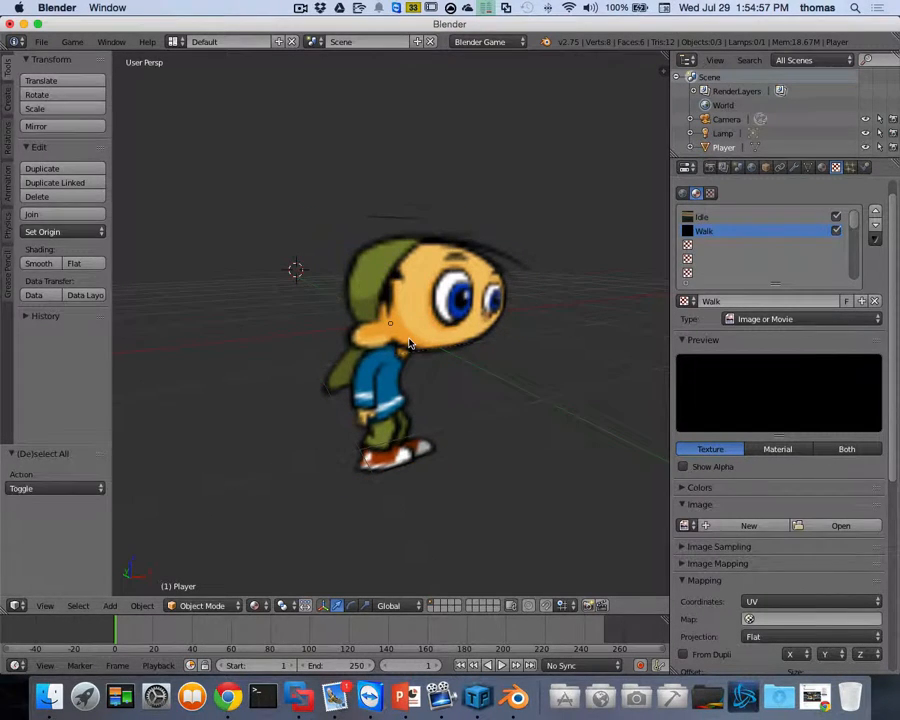
pyautogui.press('Tab')
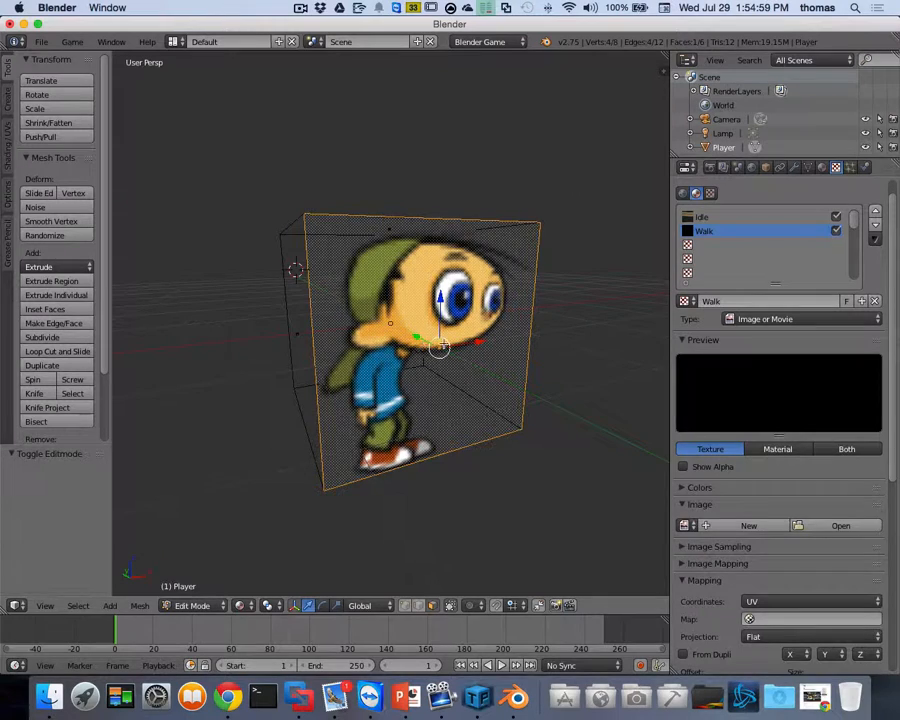
pyautogui.hscroll(-5, 593, 306)
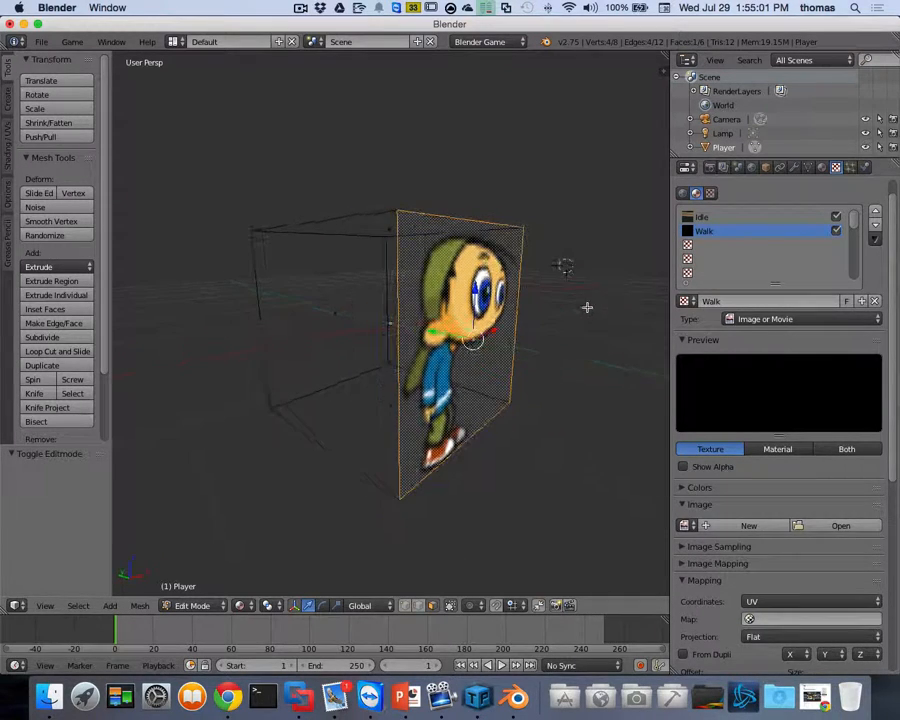
pyautogui.hscroll(-10, 323, 352)
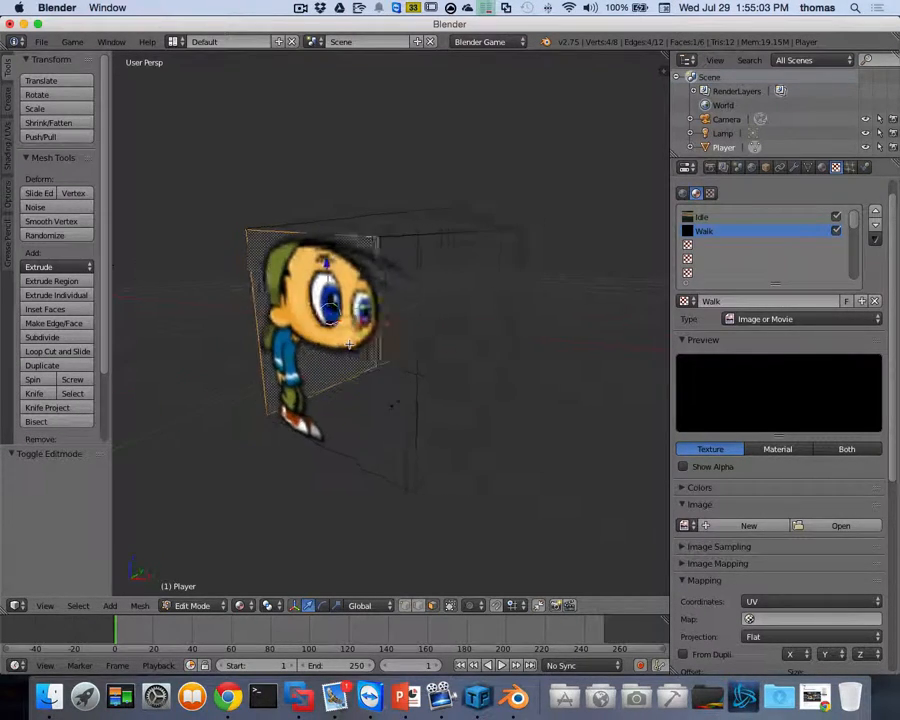
pyautogui.keyDown('shift'); pyautogui.rightClick(440, 352); pyautogui.keyUp('shift')
pyautogui.hscroll(-3, 500, 352)
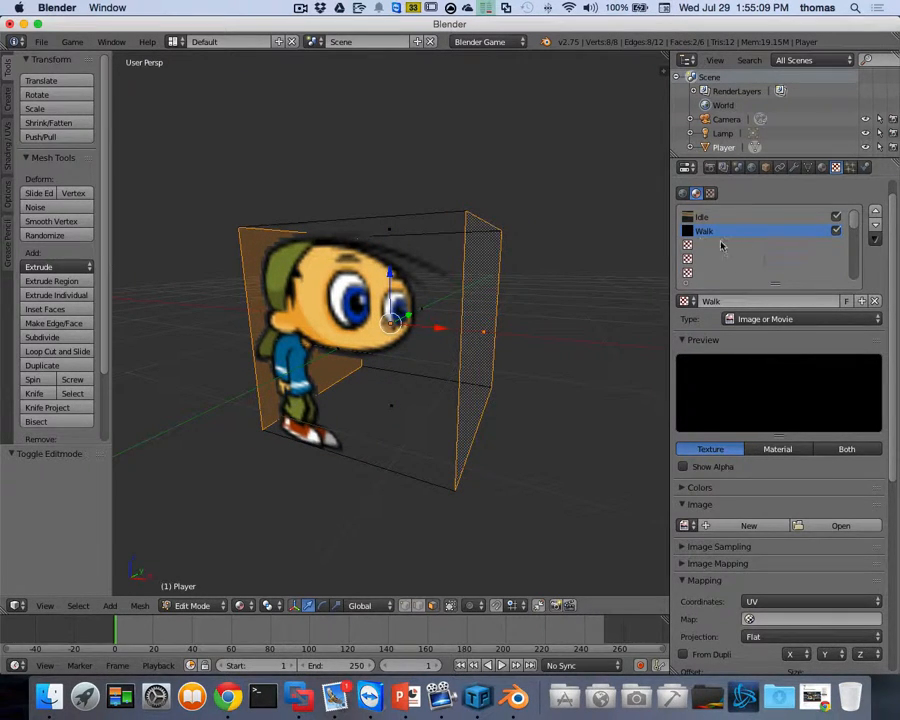
pyautogui.hscroll(-5, 452, 267)
pyautogui.hscroll(5, 455, 267)
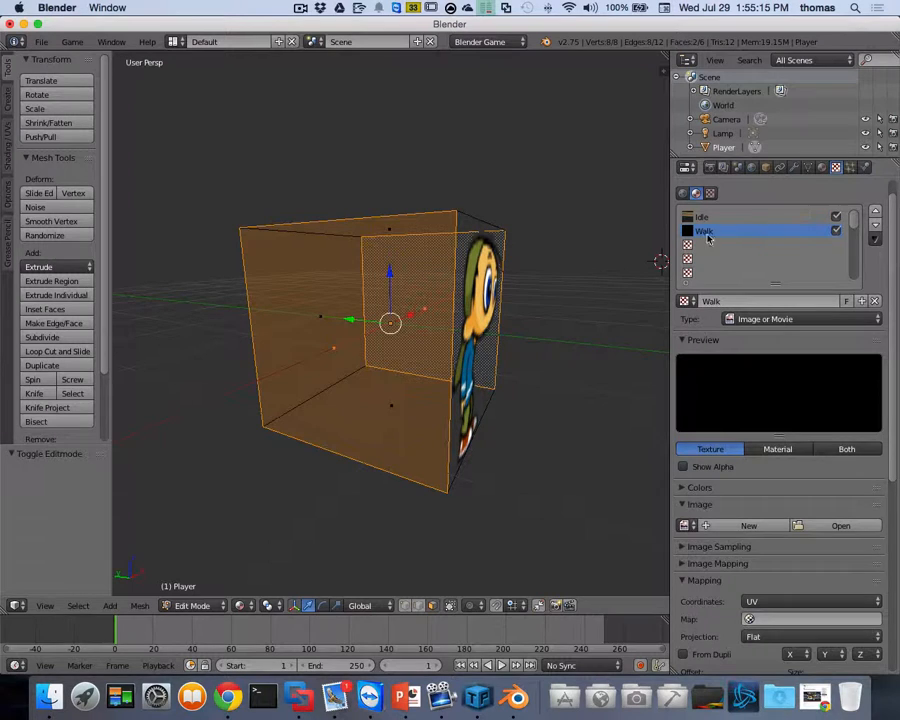
# Examine the Green material and the selected cube faces from several angles, returning to the material's texture list.
pyautogui.click(822, 167)
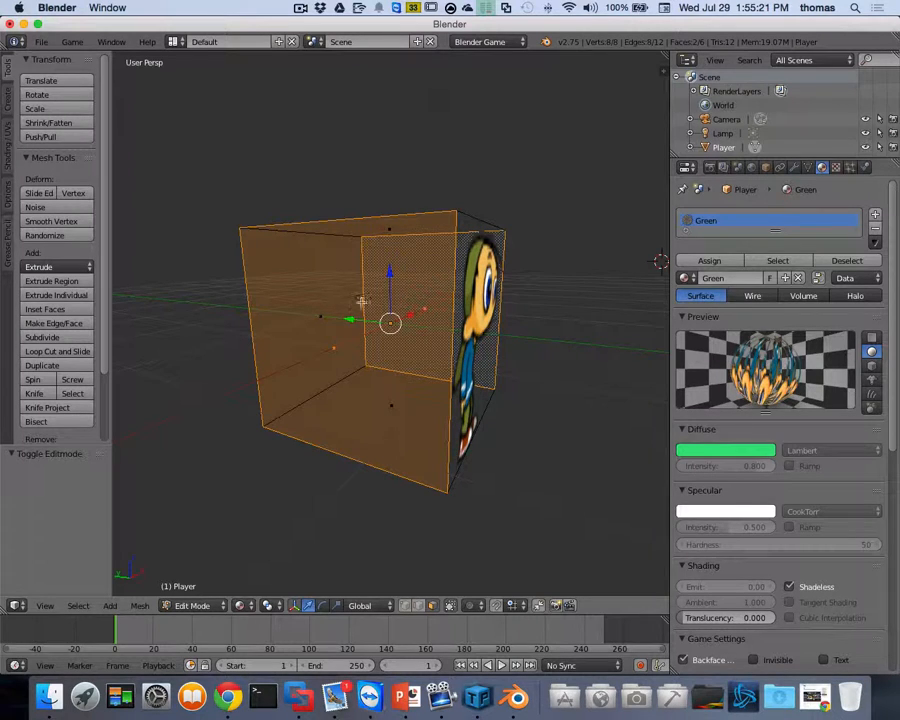
pyautogui.hscroll(10, 443, 264)
pyautogui.hscroll(10, 443, 264)
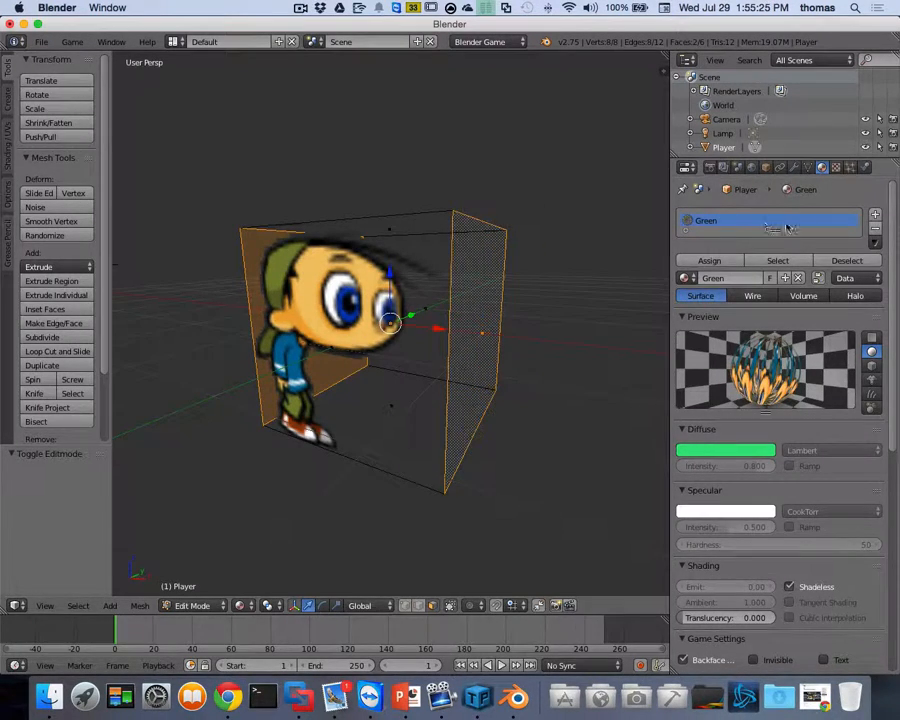
pyautogui.hscroll(-10, 451, 263)
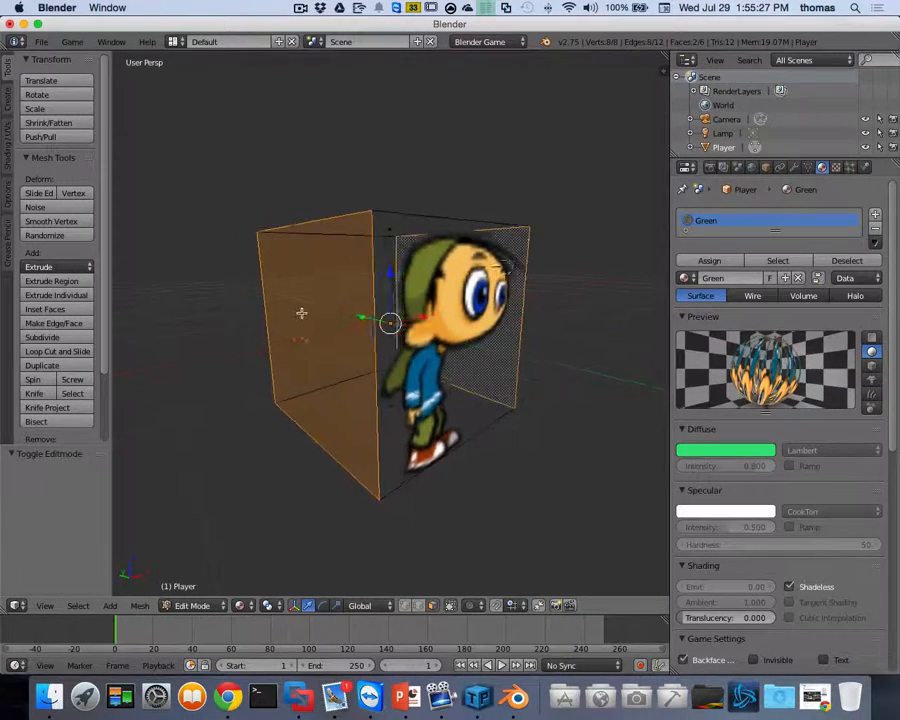
pyautogui.hscroll(10, 427, 290)
pyautogui.hscroll(5, 427, 290)
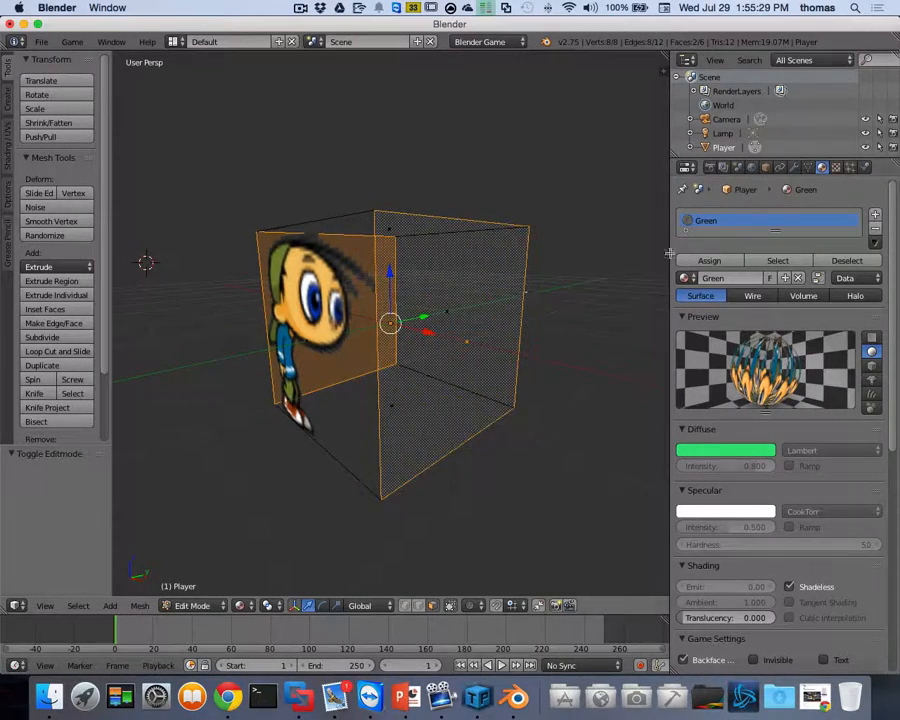
pyautogui.click(838, 167)
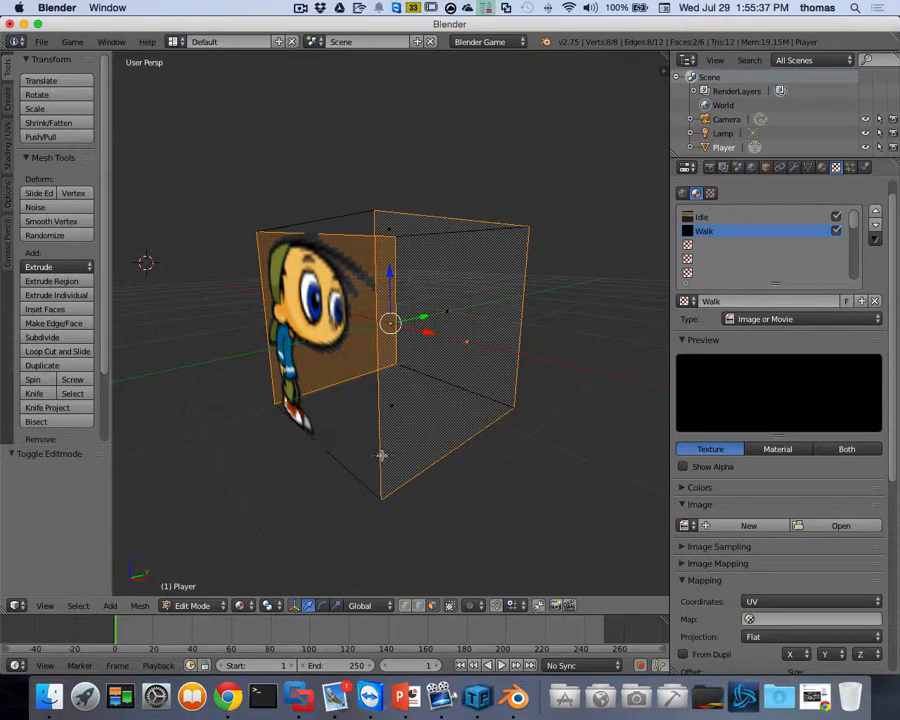
# Switch to Finder and select walk0001.png through walk0015.png in the hero assets folder.
pyautogui.click(42, 684)
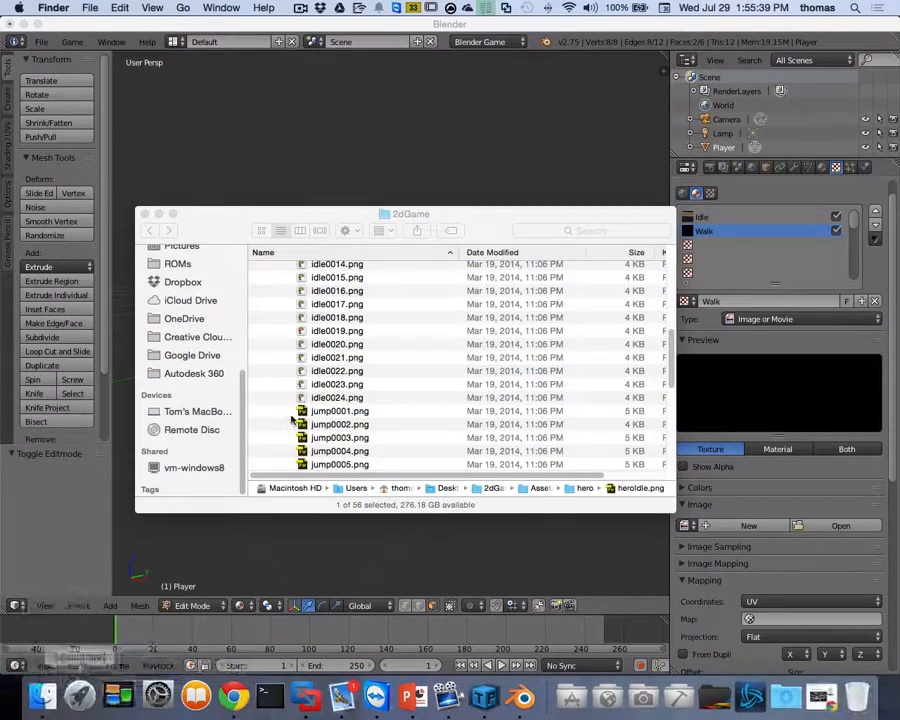
pyautogui.scroll(-10, 410, 370)
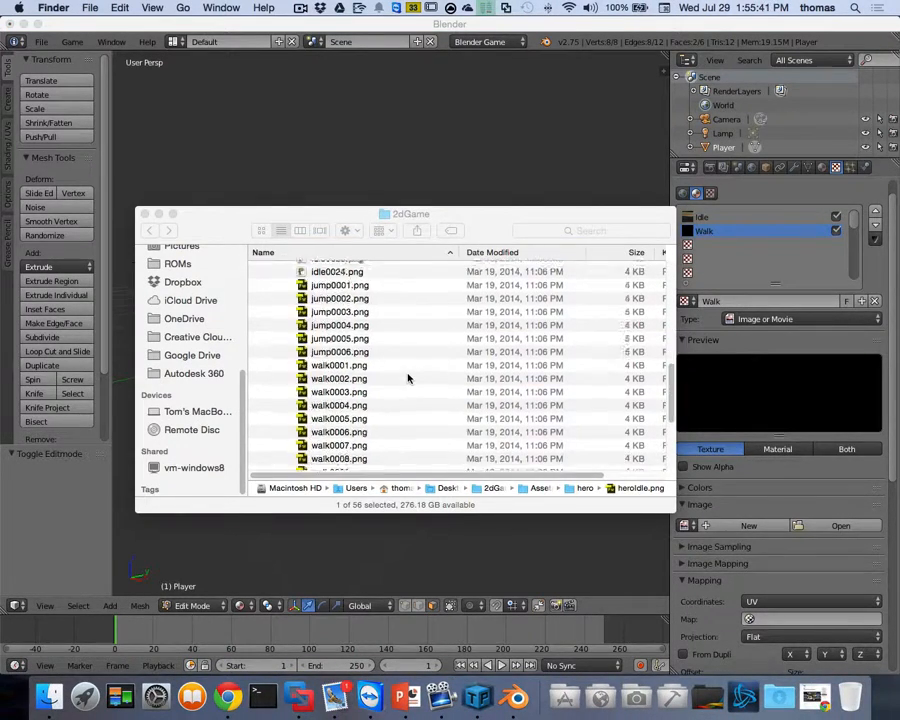
pyautogui.scroll(5, 408, 376)
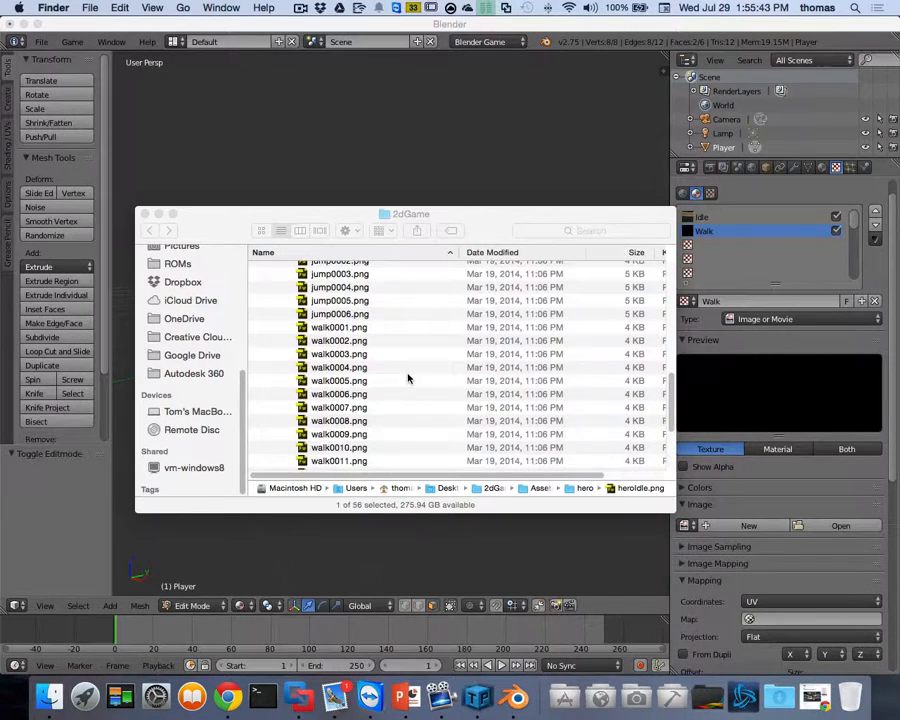
pyautogui.click(340, 327)
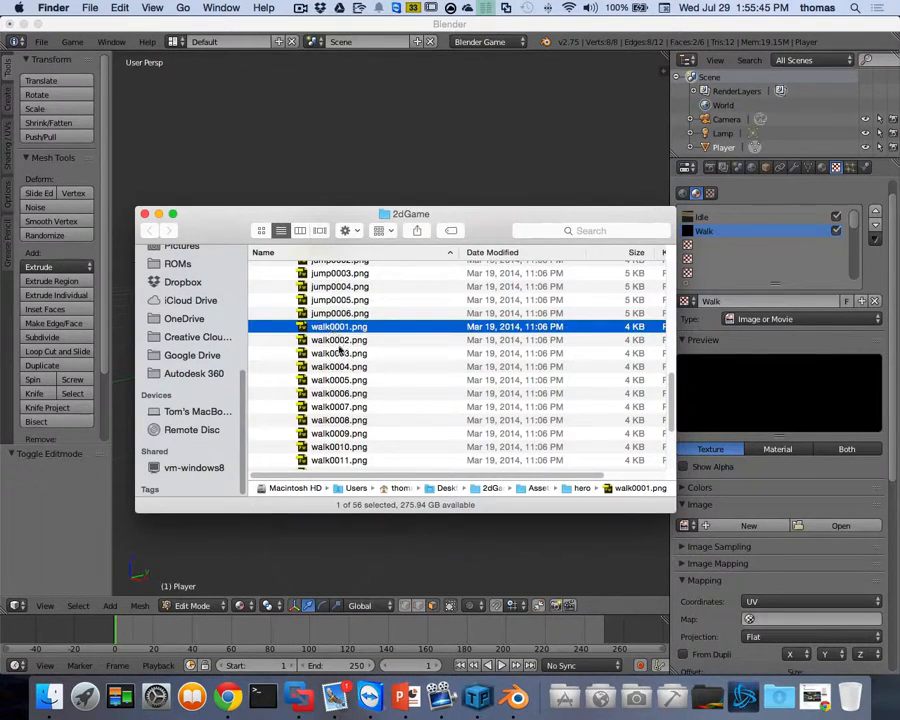
pyautogui.scroll(-5, 398, 402)
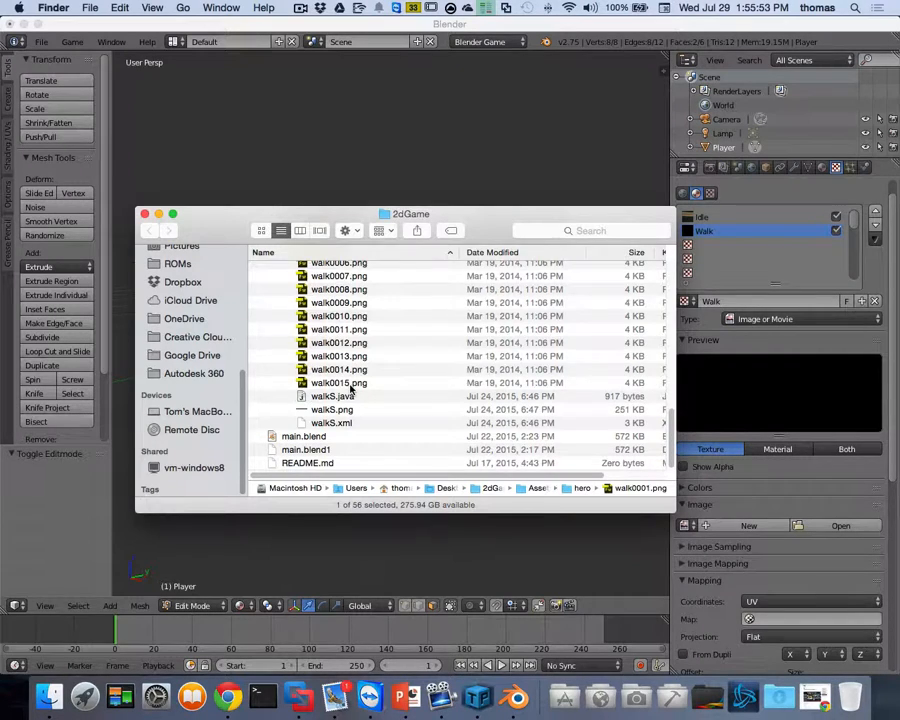
pyautogui.keyDown('shift'); pyautogui.click(345, 384); pyautogui.keyUp('shift')
pyautogui.scroll(5, 386, 374)
pyautogui.scroll(-2, 386, 374)
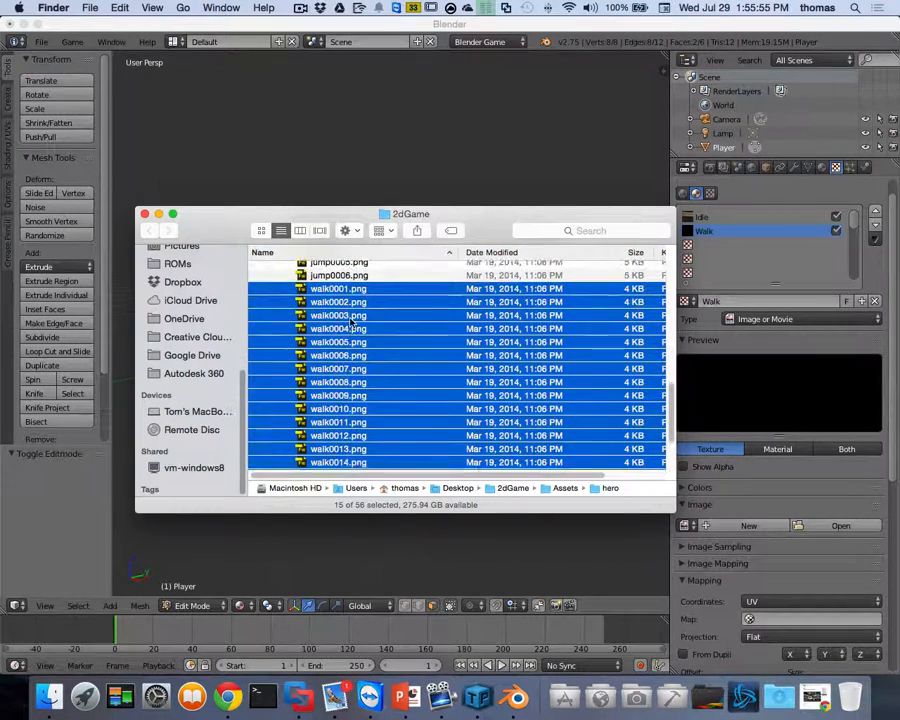
# Switch to TexturePacker and create a new project with the EaselJS / CreateJS data format.
pyautogui.rightClick(337, 238)
pyautogui.click(345, 213)
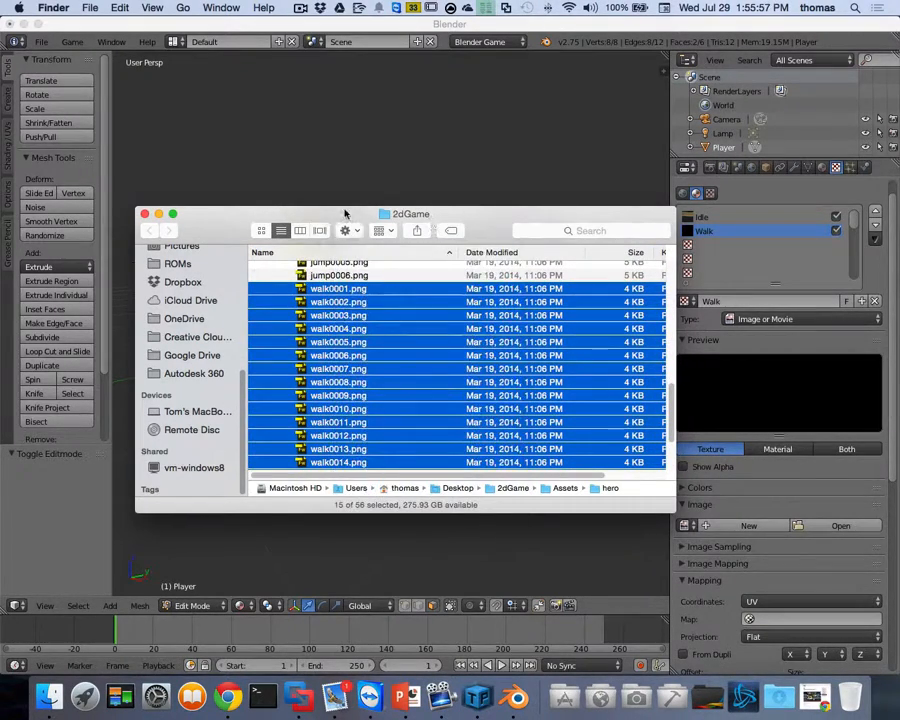
pyautogui.moveTo(345, 213); pyautogui.dragTo(510, 197)
pyautogui.click(478, 697)
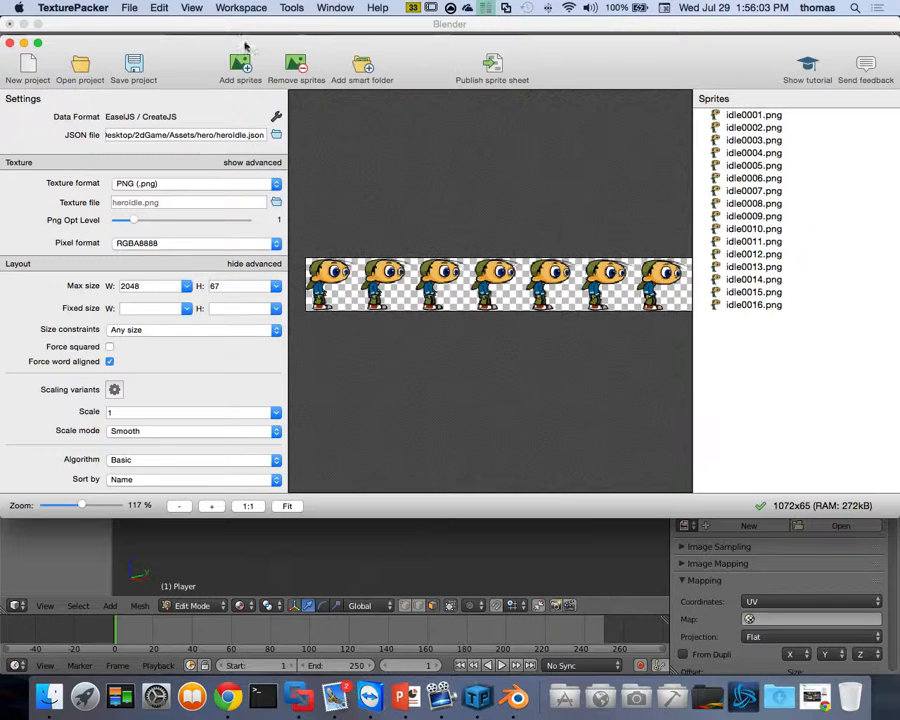
pyautogui.click(128, 8)
pyautogui.click(140, 24)
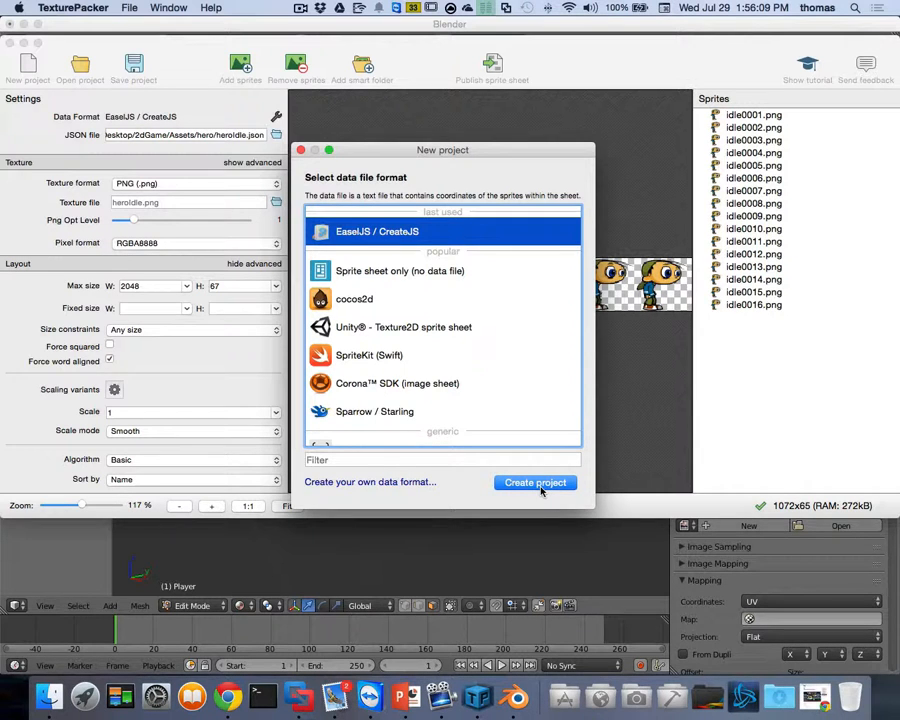
pyautogui.click(535, 483)
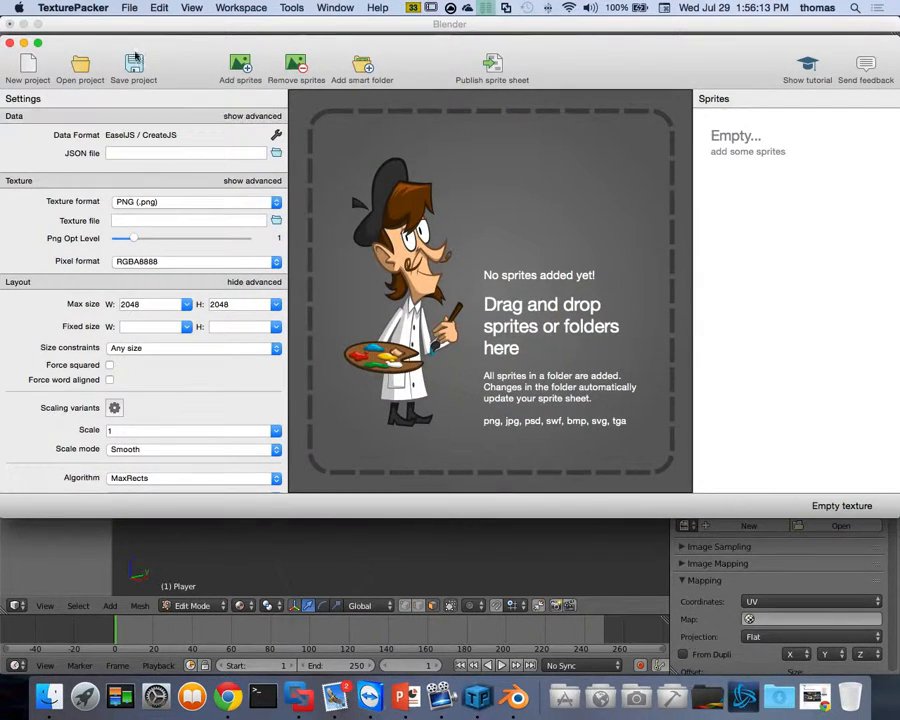
# Place the new project beside the heroIdle project, set its maximum height to 67 and enable Force word aligned.
pyautogui.moveTo(84, 78); pyautogui.dragTo(145, 205)
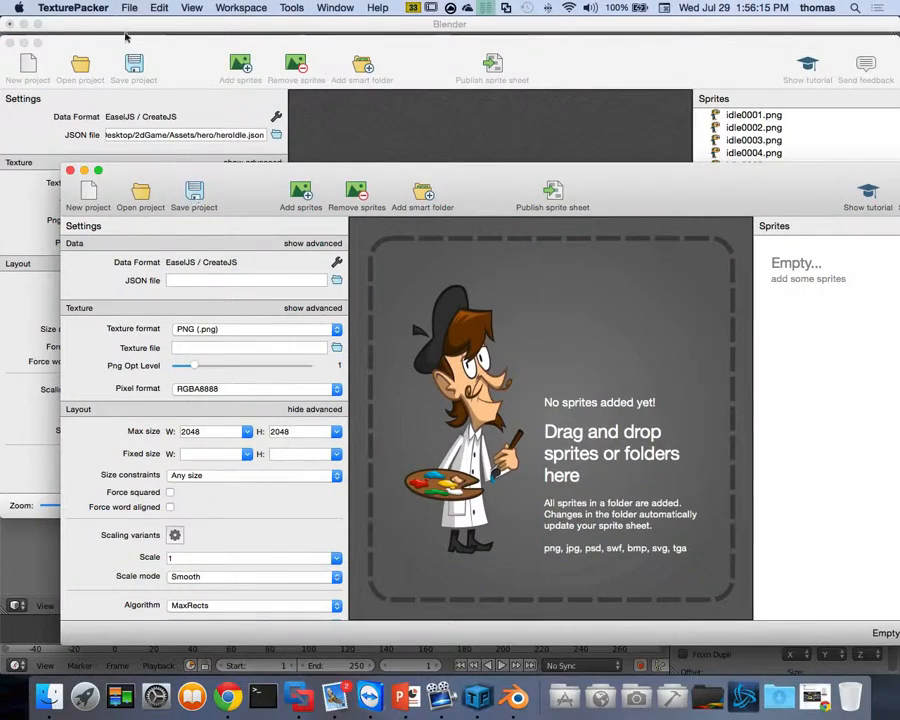
pyautogui.moveTo(224, 175); pyautogui.dragTo(461, 69)
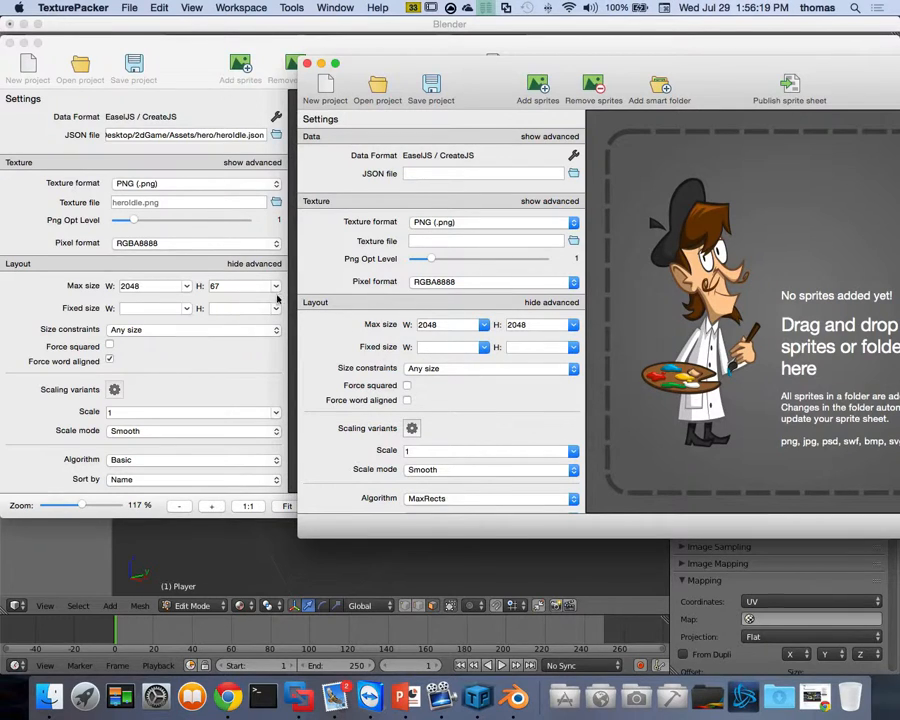
pyautogui.click(539, 325)
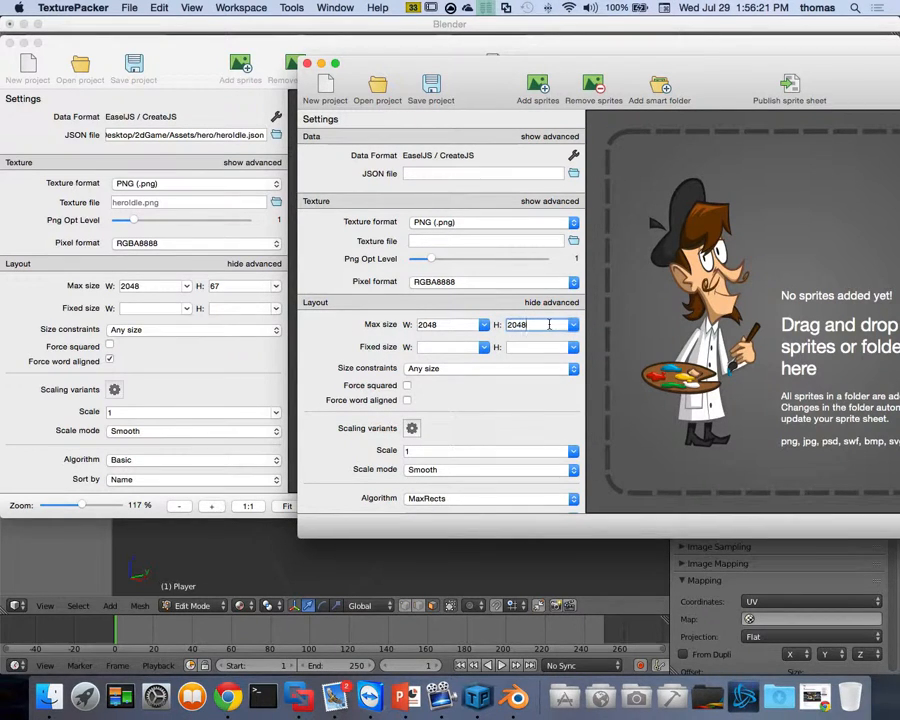
pyautogui.moveTo(549, 324); pyautogui.dragTo(446, 324)
pyautogui.write('67')
pyautogui.click(470, 395)
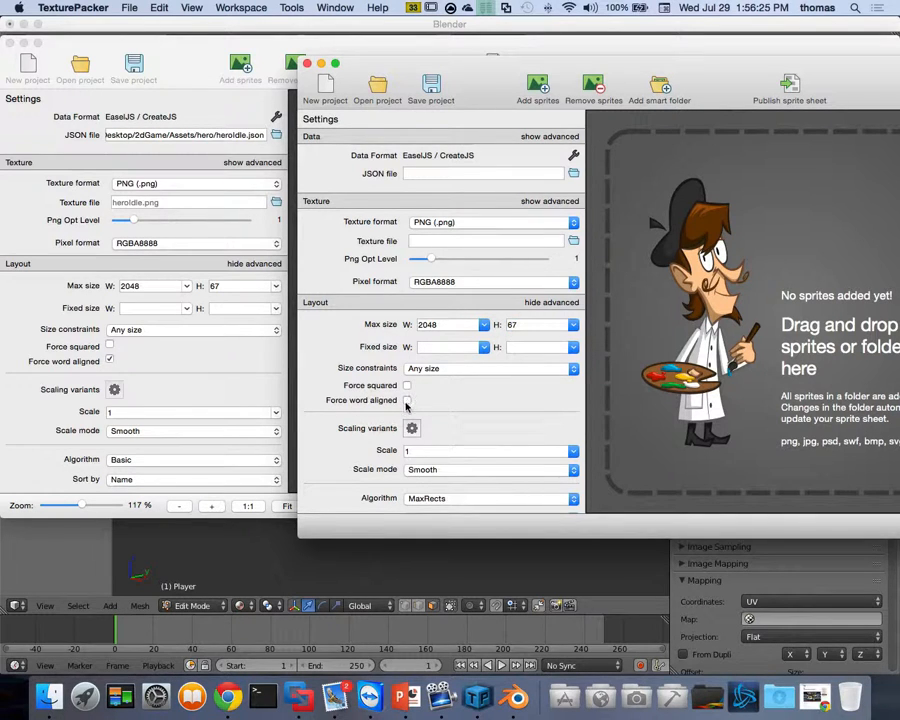
pyautogui.click(407, 402)
# Set the new project's layout algorithm to Basic and sort the sprites by Name.
pyautogui.scroll(-5, 440, 425)
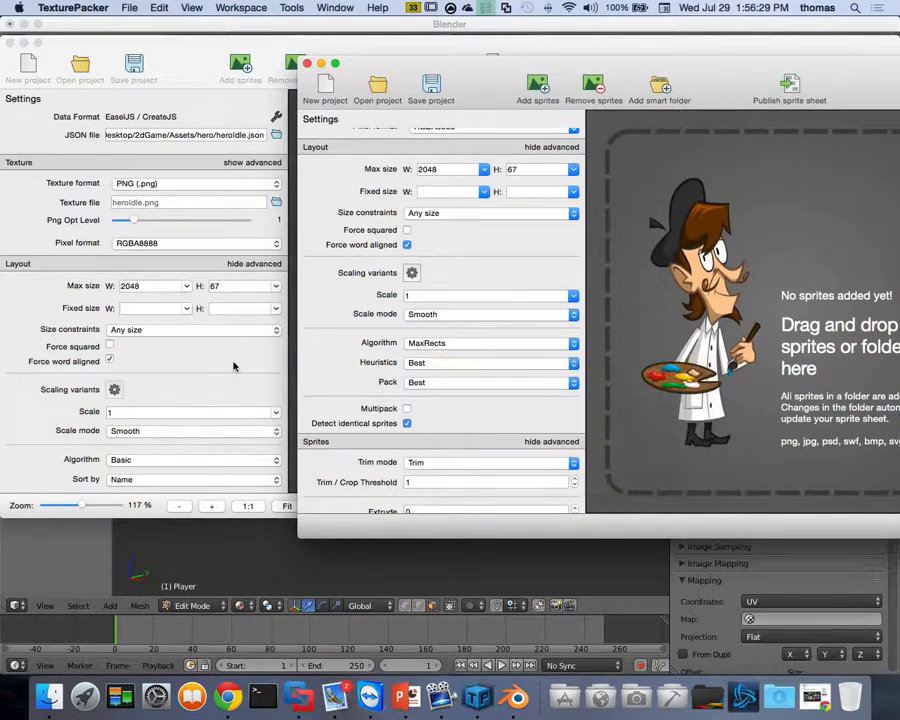
pyautogui.scroll(-5, 195, 361)
pyautogui.scroll(3, 195, 361)
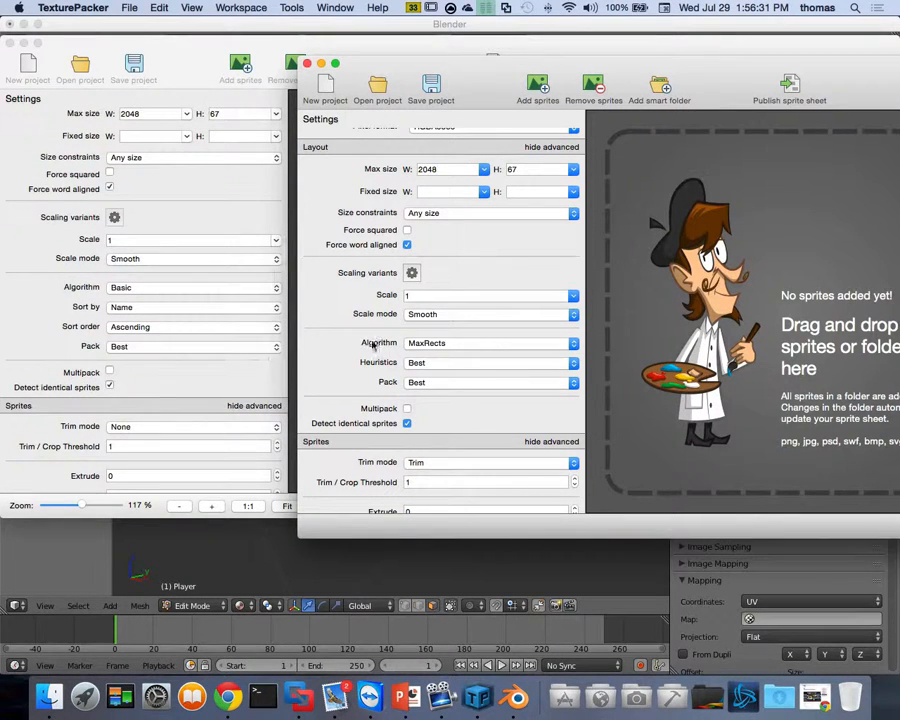
pyautogui.click(429, 342)
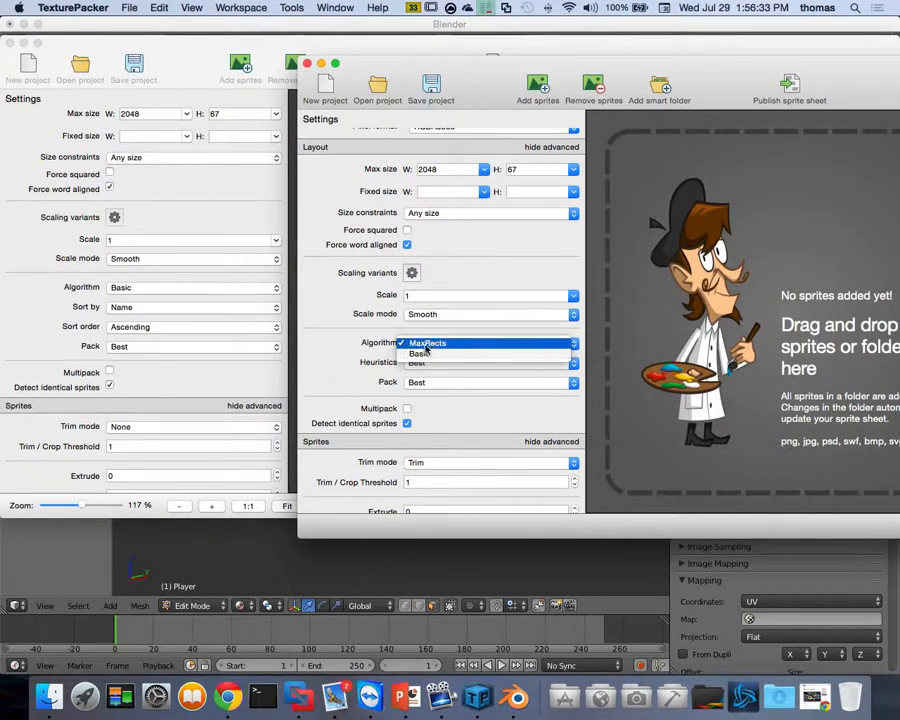
pyautogui.click(432, 354)
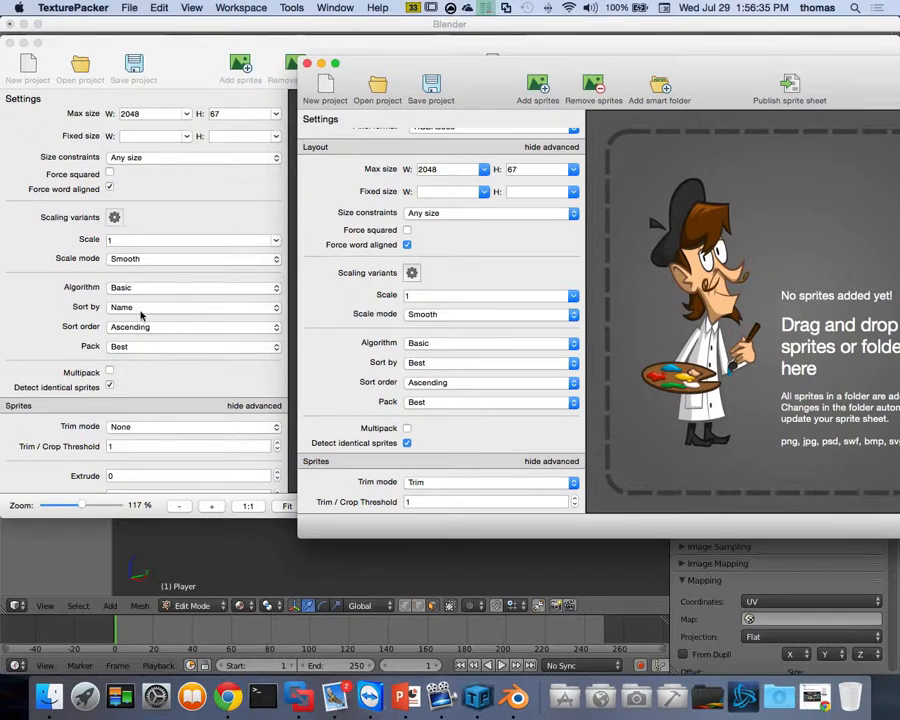
pyautogui.click(428, 364)
pyautogui.click(422, 374)
# Set the new project's border padding and shape padding to 0.
pyautogui.scroll(-5, 190, 318)
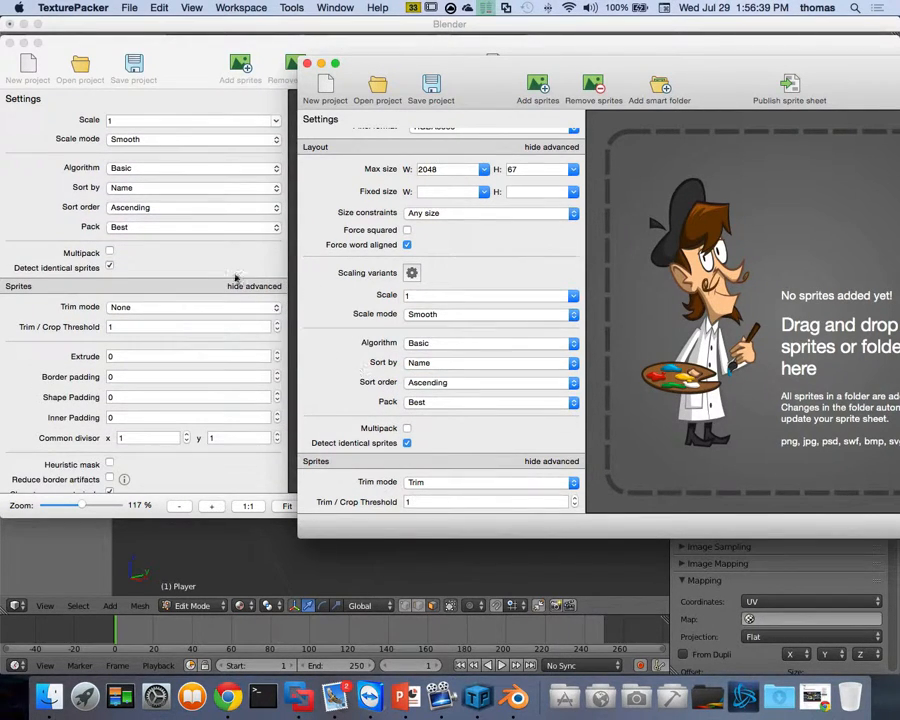
pyautogui.scroll(-2, 360, 358)
pyautogui.scroll(-5, 360, 358)
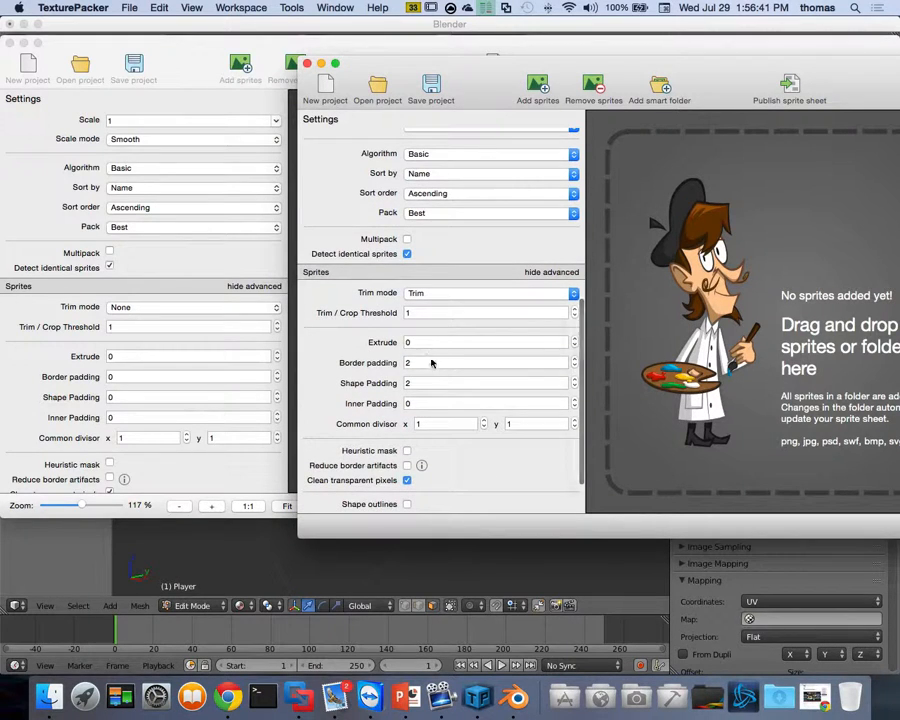
pyautogui.click(350, 356)
pyautogui.click(356, 362)
pyautogui.scroll(1, 356, 362)
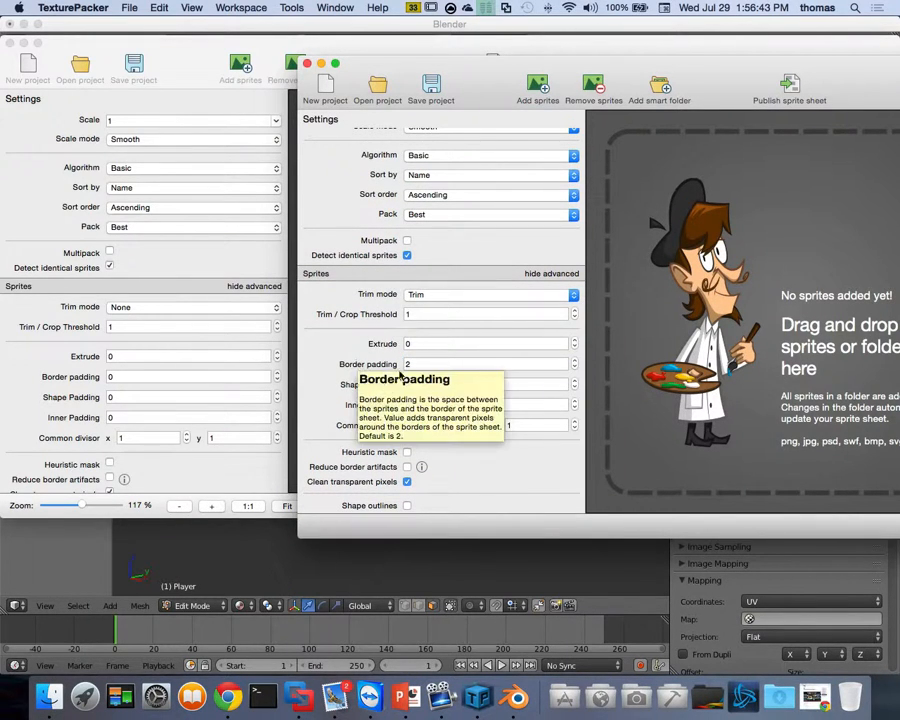
pyautogui.moveTo(431, 363); pyautogui.dragTo(388, 363)
pyautogui.write('0')
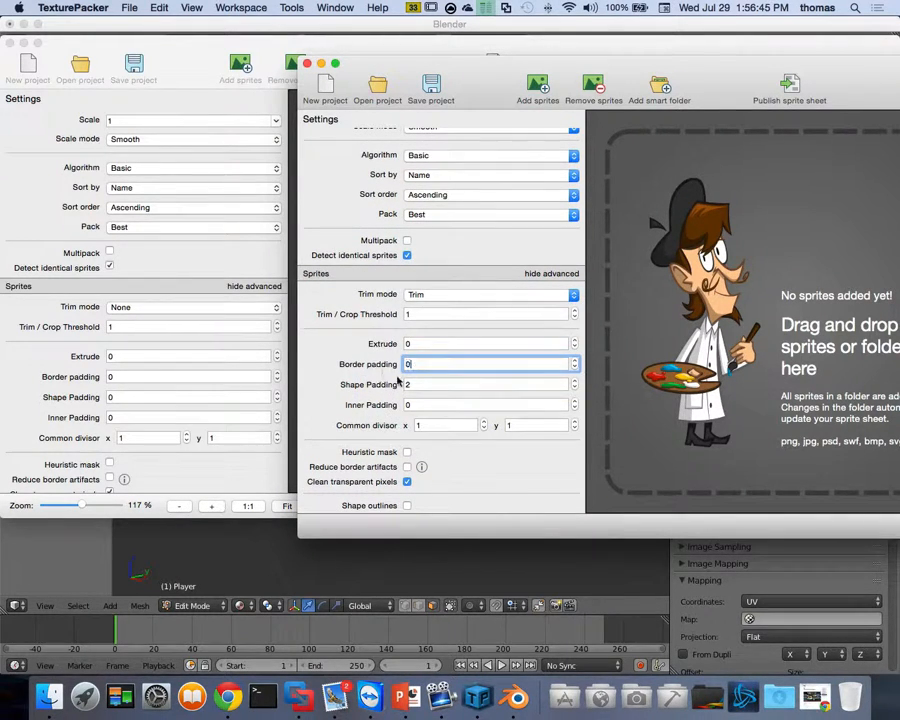
pyautogui.click(413, 381)
pyautogui.write('0')
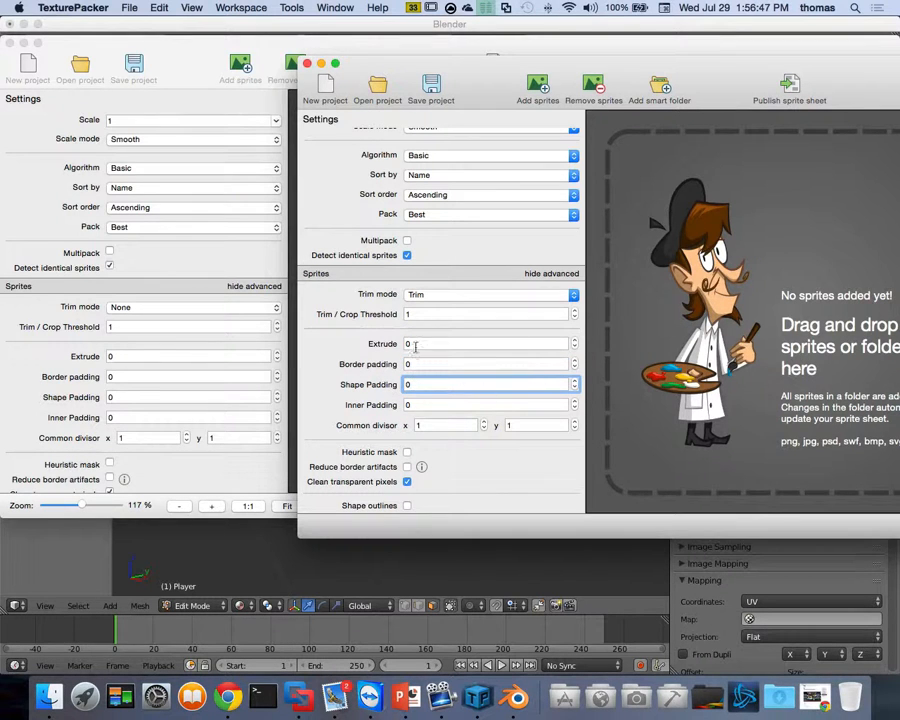
# Set the sprite trim mode to None and compare the remaining settings with the heroIdle project.
pyautogui.scroll(-3, 162, 362)
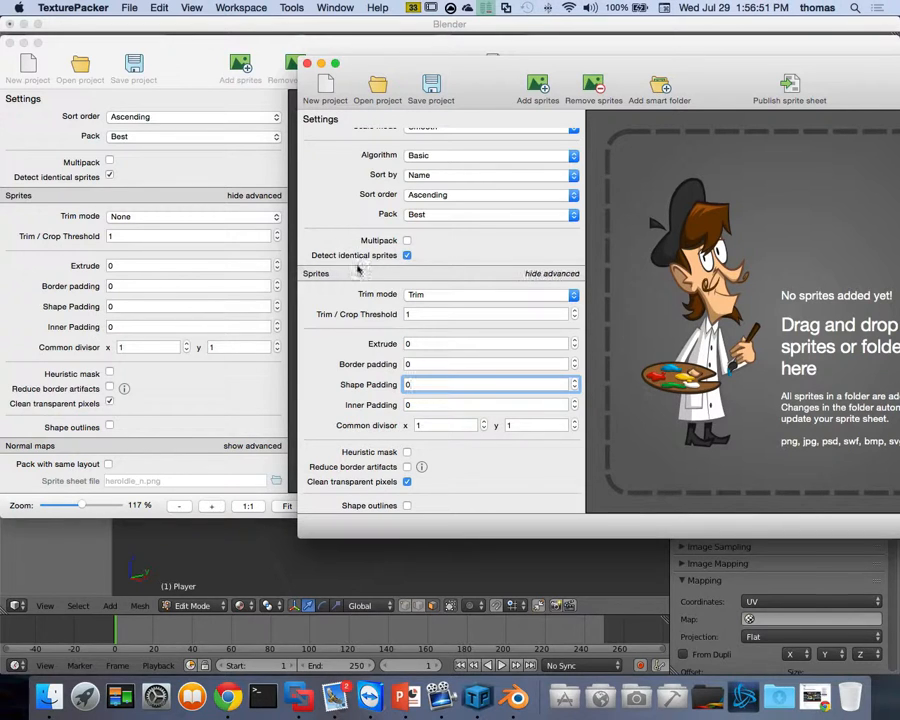
pyautogui.click(440, 294)
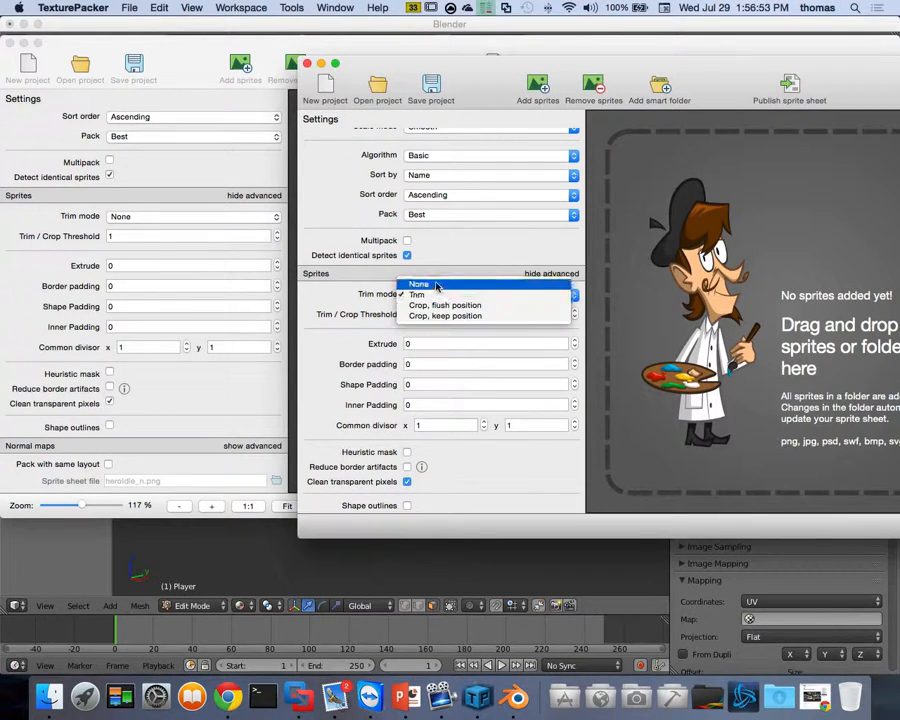
pyautogui.click(420, 284)
pyautogui.scroll(5, 212, 259)
pyautogui.scroll(3, 212, 259)
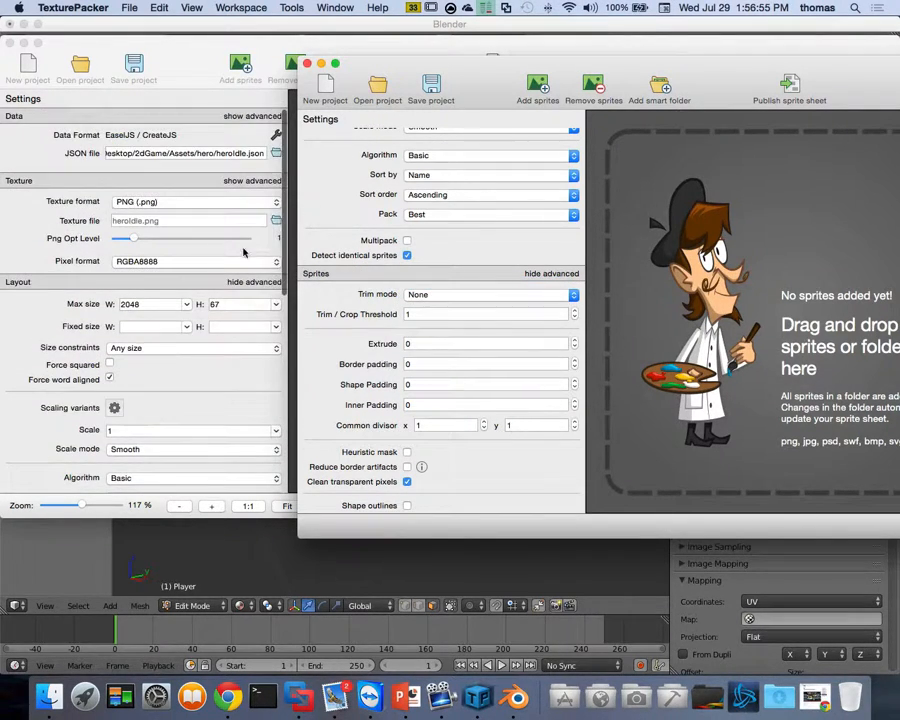
pyautogui.scroll(8, 379, 305)
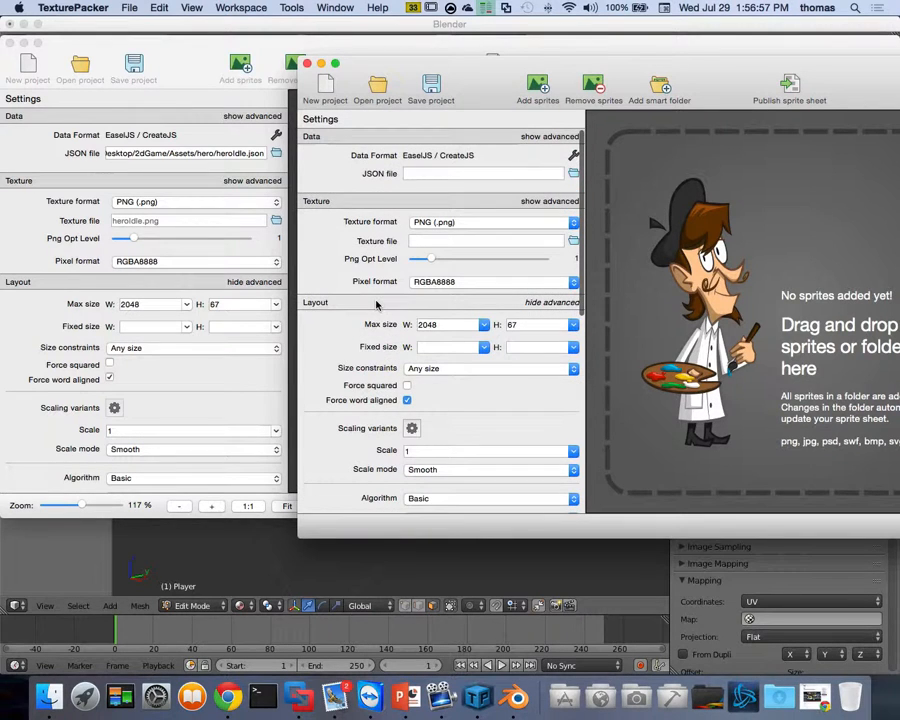
# Close the heroIdle project and add walk0001.png through walk0015.png from Finder to the new project.
pyautogui.click(9, 43)
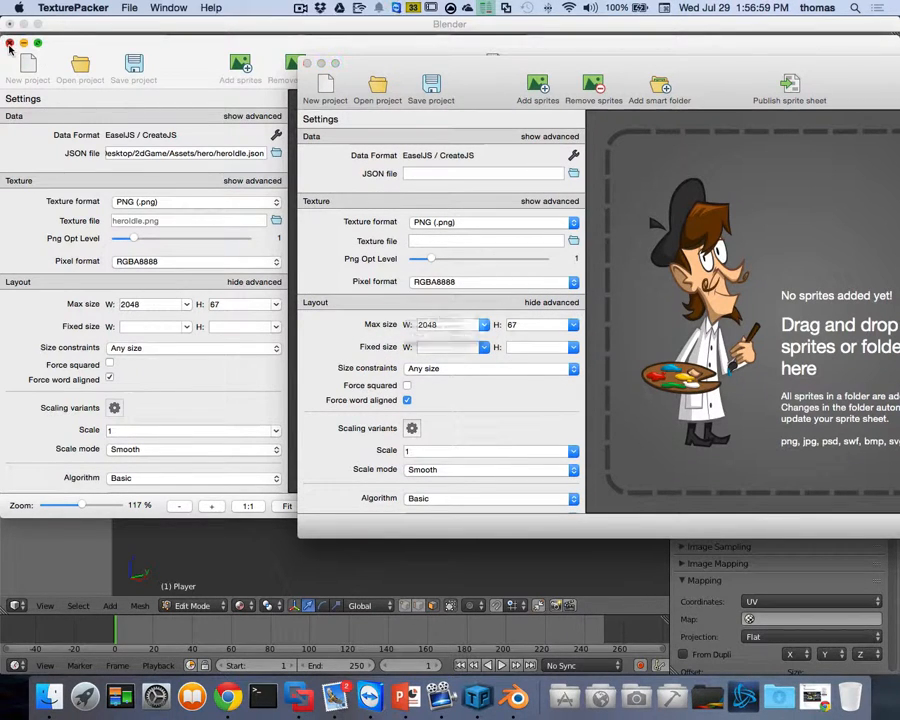
pyautogui.click(397, 346)
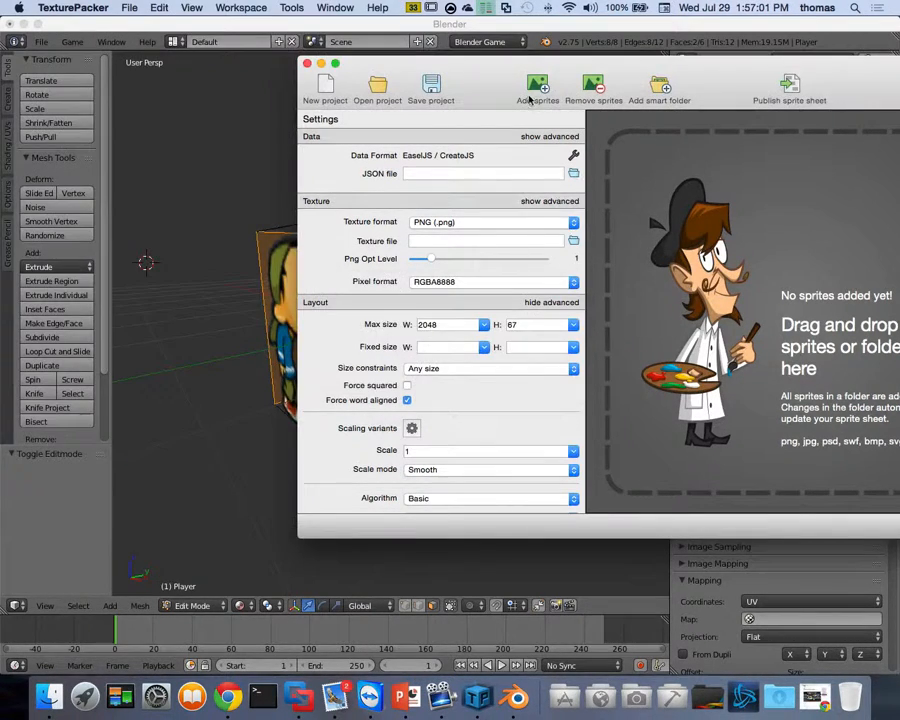
pyautogui.doubleClick(467, 72)
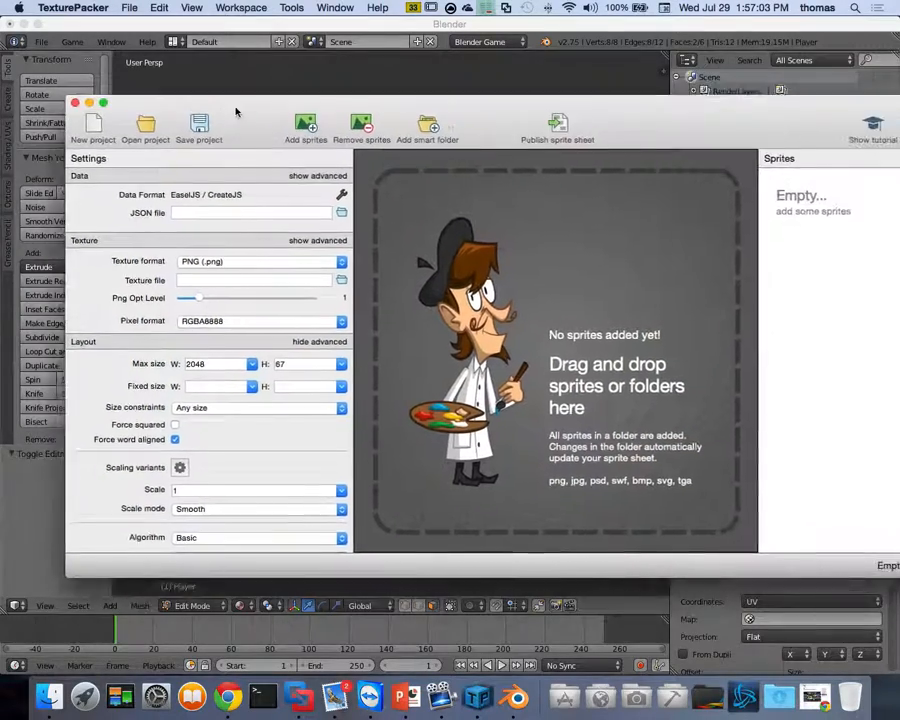
pyautogui.click(41, 695)
pyautogui.moveTo(431, 183); pyautogui.dragTo(809, 189)
pyautogui.moveTo(482, 259); pyautogui.dragTo(483, 260)
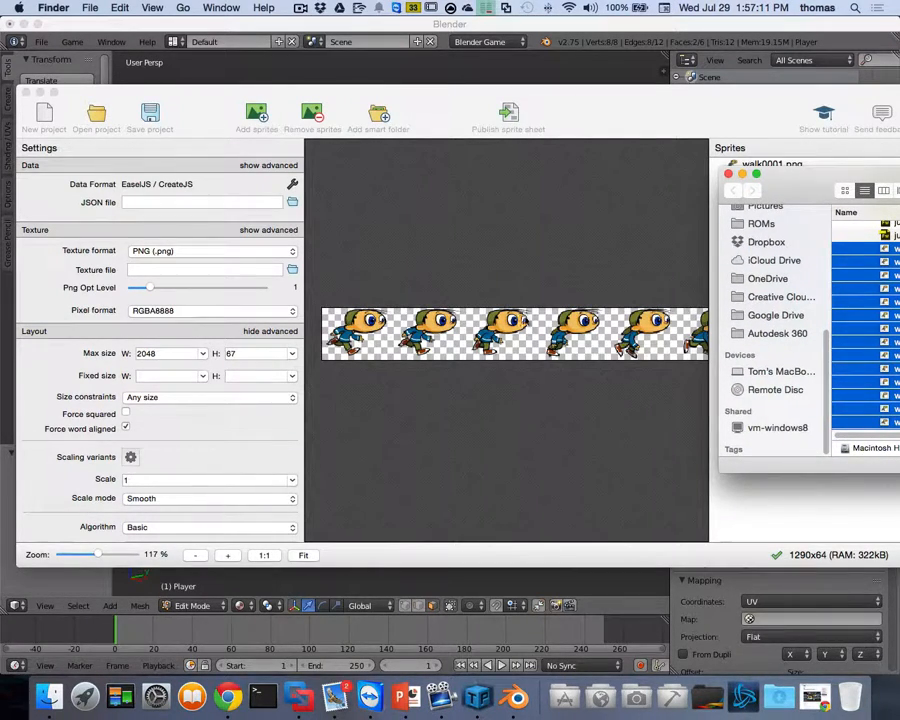
pyautogui.click(700, 113)
# Examine individual walk frames along the packed sprite sheet to check their order and spacing.
pyautogui.click(760, 165)
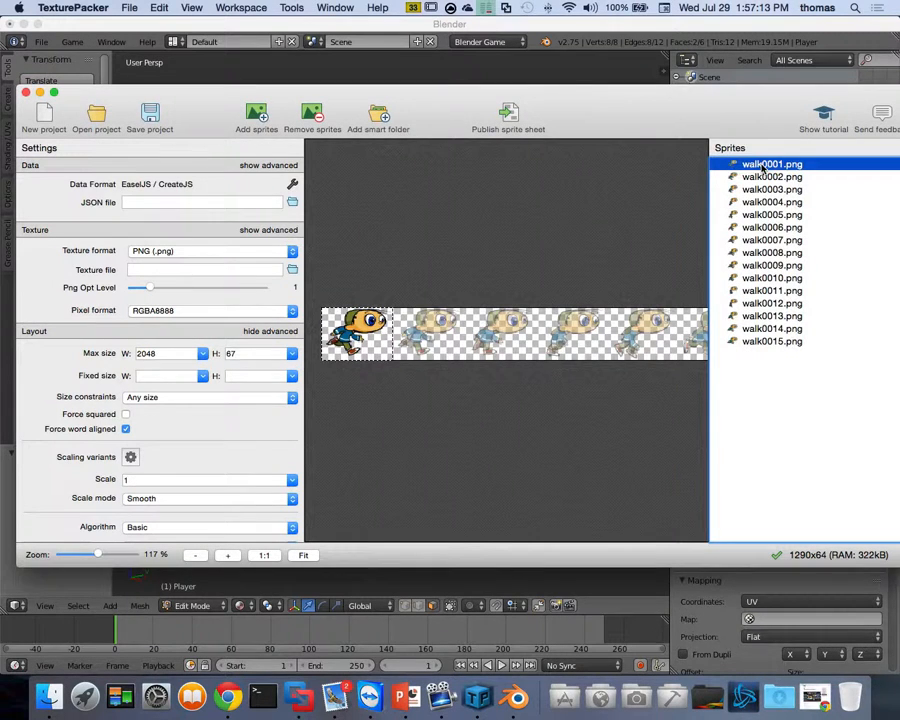
pyautogui.click(765, 179)
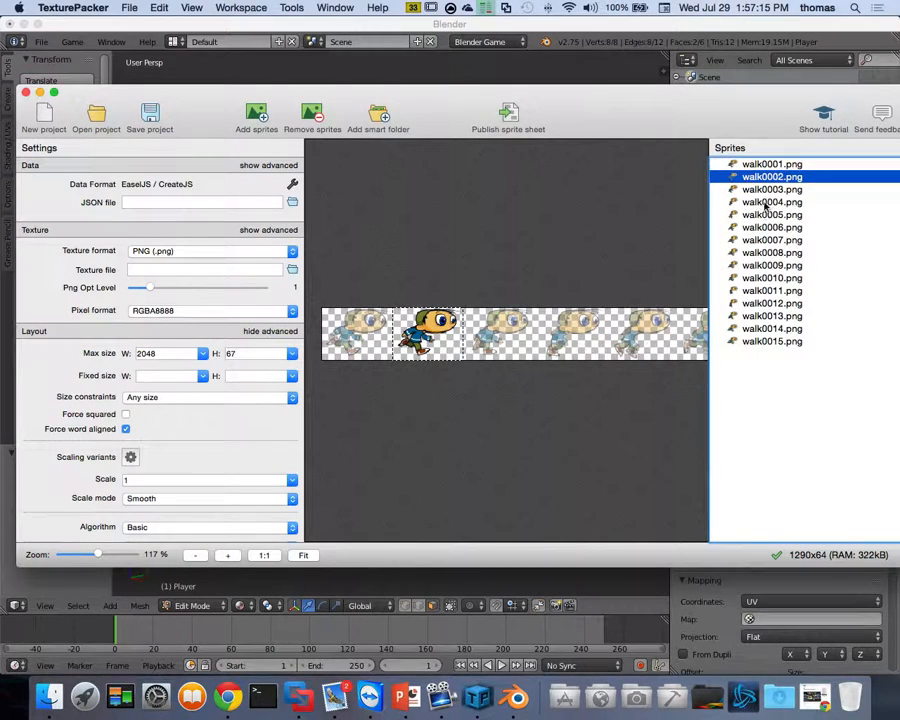
pyautogui.click(767, 191)
pyautogui.click(767, 204)
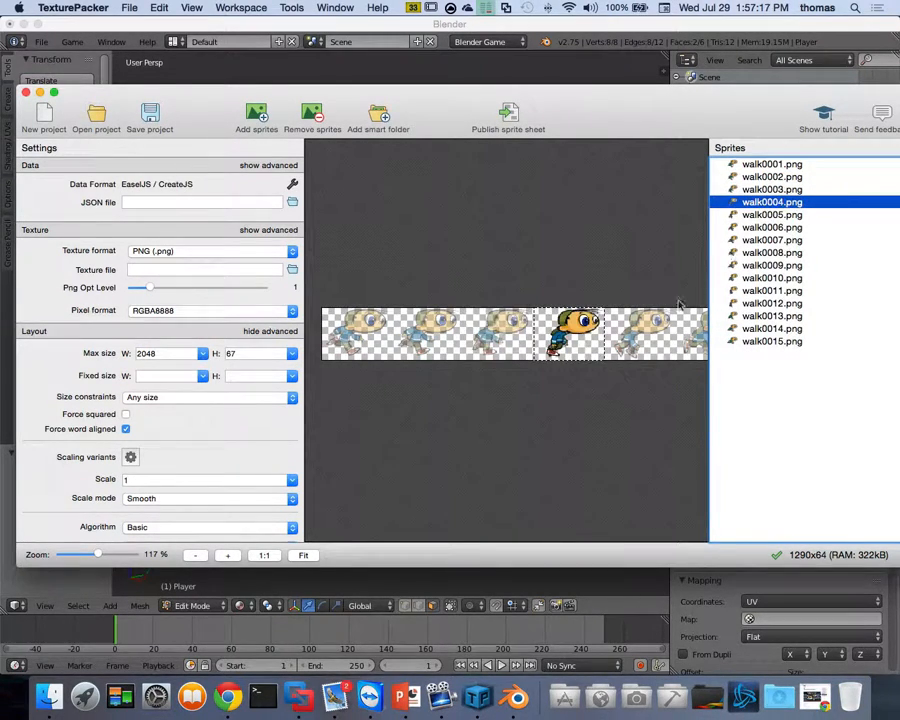
pyautogui.hscroll(10, 655, 330)
pyautogui.click(601, 336)
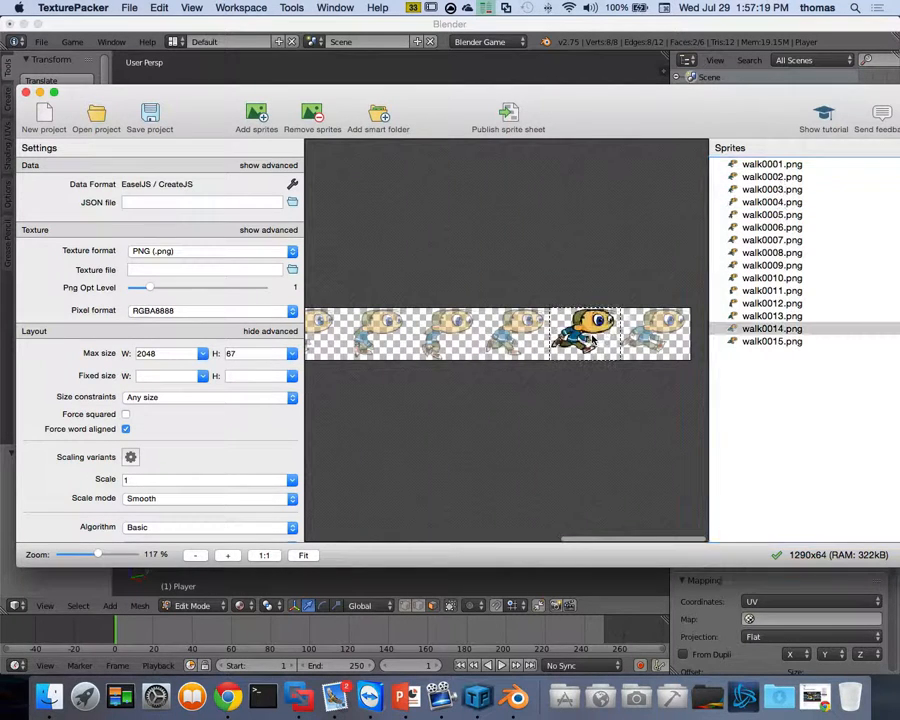
pyautogui.click(633, 340)
pyautogui.click(605, 340)
pyautogui.click(510, 340)
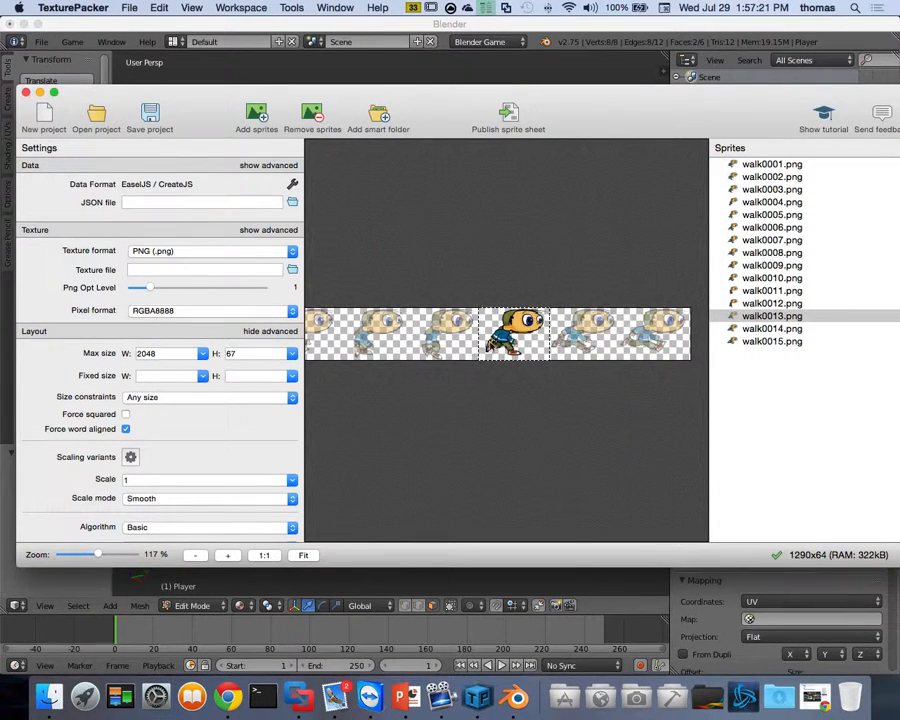
pyautogui.click(447, 340)
pyautogui.click(385, 345)
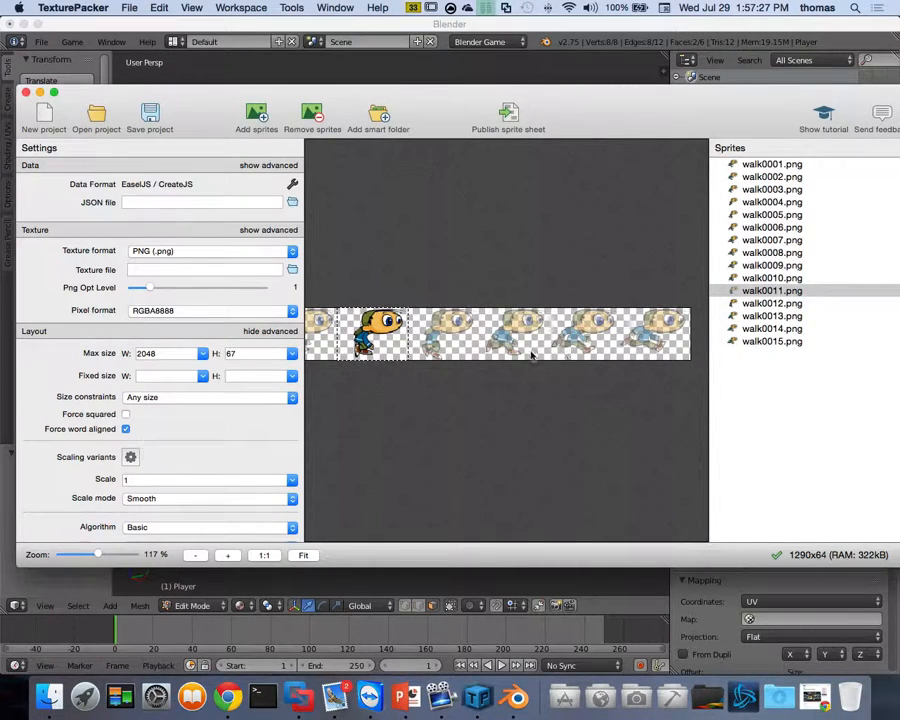
pyautogui.hscroll(-10, 532, 355)
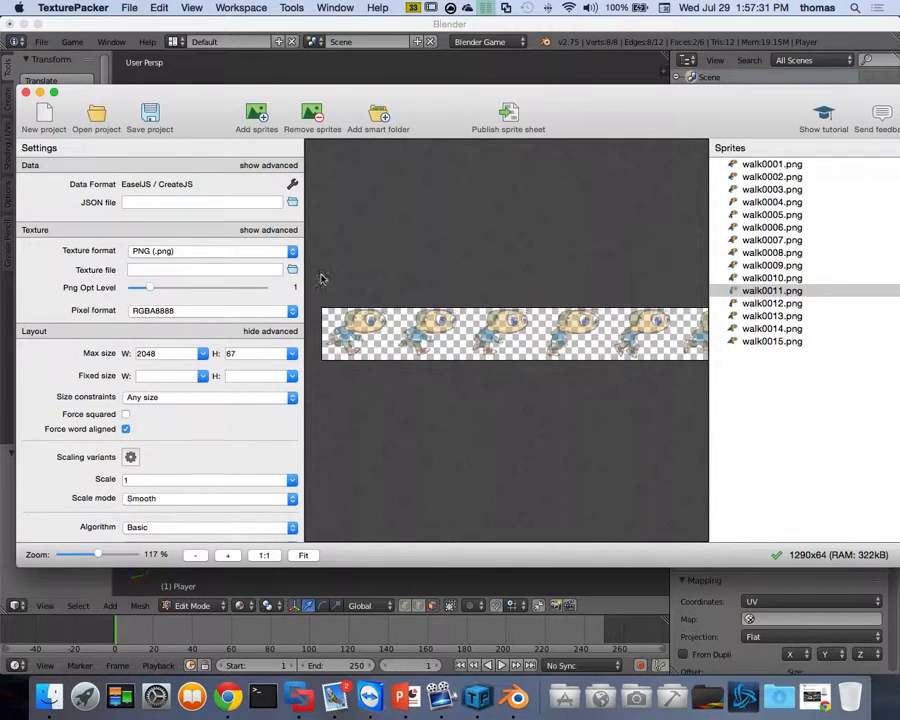
# Publish the sprite sheet, saving its JSON file as heroWalk in the hero folder.
pyautogui.click(524, 124)
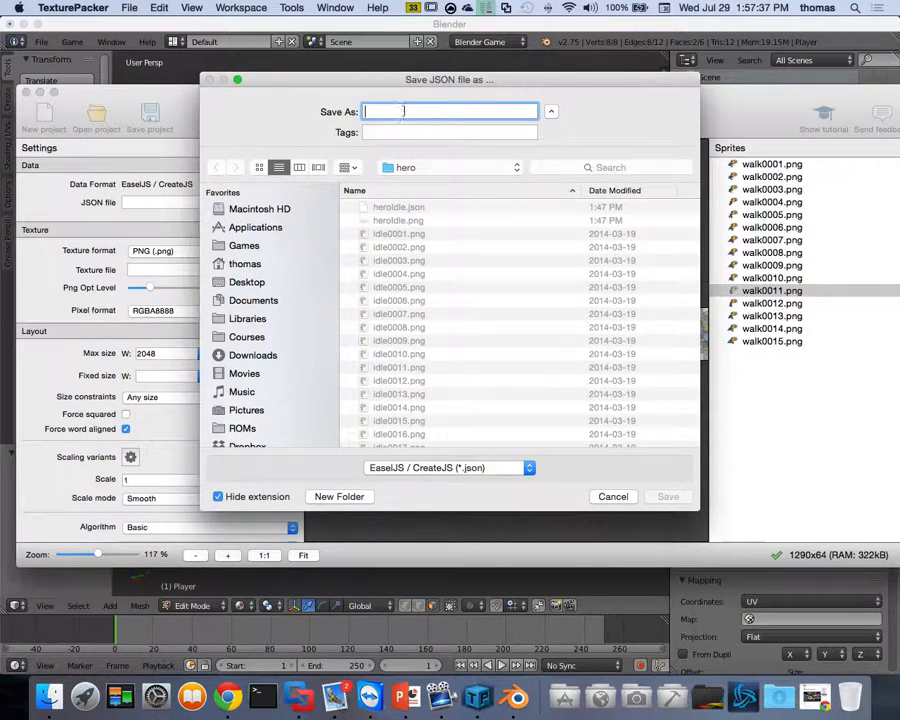
pyautogui.write('heroWalk')
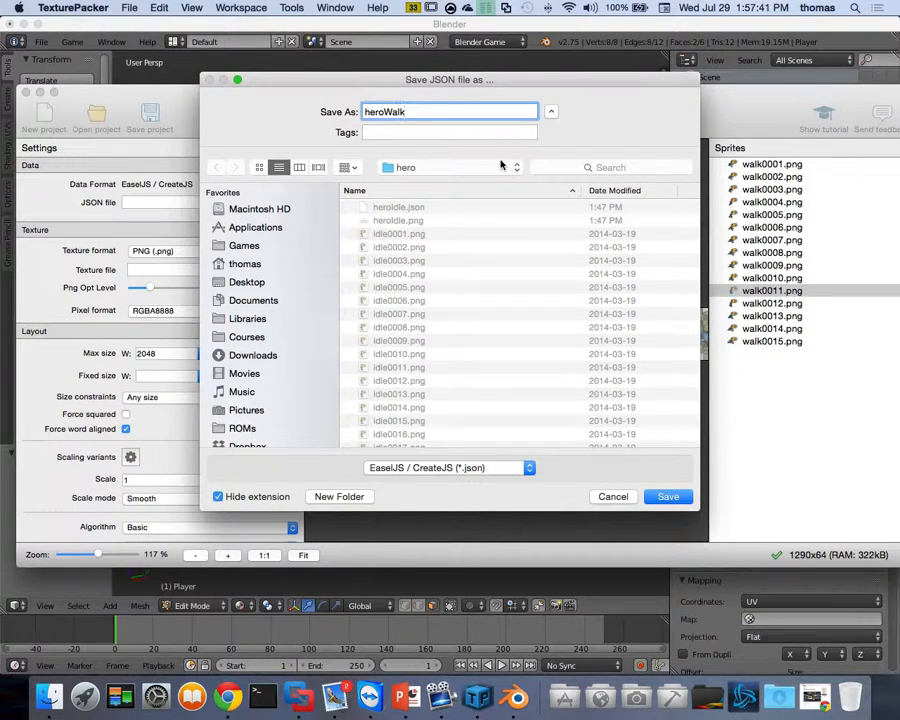
pyautogui.click(669, 497)
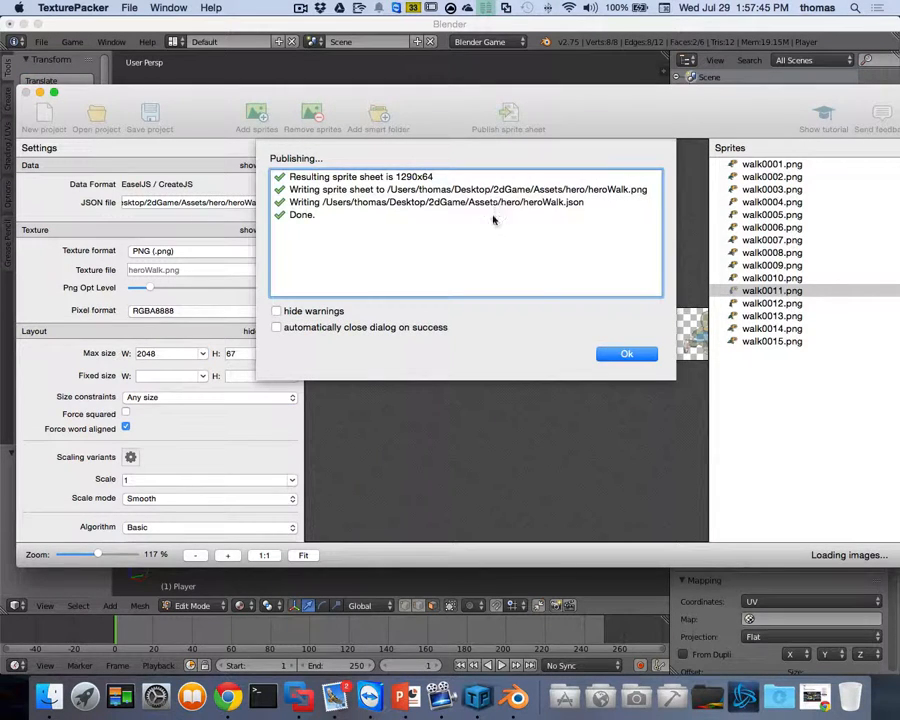
# Switch to Blender and load heroWalk.png from Desktop/2dGame/Assets/hero as the image of the Player cube's Walk texture.
pyautogui.click(625, 354)
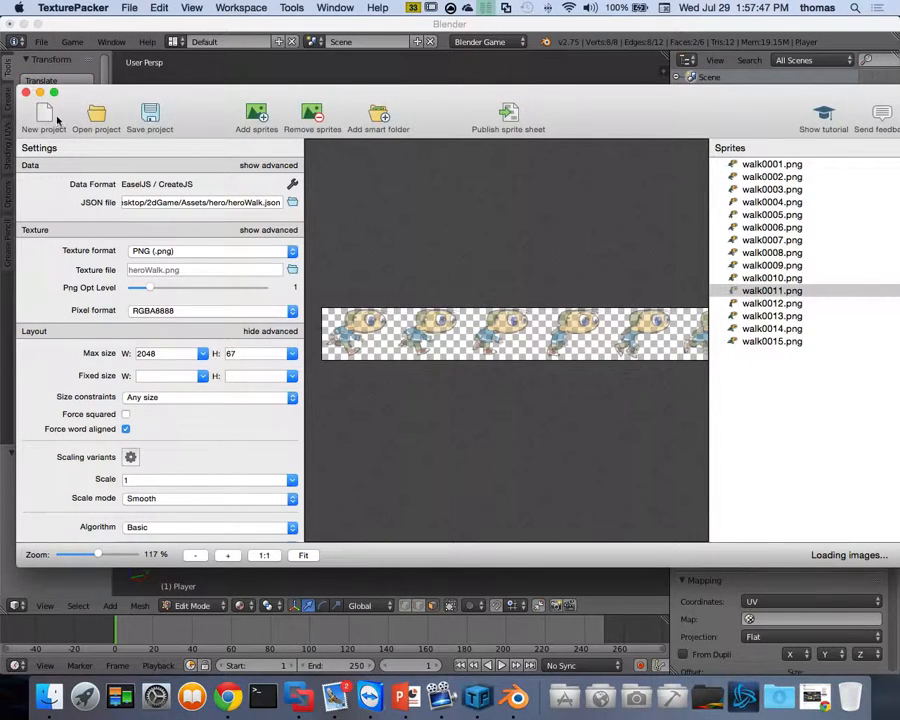
pyautogui.click(179, 27)
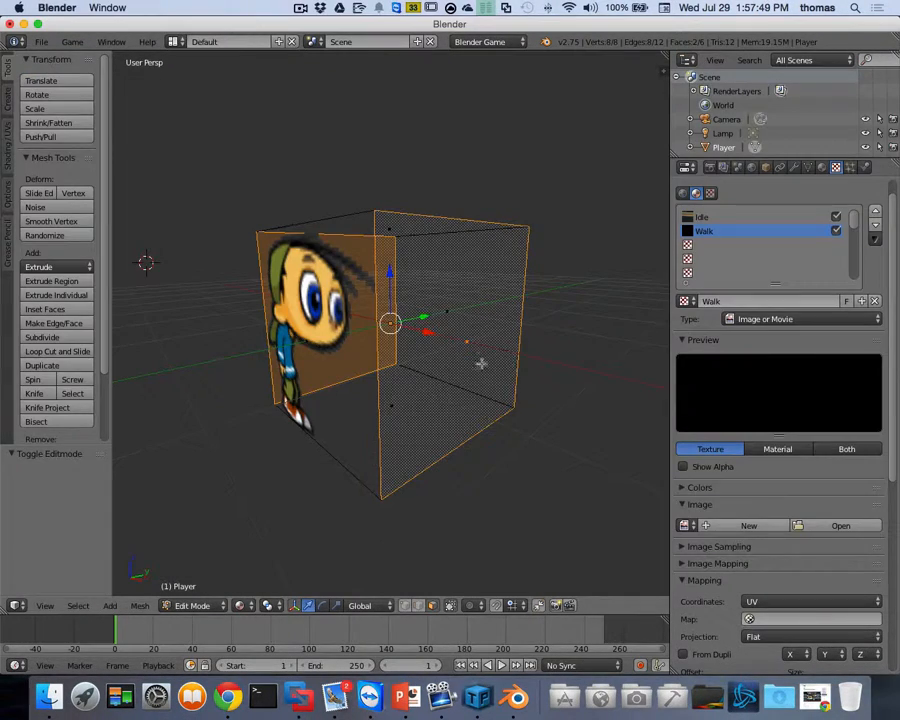
pyautogui.moveTo(480, 364); pyautogui.dragTo(588, 316, button='middle')
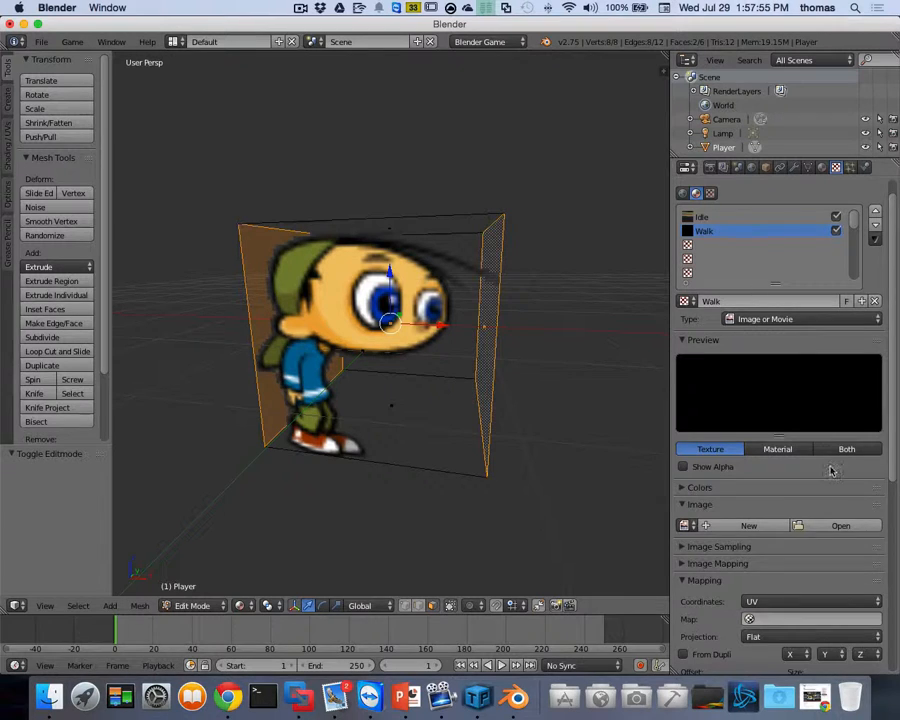
pyautogui.click(841, 526)
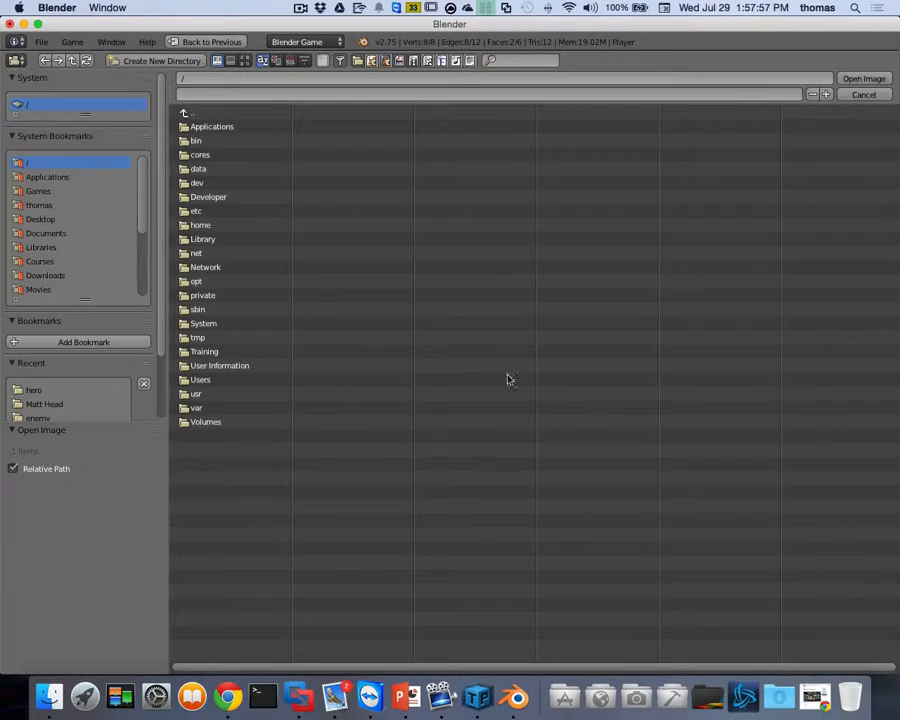
pyautogui.click(44, 220)
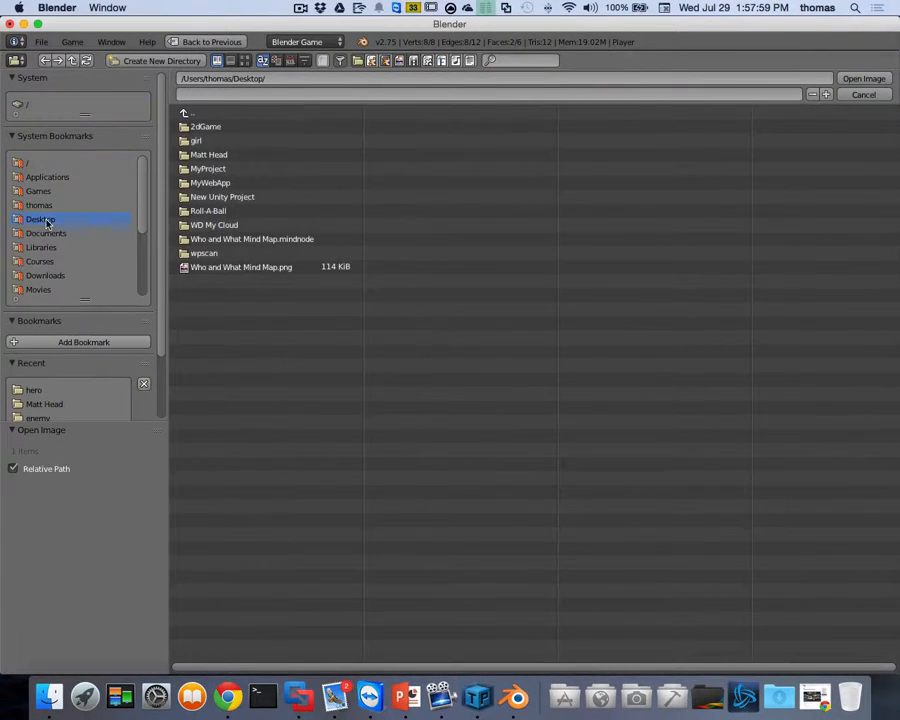
pyautogui.doubleClick(206, 128)
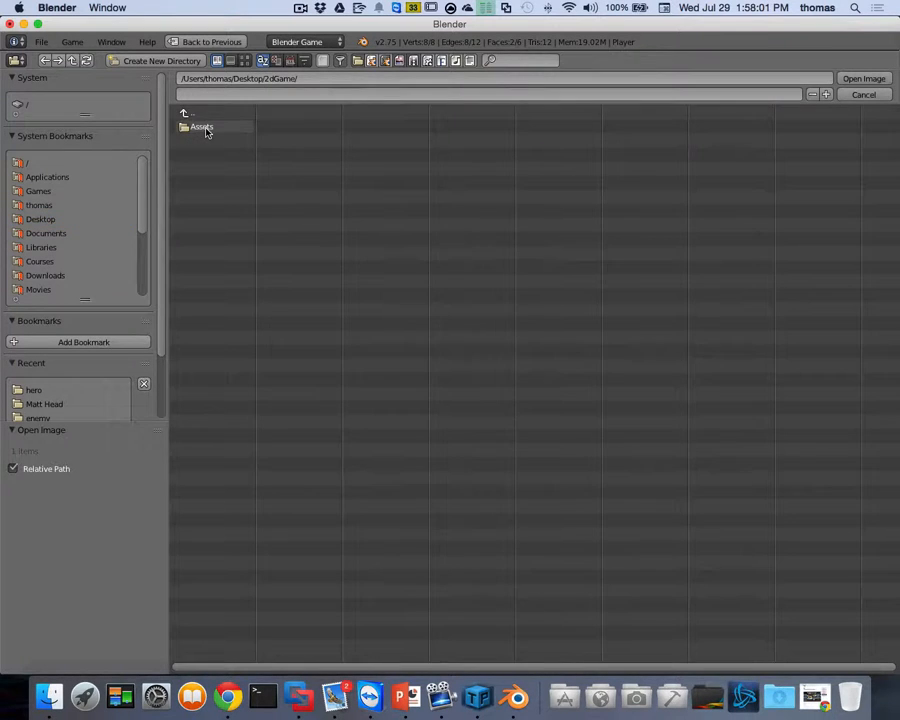
pyautogui.doubleClick(204, 128)
pyautogui.doubleClick(197, 140)
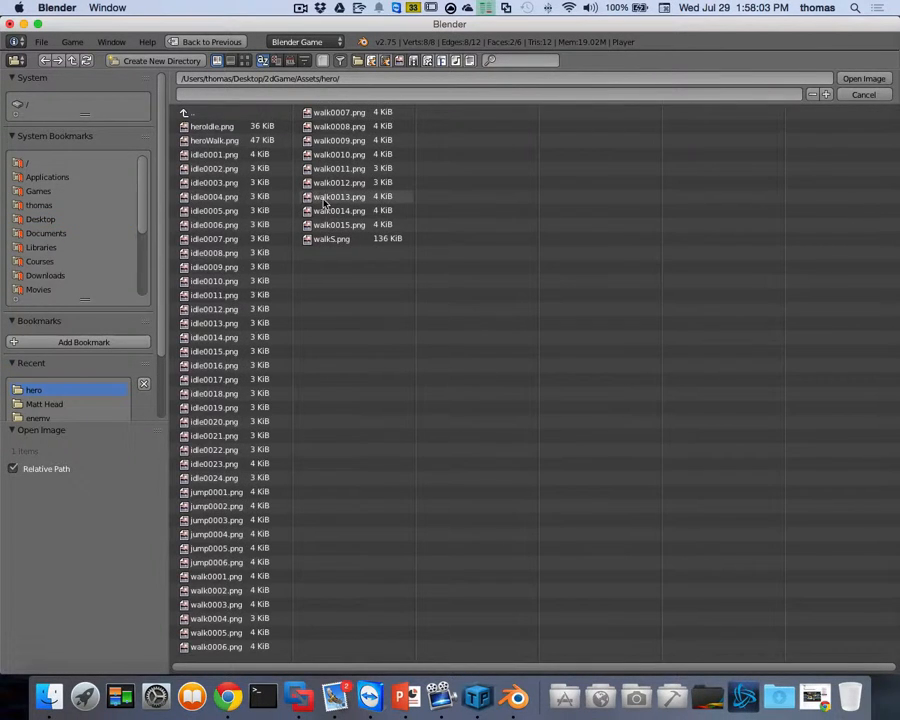
pyautogui.click(213, 141)
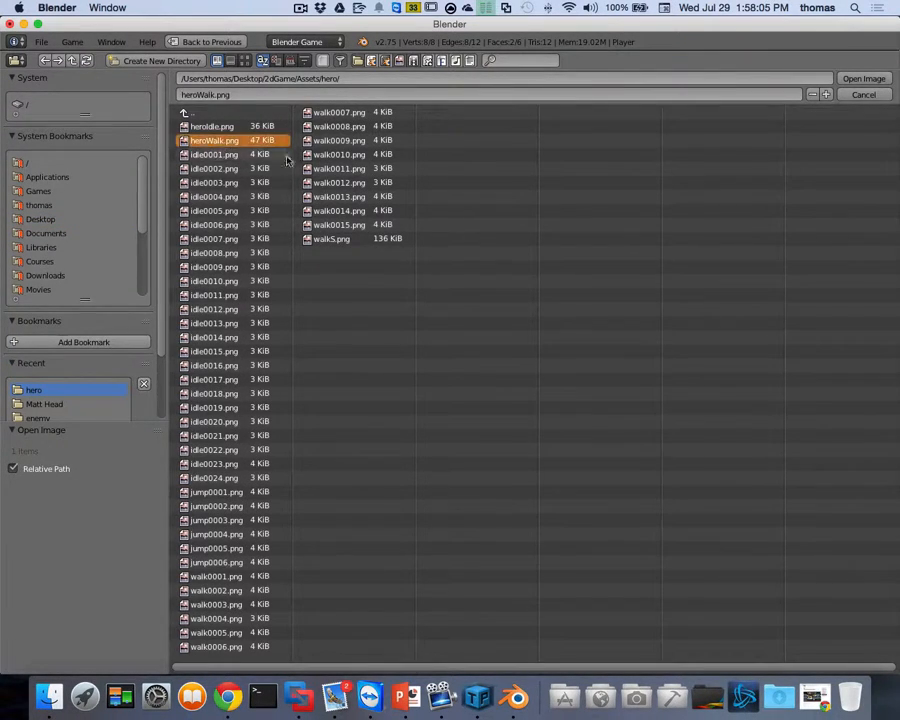
pyautogui.click(864, 78)
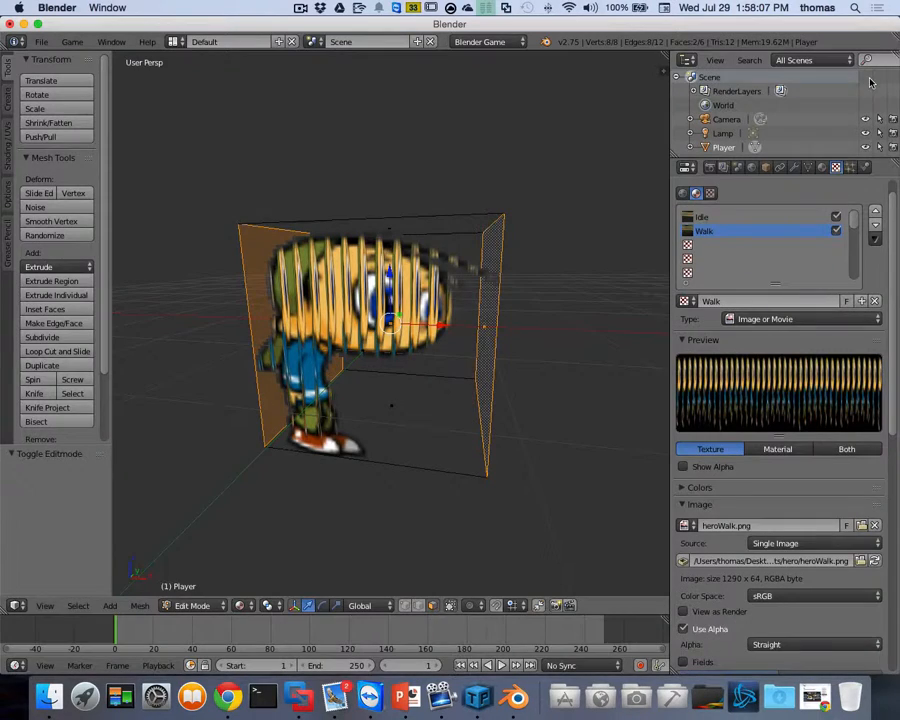
# Compare the hero face of the Player cube with the Walk texture enabled and disabled.
pyautogui.hscroll(-10, 518, 362)
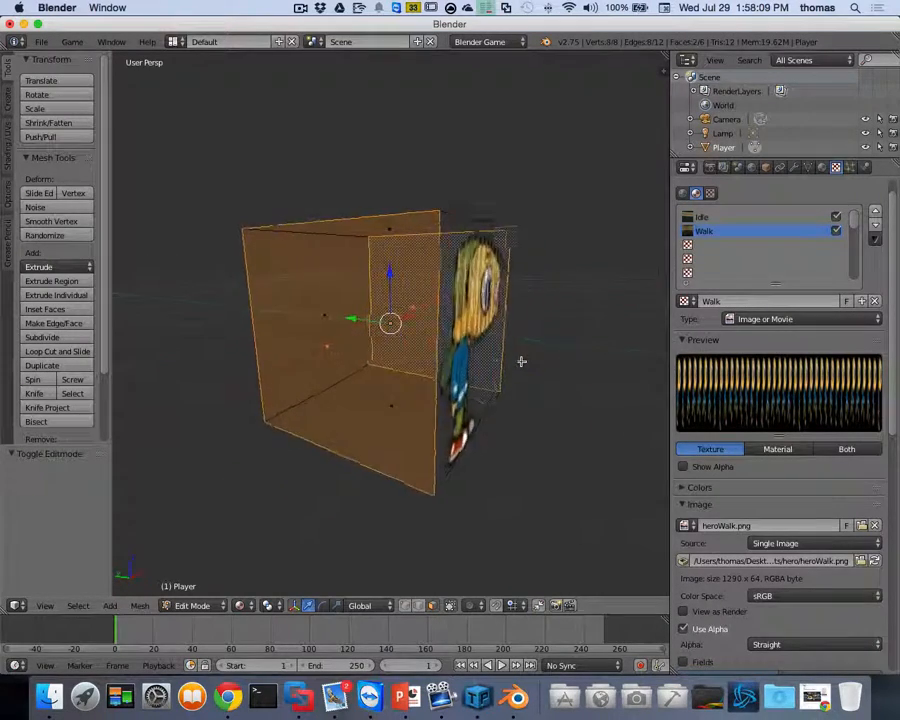
pyautogui.hscroll(6, 520, 362)
pyautogui.hscroll(3, 407, 323)
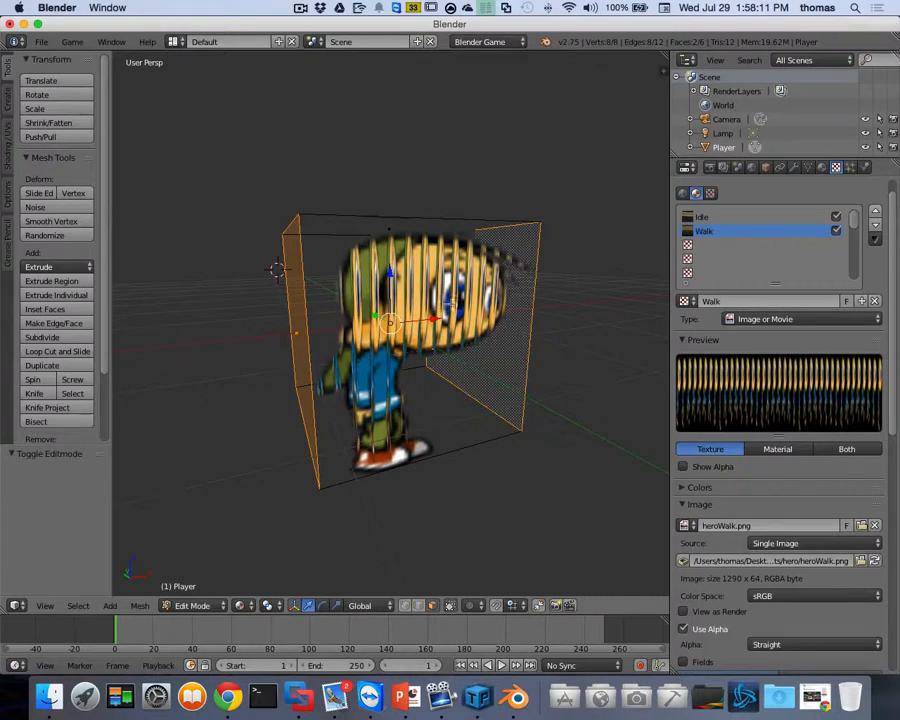
pyautogui.hscroll(3, 407, 323)
pyautogui.click(836, 231)
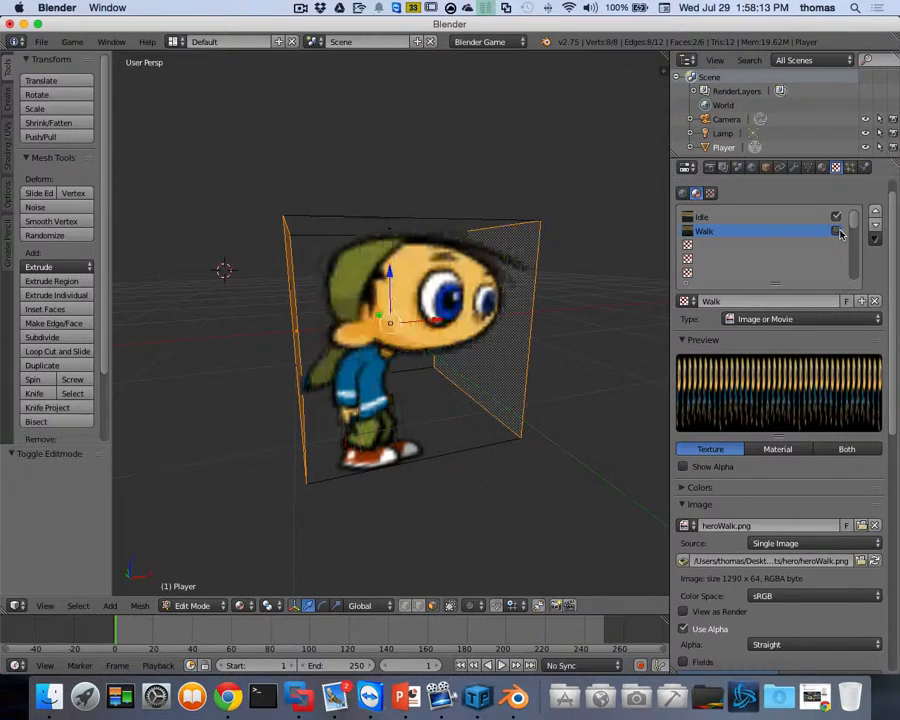
pyautogui.click(837, 231)
pyautogui.click(837, 231)
pyautogui.click(837, 231)
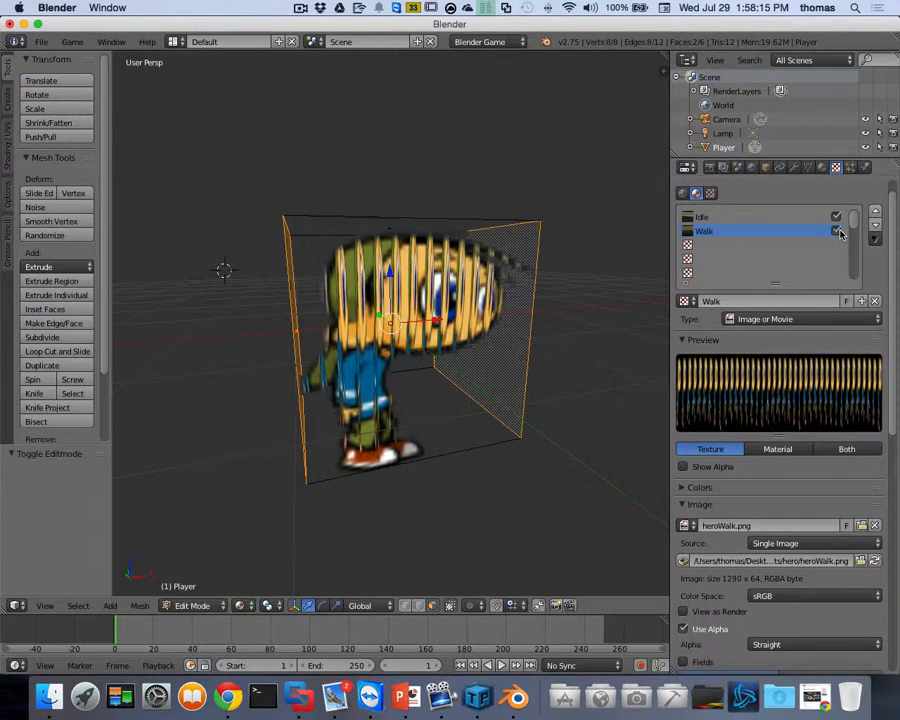
# Disable the Walk texture and remove it from the Green material's texture slots.
pyautogui.click(837, 231)
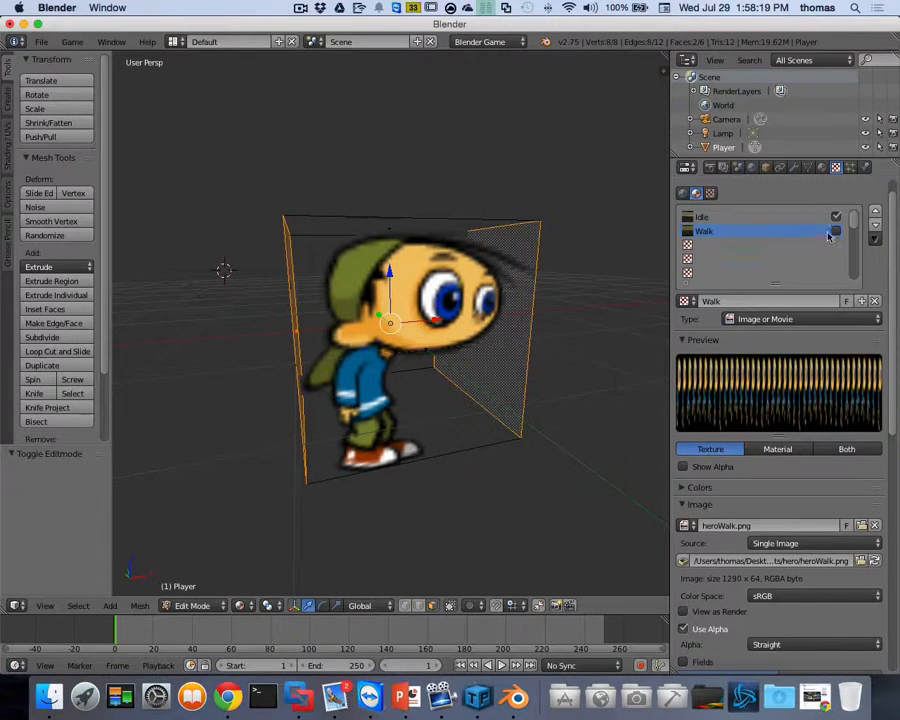
pyautogui.click(876, 301)
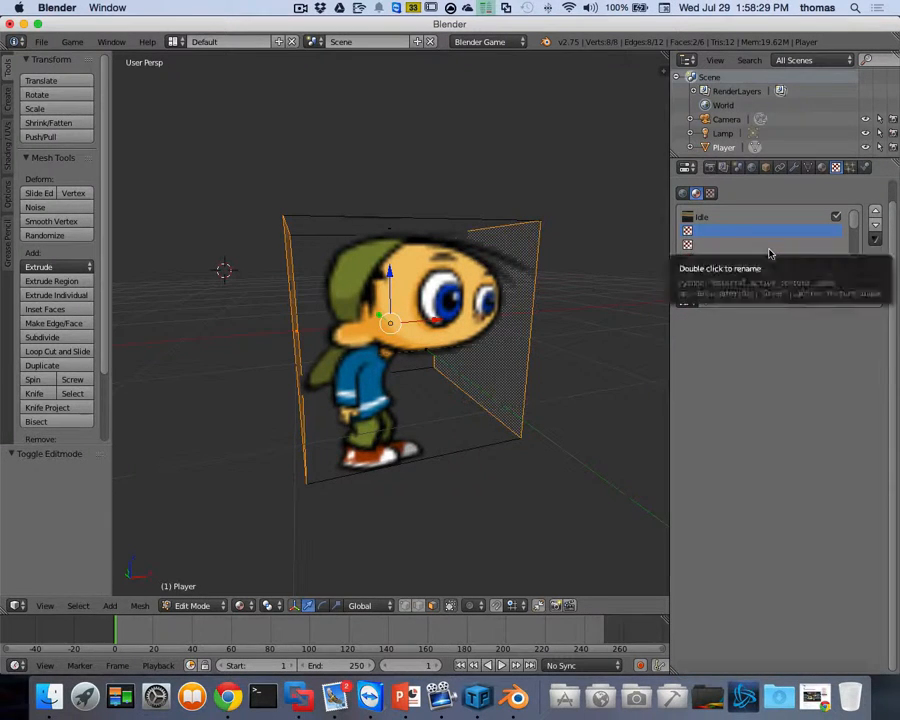
# Add a second material slot to the Player cube and create a new material in it.
pyautogui.click(823, 169)
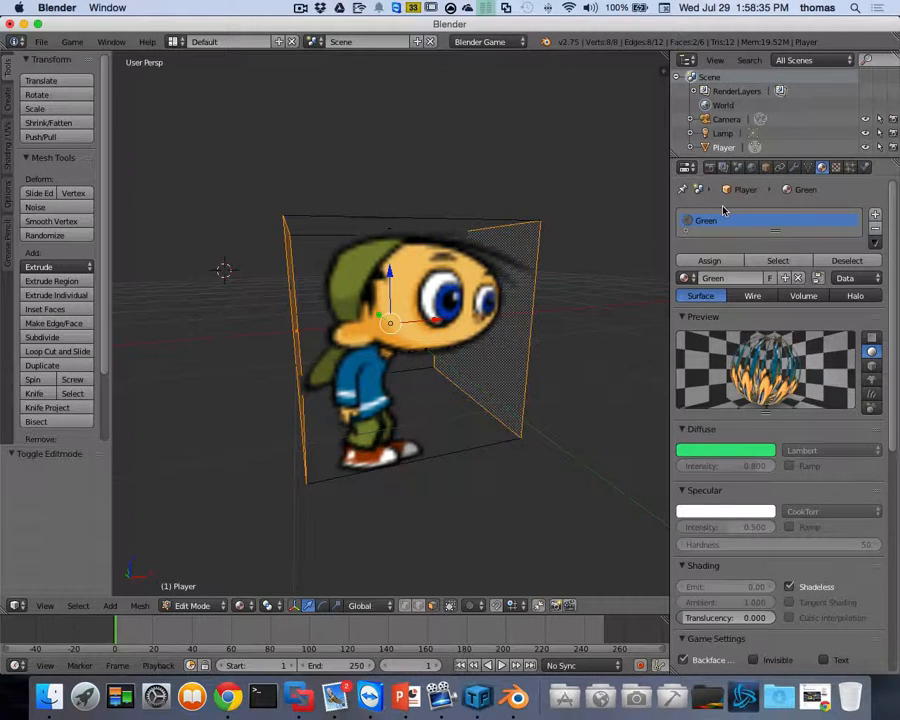
pyautogui.moveTo(250, 262); pyautogui.dragTo(480, 320, button='middle')
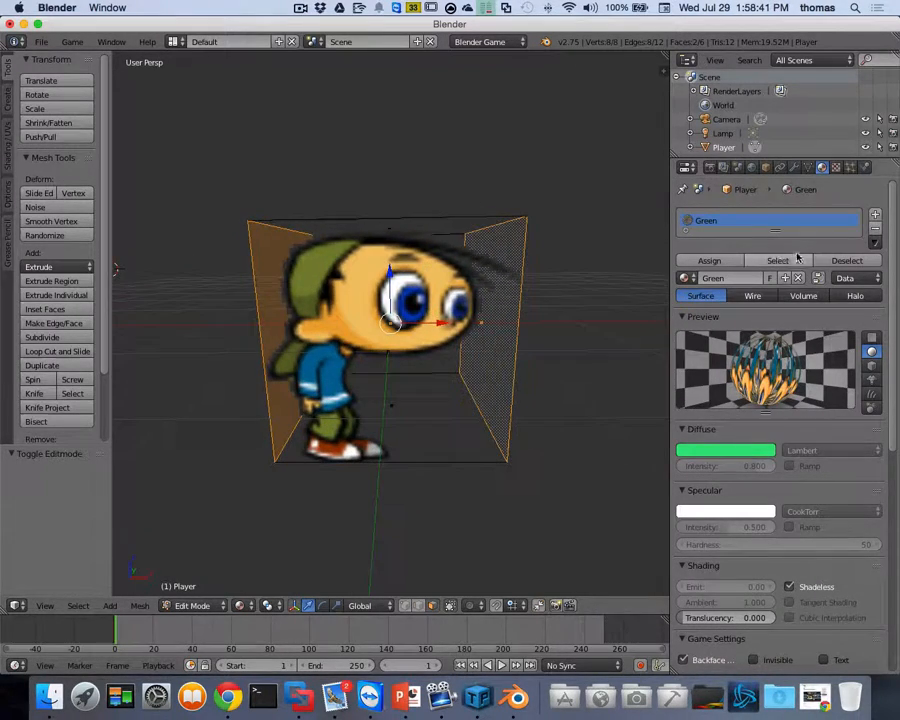
pyautogui.click(875, 215)
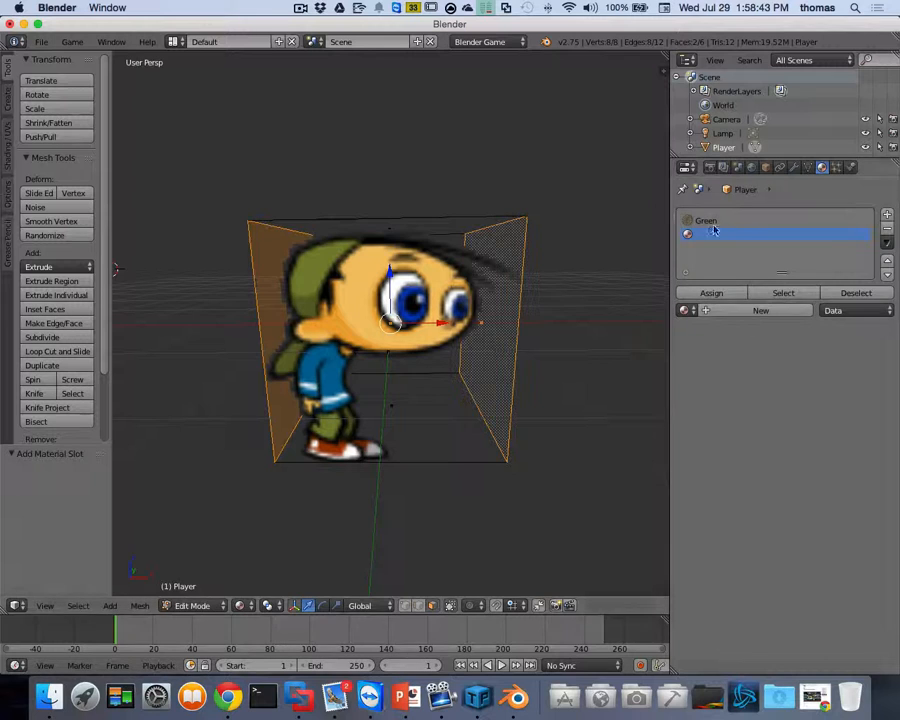
pyautogui.click(761, 310)
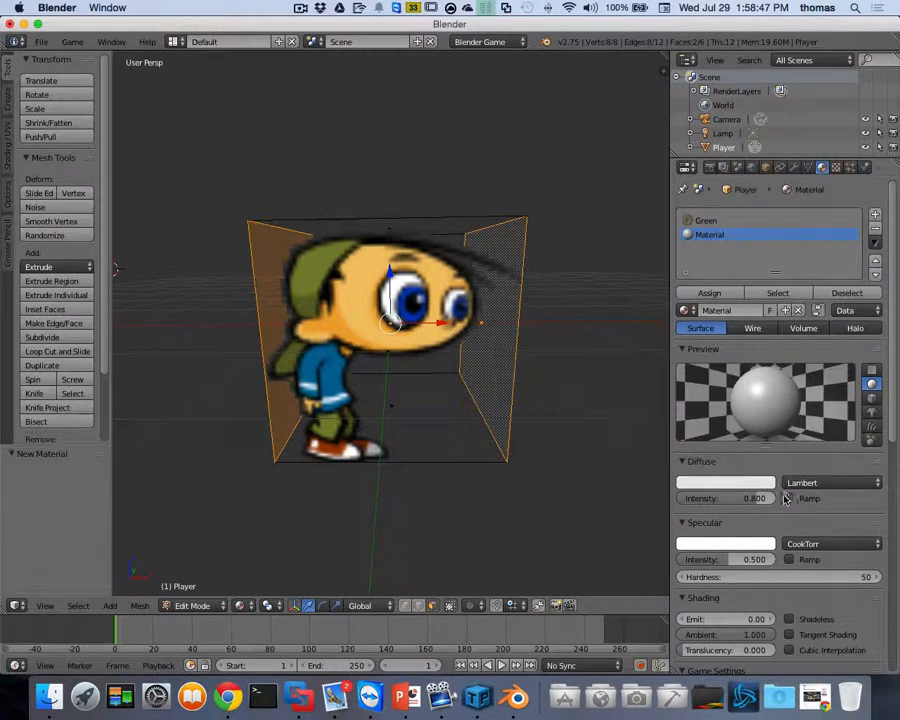
# Enable Z Transparency with Alpha 0 on the new material and make it Shadeless.
pyautogui.scroll(-10, 789, 500)
pyautogui.scroll(-2, 789, 500)
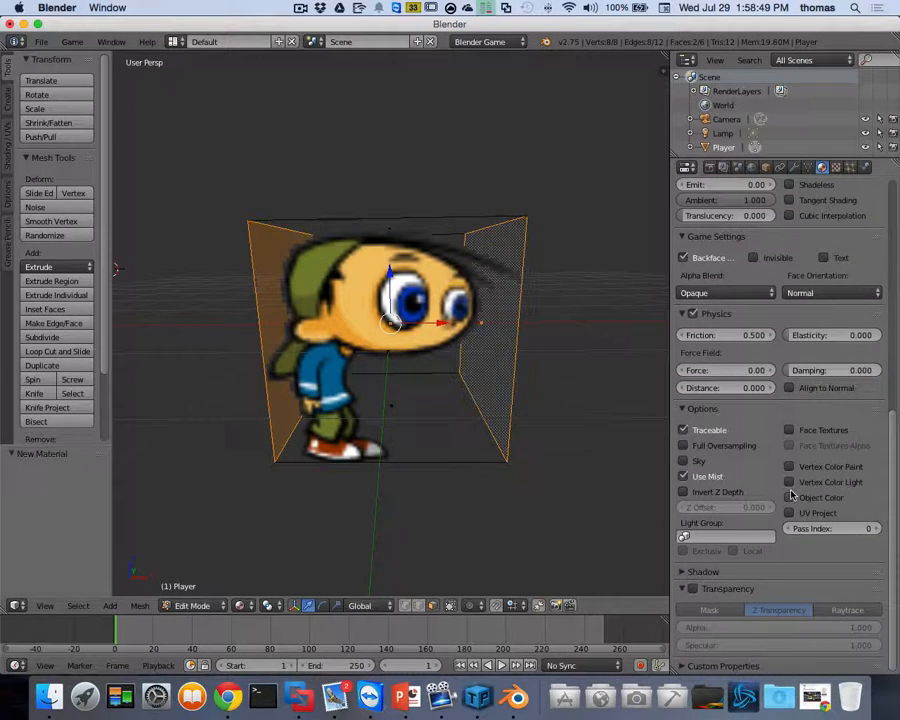
pyautogui.click(693, 590)
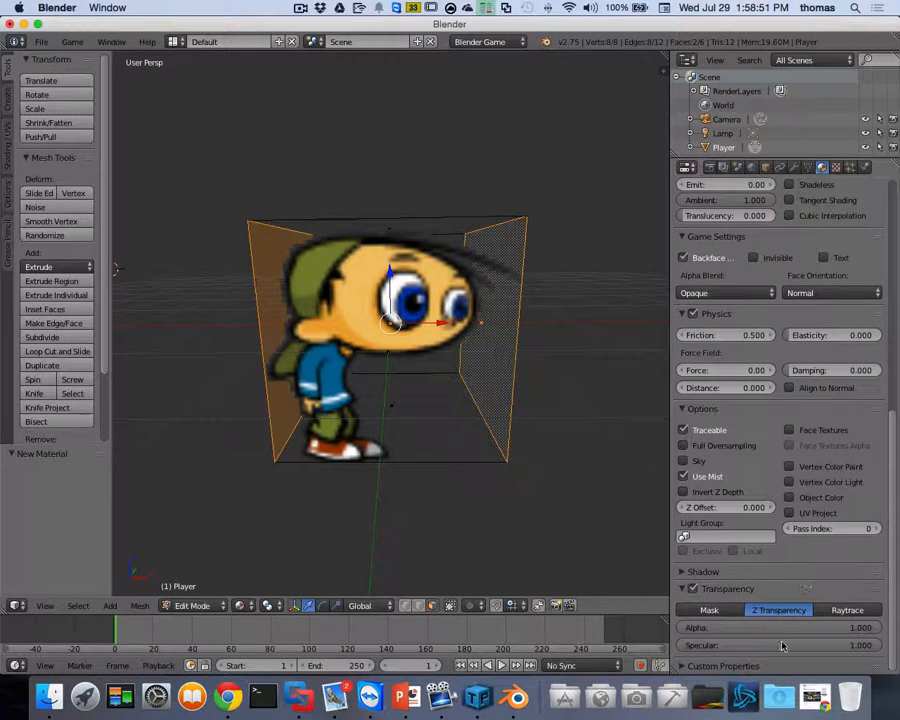
pyautogui.click(853, 628)
pyautogui.press('Return')
pyautogui.moveTo(871, 630); pyautogui.dragTo(660, 630)
pyautogui.hscroll(-10, 502, 449)
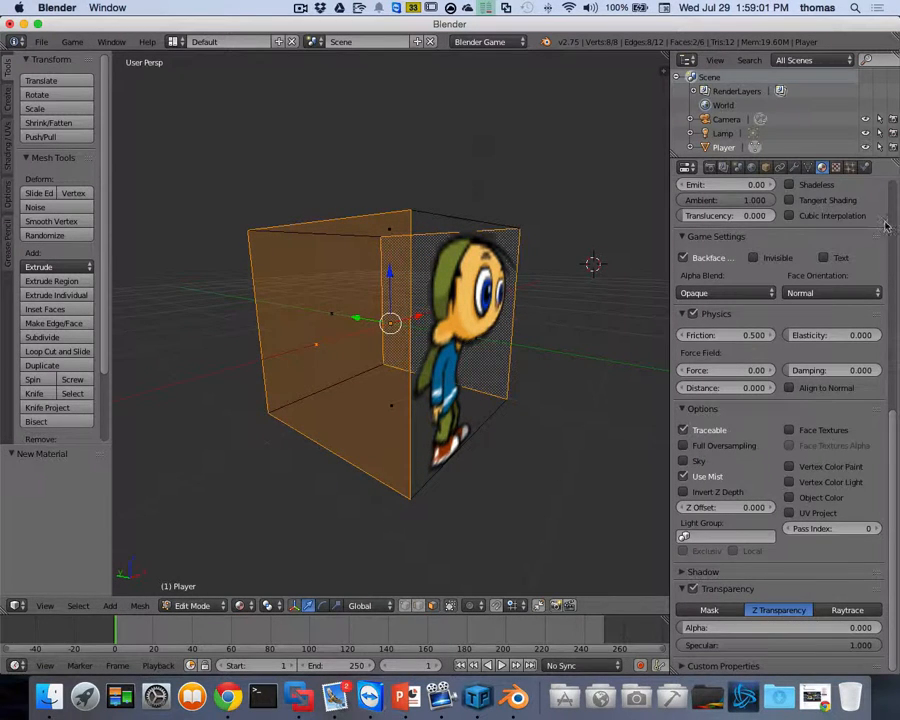
pyautogui.click(837, 168)
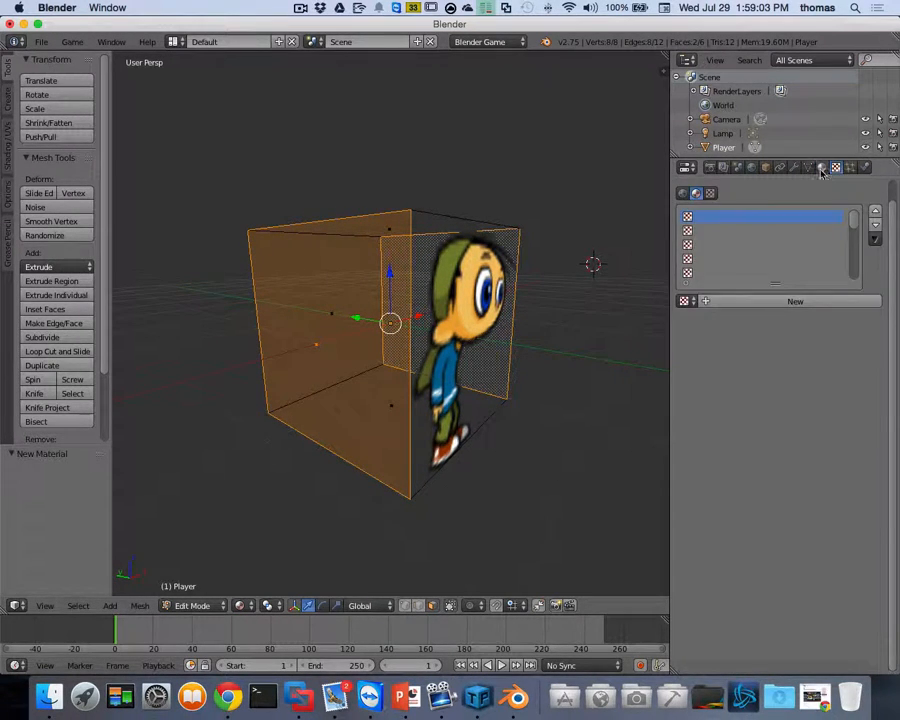
pyautogui.click(822, 167)
pyautogui.click(790, 186)
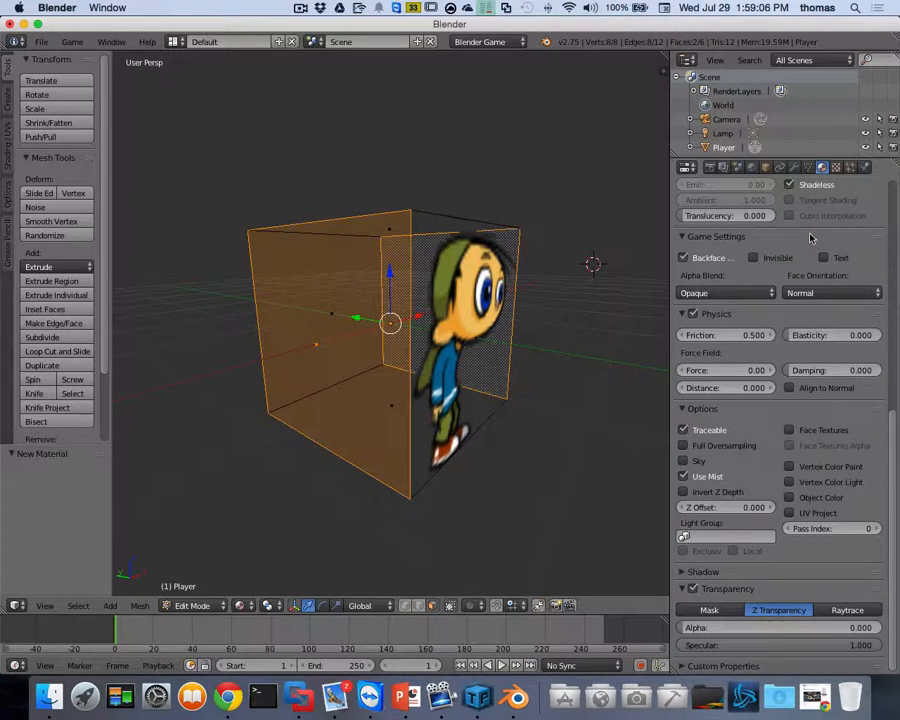
# Add a texture to the new material using the already loaded heroWalk.png image and name it Walk.
pyautogui.click(837, 168)
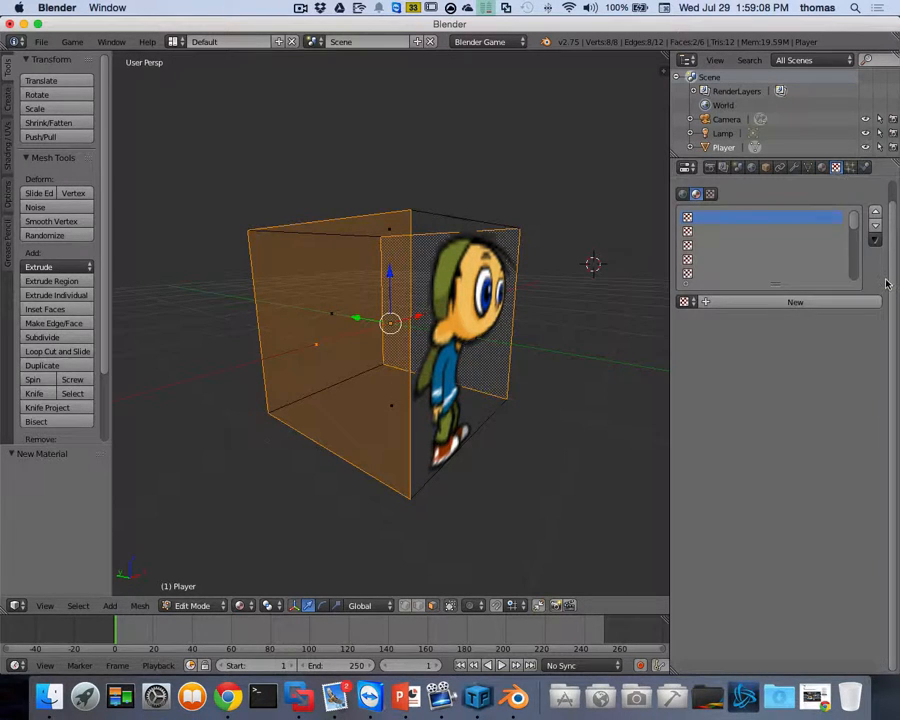
pyautogui.click(794, 301)
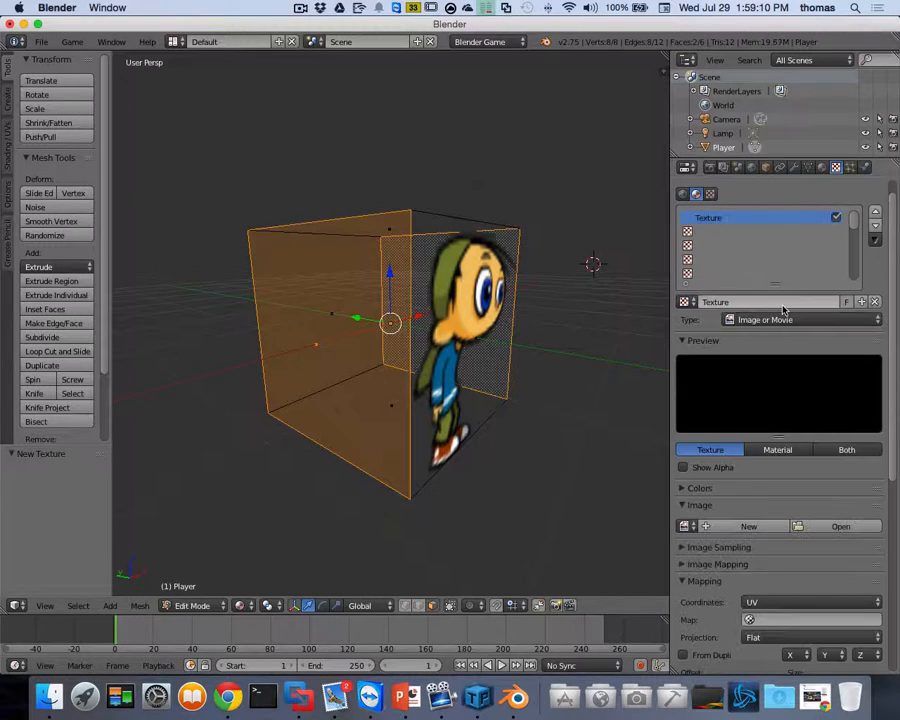
pyautogui.click(686, 526)
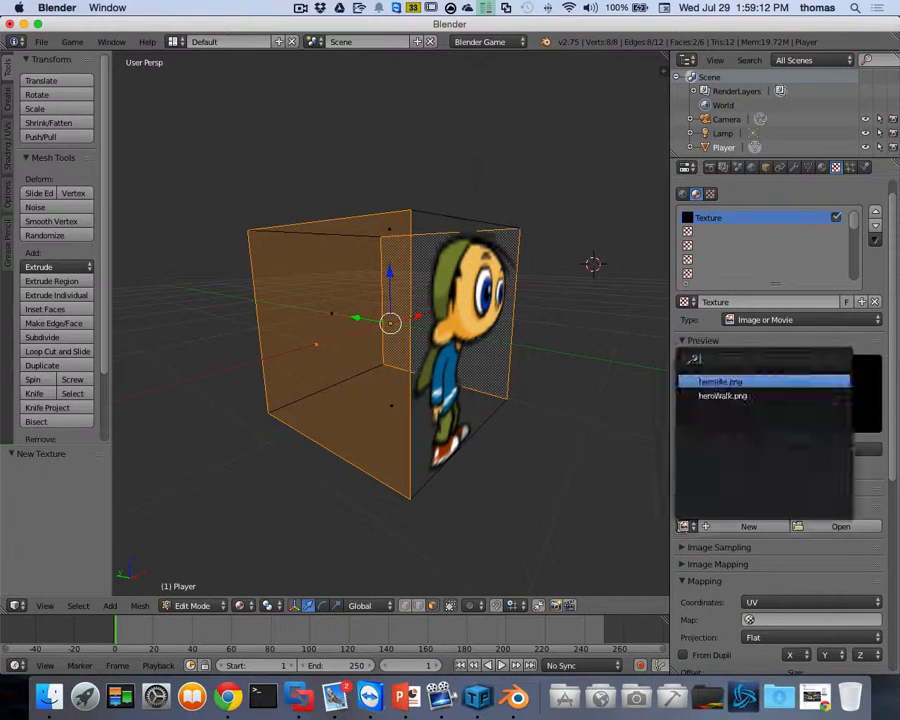
pyautogui.click(741, 397)
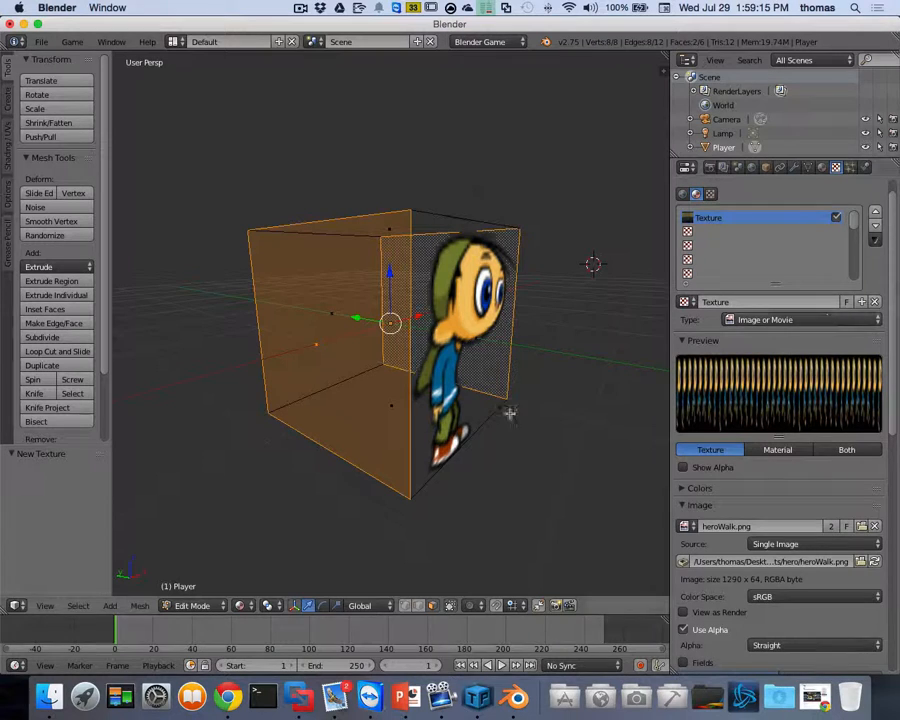
pyautogui.doubleClick(715, 219)
pyautogui.write('FW')
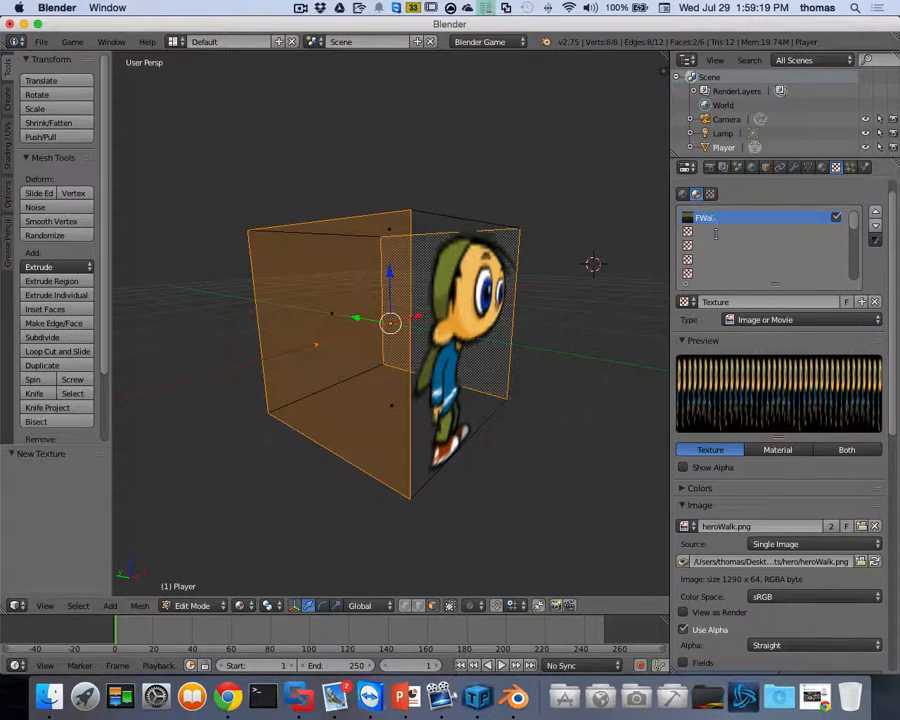
pyautogui.press('Return')
# Rename the new material as Green2 and assign it to the cube's selected faces.
pyautogui.click(822, 168)
pyautogui.scroll(10, 800, 250)
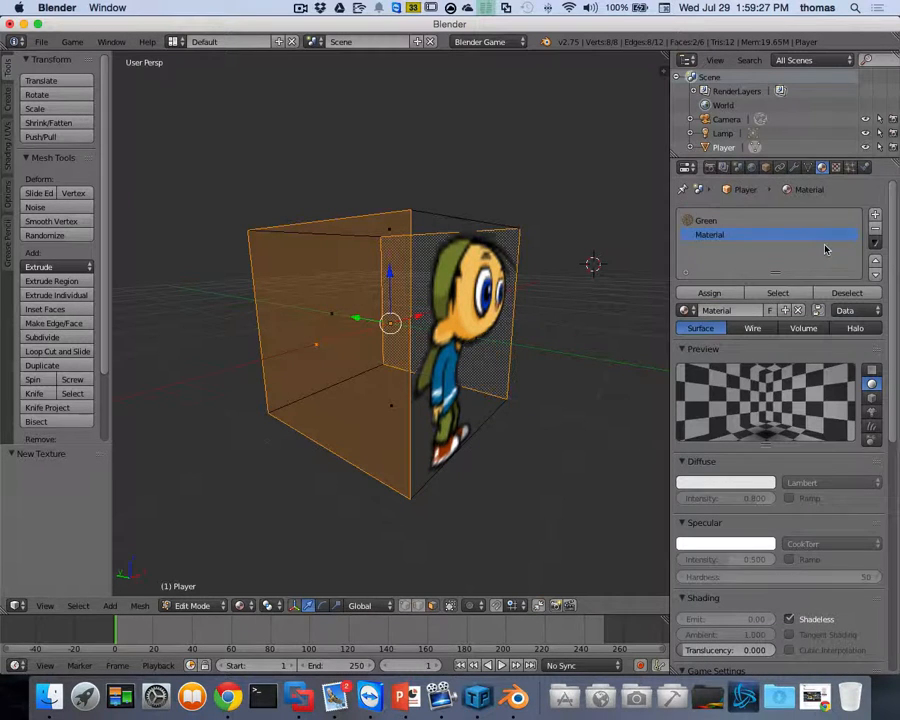
pyautogui.doubleClick(719, 236)
pyautogui.write('Green2')
pyautogui.press('Return')
pyautogui.click(720, 294)
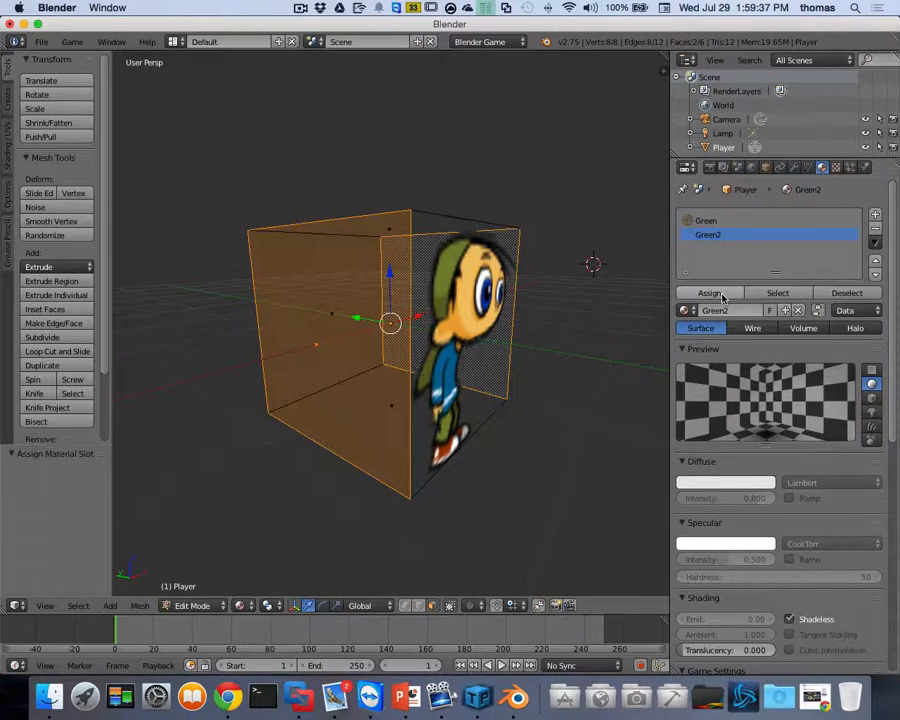
# Rename the Green2 material's texture as Walk without a numeric suffix and check its image and mapping settings.
pyautogui.moveTo(560, 318); pyautogui.dragTo(520, 210, button='middle')
pyautogui.click(835, 168)
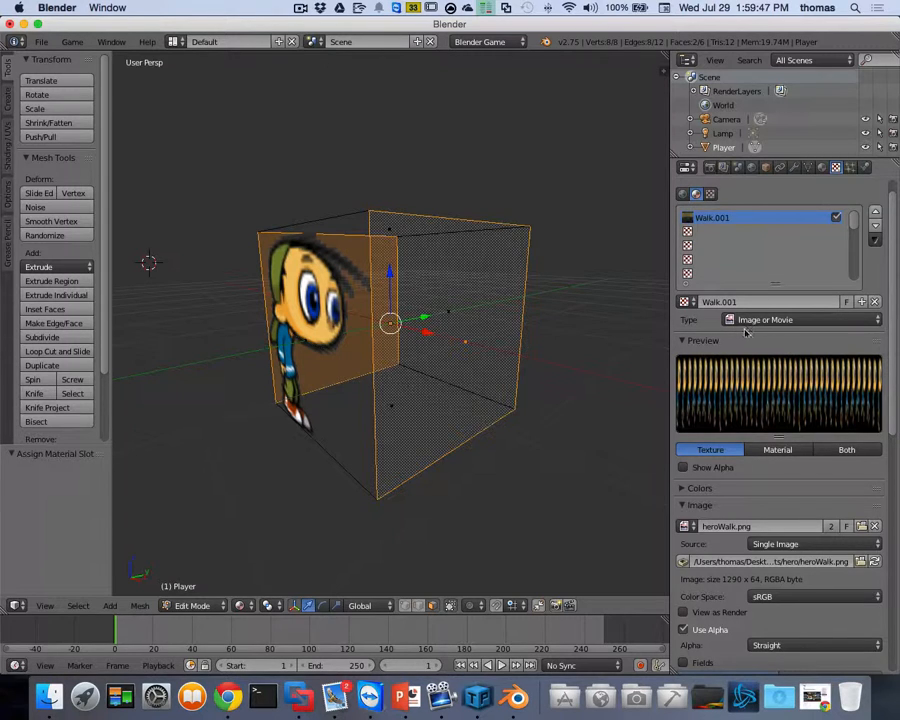
pyautogui.doubleClick(723, 221)
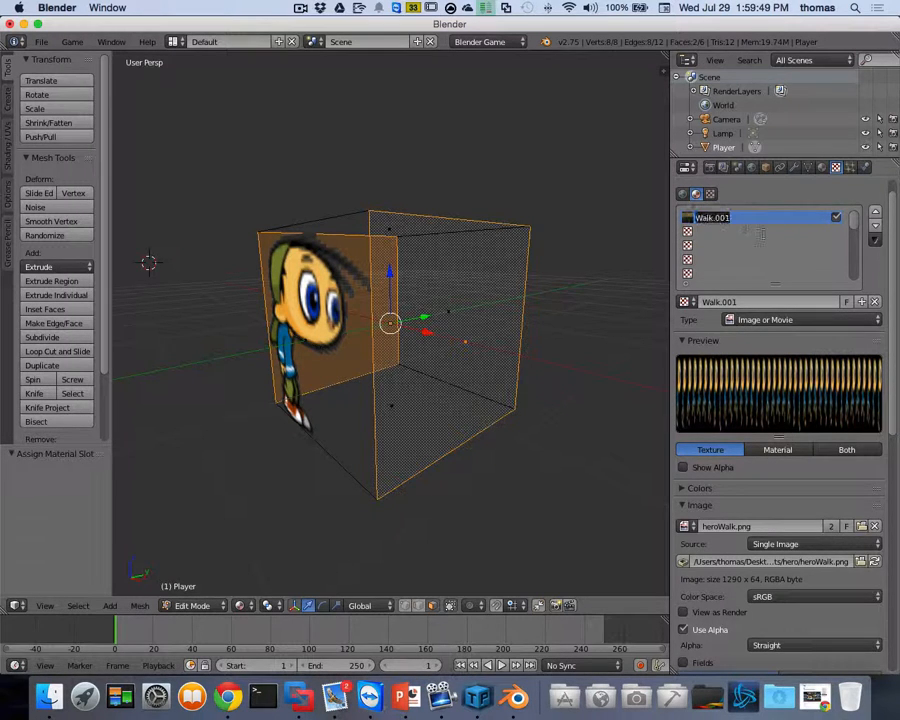
pyautogui.write('W')
pyautogui.press('Return')
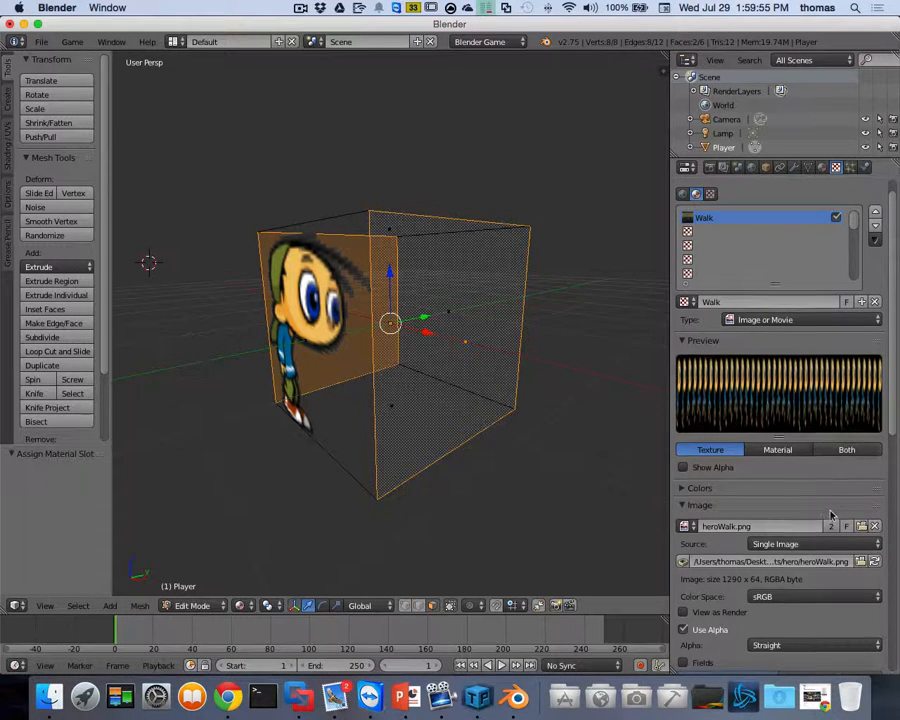
pyautogui.scroll(-5, 828, 513)
pyautogui.scroll(-2, 840, 550)
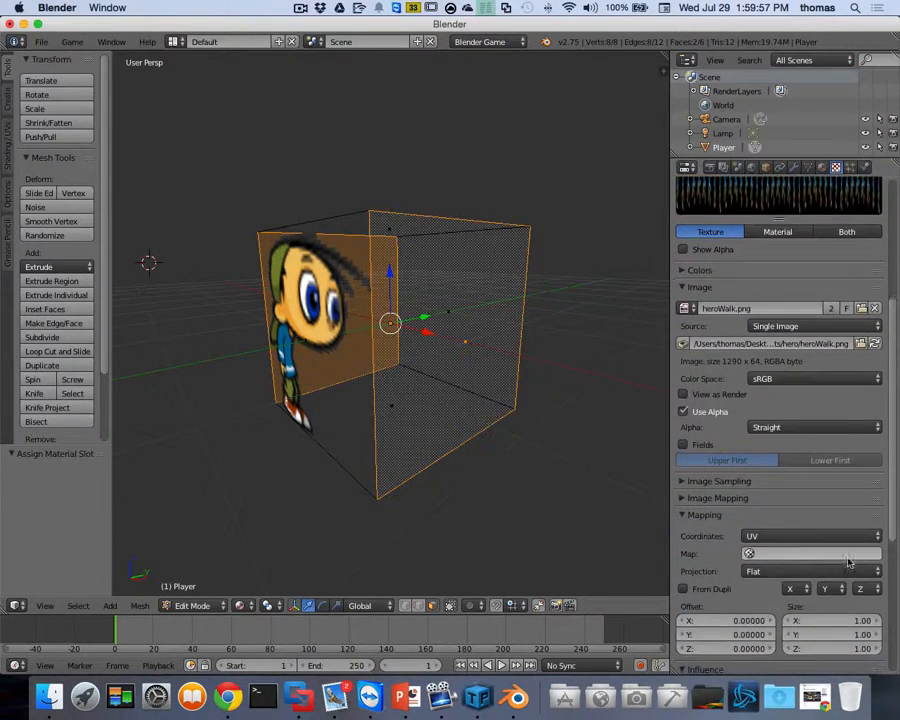
# Switch to the UV Editing layout and display heroWalk.png for the cube's two selected faces.
pyautogui.hscroll(-8, 453, 265)
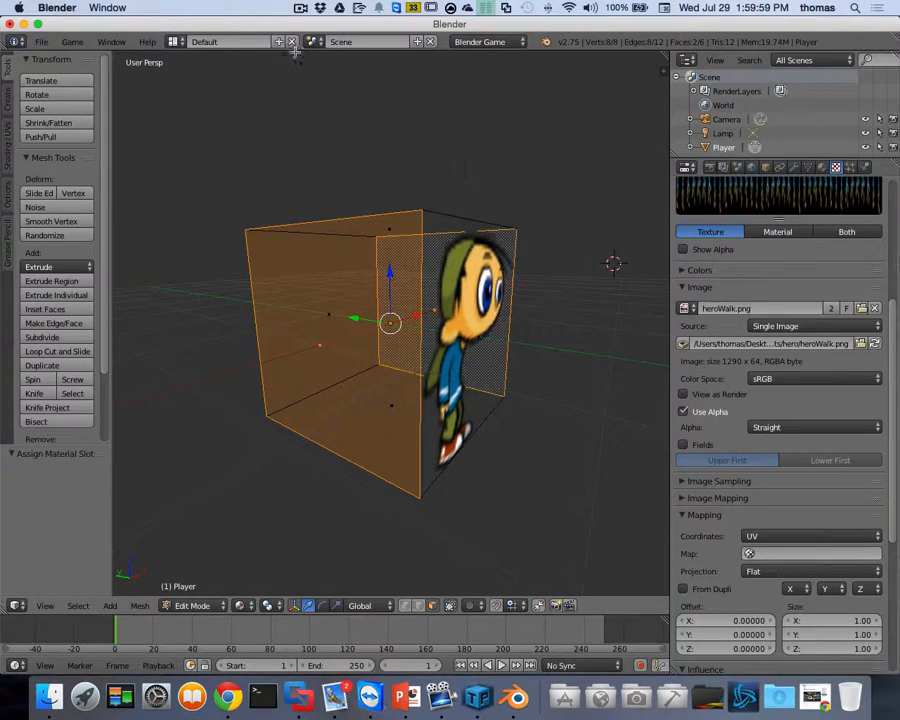
pyautogui.click(173, 42)
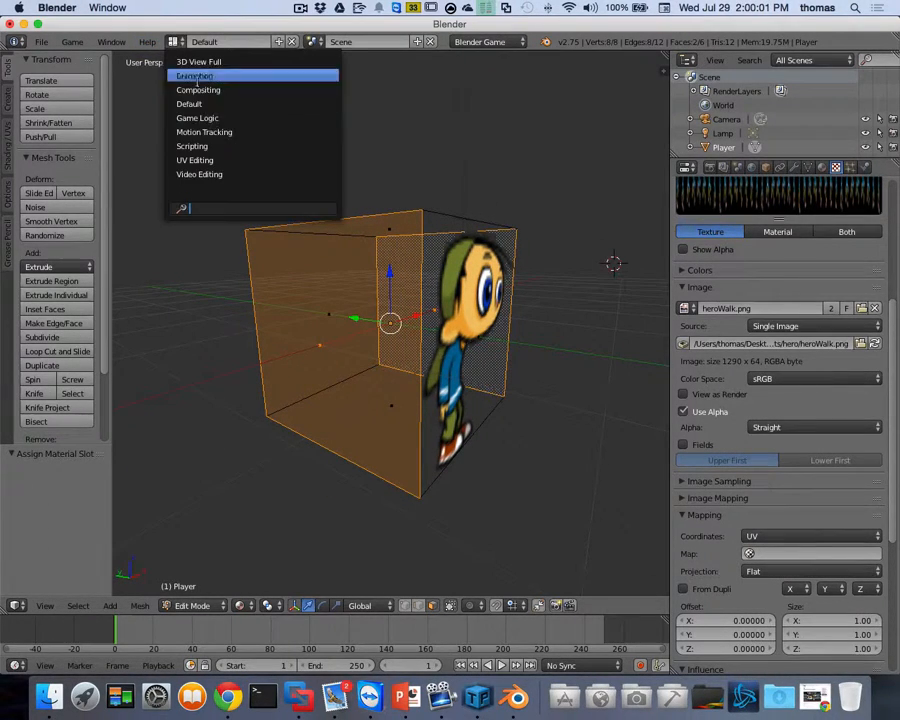
pyautogui.click(195, 160)
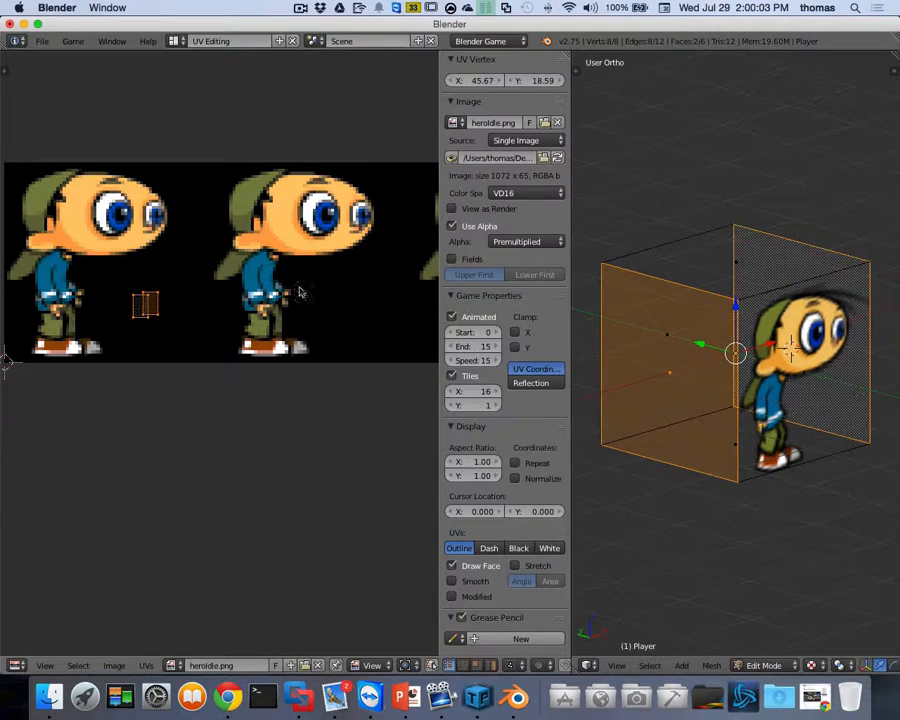
pyautogui.hscroll(-5, 710, 307)
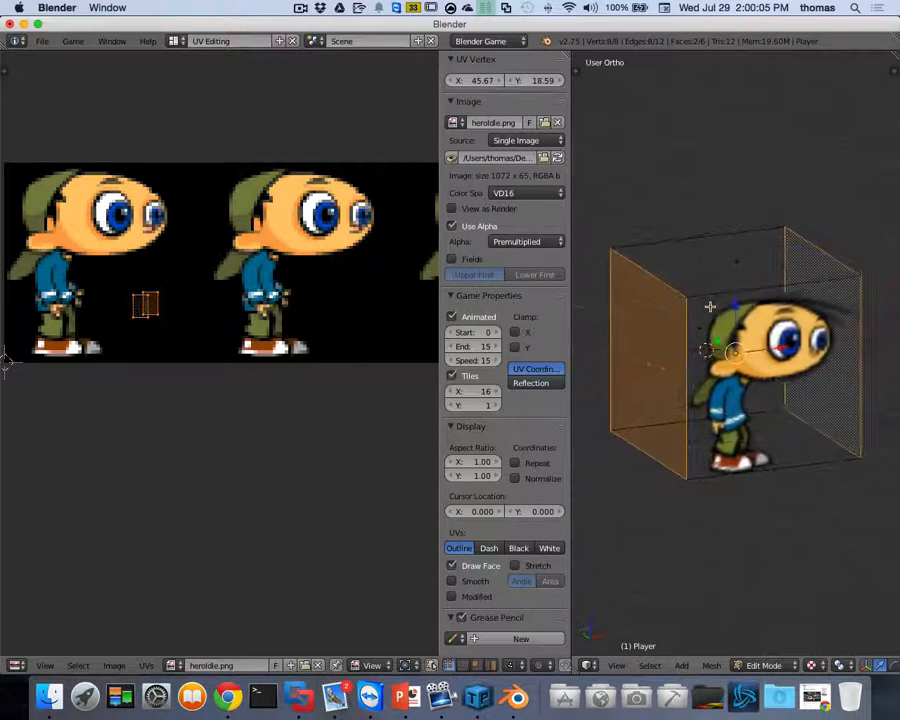
pyautogui.hscroll(-5, 710, 307)
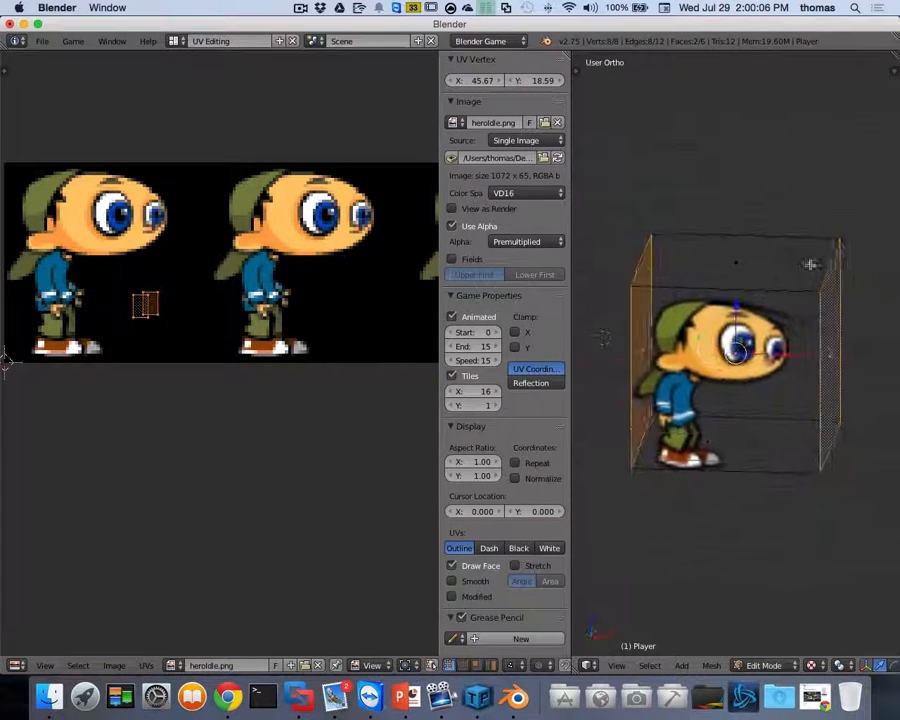
pyautogui.click(172, 666)
pyautogui.click(209, 535)
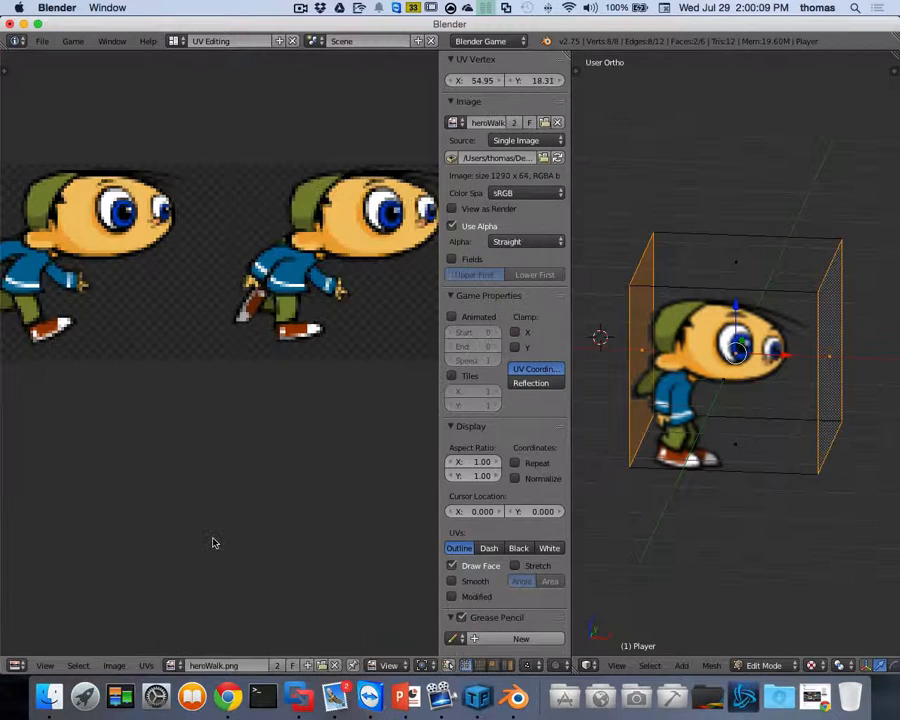
# Select only the cube's +X side face and unwrap it over the first frame of the heroWalk sprite sheet.
pyautogui.hscroll(4, 791, 372)
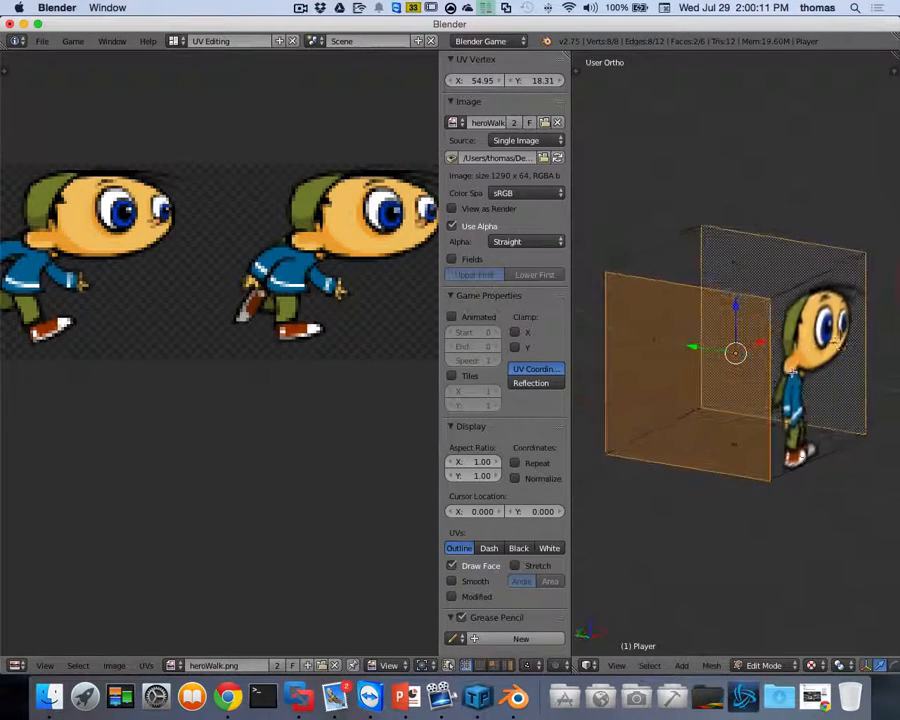
pyautogui.hscroll(-3, 791, 372)
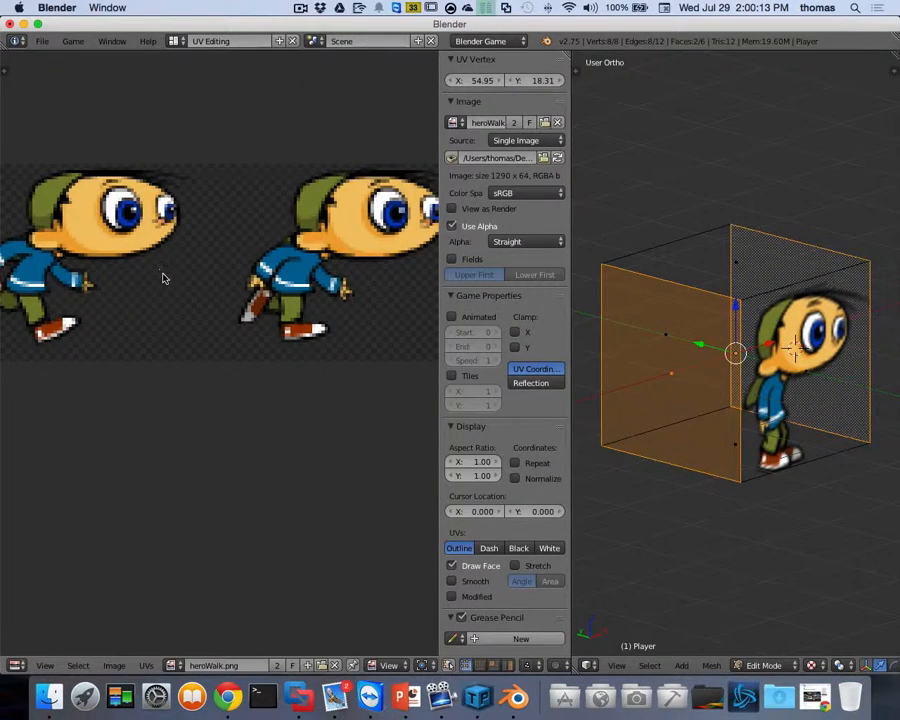
pyautogui.scroll(-4, 165, 278)
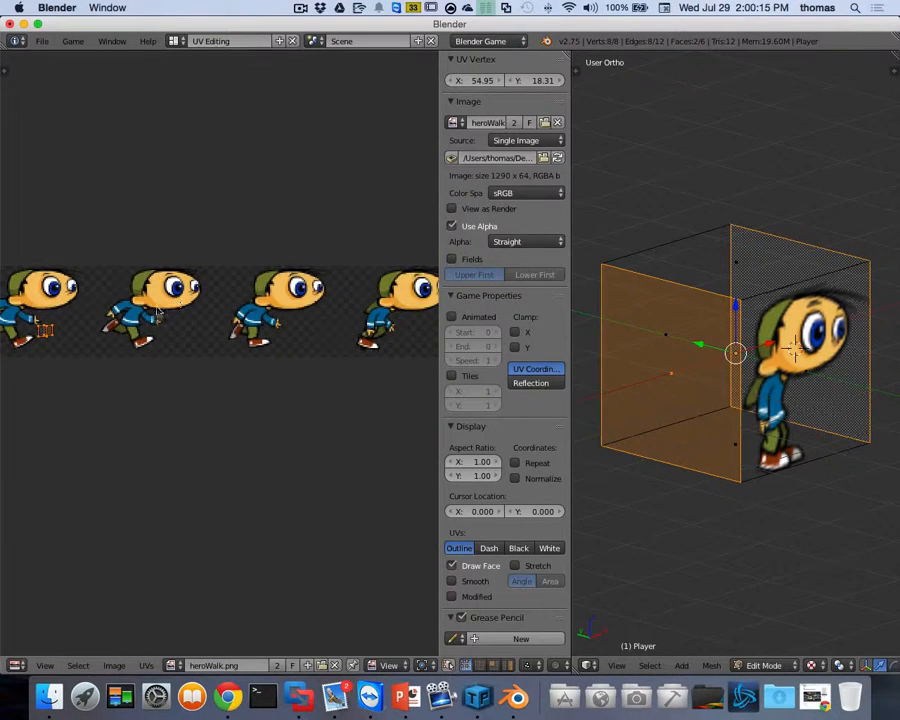
pyautogui.scroll(-1, 158, 312)
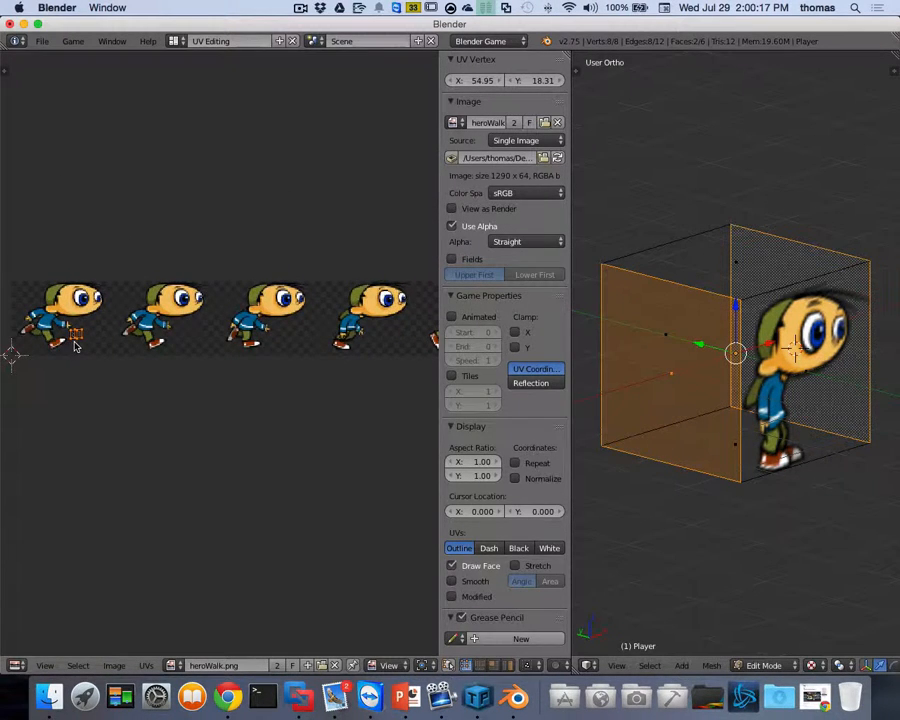
pyautogui.hscroll(-5, 75, 345)
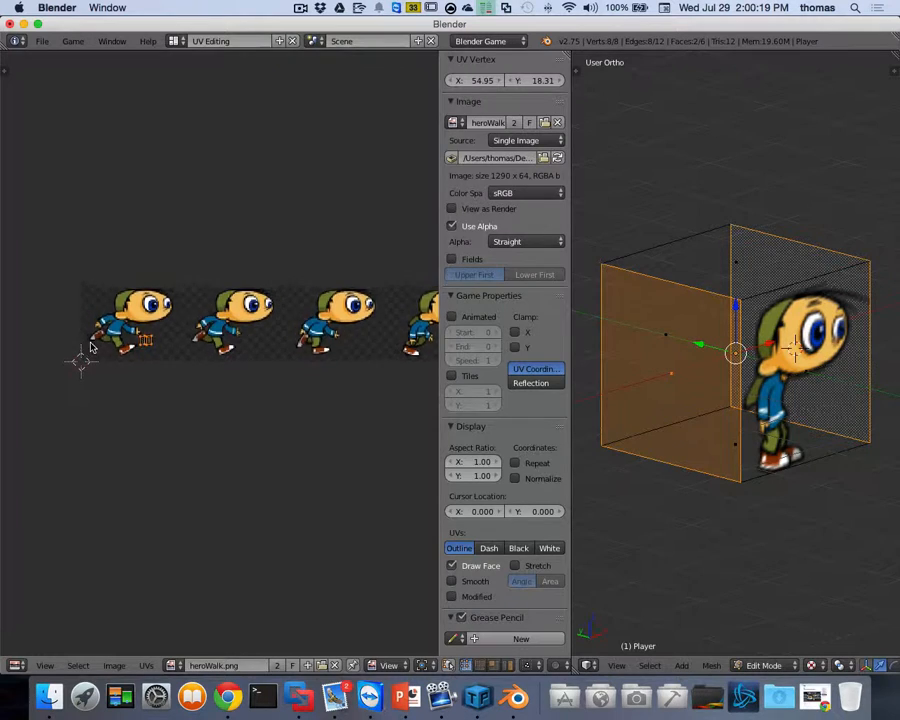
pyautogui.scroll(3, 90, 346)
pyautogui.hscroll(-2, 90, 345)
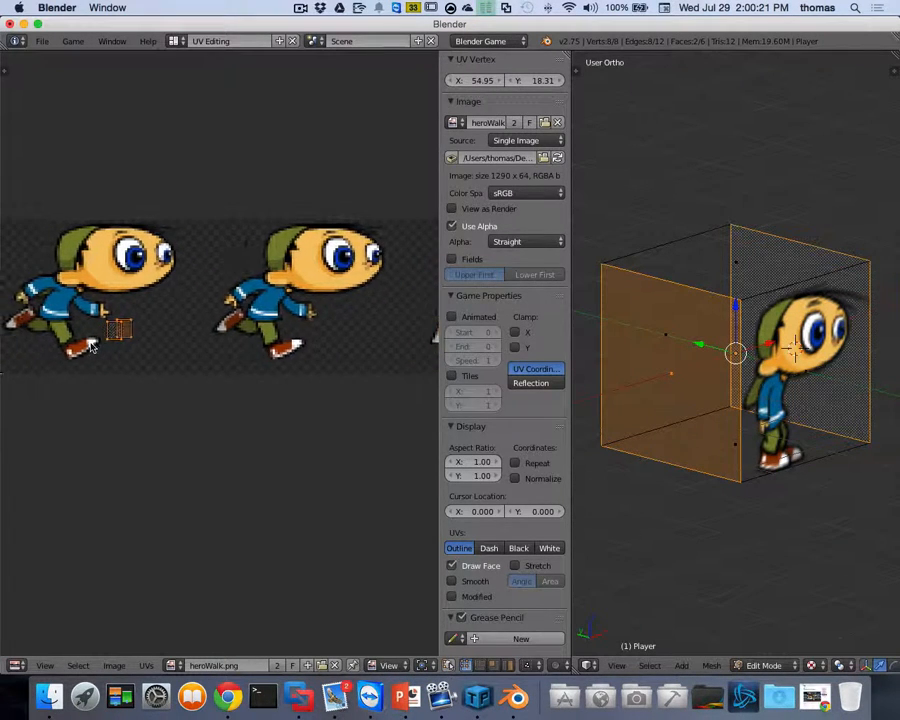
pyautogui.hscroll(-3, 90, 346)
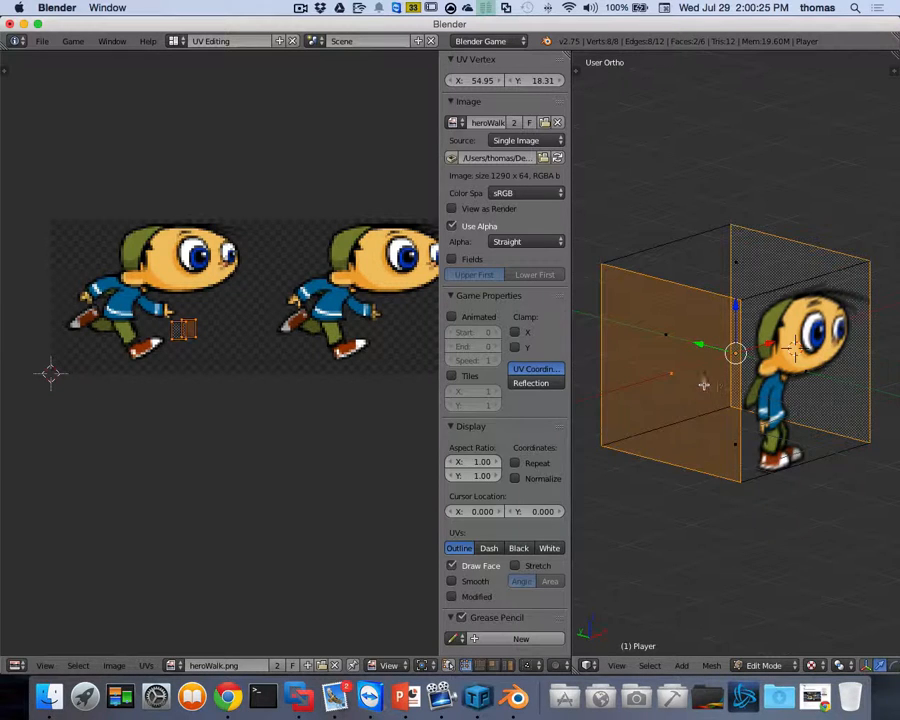
pyautogui.hscroll(10, 706, 381)
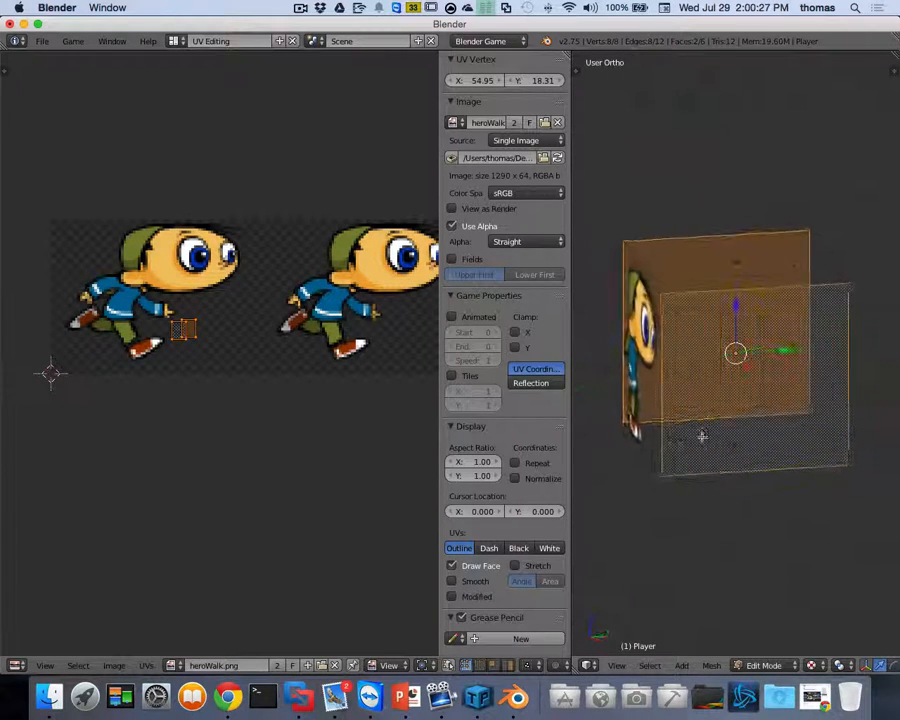
pyautogui.rightClick(768, 395)
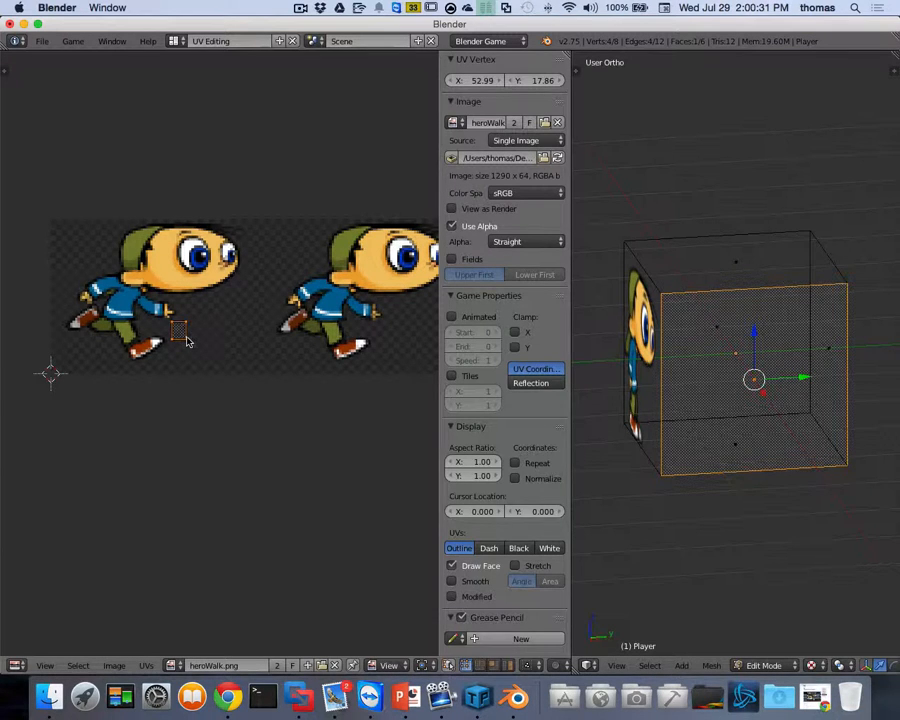
pyautogui.press('e')
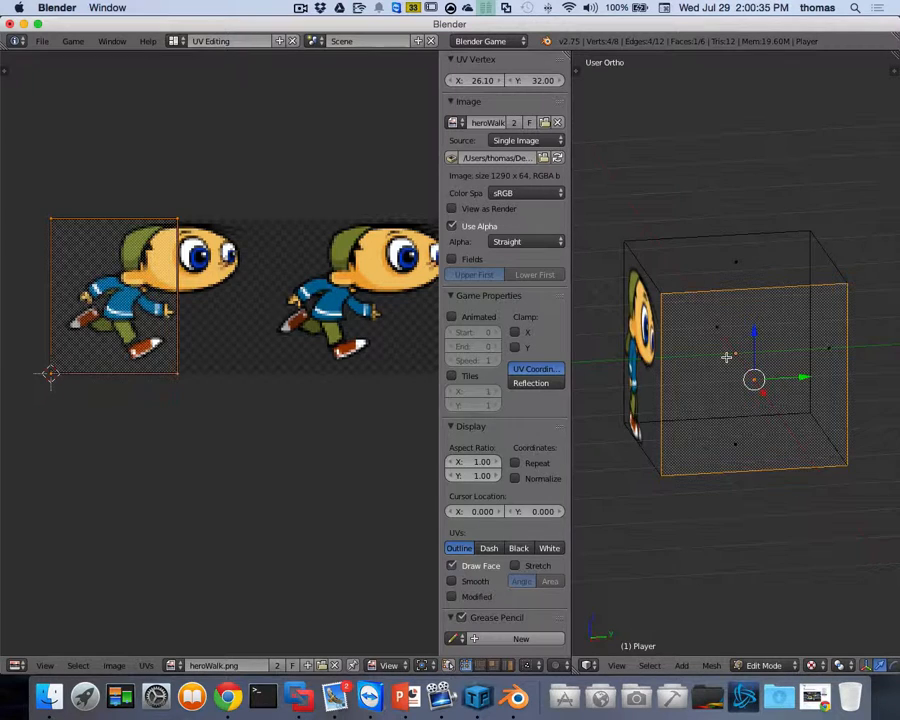
pyautogui.press('u')
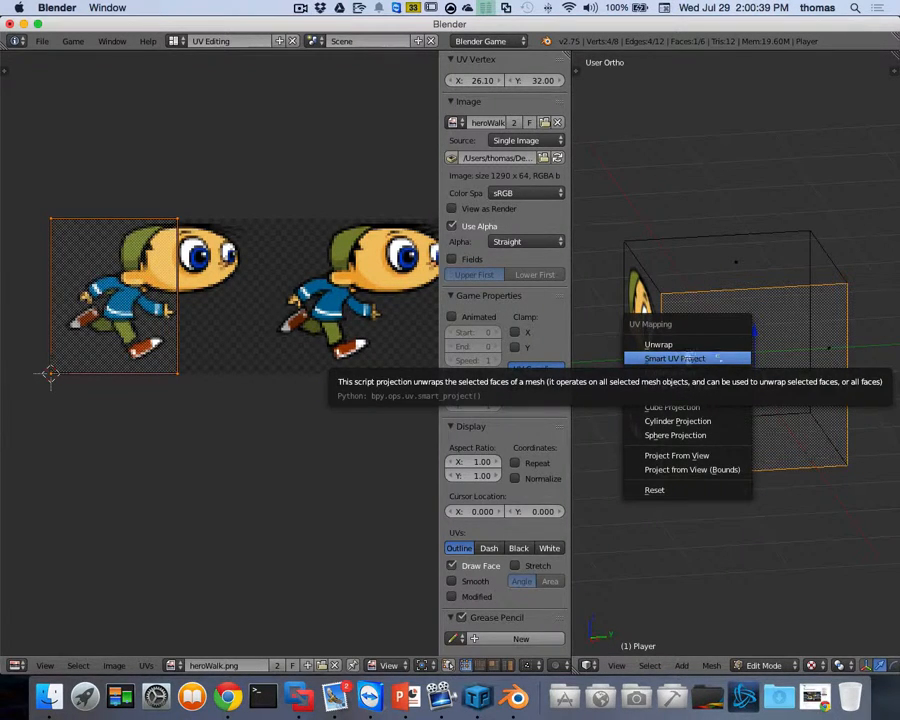
pyautogui.click(676, 344)
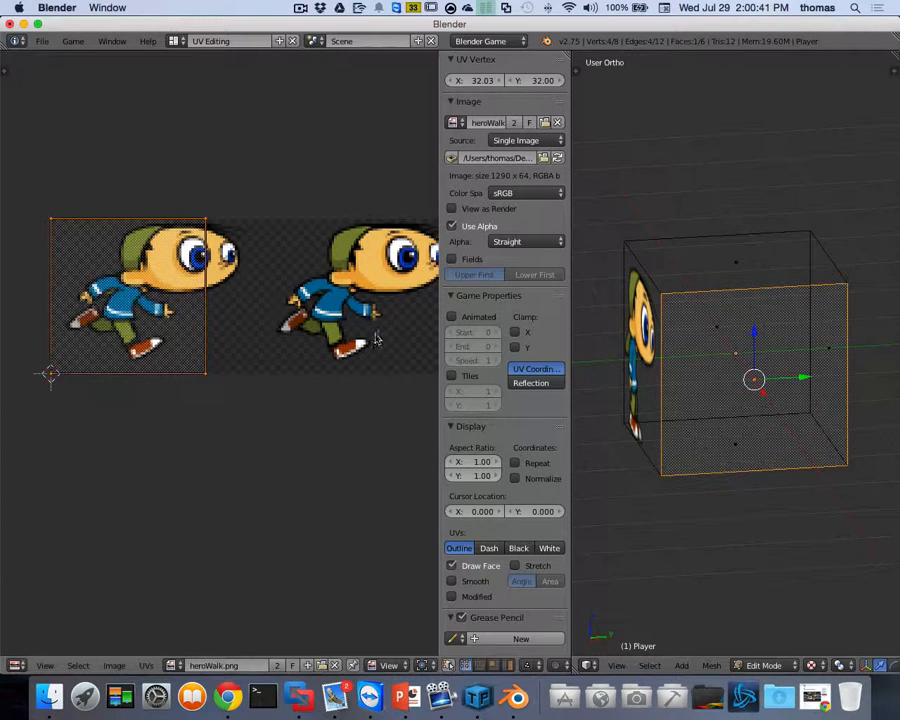
# Return to the Default layout and enable the Alpha influence for the Walk texture.
pyautogui.moveTo(766, 379); pyautogui.dragTo(812, 356, button='middle')
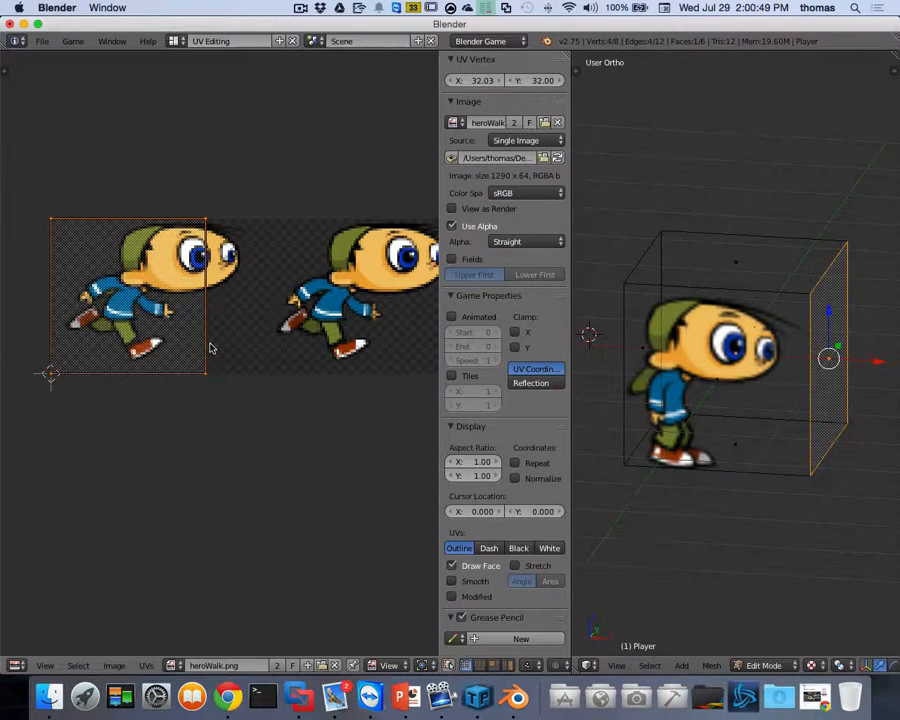
pyautogui.click(173, 665)
pyautogui.moveTo(795, 381); pyautogui.dragTo(798, 341, button='middle')
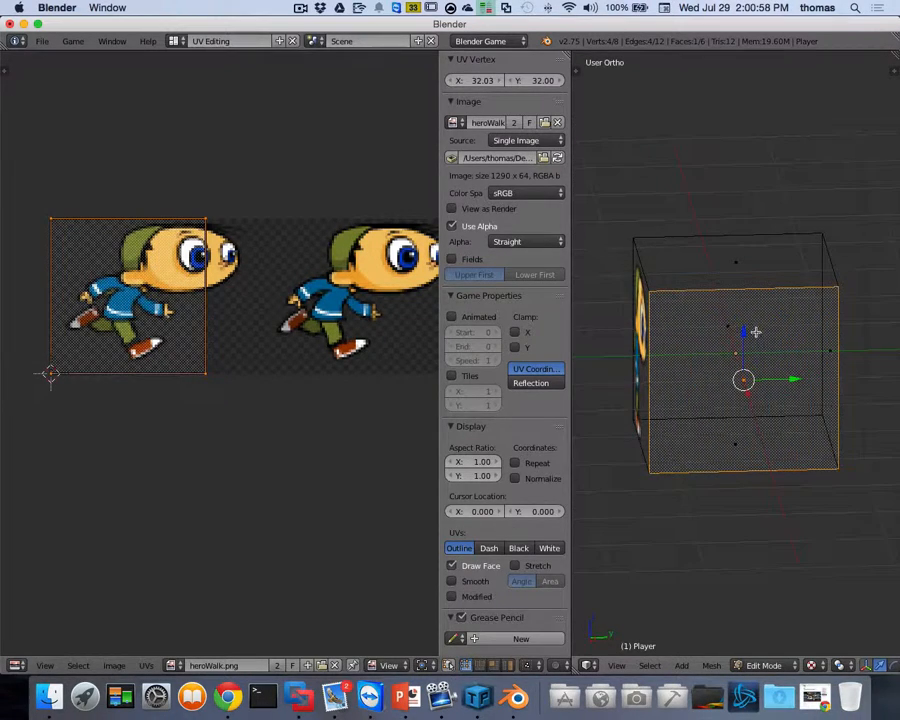
pyautogui.click(177, 42)
pyautogui.click(190, 103)
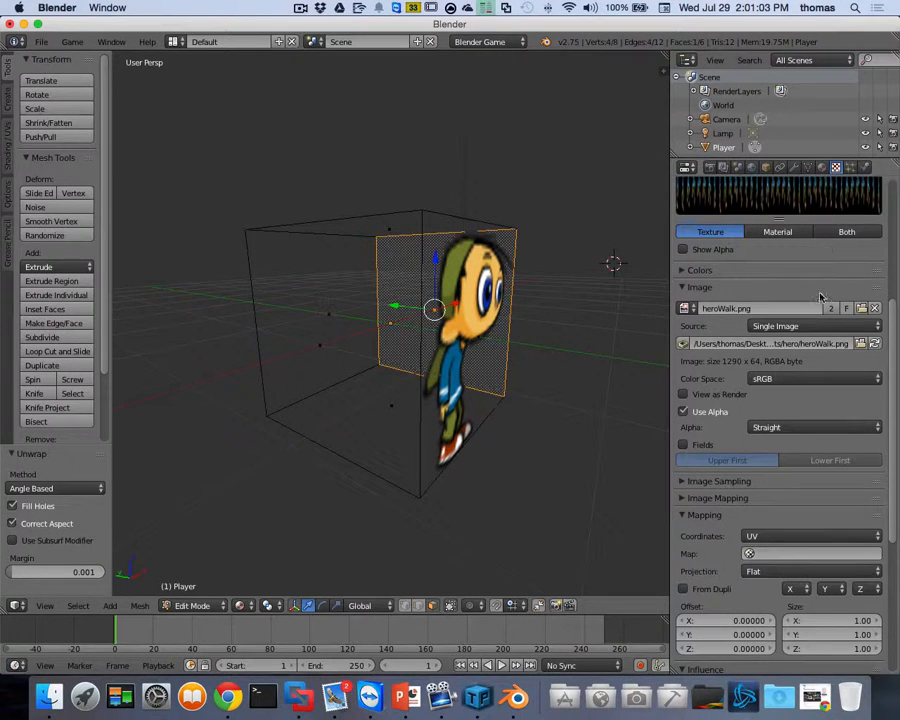
pyautogui.scroll(-1, 822, 297)
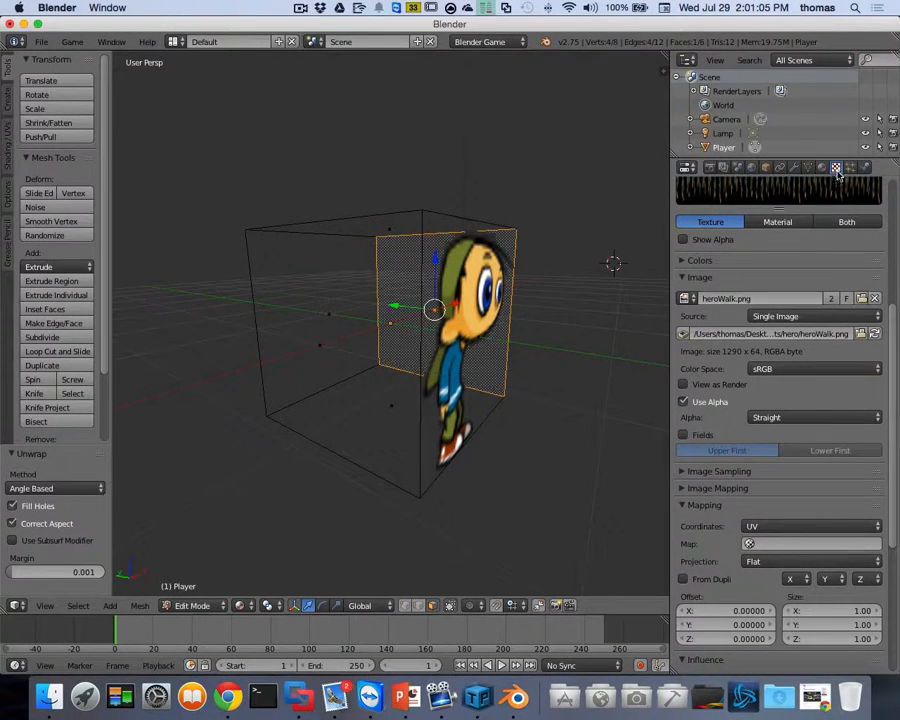
pyautogui.scroll(-6, 832, 262)
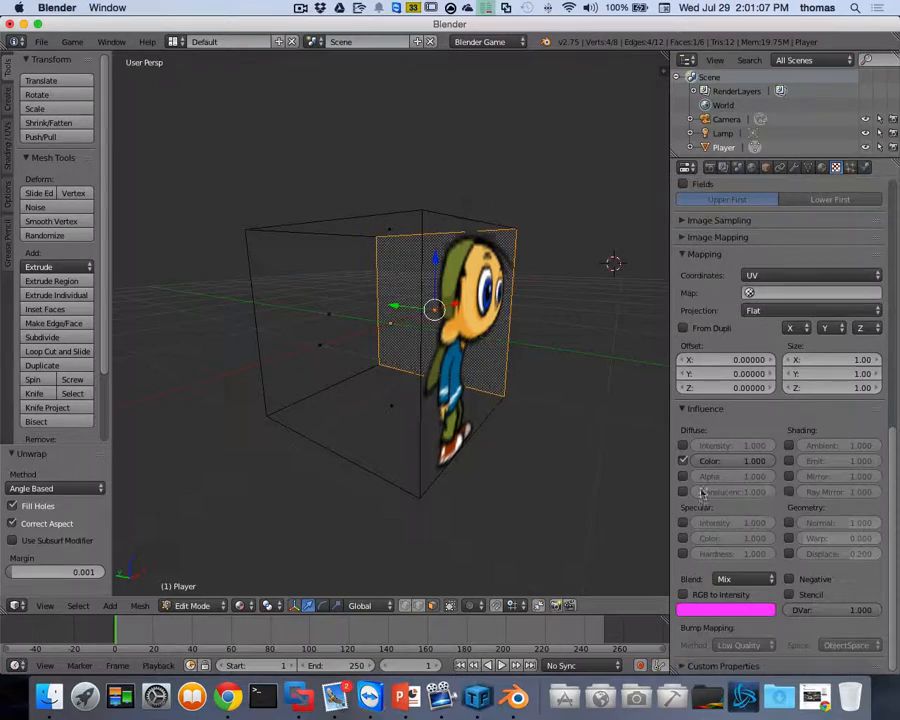
pyautogui.click(686, 478)
# Examine the walk sprite on the cube's side face from the front and from behind.
pyautogui.hscroll(10, 527, 411)
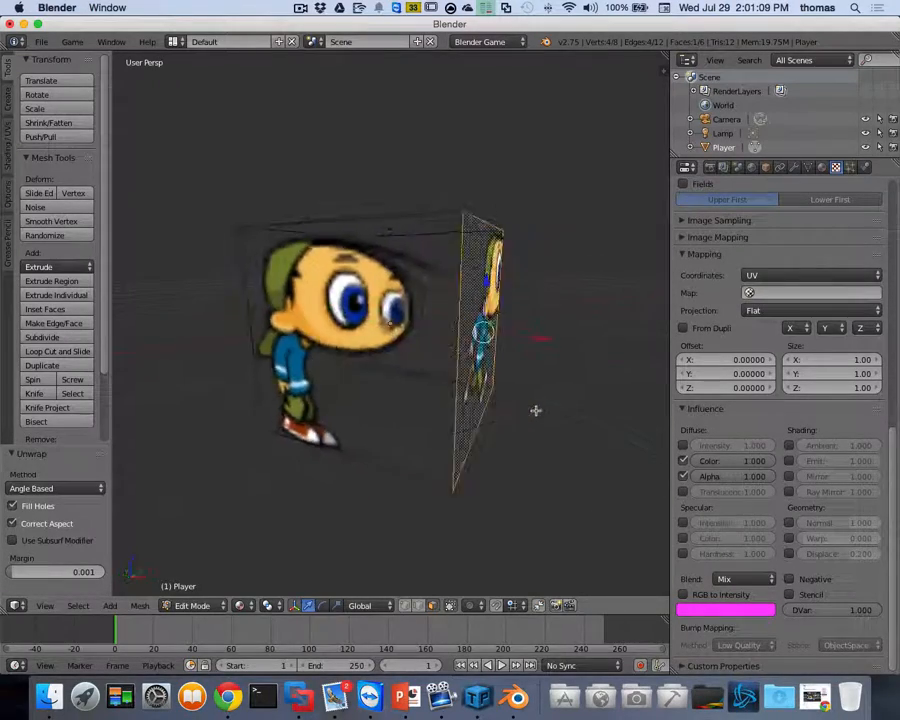
pyautogui.hscroll(10, 540, 410)
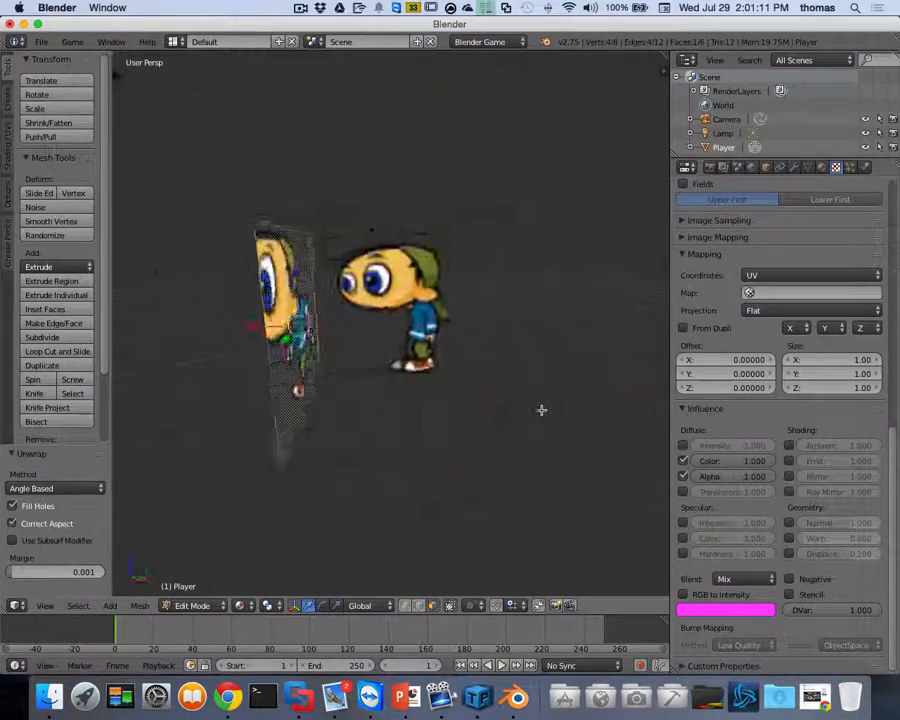
pyautogui.hscroll(10, 540, 410)
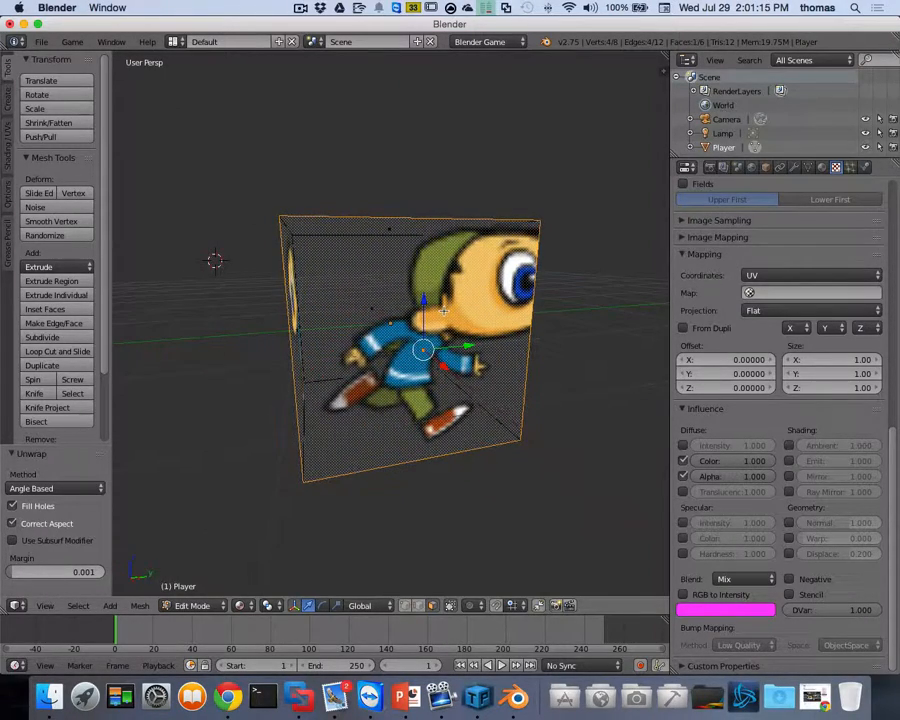
pyautogui.hscroll(-10, 445, 311)
pyautogui.hscroll(10, 463, 311)
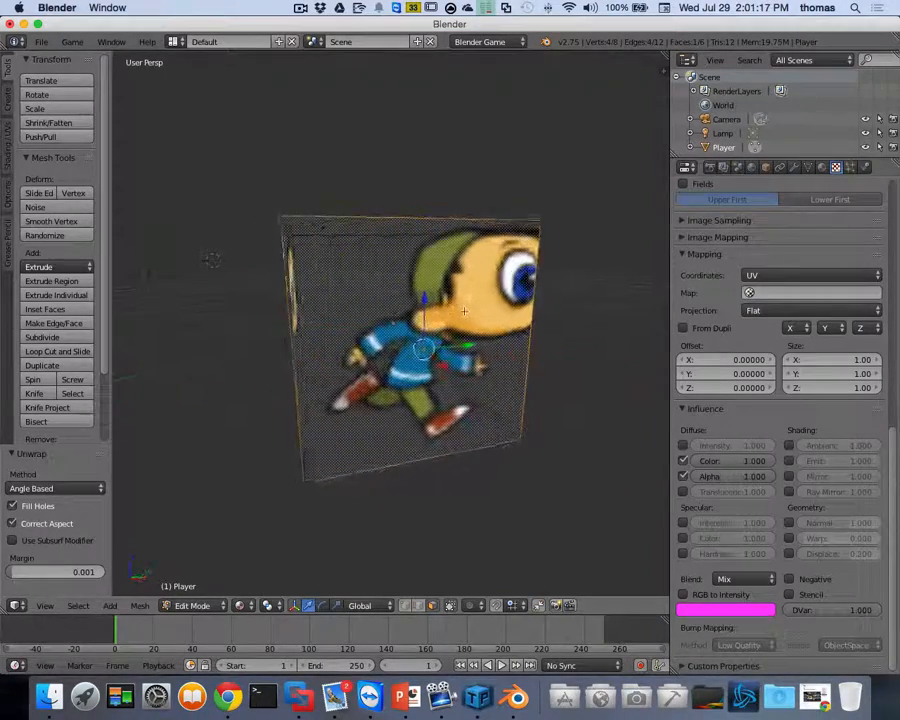
pyautogui.hscroll(-15, 369, 377)
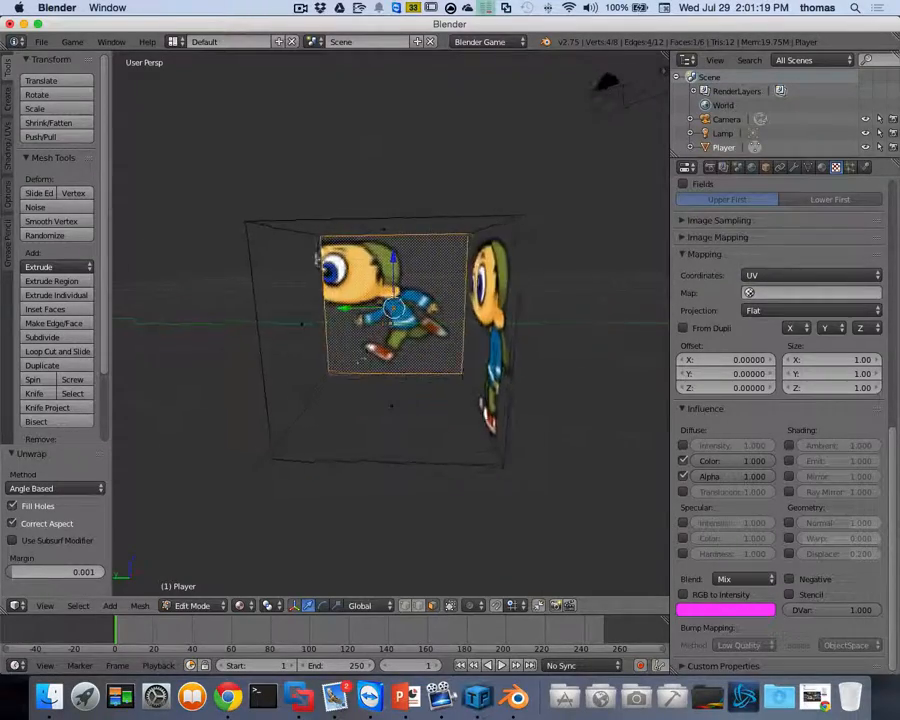
pyautogui.hscroll(15, 412, 370)
pyautogui.hscroll(-8, 302, 271)
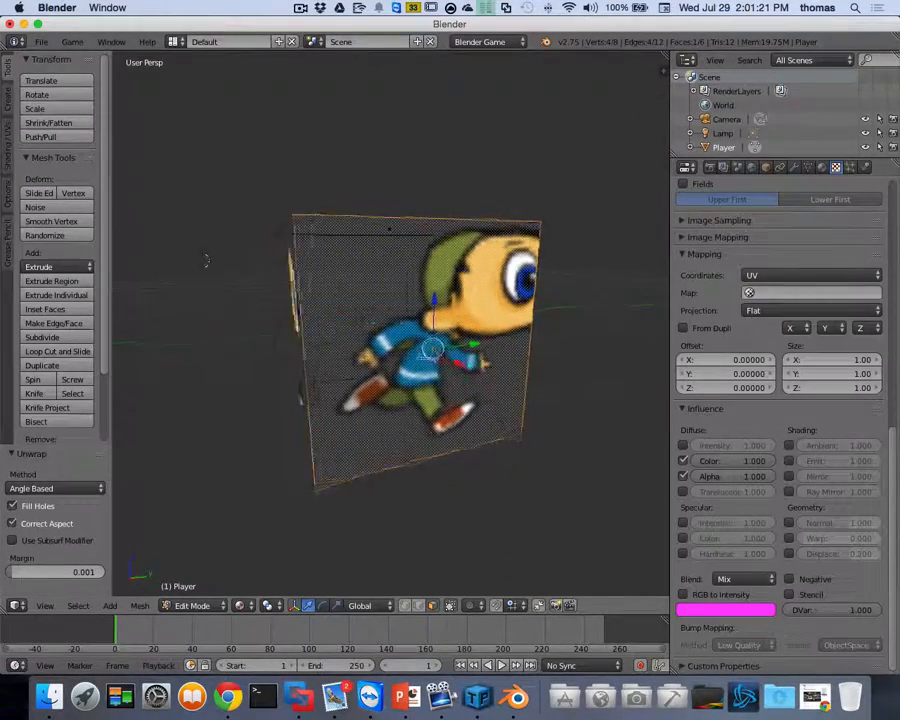
pyautogui.hscroll(-5, 301, 273)
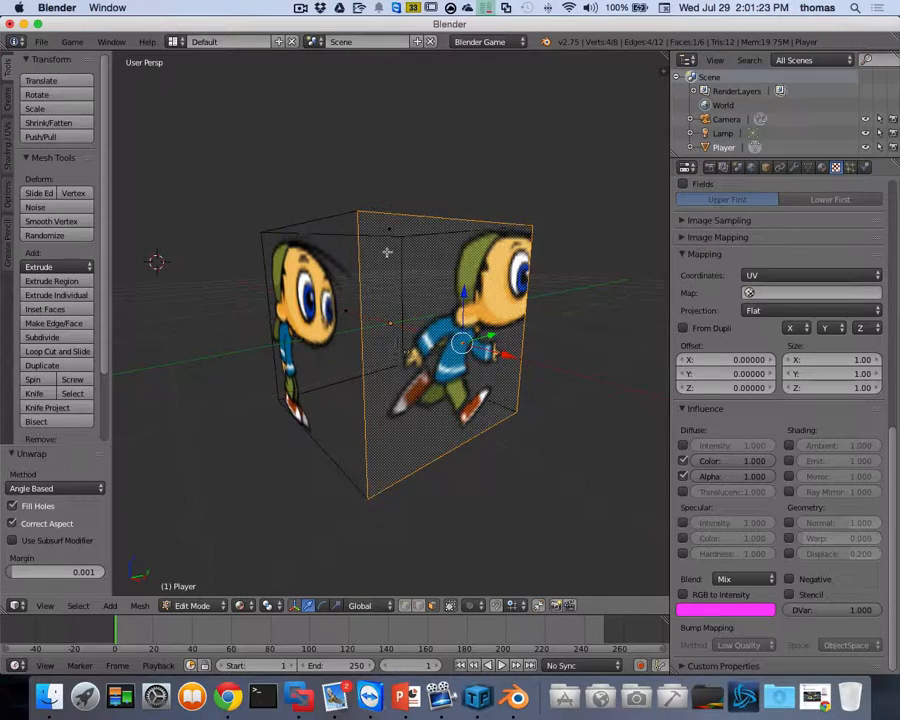
# In the UV Editing layout, mirror the side face's UVs horizontally by scaling them -1 along X.
pyautogui.click(174, 41)
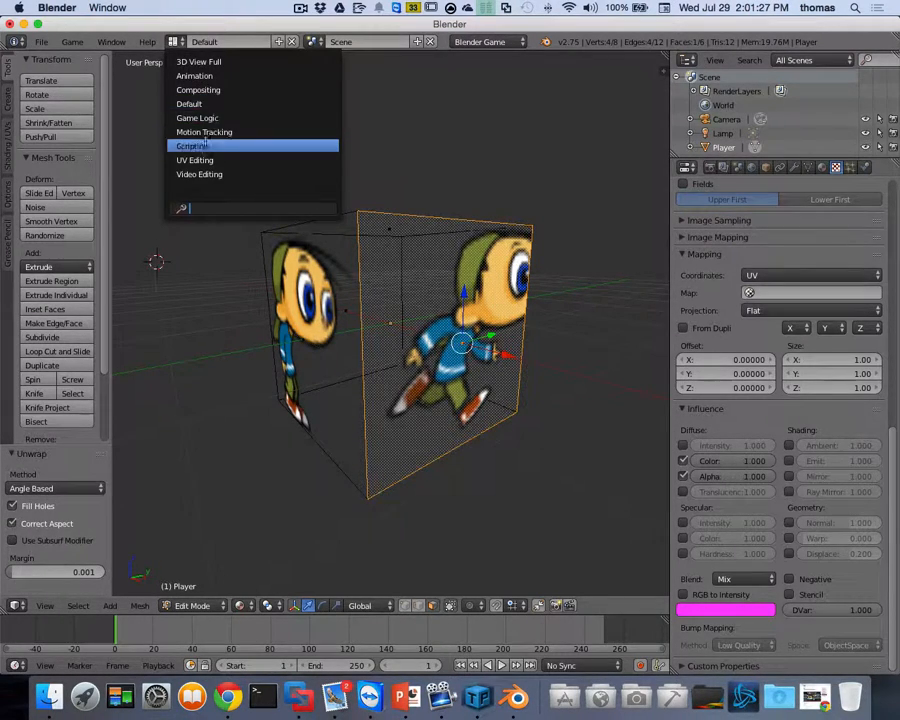
pyautogui.click(170, 162)
pyautogui.moveTo(794, 348); pyautogui.dragTo(873, 293, button='middle')
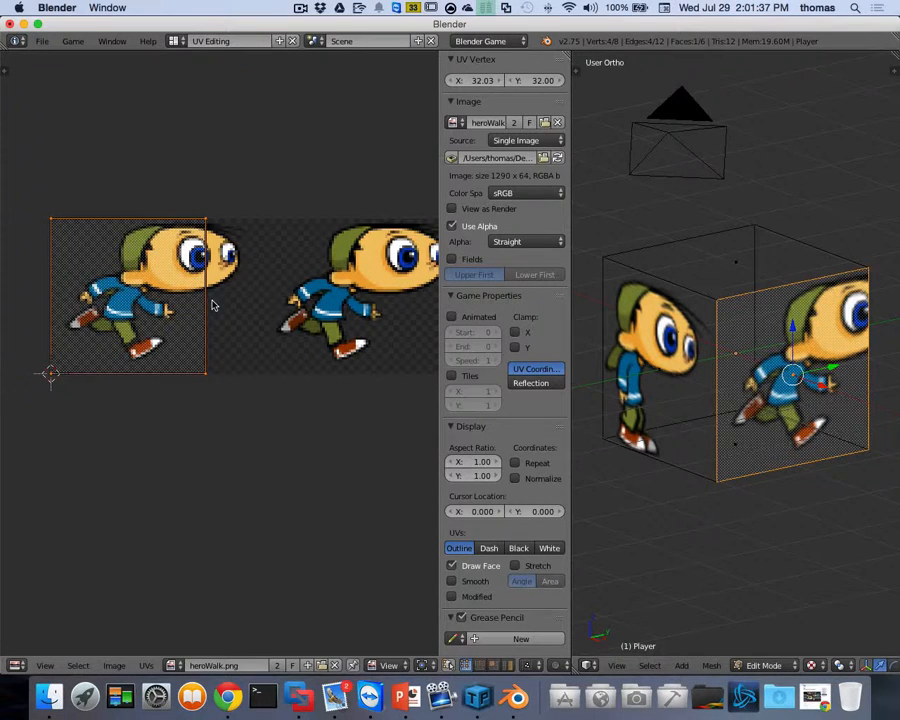
pyautogui.press('s')
pyautogui.write('x')
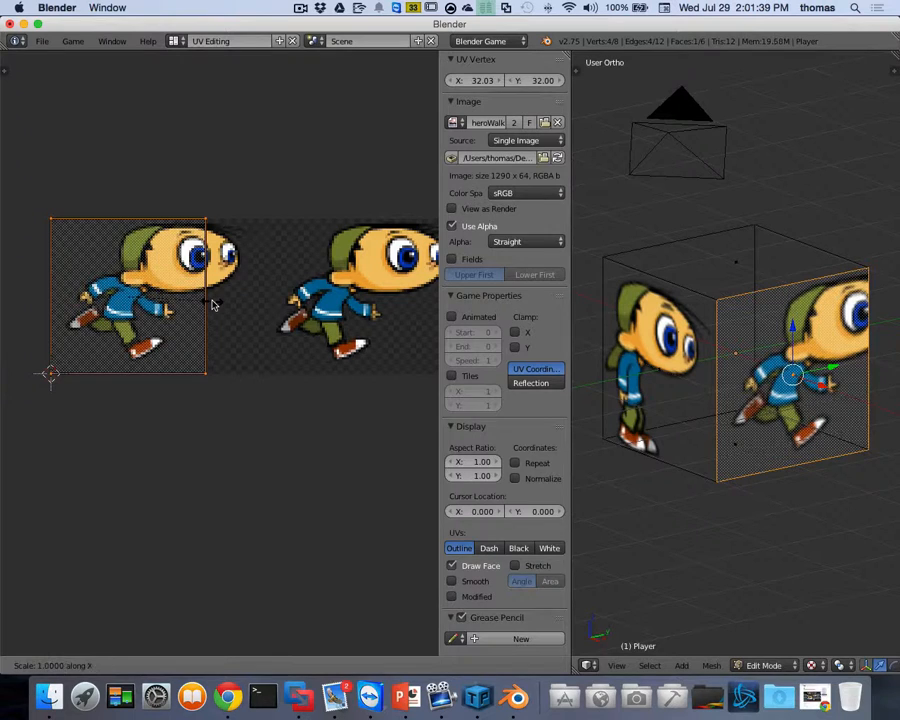
pyautogui.write('-1')
pyautogui.press('Return')
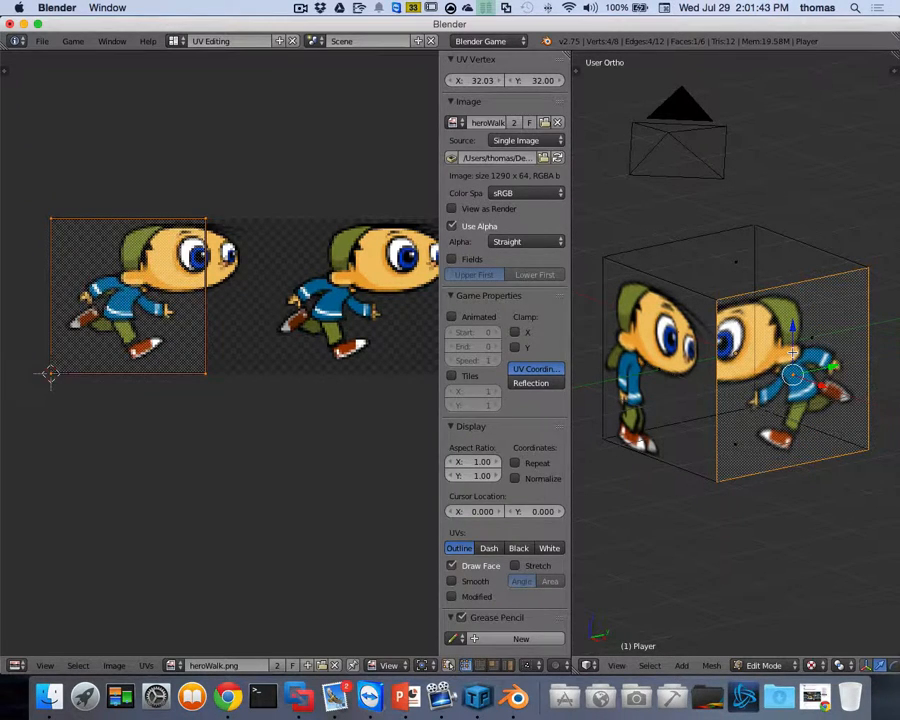
pyautogui.moveTo(779, 353); pyautogui.dragTo(764, 398, button='middle')
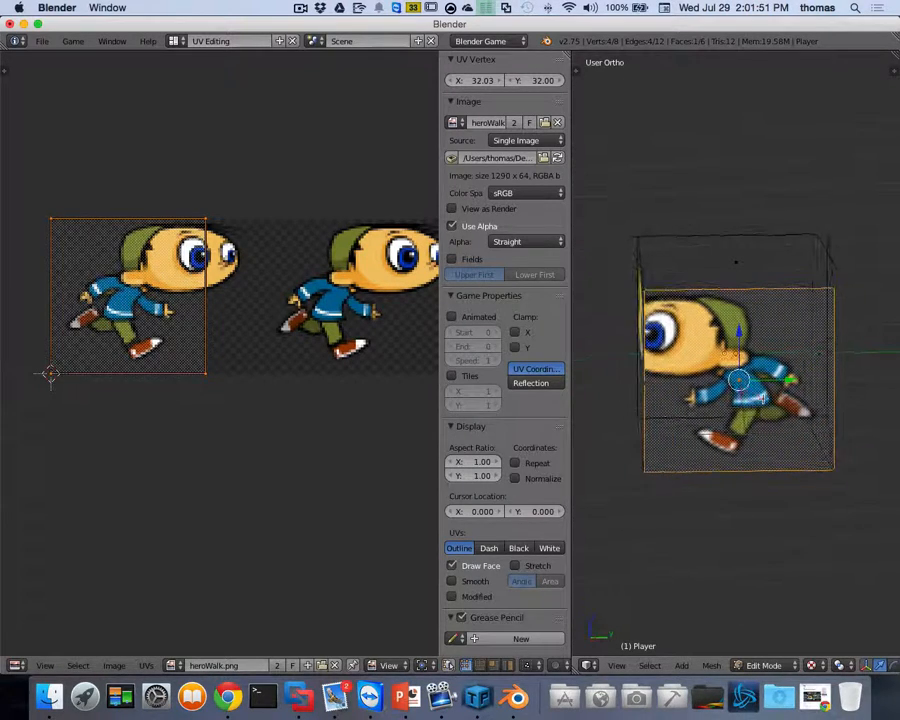
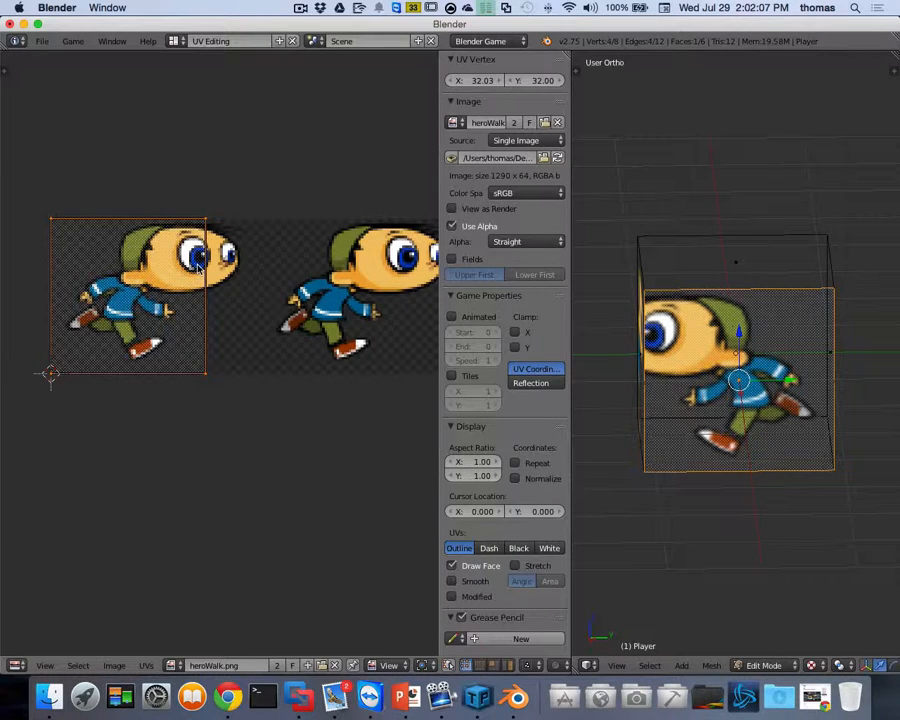
# Select the side face's right UV edge and move it along X to the sprite sheet's last frame, at about X 1281.
pyautogui.press('a')
pyautogui.press('b')
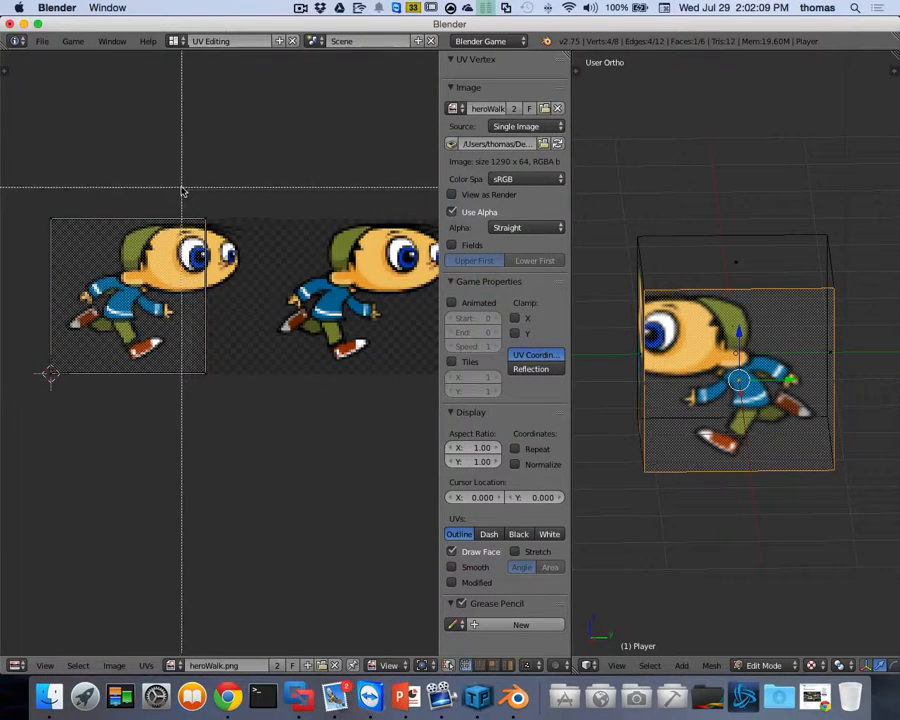
pyautogui.moveTo(184, 190); pyautogui.dragTo(244, 392)
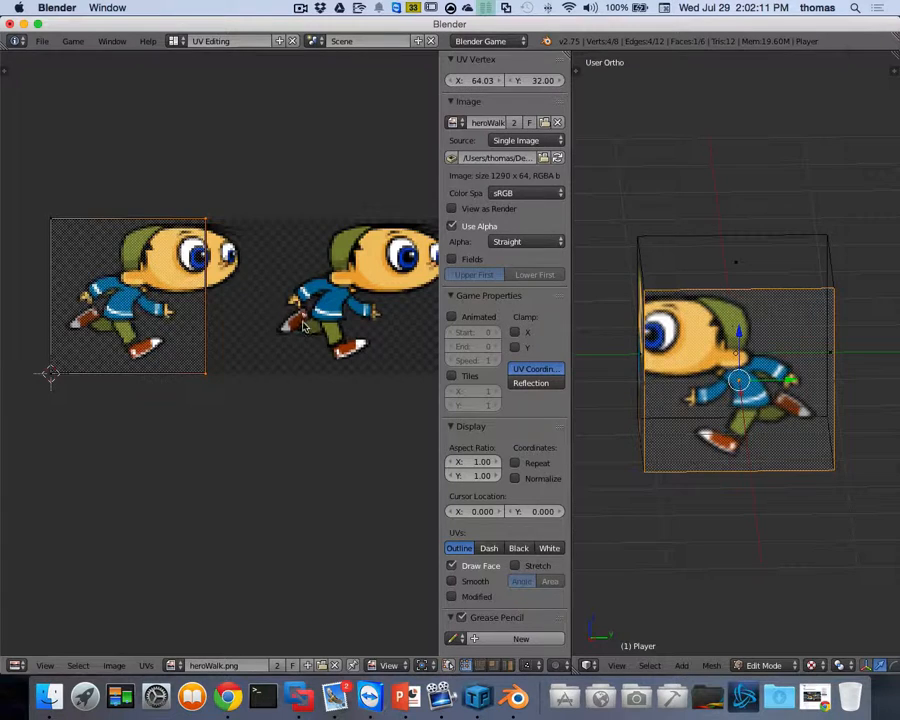
pyautogui.scroll(-8, 305, 325)
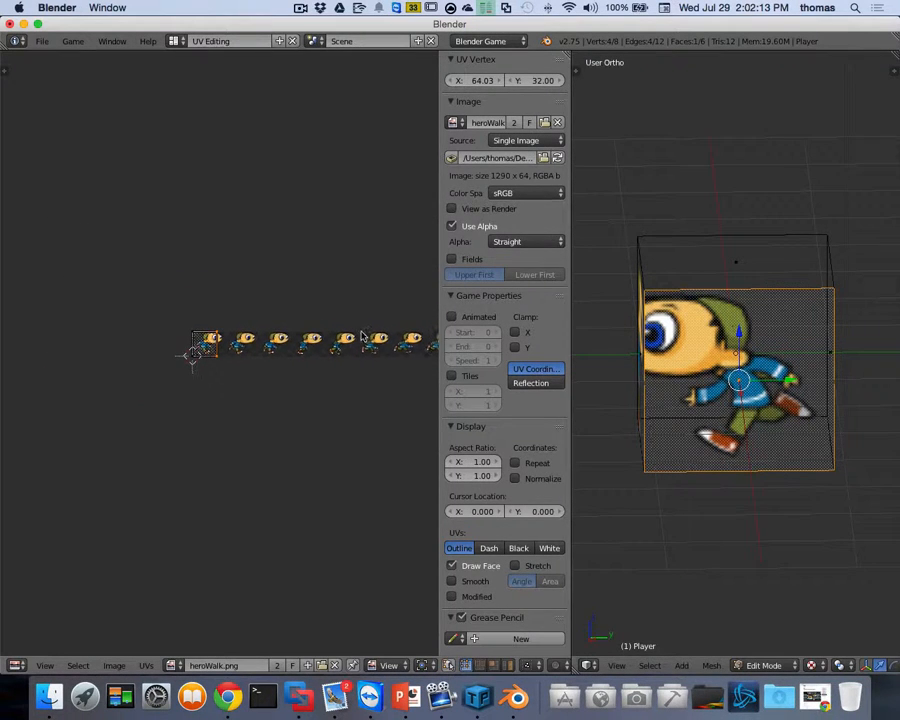
pyautogui.hscroll(10, 363, 337)
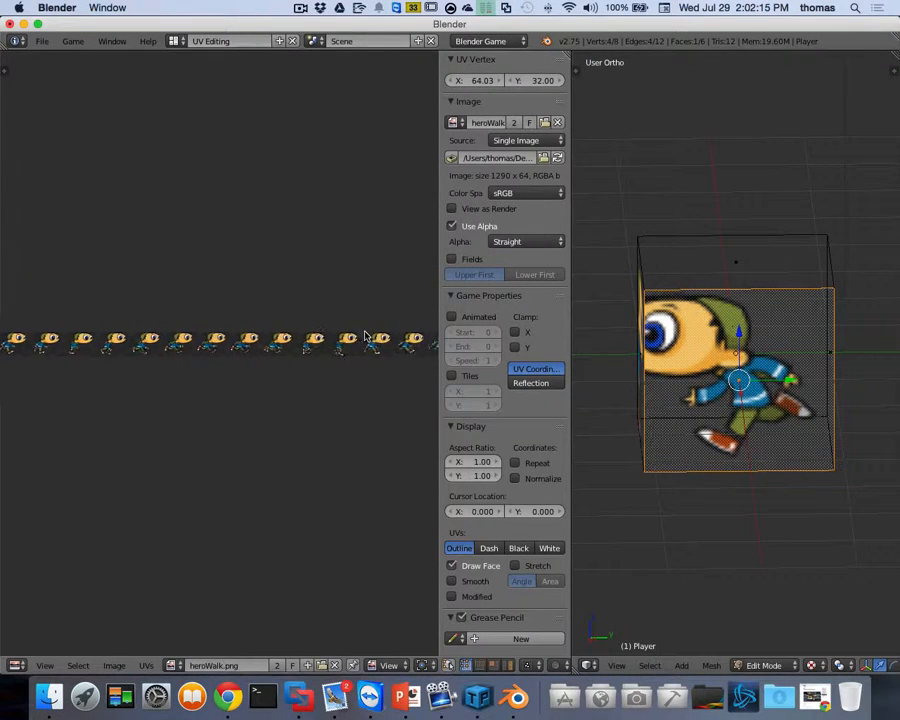
pyautogui.hscroll(-1, 365, 337)
pyautogui.scroll(-3, 365, 337)
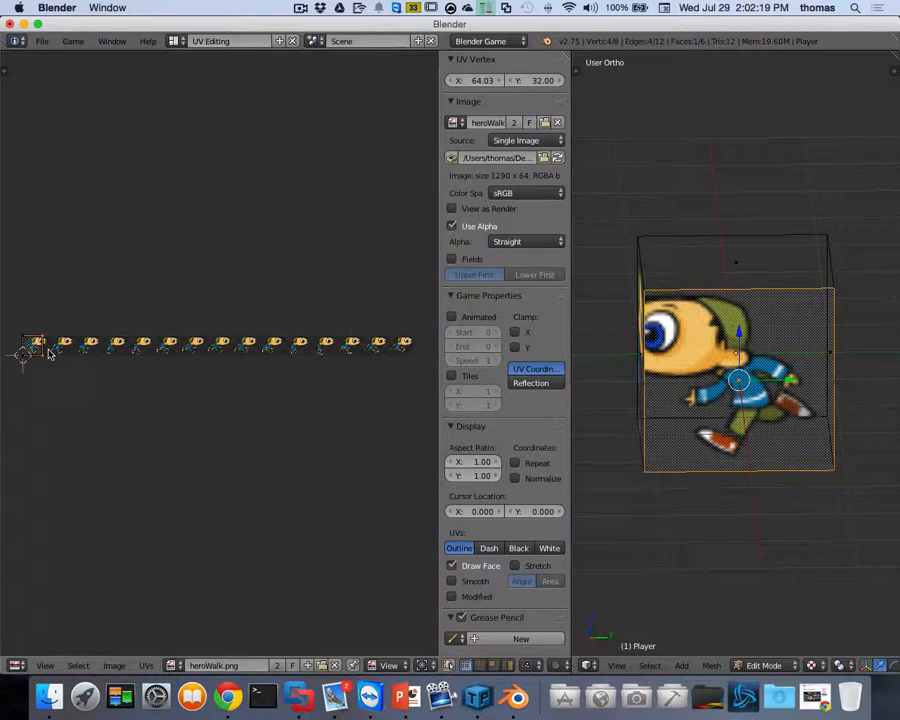
pyautogui.press('g')
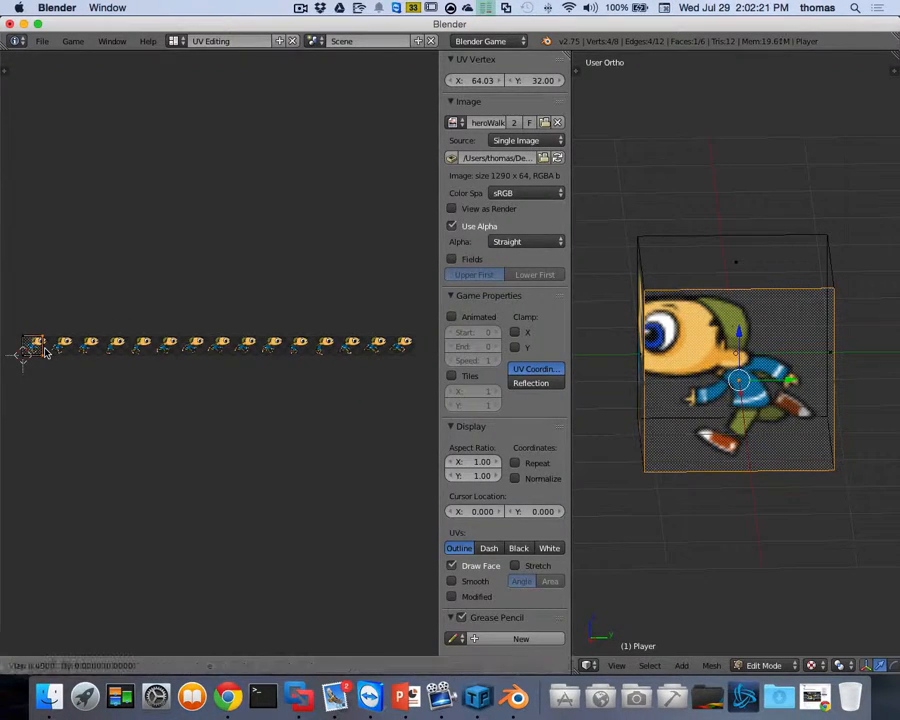
pyautogui.press('x')
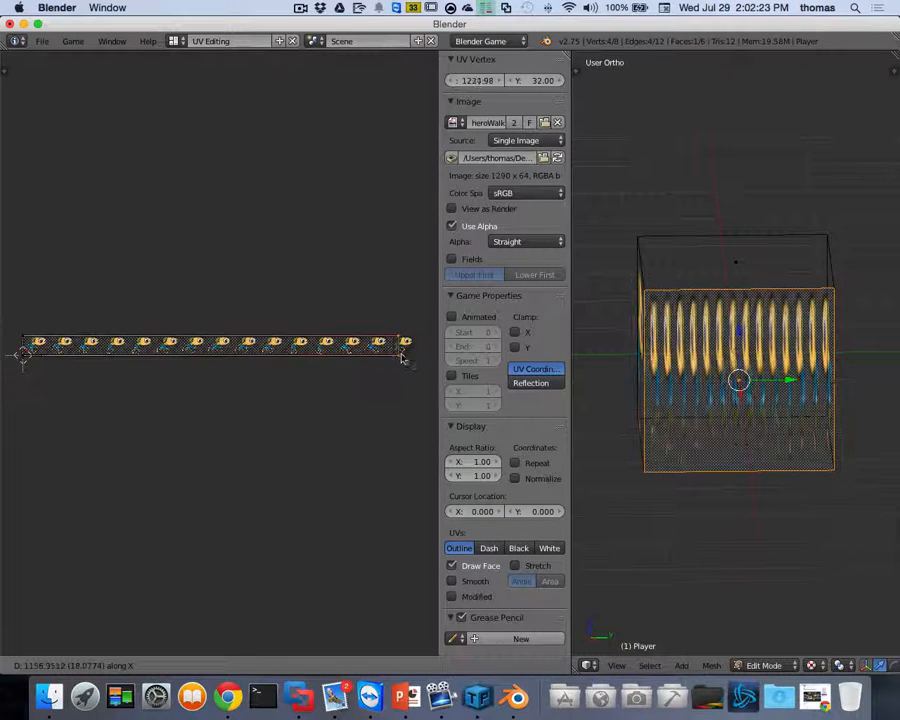
pyautogui.click(415, 358)
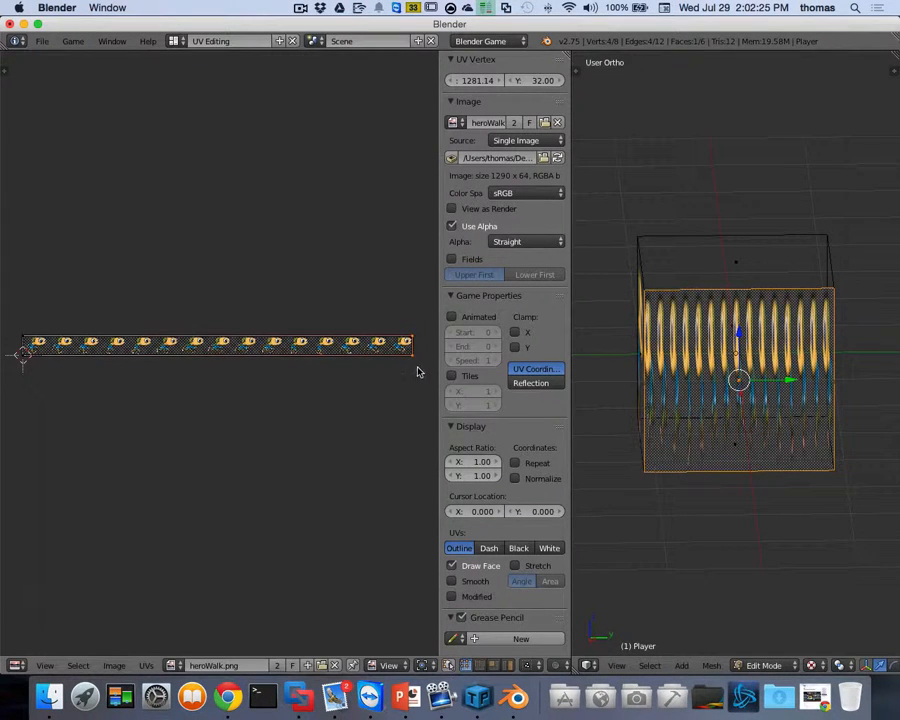
# Move the selected UV edge further along X, close to the sprite sheet's right border, at about X 1289.7.
pyautogui.scroll(3, 413, 365)
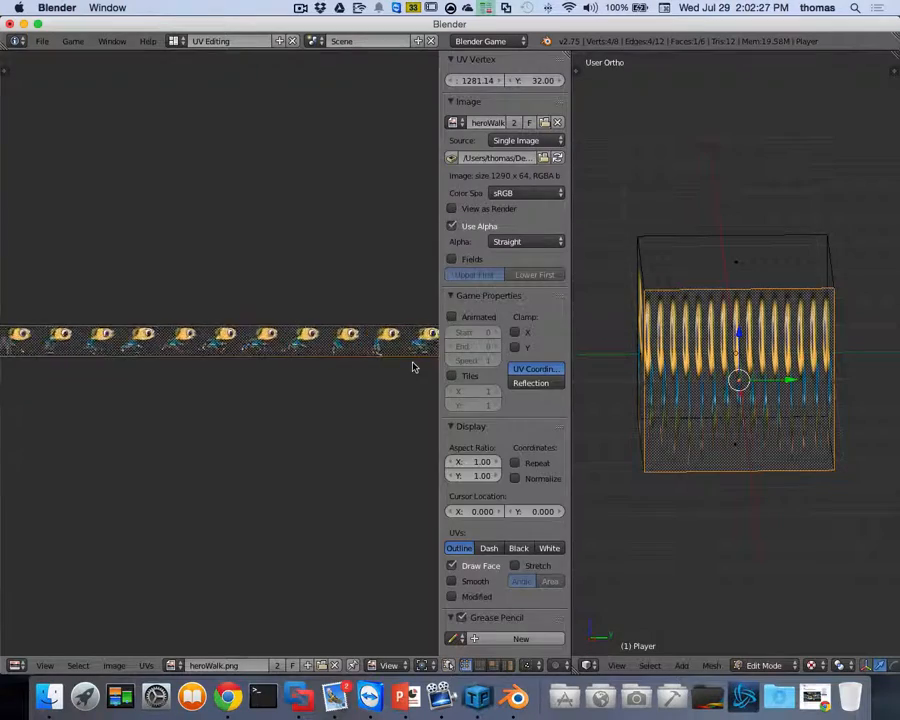
pyautogui.hscroll(10, 413, 365)
pyautogui.scroll(9, 276, 365)
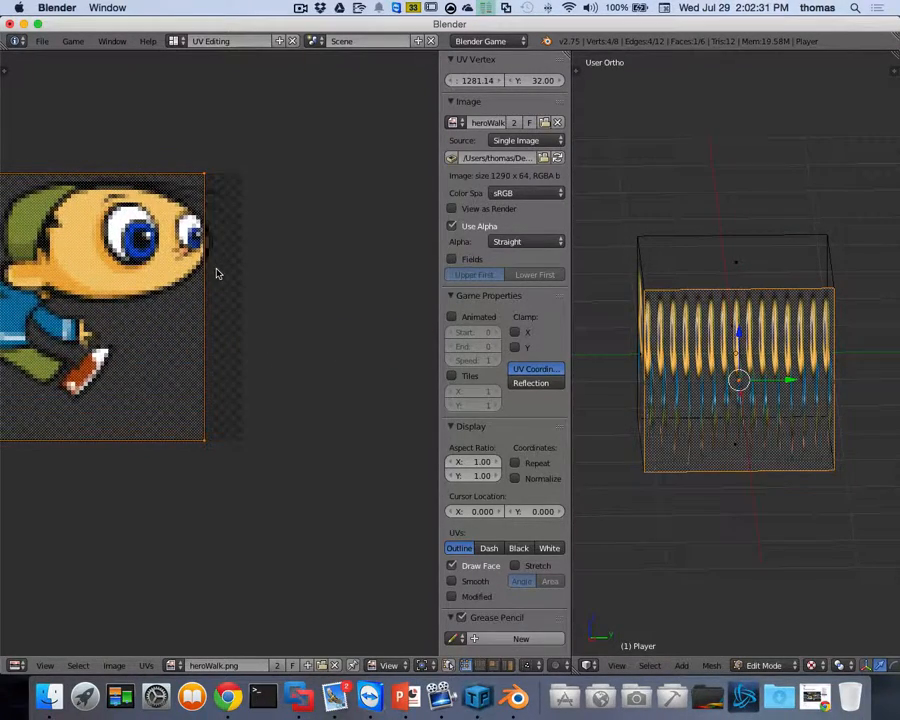
pyautogui.press('g')
pyautogui.press('x')
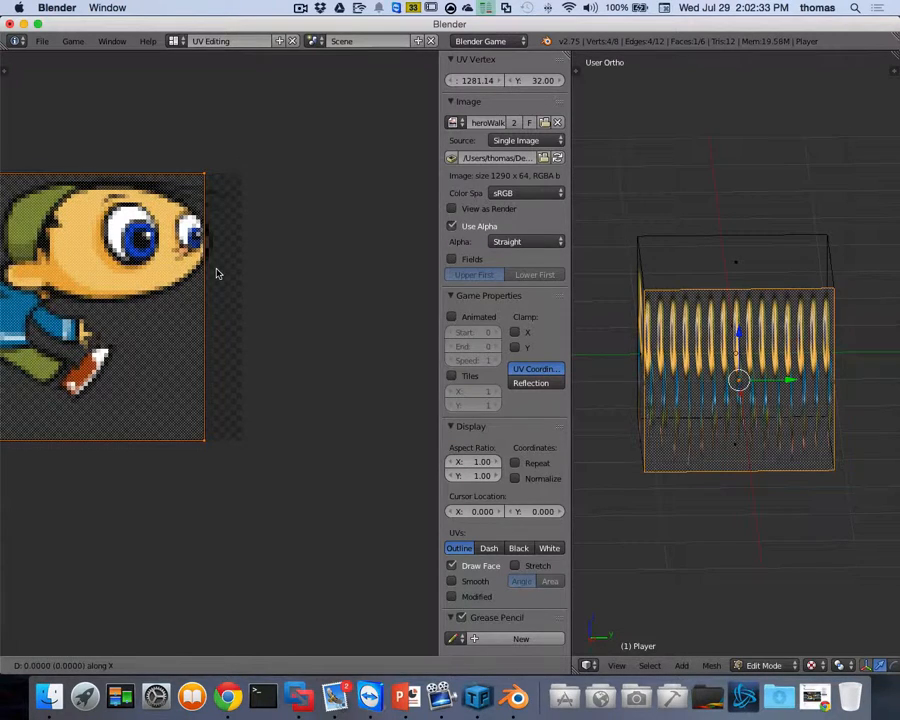
pyautogui.click(253, 272)
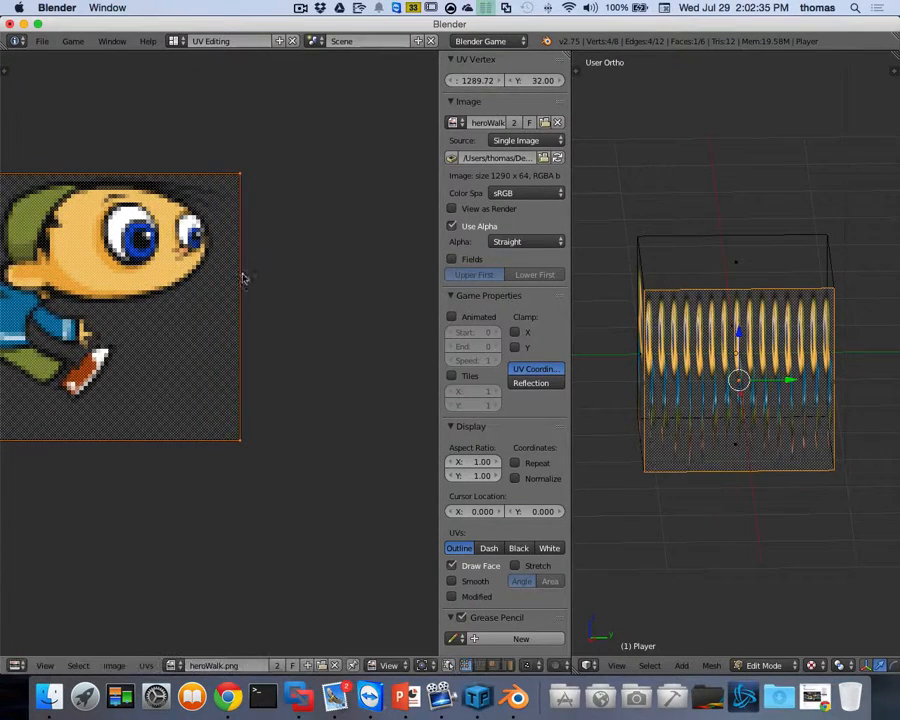
# Fine-tune the right UV edge along X so it lies exactly on the image border at X 1290.
pyautogui.scroll(7, 210, 294)
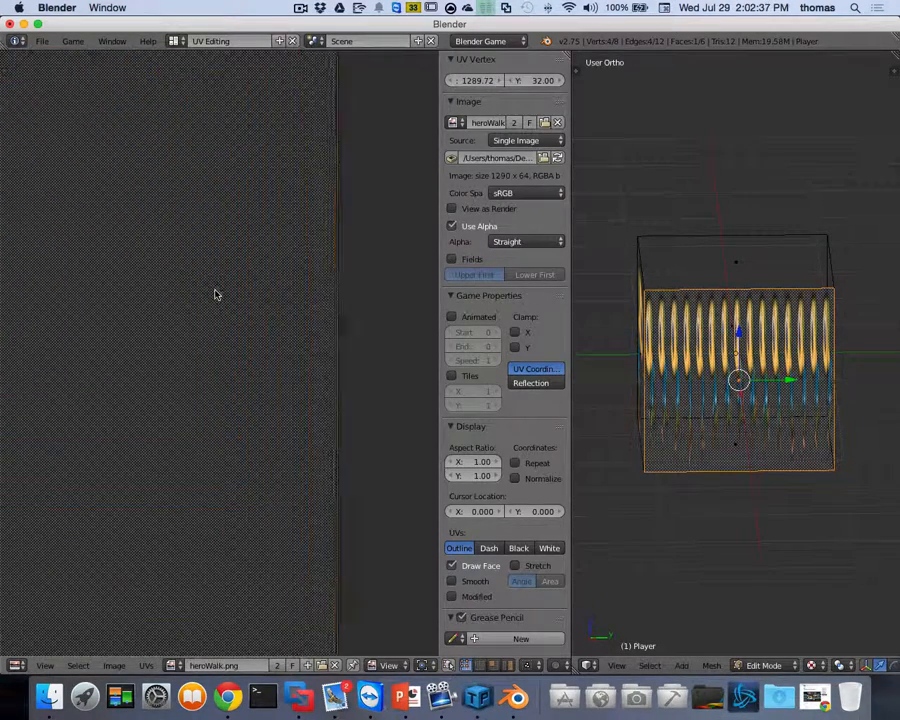
pyautogui.hscroll(8, 271, 293)
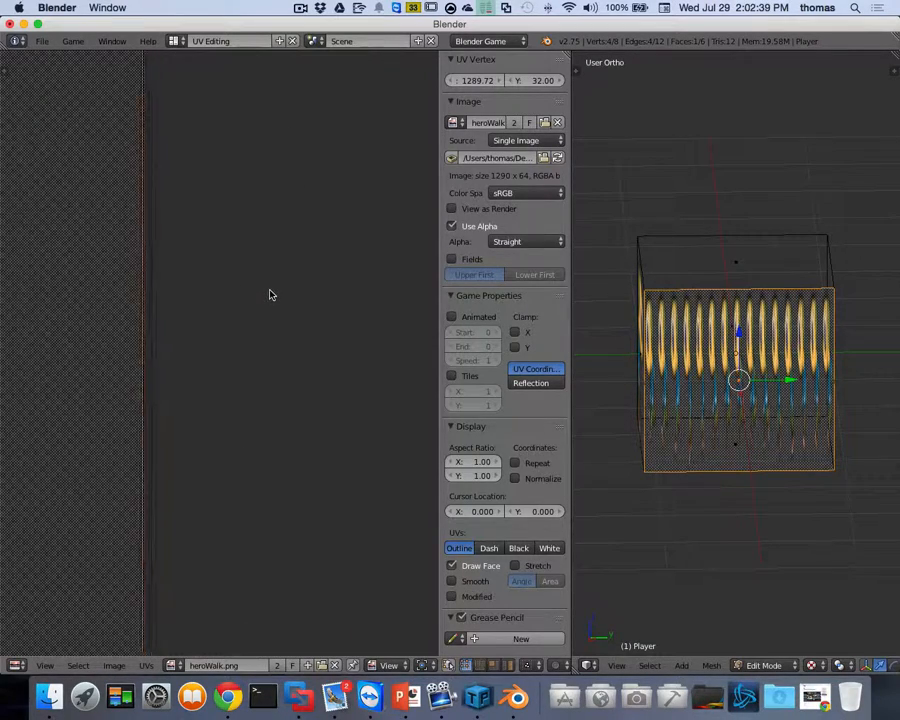
pyautogui.hscroll(-3, 271, 304)
pyautogui.hscroll(3, 271, 305)
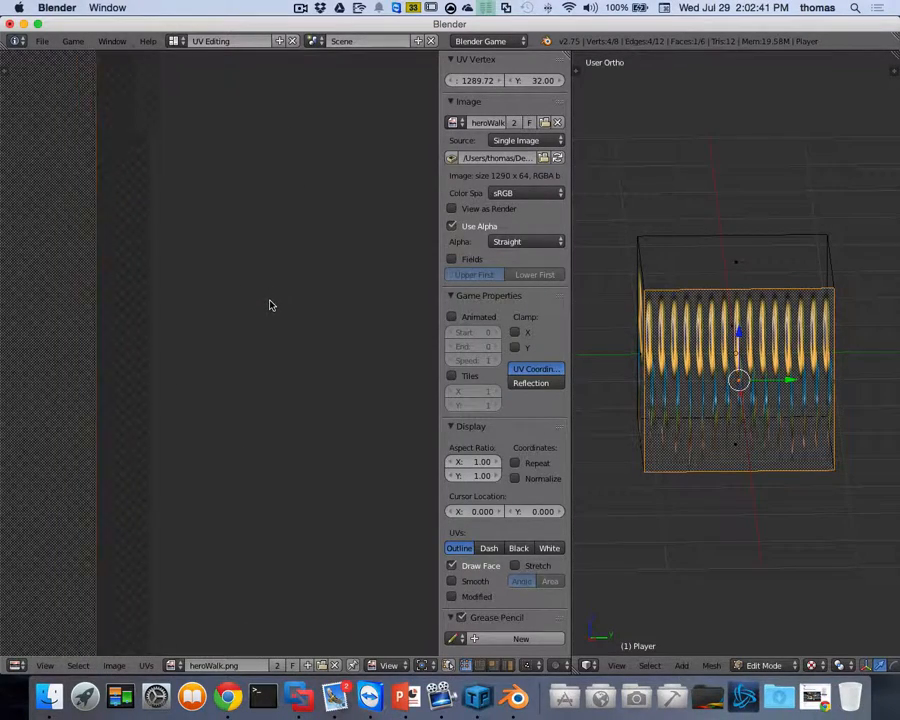
pyautogui.hscroll(-3, 270, 305)
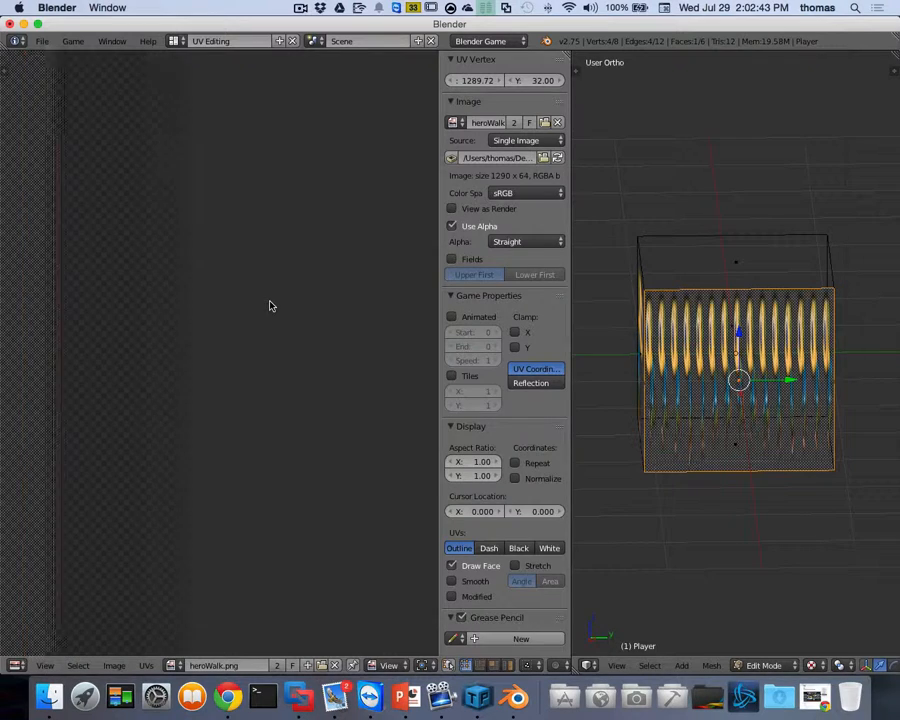
pyautogui.press('g')
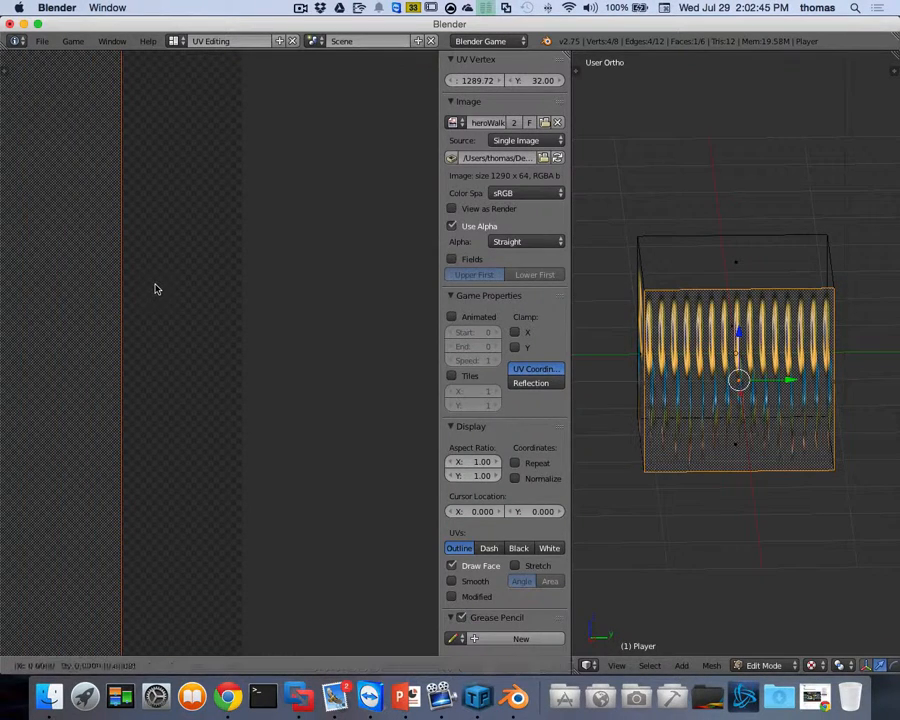
pyautogui.press('x')
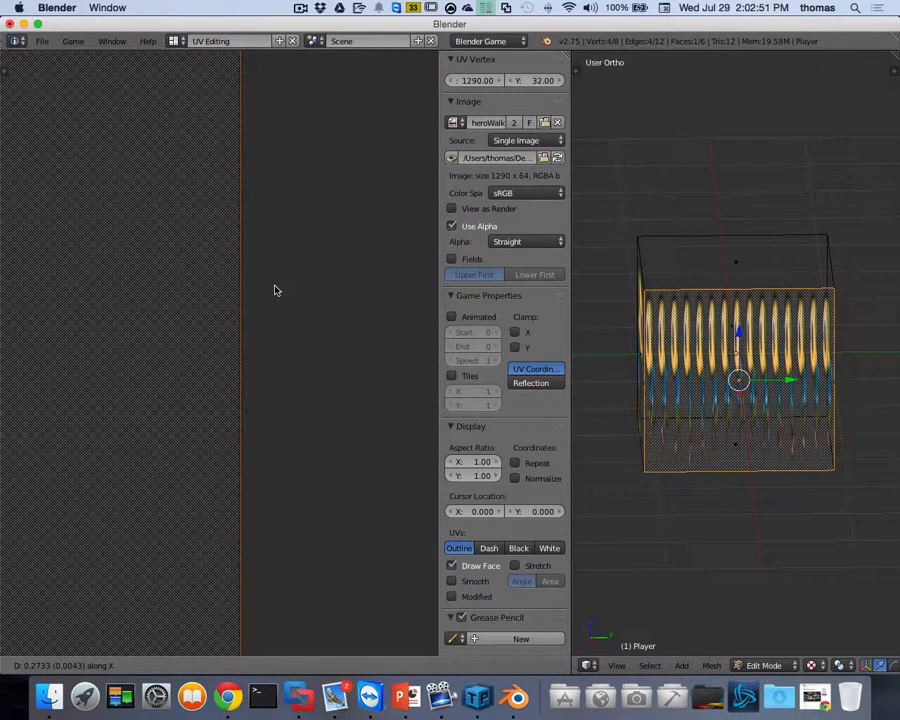
pyautogui.click(275, 290)
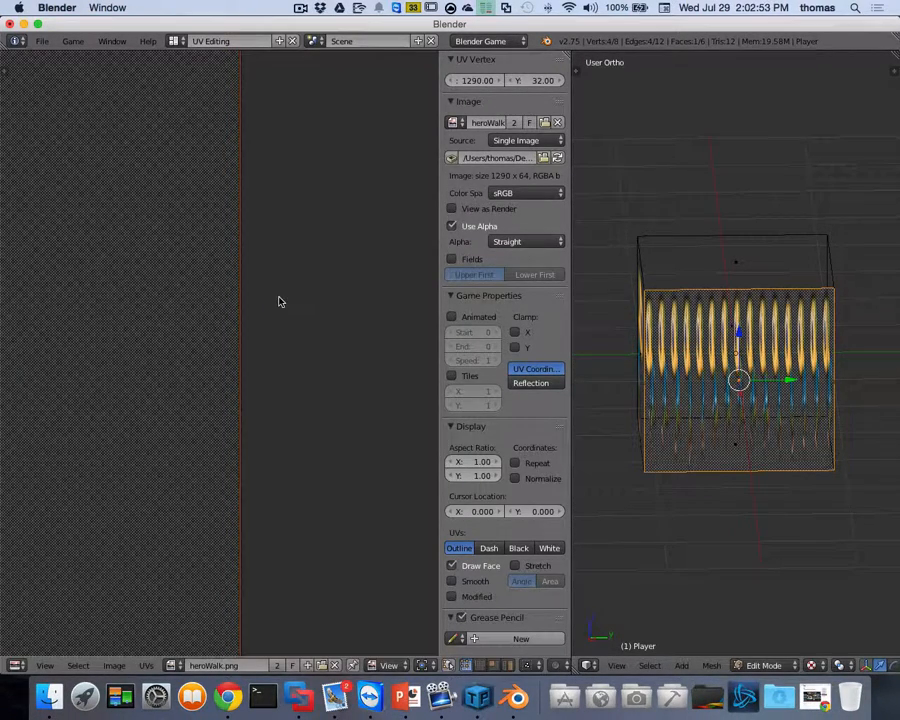
# Select all of the face's UVs and enable the Animated and Tiles game properties for the heroWalk image.
pyautogui.scroll(-6, 279, 305)
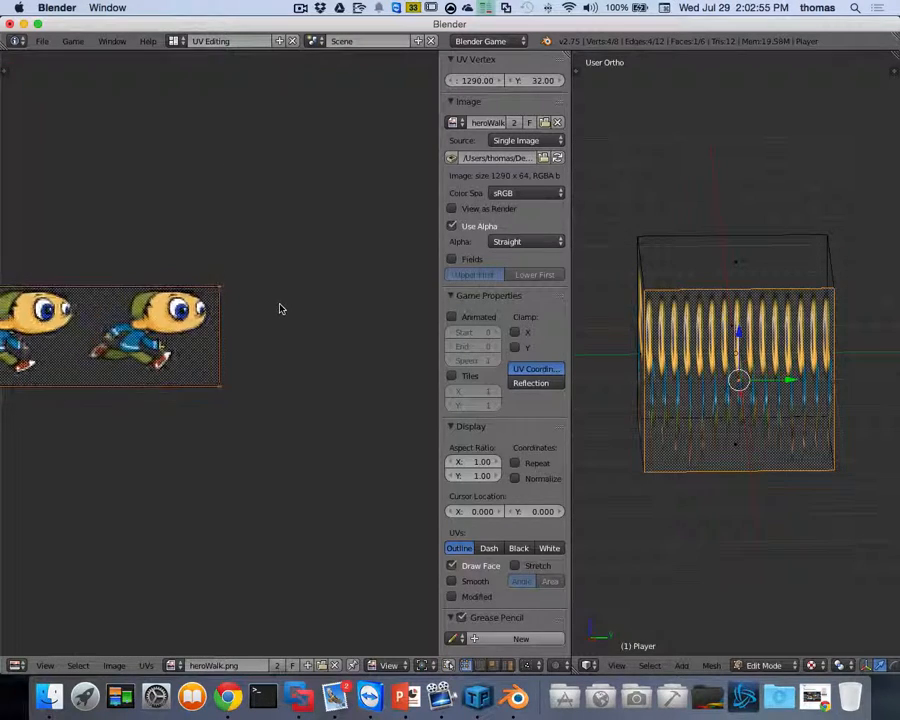
pyautogui.hscroll(-4, 277, 309)
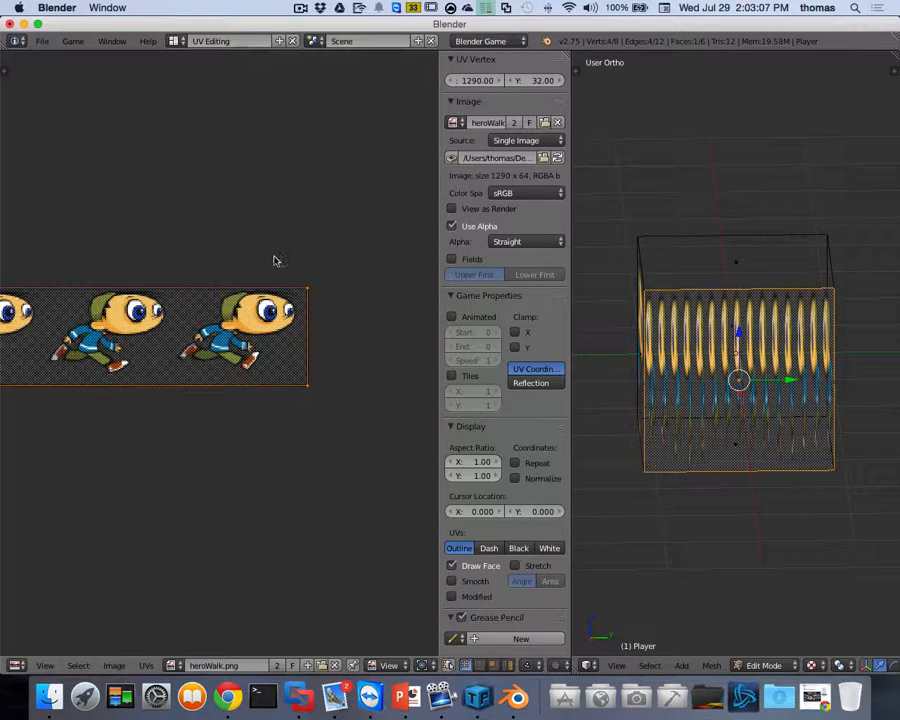
pyautogui.hscroll(-5, 275, 259)
pyautogui.press('a')
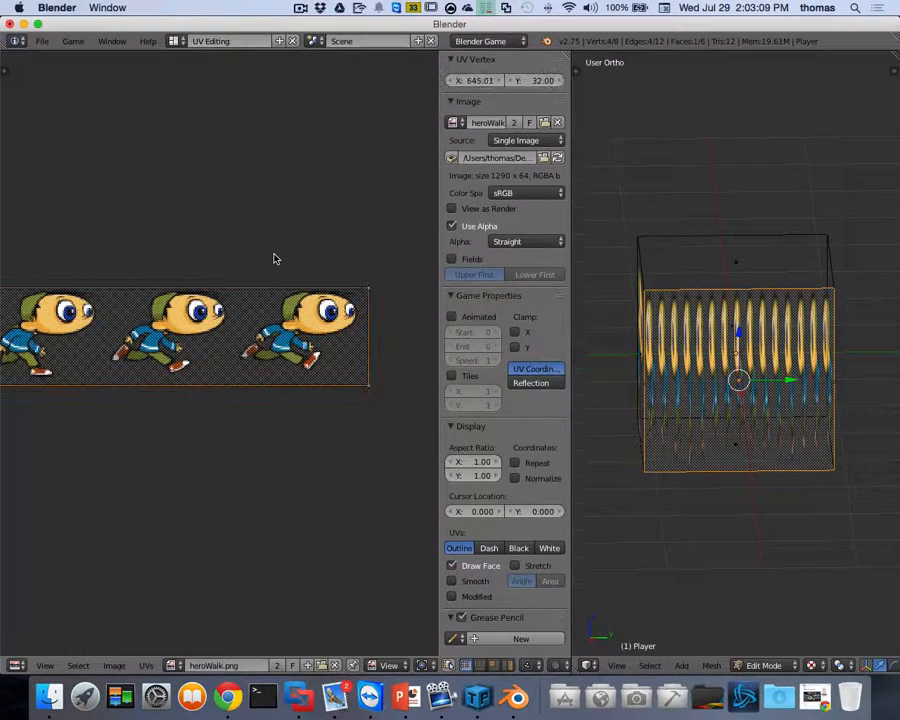
pyautogui.click(451, 316)
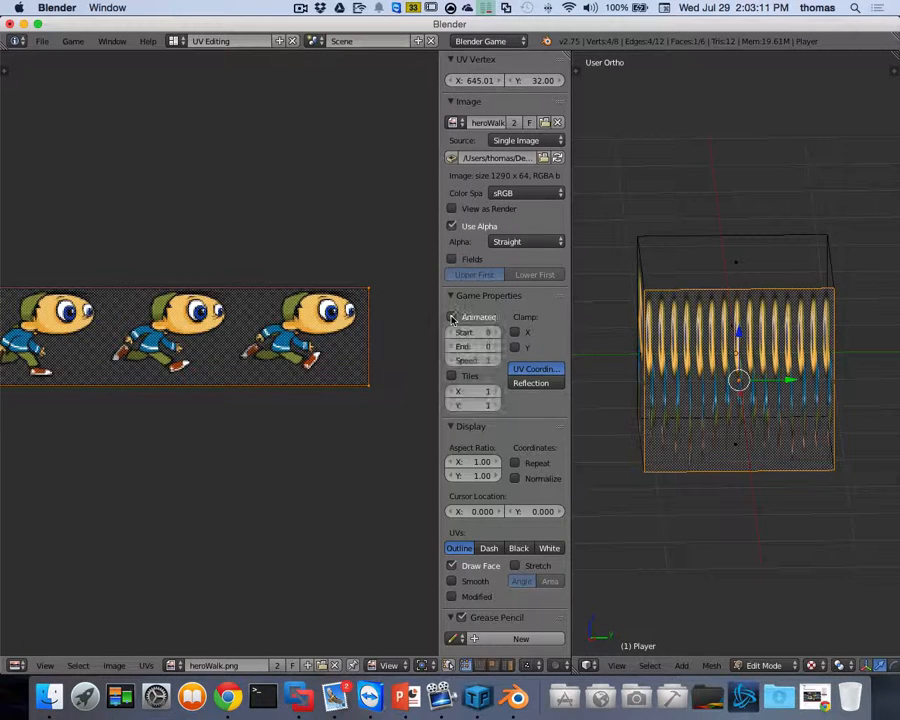
pyautogui.click(451, 376)
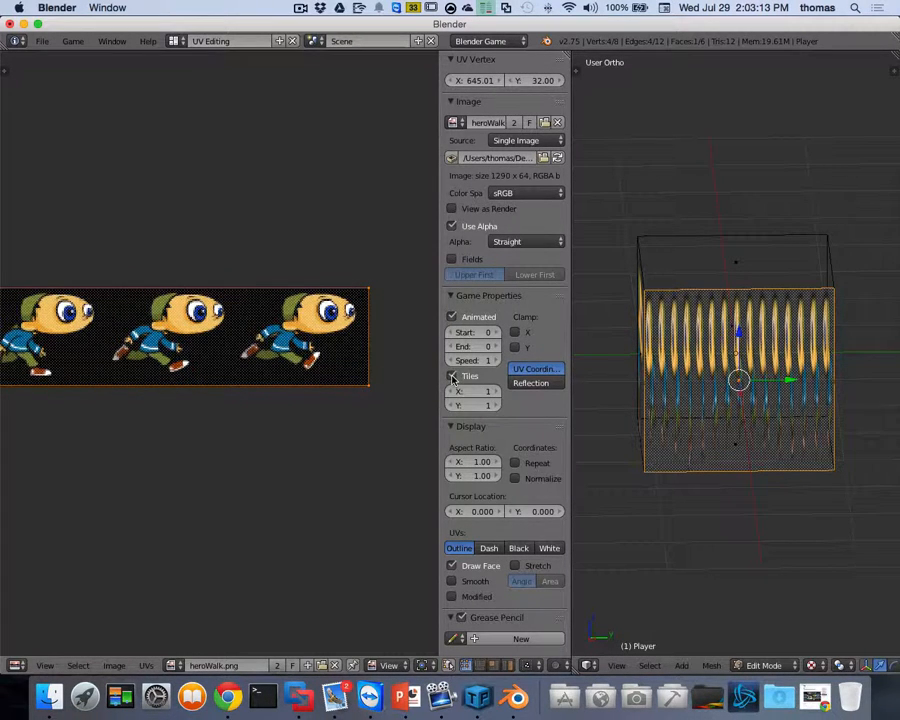
# Set the heroWalk image's horizontal tile count to 15.
pyautogui.click(498, 393)
pyautogui.click(498, 393)
pyautogui.click(498, 393)
pyautogui.click(498, 393)
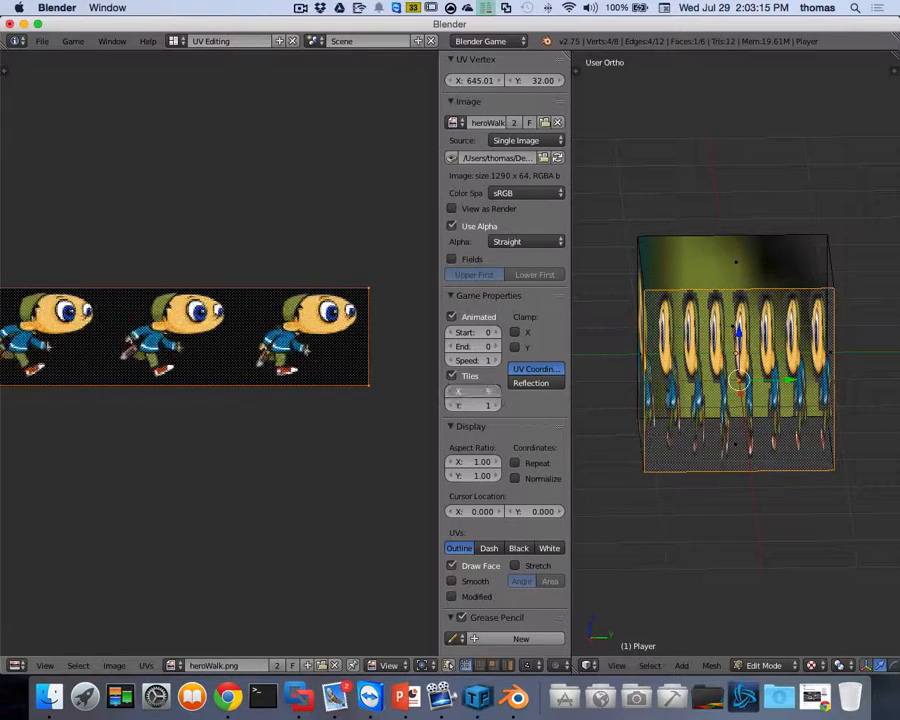
pyautogui.click(498, 393)
pyautogui.click(498, 393)
pyautogui.click(498, 393)
pyautogui.click(499, 394)
pyautogui.click(499, 394)
pyautogui.click(499, 394)
pyautogui.click(499, 394)
pyautogui.click(499, 394)
pyautogui.click(499, 394)
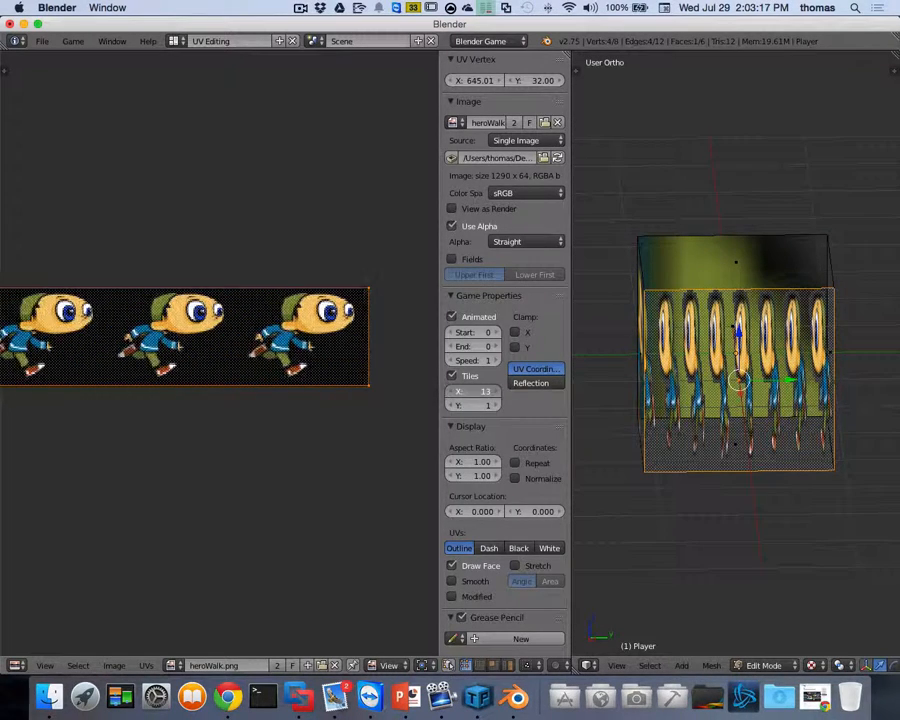
pyautogui.click(499, 394)
pyautogui.click(499, 394)
pyautogui.click(453, 394)
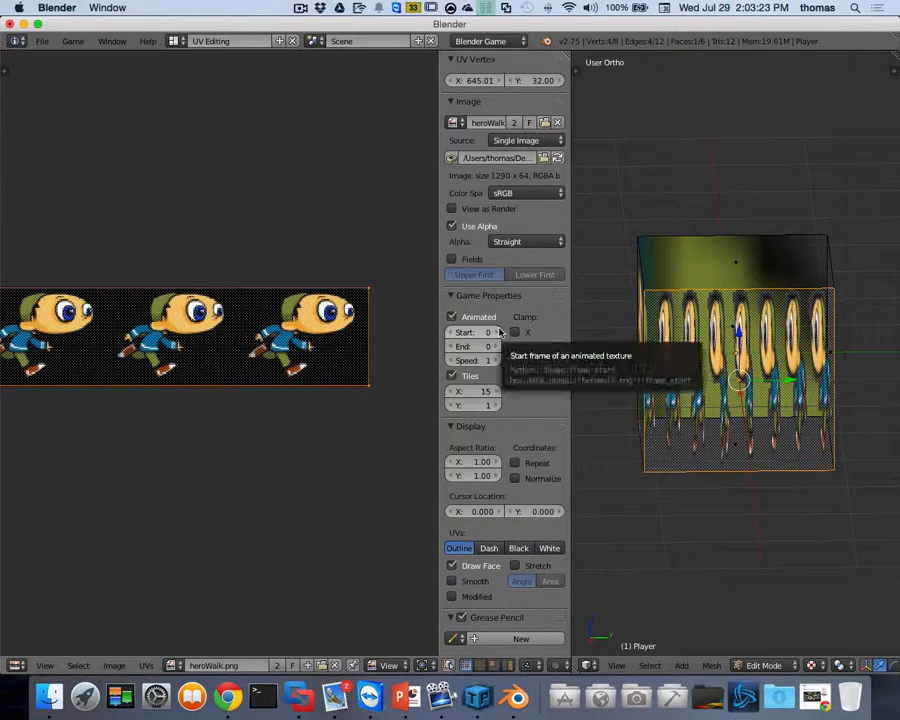
# Set the end frame of the animated heroWalk texture to 14.
pyautogui.click(466, 346)
pyautogui.write('11')
pyautogui.press('Return')
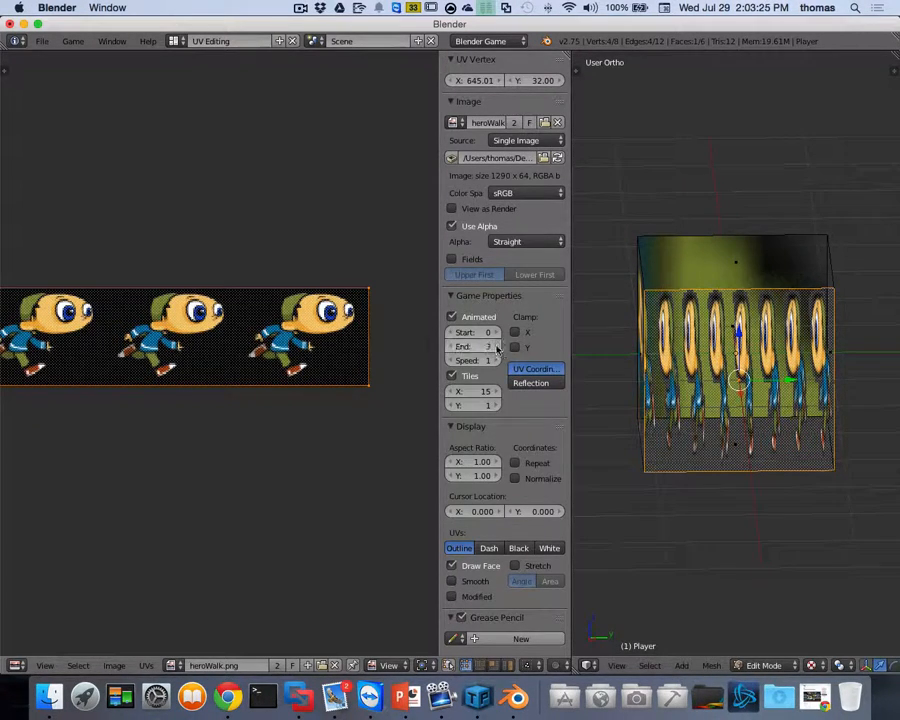
pyautogui.click(497, 349)
pyautogui.click(497, 349)
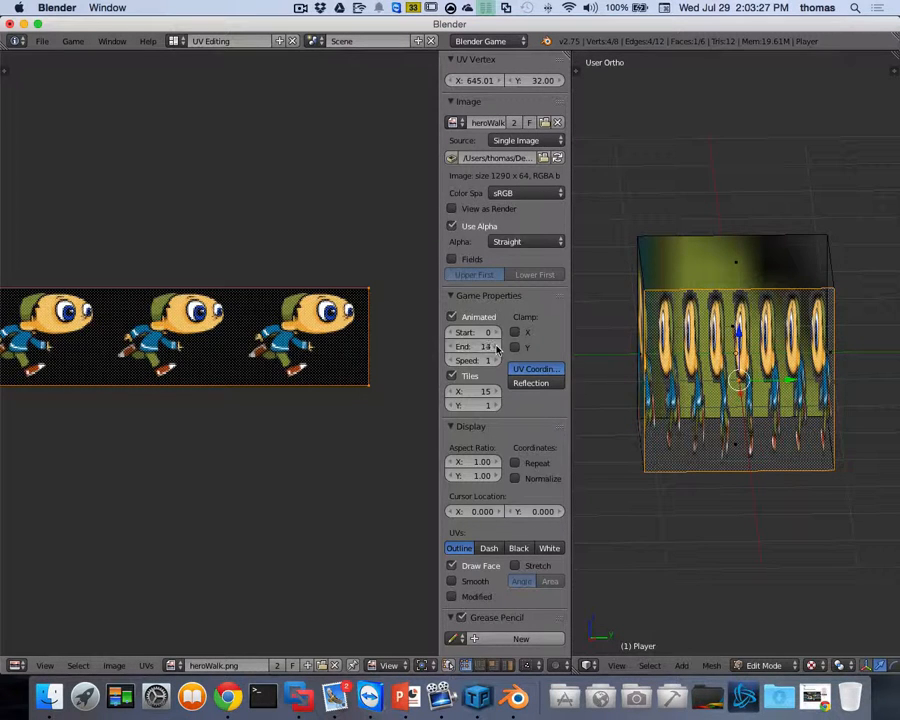
pyautogui.click(497, 350)
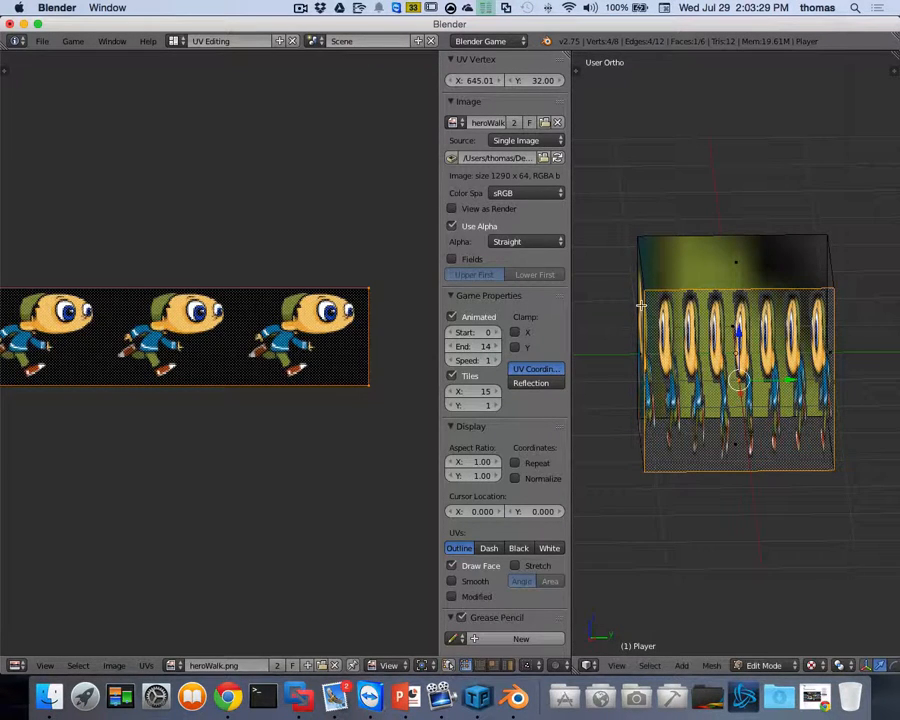
# Set the heroWalk image's alpha mode to Premultiplied and its color space to VD16, checking the sprite on the cube.
pyautogui.click(526, 242)
pyautogui.click(530, 207)
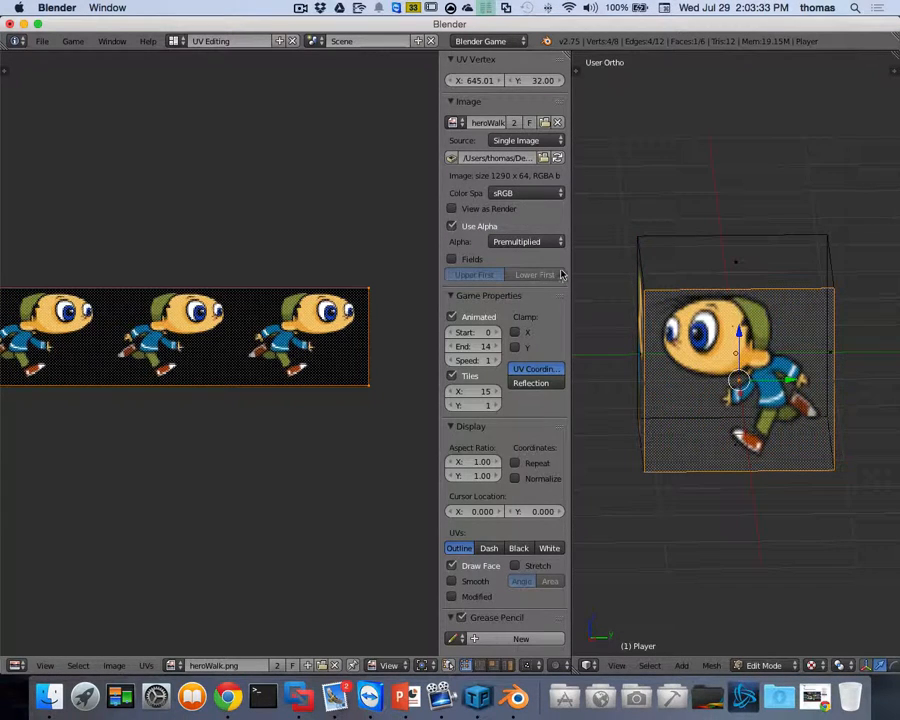
pyautogui.moveTo(761, 369)
pyautogui.mouseDown(button='middle')
pyautogui.moveTo(774, 372)
pyautogui.moveTo(752, 372)
pyautogui.mouseUp(button='middle')
pyautogui.click(520, 193)
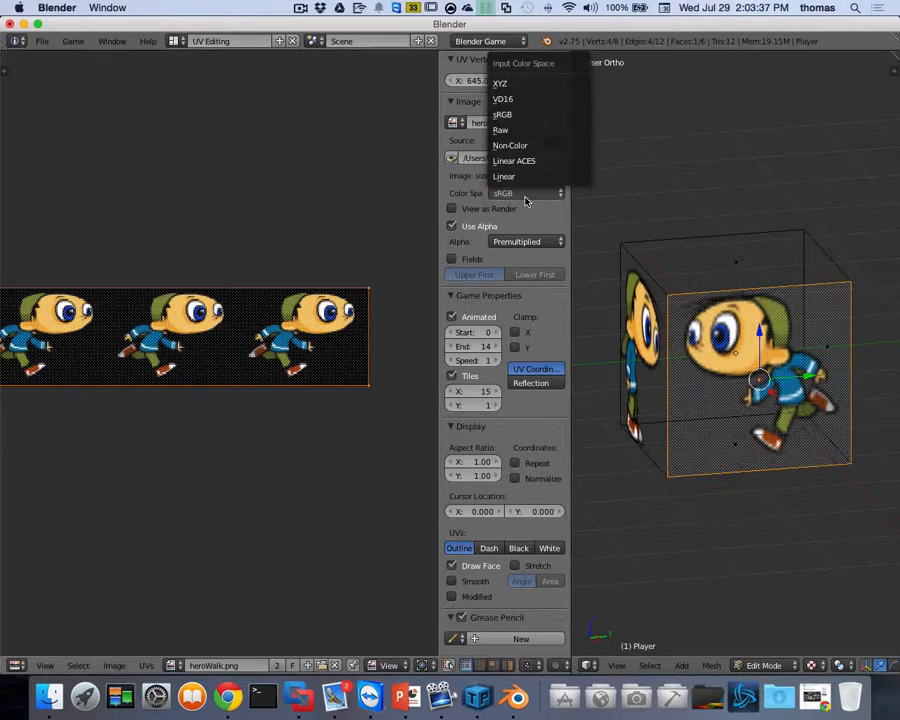
pyautogui.click(505, 99)
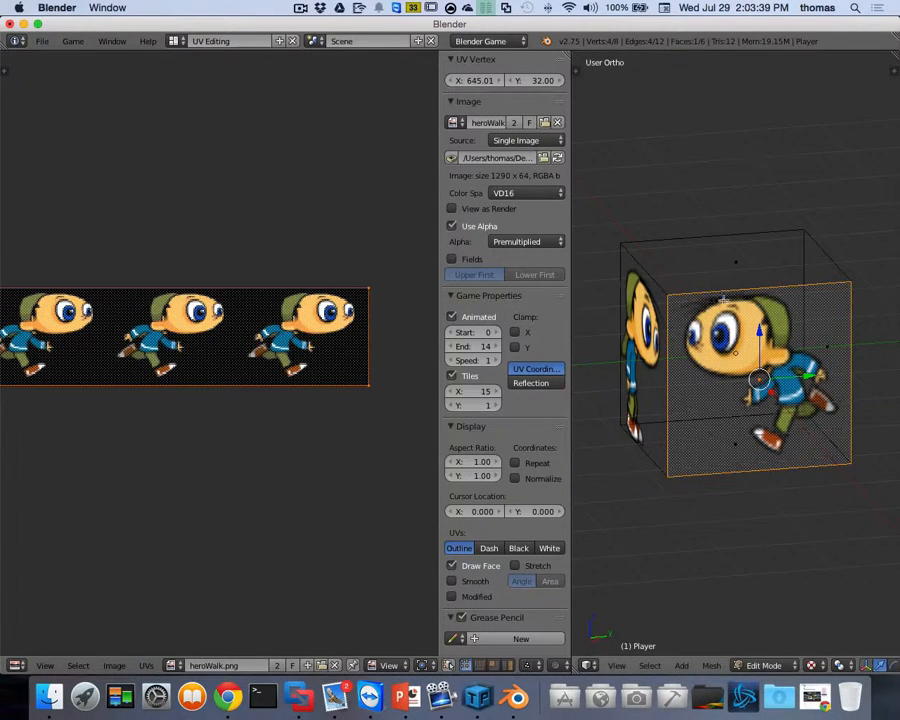
pyautogui.moveTo(736, 299); pyautogui.dragTo(723, 297, button='middle')
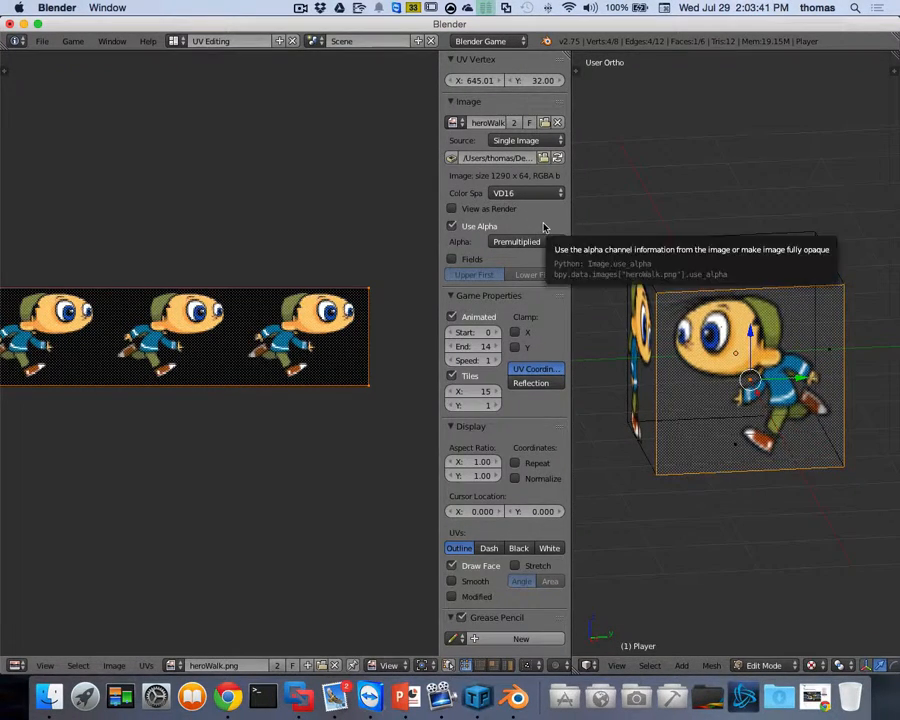
# Return the Player cube to Object Mode and run the game to preview the heroWalk animation.
pyautogui.hscroll(2, 702, 246)
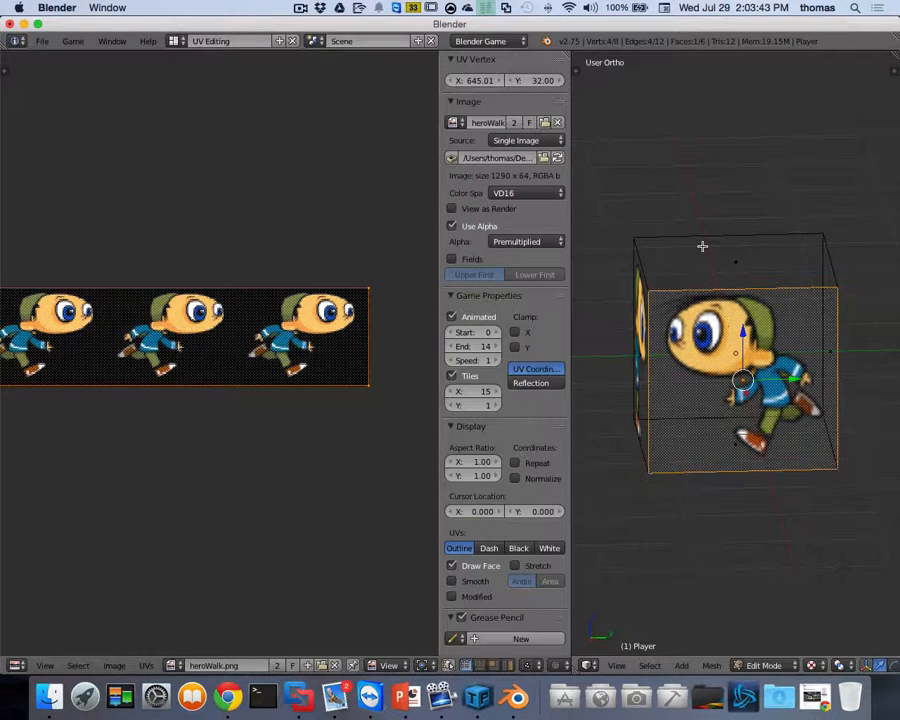
pyautogui.press('Tab')
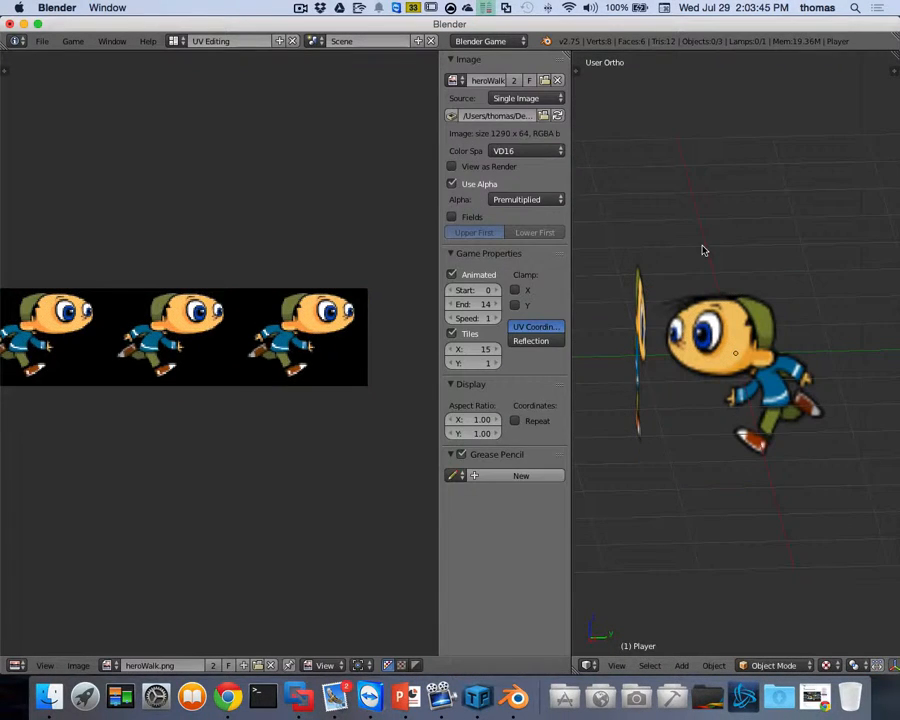
pyautogui.press('p')
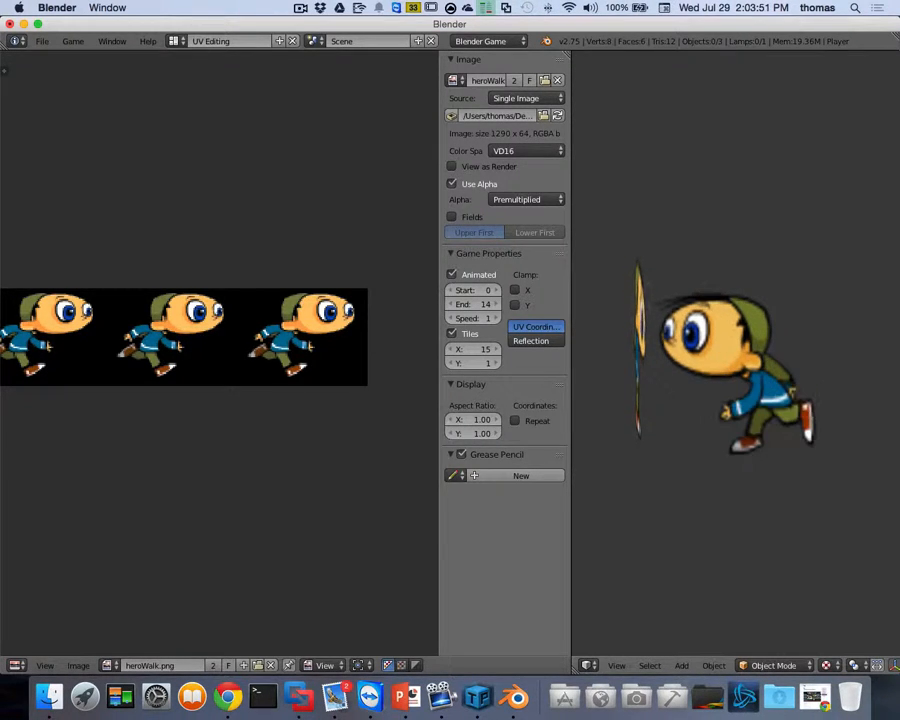
pyautogui.press('Escape')
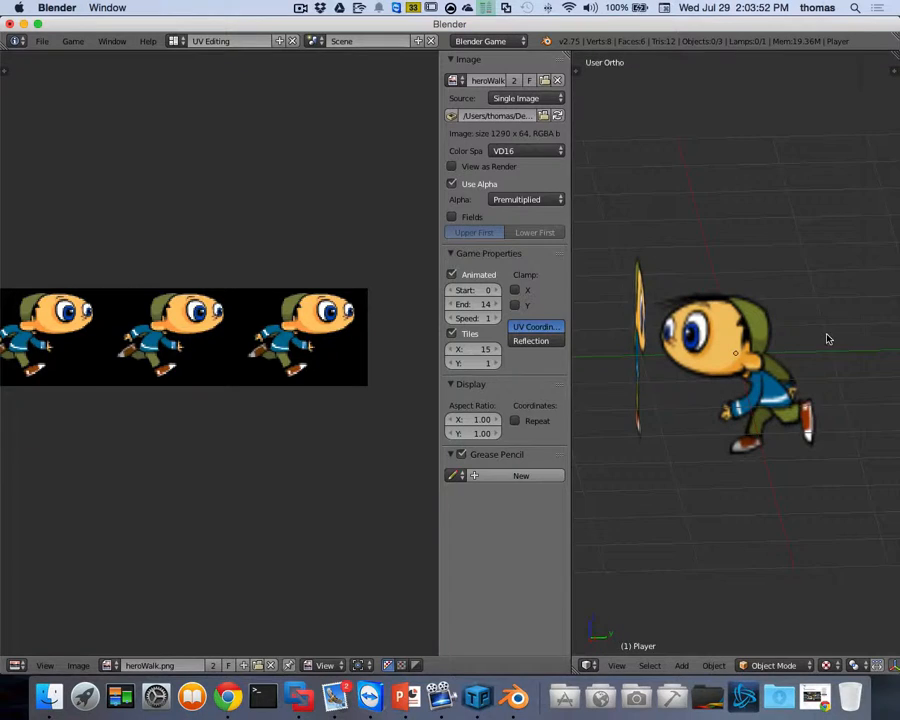
# Set the heroWalk texture's animation speed to 14 and test it in the running game.
pyautogui.click(486, 319)
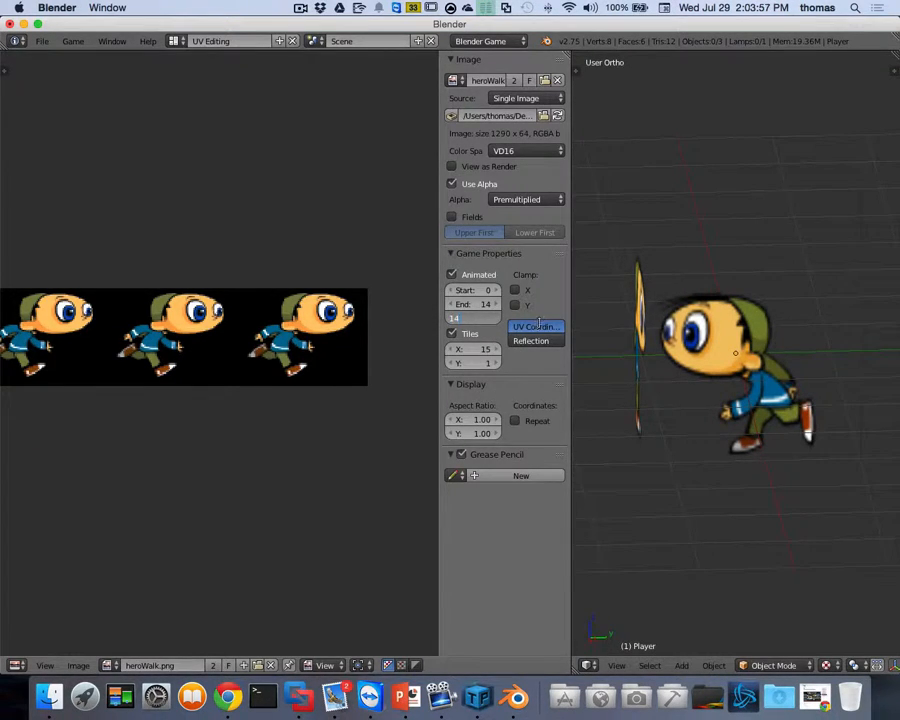
pyautogui.press('Return')
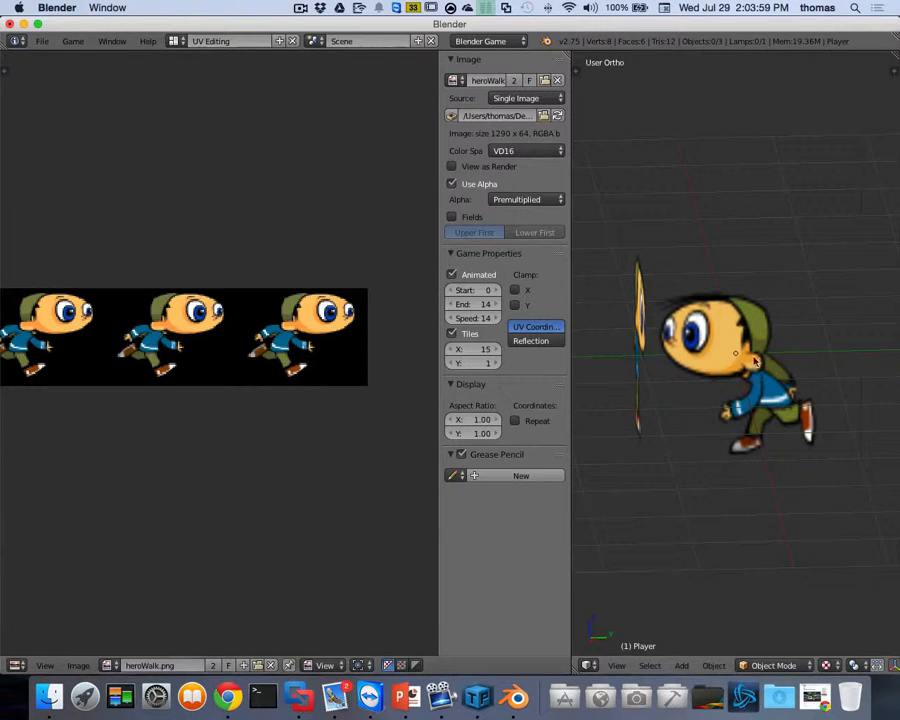
pyautogui.press('p')
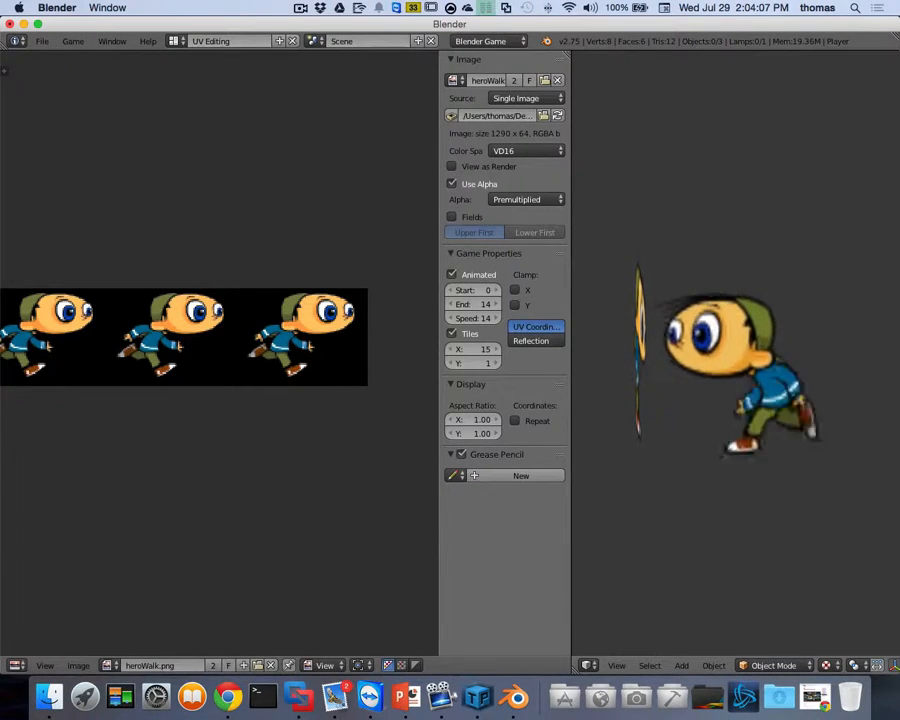
pyautogui.press('Escape')
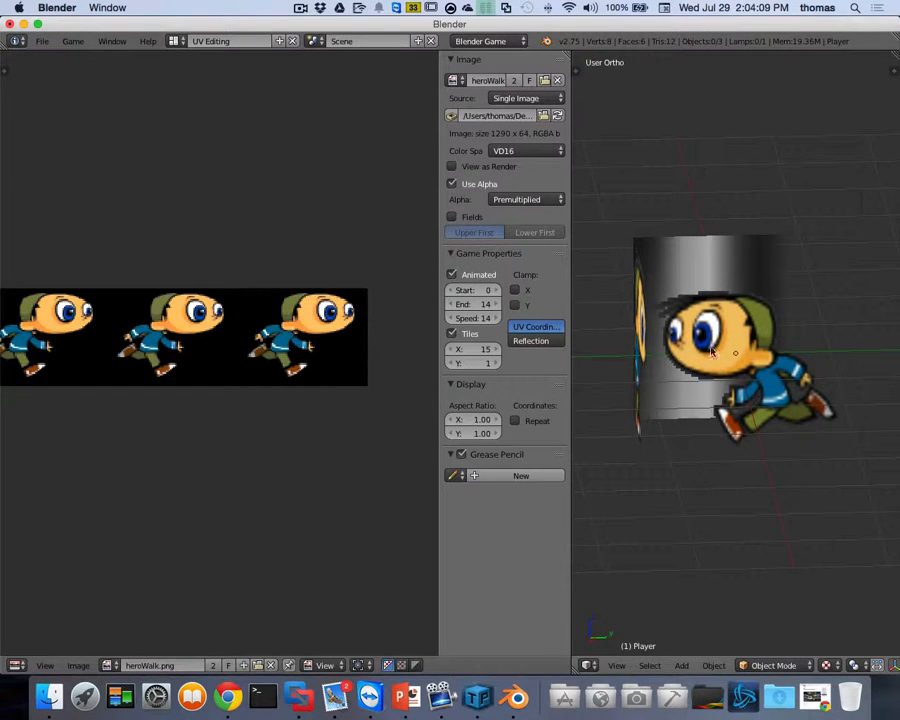
# Select the Player cube, set the heroWalk texture's animation speed to 20 and test it in the running game.
pyautogui.hscroll(-10, 728, 357)
pyautogui.hscroll(-10, 728, 358)
pyautogui.scroll(4, 728, 358)
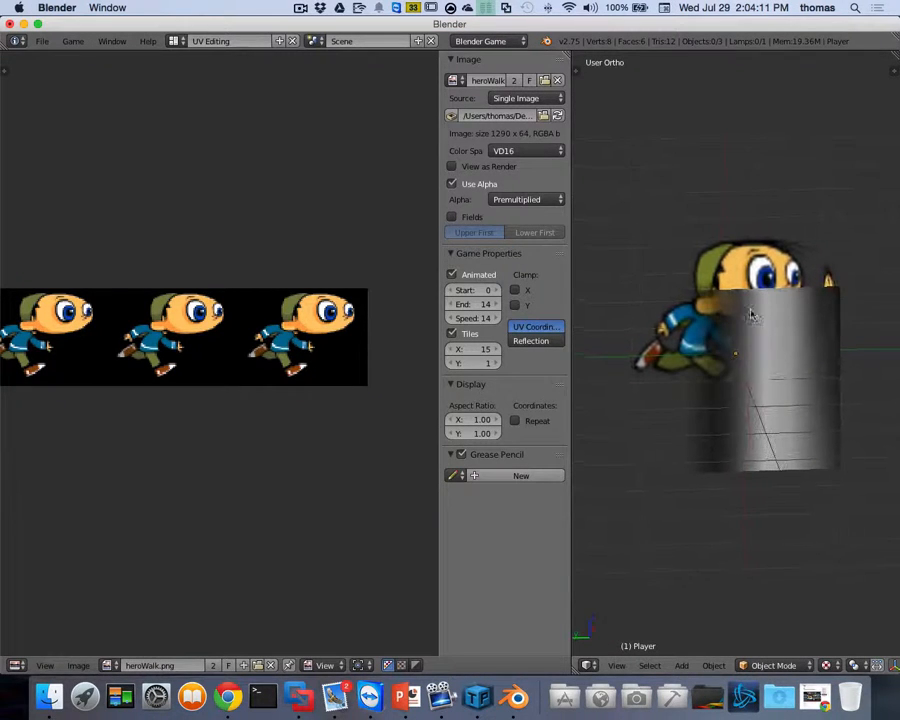
pyautogui.hscroll(-10, 775, 350)
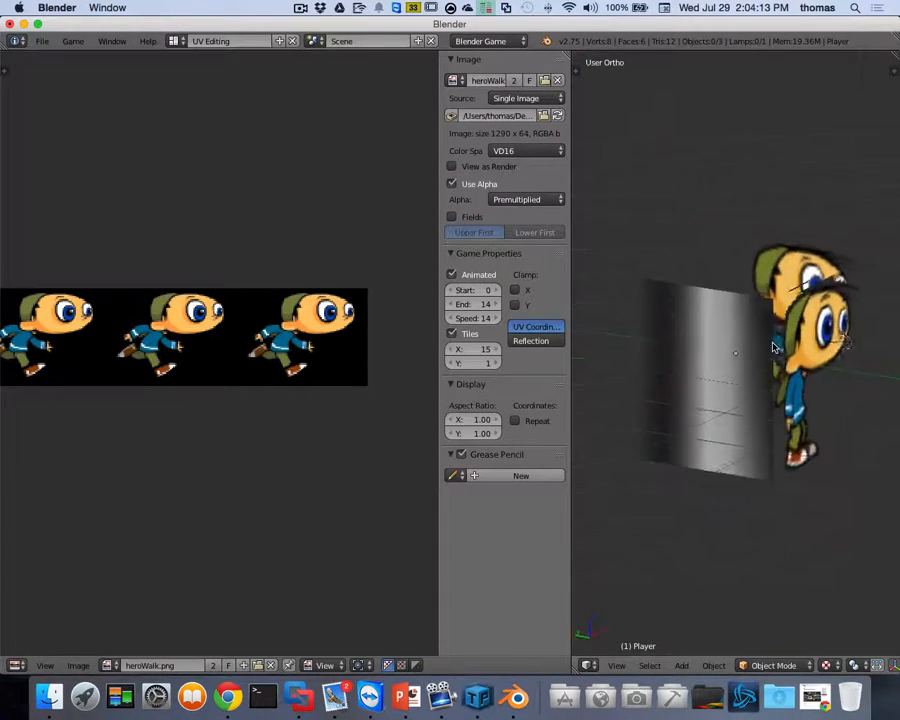
pyautogui.hscroll(-10, 774, 347)
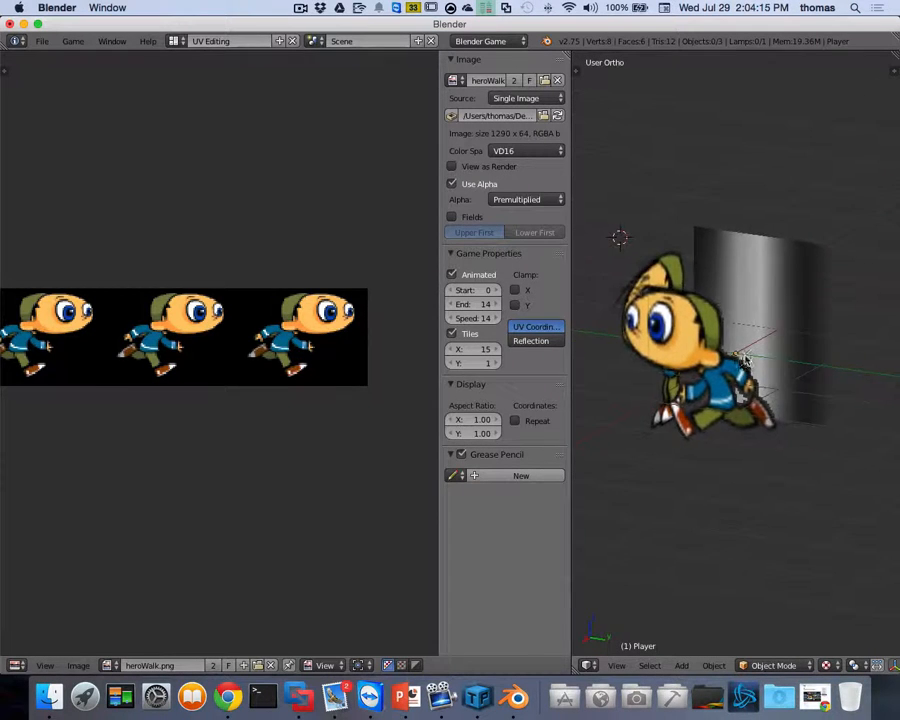
pyautogui.rightClick(747, 357)
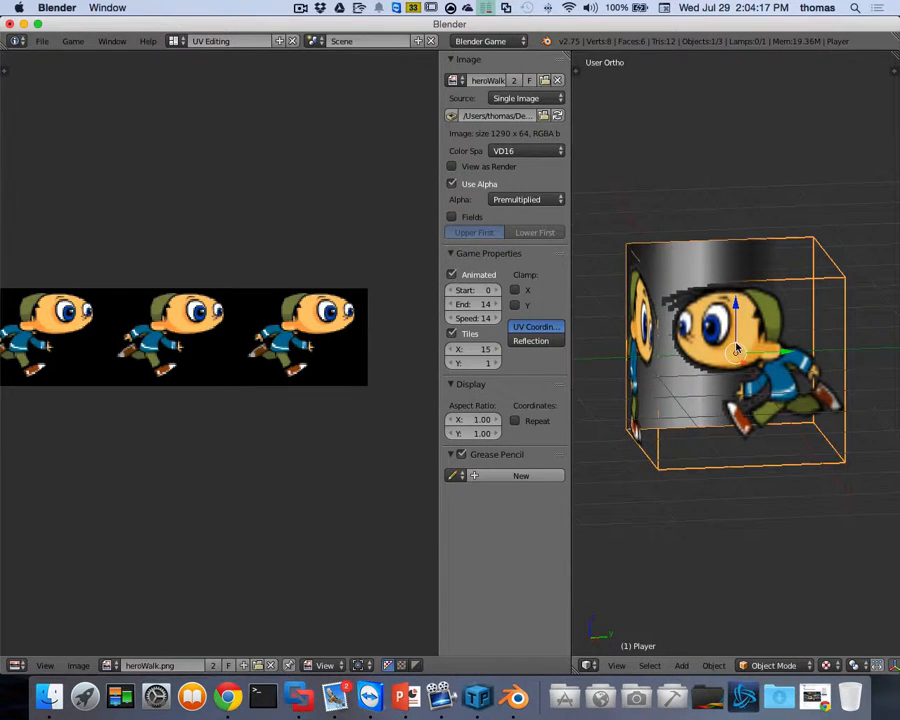
pyautogui.click(485, 319)
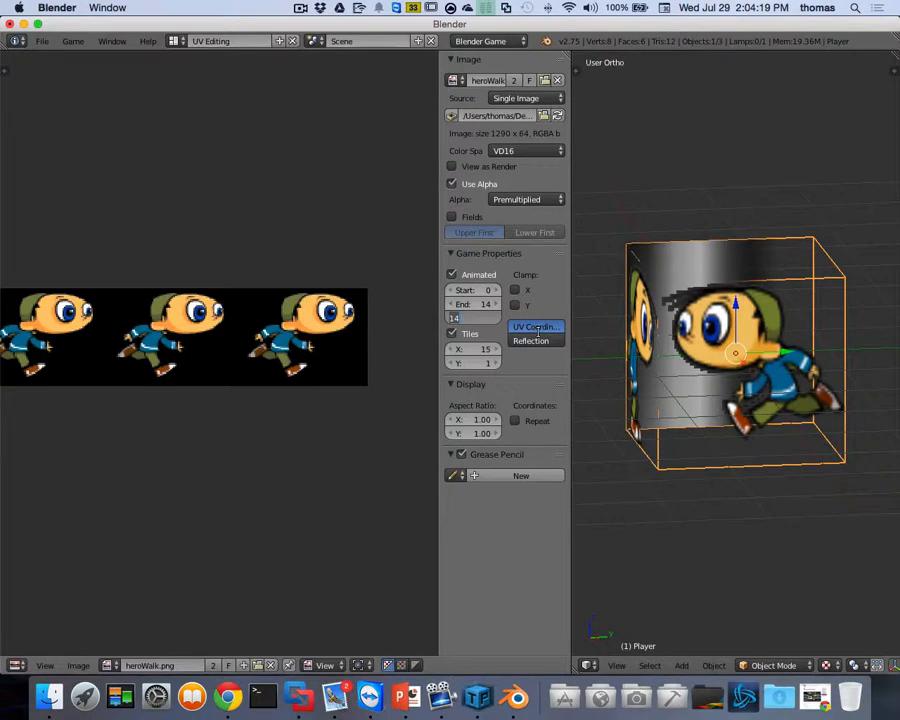
pyautogui.write('20')
pyautogui.press('Return')
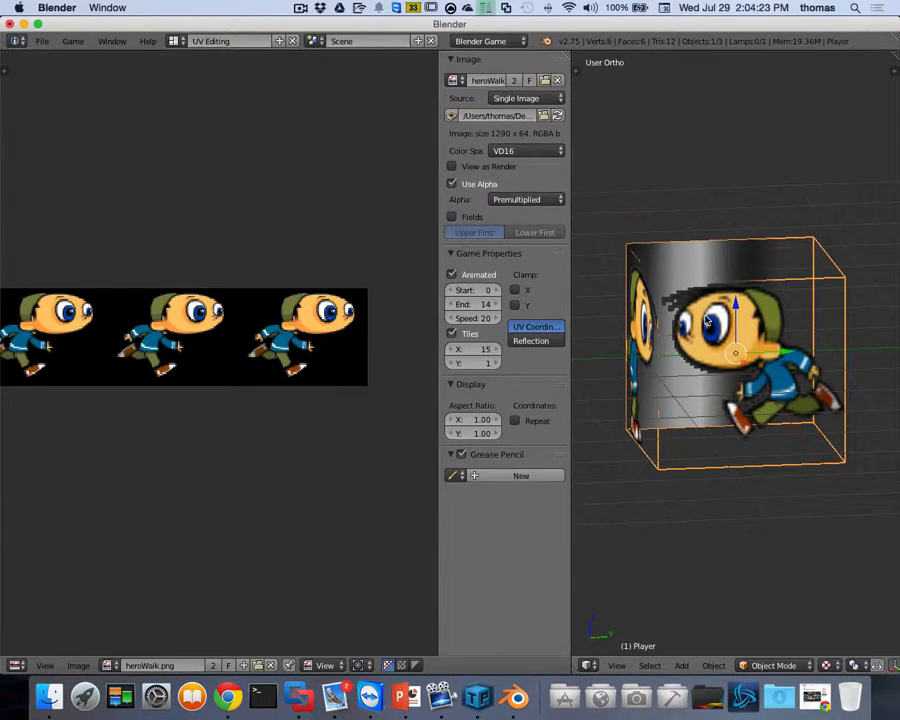
pyautogui.press('p')
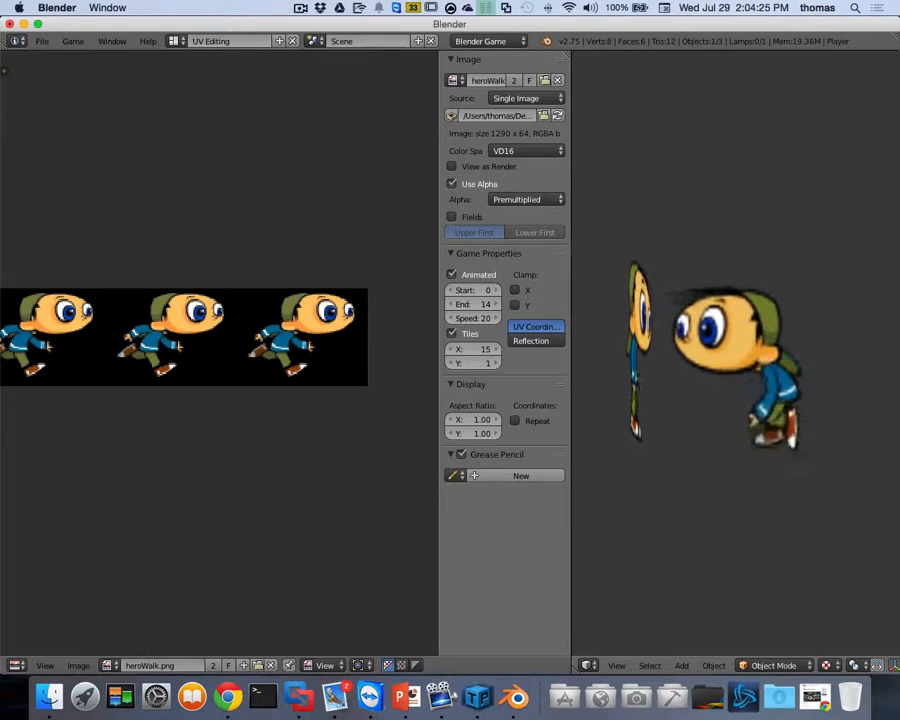
pyautogui.press('Escape')
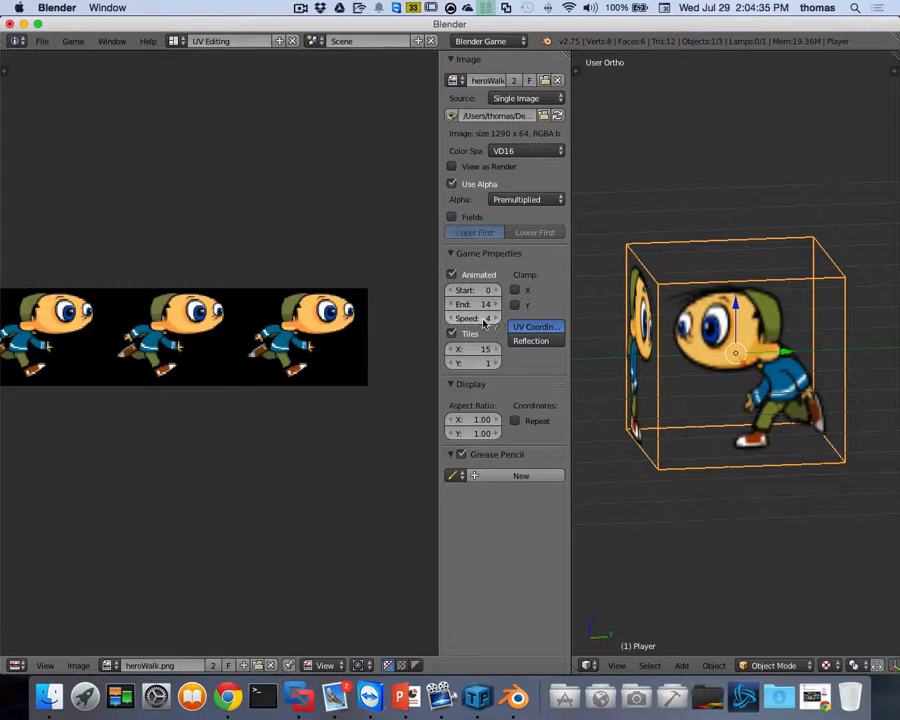
# Set the heroWalk texture's animation speed to 30 and test it in the running game.
pyautogui.click(480, 318)
pyautogui.write('41')
pyautogui.press('Return')
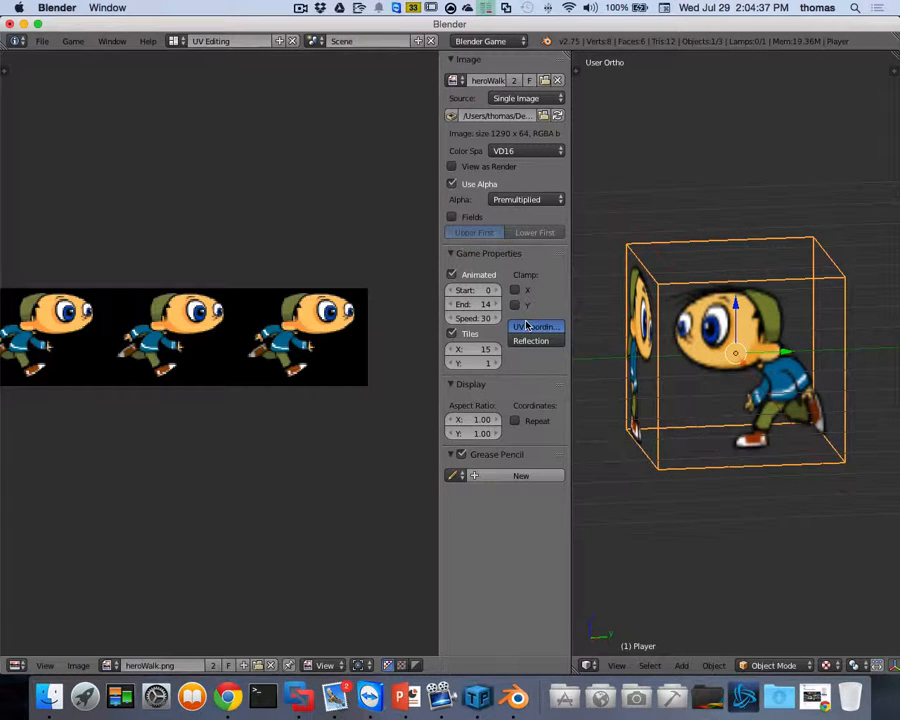
pyautogui.press('p')
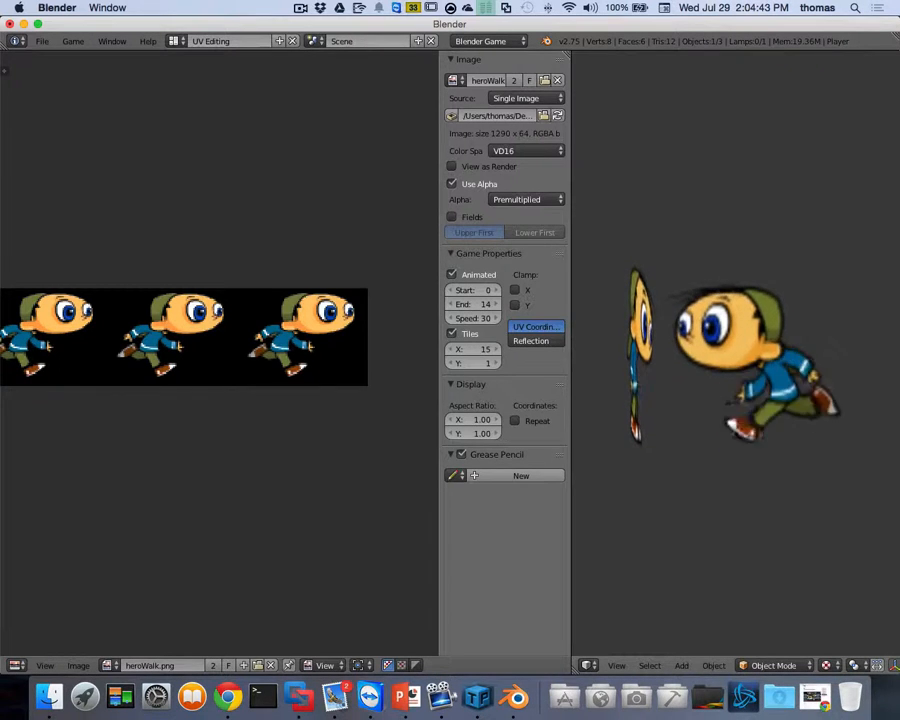
pyautogui.press('Escape')
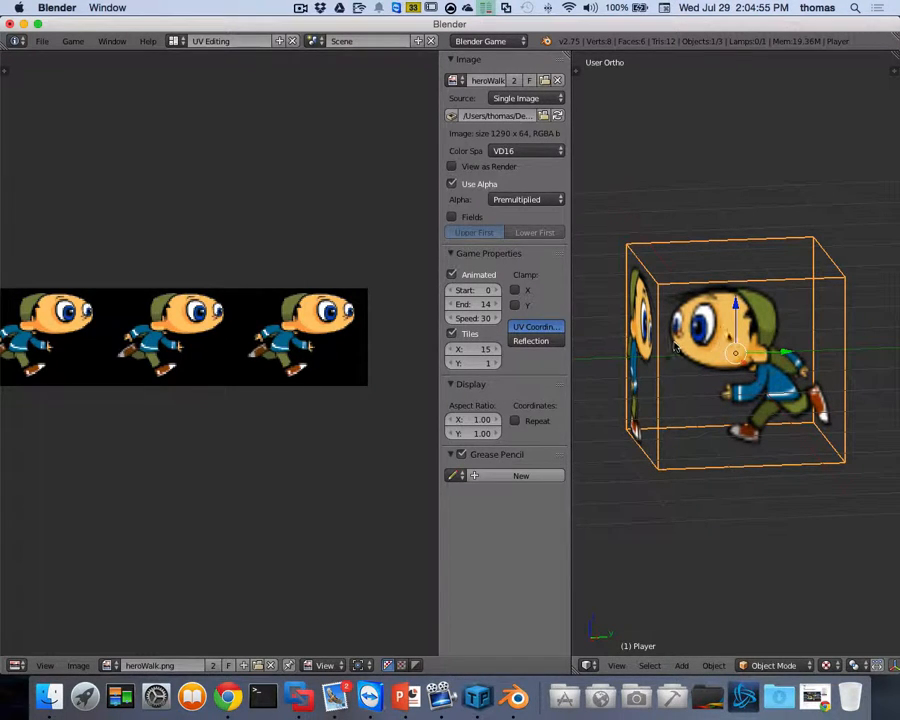
# Enter Edit Mode on the Player cube and enlarge the selected side face's UVs to the heroWalk image's full height, about 52 pixels wide.
pyautogui.press('r')
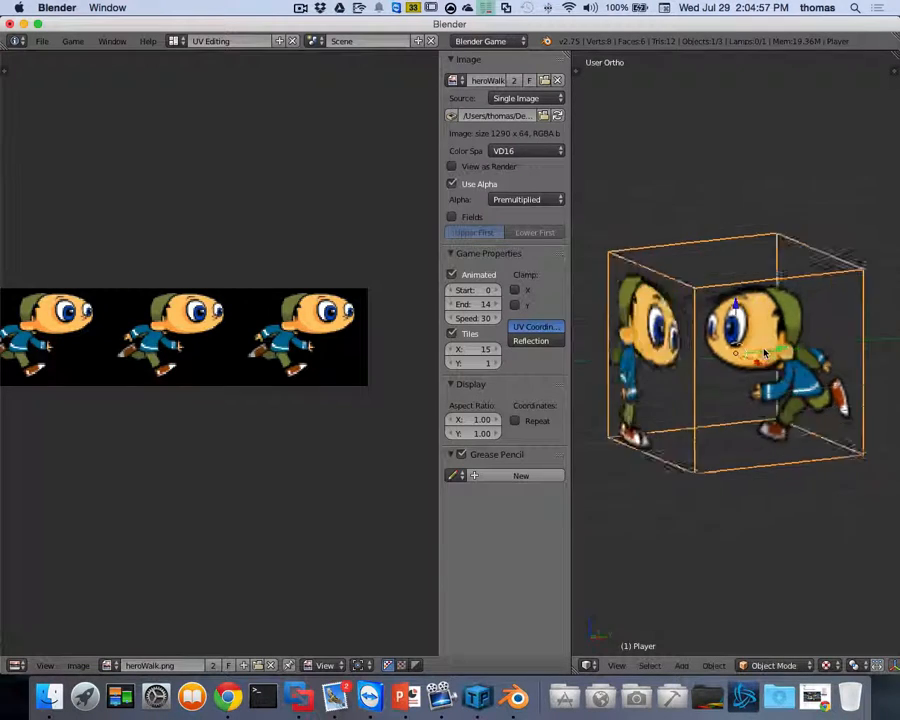
pyautogui.click(775, 360)
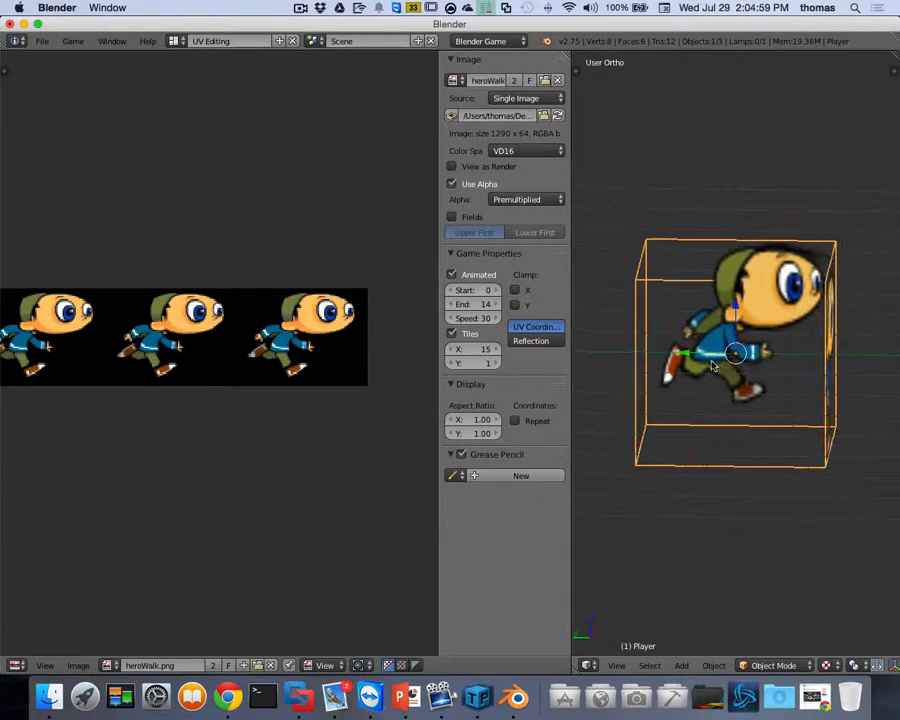
pyautogui.press('Tab')
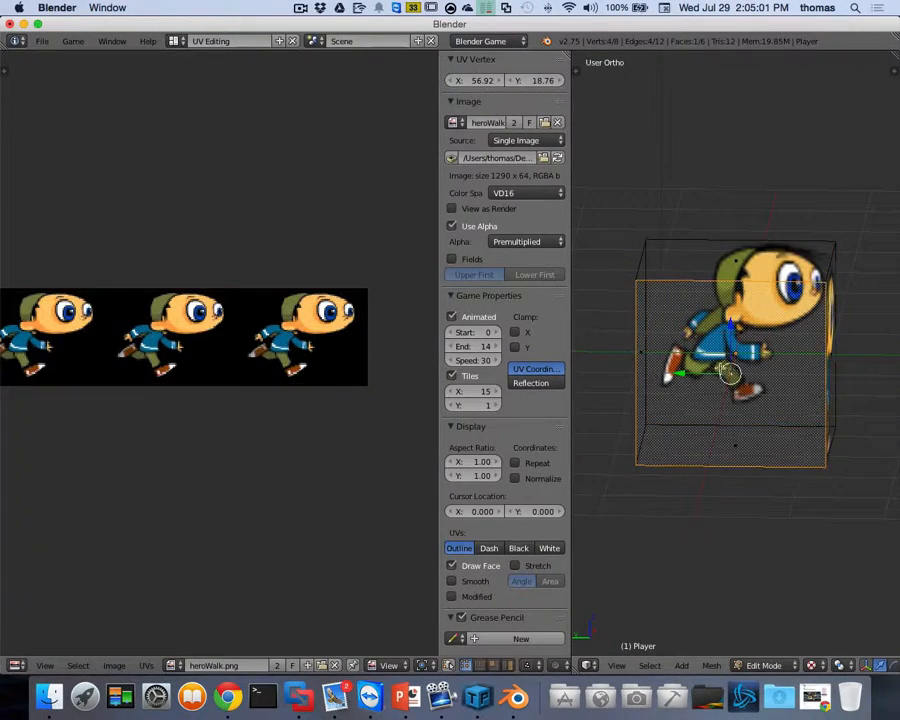
pyautogui.hscroll(10, 722, 368)
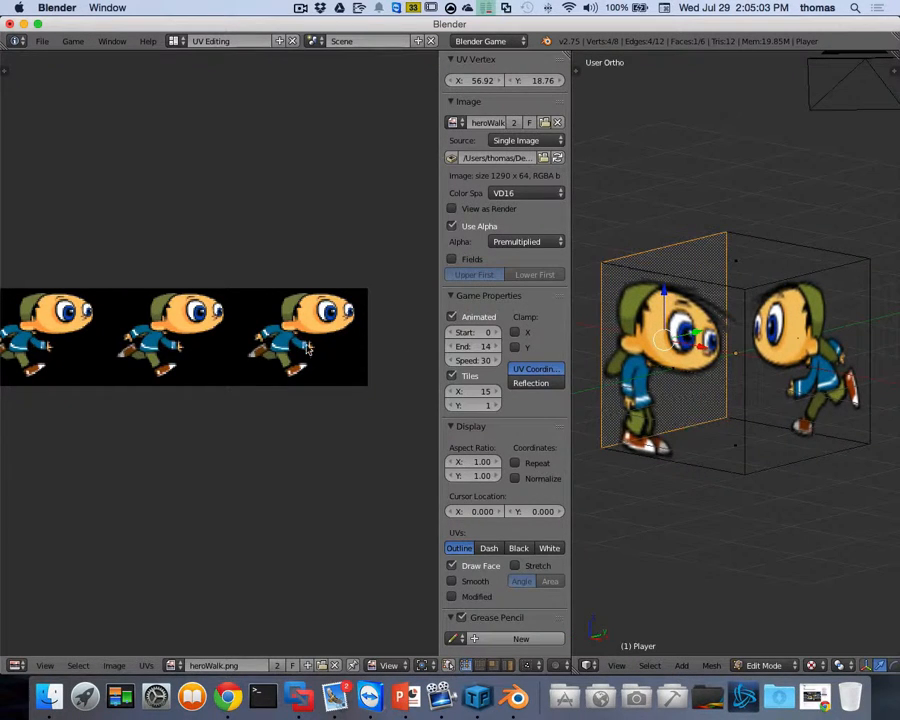
pyautogui.hscroll(-6, 300, 346)
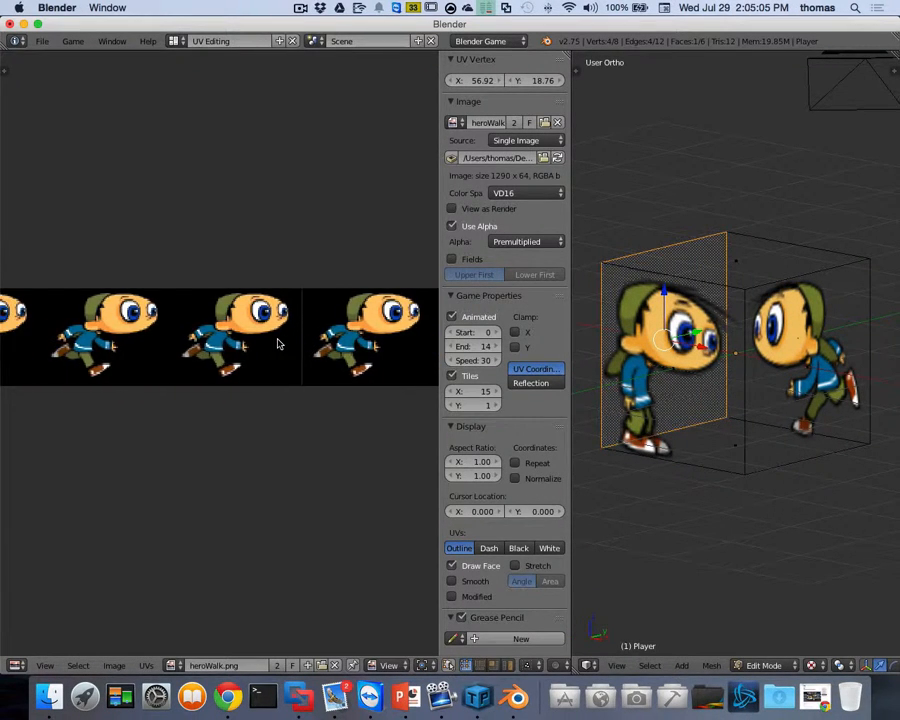
pyautogui.hscroll(-8, 278, 343)
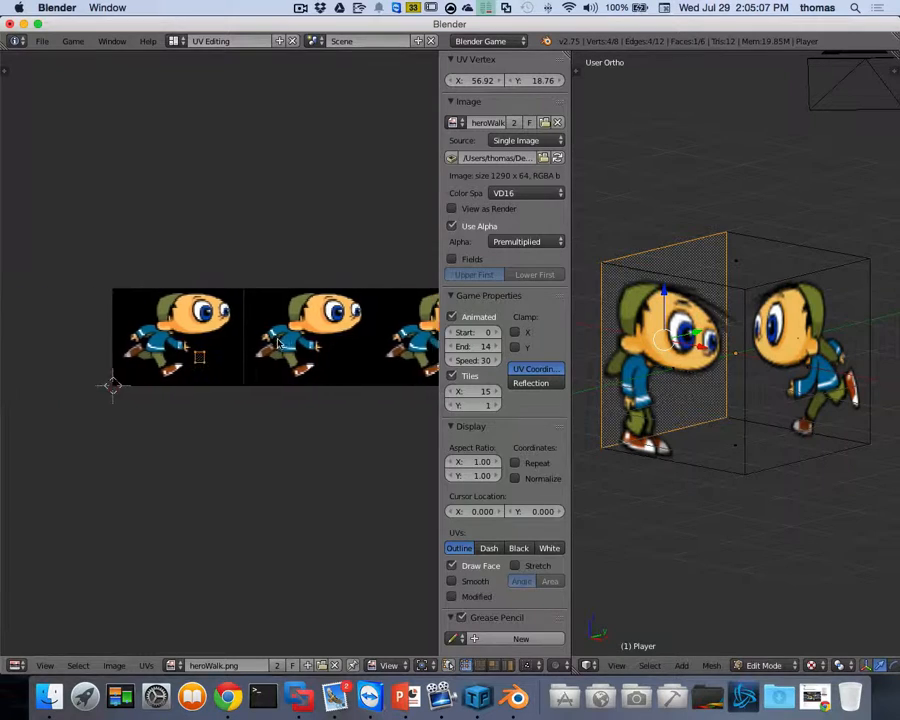
pyautogui.hscroll(-3, 278, 343)
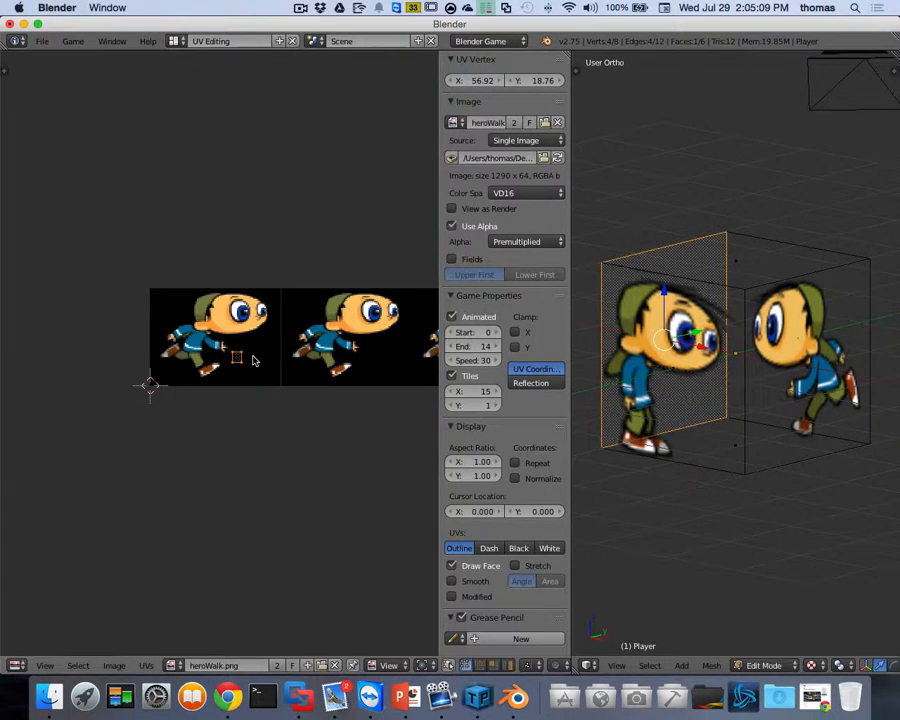
pyautogui.scroll(5, 254, 361)
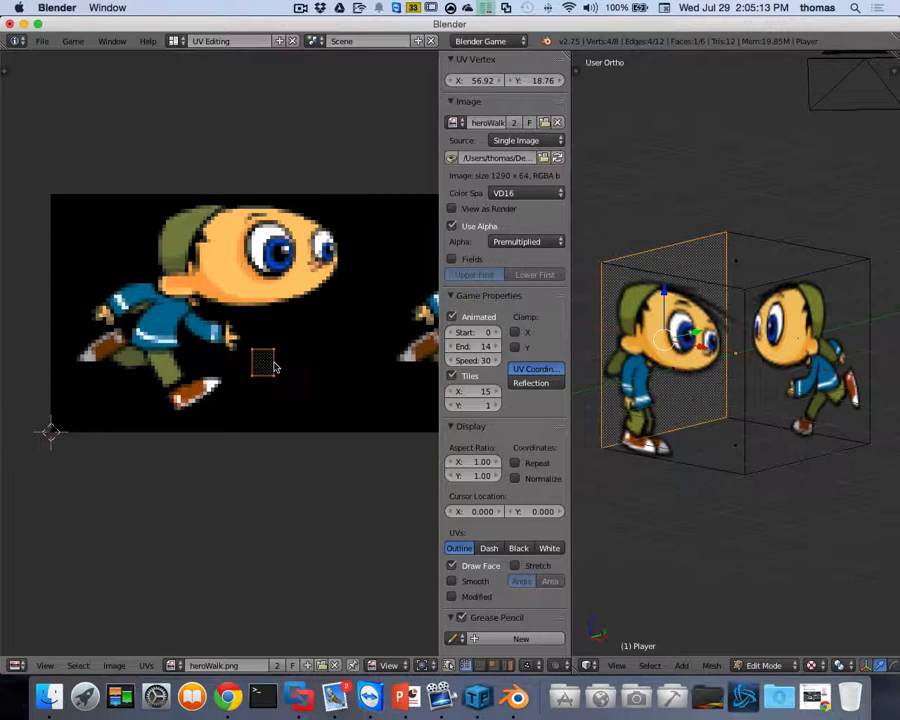
pyautogui.press('super+z')
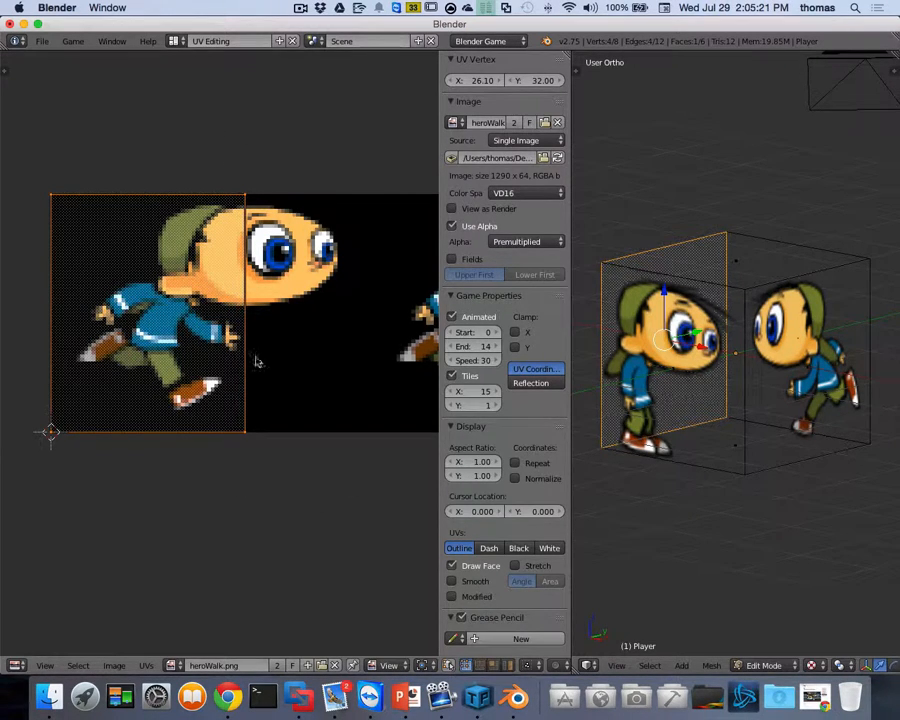
# Move the face's two right-edge UV vertices along X to about 62.94 and open their X coordinate for editing.
pyautogui.press('a')
pyautogui.press('b')
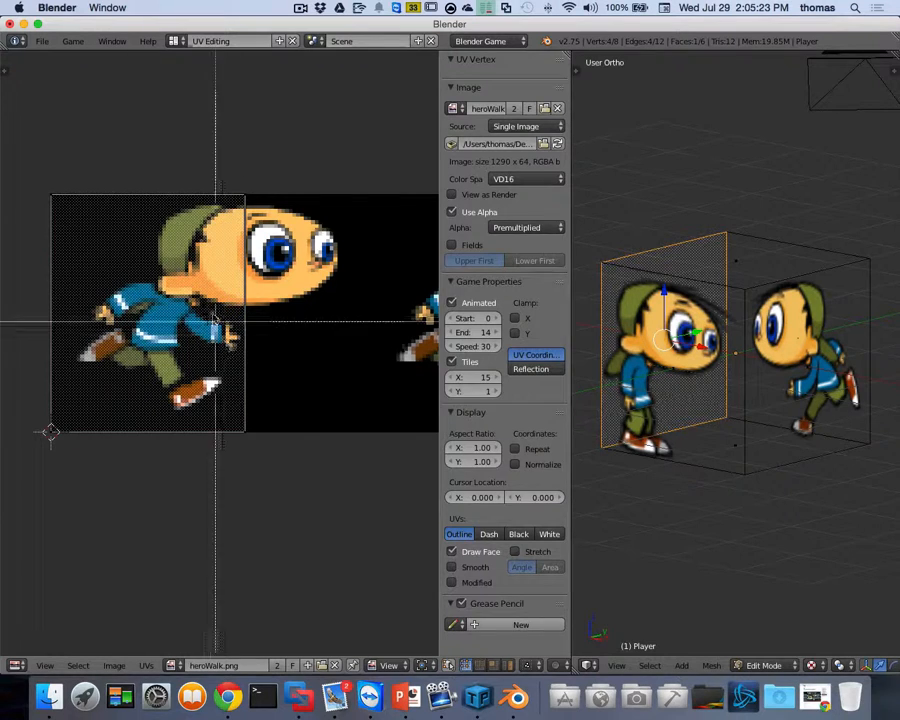
pyautogui.moveTo(209, 173); pyautogui.dragTo(290, 465)
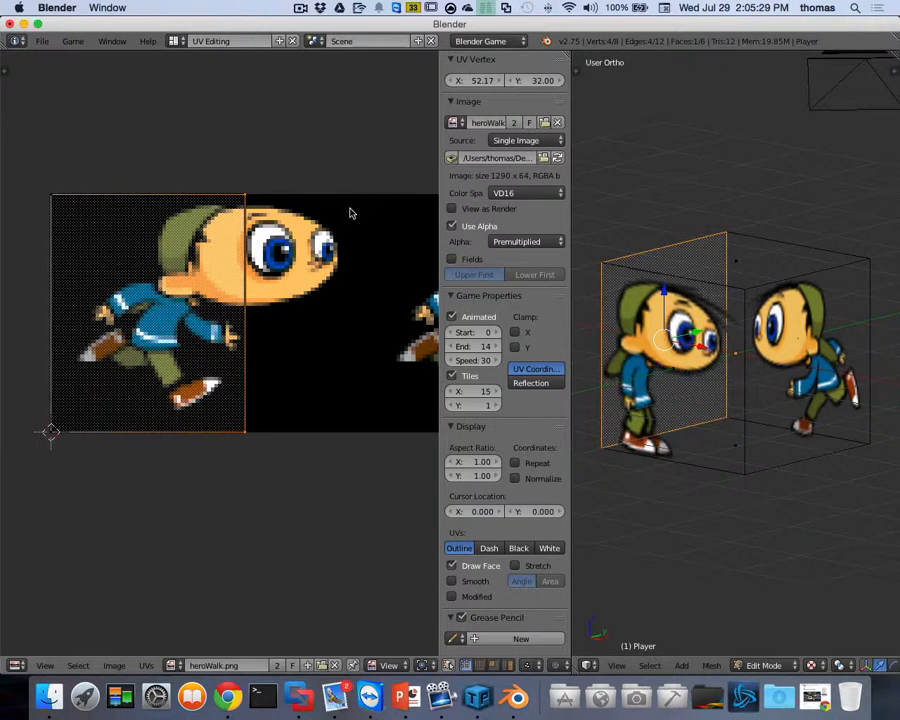
pyautogui.press('g')
pyautogui.press('x')
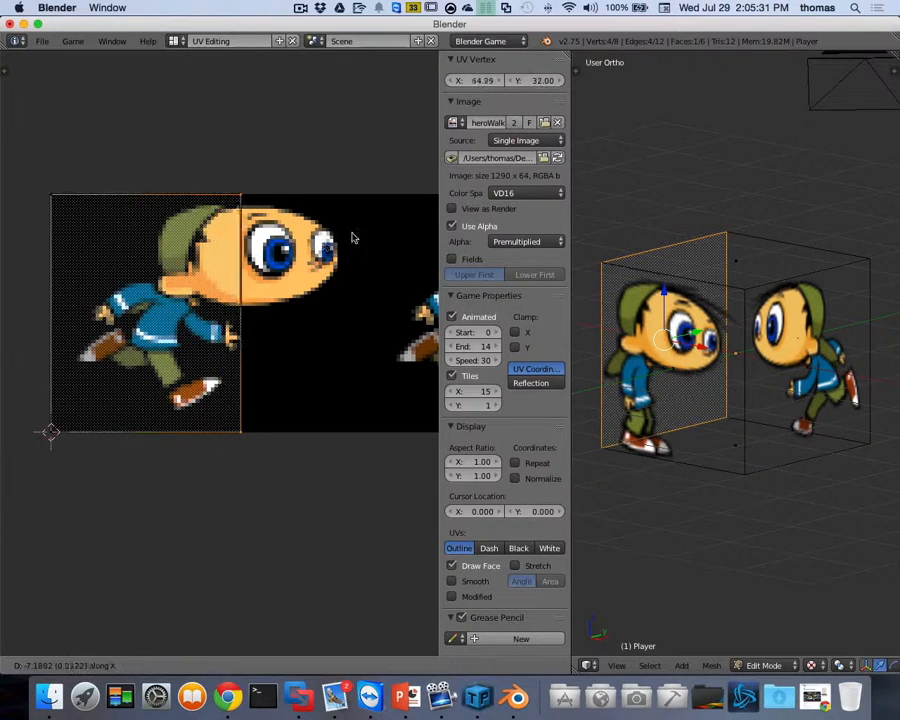
pyautogui.click(391, 233)
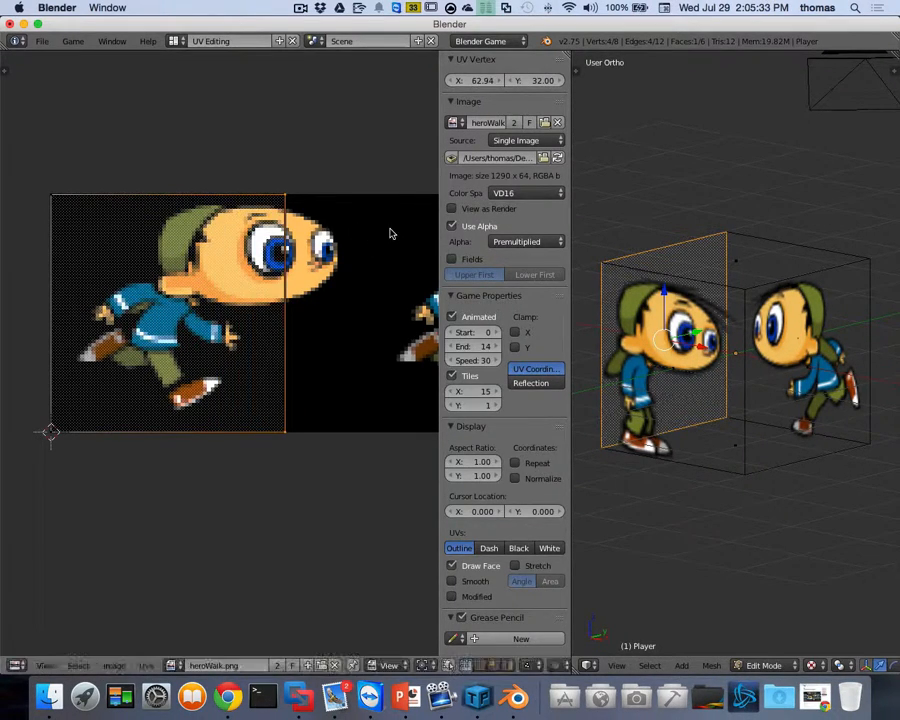
pyautogui.click(486, 82)
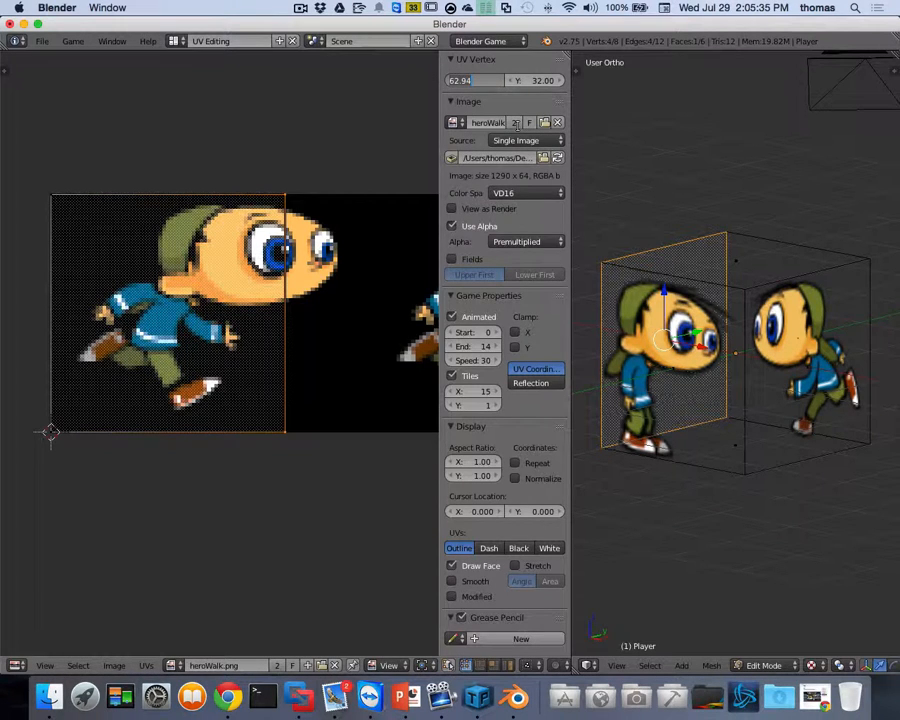
# Try an X coordinate of 1290 for the right-edge UV vertices, inspect the textured cube face, and undo the change.
pyautogui.write('1290')
pyautogui.press('Return')
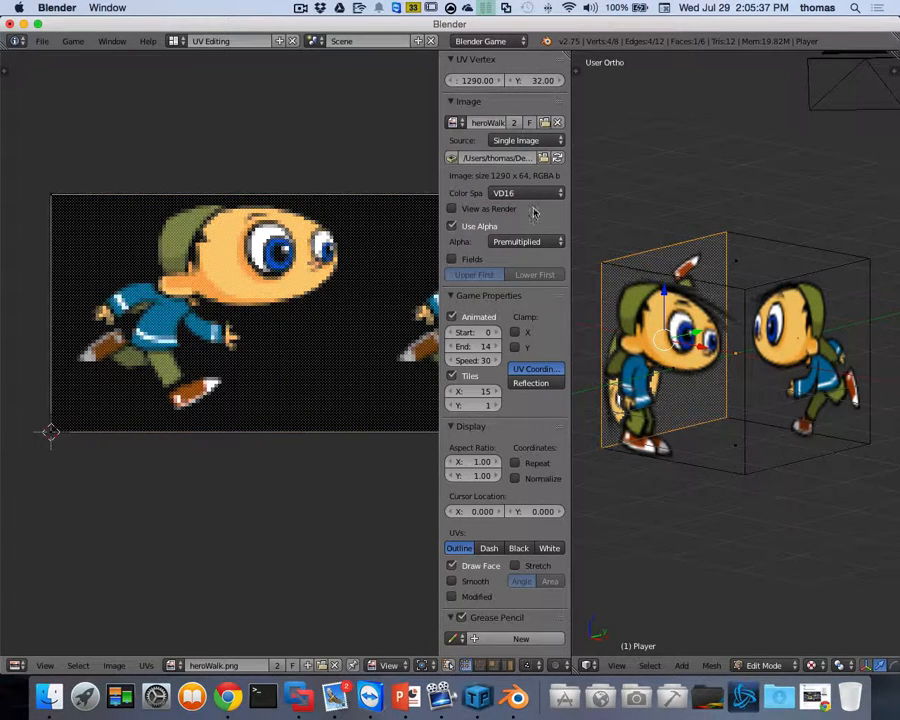
pyautogui.moveTo(708, 321); pyautogui.dragTo(840, 328, button='middle')
pyautogui.moveTo(766, 399); pyautogui.dragTo(810, 396, button='middle')
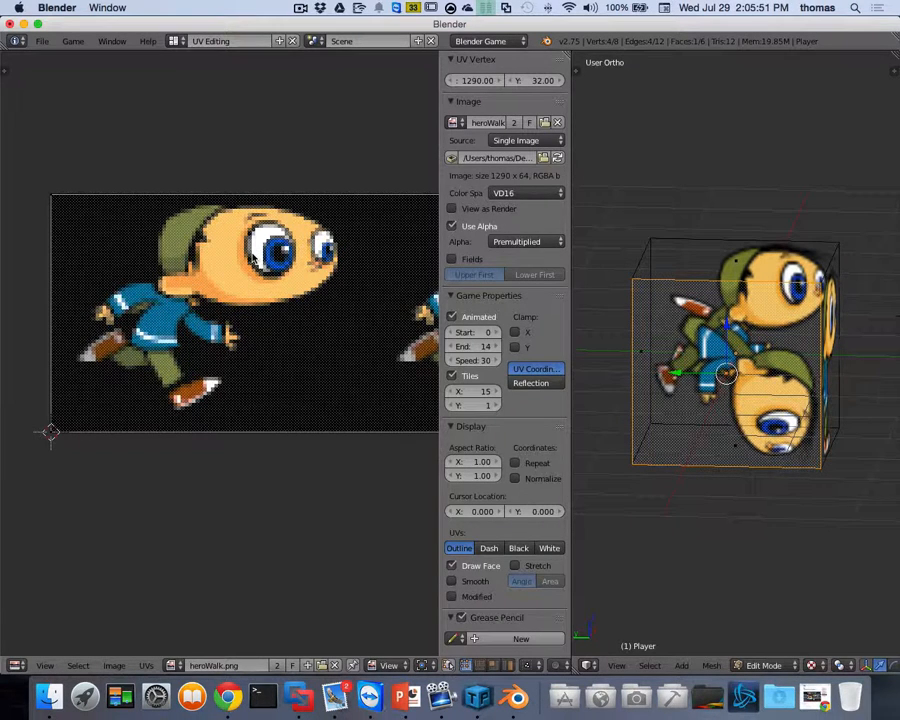
pyautogui.press('super+z')
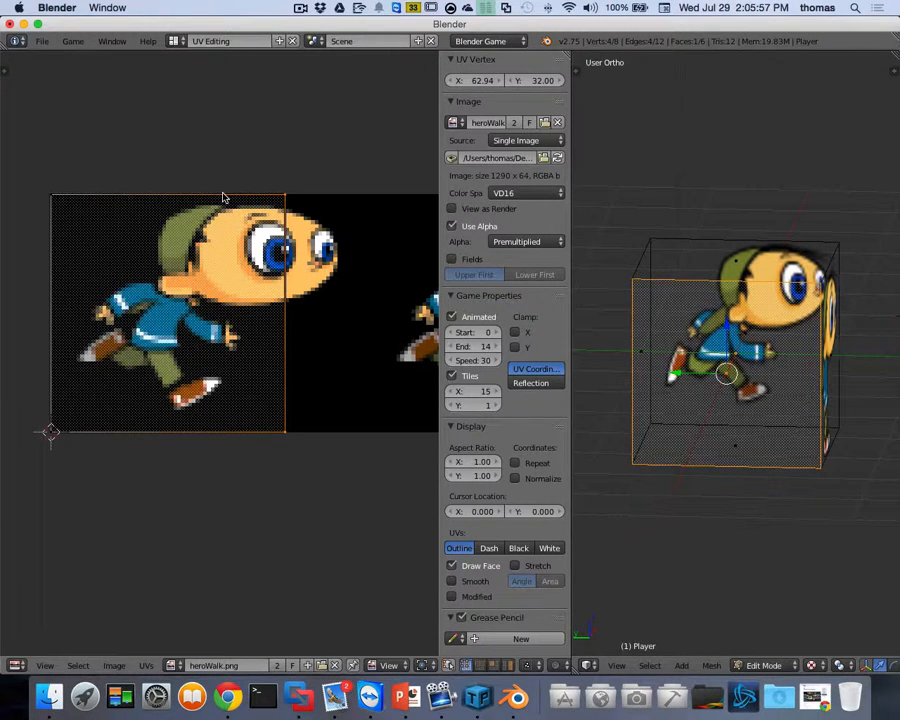
# Rotate all UV vertices of the selected cube face by 90 degrees.
pyautogui.press('a')
pyautogui.write('ar')
pyautogui.write('90')
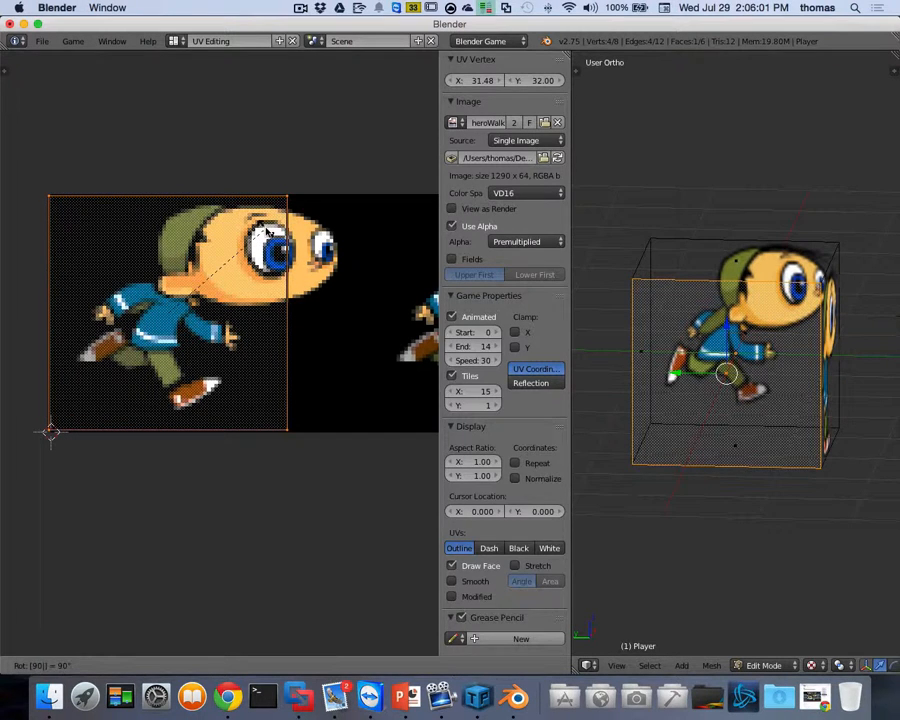
pyautogui.press('Return')
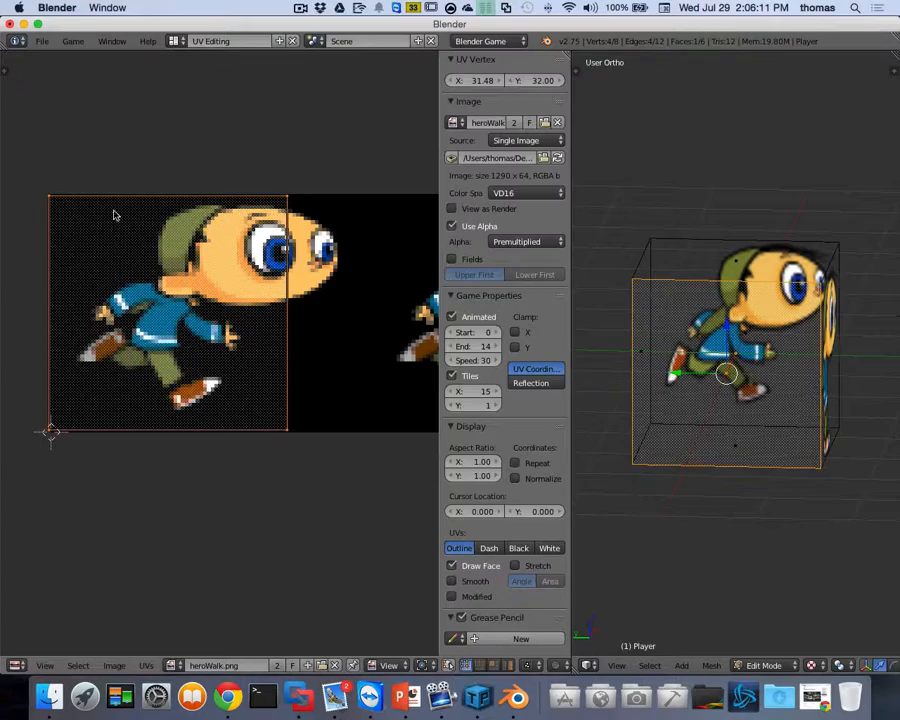
# Realign the rotated UV outline with the left, top and bottom edges of the heroWalk image.
pyautogui.scroll(2, 114, 215)
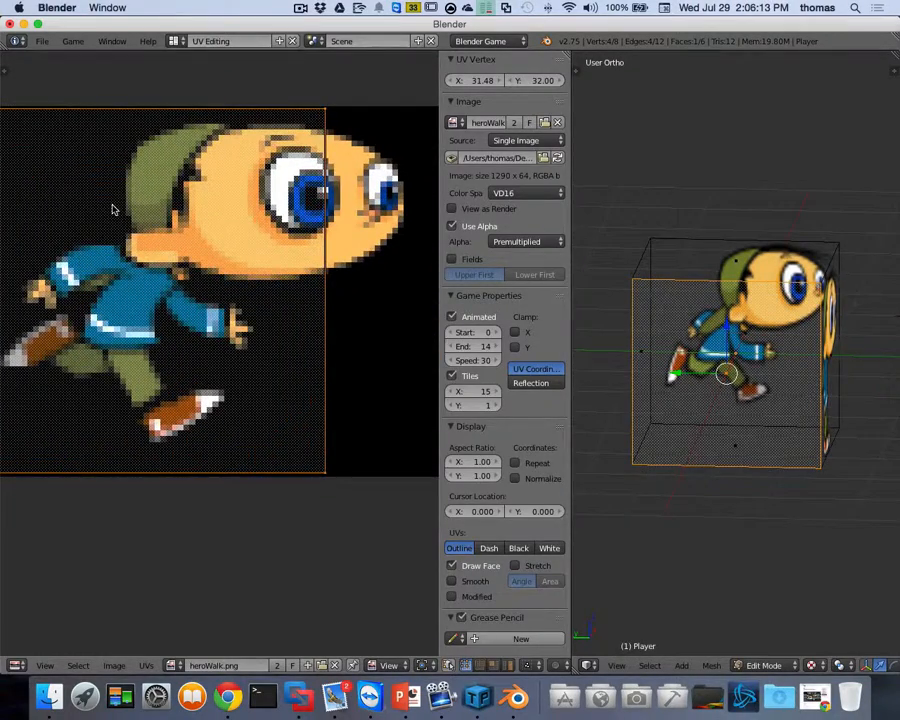
pyautogui.scroll(3, 113, 208)
pyautogui.hscroll(-3, 124, 207)
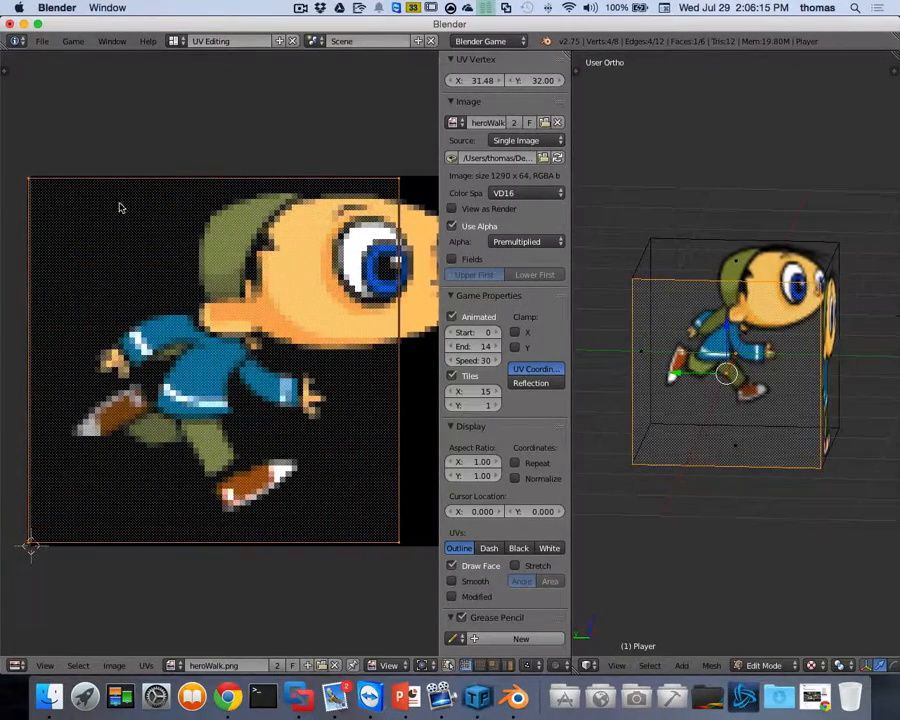
pyautogui.press('a')
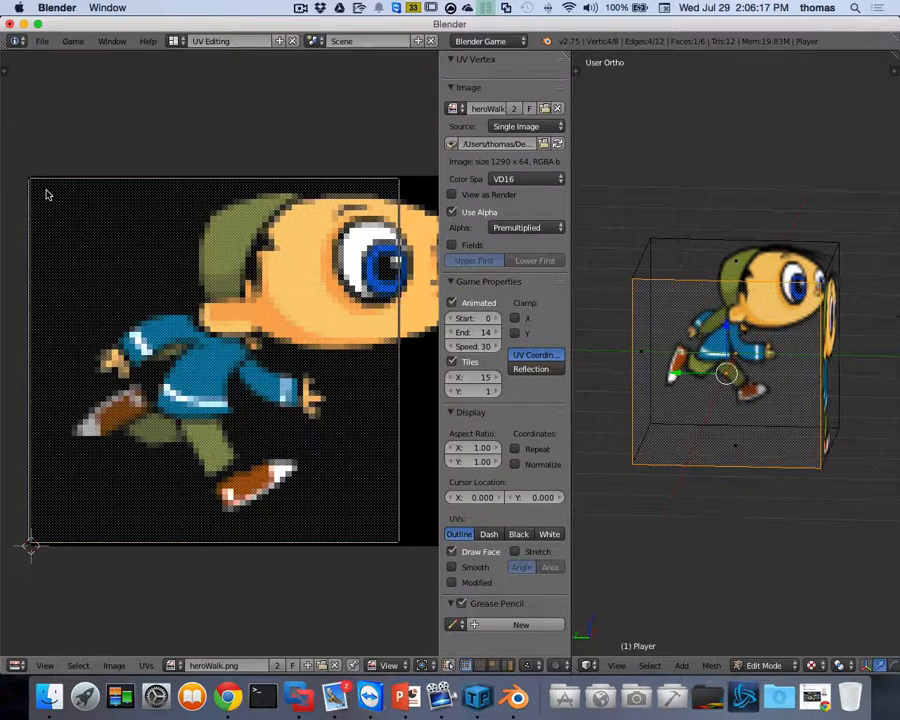
pyautogui.press('b')
pyautogui.moveTo(16, 157); pyautogui.dragTo(408, 215)
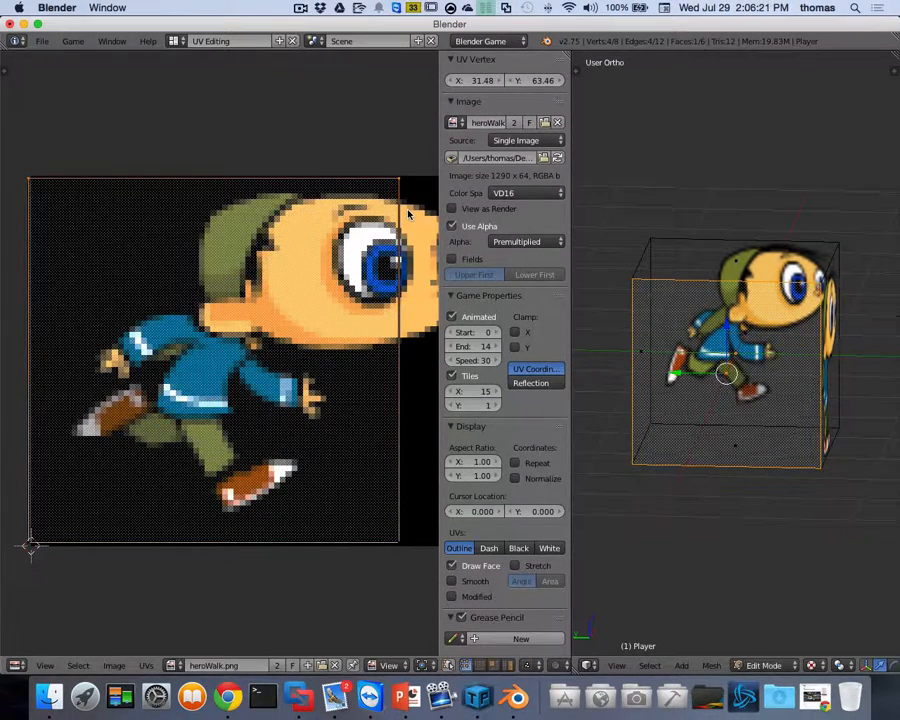
pyautogui.press('a')
pyautogui.press('a')
pyautogui.hotkey('ctrl', 'z')
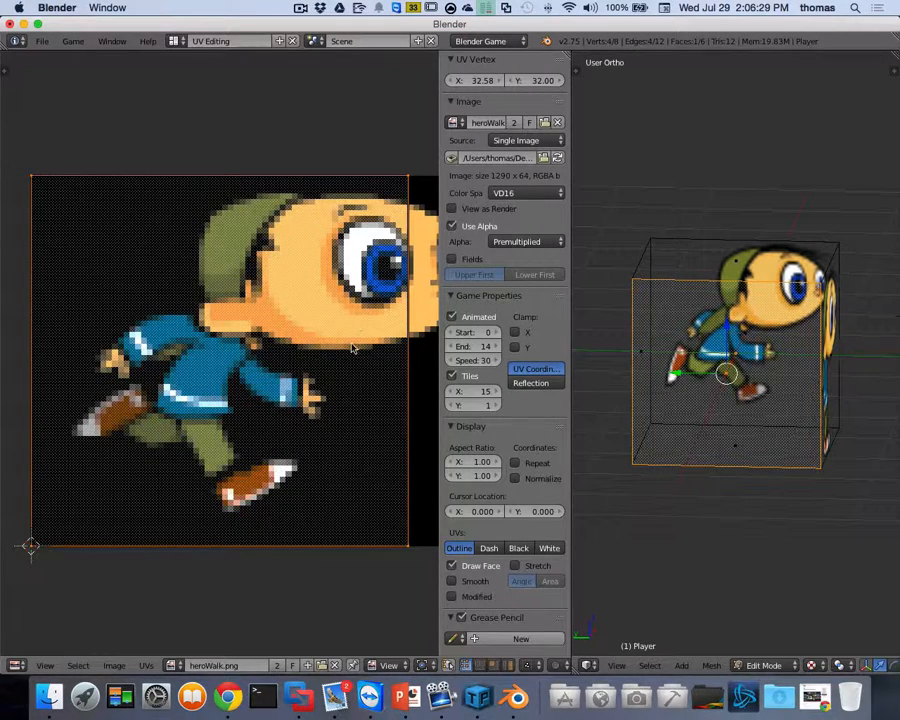
# Try stretching the realigned outline's right-edge UV vertices to X 1290, check the texture around the cube, and undo it.
pyautogui.press('a')
pyautogui.press('b')
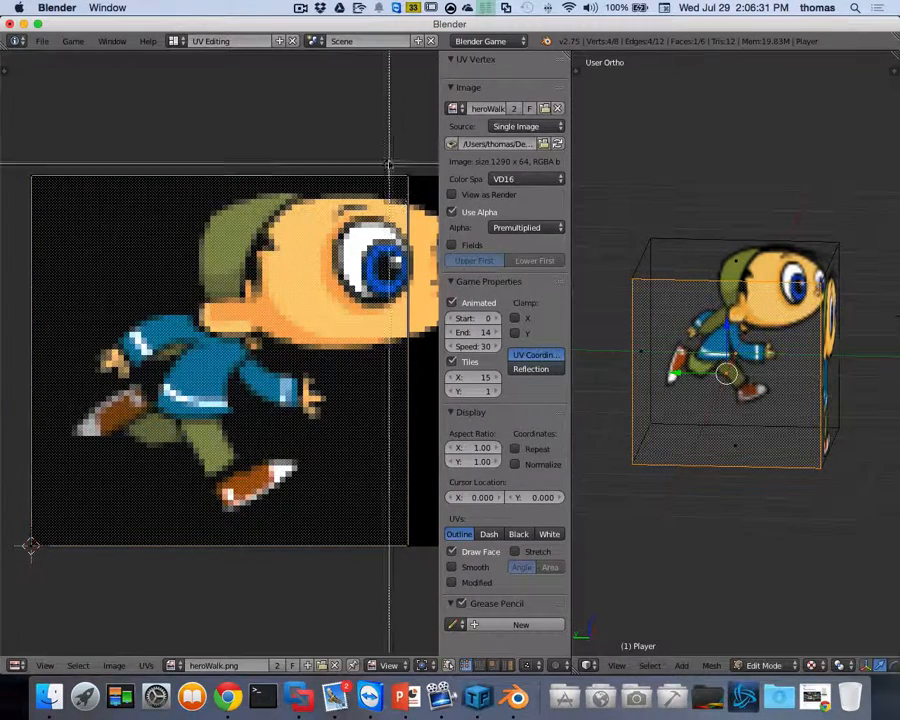
pyautogui.moveTo(390, 138); pyautogui.dragTo(420, 566)
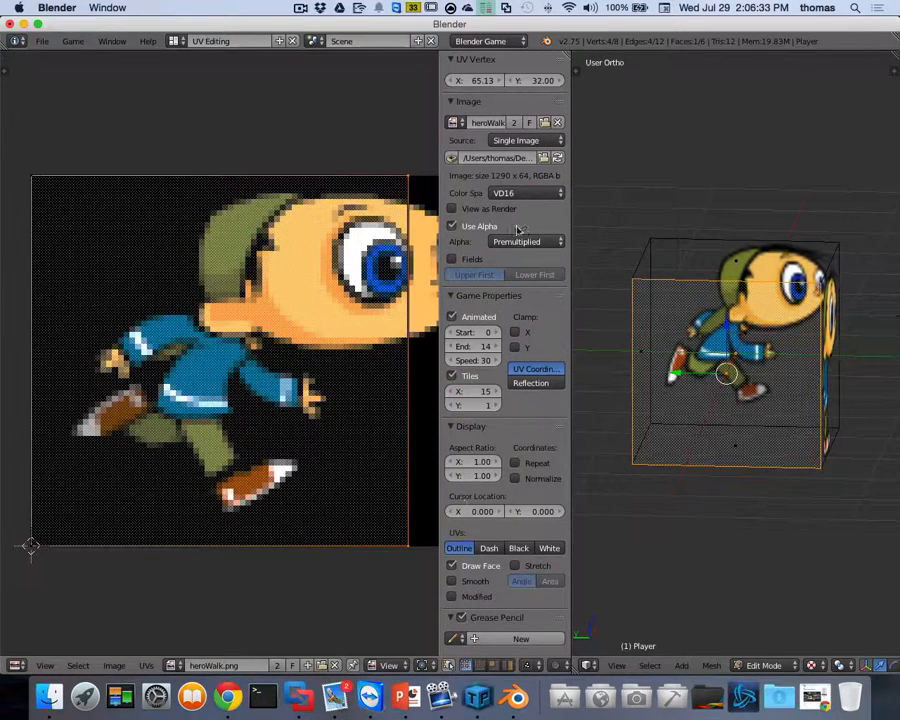
pyautogui.click(468, 81)
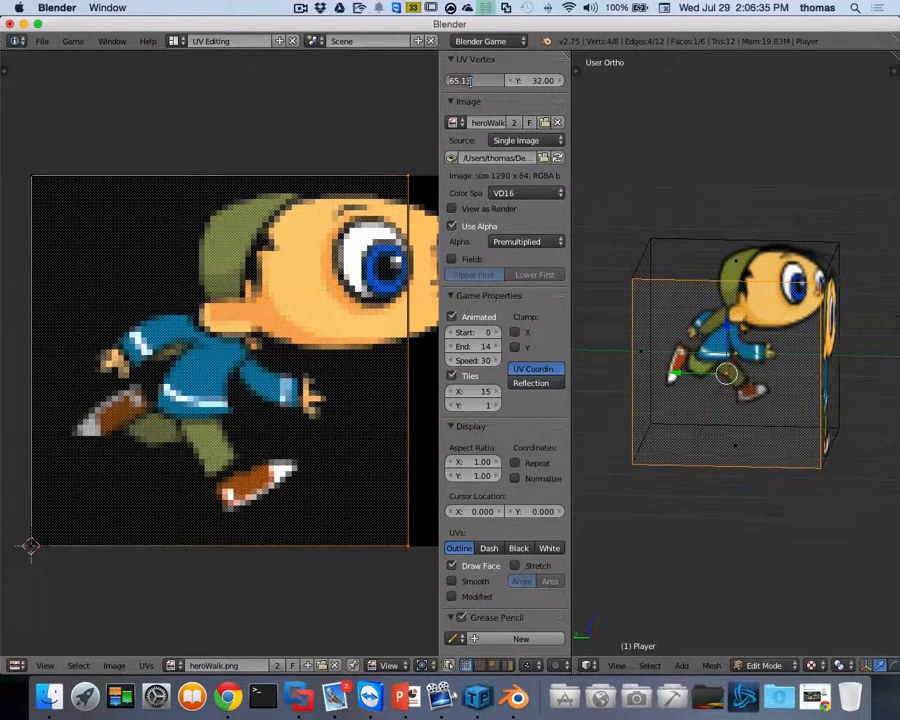
pyautogui.press('BackSpace')
pyautogui.write('1290')
pyautogui.press('Return')
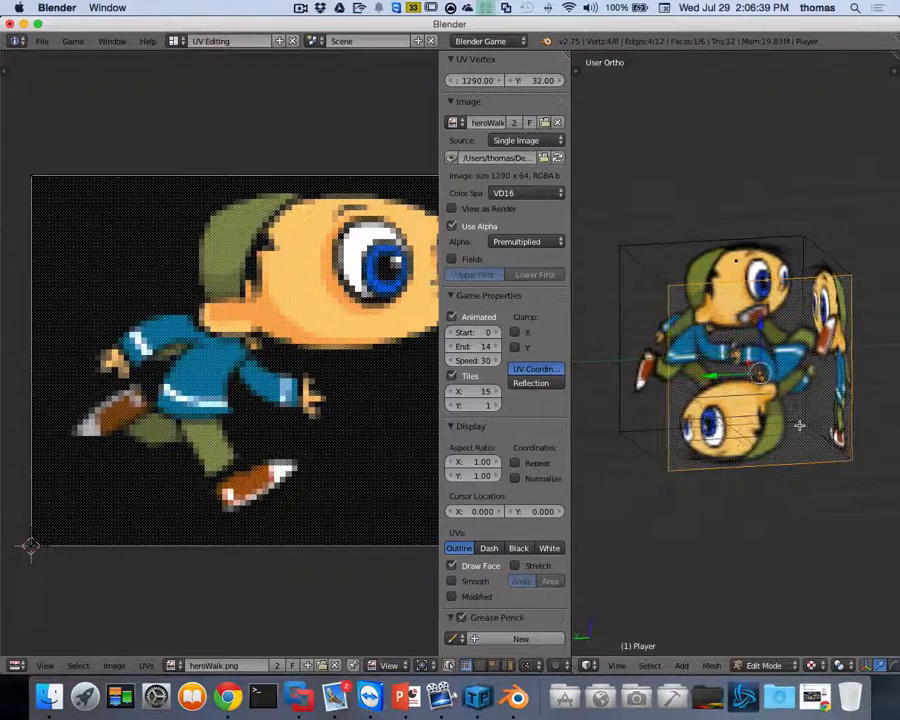
pyautogui.hscroll(5, 799, 424)
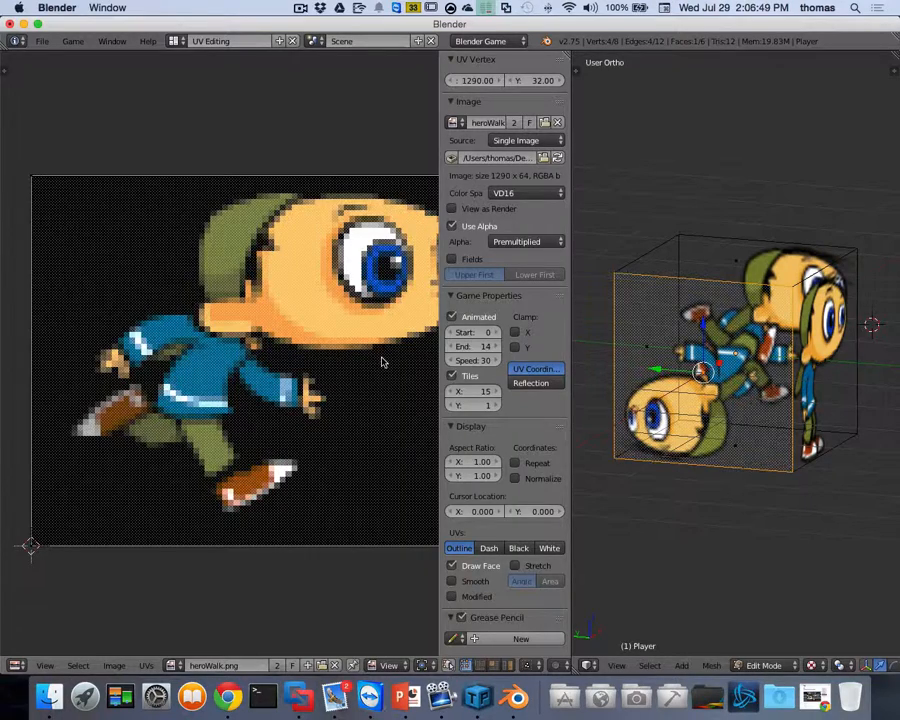
pyautogui.moveTo(796, 282); pyautogui.dragTo(747, 376, button='middle')
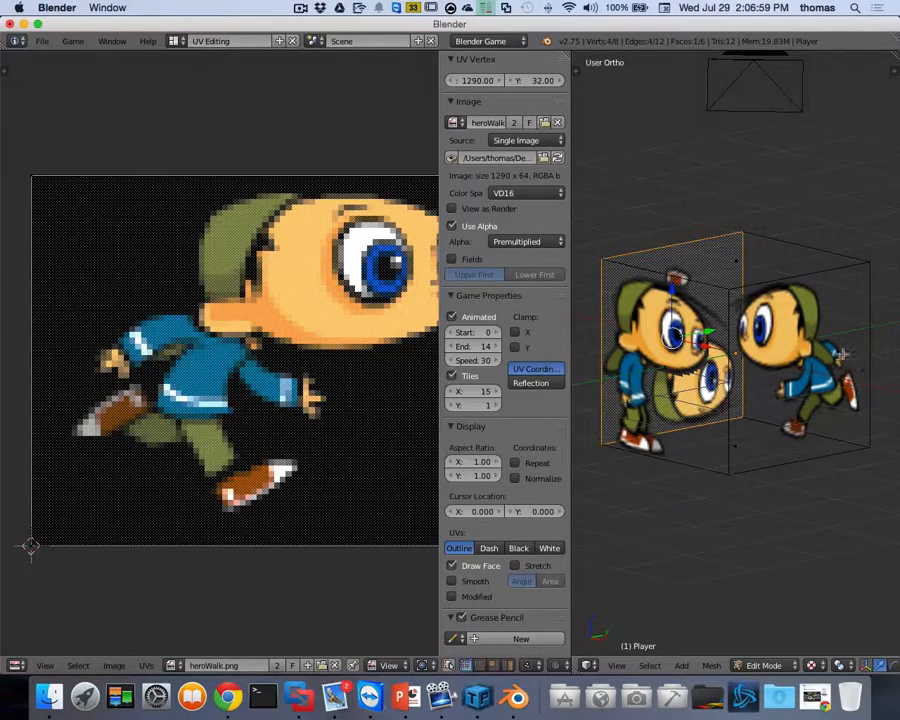
pyautogui.moveTo(624, 356); pyautogui.dragTo(851, 327, button='middle')
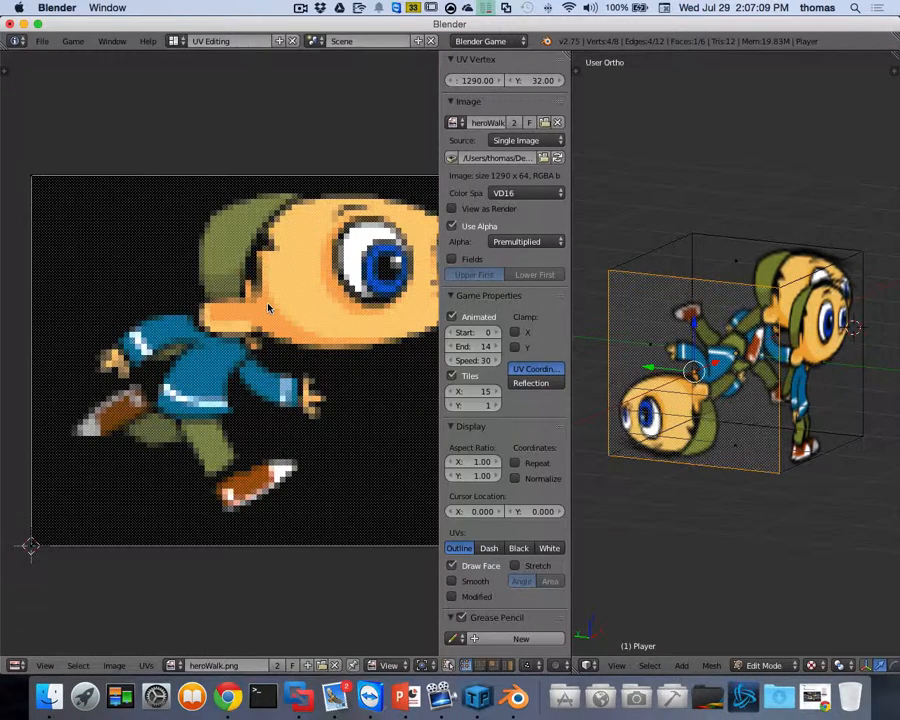
pyautogui.hotkey('ctrl', 'z')
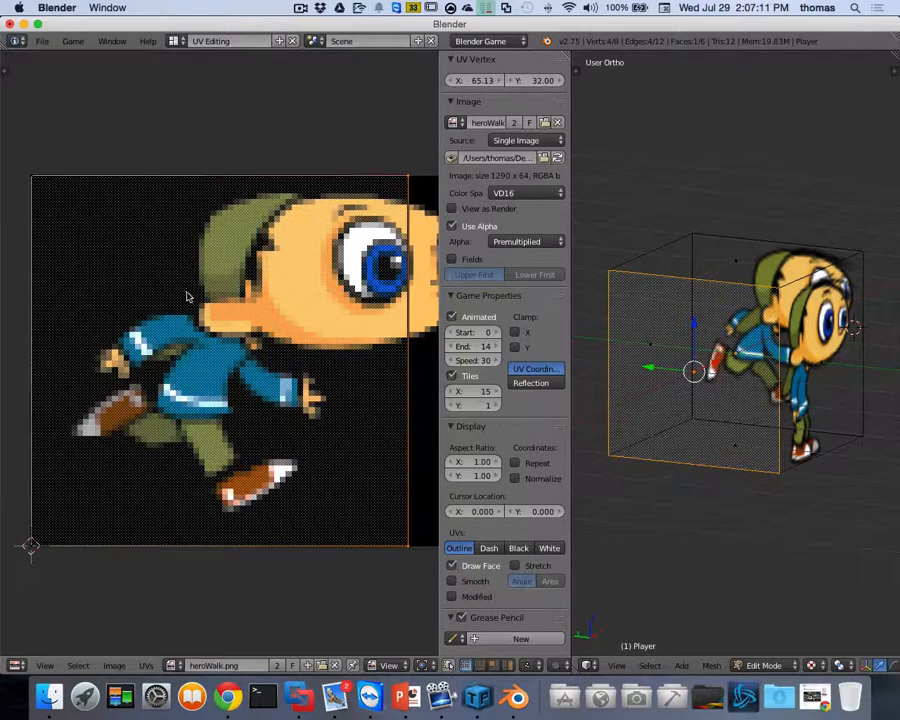
# Try setting the X coordinate of the entire selected UV outline to 1290 and undo it.
pyautogui.press('a')
pyautogui.press('a')
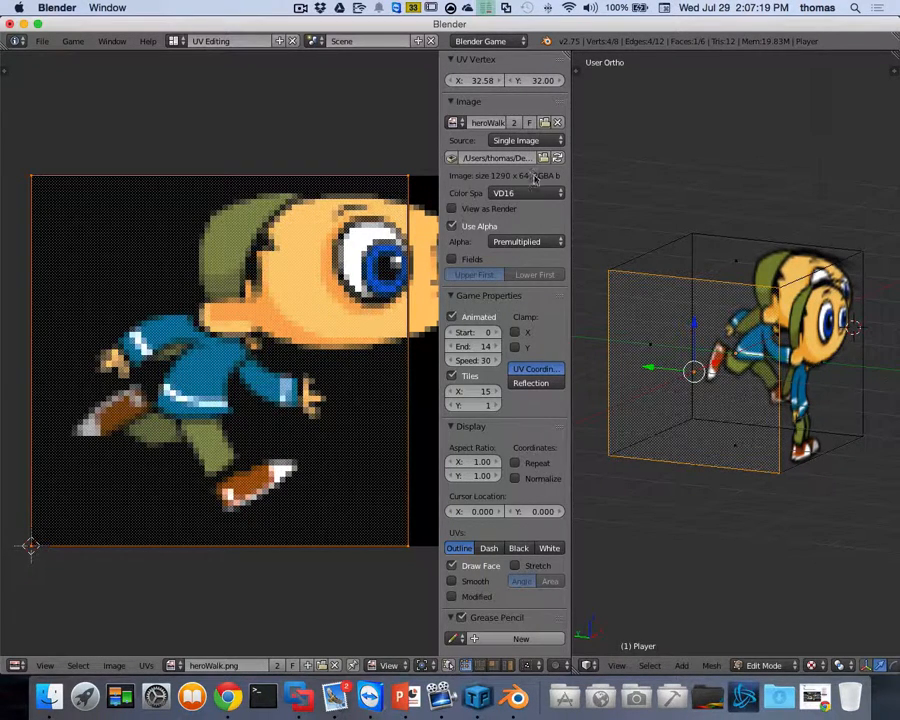
pyautogui.click(481, 80)
pyautogui.press('BackSpace')
pyautogui.write('12')
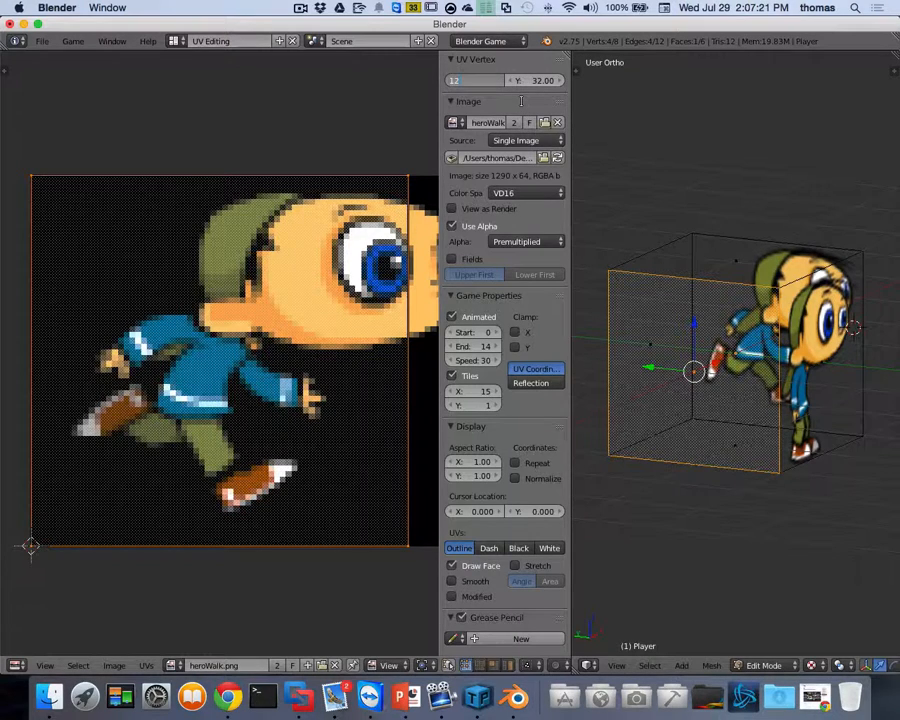
pyautogui.write('90')
pyautogui.press('Return')
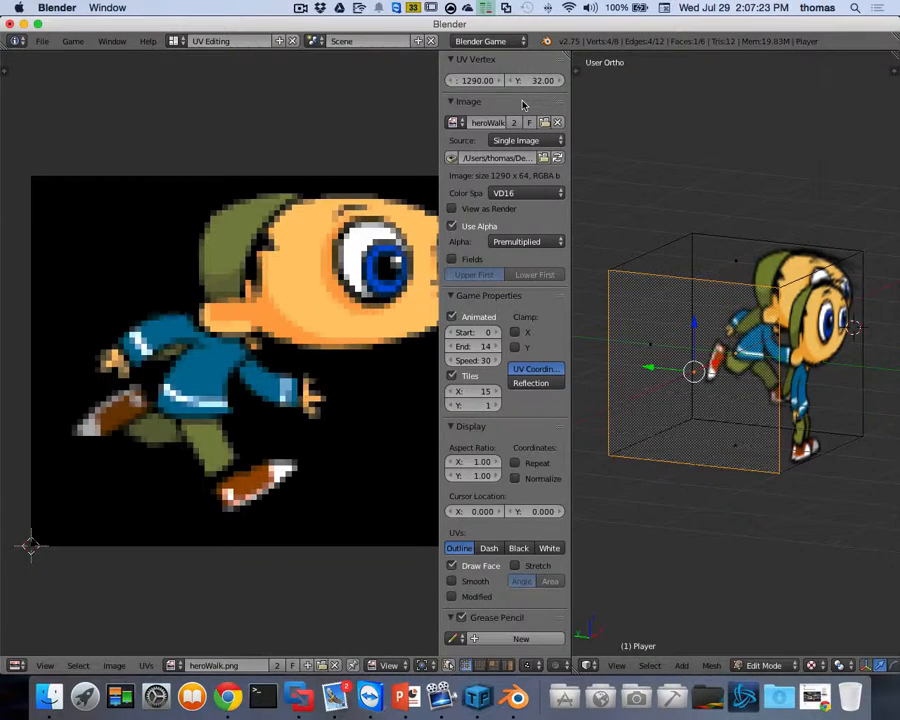
pyautogui.hotkey('ctrl', 'z')
pyautogui.click(520, 103)
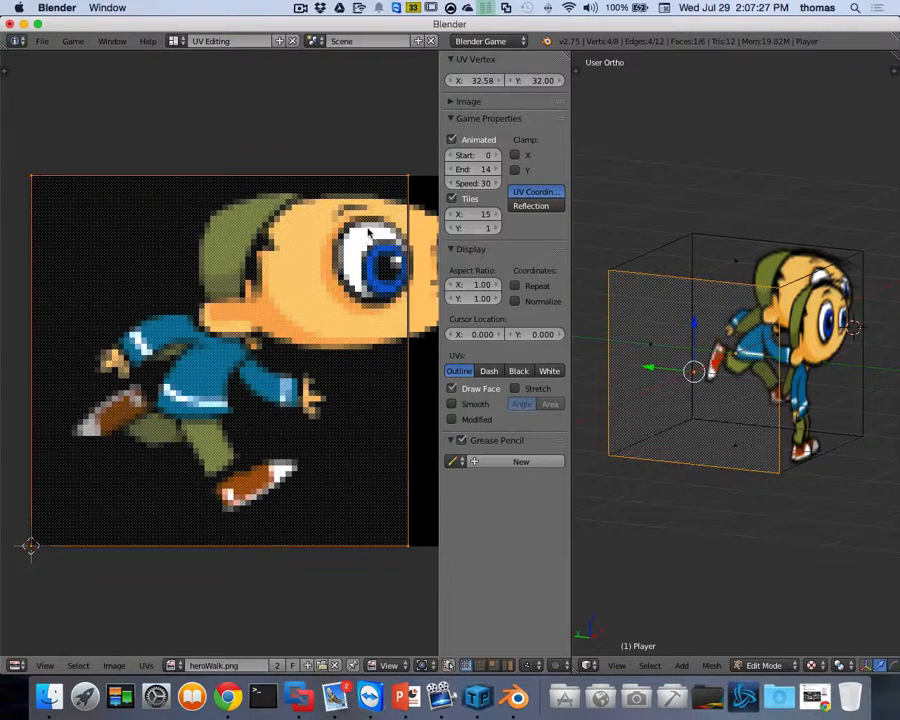
# Select only the two right-hand UV vertices, try X 1290 for them again, and undo the change.
pyautogui.press('a')
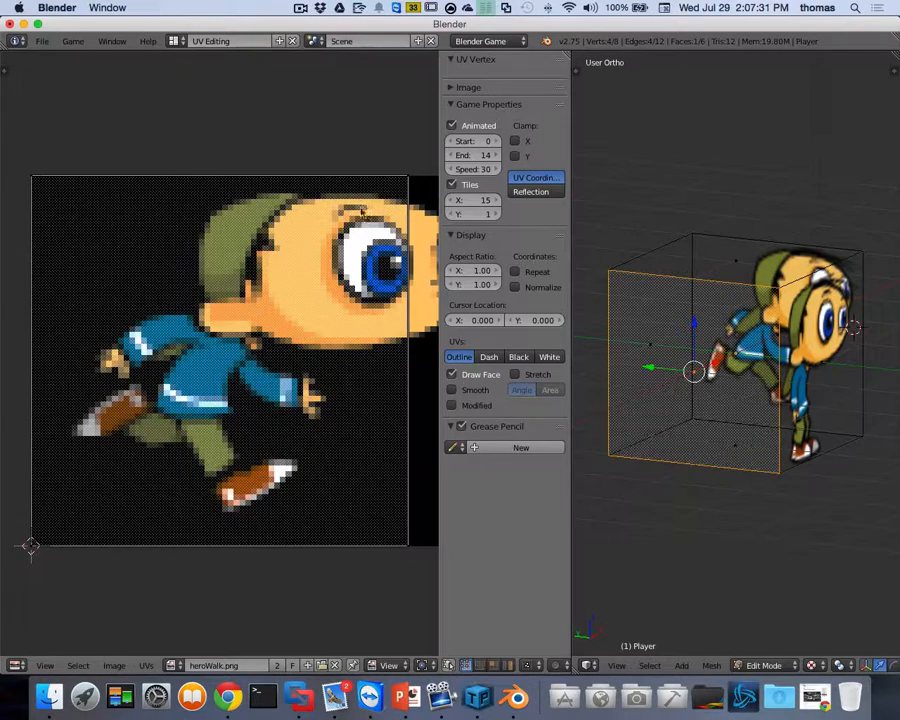
pyautogui.press('b')
pyautogui.moveTo(362, 157); pyautogui.dragTo(426, 568)
pyautogui.click(482, 80)
pyautogui.write('1')
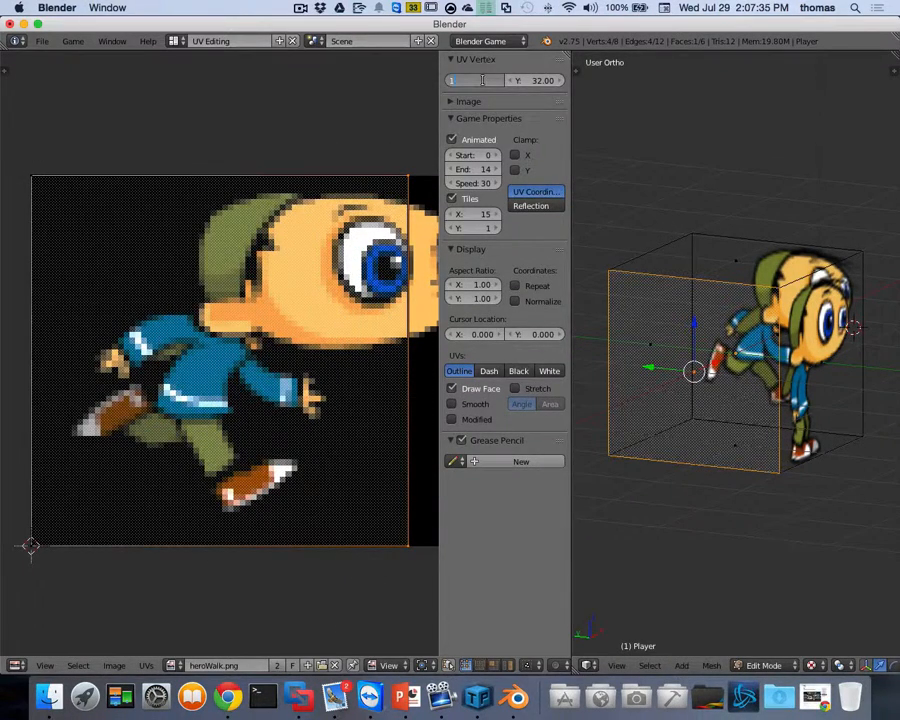
pyautogui.write('290')
pyautogui.press('Return')
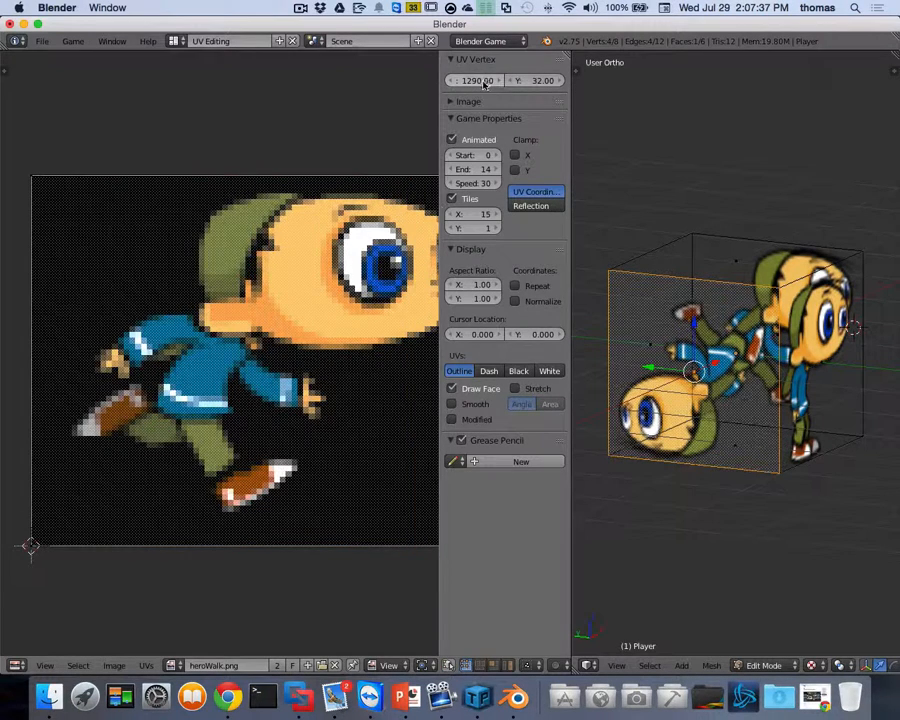
pyautogui.hotkey('ctrl', 'z')
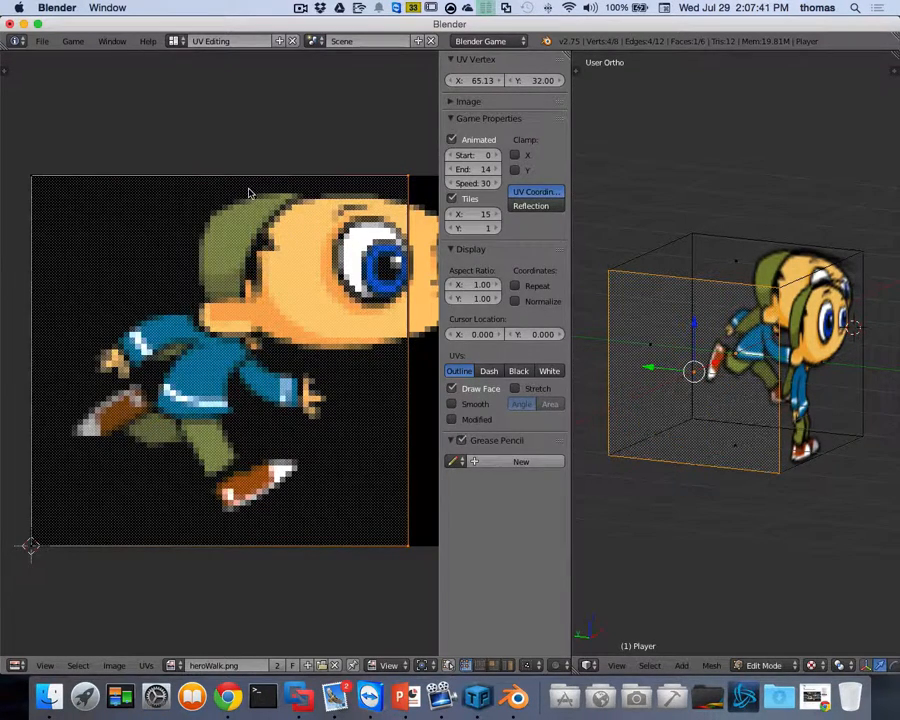
# Rotate all of the face's UV vertices by -90 degrees and realign the outline with the image's left, top and bottom edges.
pyautogui.press('a')
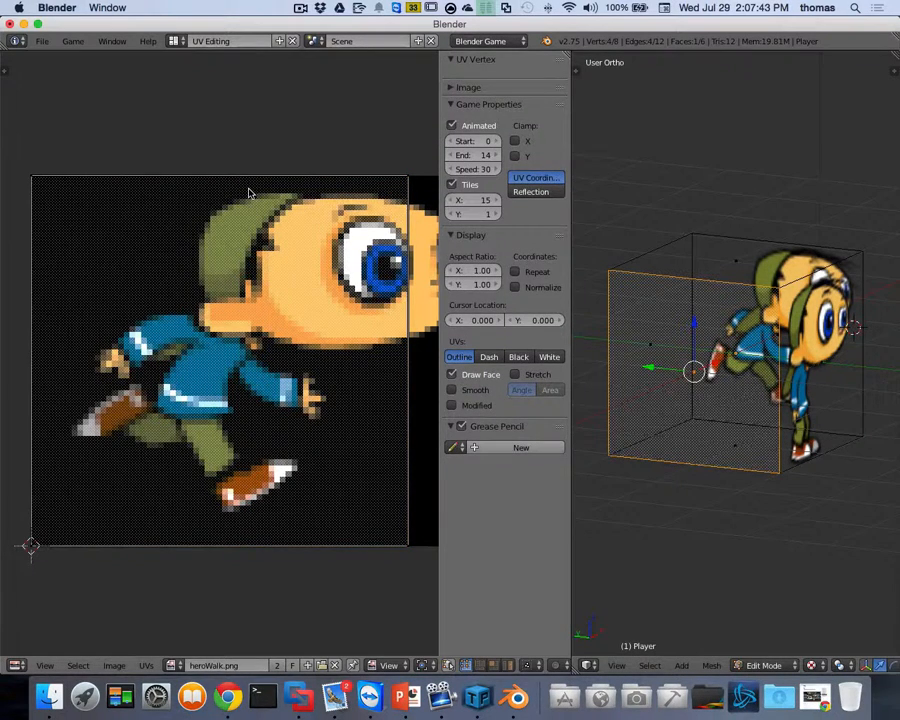
pyautogui.press('a')
pyautogui.press('r')
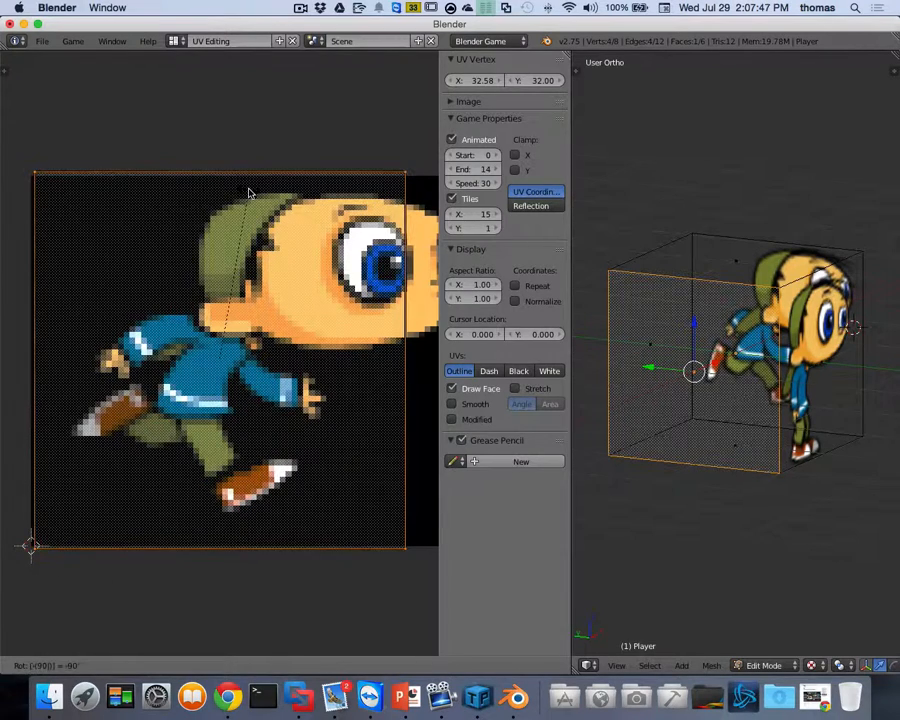
pyautogui.click(250, 193)
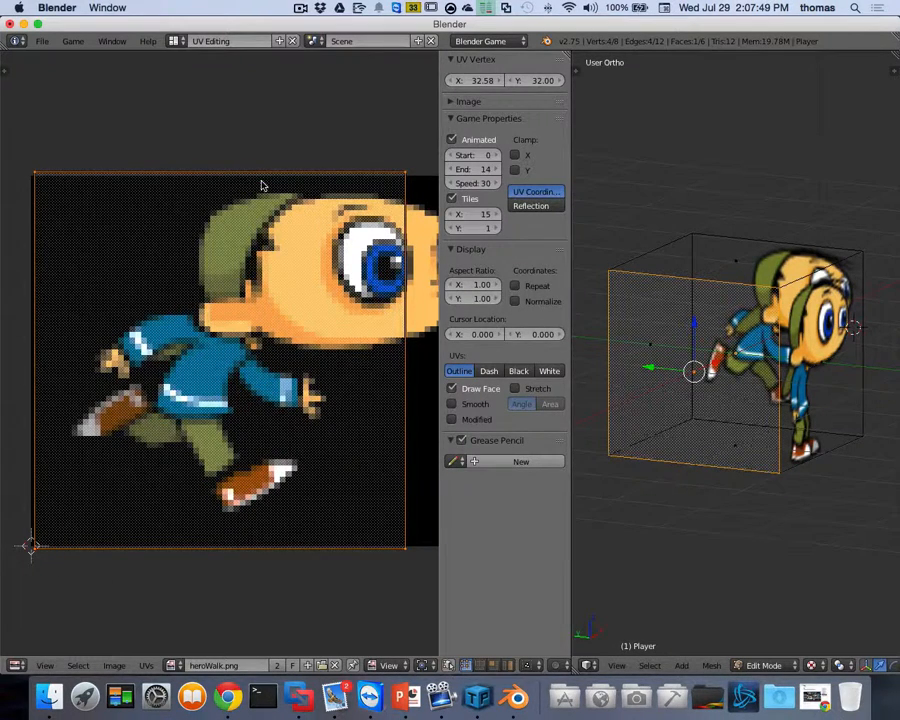
pyautogui.press('a')
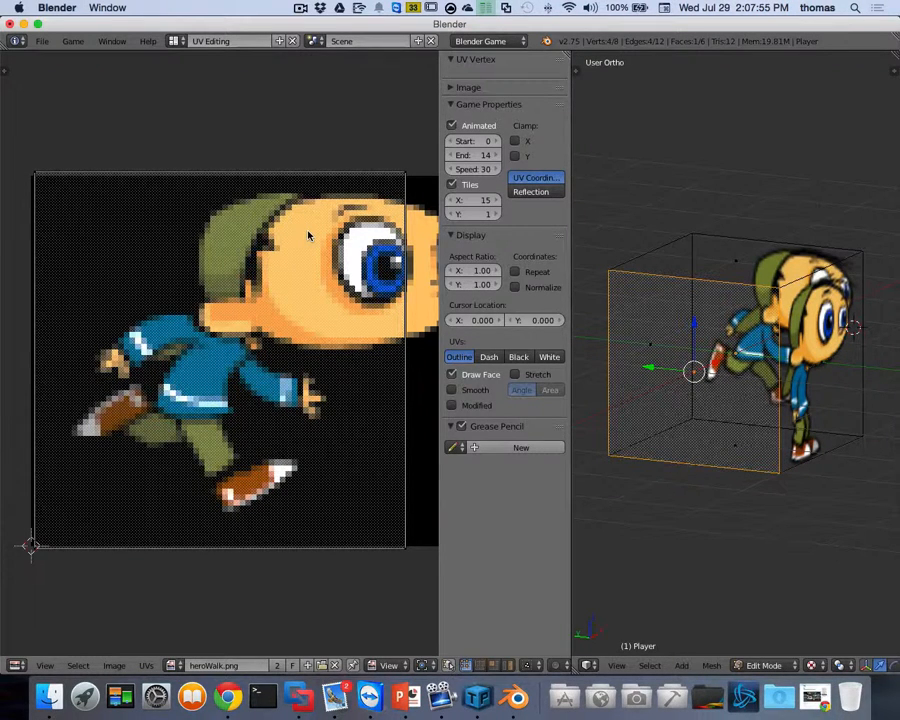
pyautogui.press('a')
pyautogui.hotkey('ctrl', 'z')
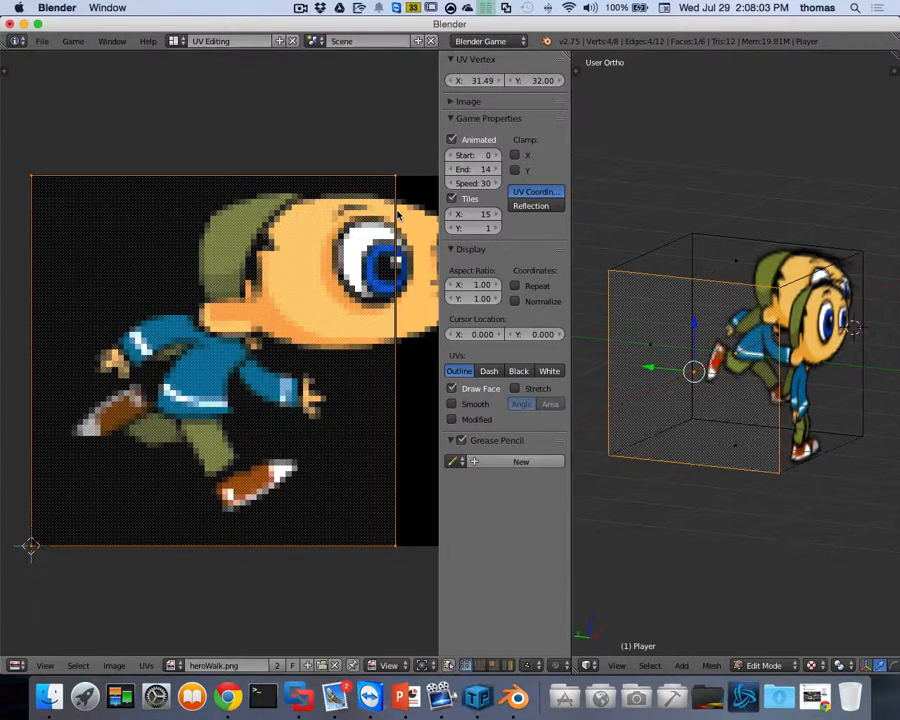
# Set the X coordinate of the realigned outline's right-edge UV vertices to 1290.
pyautogui.press('a')
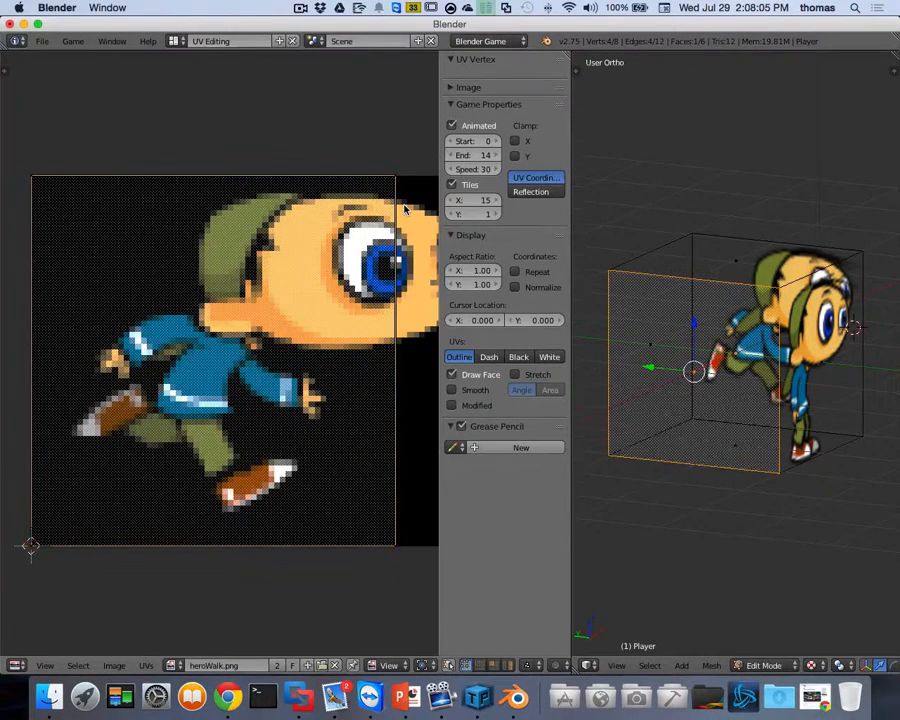
pyautogui.press('b')
pyautogui.moveTo(356, 160); pyautogui.dragTo(386, 630)
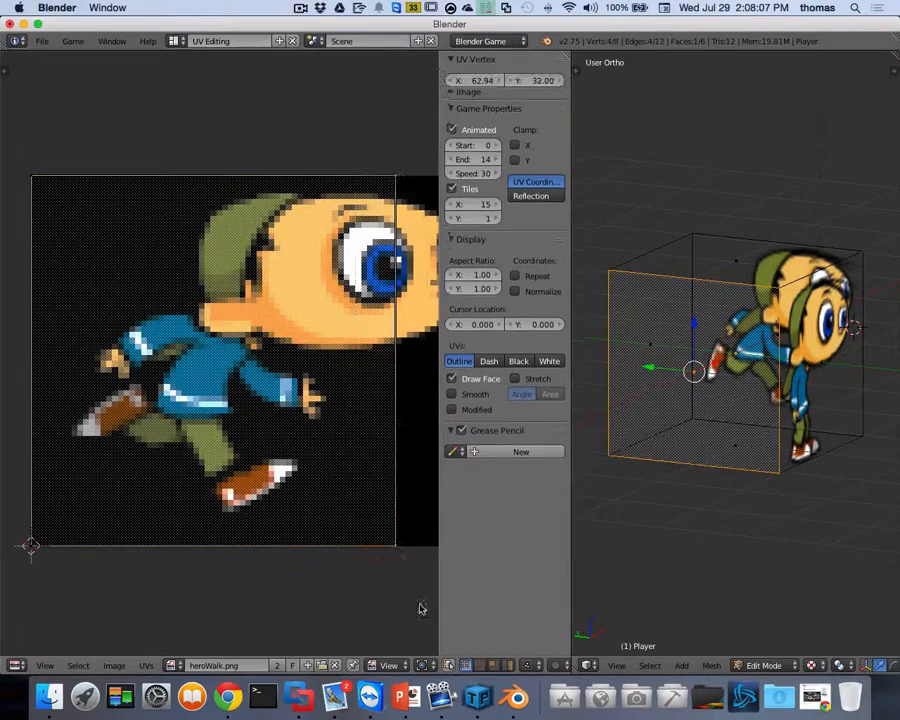
pyautogui.click(481, 80)
pyautogui.write('1')
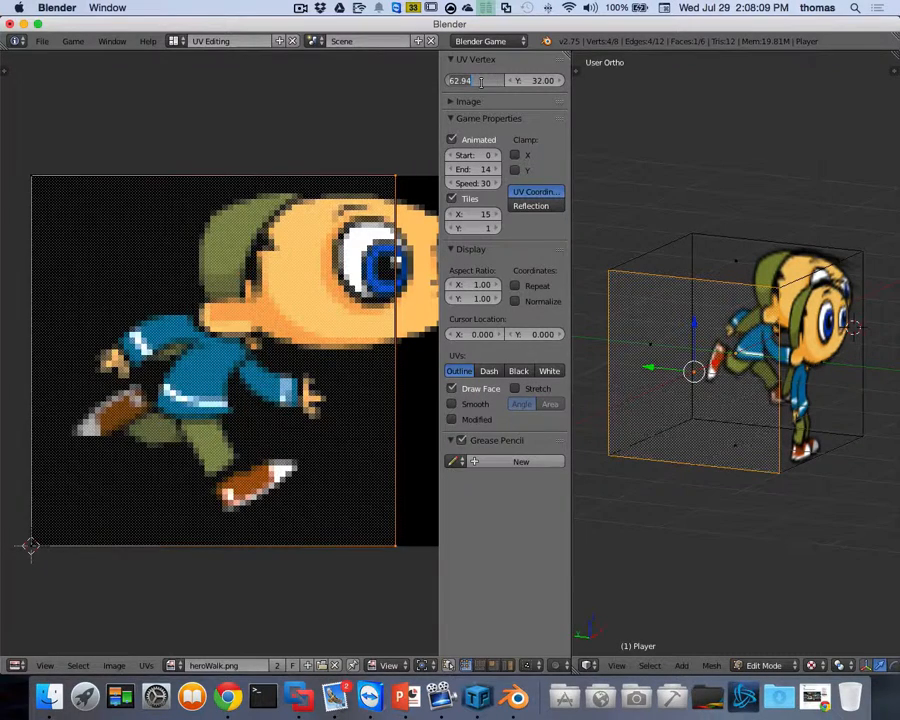
pyautogui.write('290')
pyautogui.press('Return')
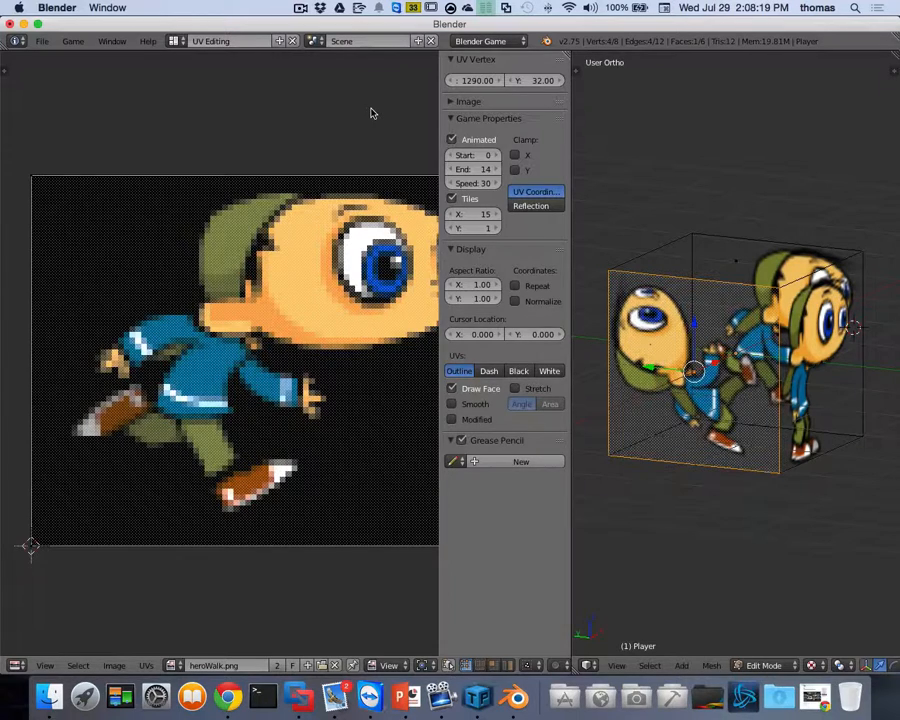
# Undo the last X coordinate change, rotate all of the face's UV vertices another quarter turn, and realign the outline with the image edges.
pyautogui.hotkey('ctrl', 'z')
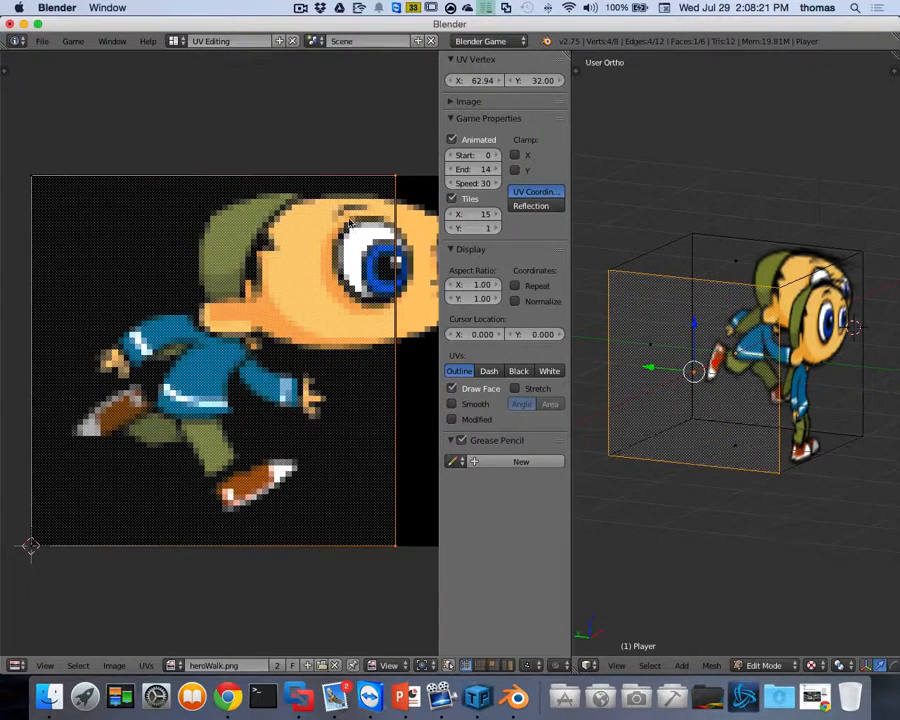
pyautogui.press('a')
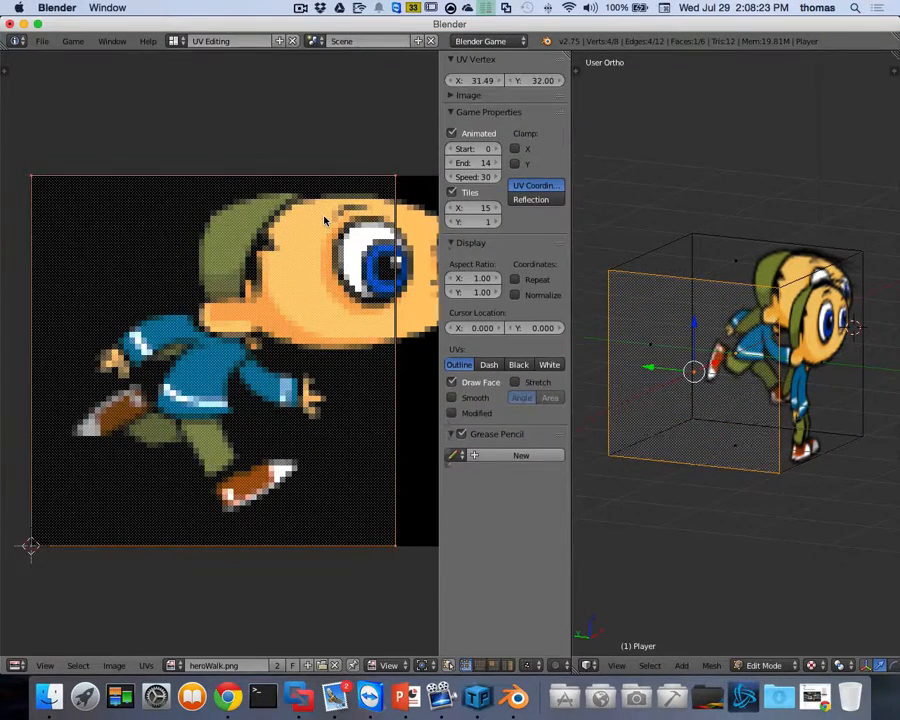
pyautogui.press('r')
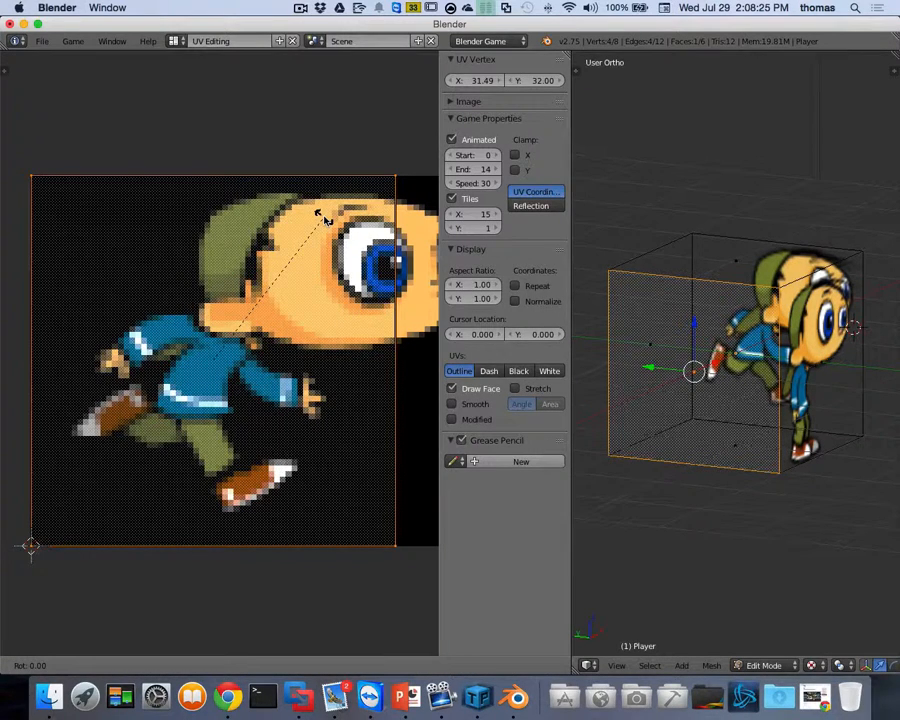
pyautogui.click(324, 220)
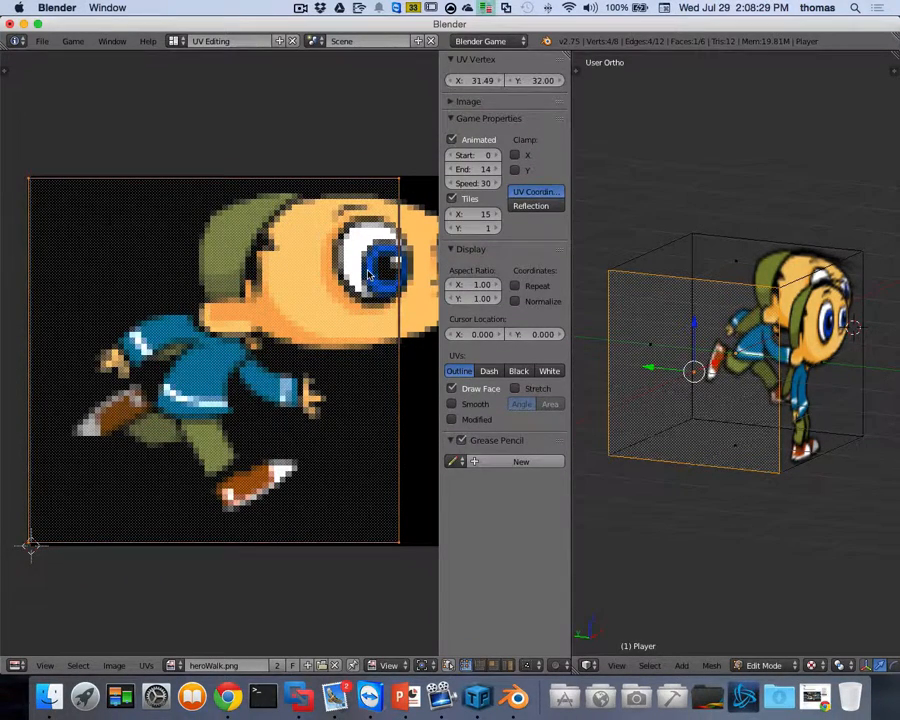
pyautogui.hotkey('ctrl', 'z')
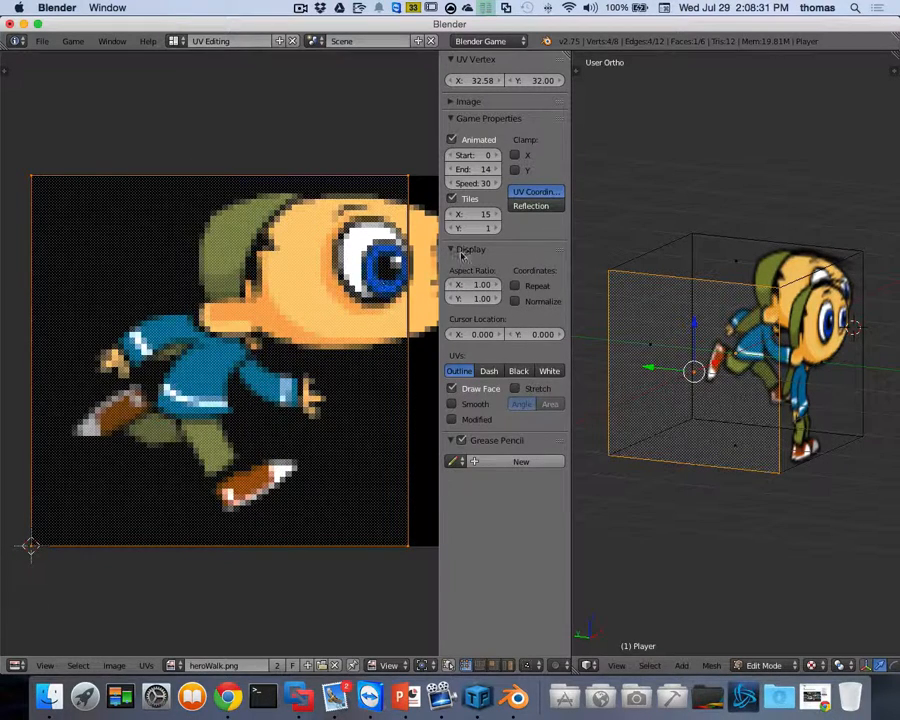
# Select only the right-edge UV vertices of the realigned outline and set their X coordinate to 1290.
pyautogui.press('a')
pyautogui.press('b')
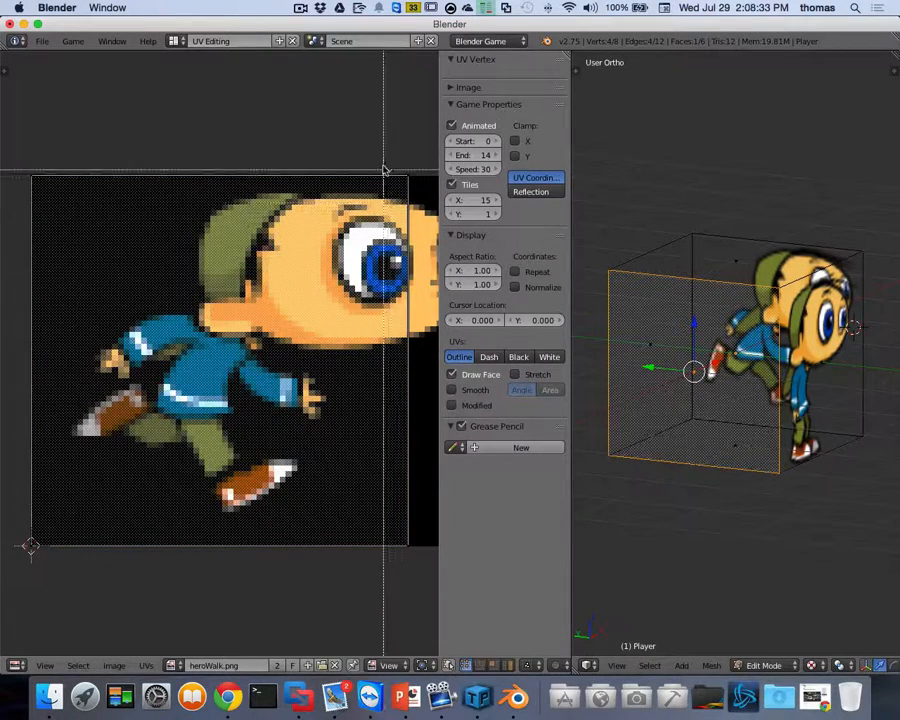
pyautogui.moveTo(380, 140); pyautogui.dragTo(430, 578)
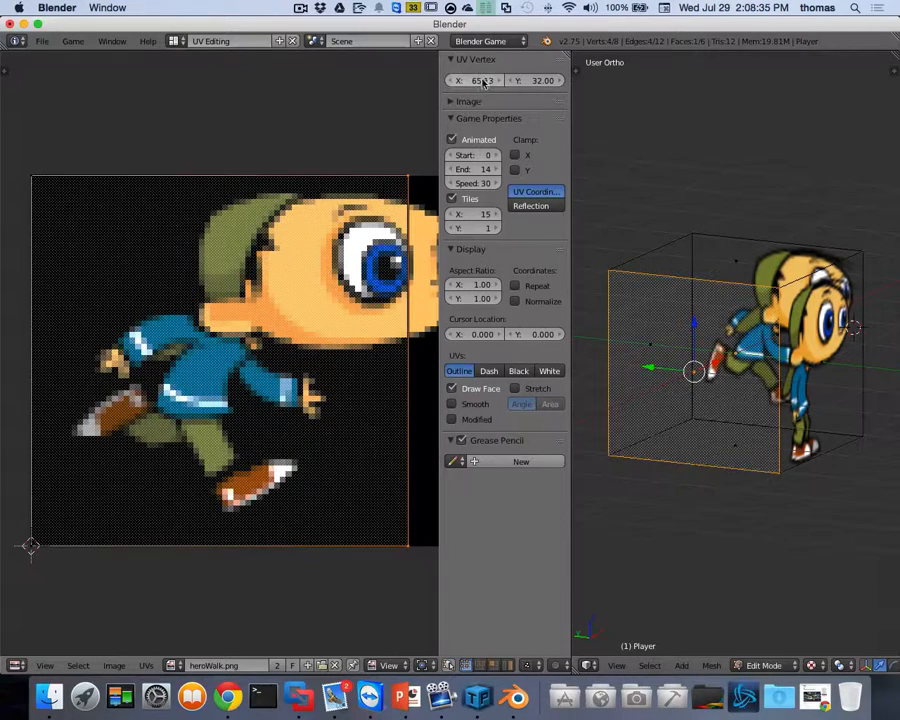
pyautogui.click(479, 80)
pyautogui.write('1280')
pyautogui.press('Return')
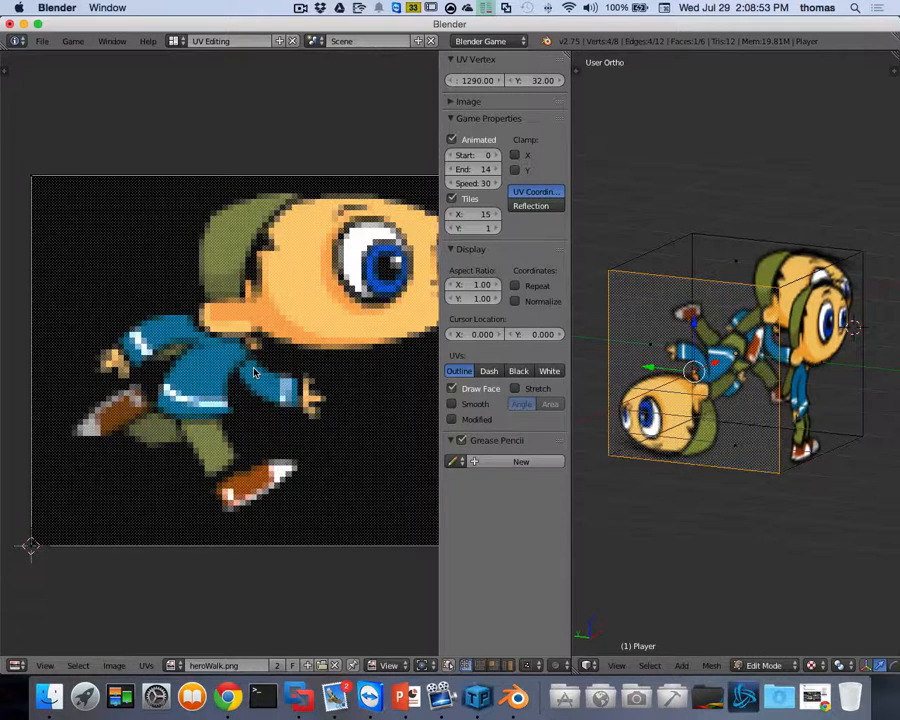
pyautogui.press('r')
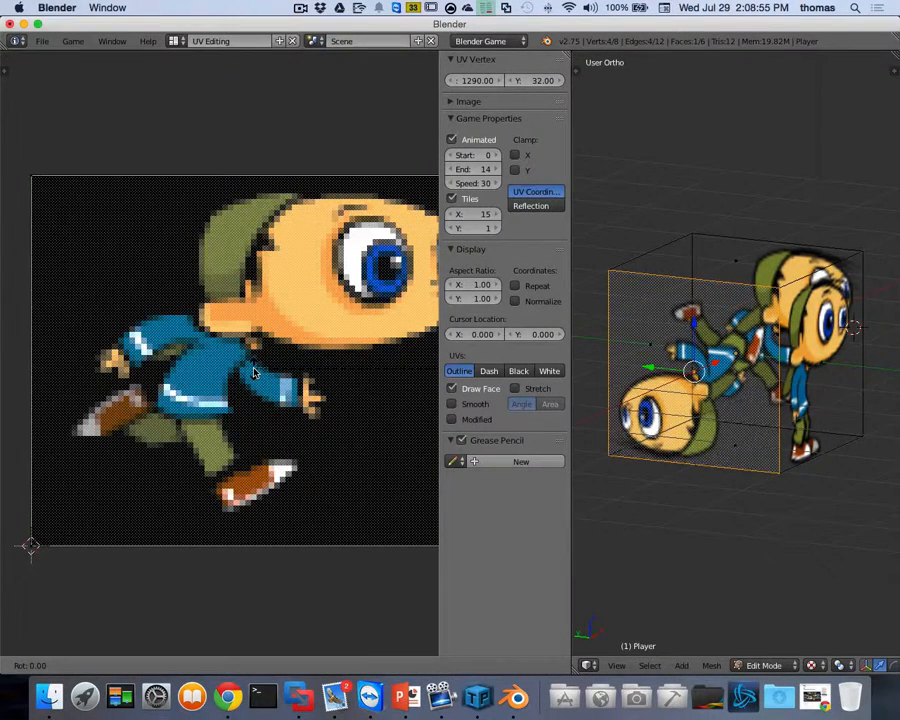
pyautogui.write('180')
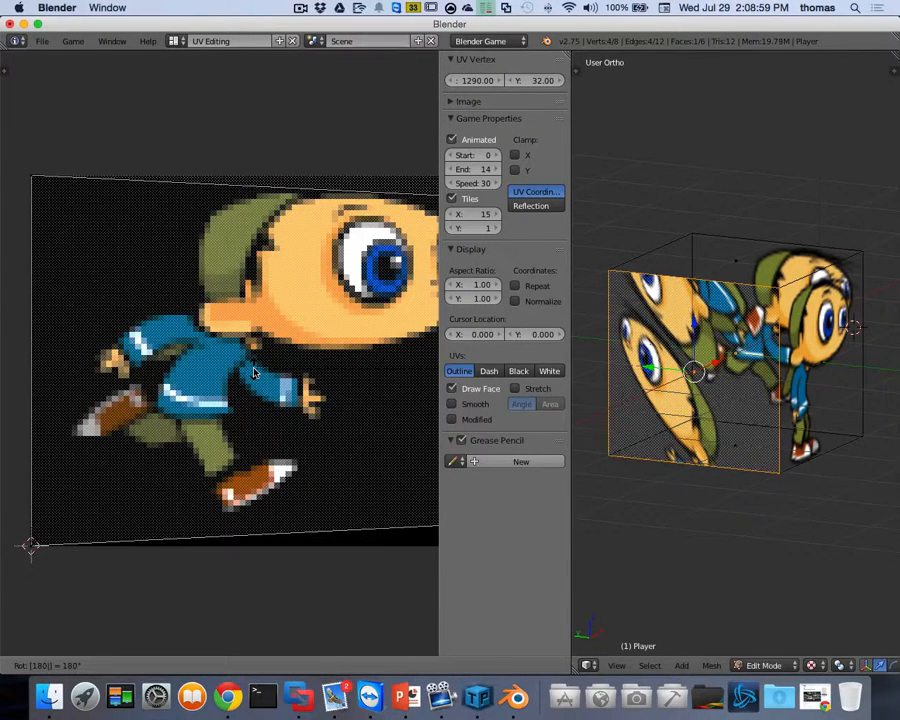
pyautogui.press('Return')
# Select all of the face's UV vertices and rotate them by 180 degrees.
pyautogui.press('a')
pyautogui.press('a')
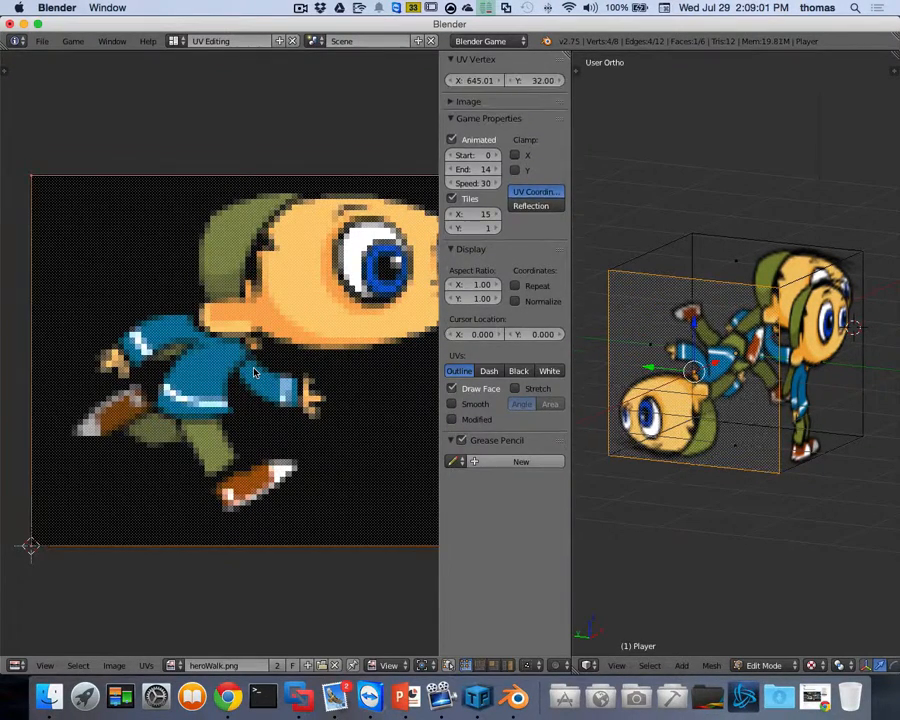
pyautogui.write('r180')
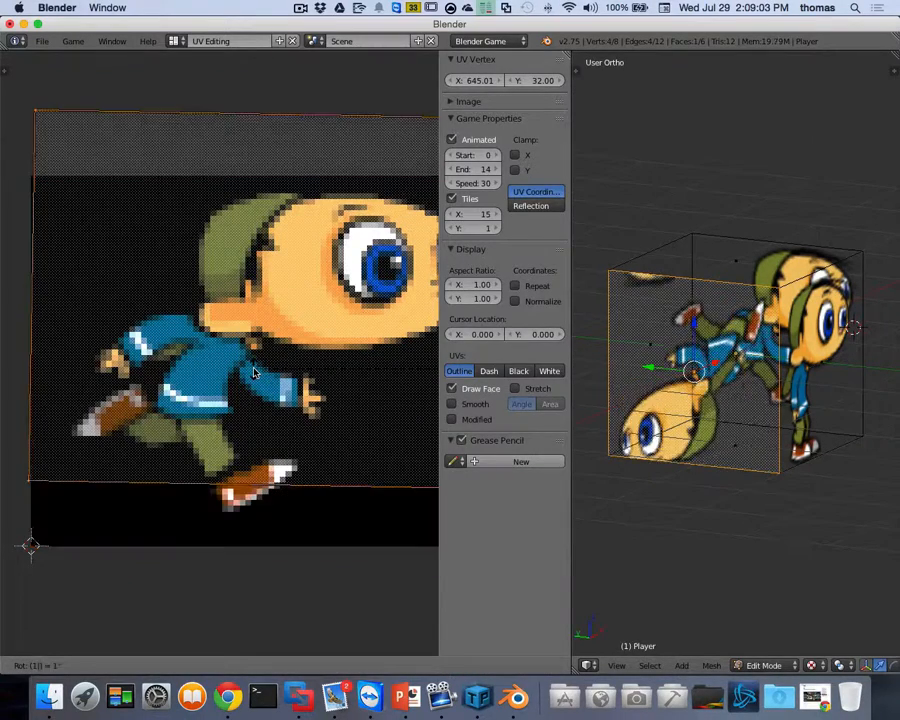
pyautogui.press('Return')
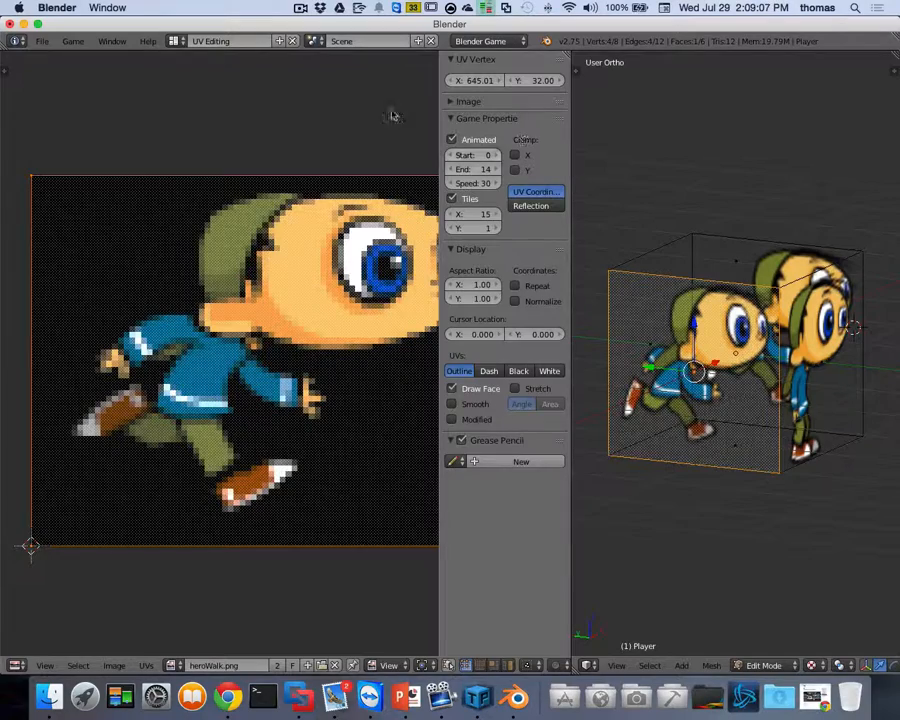
# Examine the frames of the heroWalk sprite sheet against the extent of the face's UV outline.
pyautogui.scroll(-7, 337, 241)
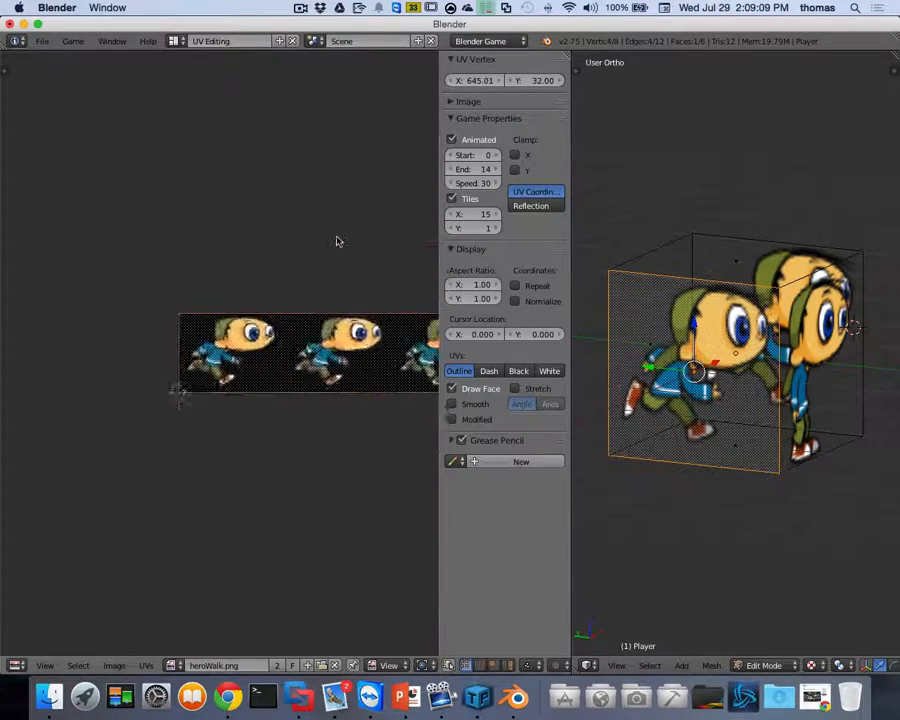
pyautogui.scroll(-2, 340, 242)
pyautogui.hscroll(5, 362, 244)
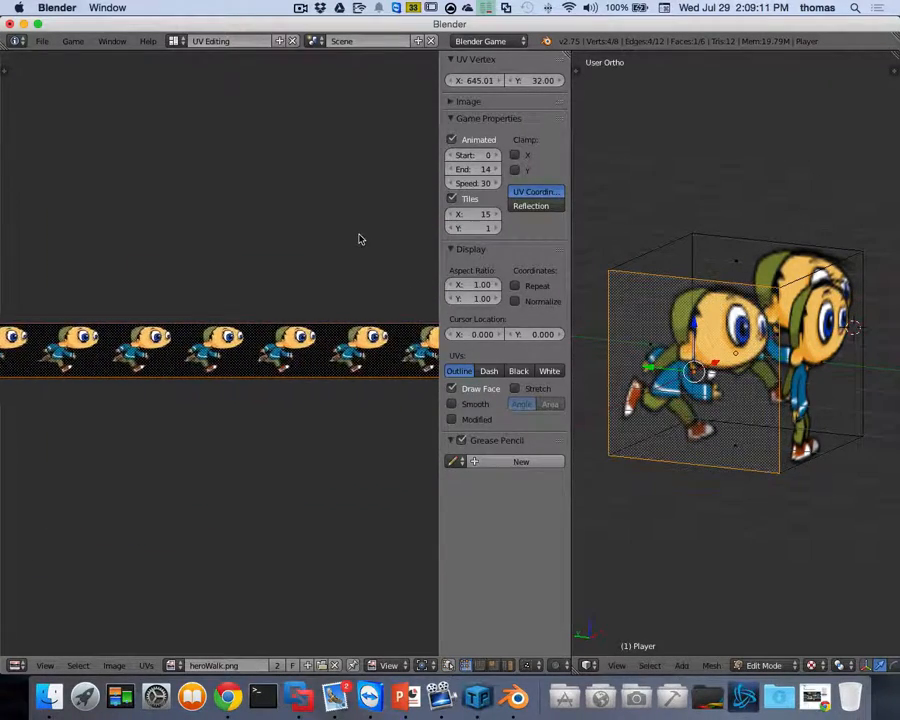
pyautogui.hscroll(6, 361, 238)
pyautogui.hscroll(-5, 361, 237)
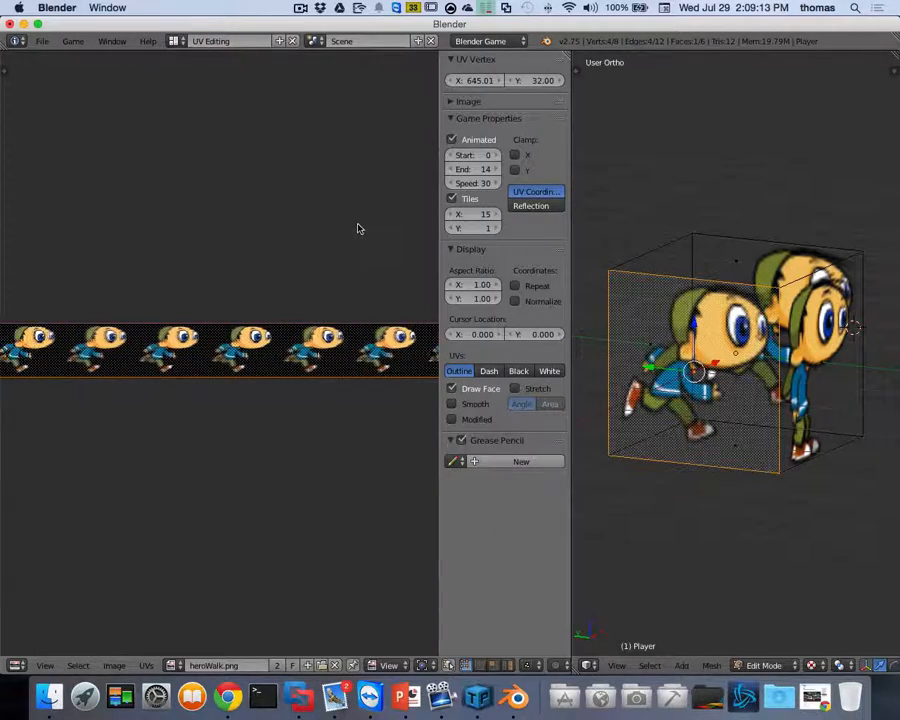
pyautogui.scroll(5, 356, 229)
pyautogui.hscroll(-1, 353, 230)
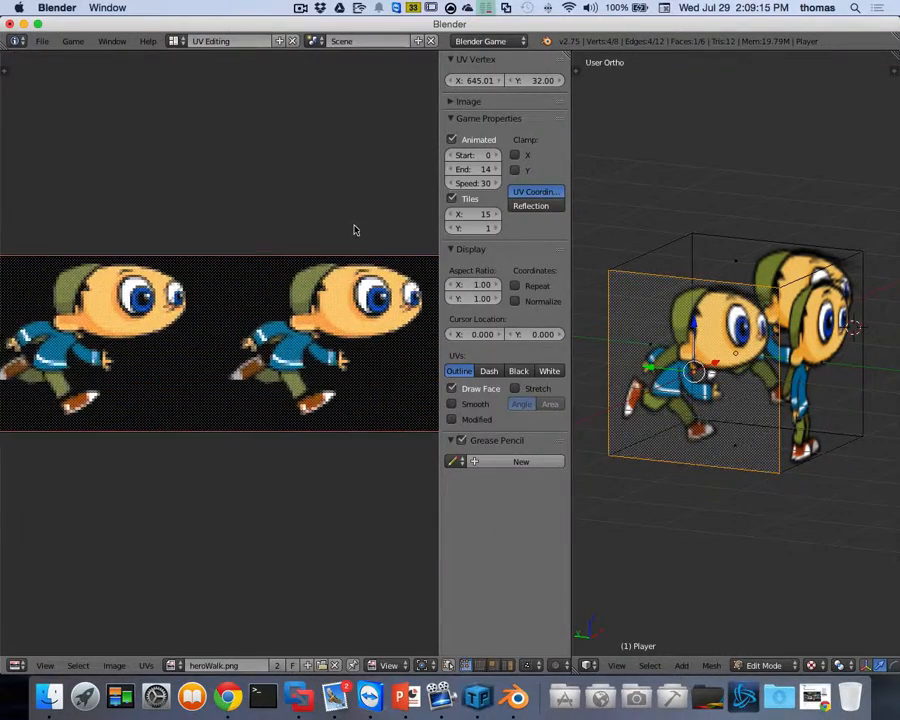
pyautogui.hscroll(-5, 355, 230)
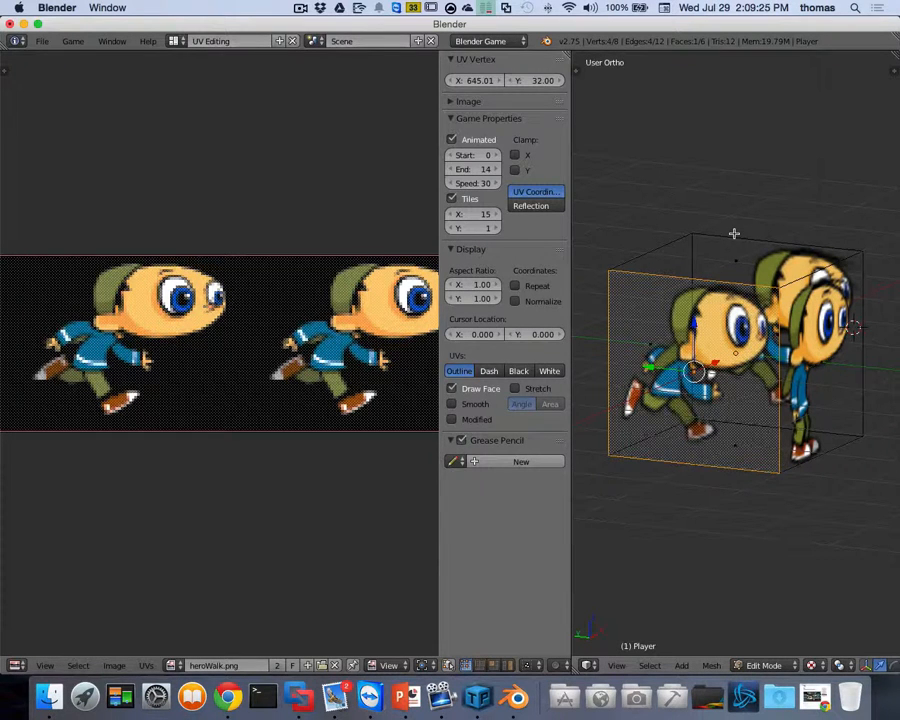
# Leave Edit Mode and run the game twice to check the cube's animated faces, the second time from another side.
pyautogui.press('Tab')
pyautogui.press('p')
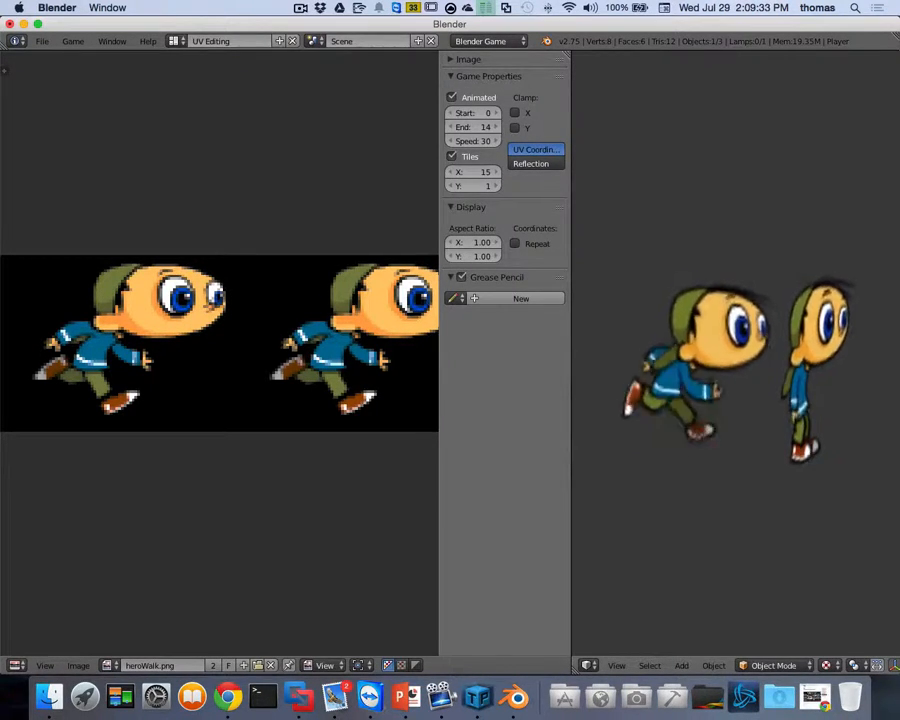
pyautogui.press('Escape')
pyautogui.hscroll(10, 729, 253)
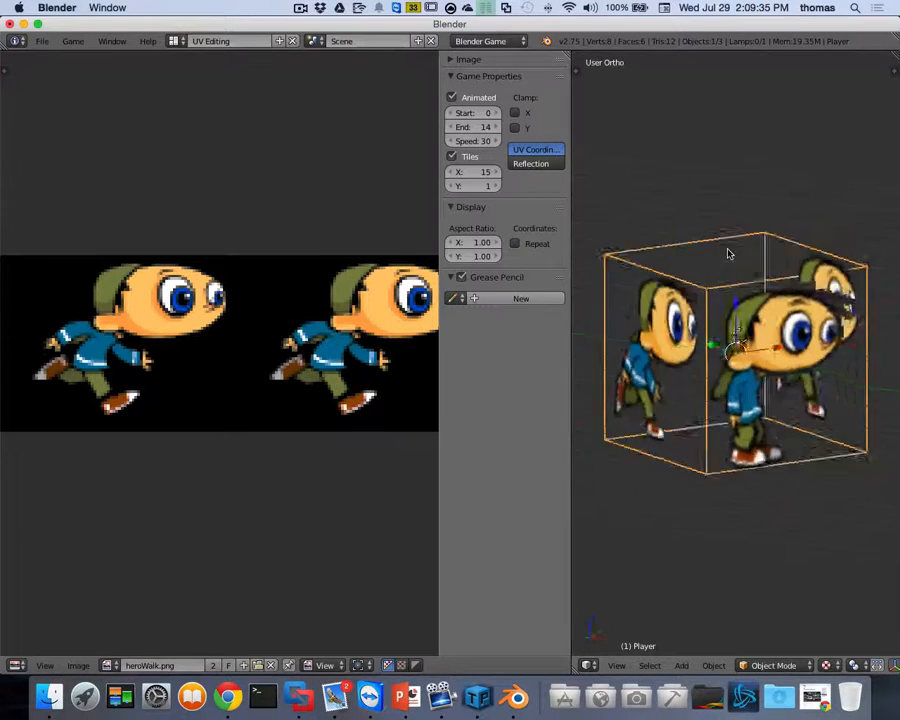
pyautogui.hscroll(3, 729, 253)
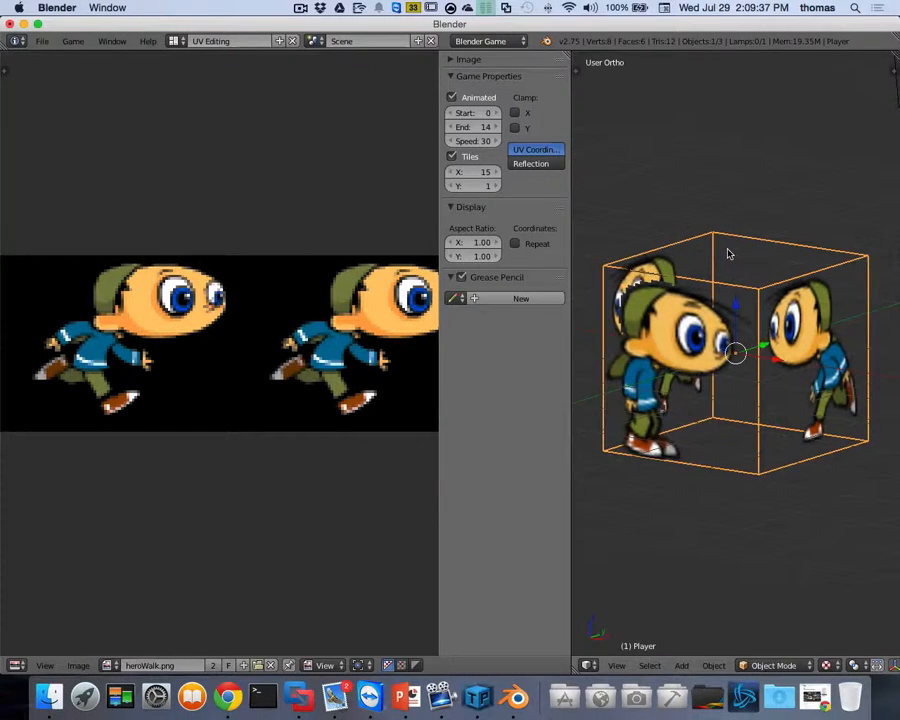
pyautogui.press('p')
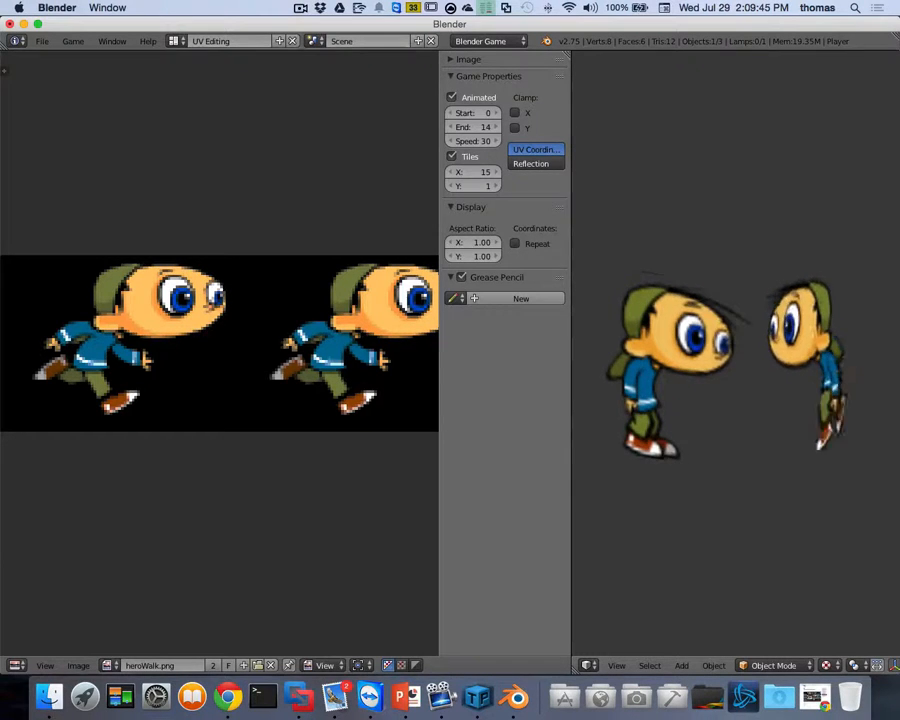
pyautogui.press('Escape')
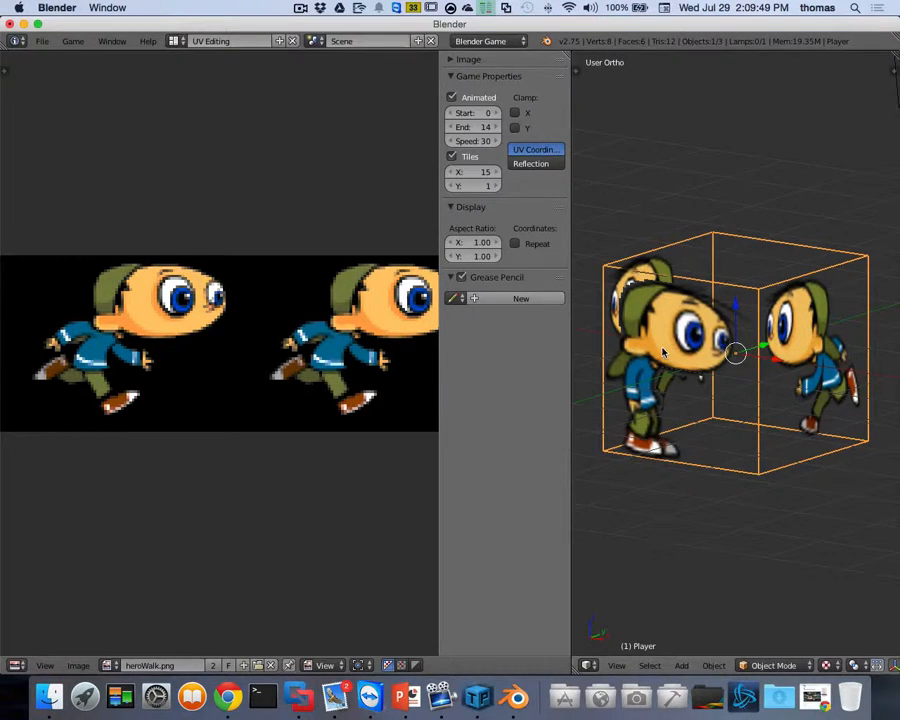
# Select the Player cube's heroIdle face in Edit Mode and set its animation speed to 30.
pyautogui.press('a')
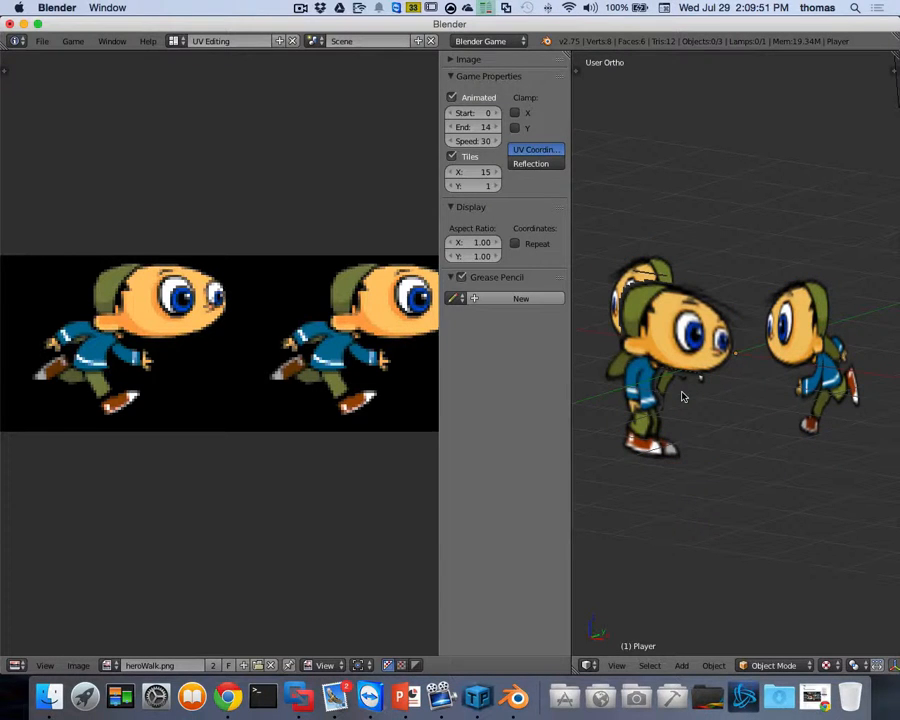
pyautogui.press('a')
pyautogui.press('Tab')
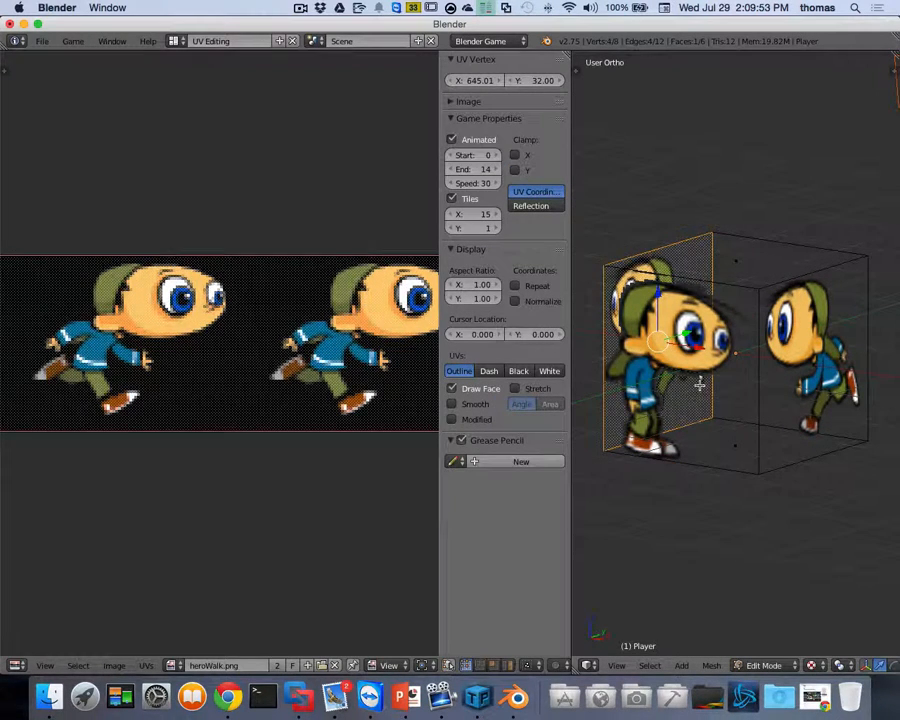
pyautogui.rightClick(698, 383)
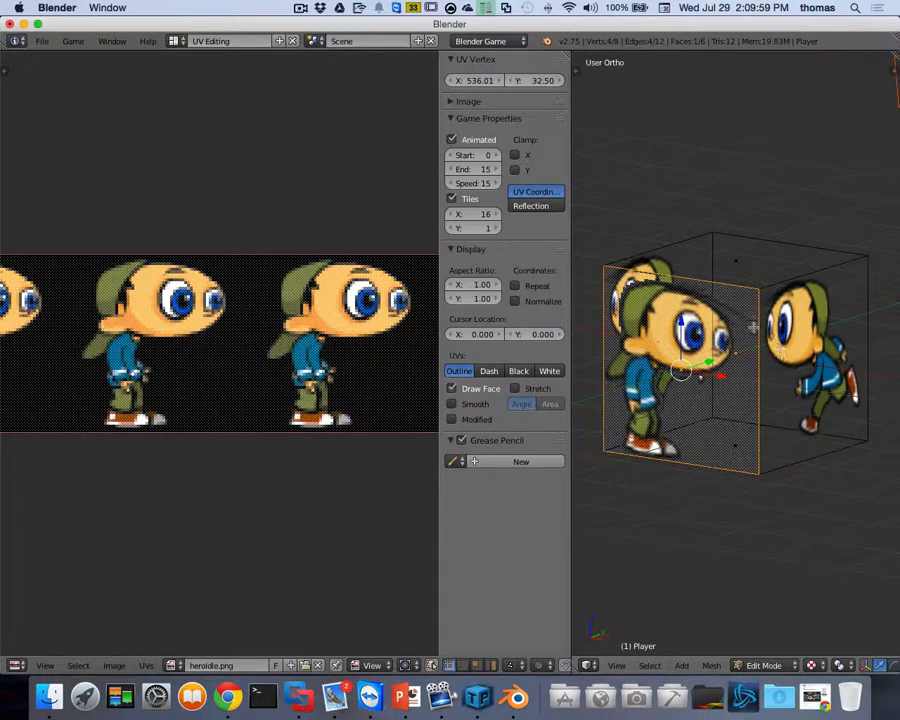
pyautogui.click(484, 183)
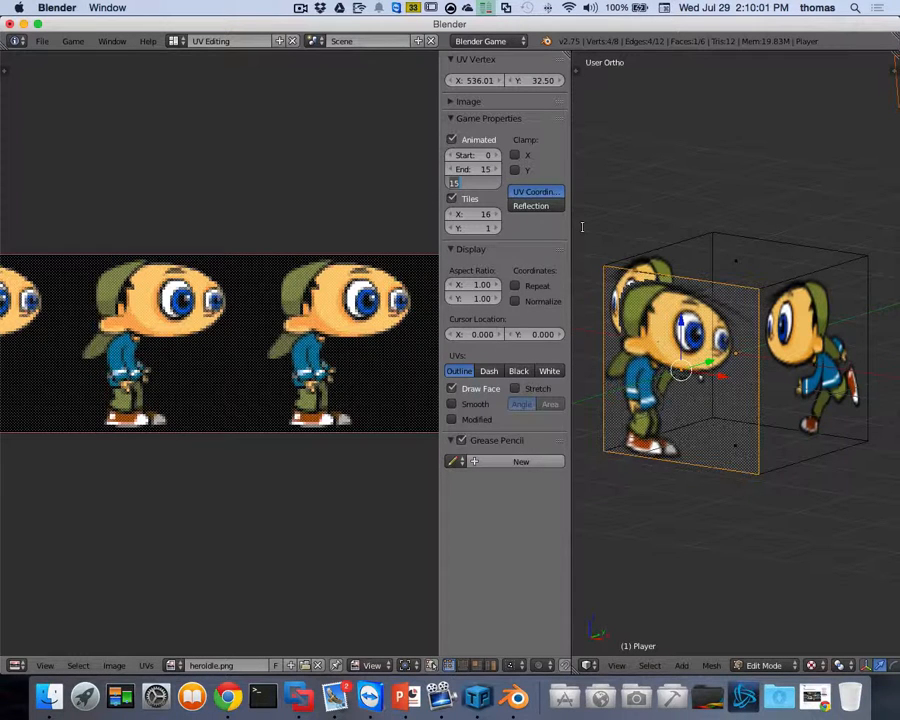
pyautogui.write('30')
pyautogui.press('Return')
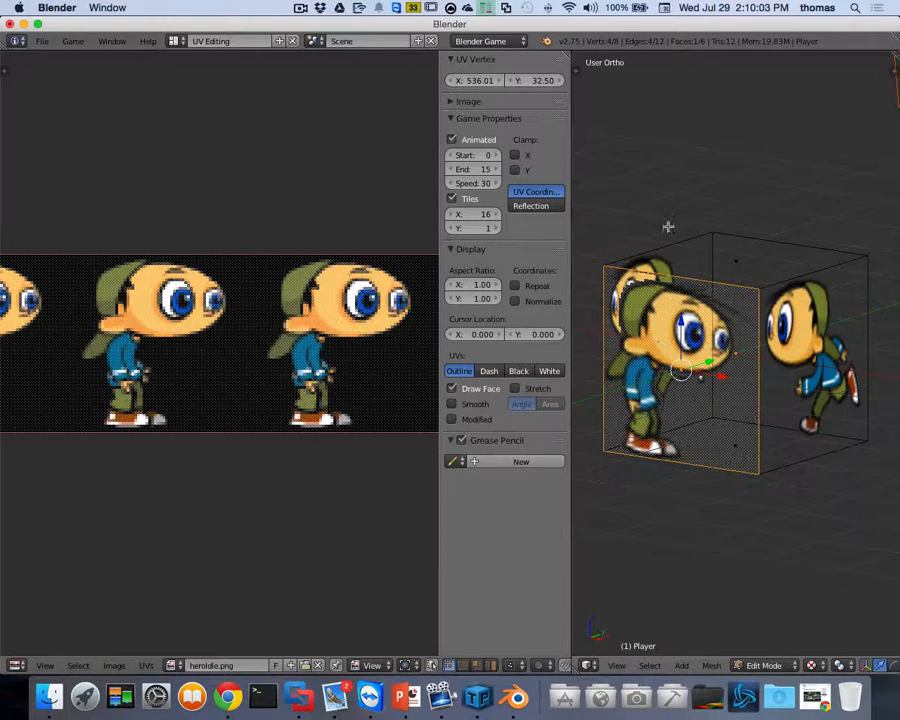
# Return to Object Mode and run the game to check the idle animation's speed, then stop it.
pyautogui.press('Tab')
pyautogui.press('p')
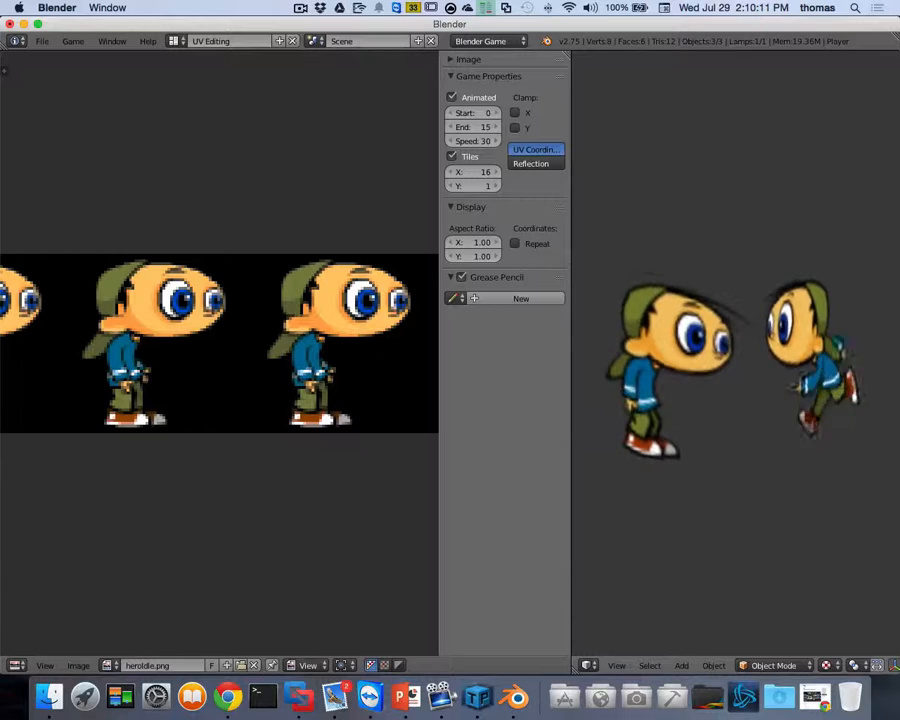
pyautogui.press('Escape')
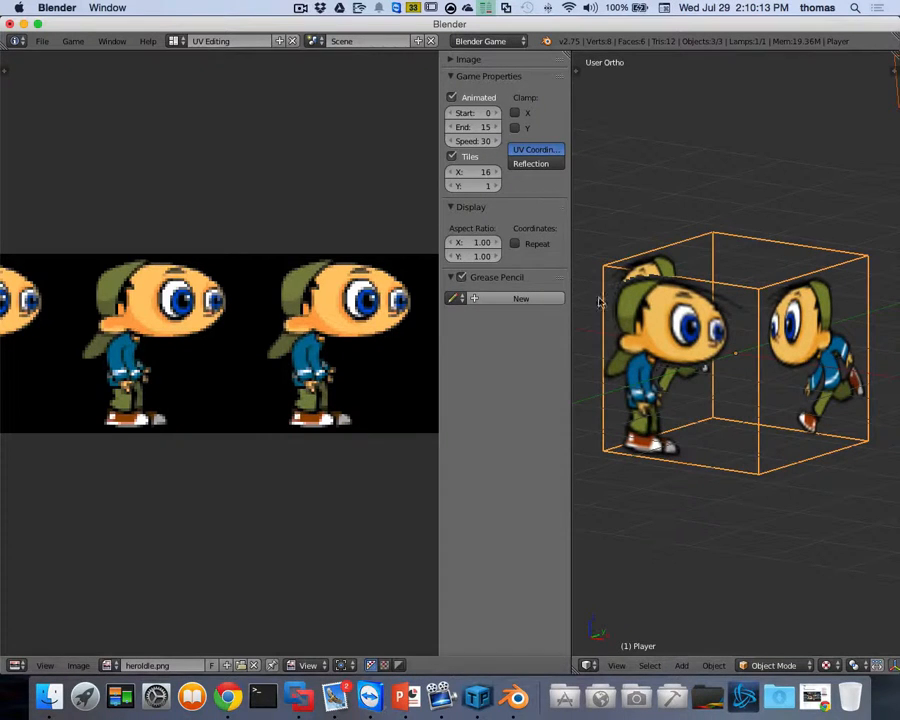
# Set the heroIdle face's animation speed to 10 in Edit Mode and run the game again from Object Mode.
pyautogui.press('Tab')
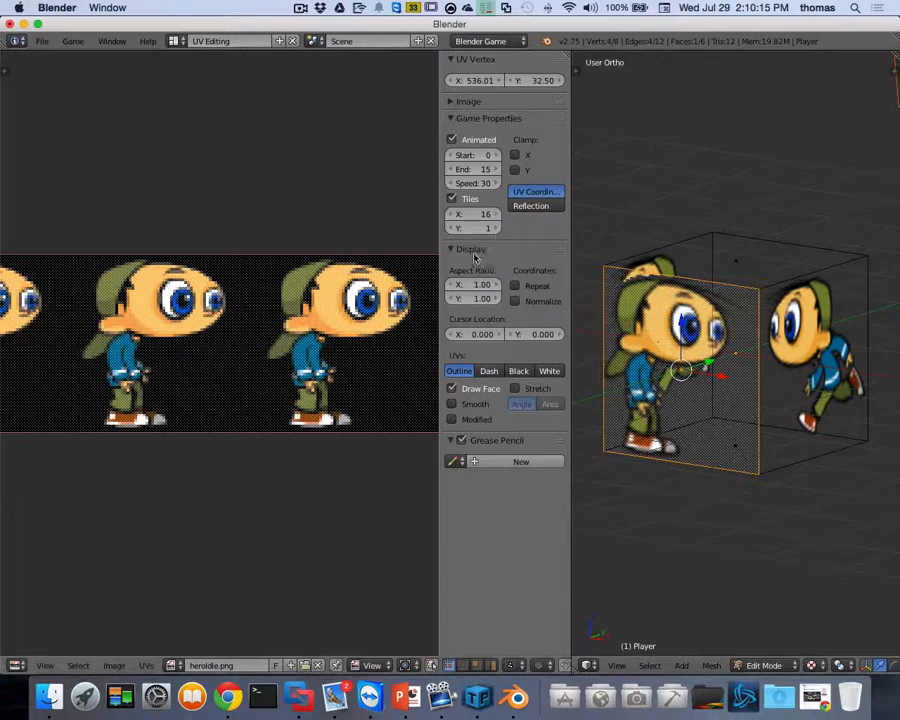
pyautogui.click(494, 184)
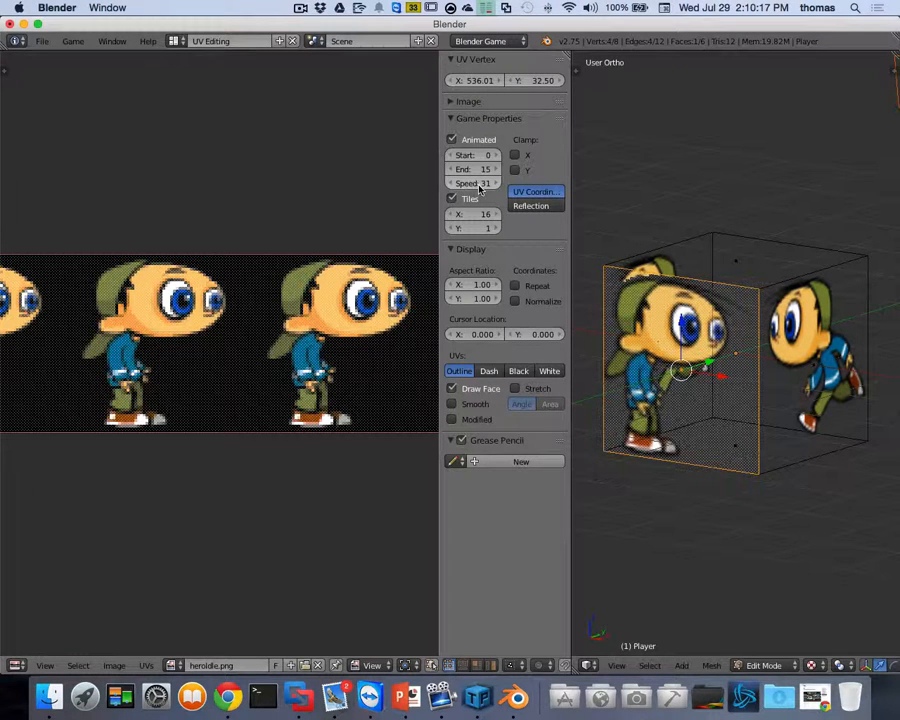
pyautogui.click(480, 186)
pyautogui.write('10')
pyautogui.press('Return')
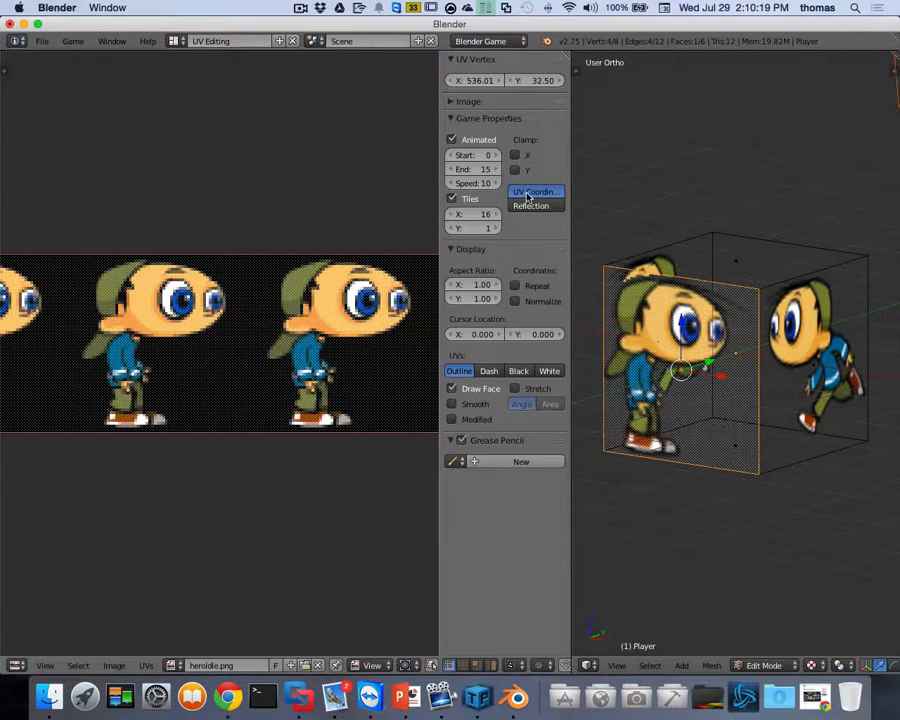
pyautogui.press('Tab')
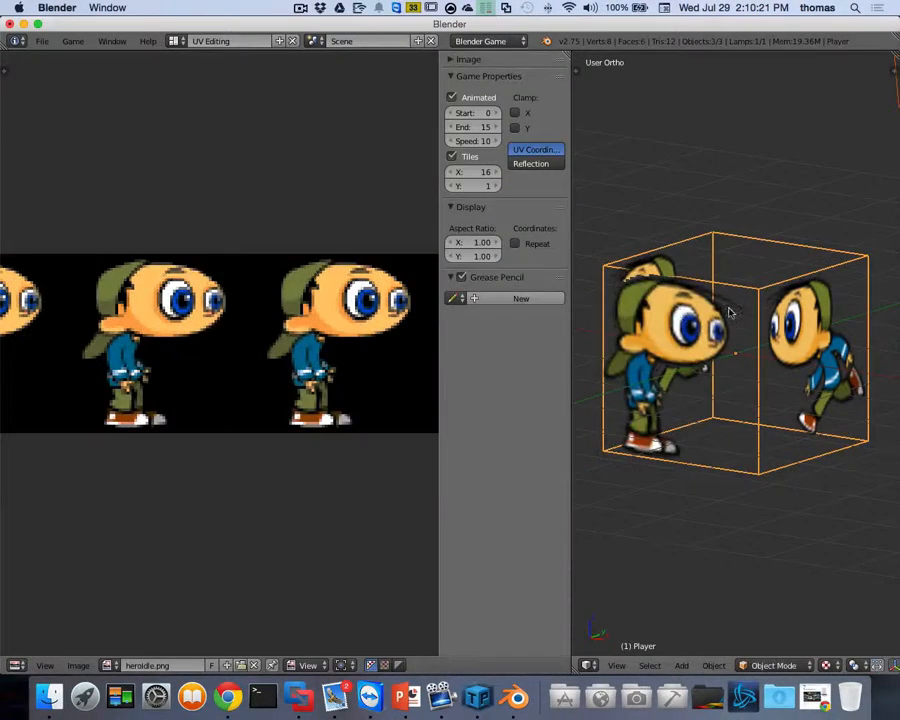
pyautogui.press('p')
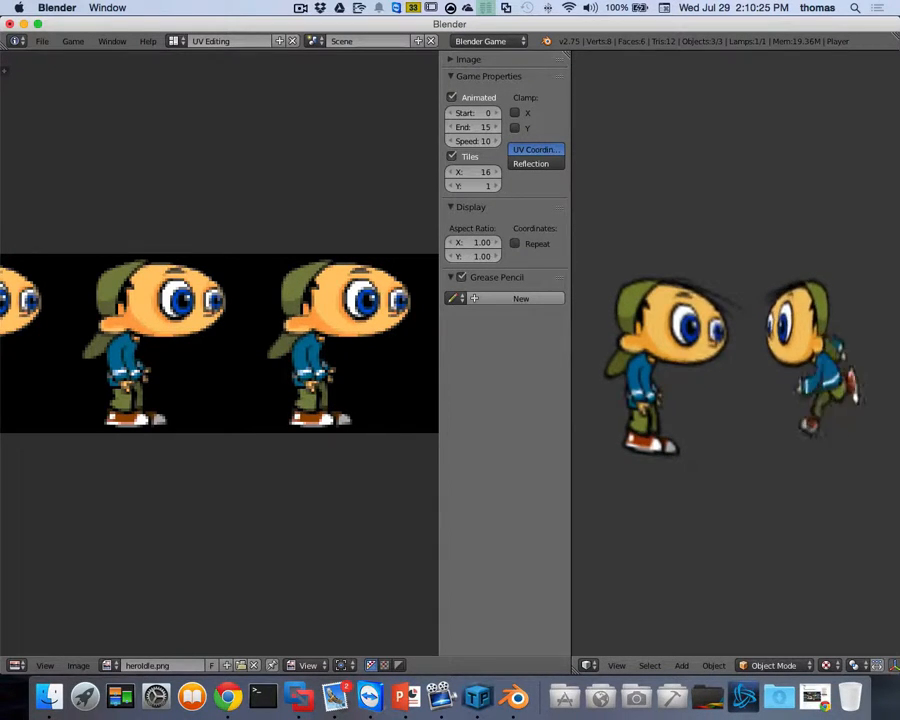
# Stop the game preview and set heroIdle.png's animation speed to 14, followed by a correction to 18.
pyautogui.press('Escape')
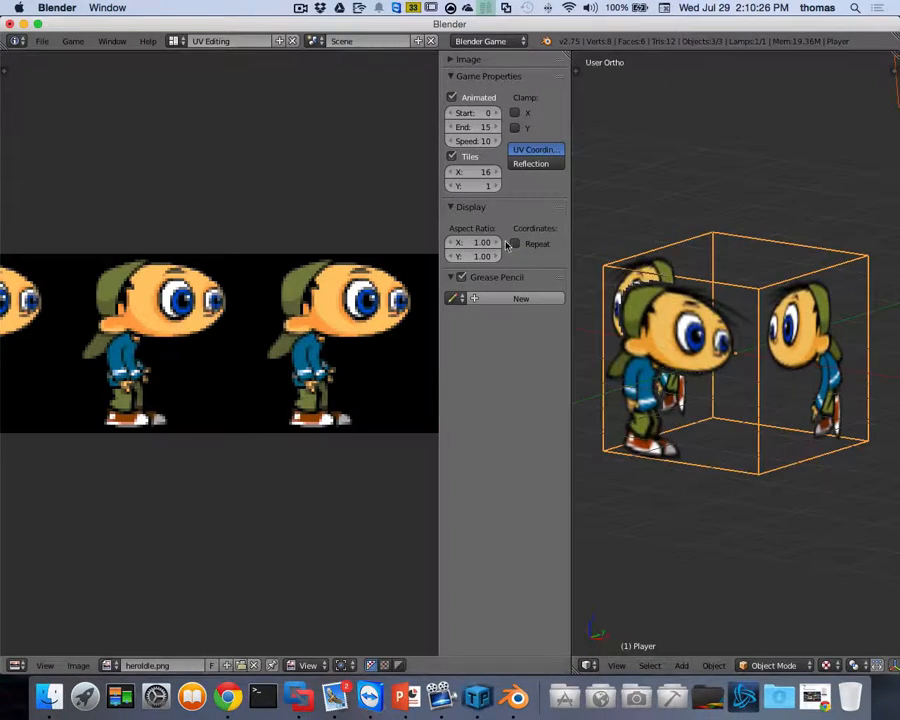
pyautogui.click(480, 141)
pyautogui.write('10')
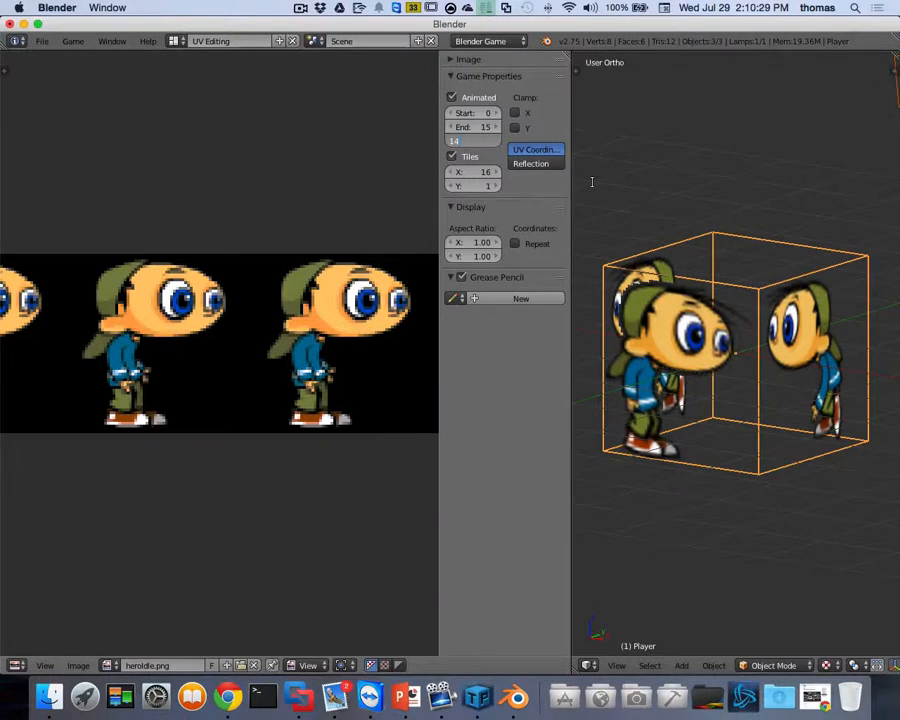
pyautogui.press('Return')
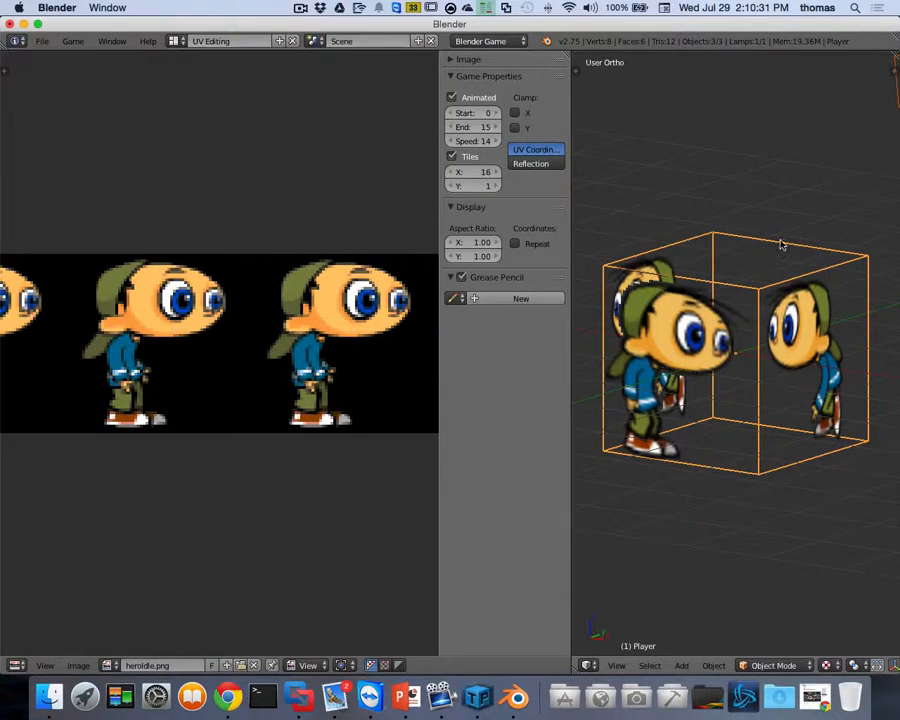
pyautogui.click(480, 141)
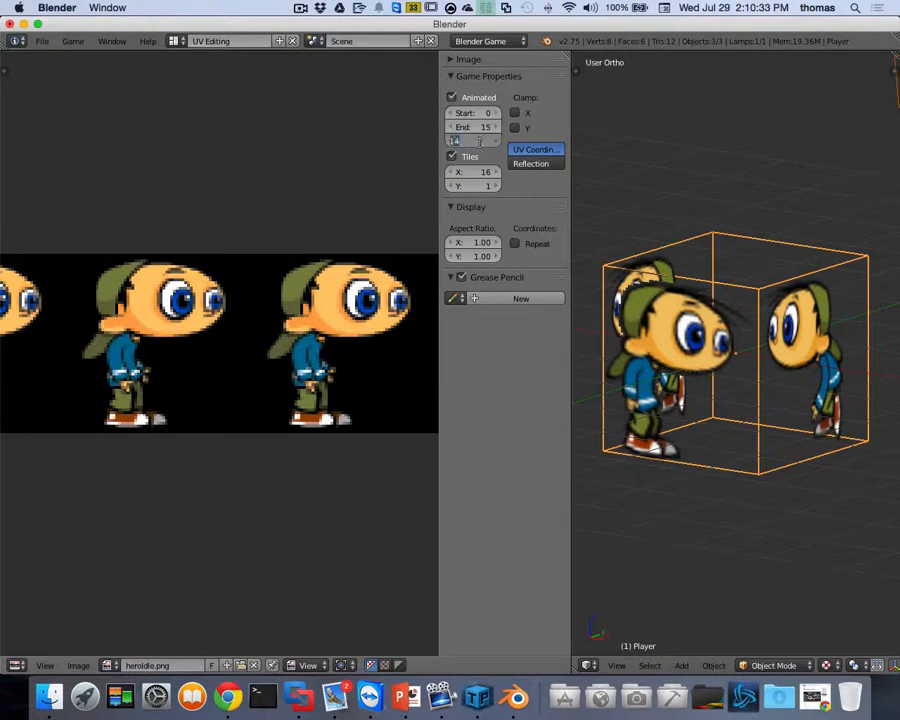
pyautogui.write('18')
pyautogui.press('Return')
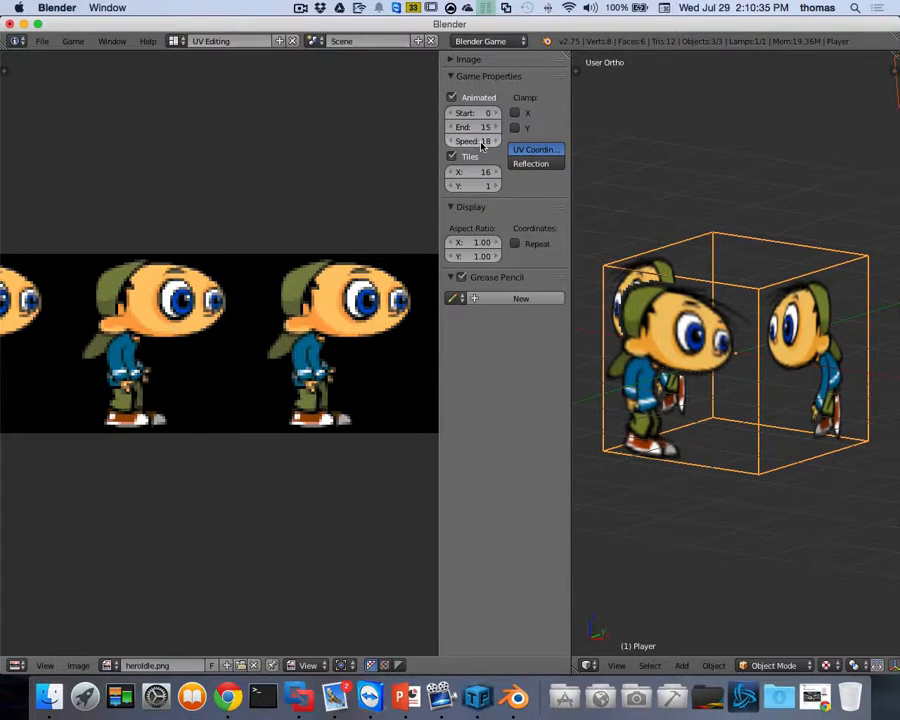
# Run the game to check the idle animation's speed, stop it and examine the Player cube's textured faces from several sides.
pyautogui.press('p')
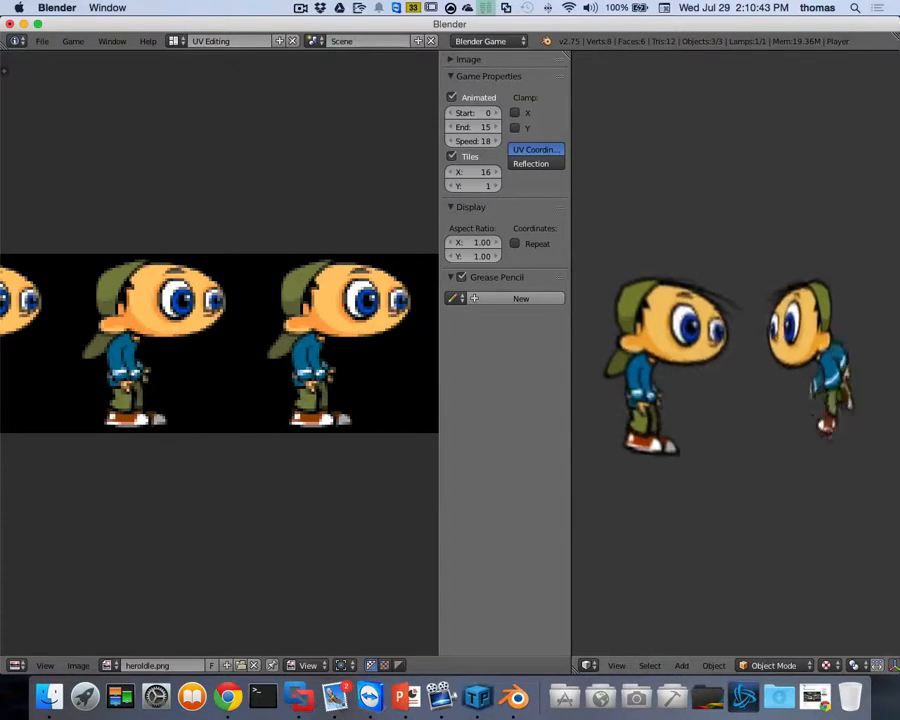
pyautogui.press('Escape')
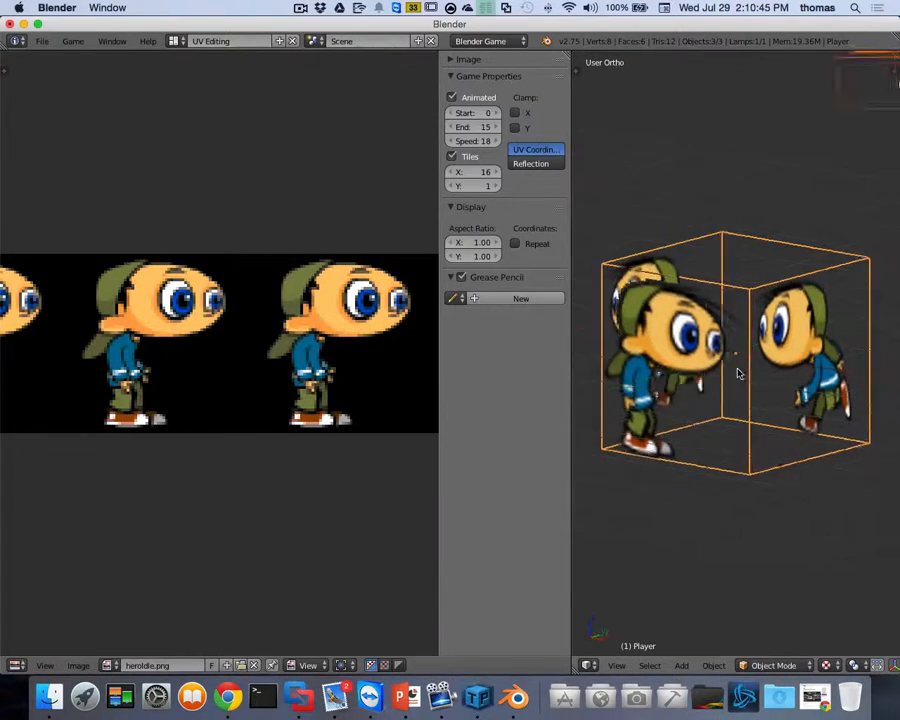
pyautogui.hscroll(-10, 743, 373)
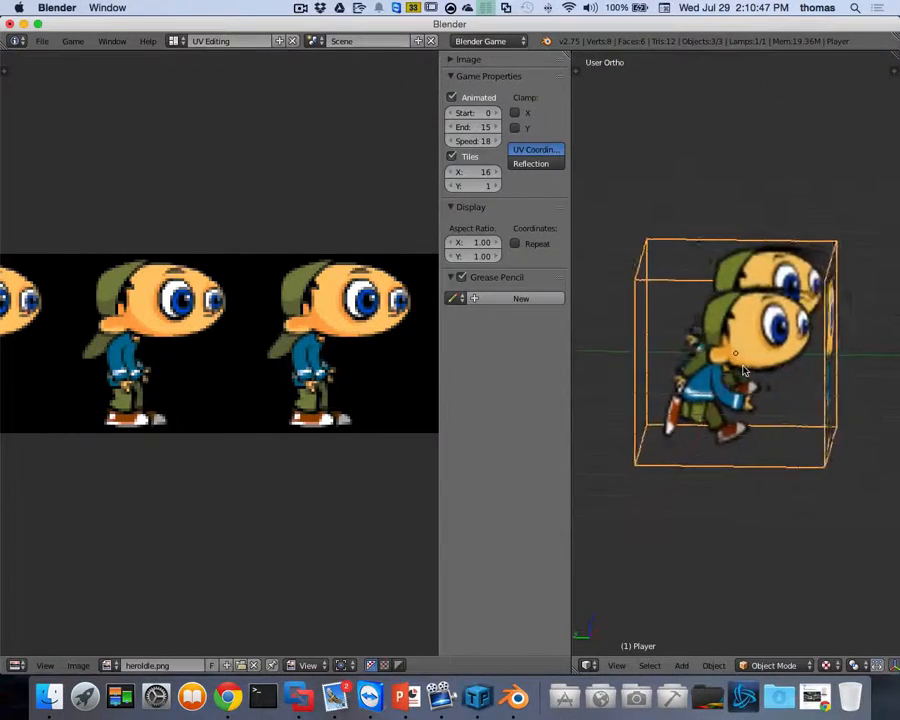
pyautogui.hscroll(-6, 743, 370)
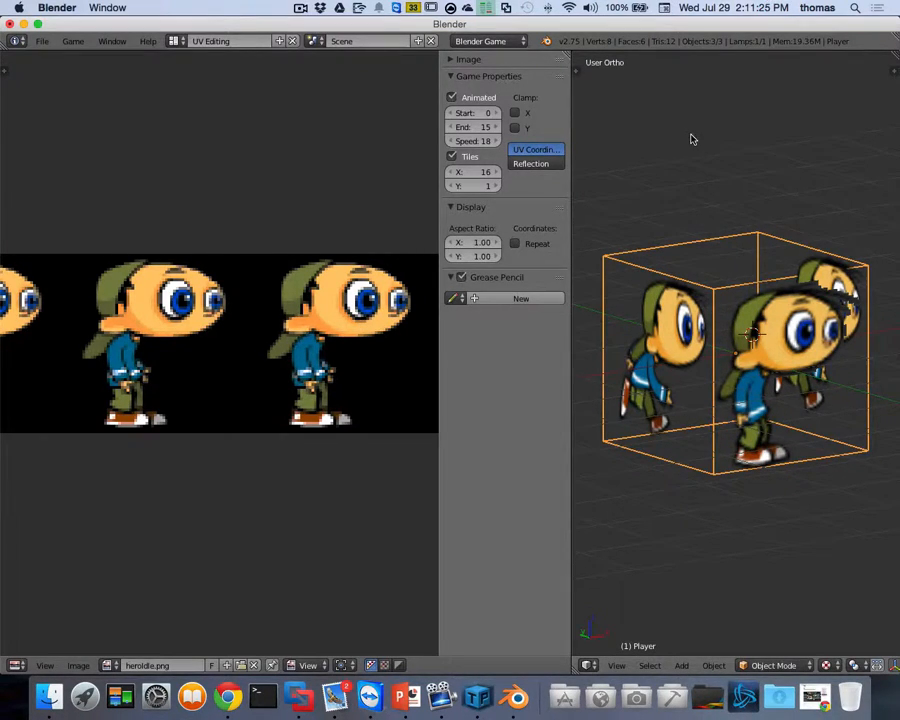
pyautogui.hscroll(-2, 752, 291)
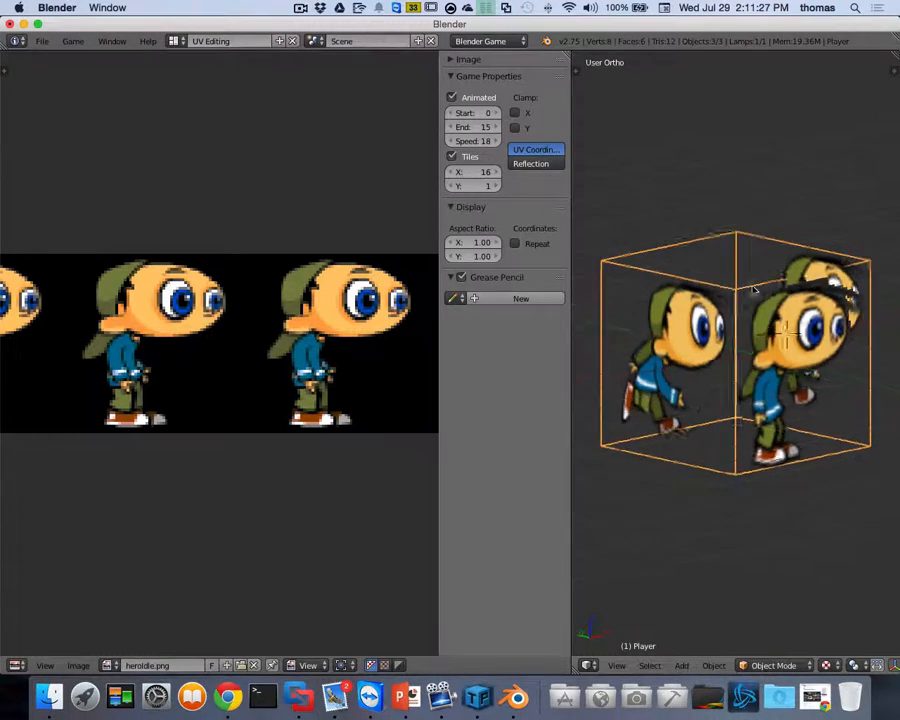
pyautogui.hscroll(10, 761, 287)
pyautogui.hscroll(15, 765, 260)
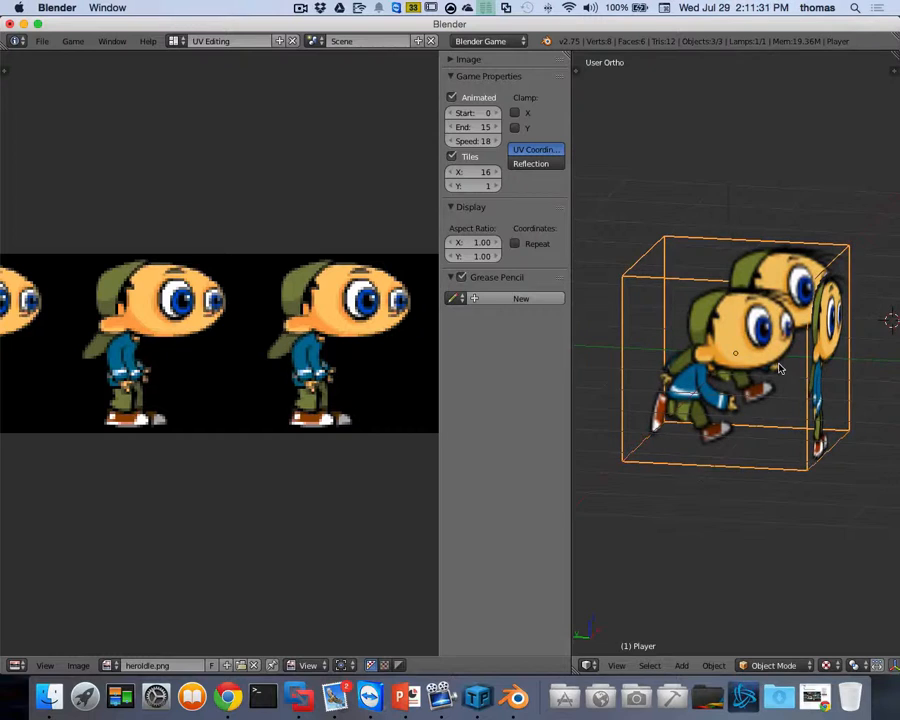
pyautogui.hscroll(15, 793, 373)
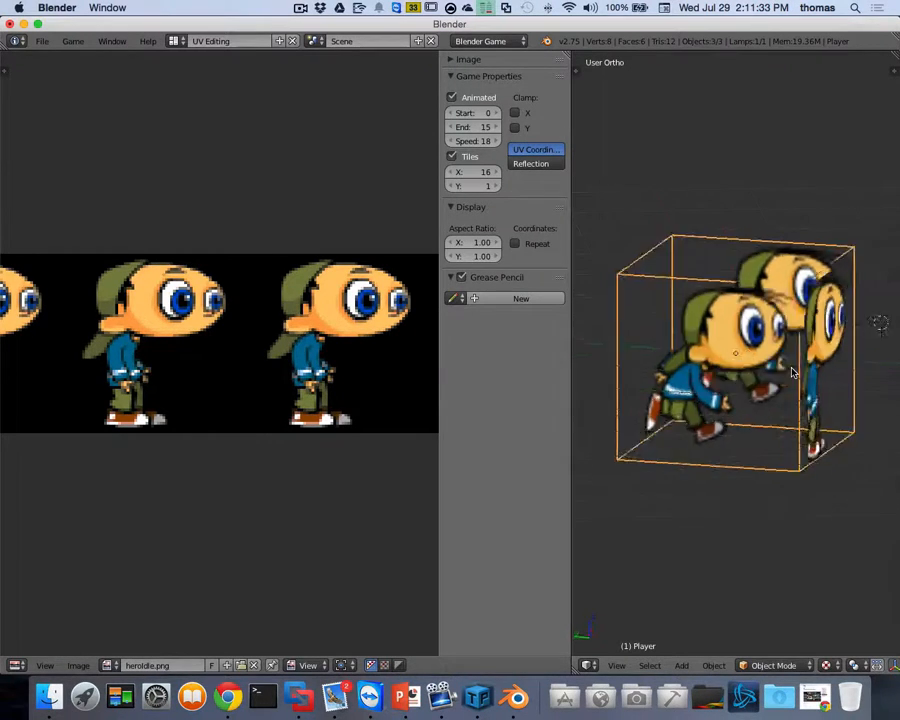
pyautogui.hscroll(10, 793, 373)
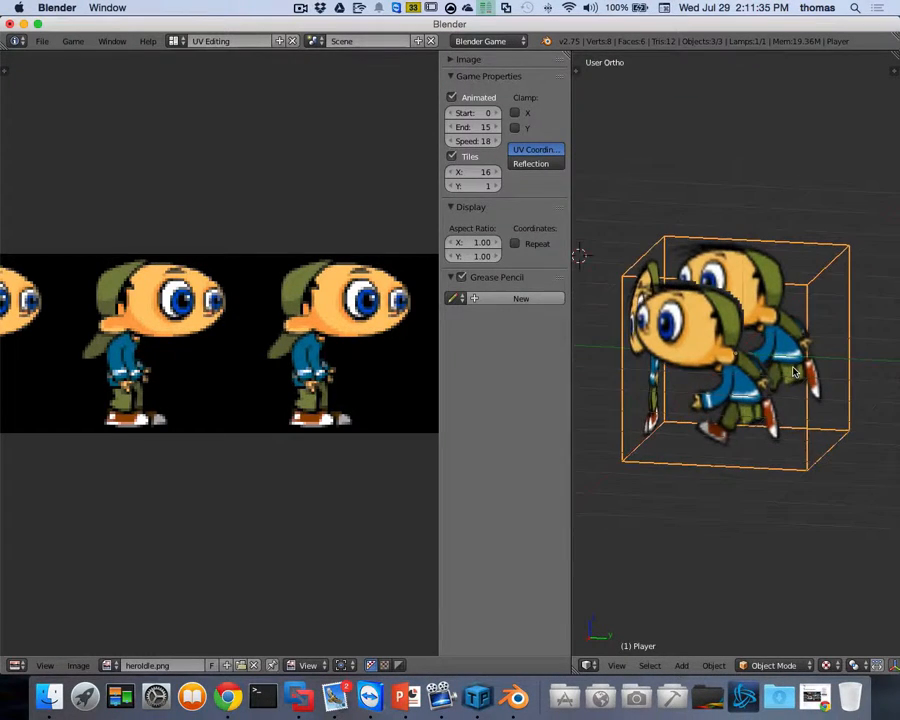
pyautogui.hscroll(12, 793, 373)
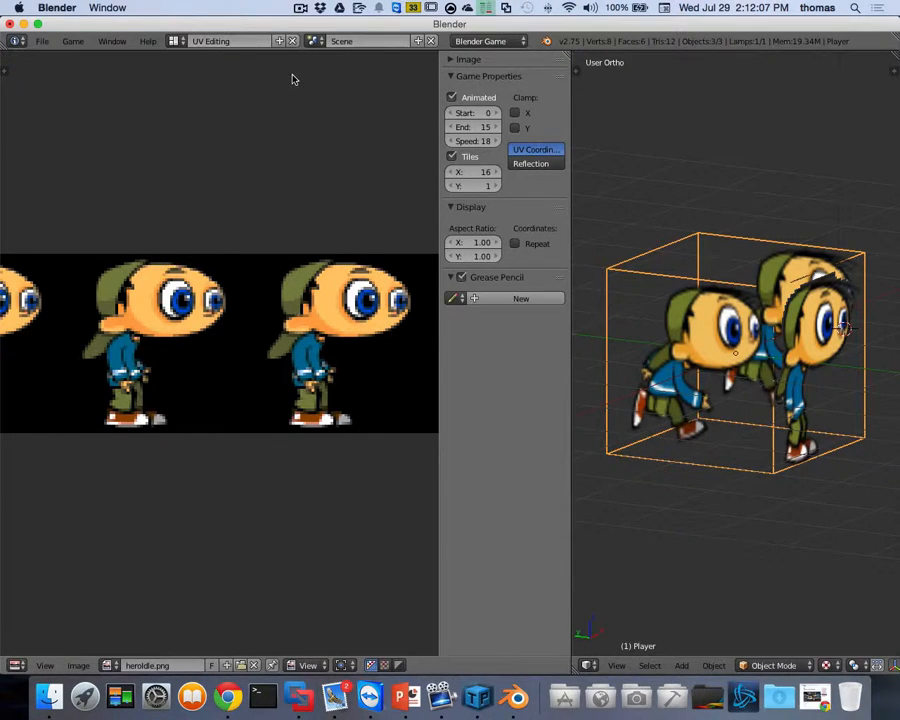
# Switch to the Default screen layout and toggle Edit Mode on and off for the Player cube.
pyautogui.click(175, 41)
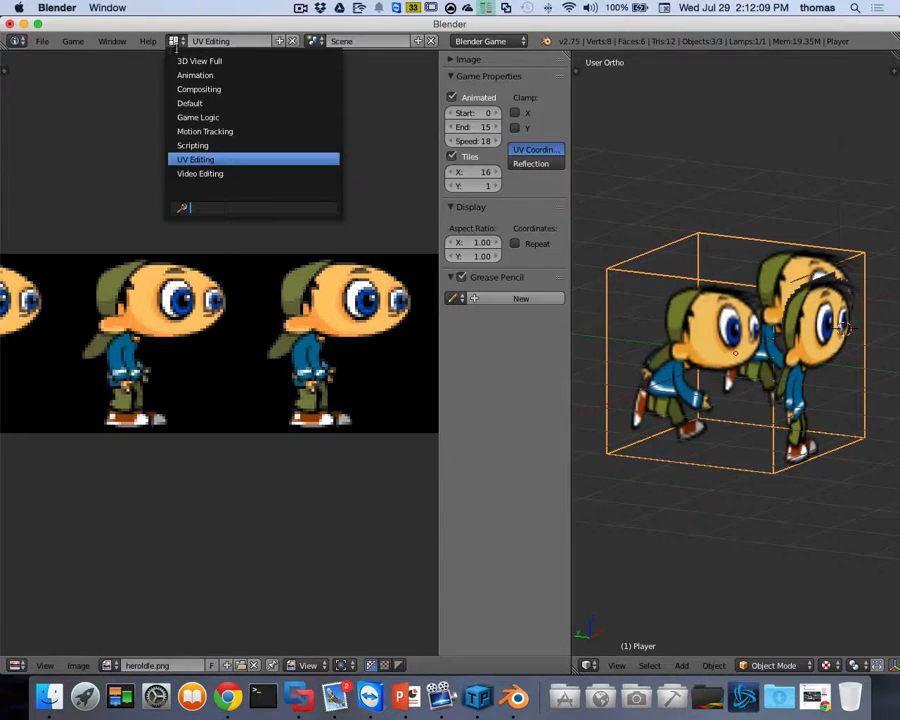
pyautogui.click(190, 103)
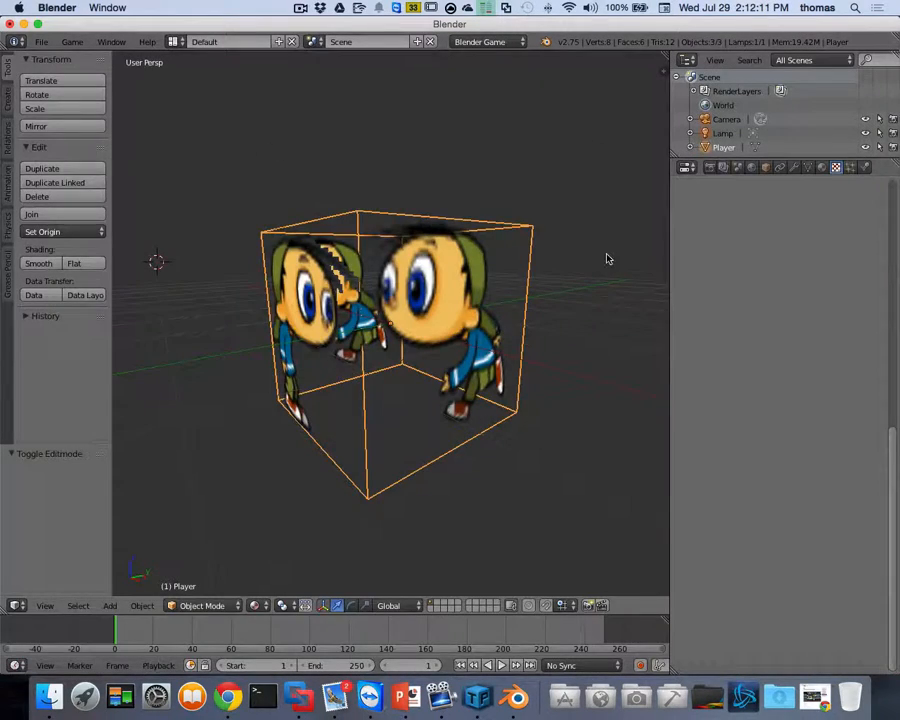
pyautogui.hscroll(-10, 607, 259)
pyautogui.hscroll(10, 607, 259)
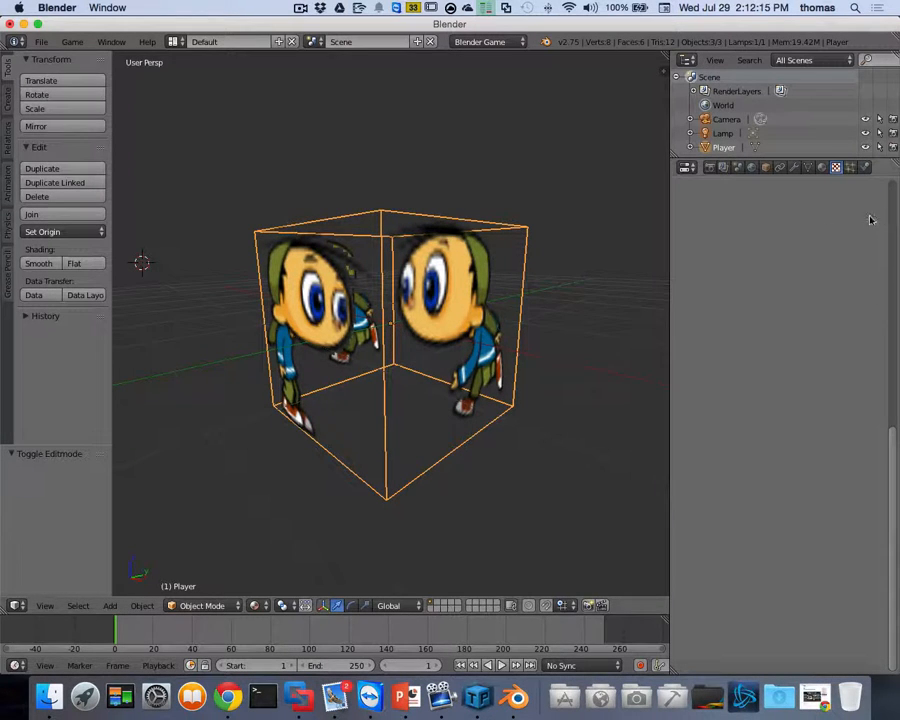
pyautogui.press('Tab')
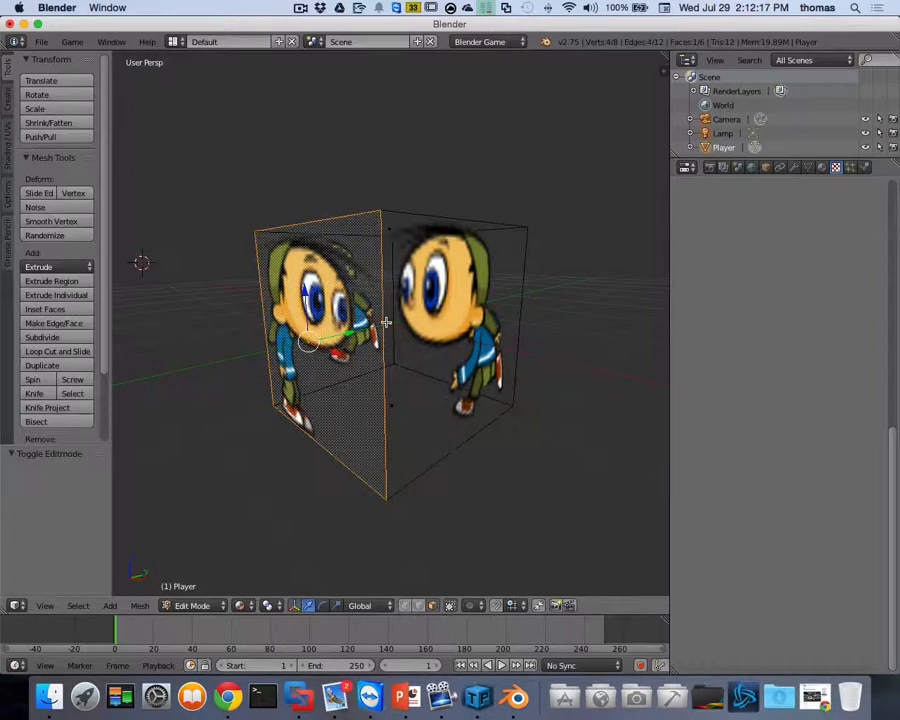
pyautogui.press('Tab')
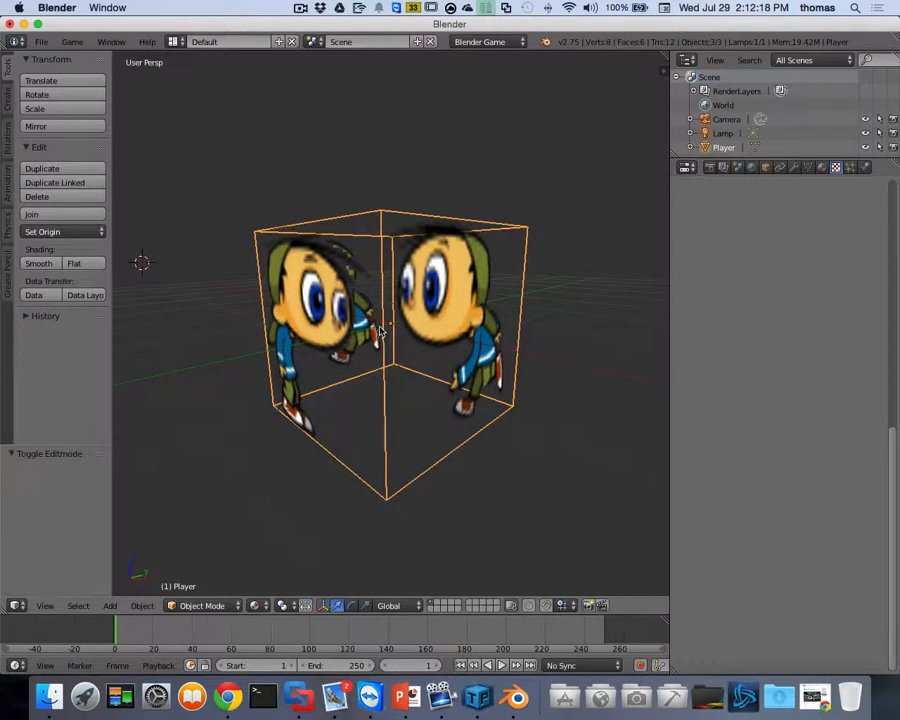
# Set the Player cube's physics type to Character and enable its collision bounds.
pyautogui.click(866, 167)
pyautogui.click(806, 235)
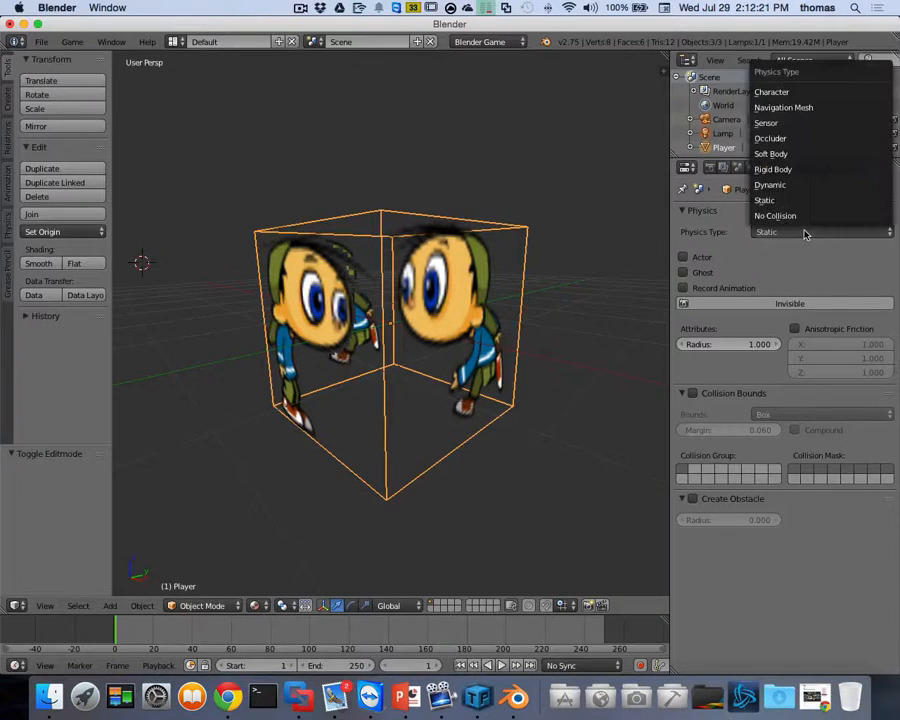
pyautogui.click(788, 92)
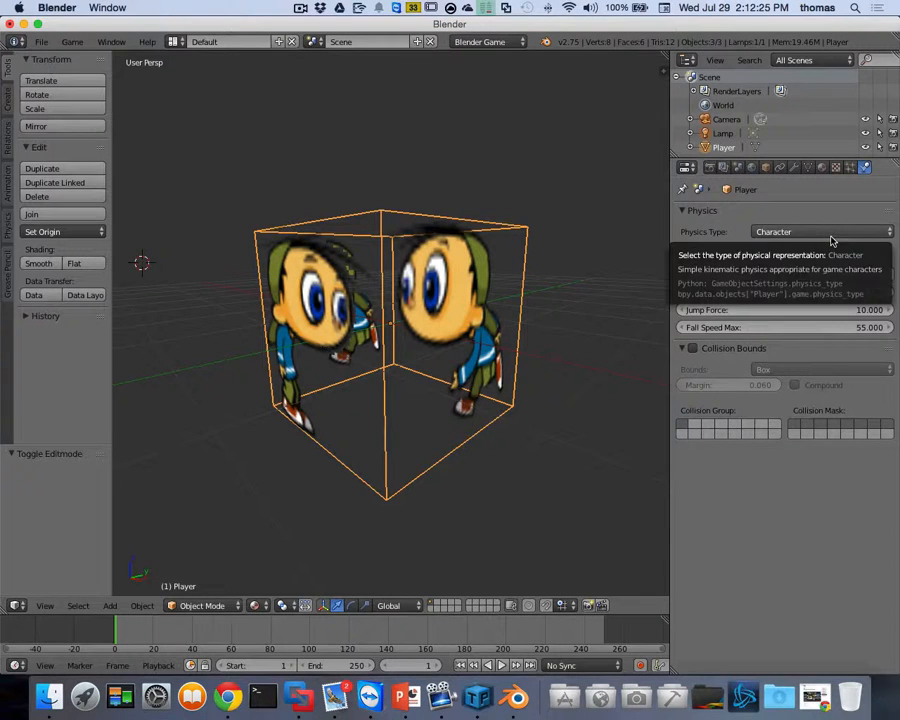
pyautogui.click(694, 349)
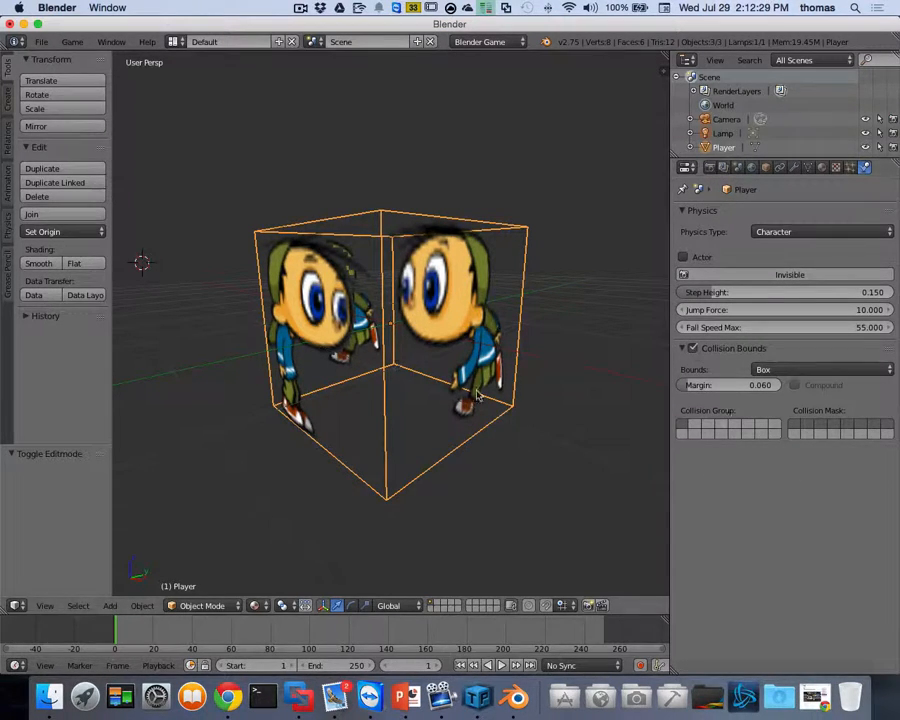
# In Edit Mode, select the Idle texture of the cube's Green material and pack heroIdle.png into the Blender file.
pyautogui.moveTo(430, 335); pyautogui.dragTo(625, 326, button='middle')
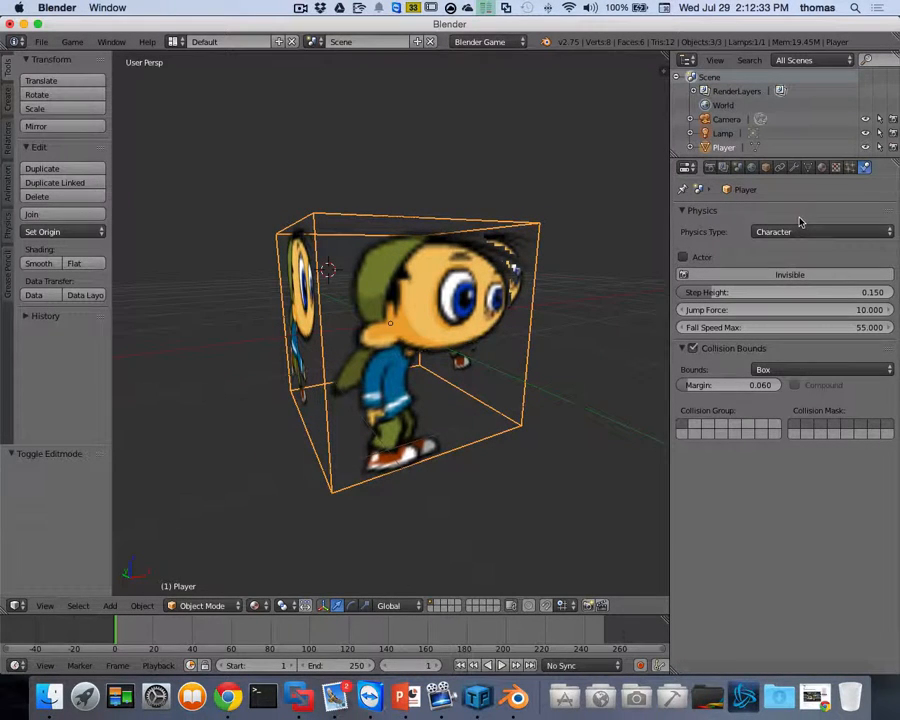
pyautogui.click(836, 168)
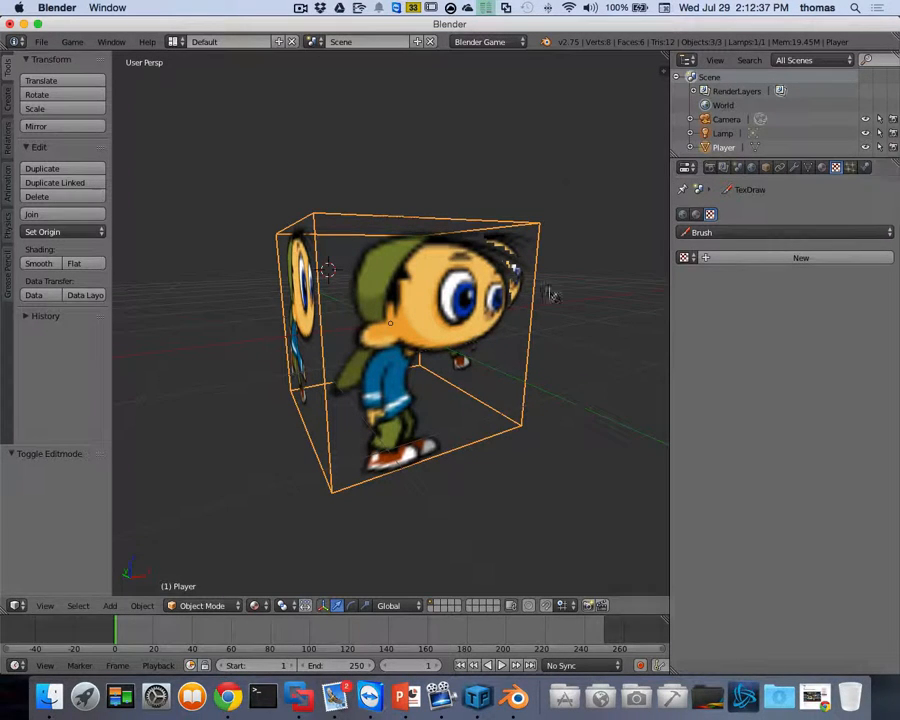
pyautogui.click(822, 167)
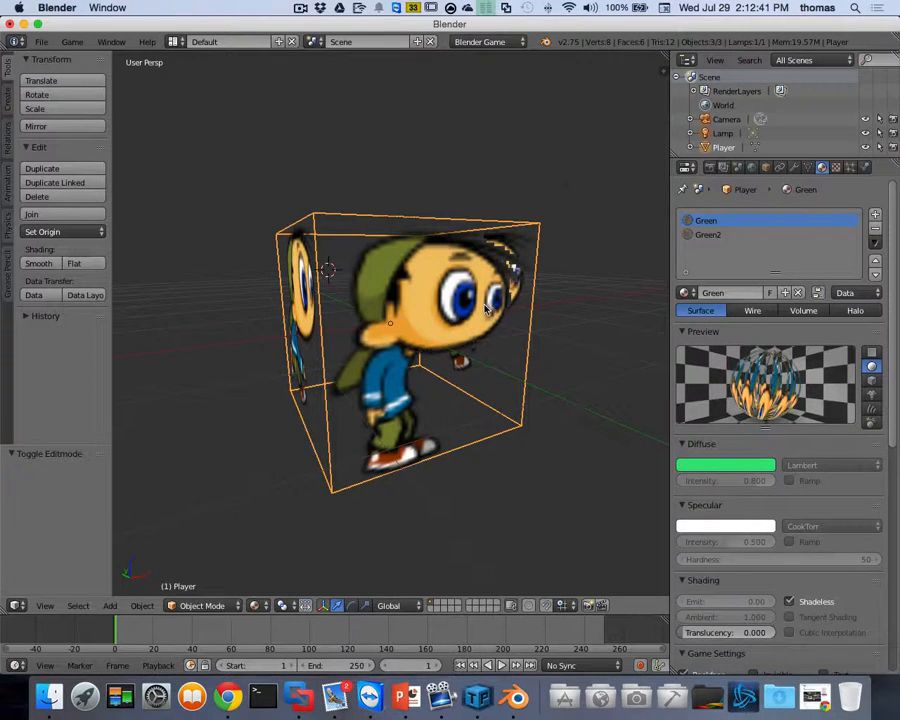
pyautogui.press('Tab')
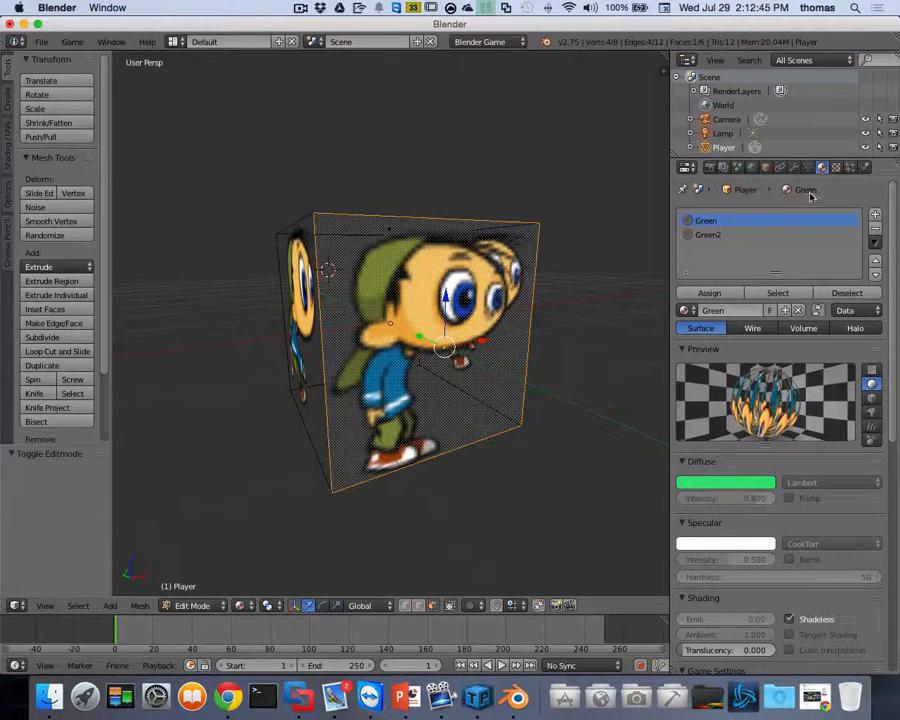
pyautogui.click(836, 167)
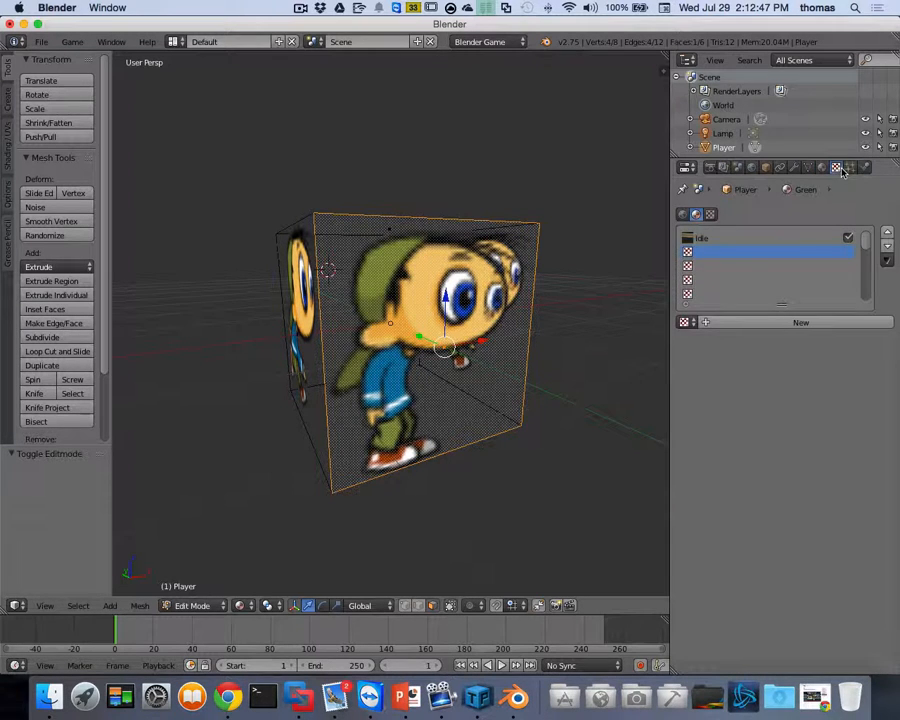
pyautogui.click(706, 240)
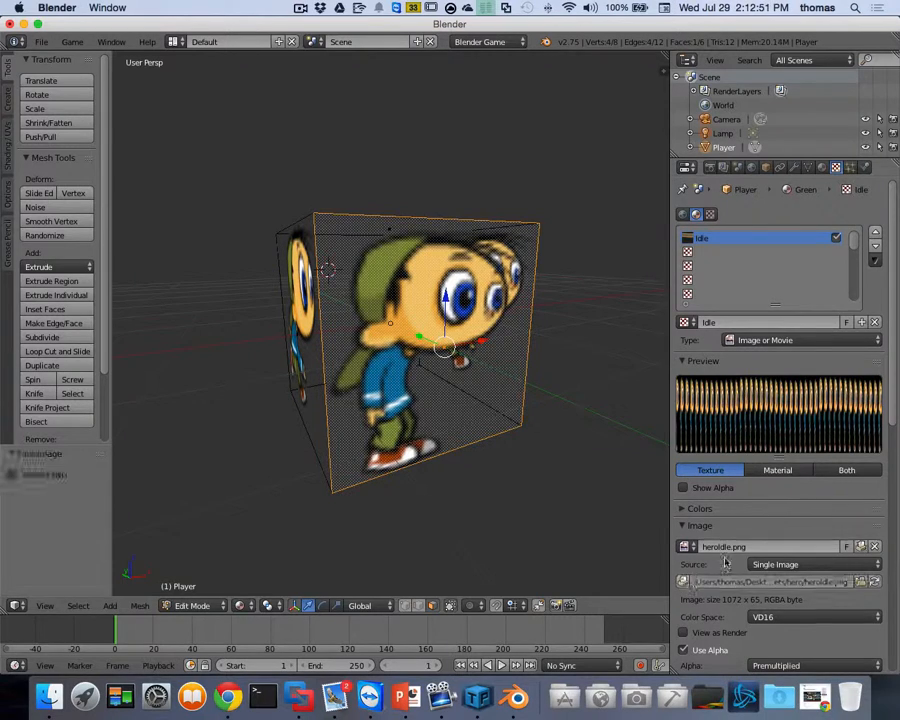
pyautogui.click(683, 582)
pyautogui.scroll(-2, 722, 545)
pyautogui.scroll(-1, 725, 541)
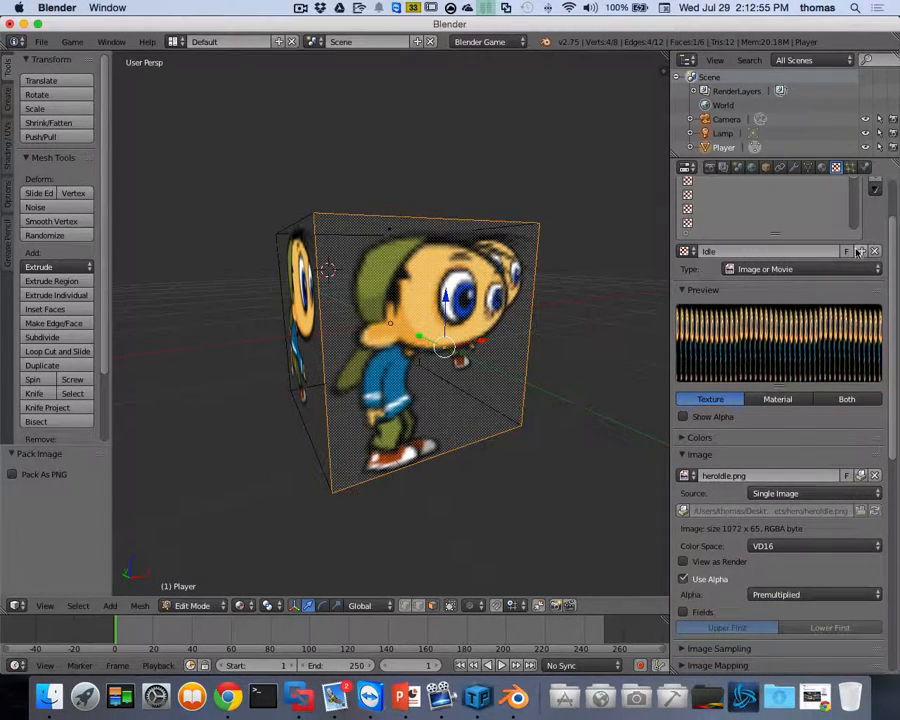
# Select the Green2 material and pack its Walk texture's heroWalk.png image into the Blender file.
pyautogui.click(822, 167)
pyautogui.click(707, 234)
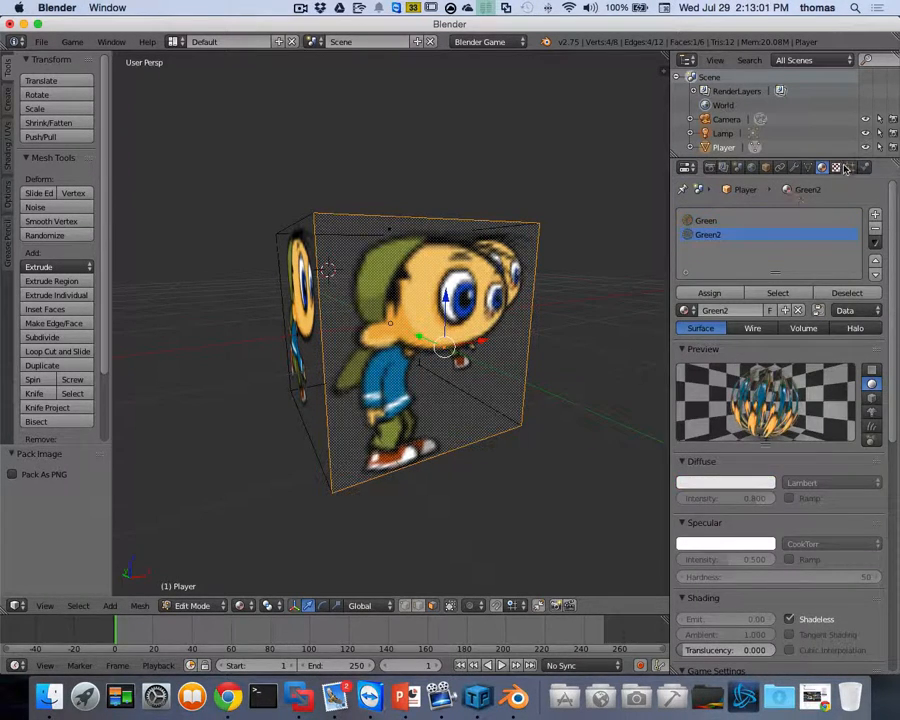
pyautogui.click(836, 167)
pyautogui.click(684, 511)
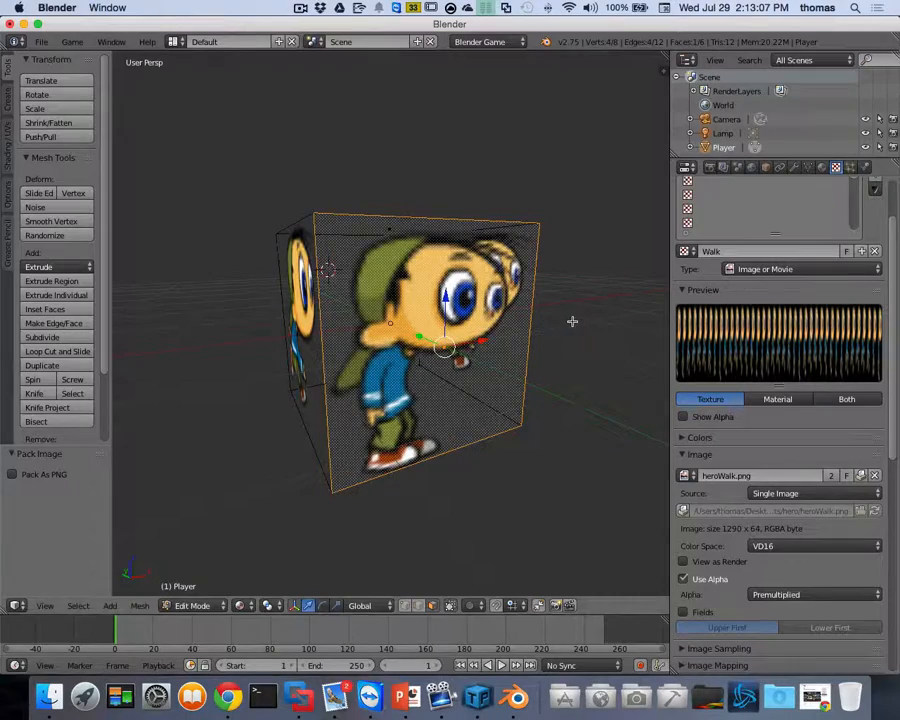
# Start saving the Blender file and browse to the Desktop/2dGame/Assets/hero folder as its location.
pyautogui.hscroll(10, 573, 321)
pyautogui.scroll(10, 573, 326)
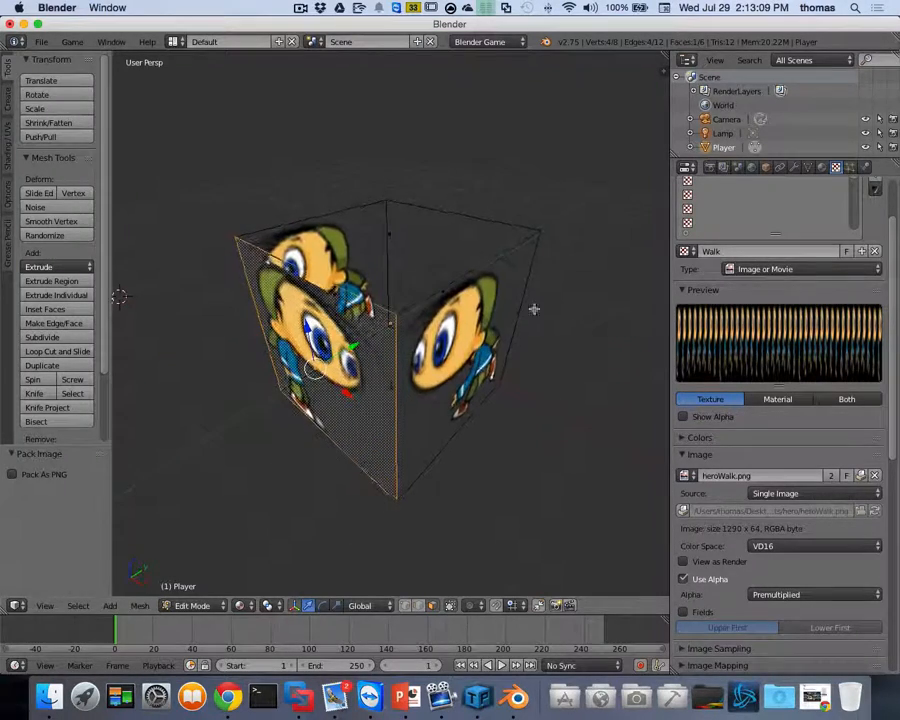
pyautogui.click(50, 42)
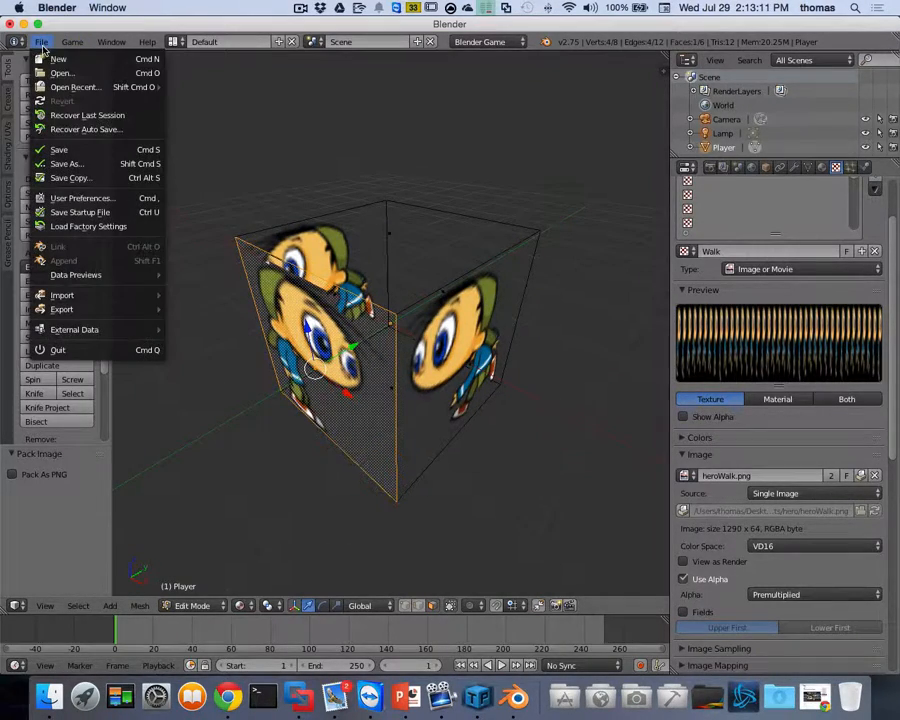
pyautogui.click(60, 150)
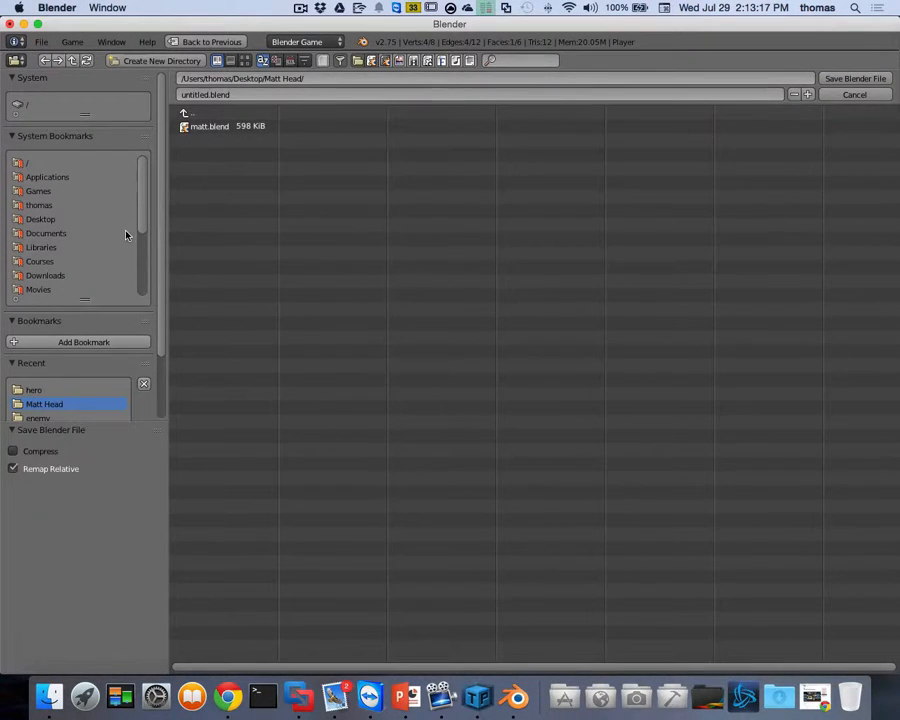
pyautogui.click(45, 275)
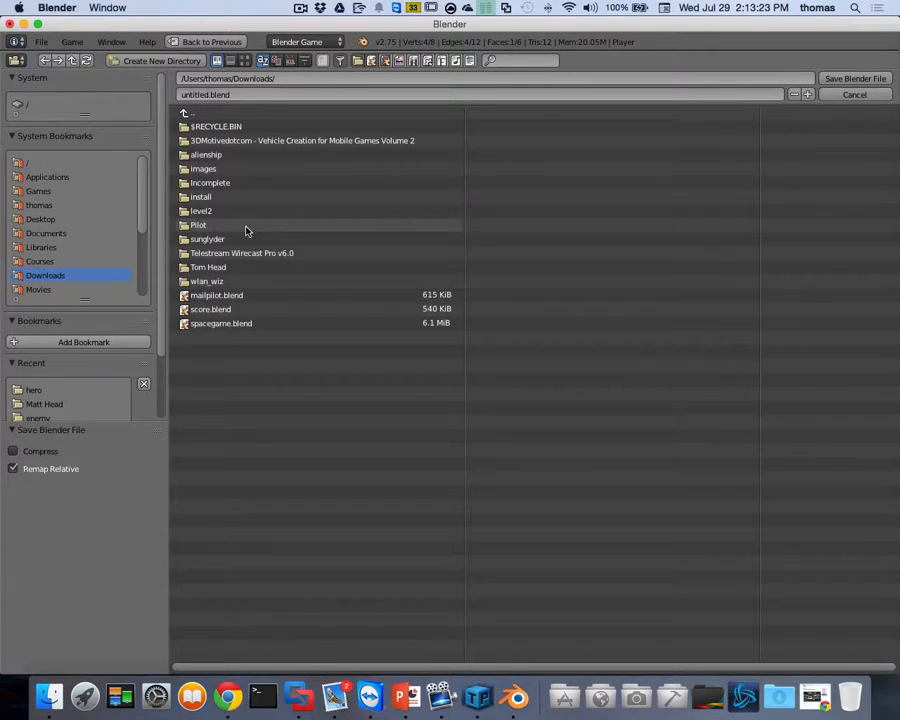
pyautogui.click(52, 220)
pyautogui.click(228, 126)
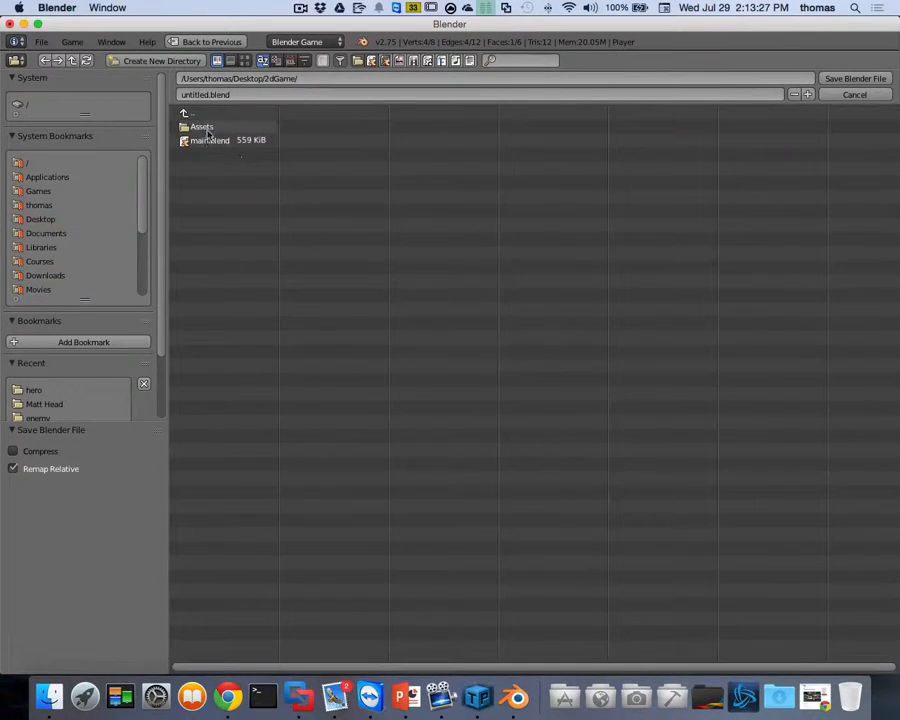
pyautogui.click(206, 129)
pyautogui.click(199, 141)
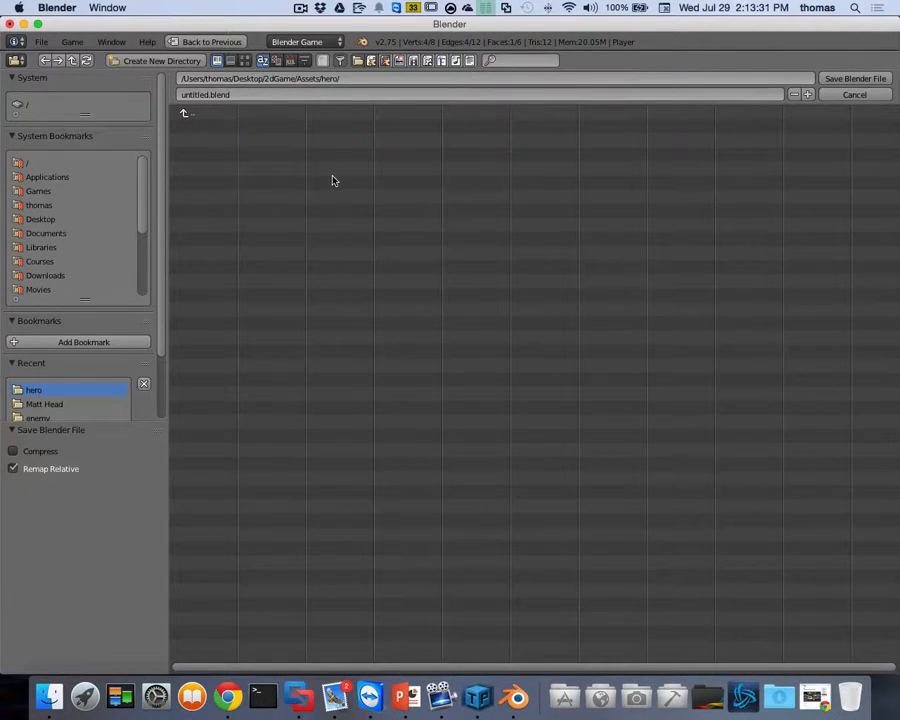
# Name the file hero.blend and save it in the hero folder.
pyautogui.click(208, 95)
pyautogui.moveTo(209, 94); pyautogui.dragTo(75, 66)
pyautogui.write('hero')
pyautogui.click(850, 79)
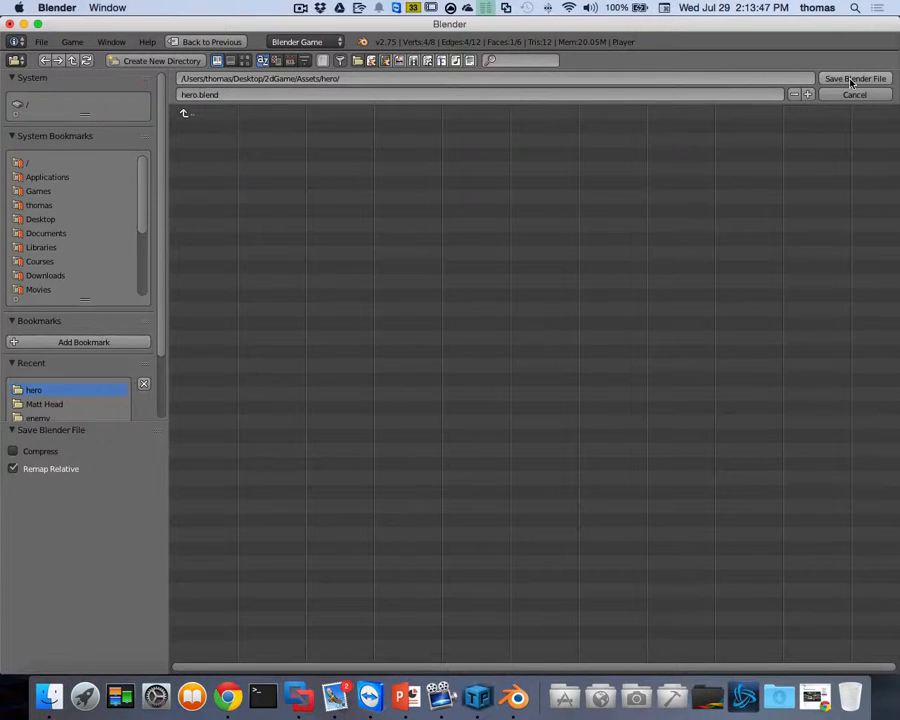
pyautogui.click(851, 79)
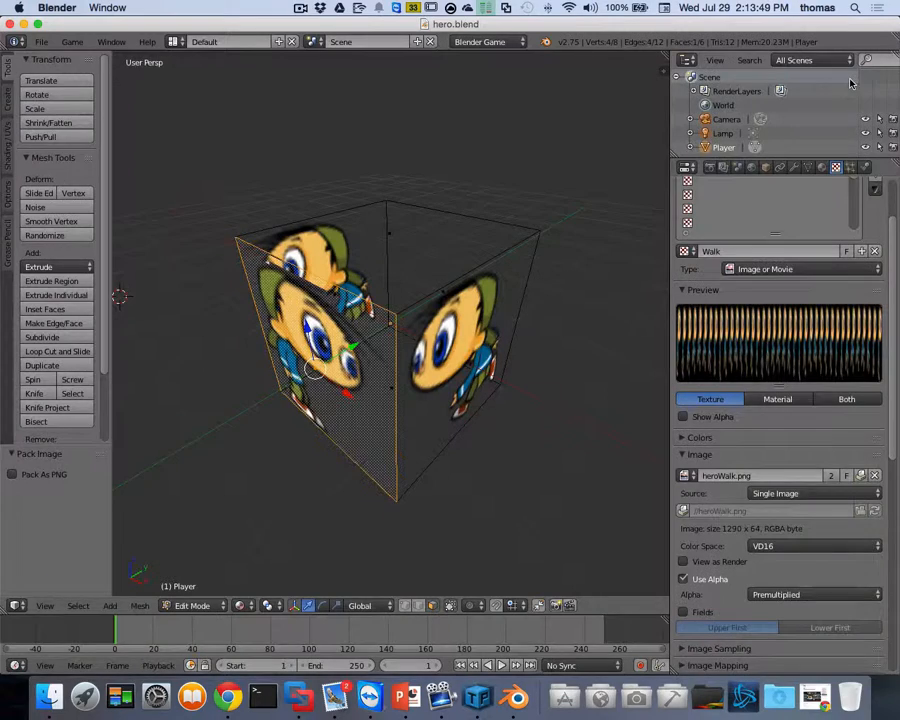
# Rename the Player object to Hero and save the file again.
pyautogui.doubleClick(727, 148)
pyautogui.write('H')
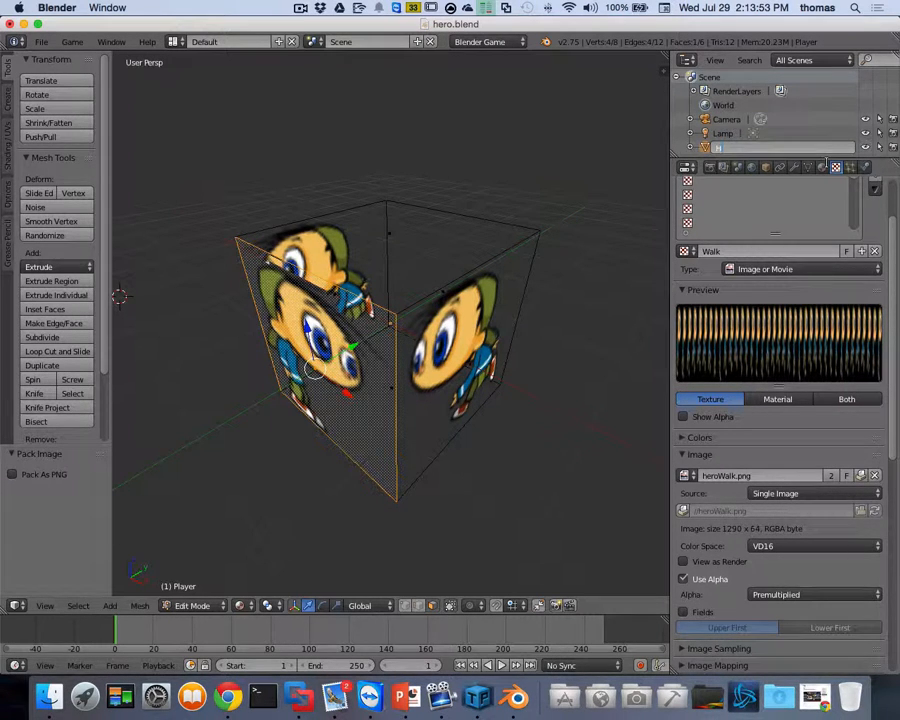
pyautogui.write('ero')
pyautogui.press('Return')
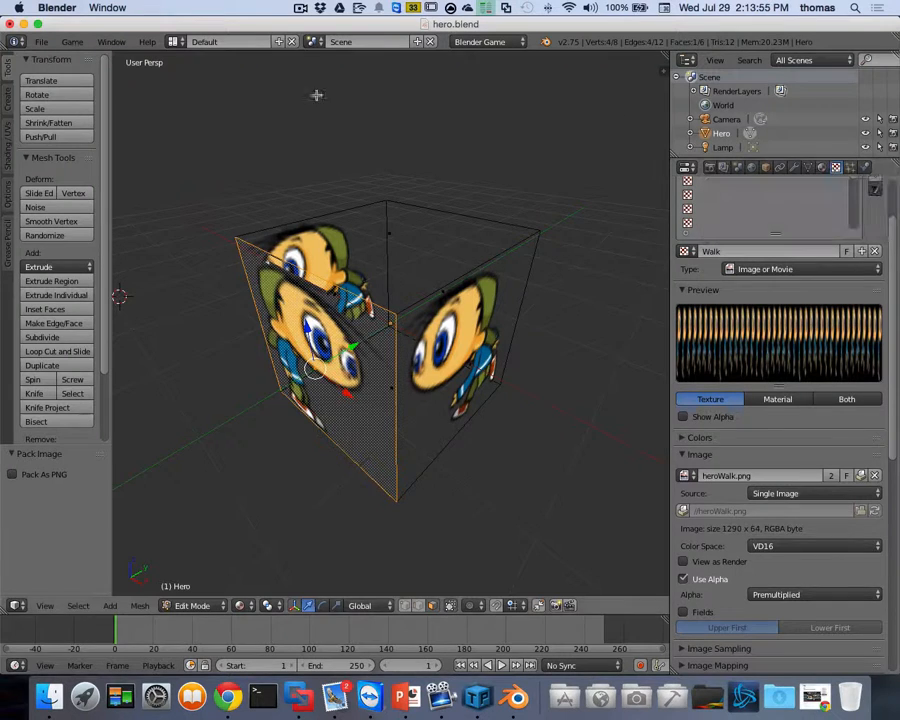
pyautogui.click(41, 42)
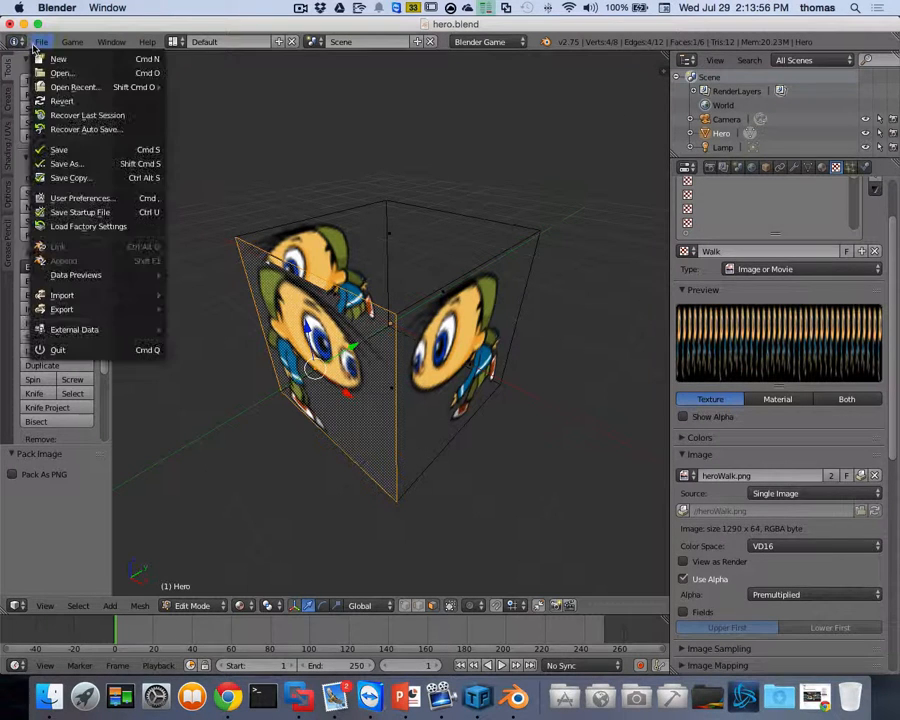
pyautogui.click(72, 149)
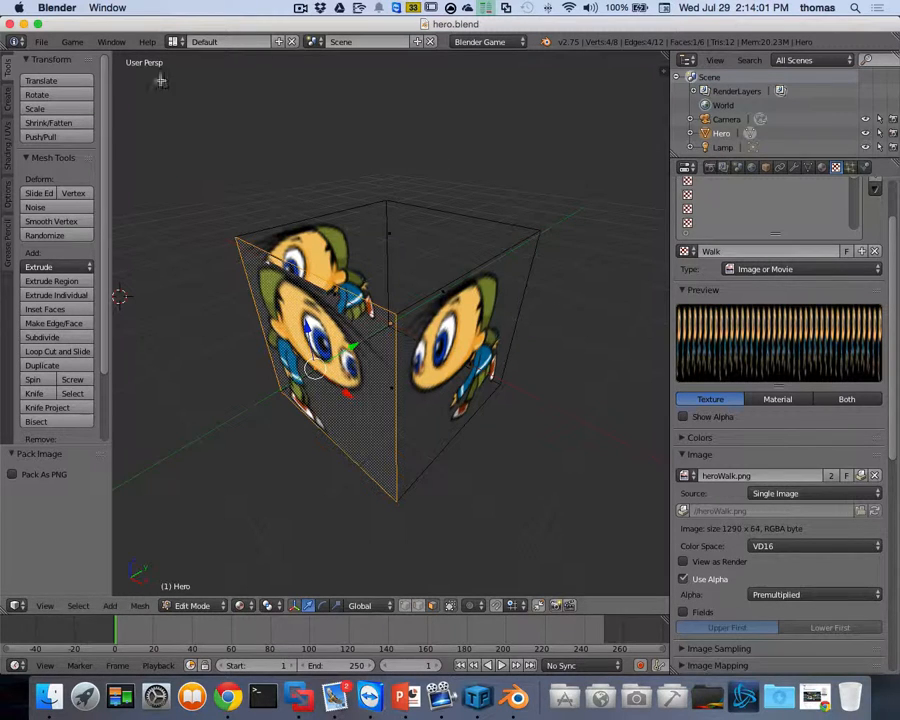
# Close Blender, discard the TexturePacker project's changes while closing it, and close the open Finder window.
pyautogui.click(10, 25)
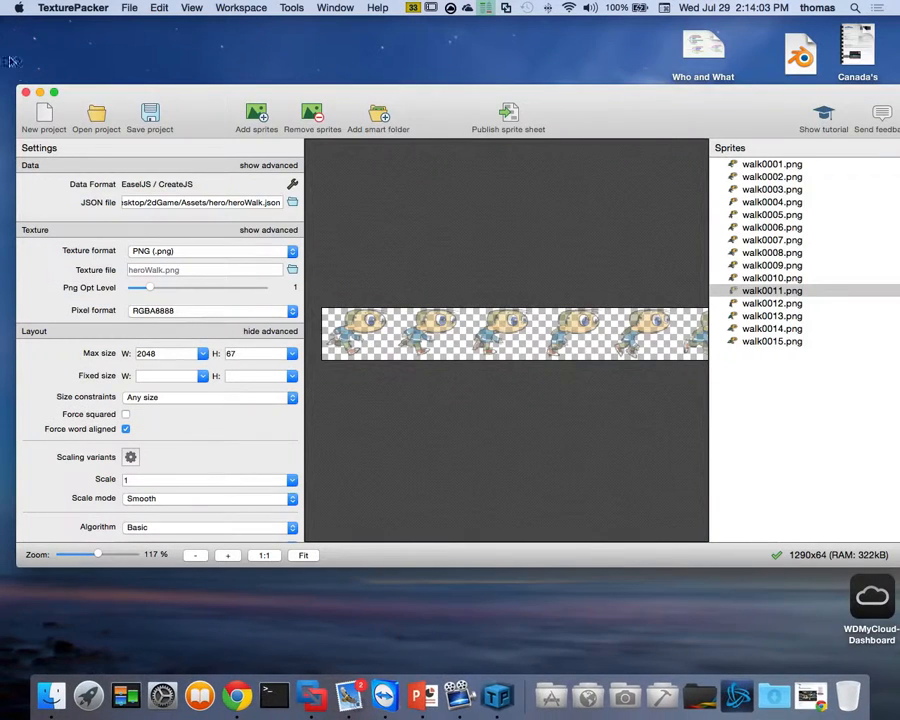
pyautogui.click(26, 92)
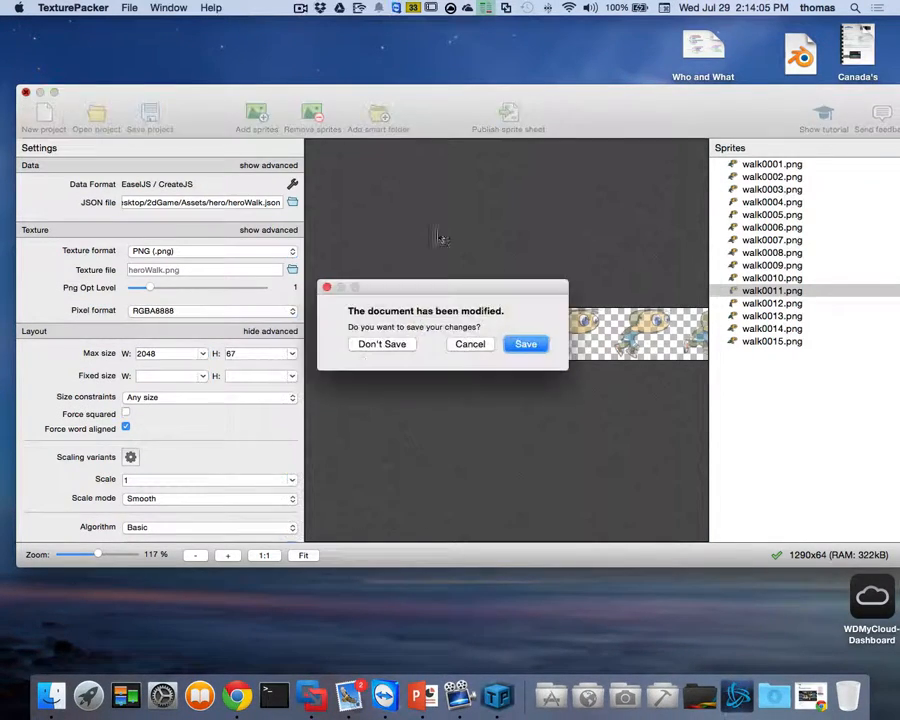
pyautogui.click(382, 344)
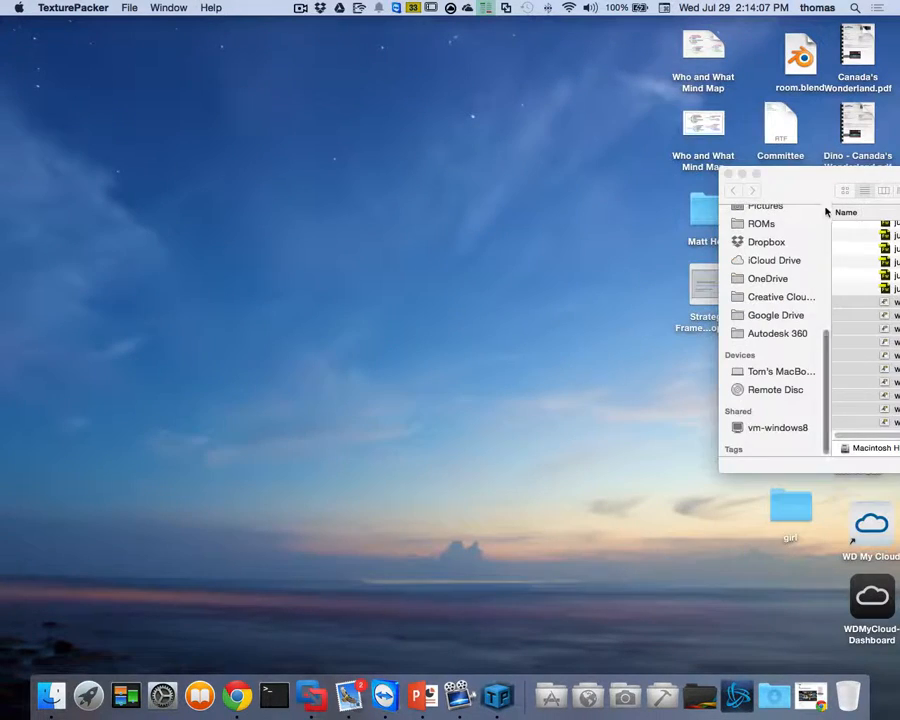
pyautogui.moveTo(780, 197); pyautogui.dragTo(167, 201)
pyautogui.click(111, 188)
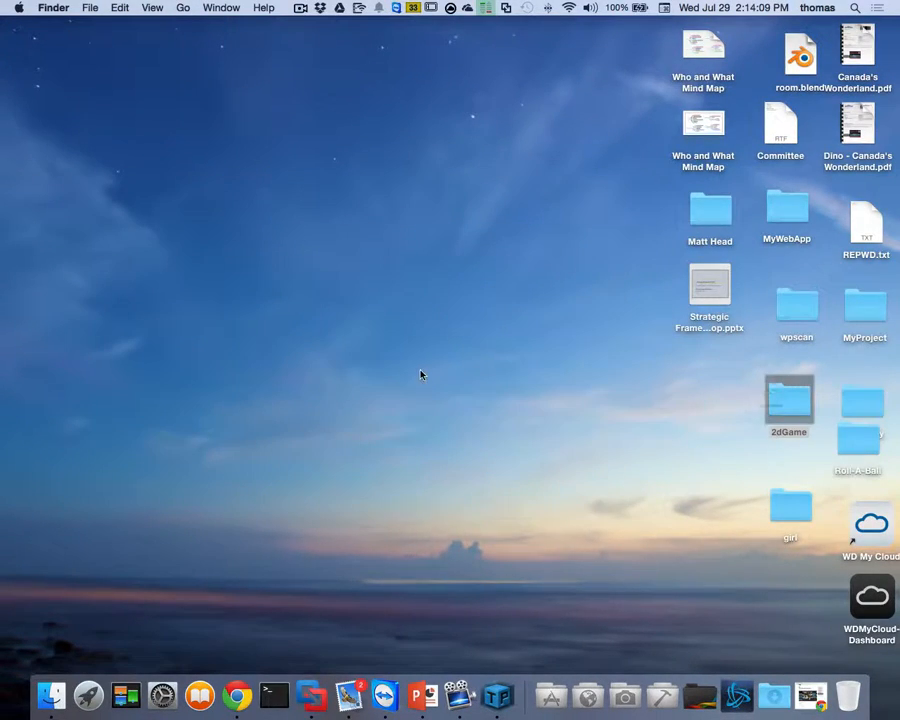
# Open the desktop's 2dGame folder, collapse its hero subfolder and open main.blend in Blender.
pyautogui.click(671, 388)
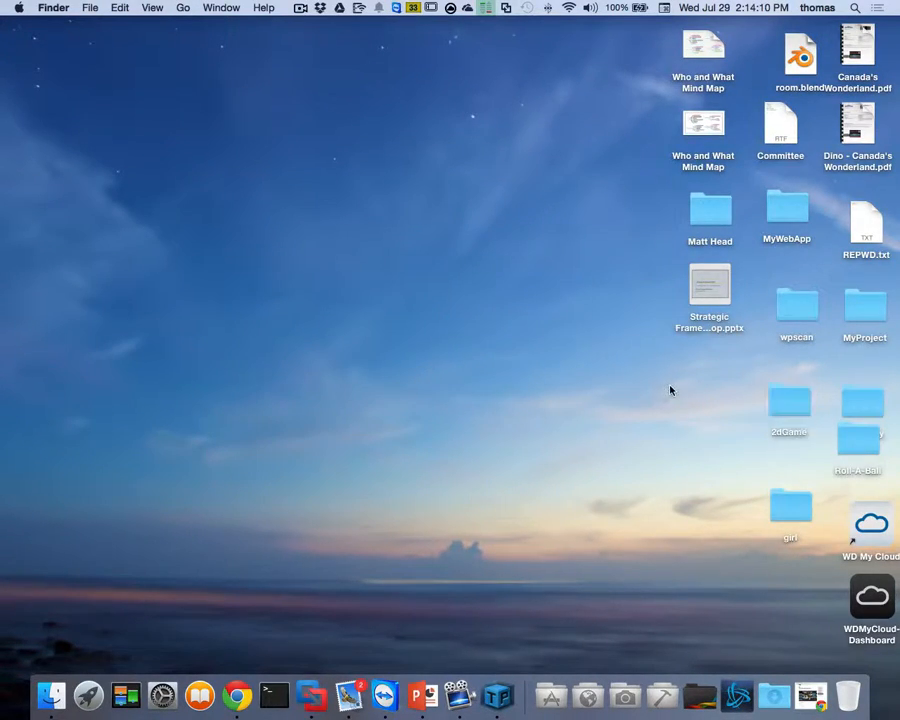
pyautogui.doubleClick(790, 401)
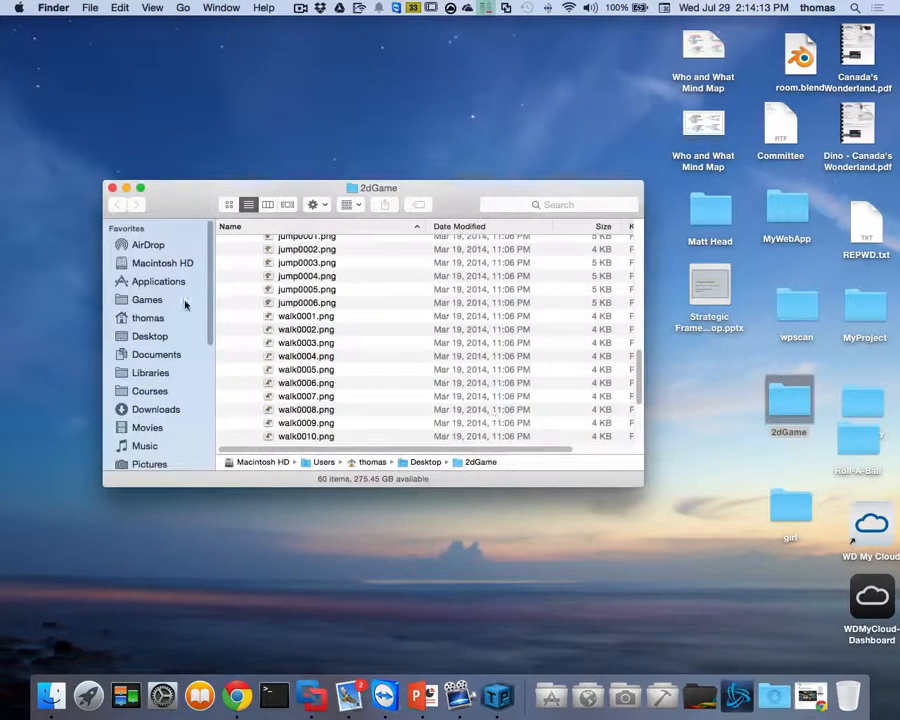
pyautogui.scroll(10, 237, 257)
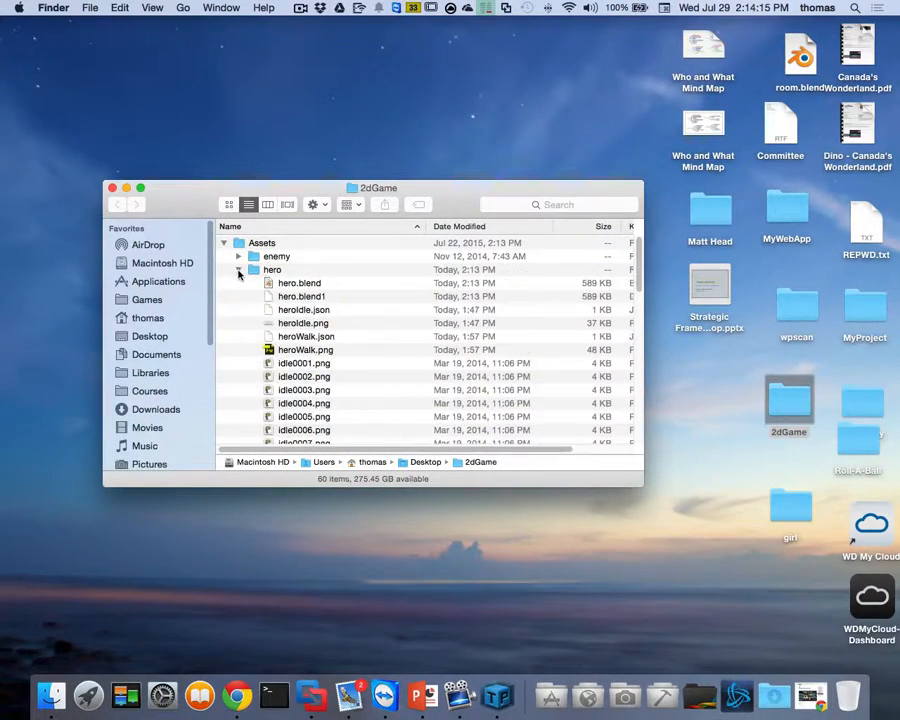
pyautogui.click(239, 269)
pyautogui.doubleClick(280, 285)
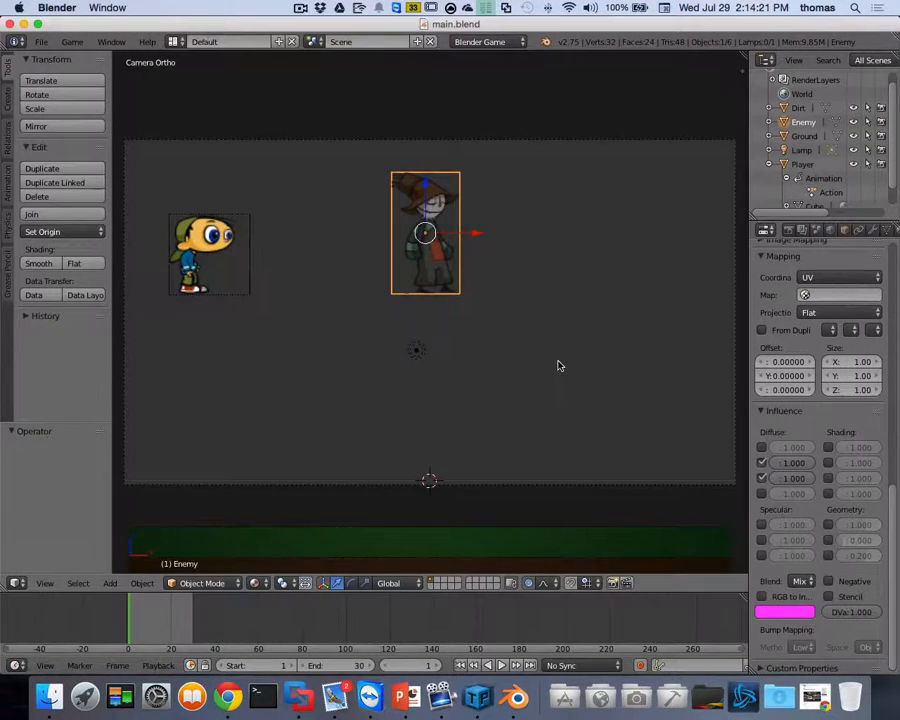
# Examine the ground, enemy and player objects from several angles and select the Player object.
pyautogui.scroll(3, 560, 365)
pyautogui.scroll(-5, 560, 365)
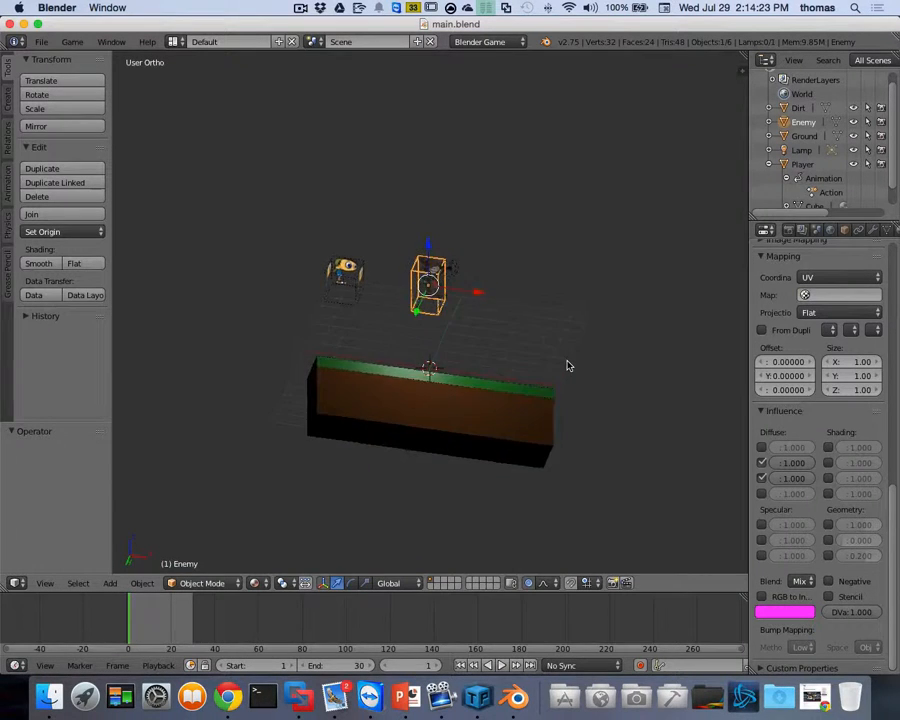
pyautogui.scroll(3, 569, 365)
pyautogui.hscroll(-5, 571, 365)
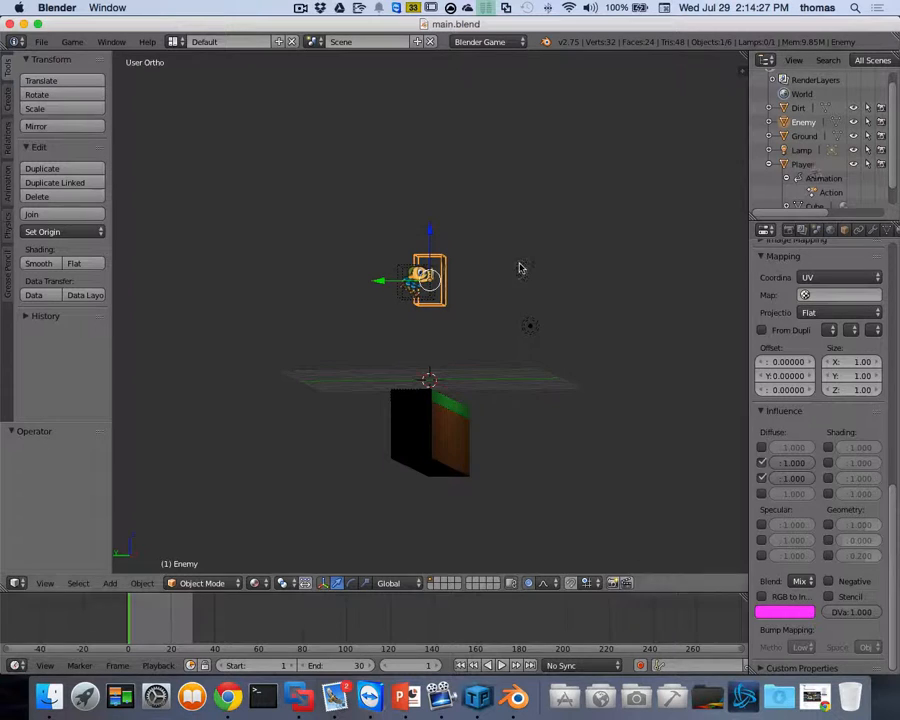
pyautogui.hscroll(3, 520, 267)
pyautogui.hscroll(1, 520, 267)
pyautogui.scroll(4, 532, 343)
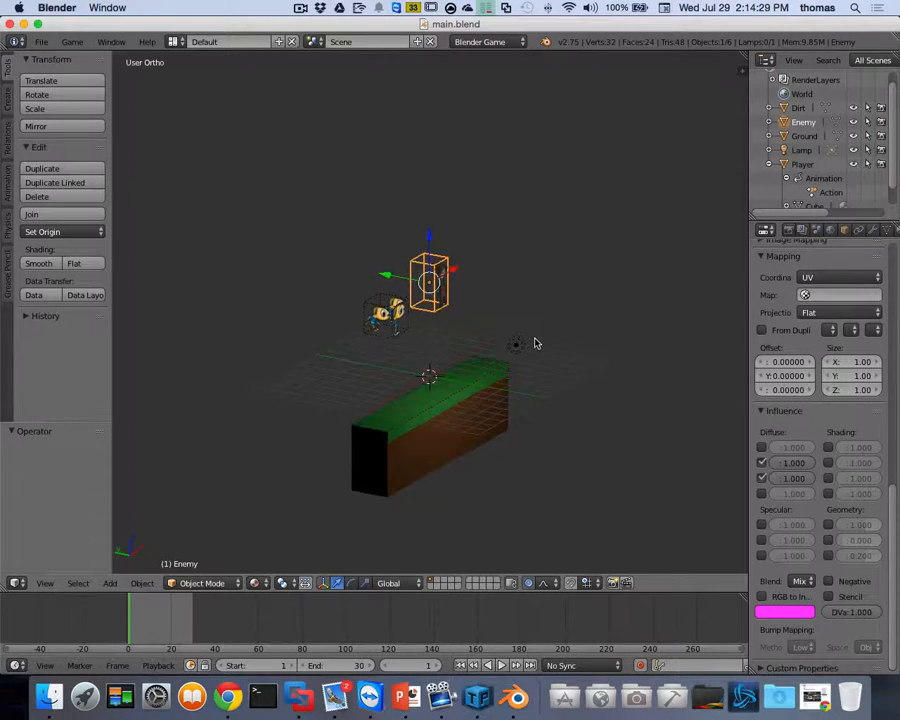
pyautogui.hscroll(2, 536, 343)
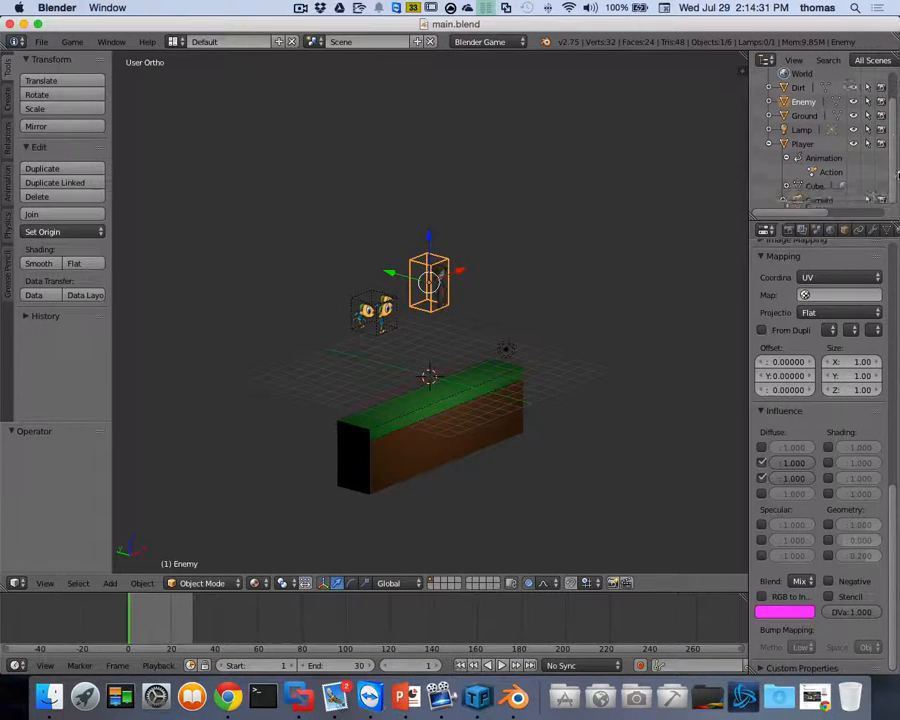
pyautogui.scroll(-1, 820, 150)
pyautogui.click(812, 168)
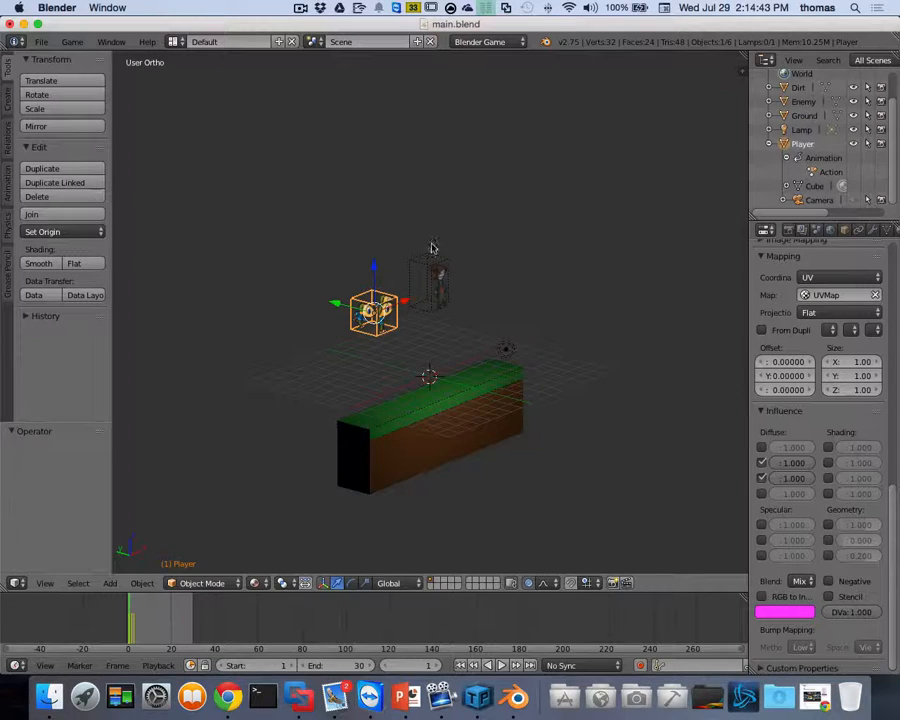
# Start appending from a library and open hero.blend in the 2dGame/Assets/hero folder.
pyautogui.click(41, 43)
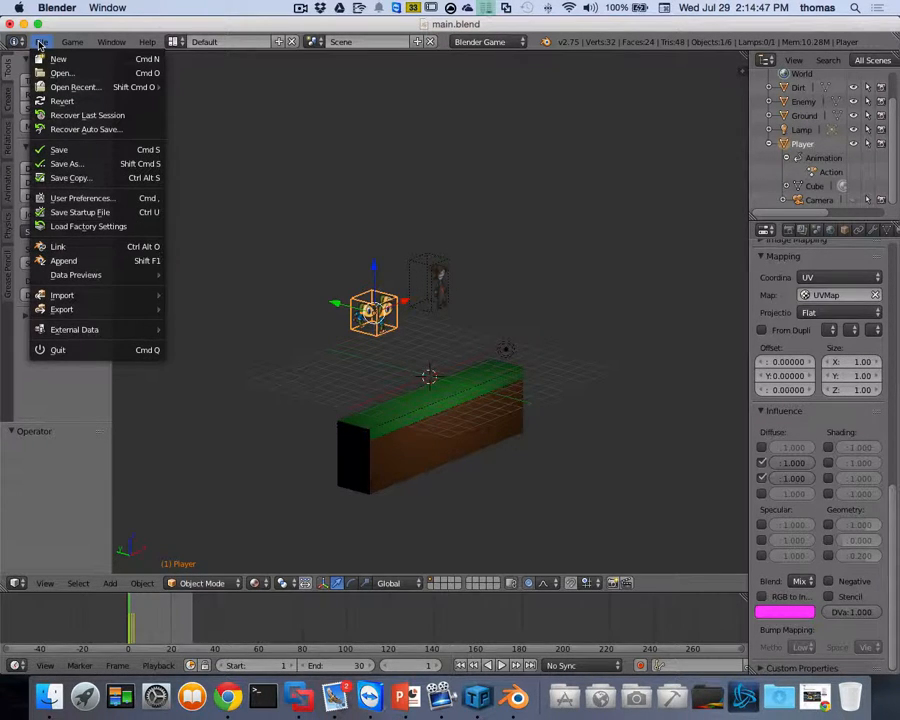
pyautogui.click(60, 262)
pyautogui.click(199, 127)
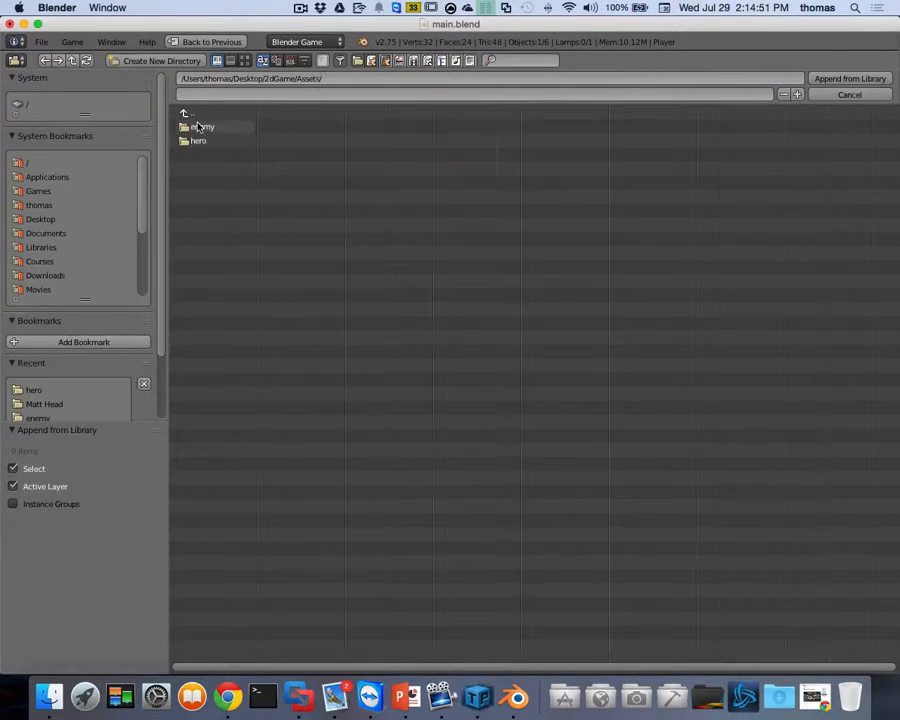
pyautogui.click(195, 140)
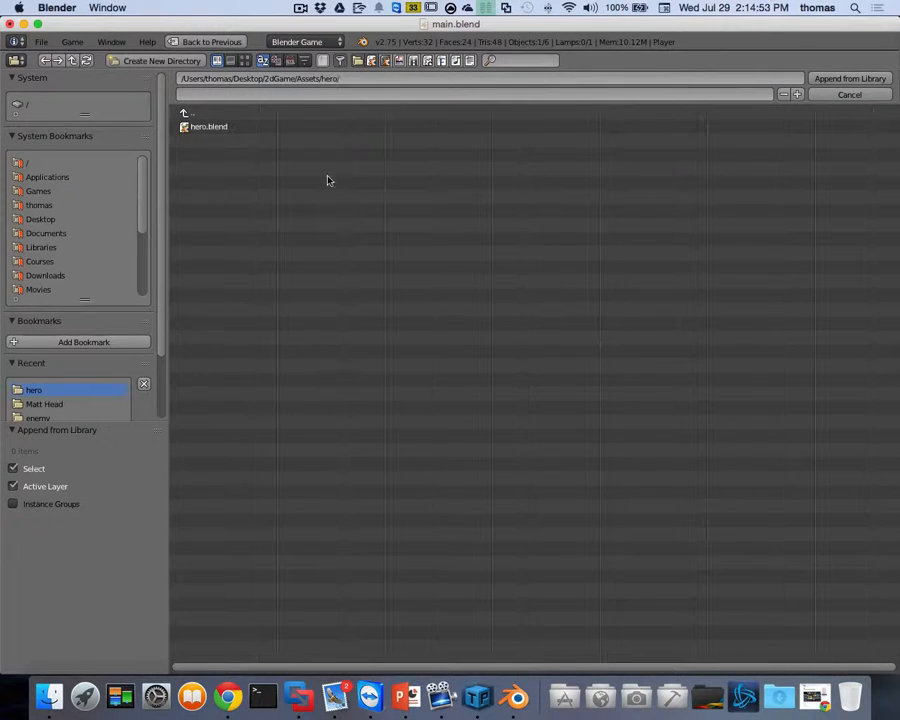
pyautogui.click(213, 128)
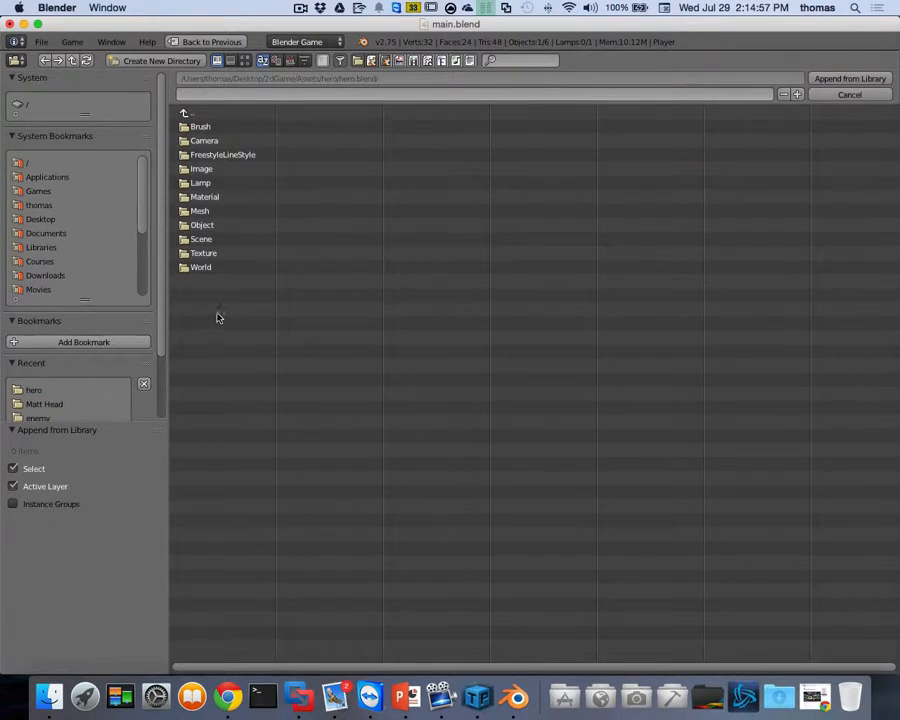
# Browse the Mesh category in hero.blend's contents and return to the category list.
pyautogui.moveTo(205, 275); pyautogui.dragTo(268, 122)
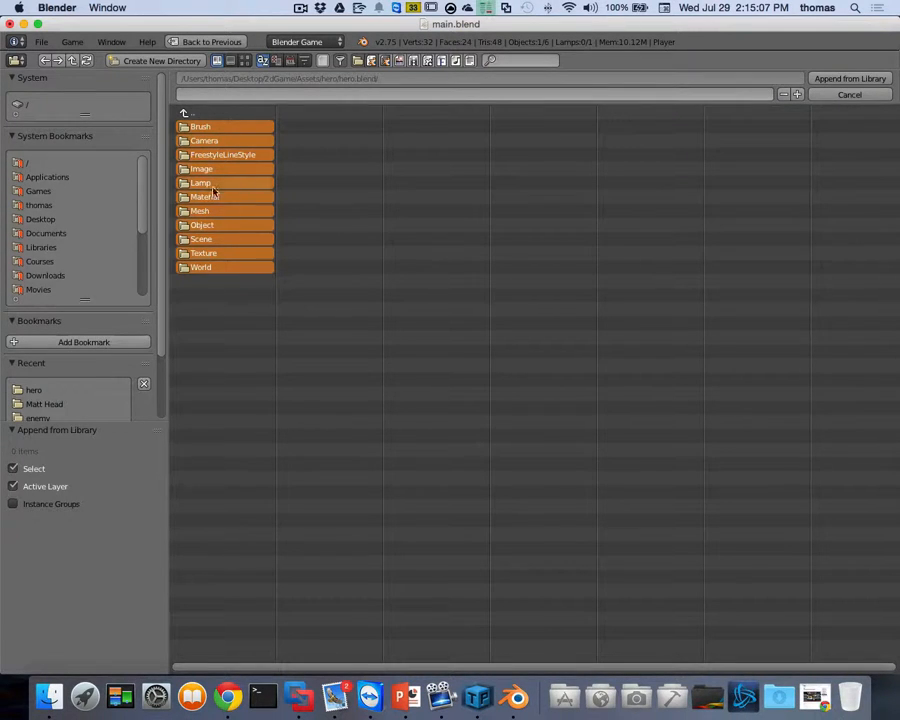
pyautogui.click(211, 223)
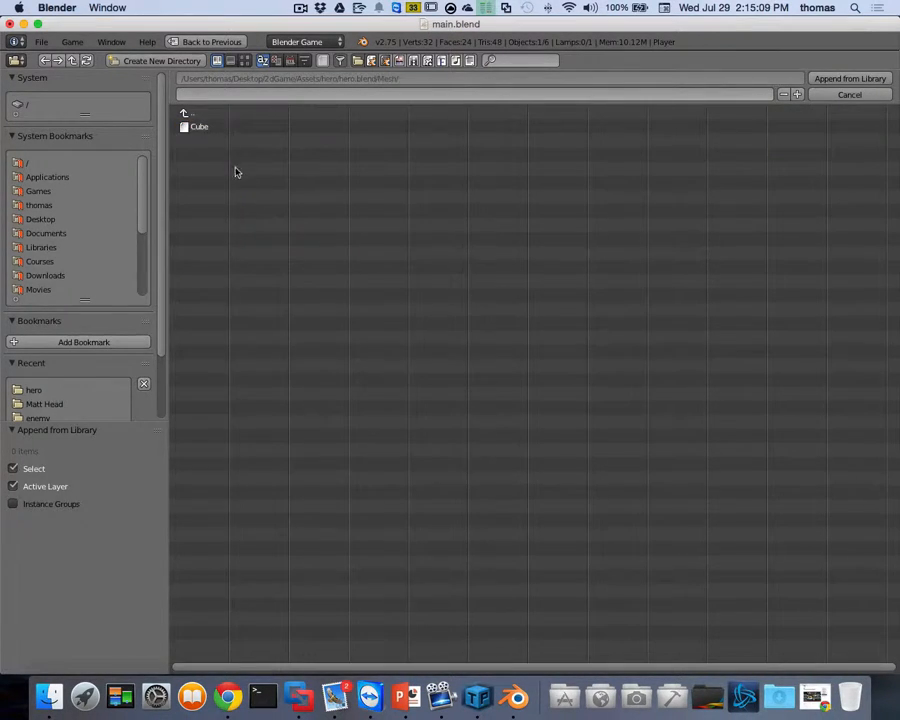
pyautogui.click(190, 114)
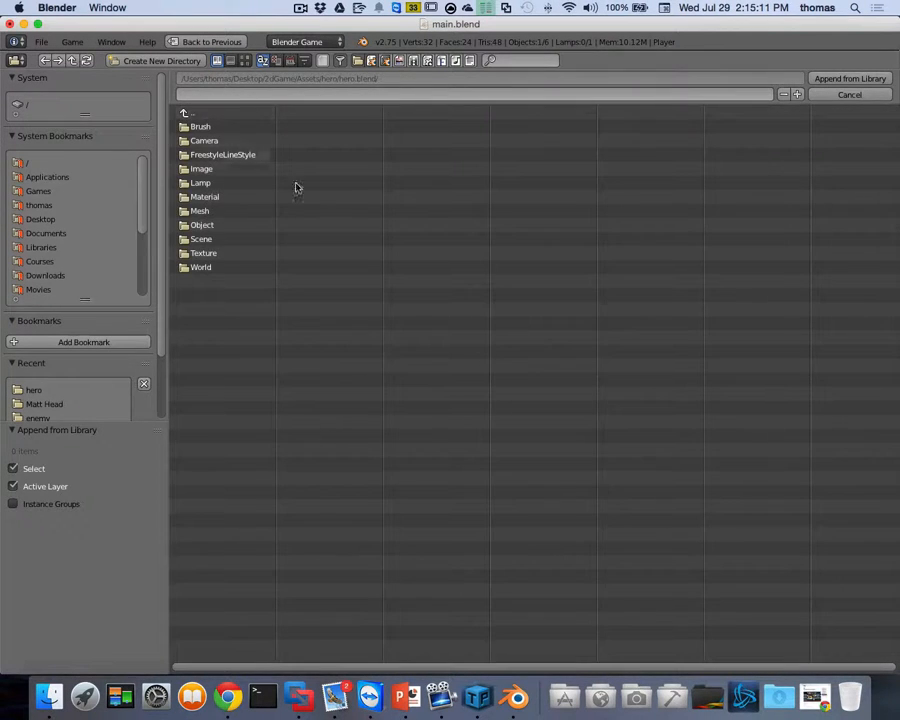
pyautogui.click(200, 213)
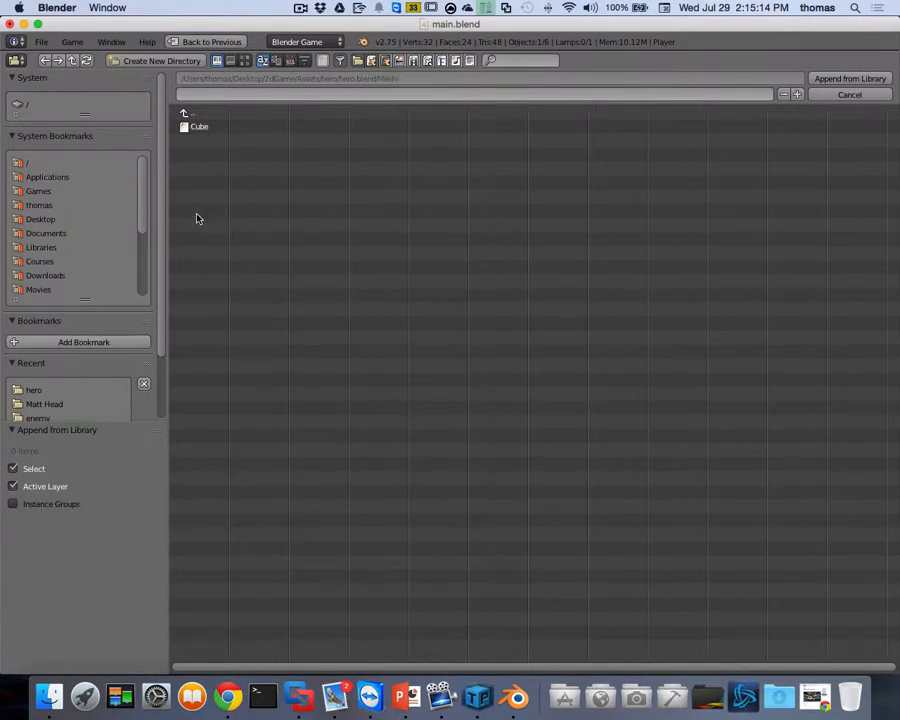
pyautogui.click(186, 113)
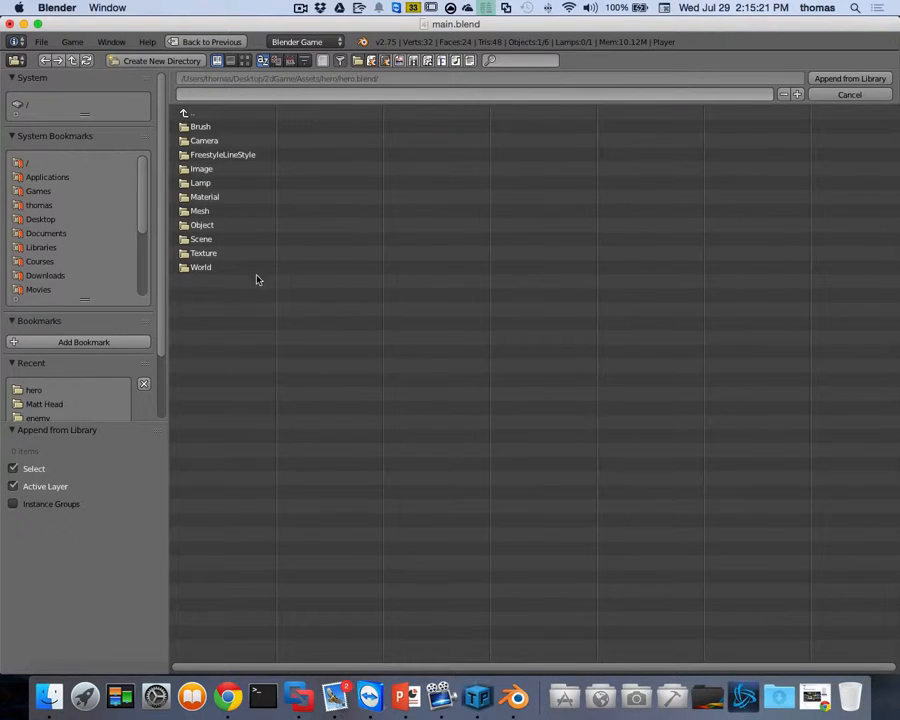
# Try to append the Image, Material, Mesh, Object and Texture categories of hero.blend together.
pyautogui.moveTo(223, 299); pyautogui.dragTo(200, 118)
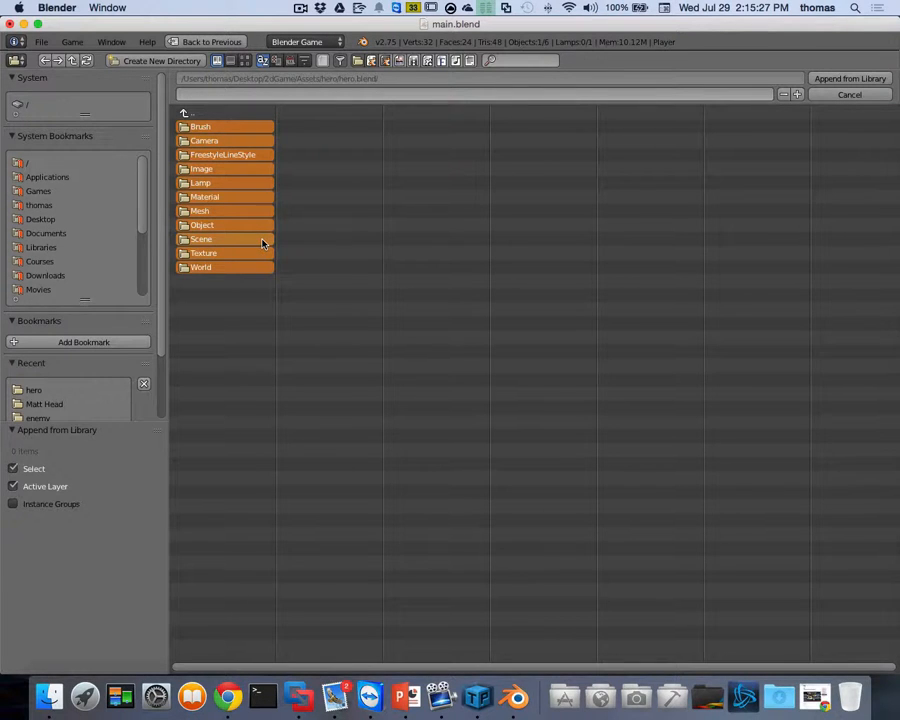
pyautogui.keyDown('shift'); pyautogui.click(209, 267); pyautogui.keyUp('shift')
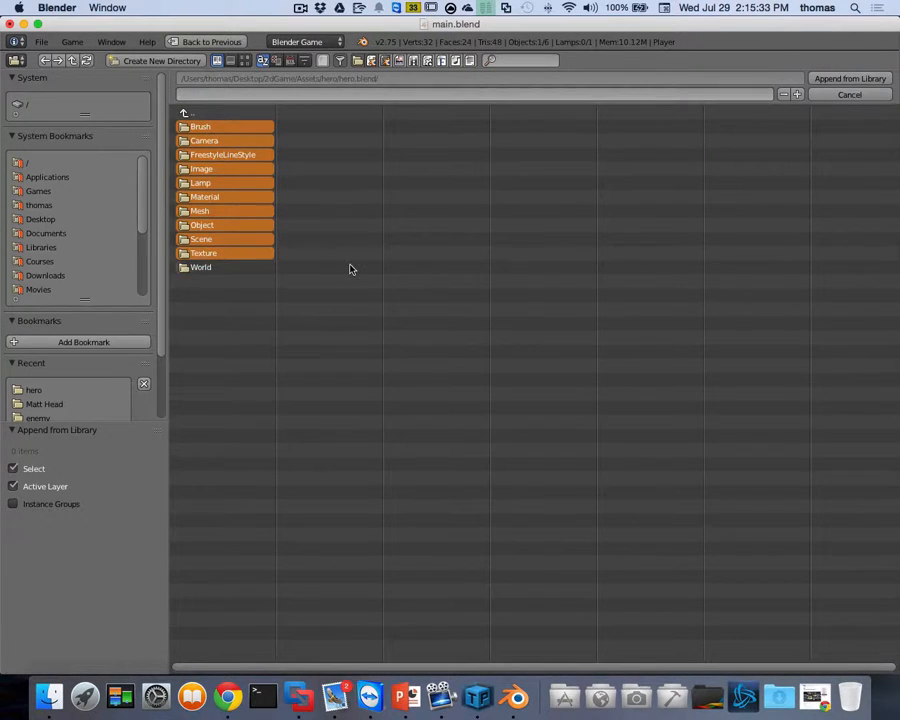
pyautogui.keyDown('shift'); pyautogui.click(215, 241); pyautogui.keyUp('shift')
pyautogui.keyDown('shift'); pyautogui.click(206, 186); pyautogui.keyUp('shift')
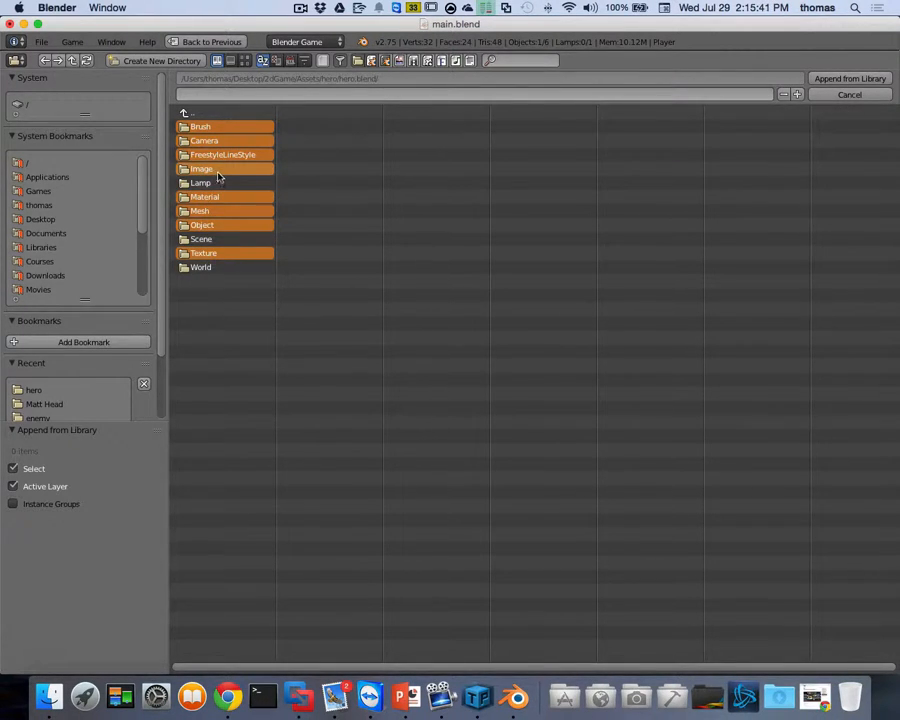
pyautogui.keyDown('shift'); pyautogui.click(226, 158); pyautogui.keyUp('shift')
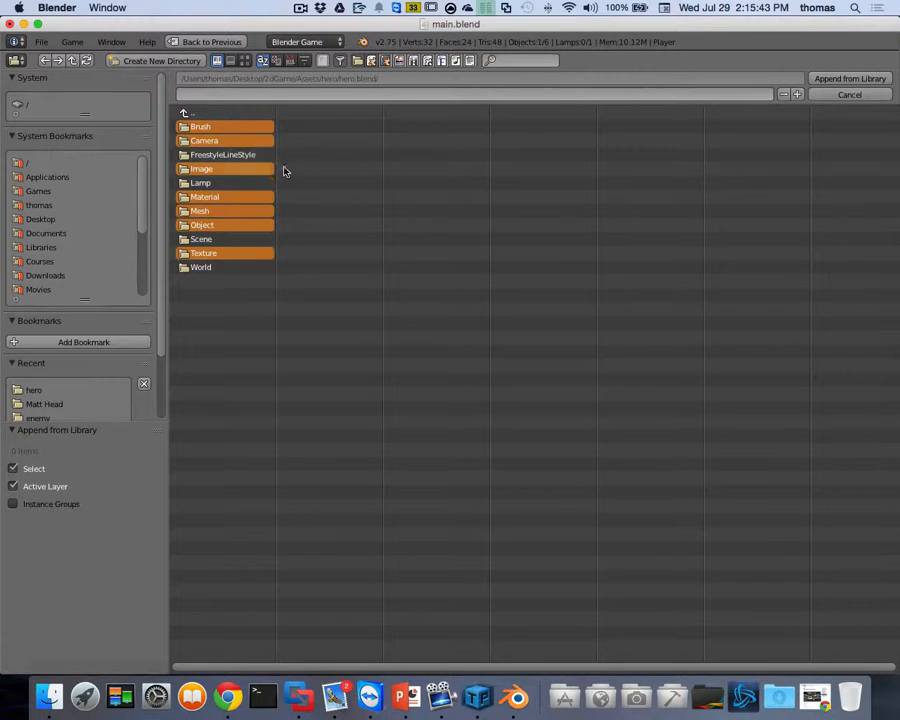
pyautogui.keyDown('shift'); pyautogui.click(212, 141); pyautogui.keyUp('shift')
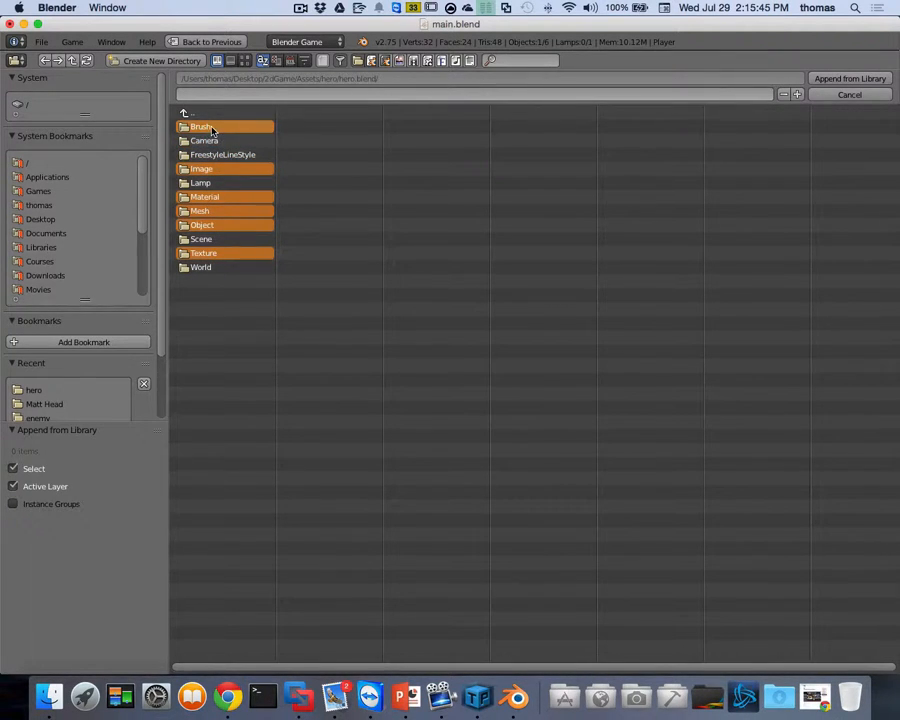
pyautogui.keyDown('shift'); pyautogui.click(212, 130); pyautogui.keyUp('shift')
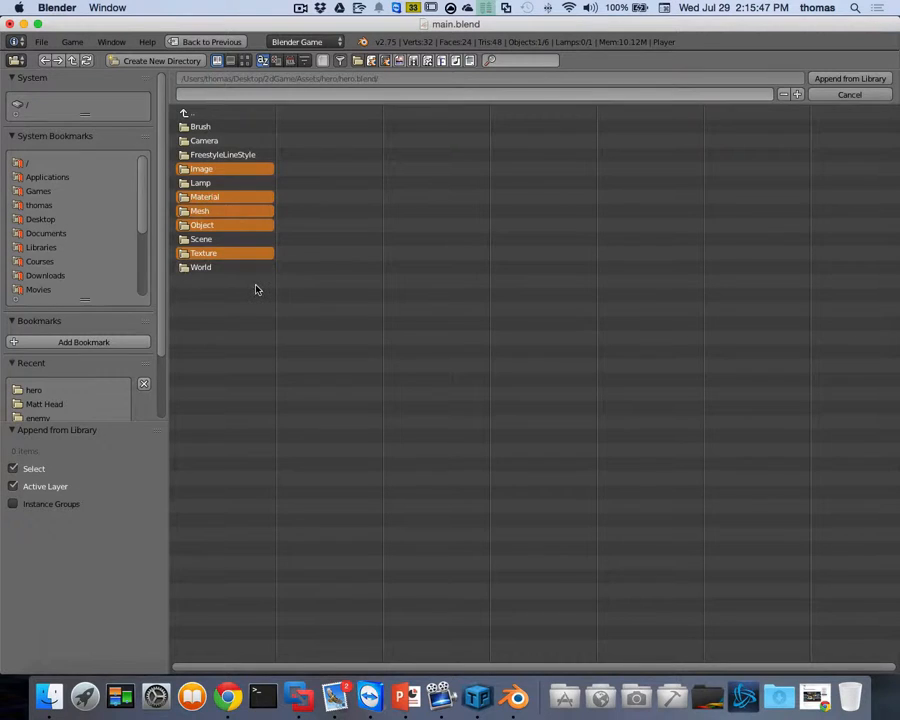
pyautogui.click(851, 82)
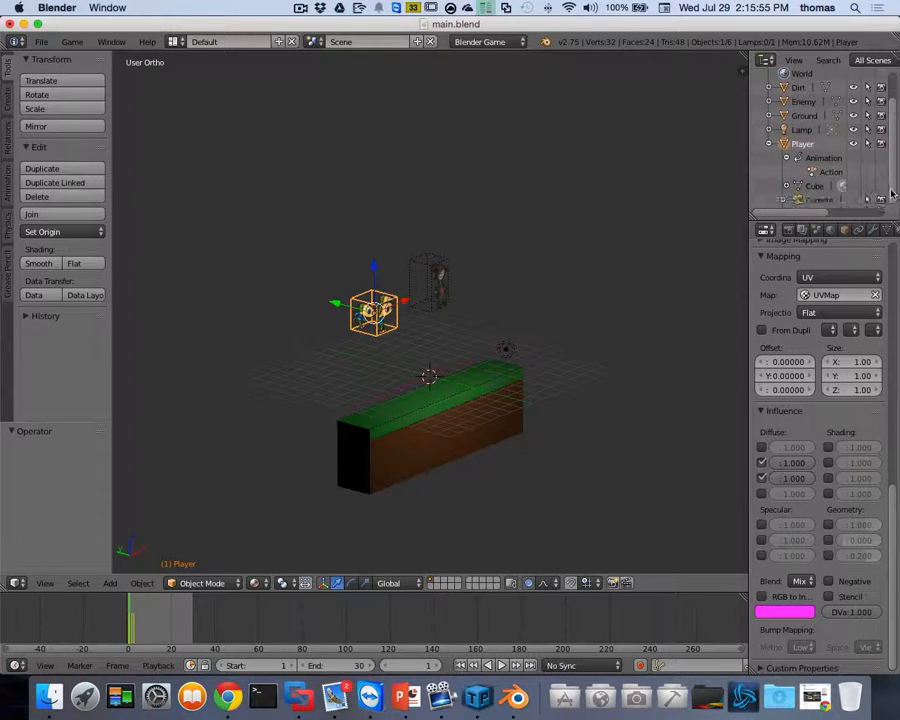
pyautogui.hscroll(5, 527, 301)
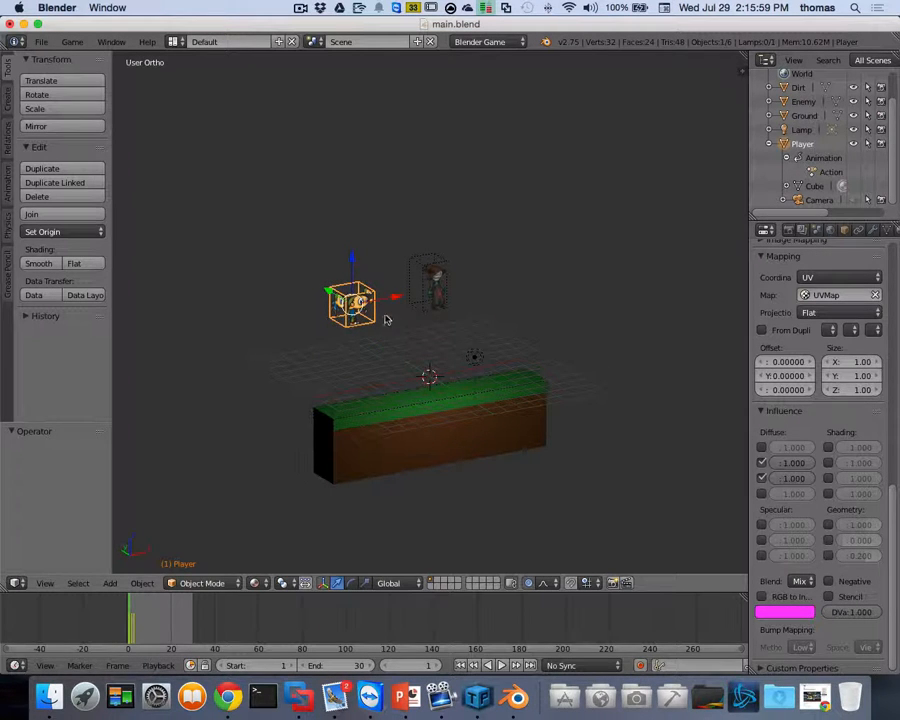
# Deselect everything in the scene and append the Hero object from hero.blend in the Assets/hero folder.
pyautogui.press('a')
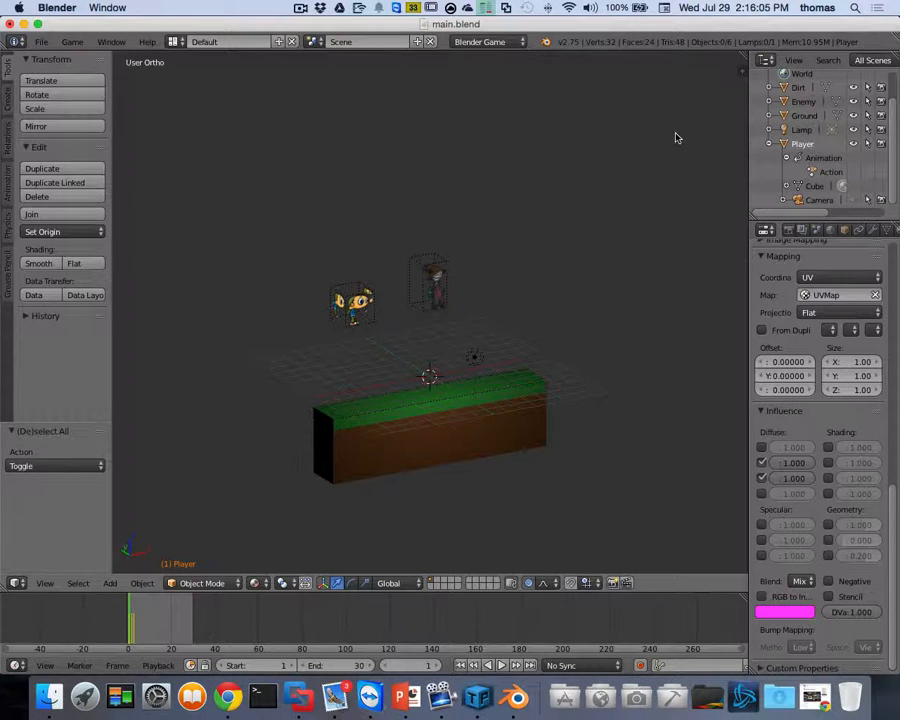
pyautogui.click(42, 42)
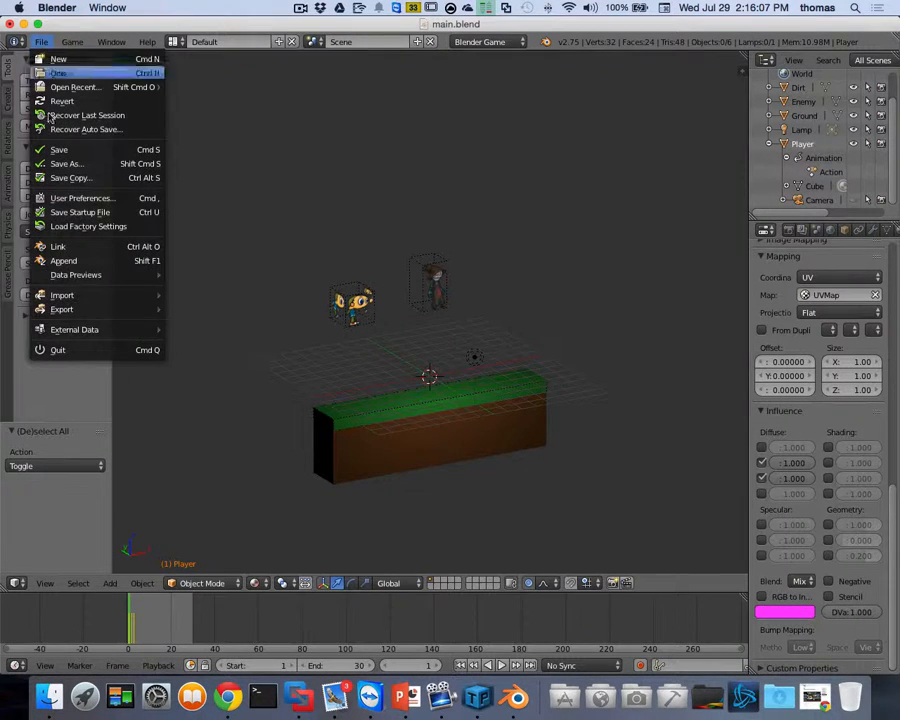
pyautogui.click(60, 258)
pyautogui.click(200, 127)
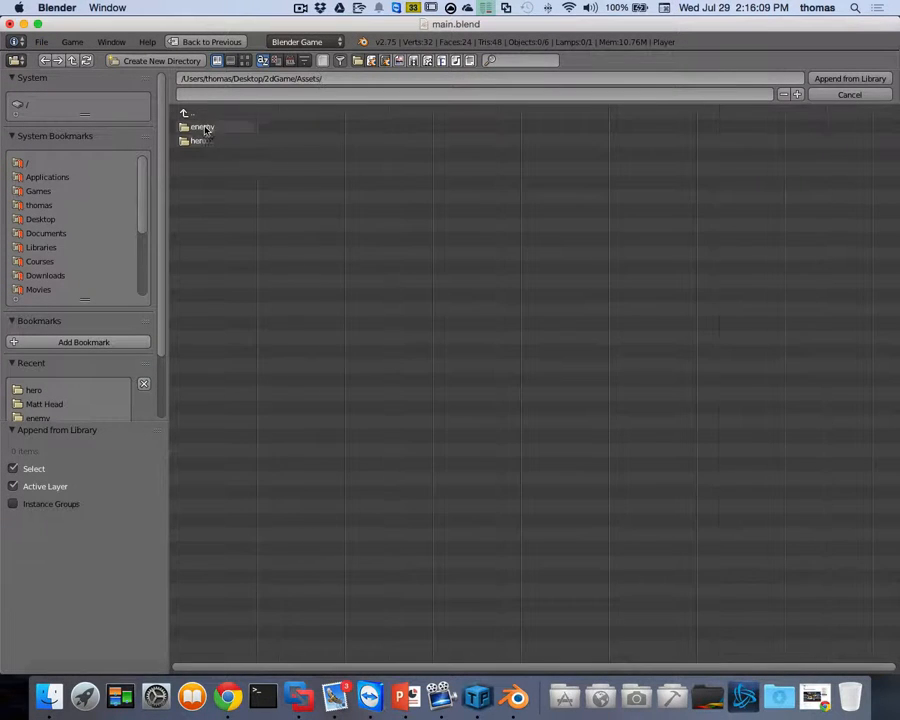
pyautogui.click(196, 141)
pyautogui.click(210, 128)
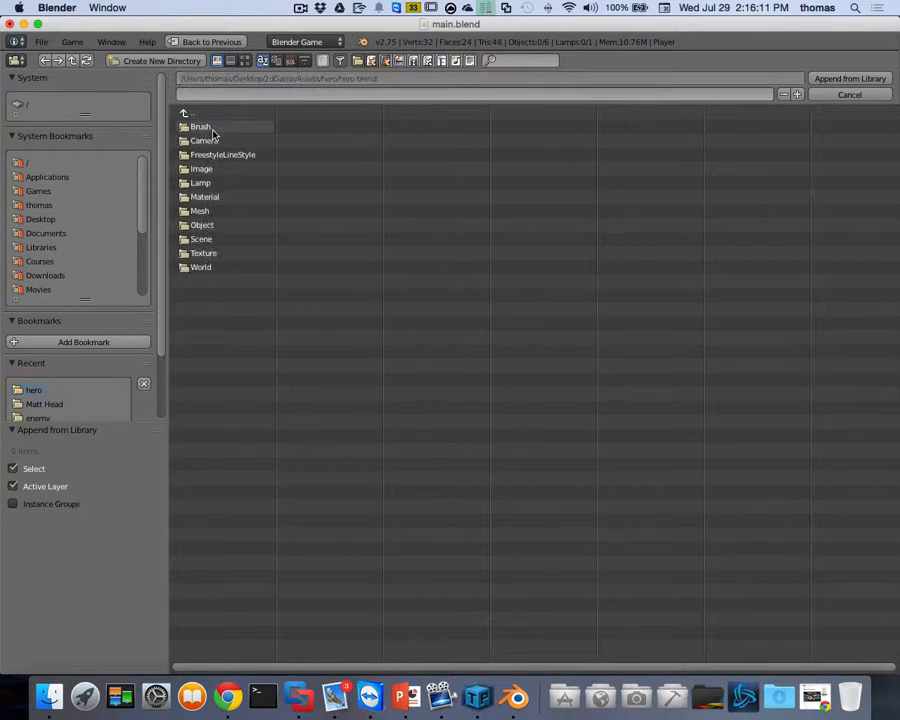
pyautogui.click(202, 226)
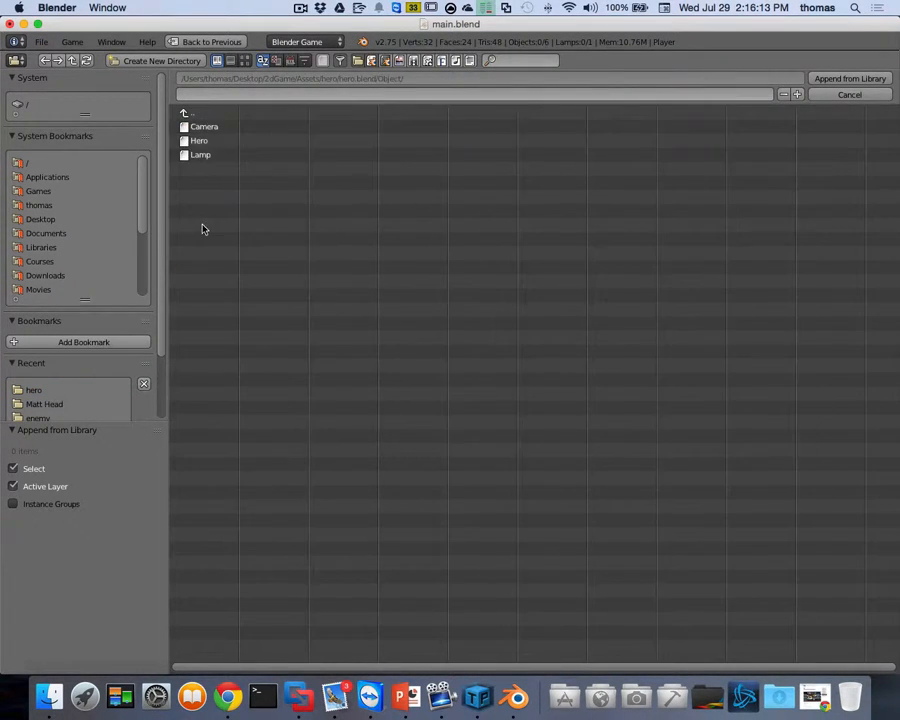
pyautogui.click(198, 142)
pyautogui.click(840, 79)
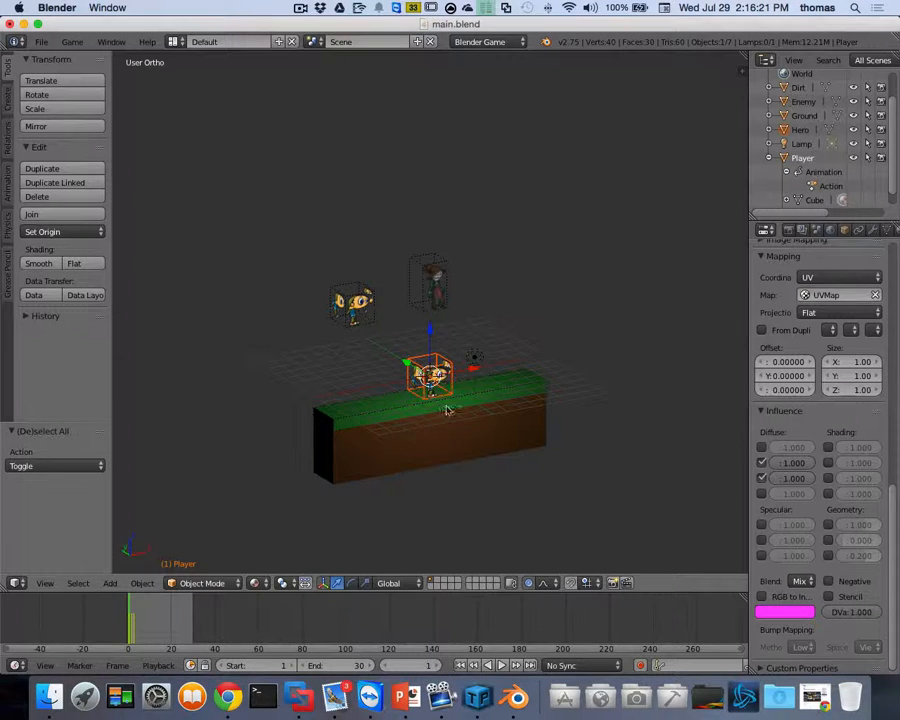
# Try raising the appended hero cube about 3.7 units along Z, and undo the move.
pyautogui.scroll(4, 388, 400)
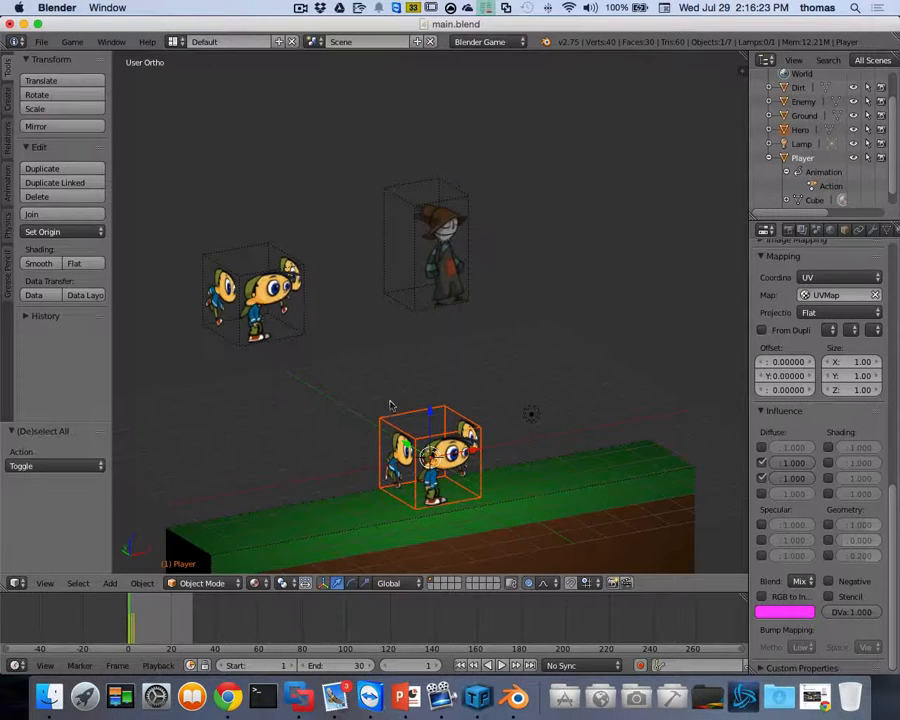
pyautogui.press('g')
pyautogui.press('z')
pyautogui.moveTo(434, 333); pyautogui.dragTo(436, 292)
pyautogui.moveTo(542, 402); pyautogui.dragTo(547, 404, button='middle')
pyautogui.hscroll(-5, 547, 408)
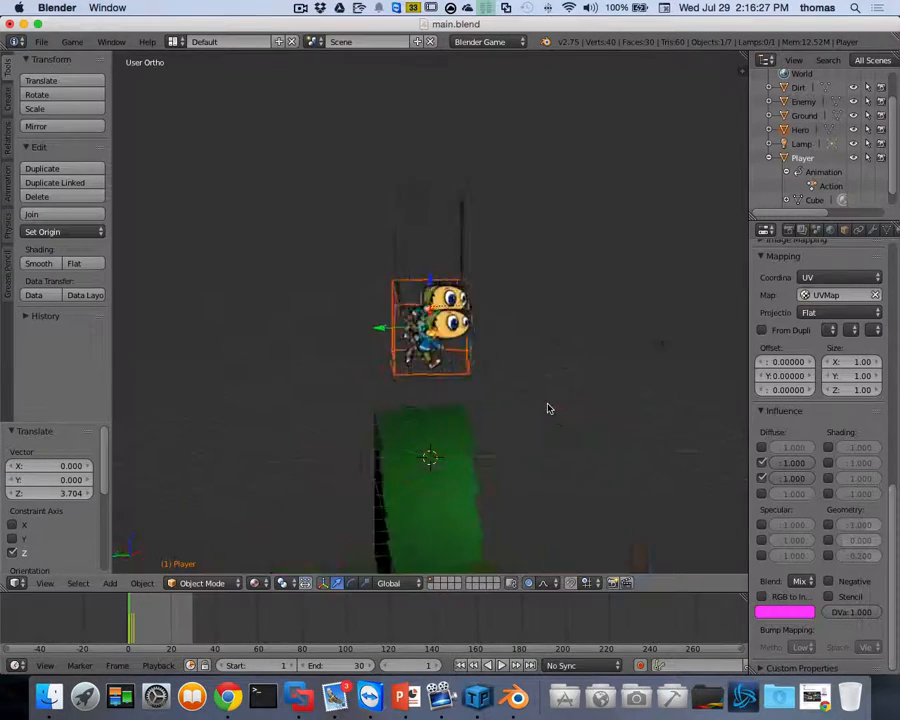
pyautogui.hscroll(10, 547, 408)
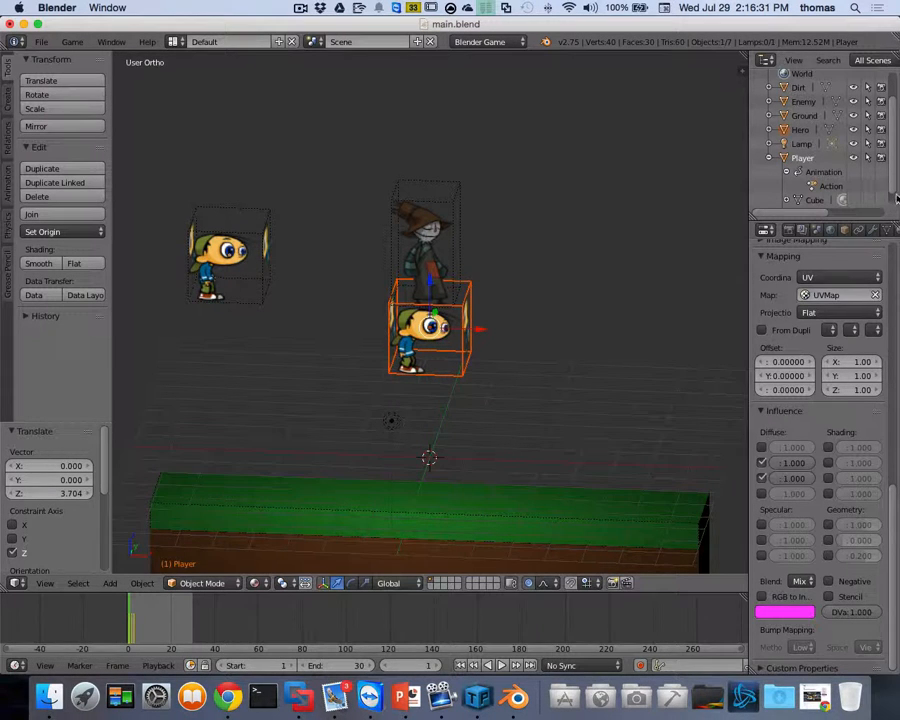
pyautogui.hotkey('ctrl', 'z')
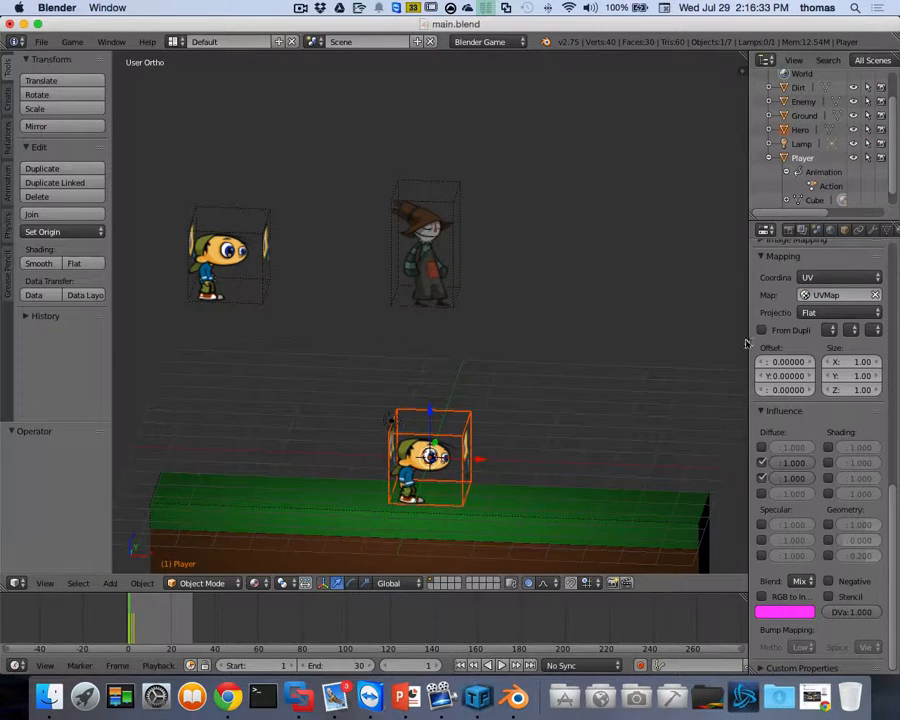
# Make the Hero the active object and switch the screen layout to Game Logic.
pyautogui.click(800, 130)
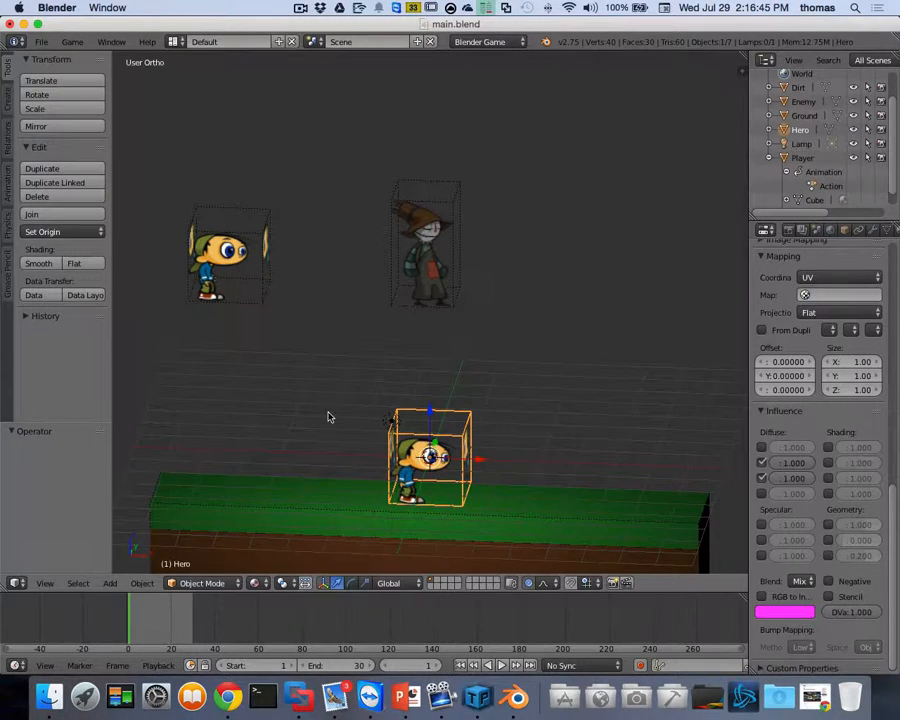
pyautogui.scroll(3, 329, 417)
pyautogui.scroll(-2, 329, 417)
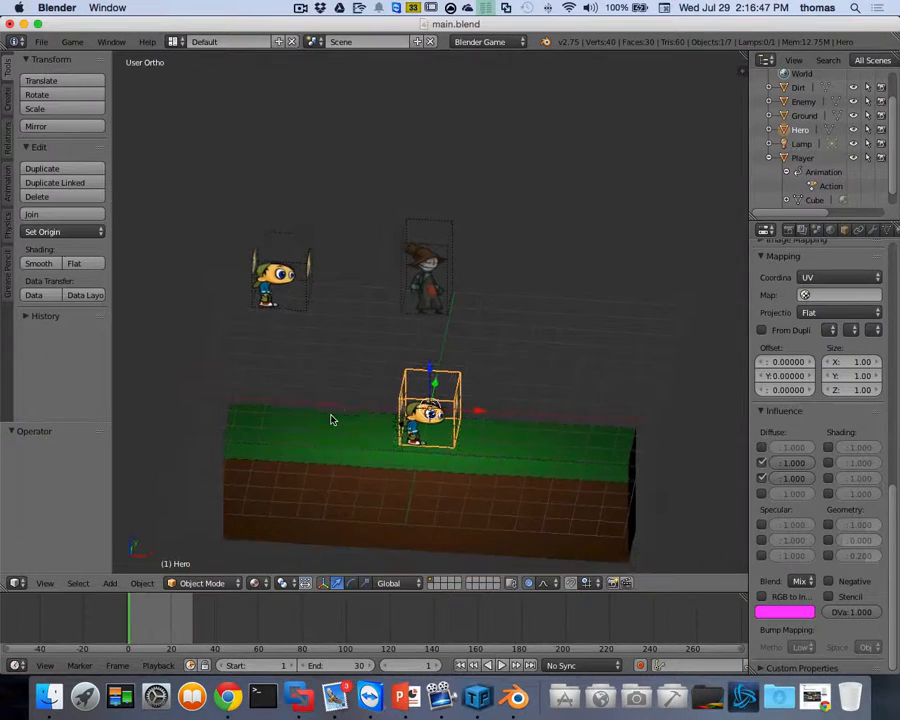
pyautogui.click(175, 41)
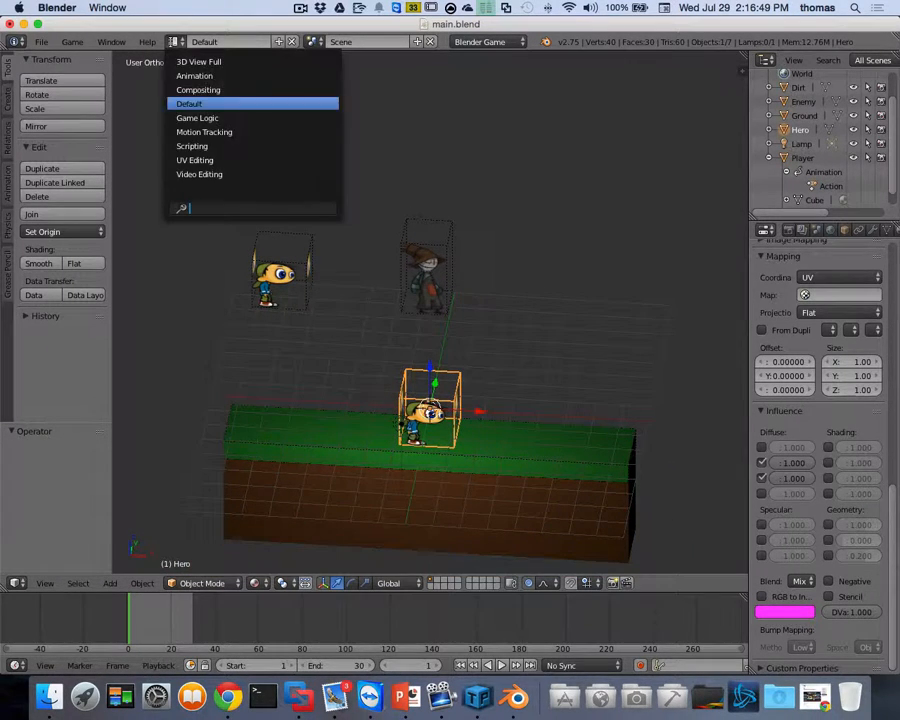
pyautogui.click(219, 118)
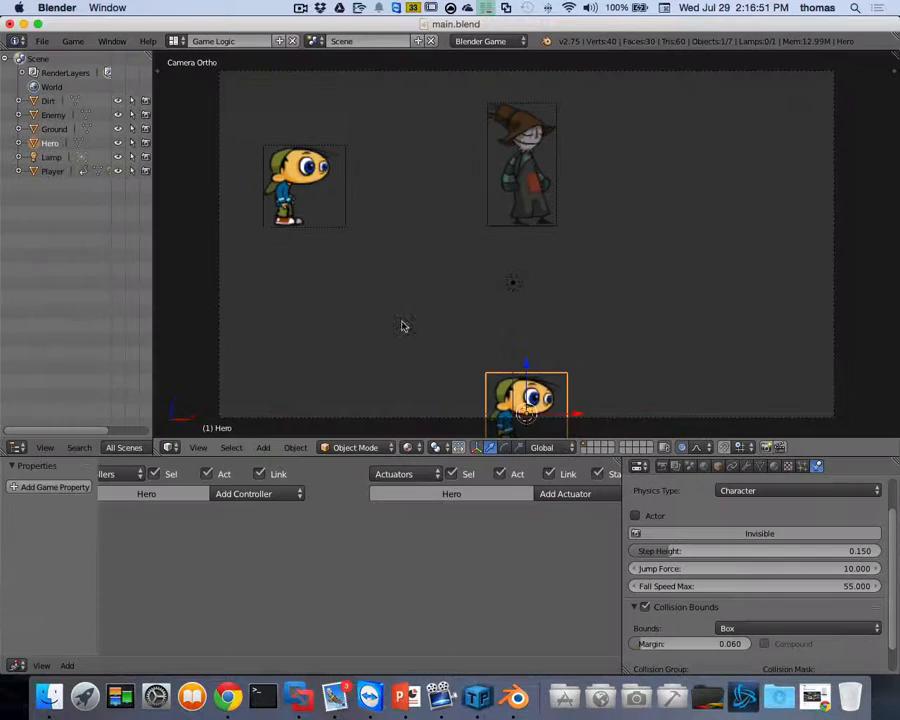
# Move the Hero up along Z and across along X so it sits just below the Player in the camera view.
pyautogui.scroll(-2, 519, 328)
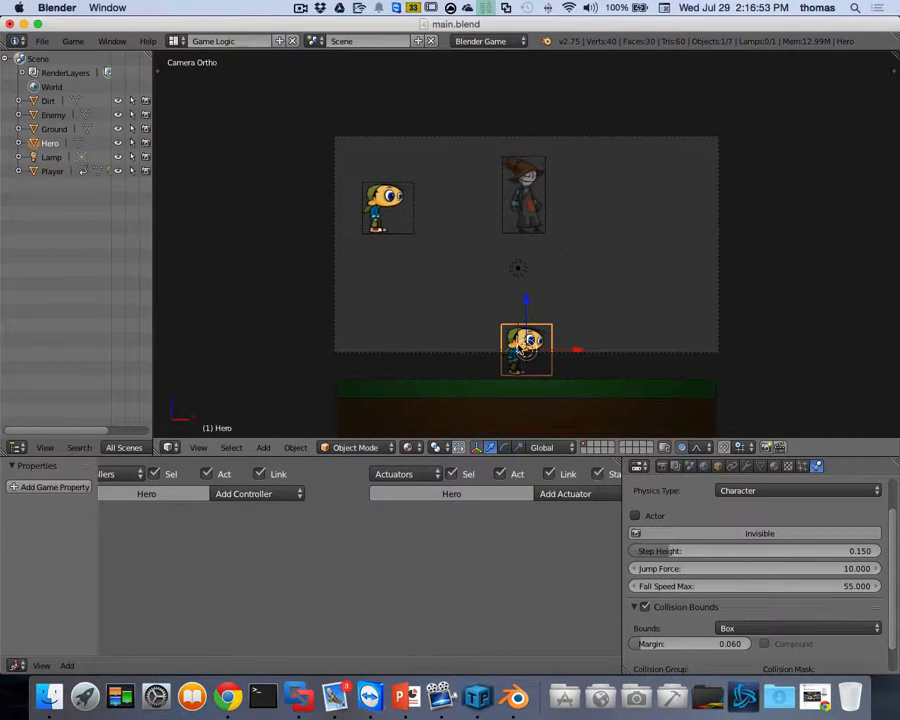
pyautogui.press('g')
pyautogui.press('z')
pyautogui.click(529, 260)
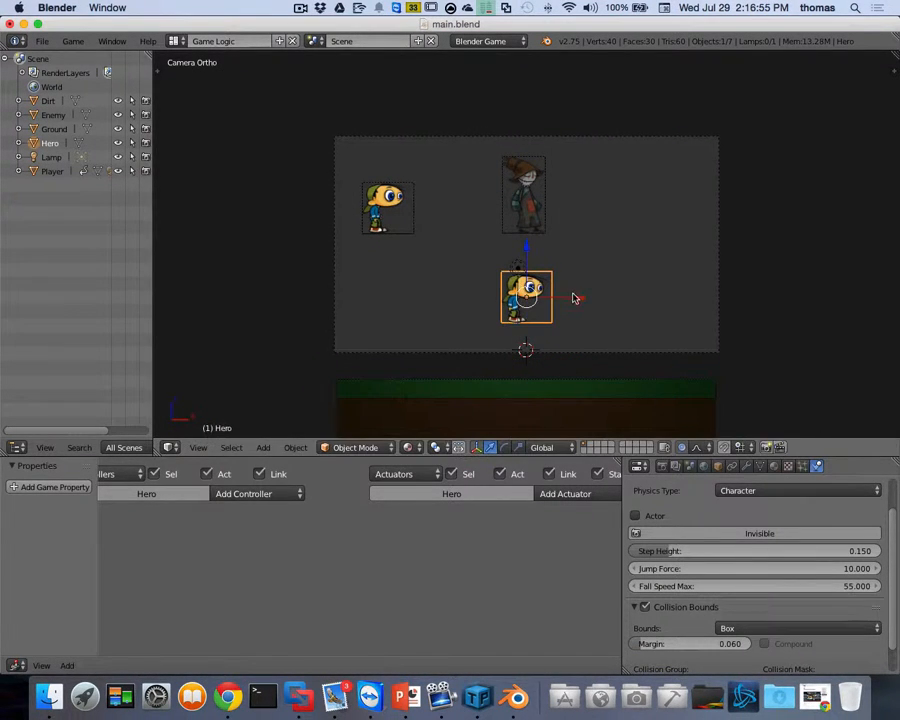
pyautogui.press('g')
pyautogui.press('x')
pyautogui.click(444, 298)
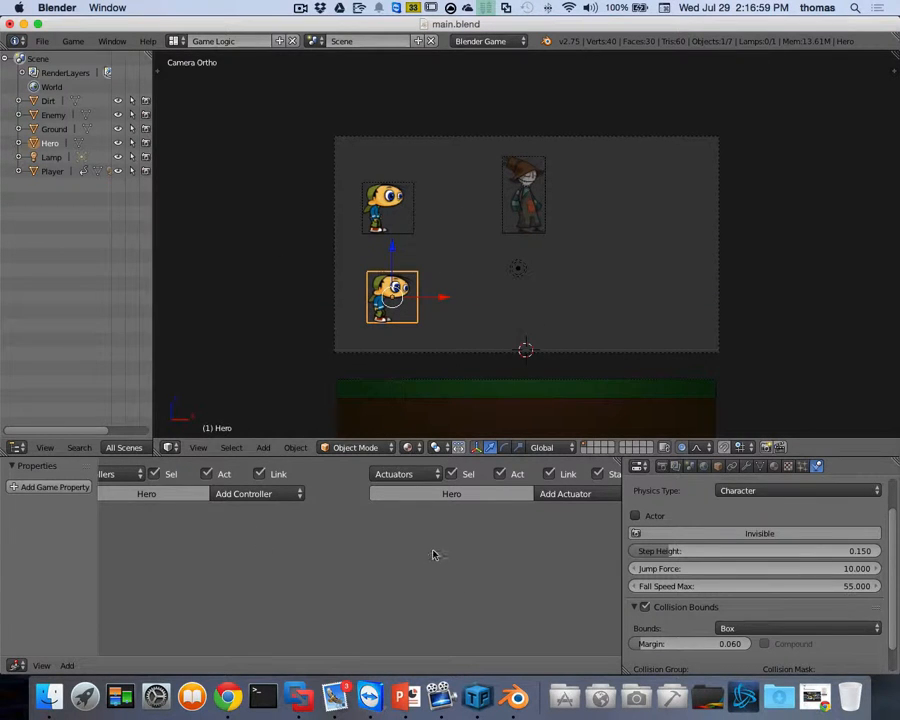
# Select the Player plus the Hero as the active object, and copy logic bricks across the selection.
pyautogui.rightClick(385, 205)
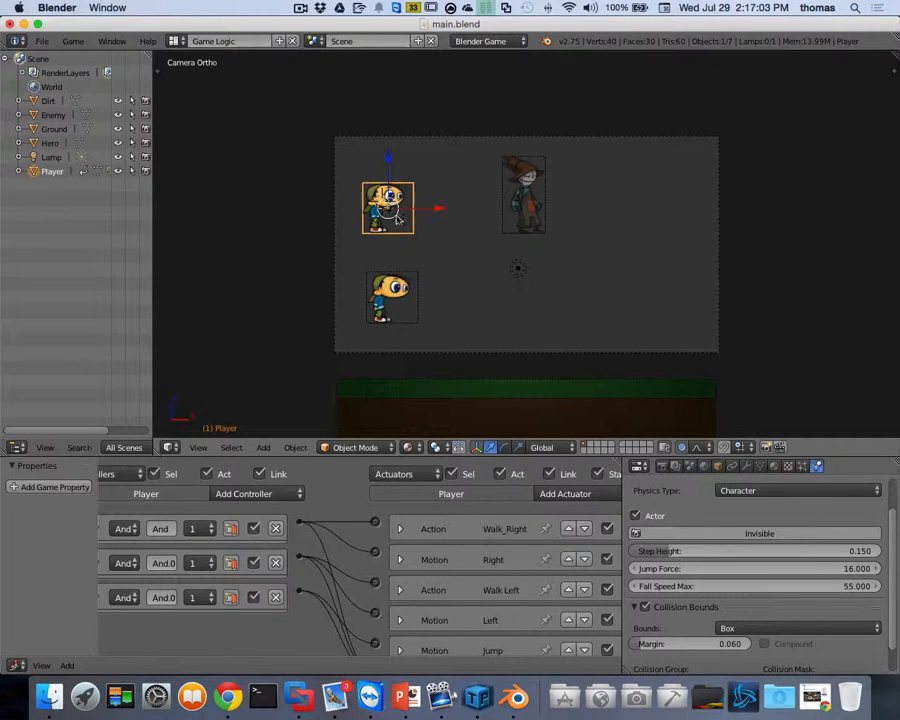
pyautogui.keyDown('shift'); pyautogui.rightClick(397, 303); pyautogui.keyUp('shift')
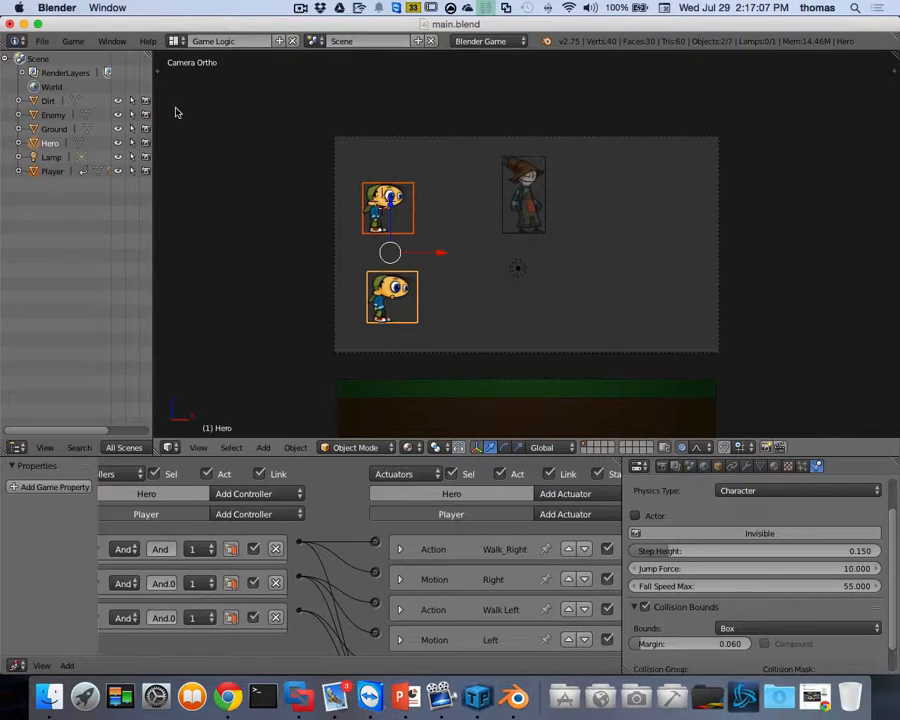
pyautogui.click(296, 450)
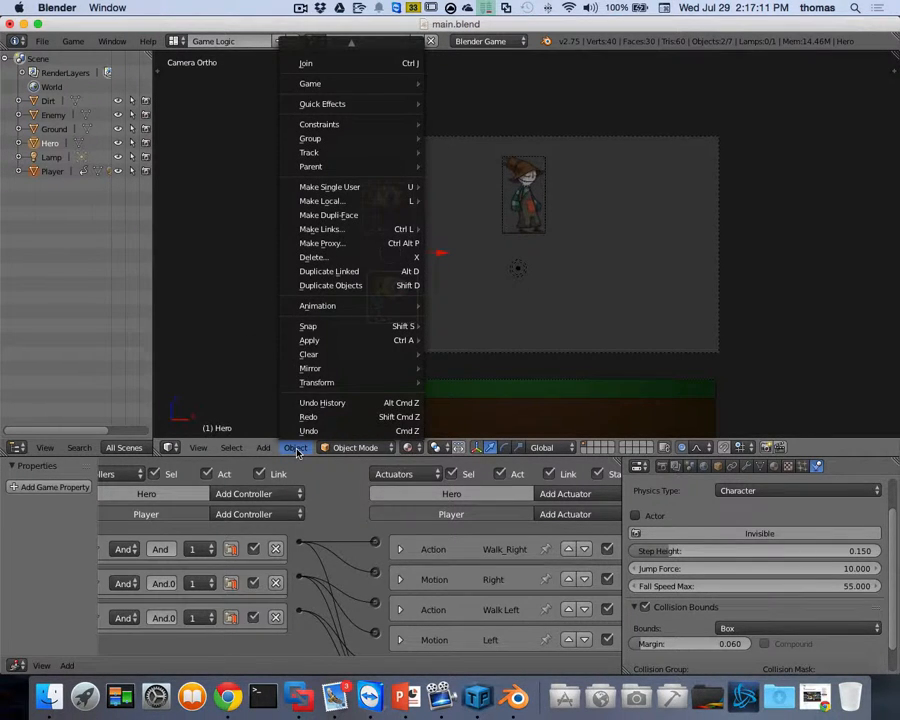
pyautogui.moveTo(339, 84)
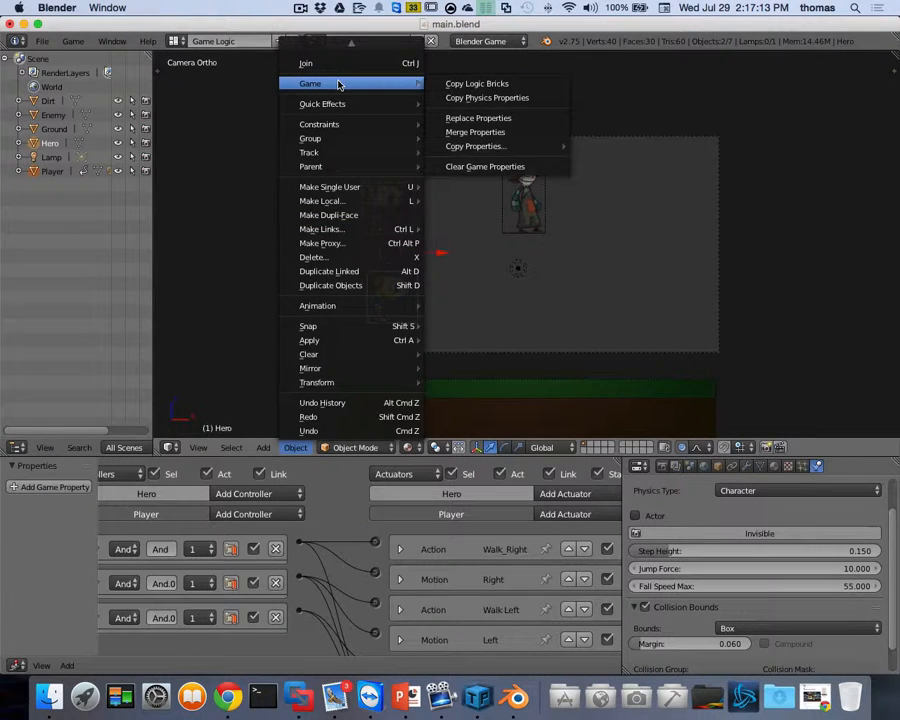
pyautogui.click(459, 86)
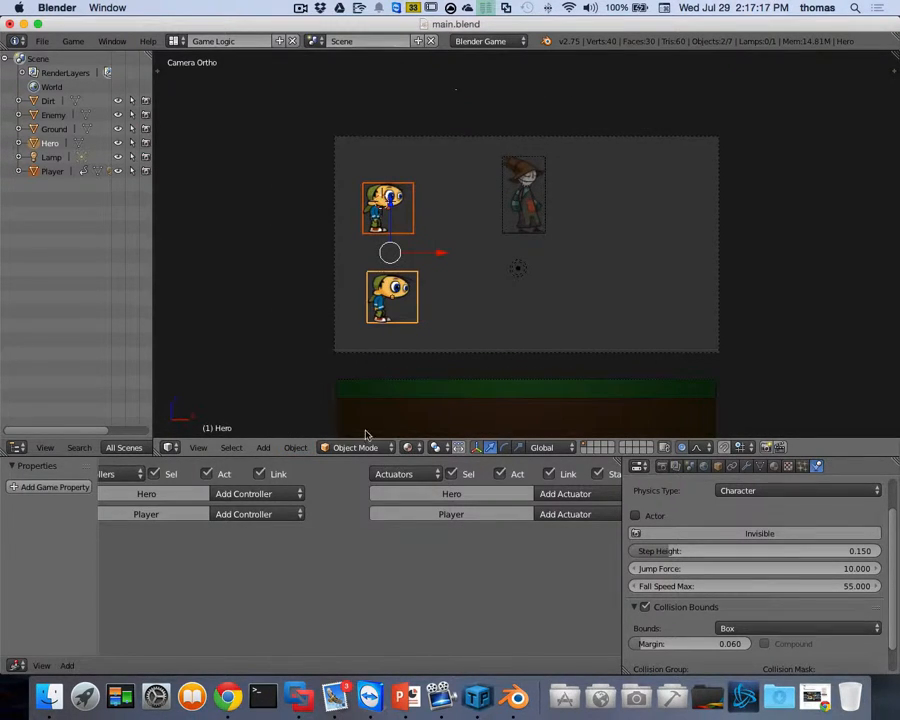
# Undo the last logic-brick copy, and copy the logic bricks to the Hero with the Player as the active object.
pyautogui.press('super+z')
pyautogui.press('super+z')
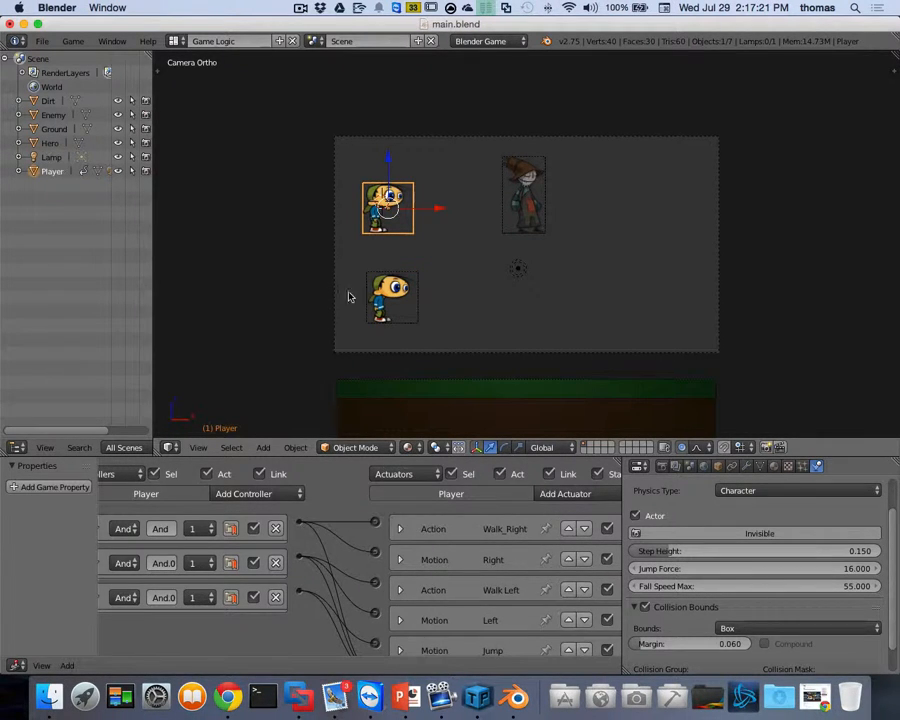
pyautogui.rightClick(392, 297)
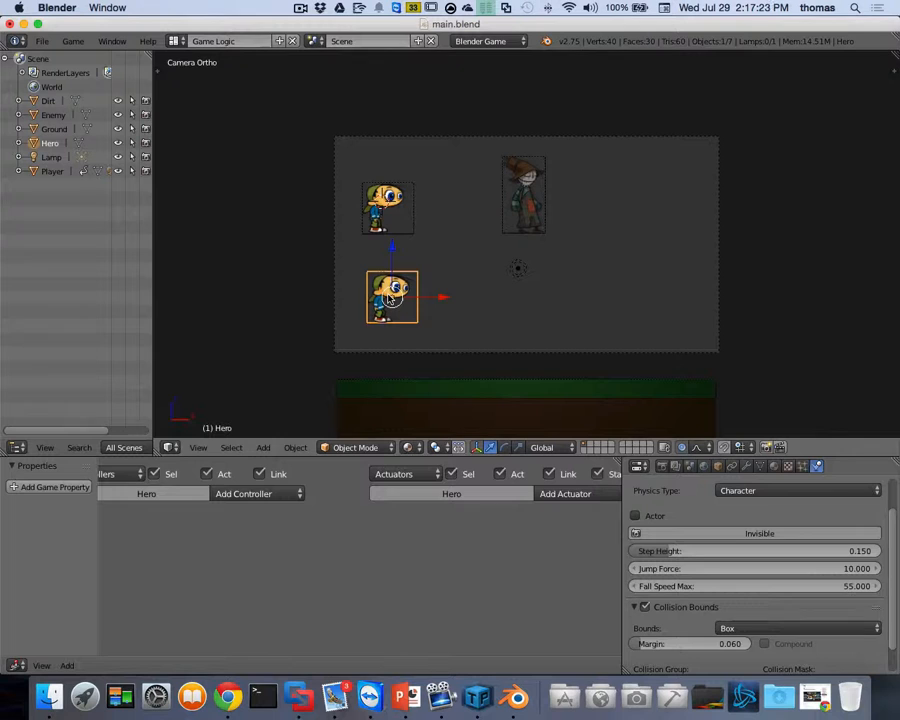
pyautogui.keyDown('shift'); pyautogui.rightClick(385, 206); pyautogui.keyUp('shift')
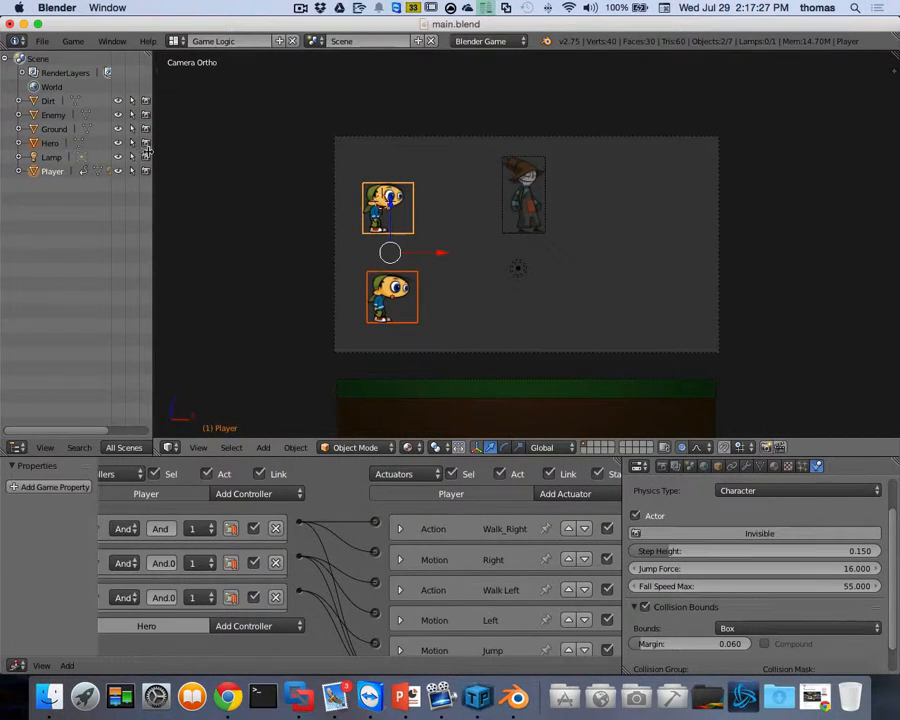
pyautogui.click(295, 447)
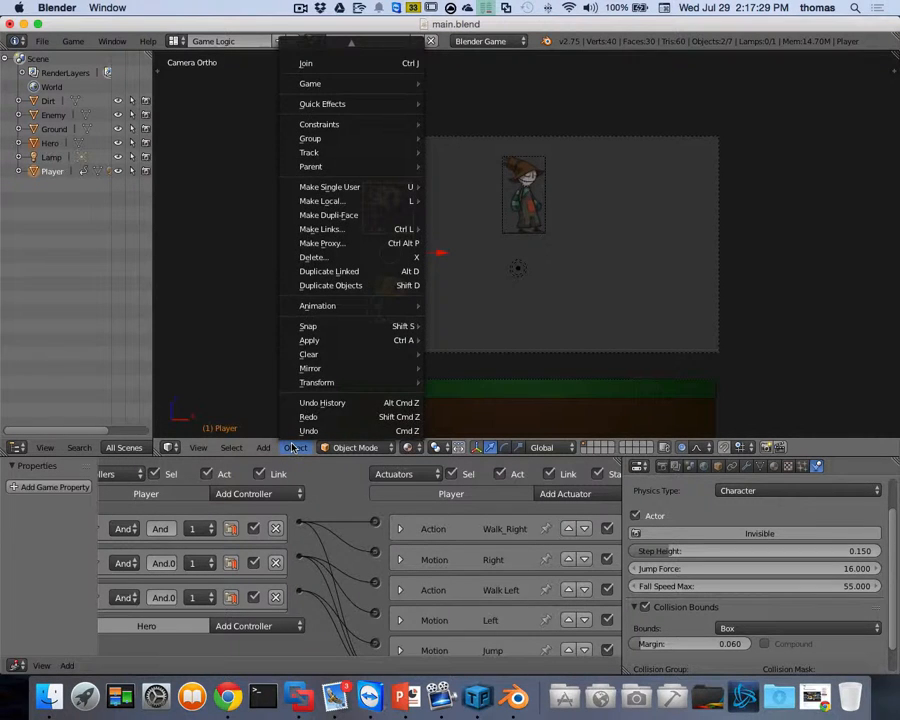
pyautogui.moveTo(318, 84)
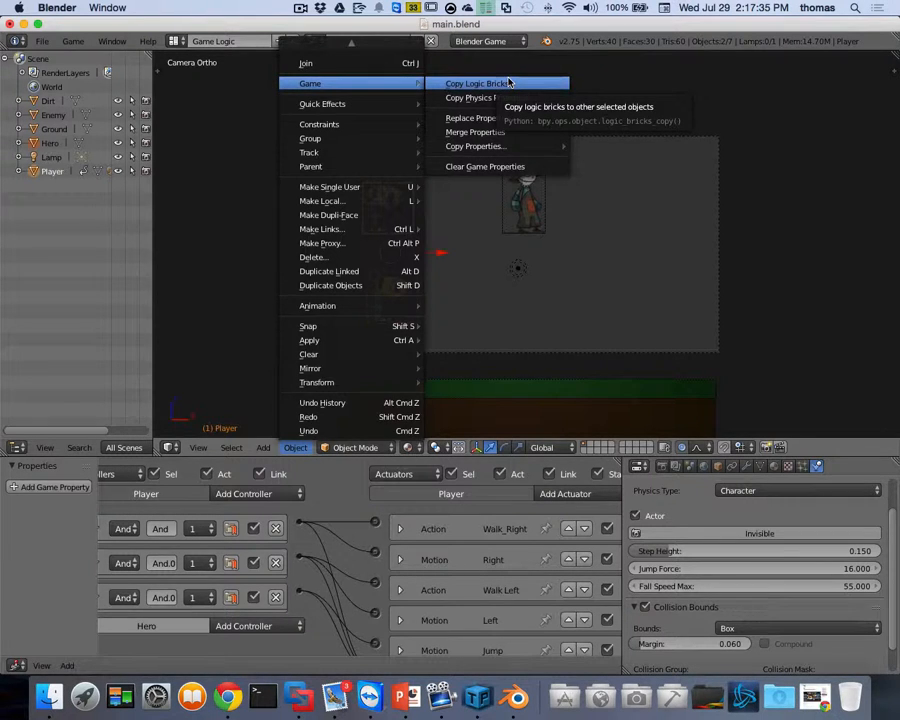
pyautogui.click(508, 83)
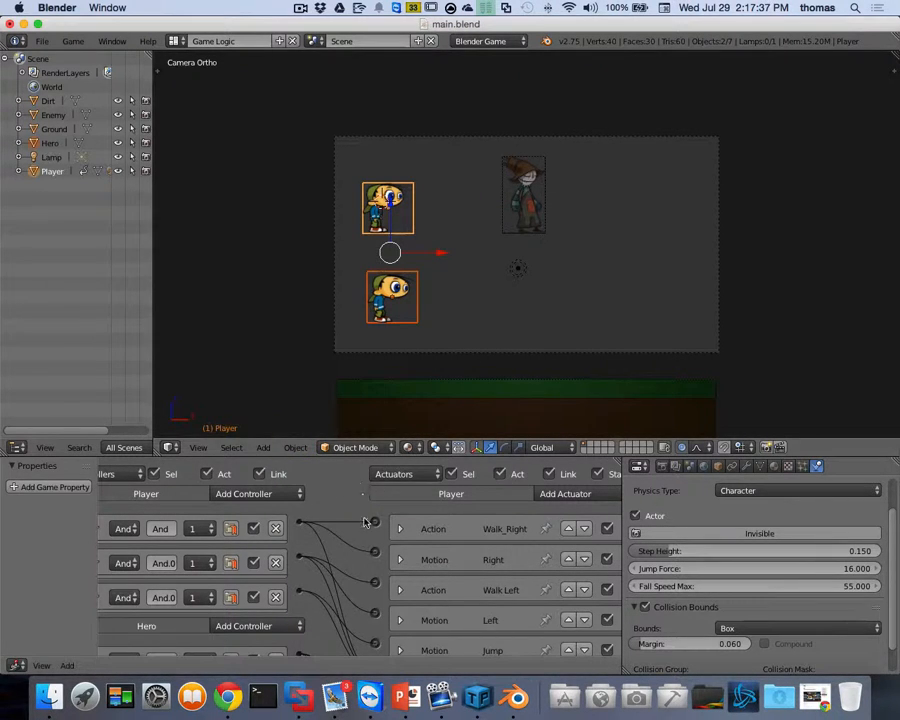
# Examine the Hero's logic bricks, and expand the Player's animation data and the Hero's data in the scene hierarchy for comparison.
pyautogui.rightClick(395, 313)
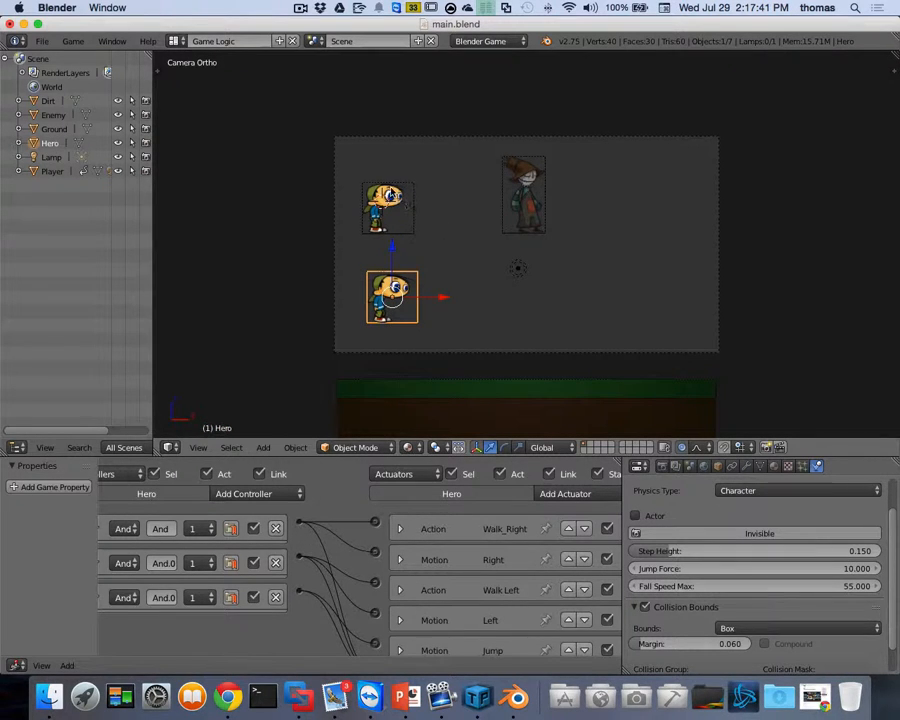
pyautogui.rightClick(398, 203)
pyautogui.click(19, 171)
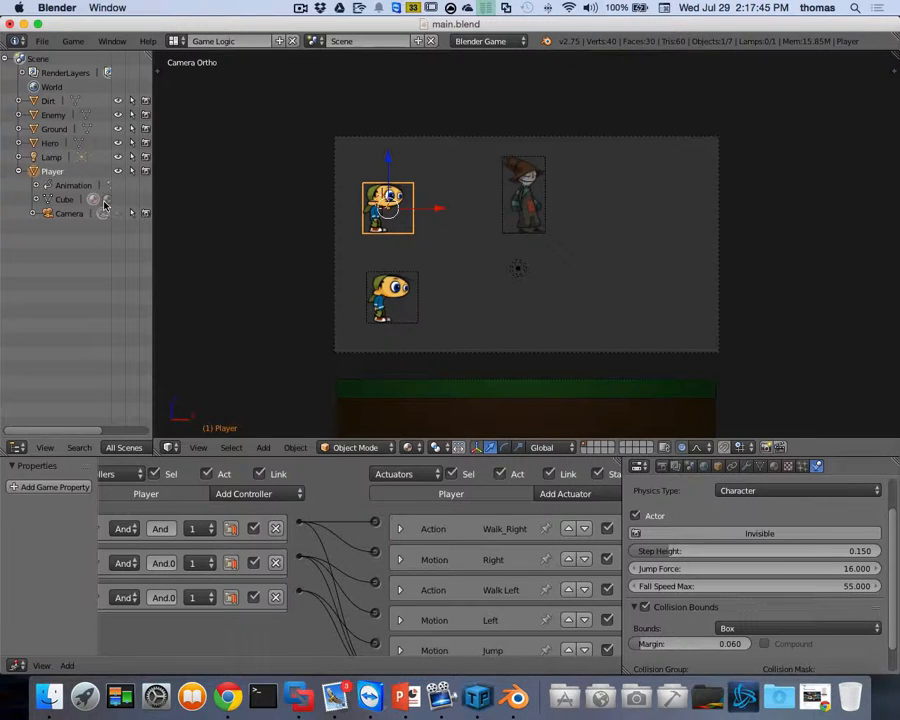
pyautogui.click(36, 185)
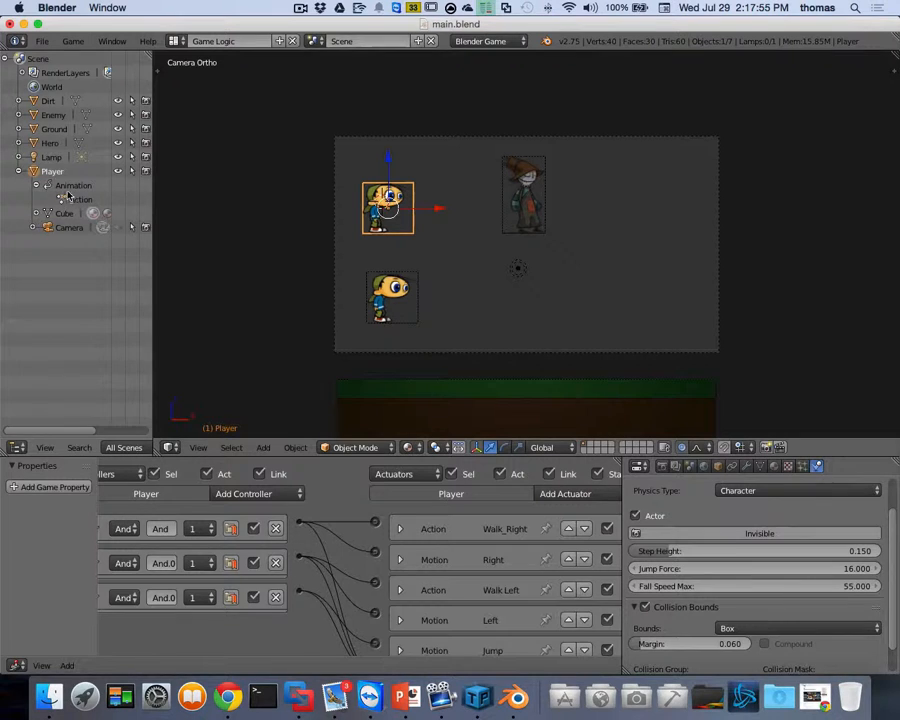
pyautogui.click(45, 144)
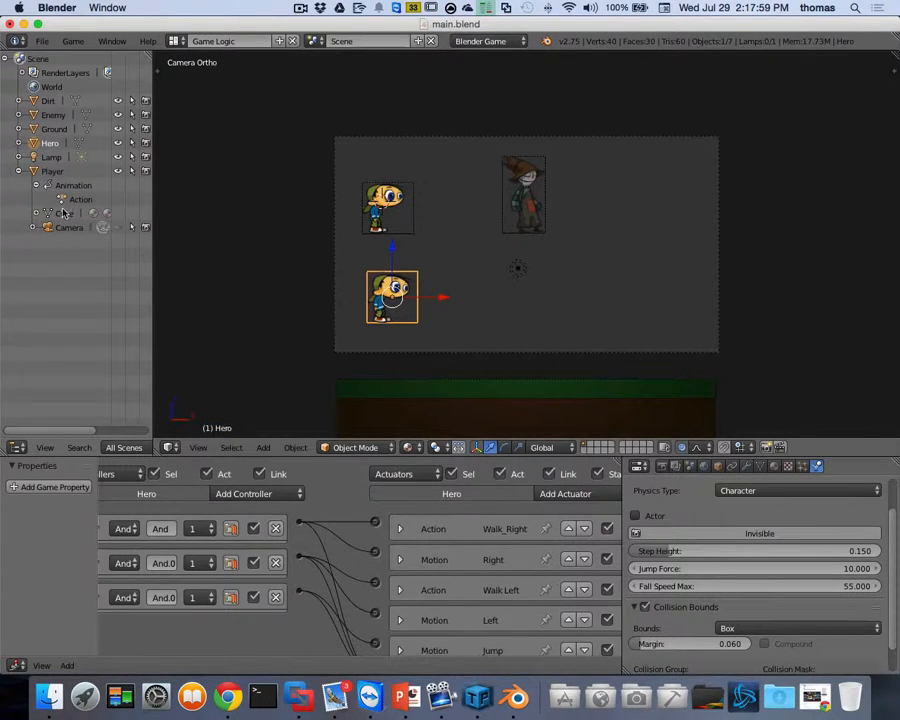
pyautogui.click(19, 144)
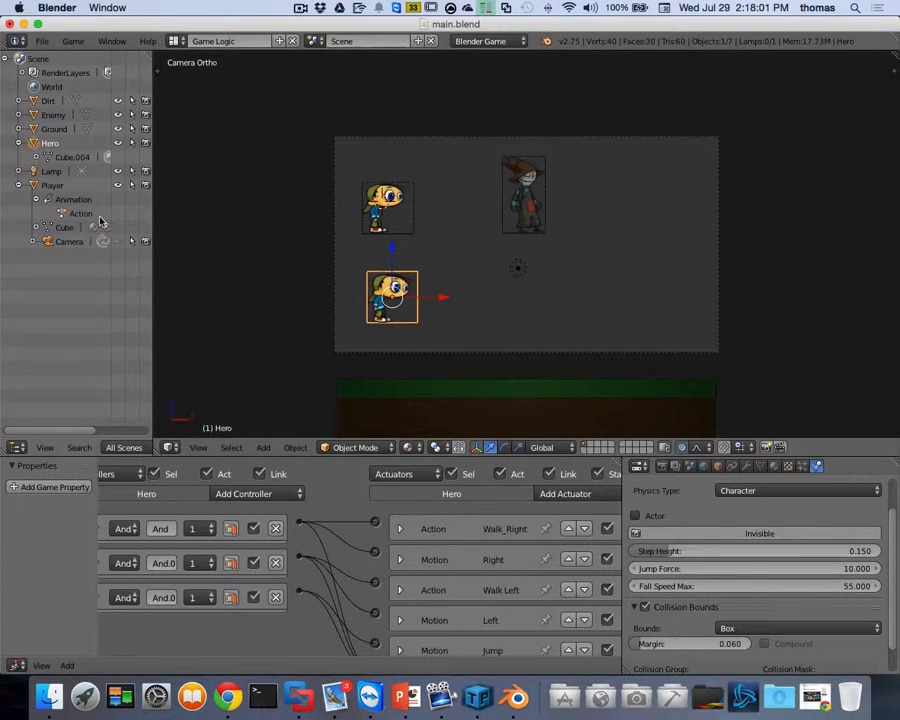
# Rename the Hero's mesh data as PlayerCube and return to Object Mode.
pyautogui.doubleClick(69, 163)
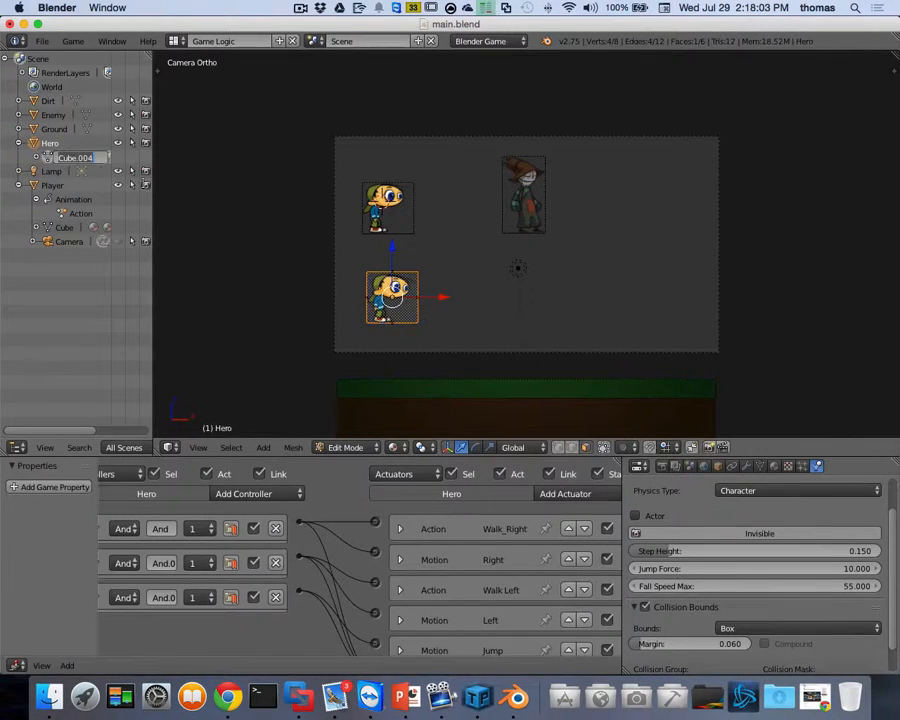
pyautogui.write('PlayerCube')
pyautogui.press('Return')
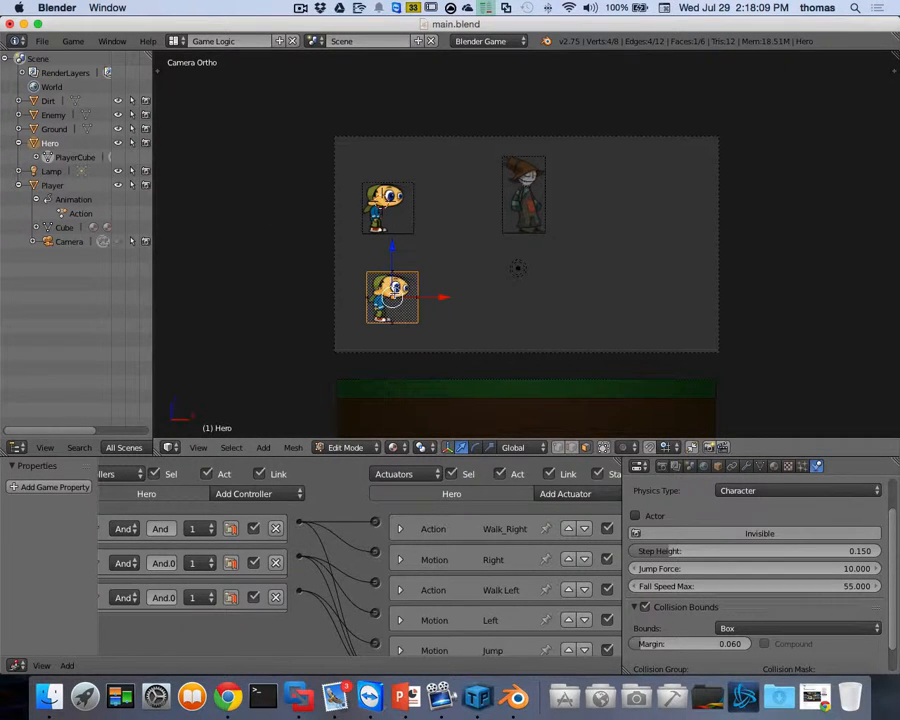
pyautogui.press('Tab')
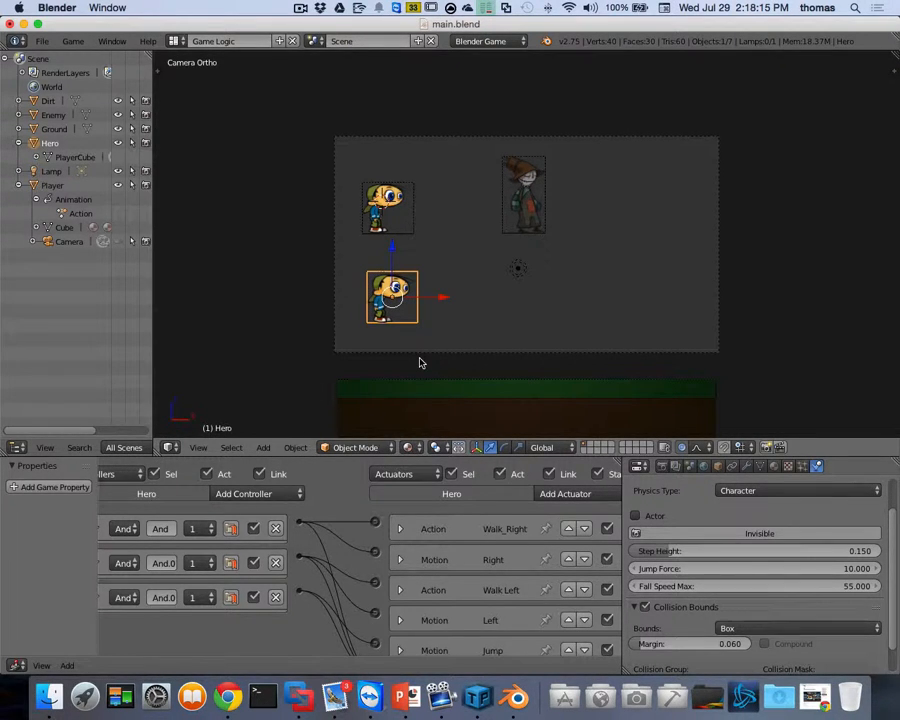
# Try to link animation data with only the Hero selected.
pyautogui.click(295, 449)
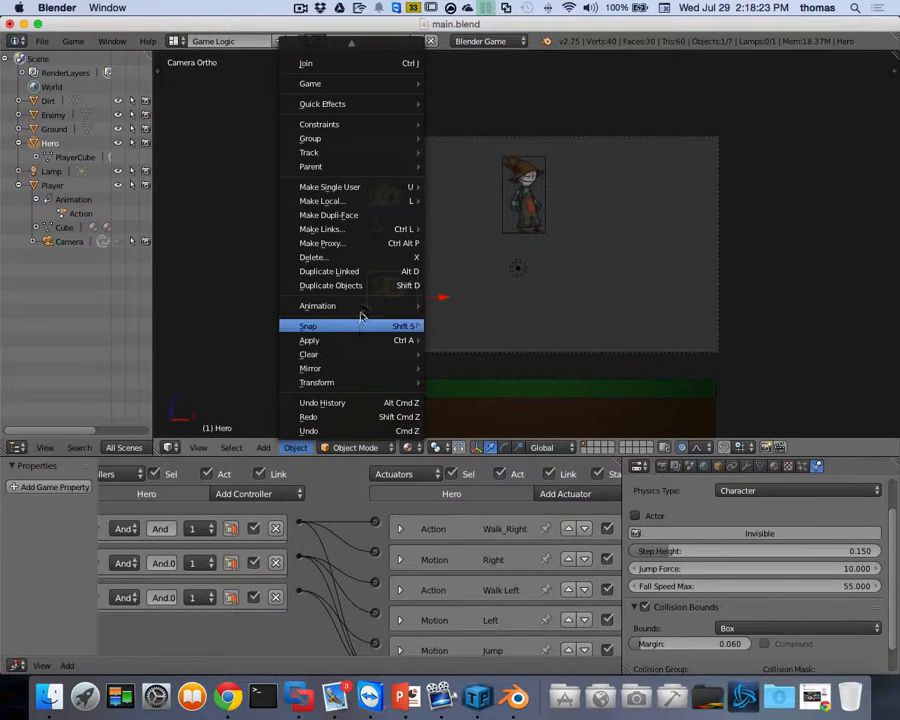
pyautogui.moveTo(362, 306)
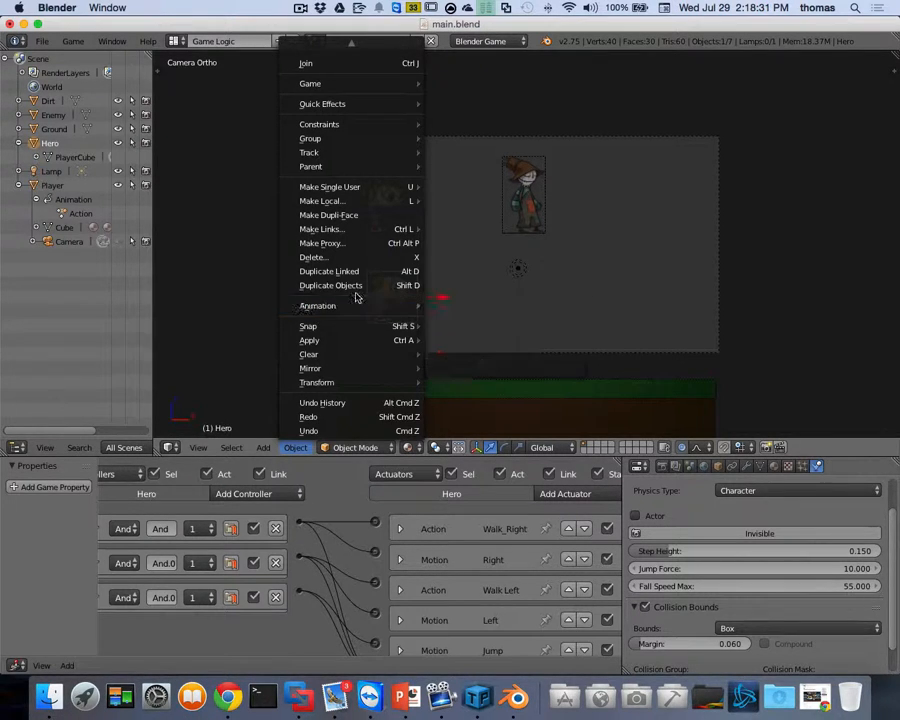
pyautogui.moveTo(370, 225)
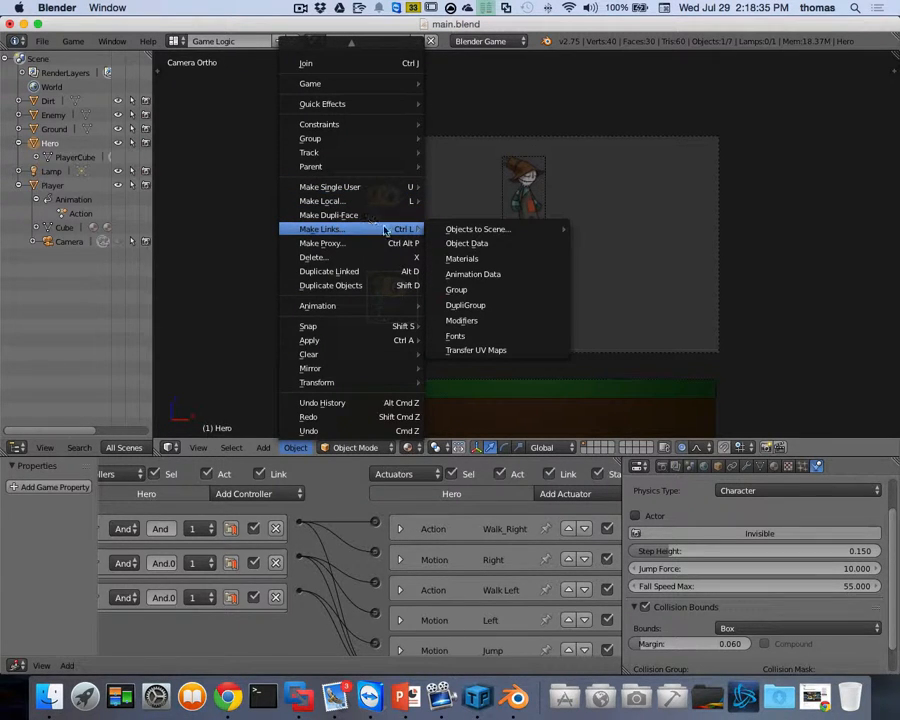
pyautogui.click(474, 275)
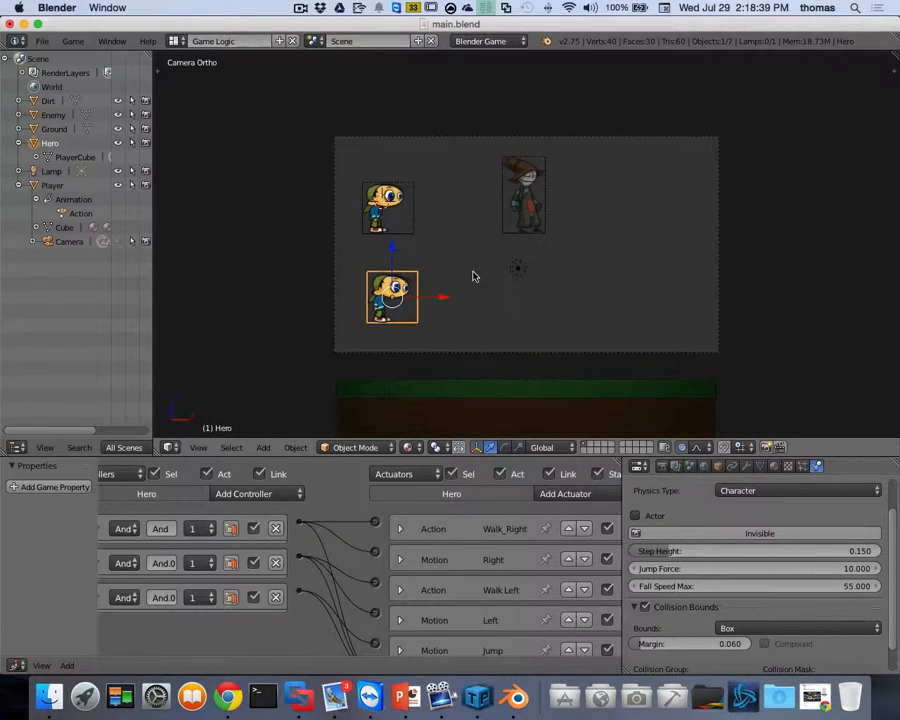
# Add the Player to the selection as the active object, and link its animation data to the Hero.
pyautogui.keyDown('shift'); pyautogui.rightClick(395, 217); pyautogui.keyUp('shift')
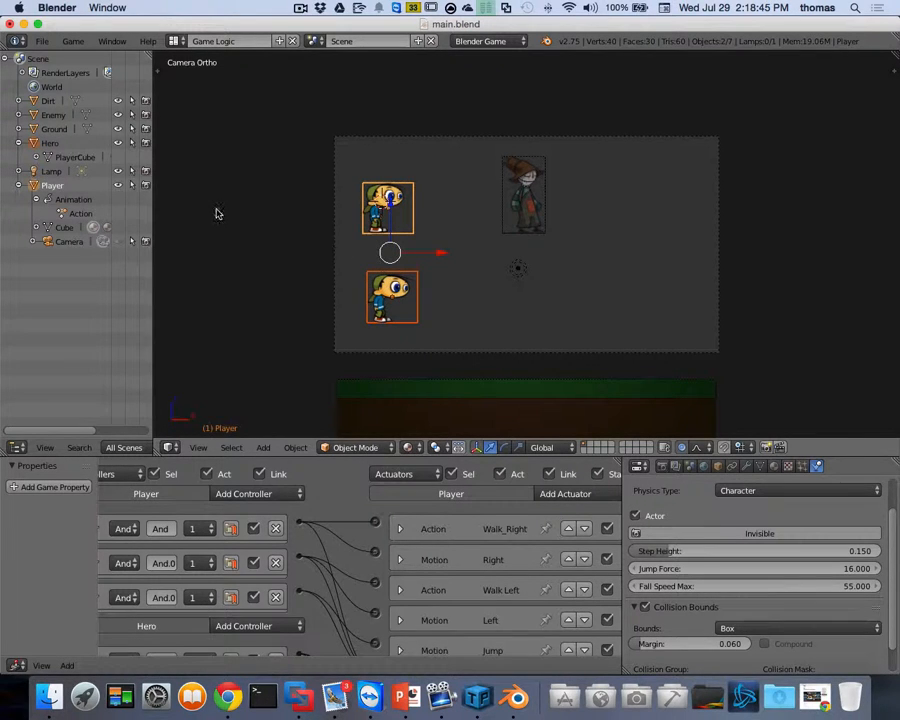
pyautogui.click(294, 450)
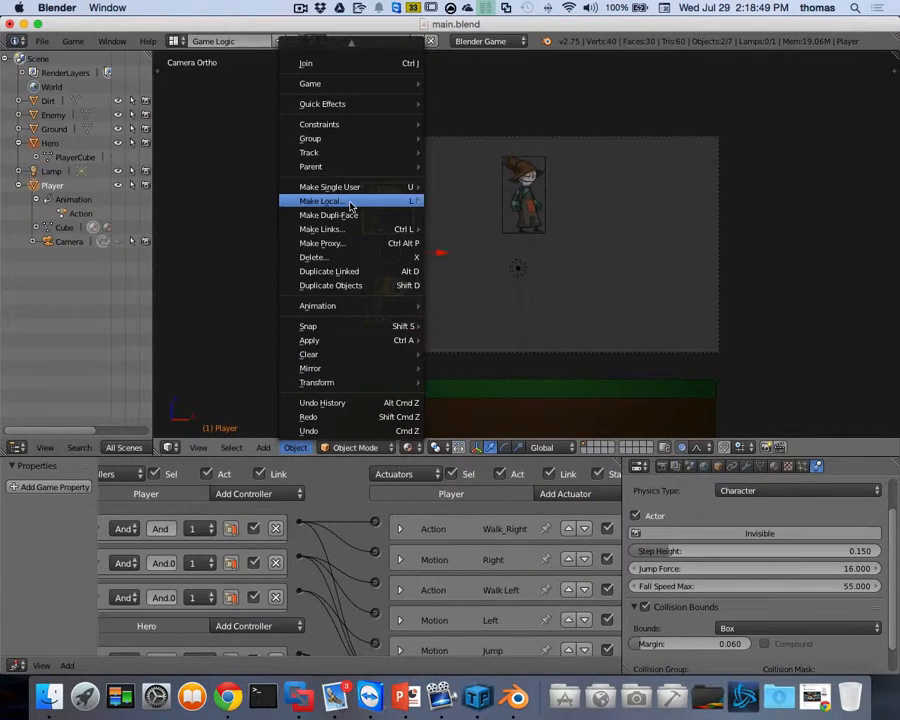
pyautogui.moveTo(349, 229)
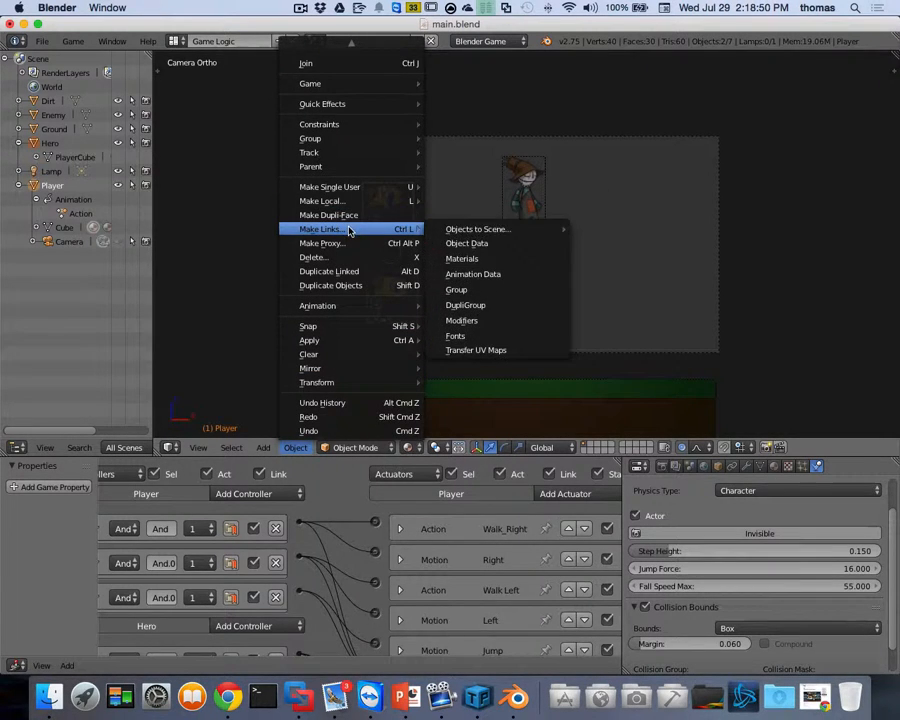
pyautogui.click(490, 275)
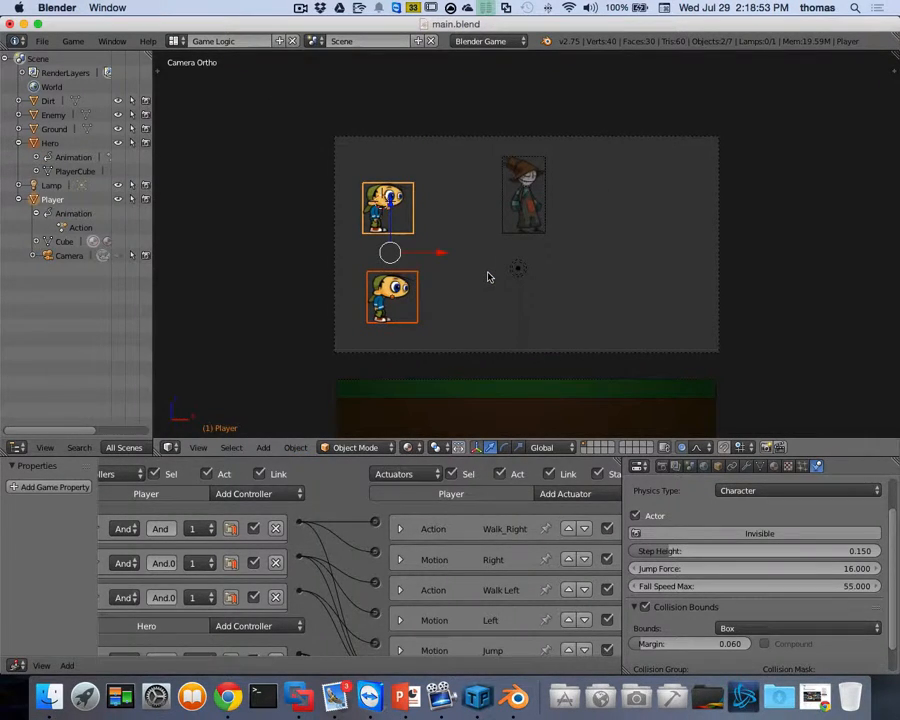
# Make the Player the only selected object, and look over its action and the available linking and animation options.
pyautogui.click(55, 200)
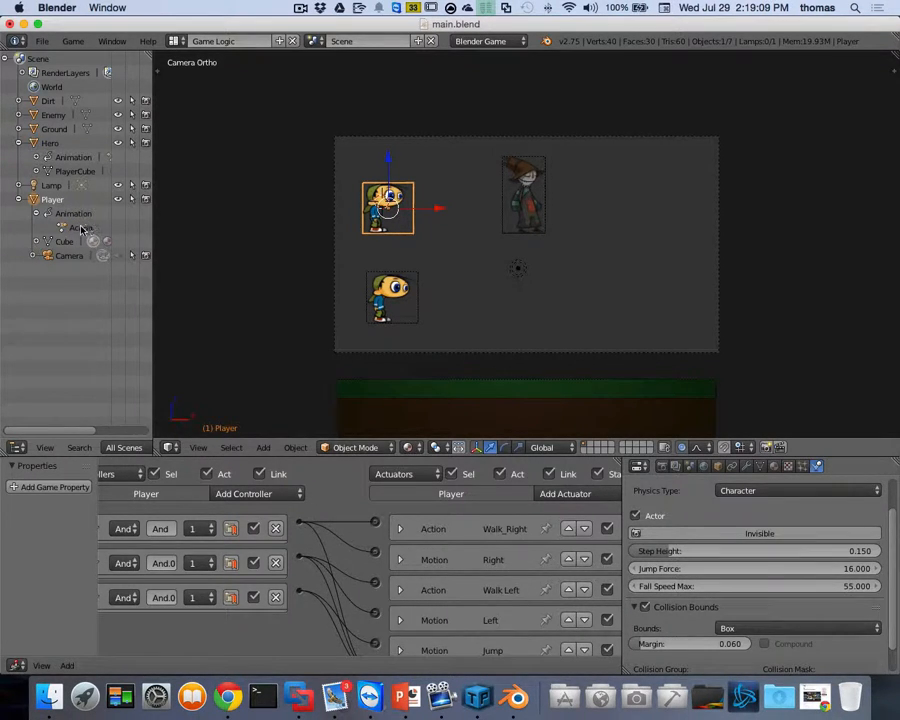
pyautogui.doubleClick(80, 227)
pyautogui.rightClick(50, 200)
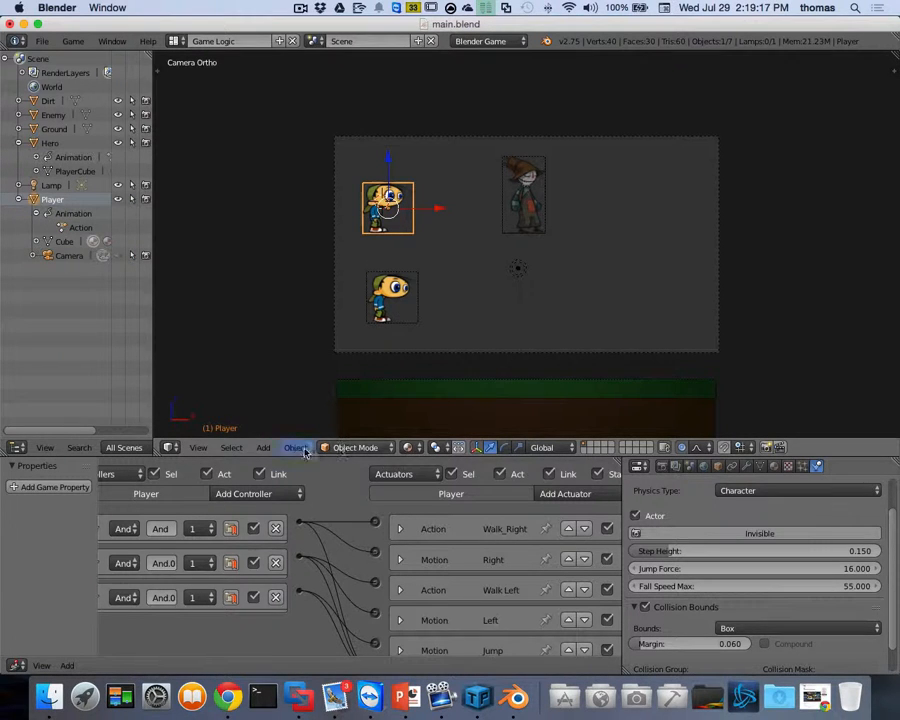
pyautogui.click(263, 447)
pyautogui.click(295, 449)
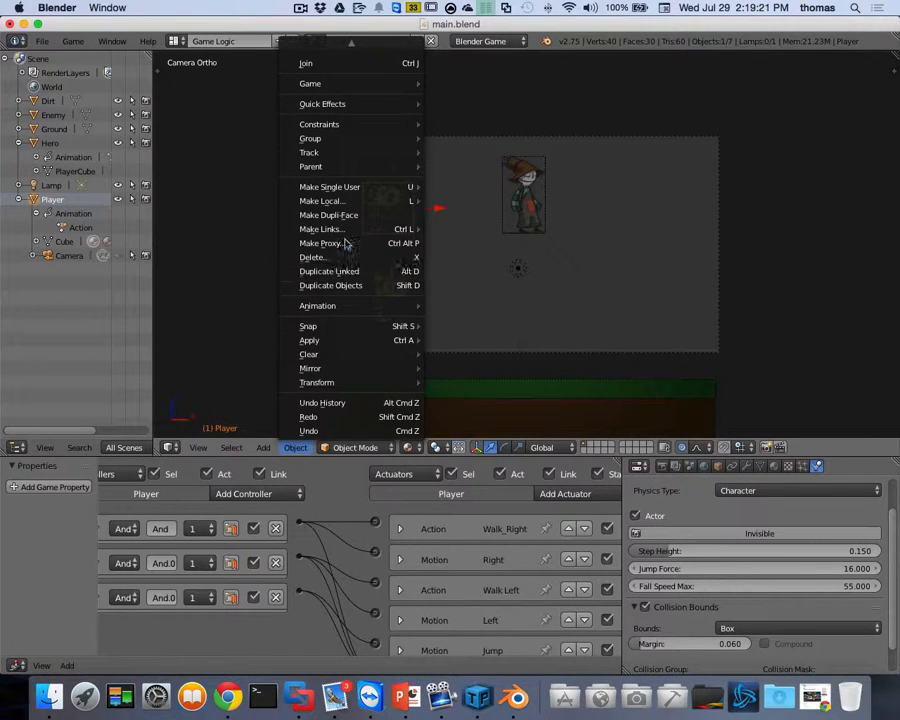
pyautogui.moveTo(343, 229)
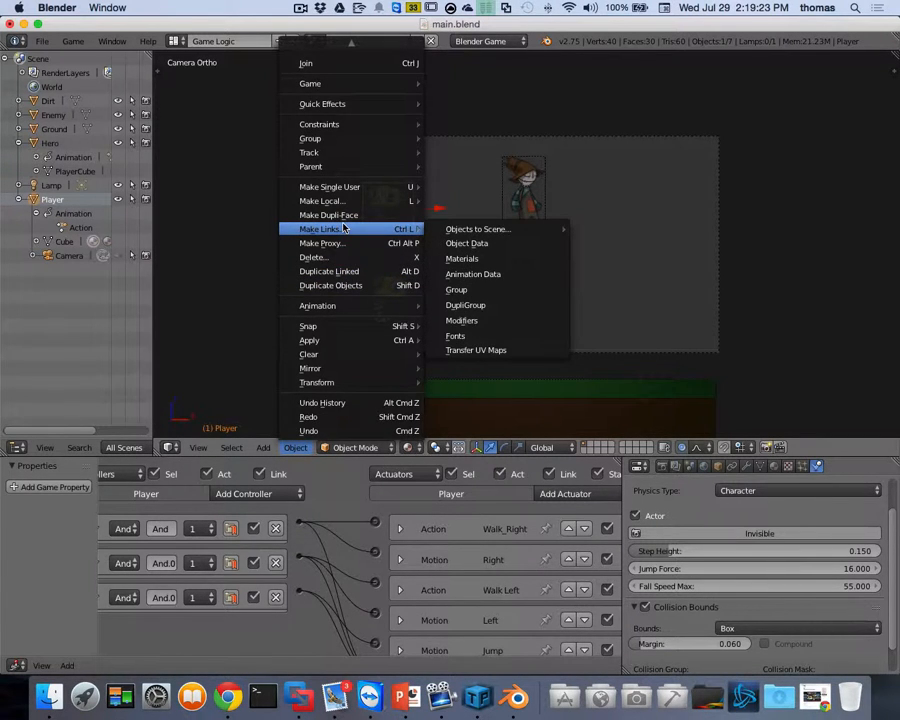
pyautogui.moveTo(343, 307)
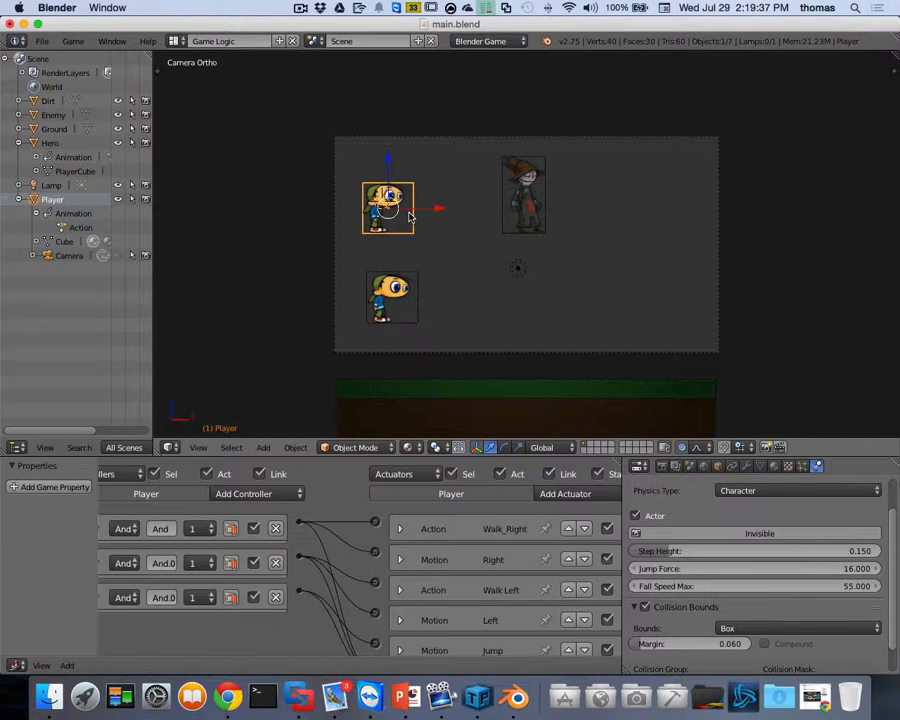
# Move the Player object to the second layer.
pyautogui.press('n')
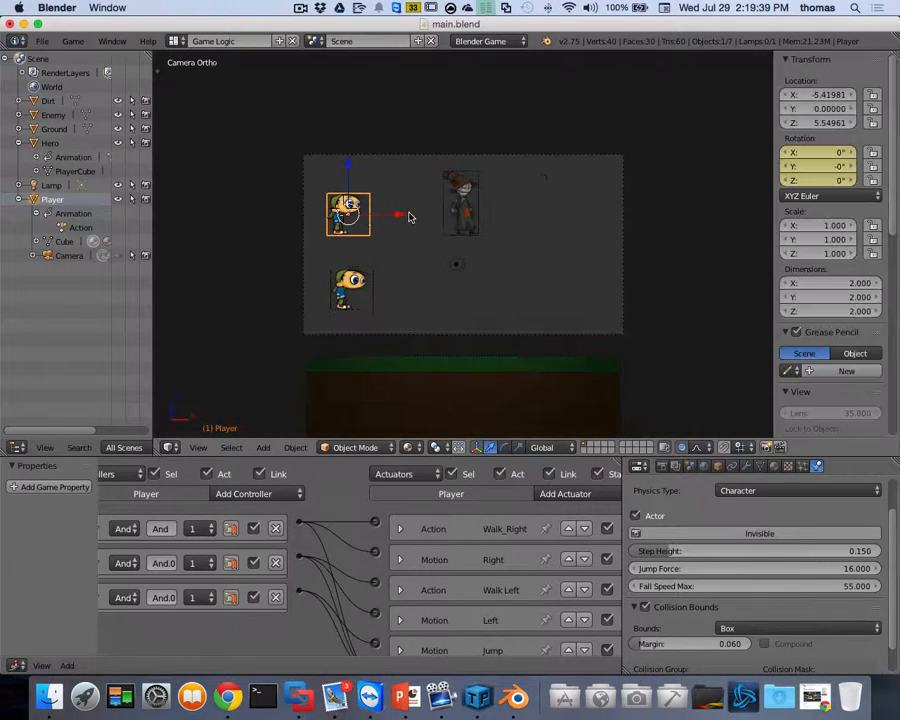
pyautogui.press('n')
pyautogui.press('m')
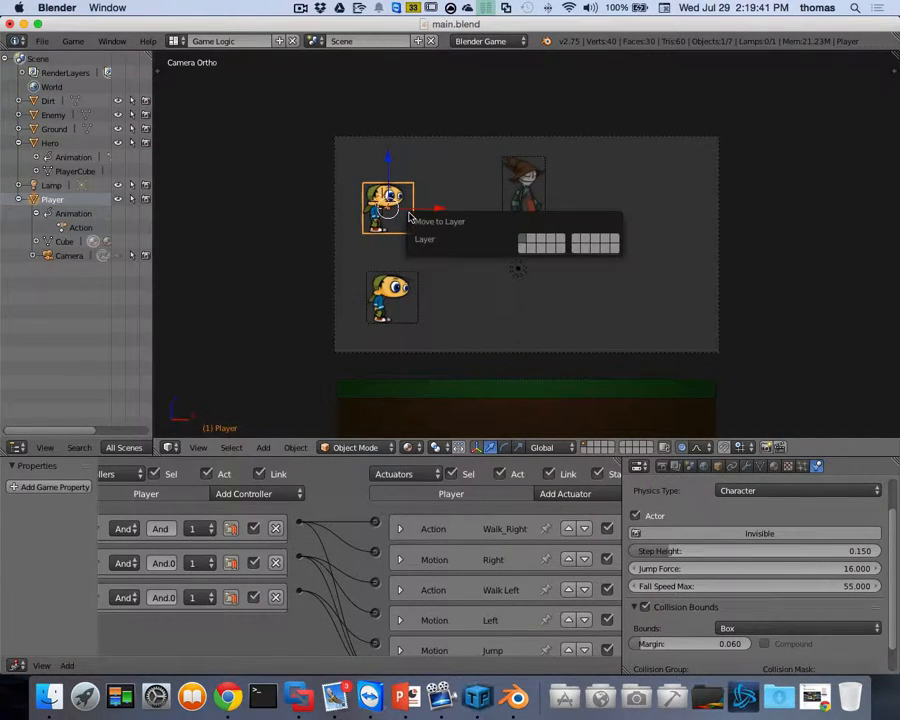
pyautogui.click(532, 242)
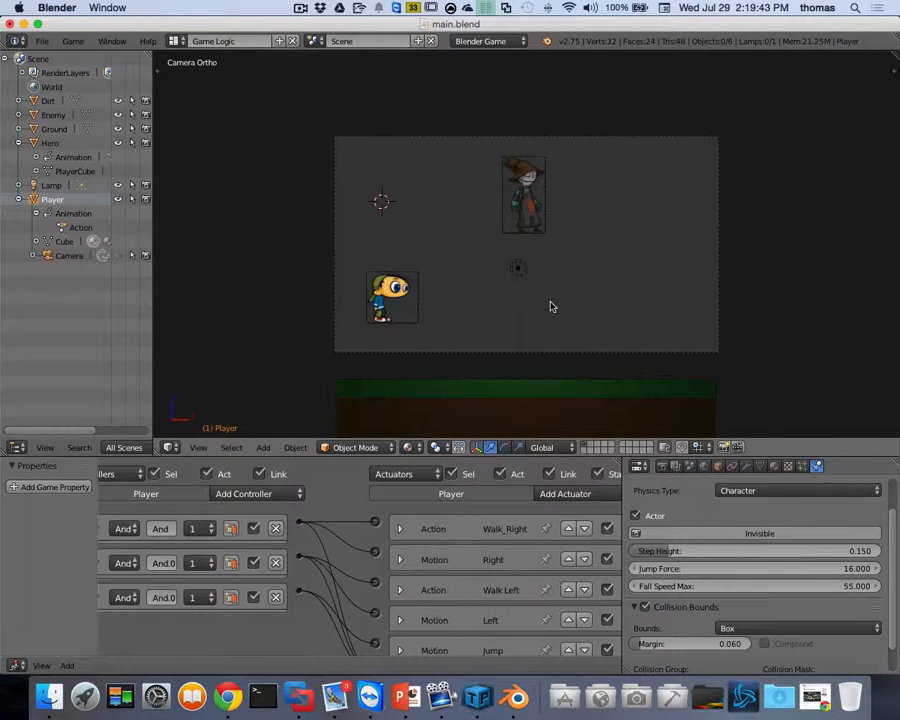
# Select the Hero and move it slightly up along Z.
pyautogui.rightClick(400, 296)
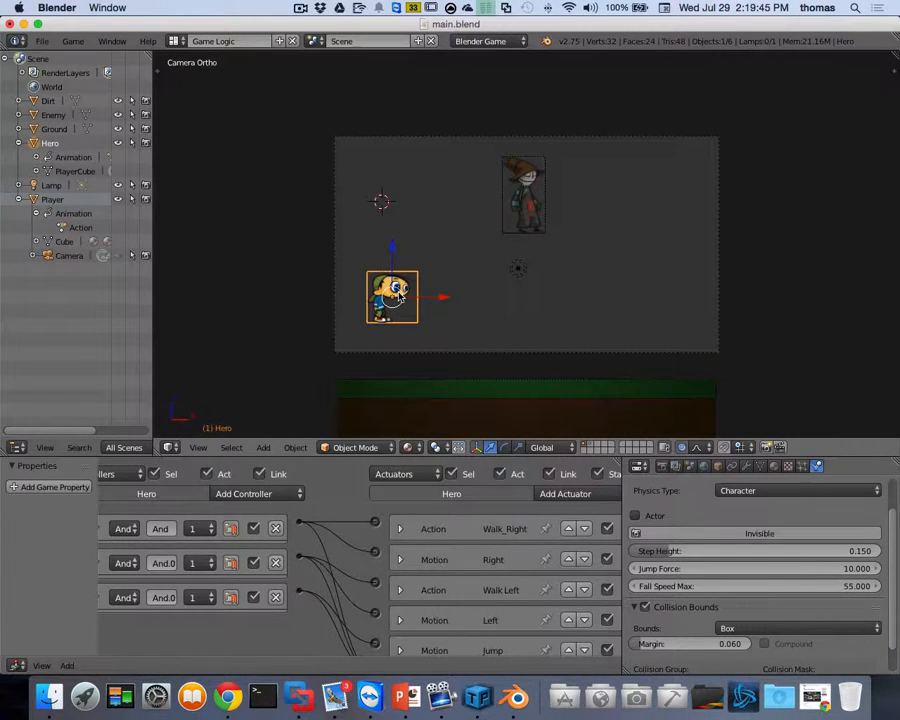
pyautogui.press('g')
pyautogui.press('z')
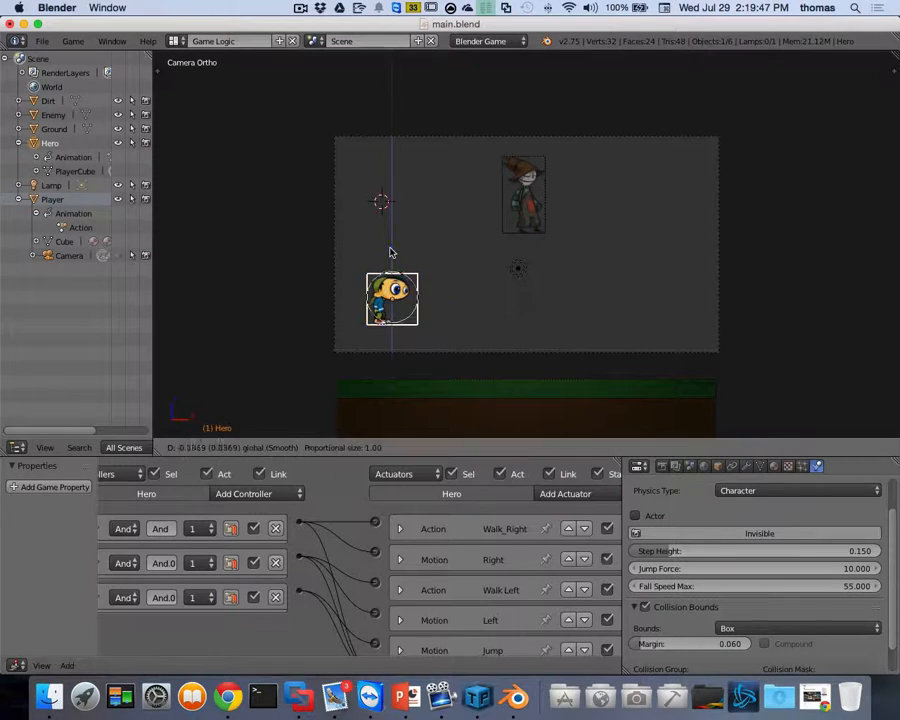
pyautogui.moveTo(391, 248); pyautogui.dragTo(391, 244)
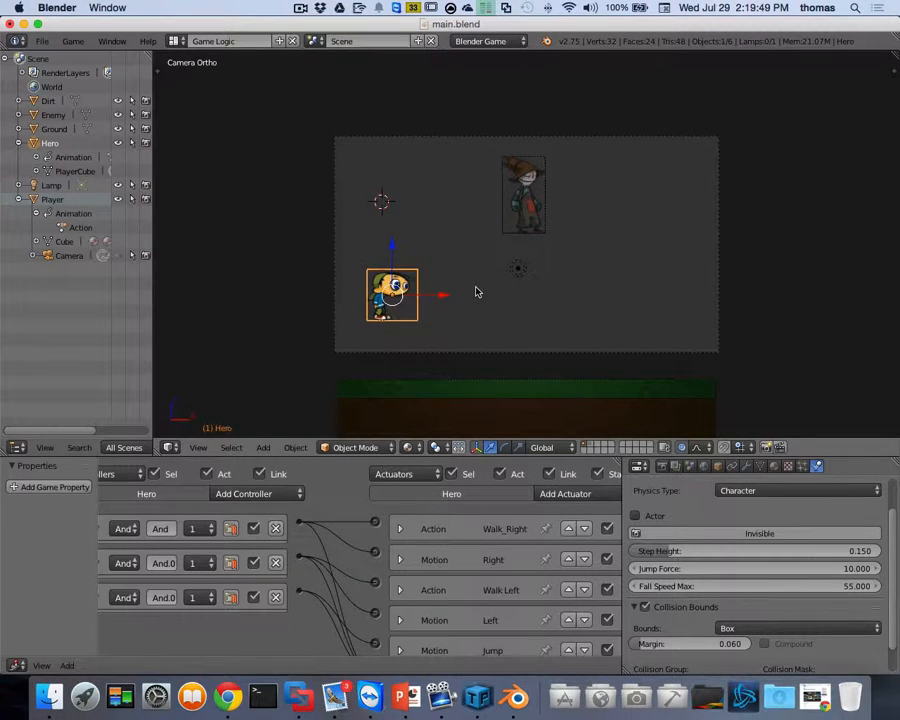
# Test-run the game with the Hero, stop it, and leave the camera view.
pyautogui.press('p')
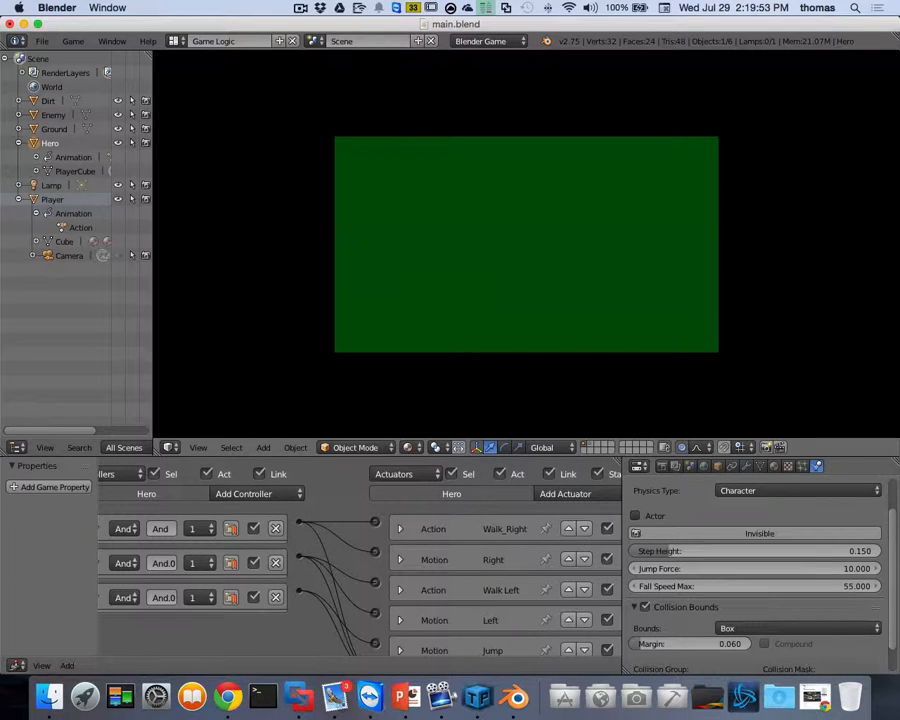
pyautogui.press('Escape')
pyautogui.press('KP_0')
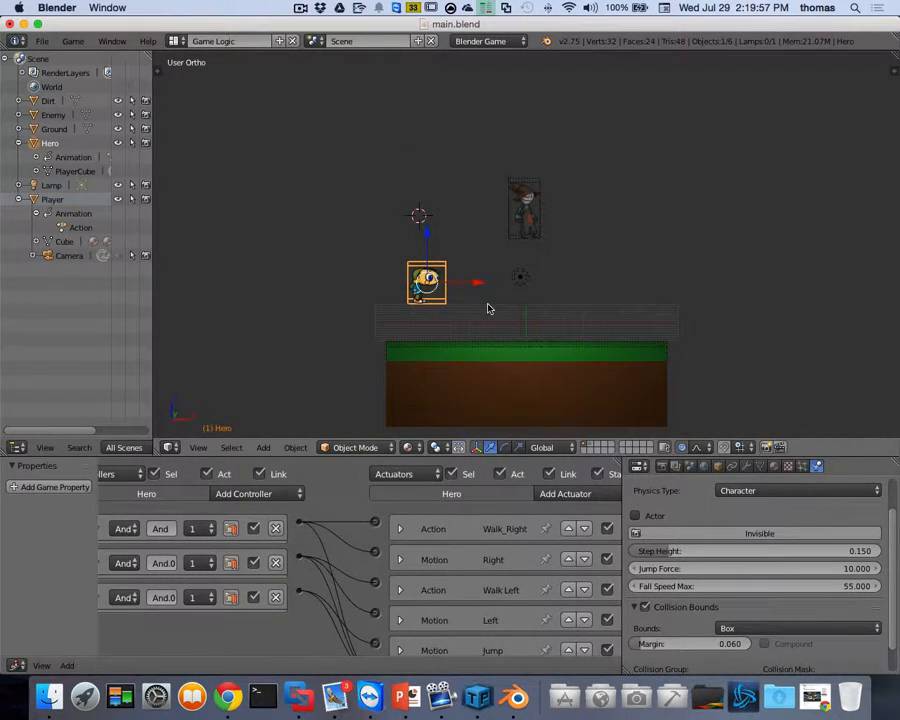
# Run the game from the orthographic view to check the Hero's look, and stop it.
pyautogui.press('p')
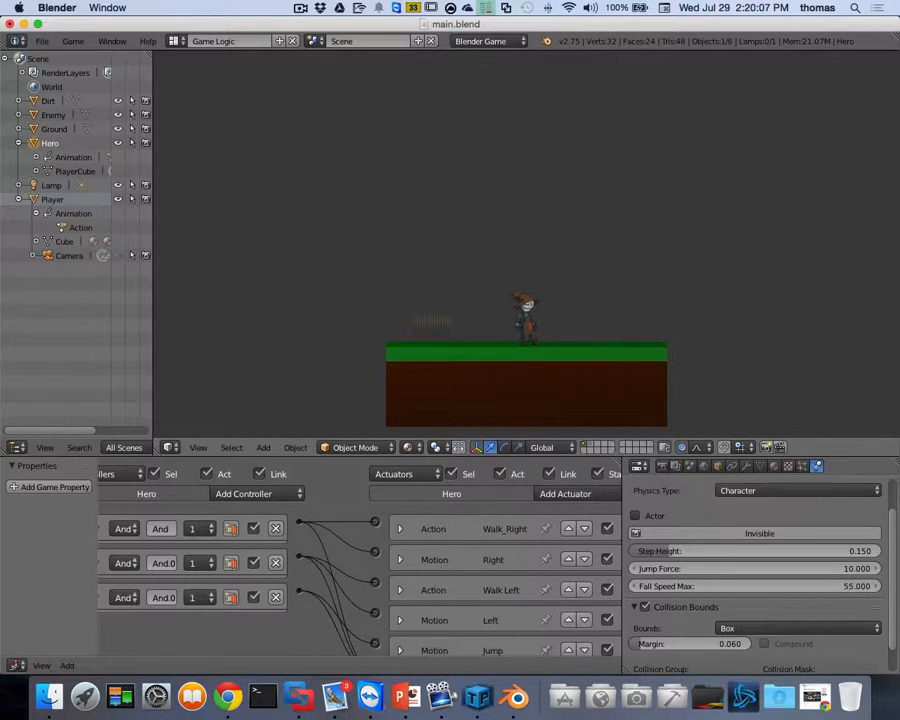
pyautogui.press('Escape')
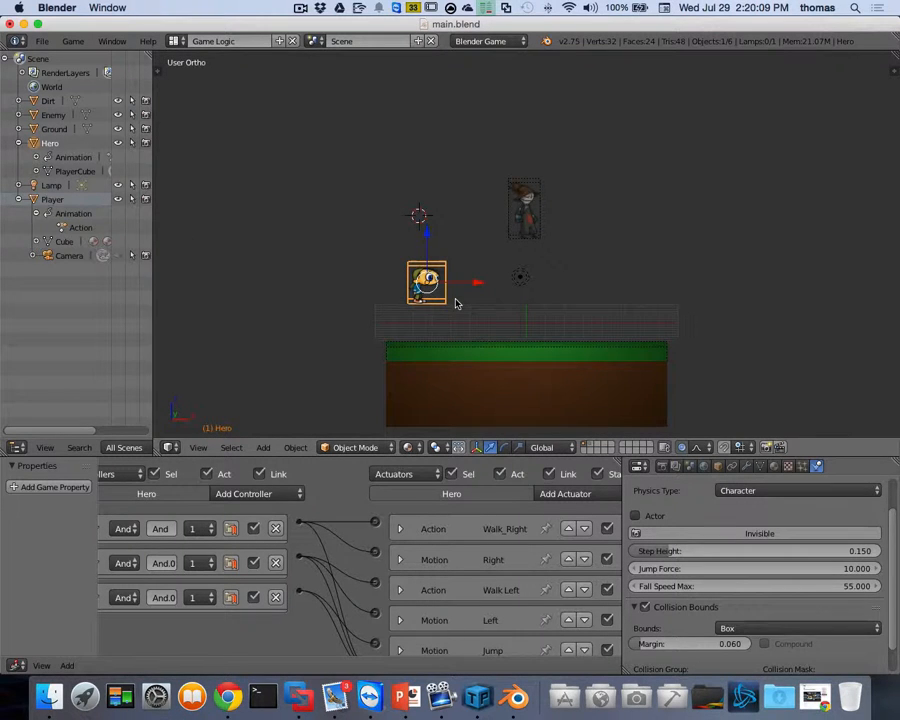
pyautogui.scroll(3, 434, 306)
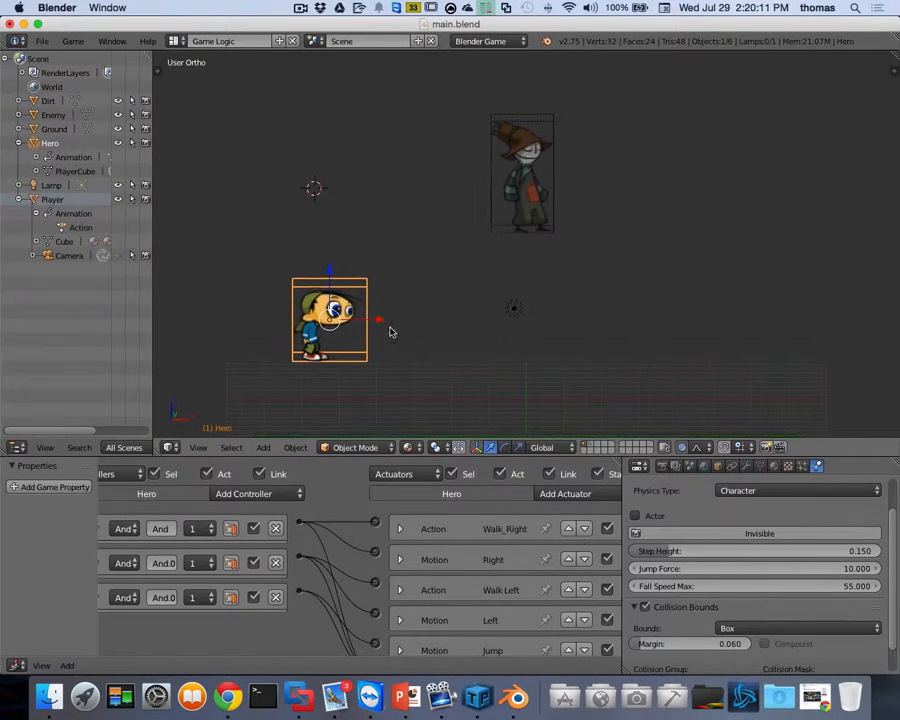
# In the UV Editing layout, show the image properties and enable Animated for idle.png.
pyautogui.click(173, 41)
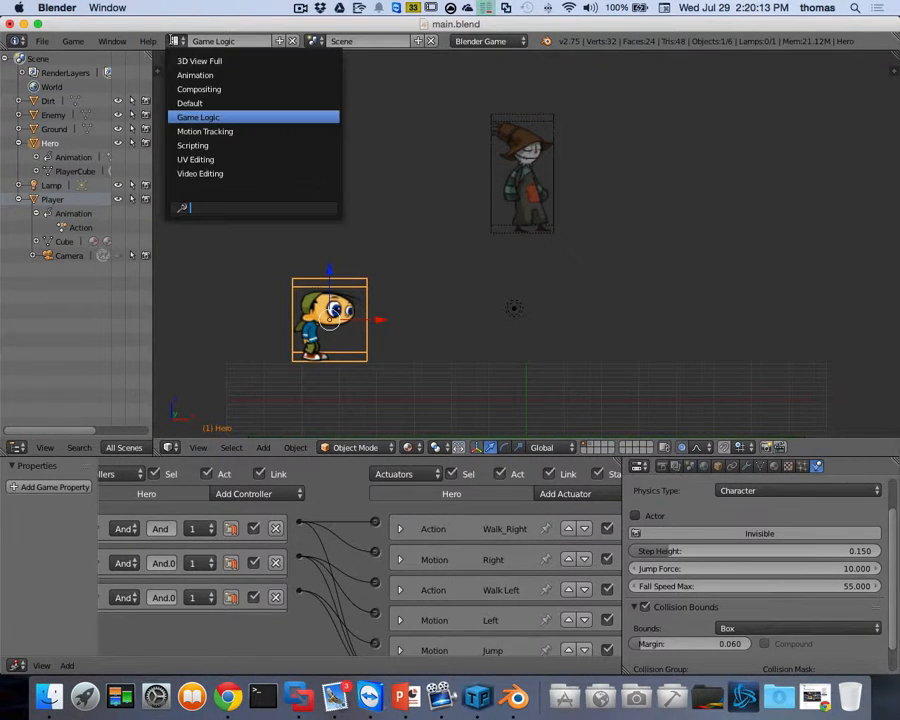
pyautogui.click(207, 160)
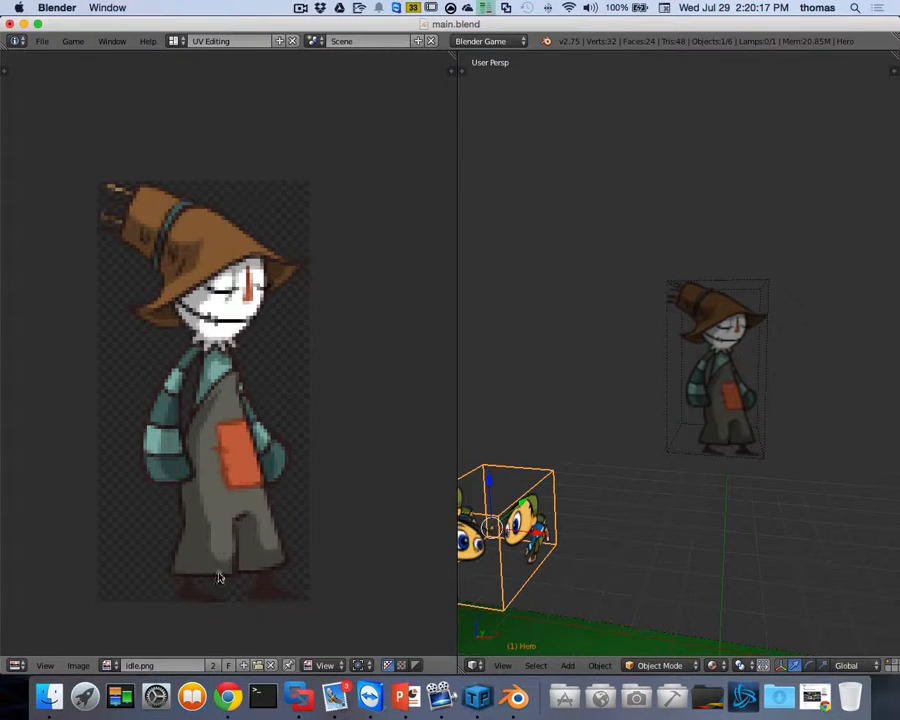
pyautogui.click(107, 665)
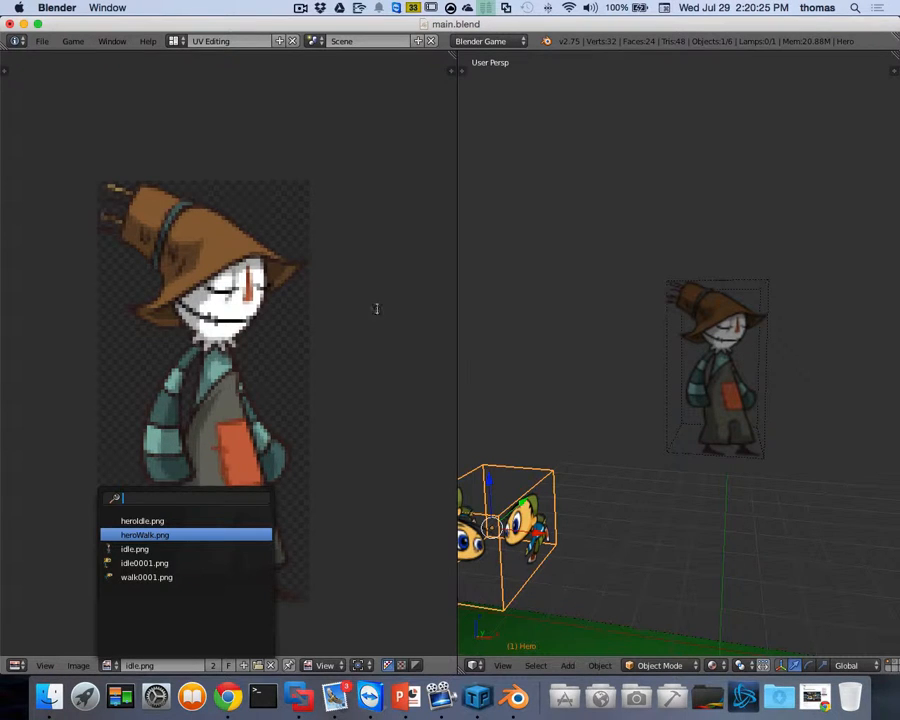
pyautogui.write('n')
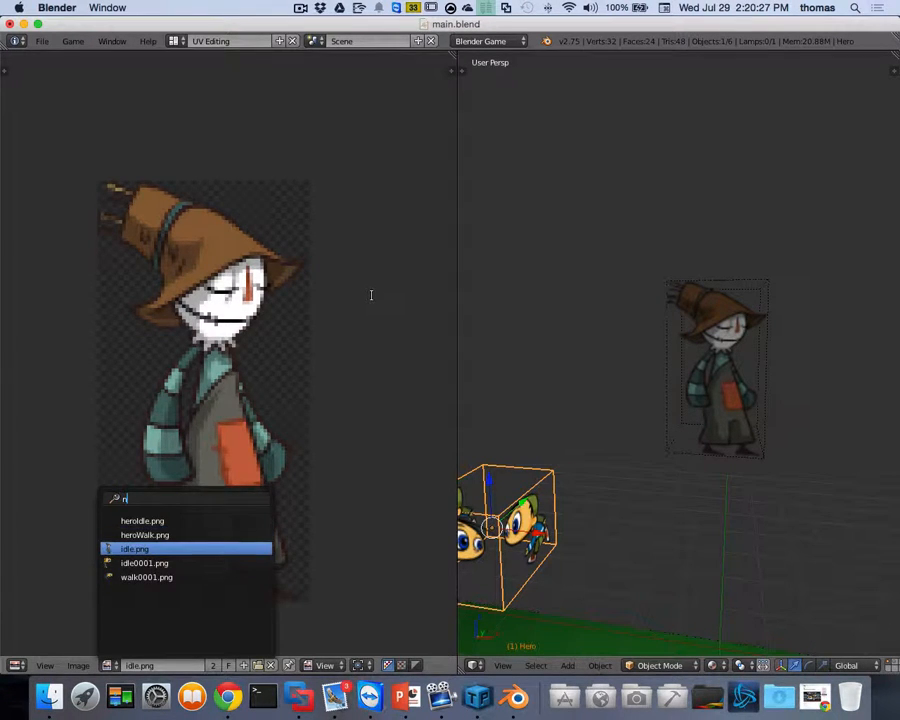
pyautogui.press('Escape')
pyautogui.press('n')
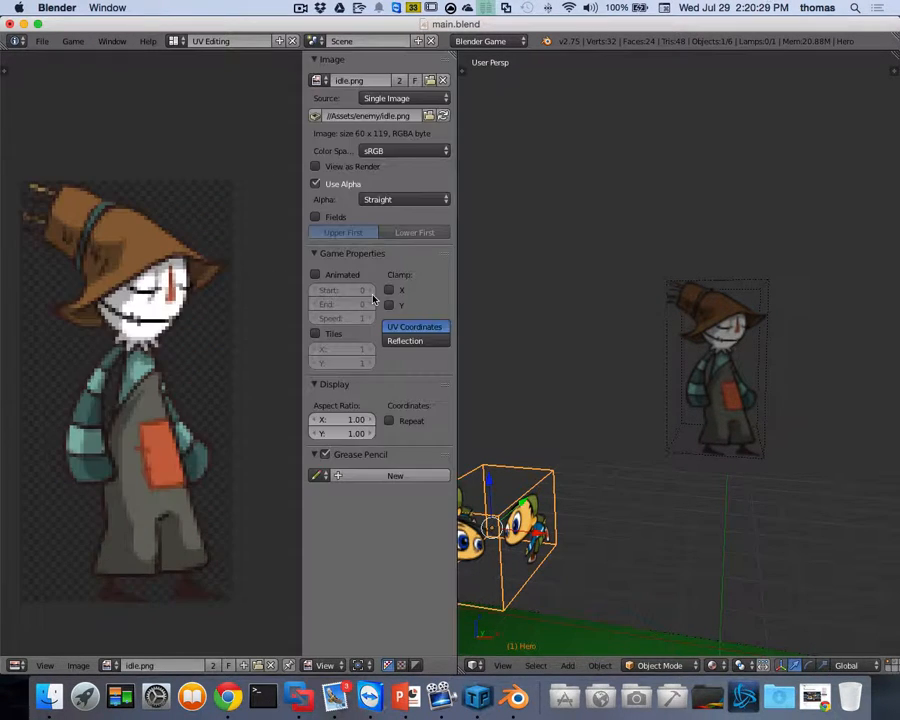
pyautogui.click(315, 275)
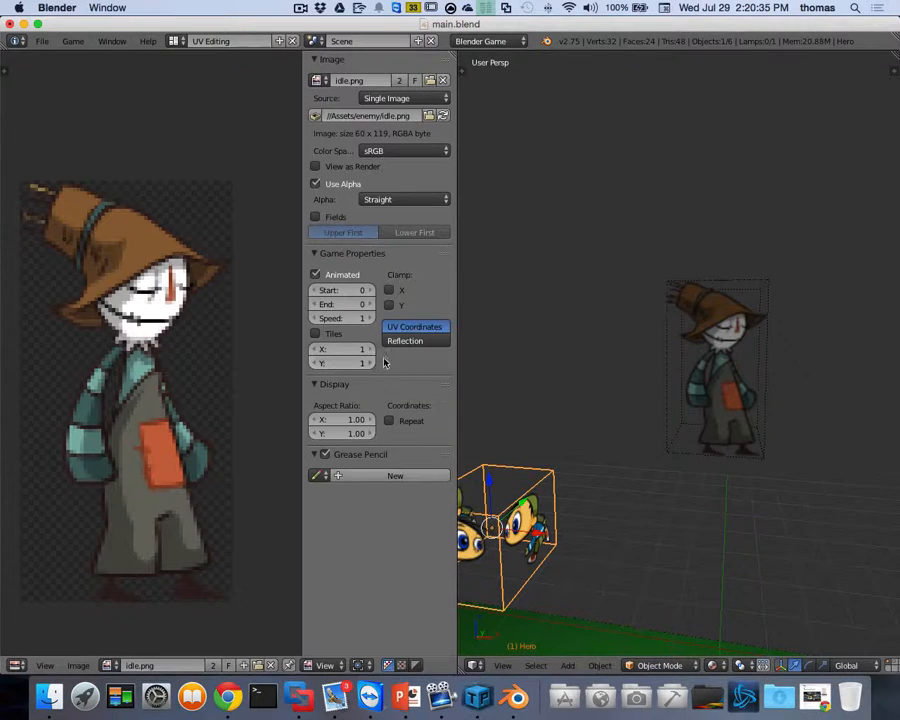
# Enter Edit Mode on the Hero and look over the tile animation settings of its heroIdle.png face.
pyautogui.moveTo(528, 524); pyautogui.dragTo(539, 514, button='middle')
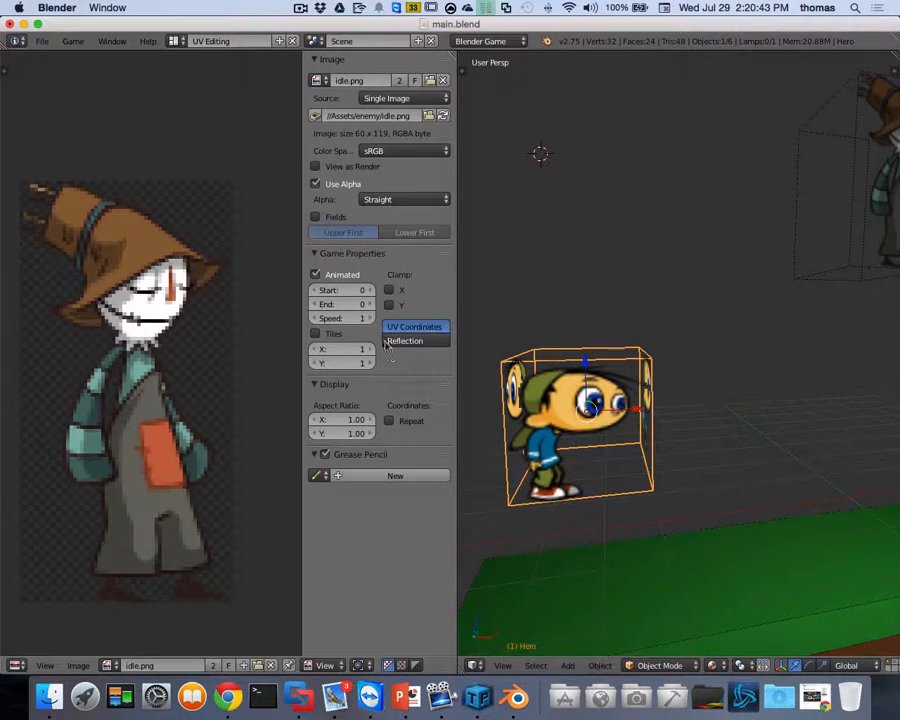
pyautogui.click(106, 666)
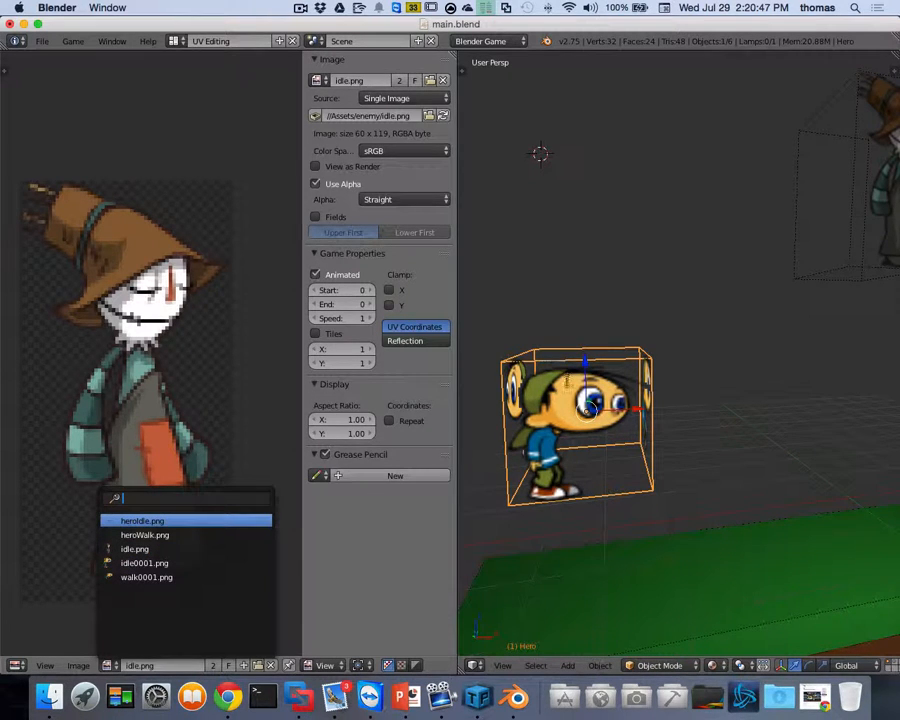
pyautogui.press('Escape')
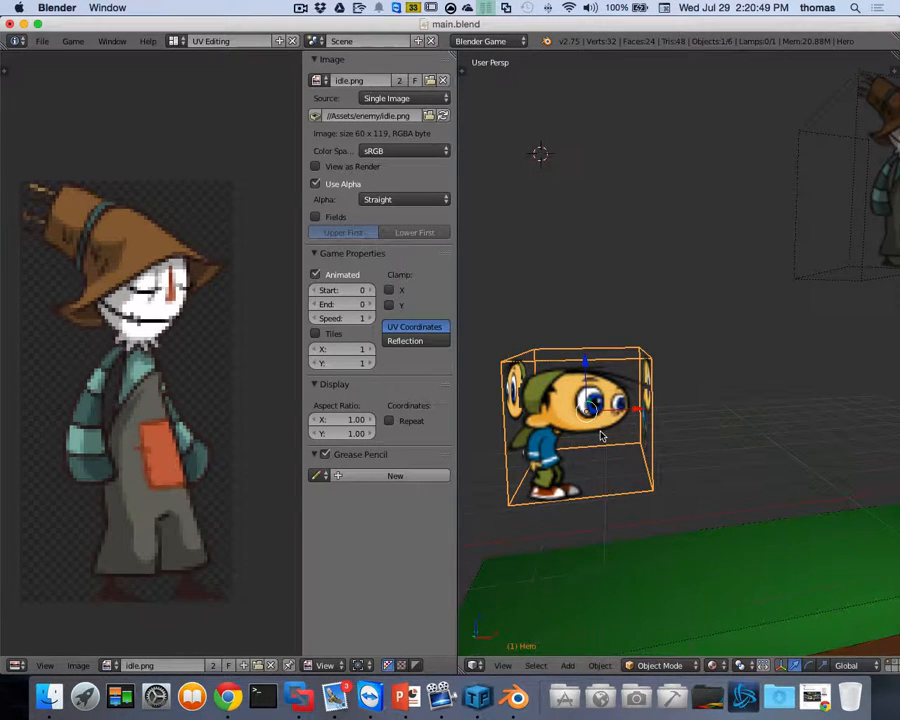
pyautogui.press('Tab')
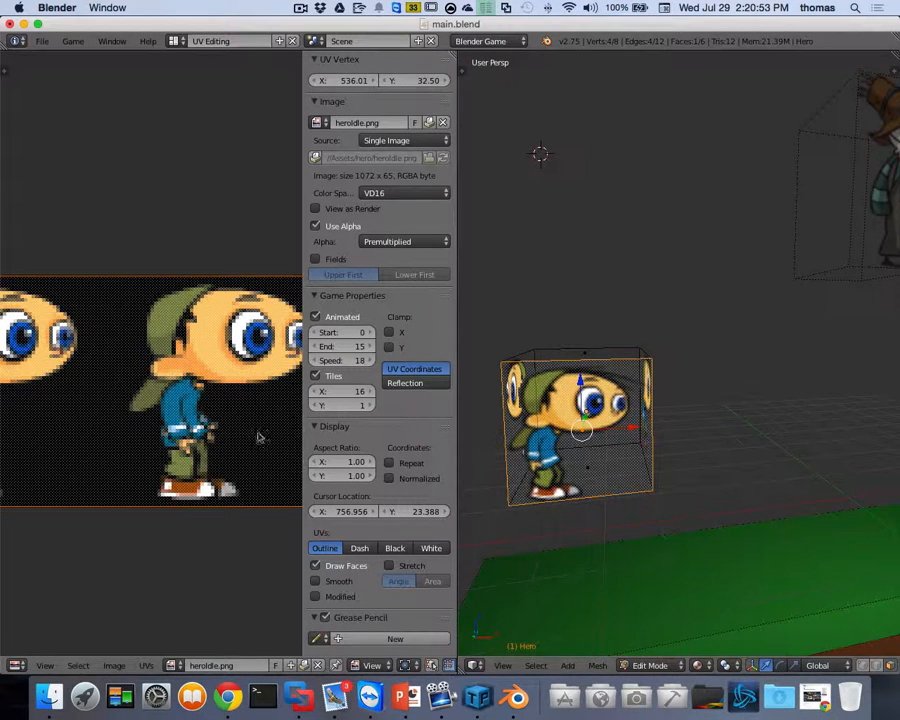
pyautogui.moveTo(595, 448)
pyautogui.mouseDown(button='middle')
pyautogui.moveTo(578, 427)
pyautogui.moveTo(578, 444)
pyautogui.mouseUp(button='middle')
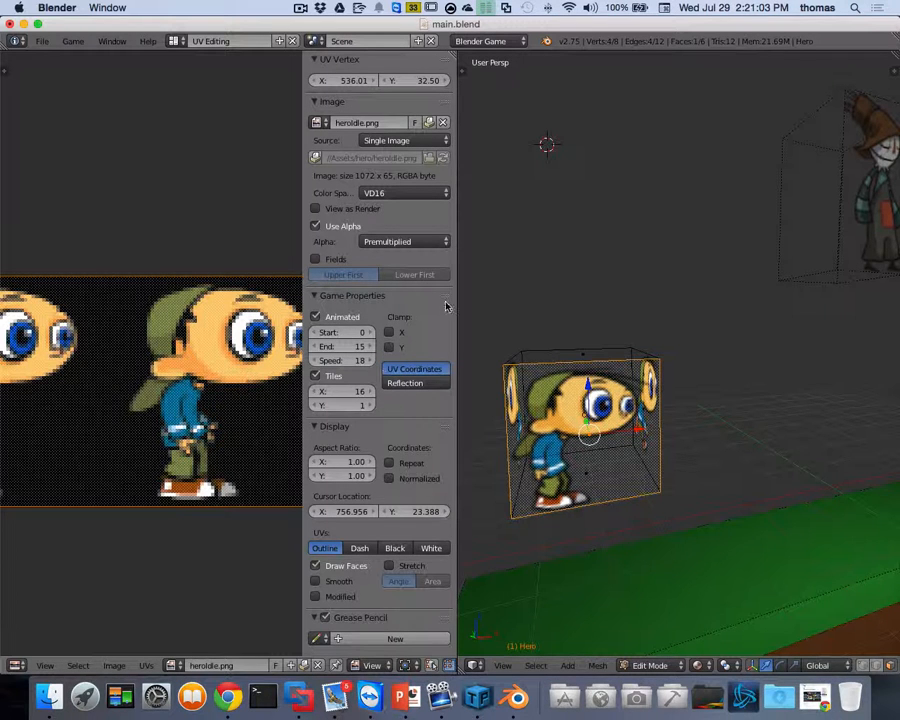
# Return the Hero to Object Mode, test-run the game in the UV Editing layout, and stop it.
pyautogui.press('p')
pyautogui.click(587, 292)
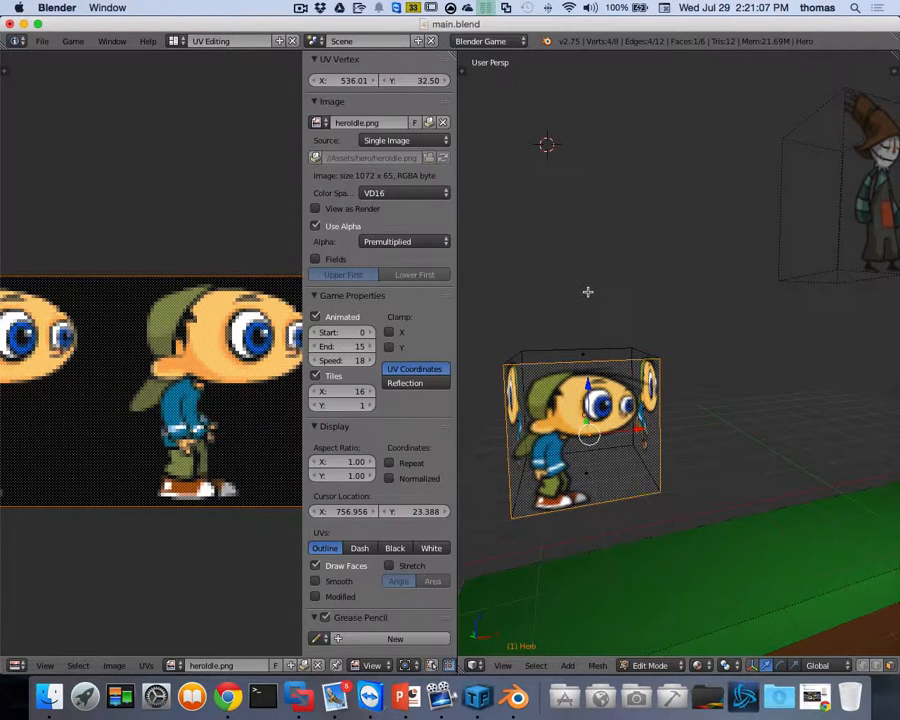
pyautogui.press('Tab')
pyautogui.press('p')
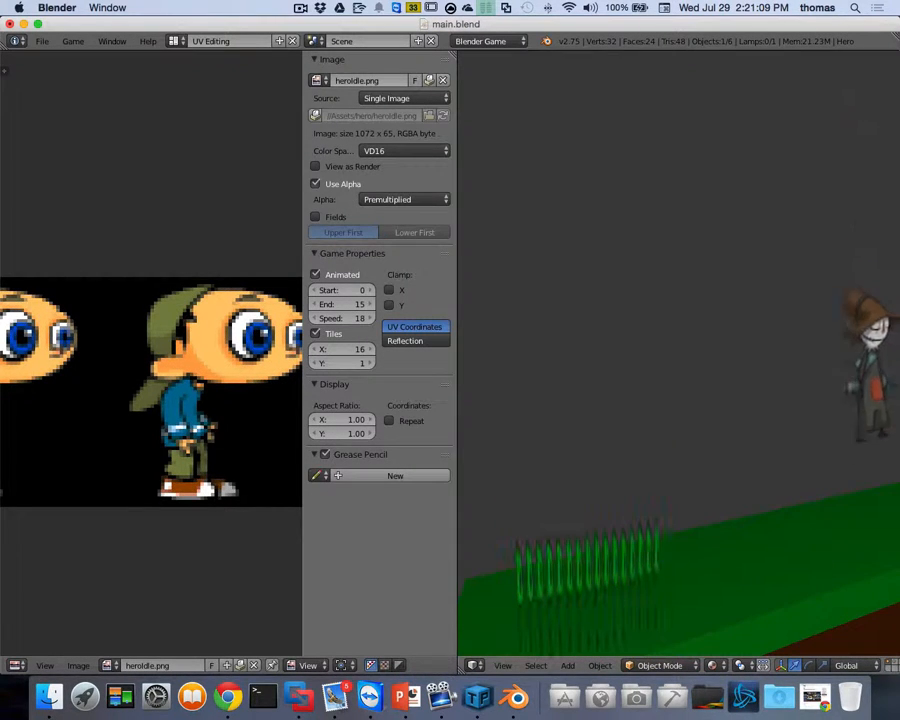
pyautogui.press('Escape')
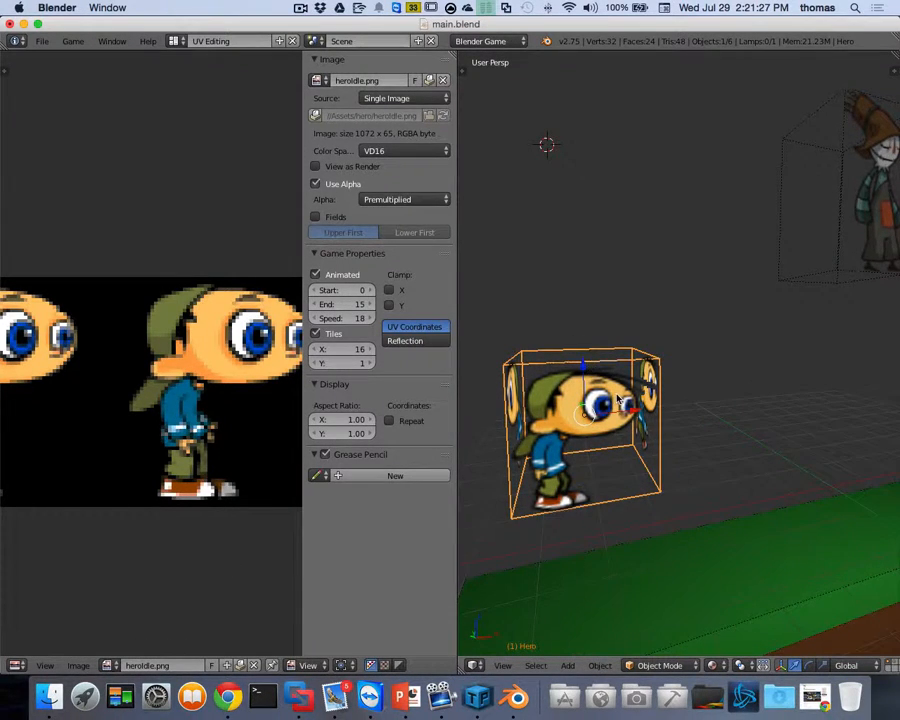
# Examine the image and tile animation settings of the Hero's individual faces in Edit Mode, and return to Object Mode.
pyautogui.moveTo(620, 400); pyautogui.dragTo(640, 432, button='middle')
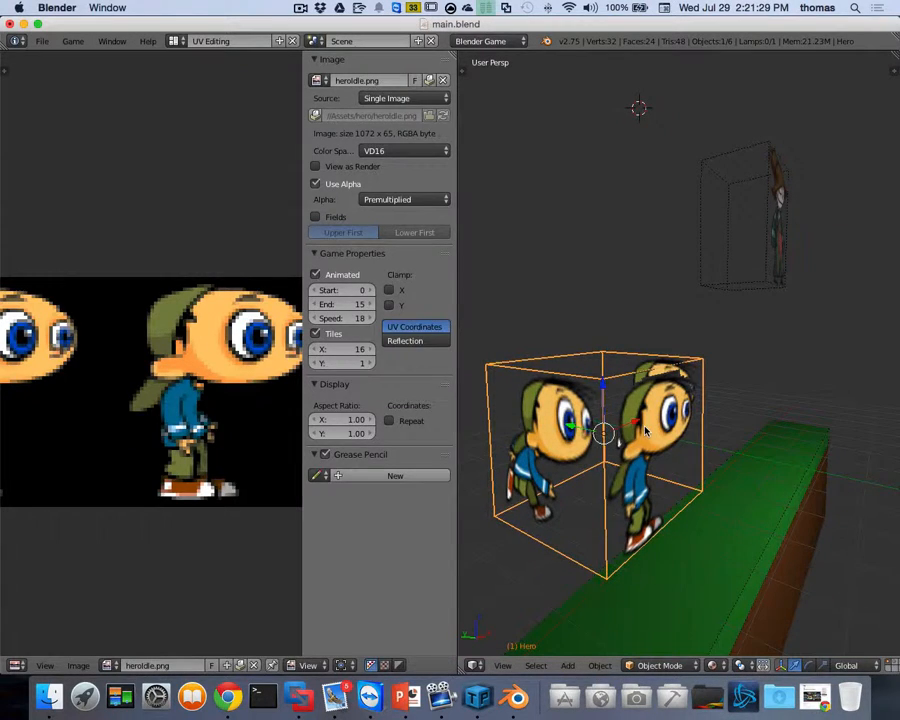
pyautogui.press('Tab')
pyautogui.rightClick(566, 425)
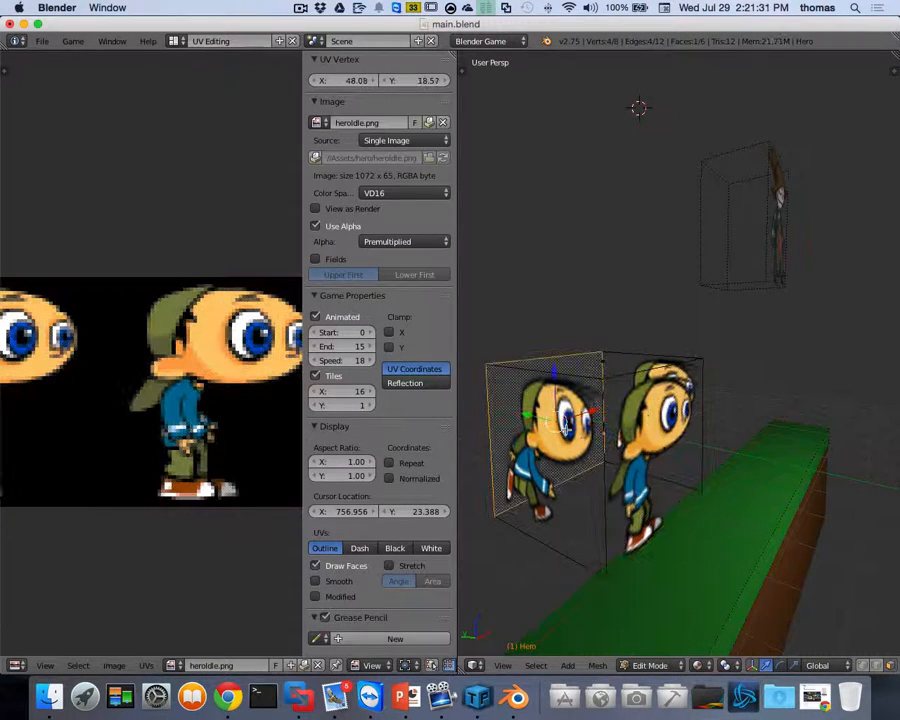
pyautogui.rightClick(553, 489)
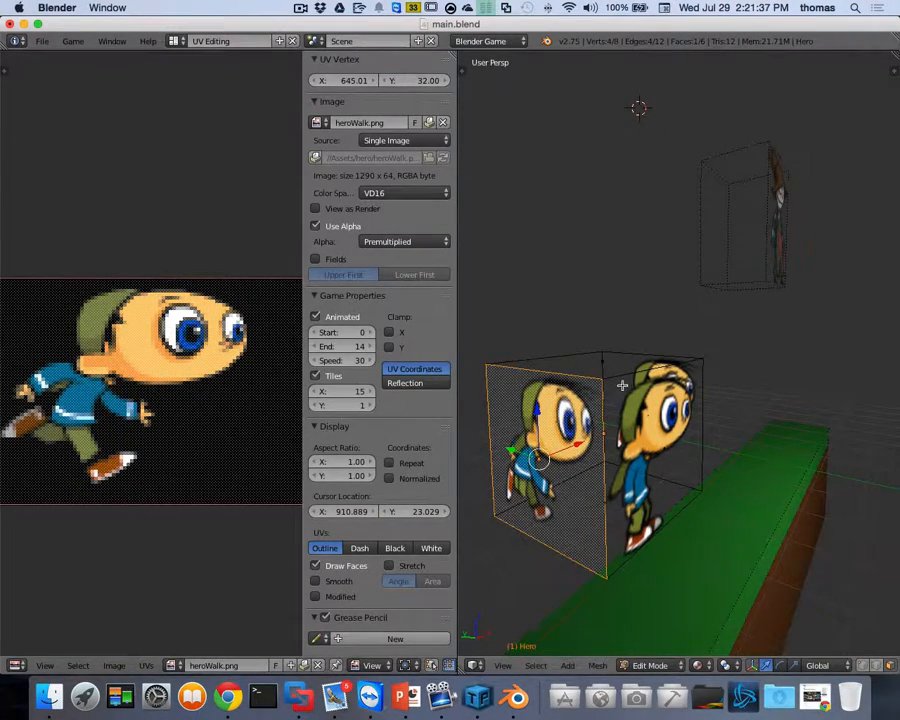
pyautogui.hotkey('ctrl', 'Left')
pyautogui.hotkey('ctrl', 'Right')
pyautogui.hscroll(10, 600, 370)
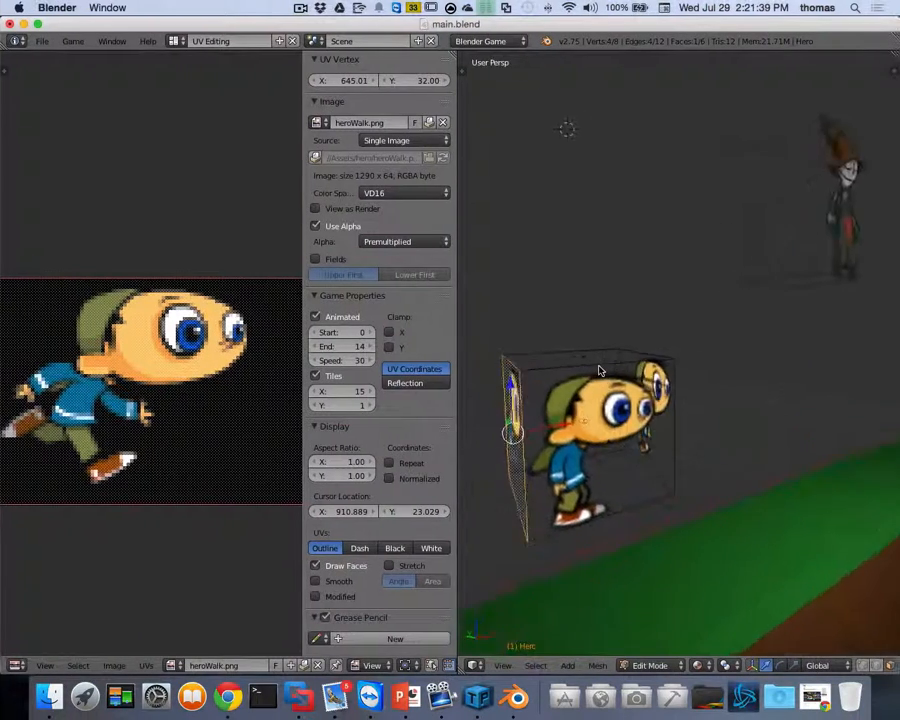
pyautogui.rightClick(656, 404)
pyautogui.hscroll(-10, 656, 405)
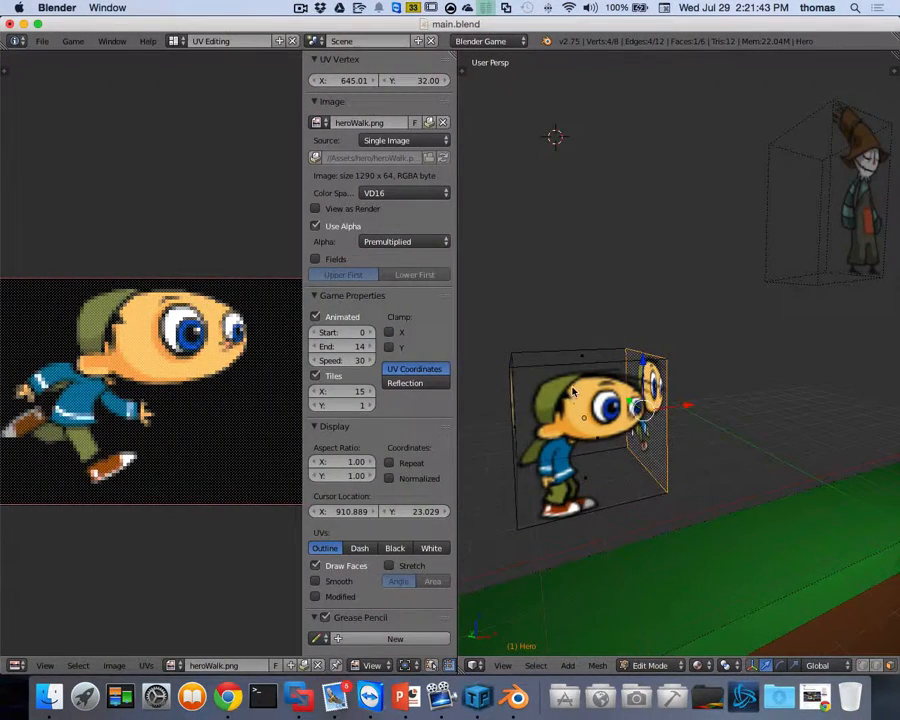
pyautogui.press('Tab')
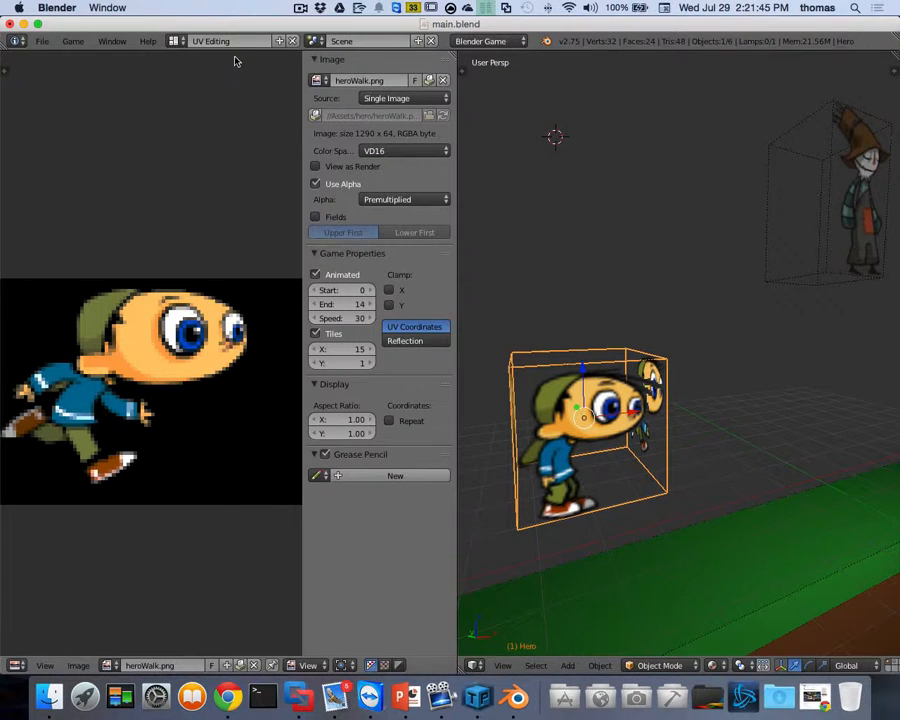
# Switch to the Default layout and set the Hero's Walk.001 texture mapping to UVMap.
pyautogui.click(175, 41)
pyautogui.click(197, 104)
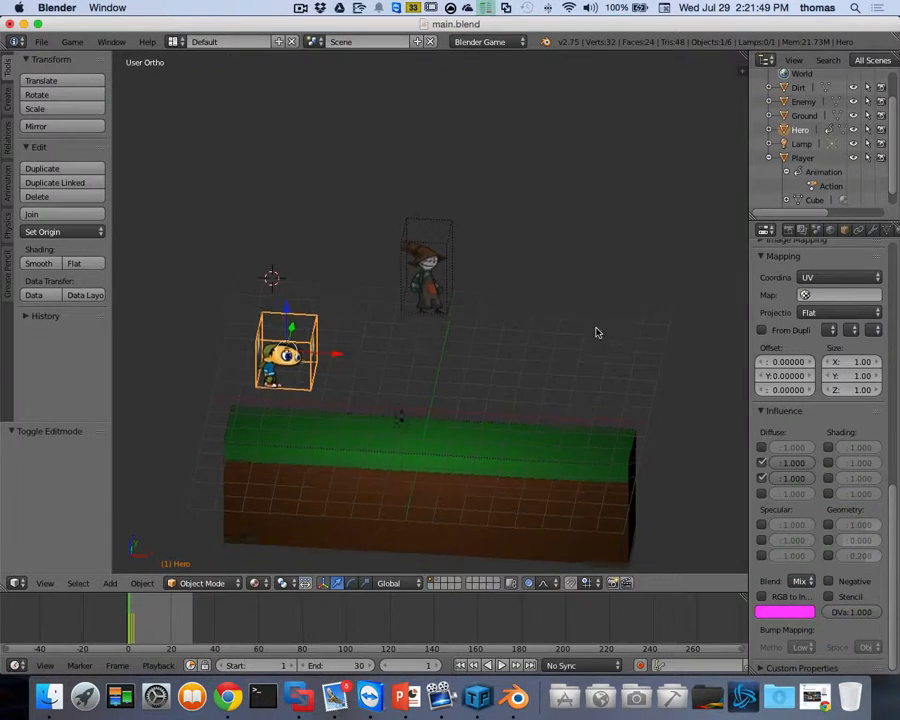
pyautogui.scroll(-3, 598, 333)
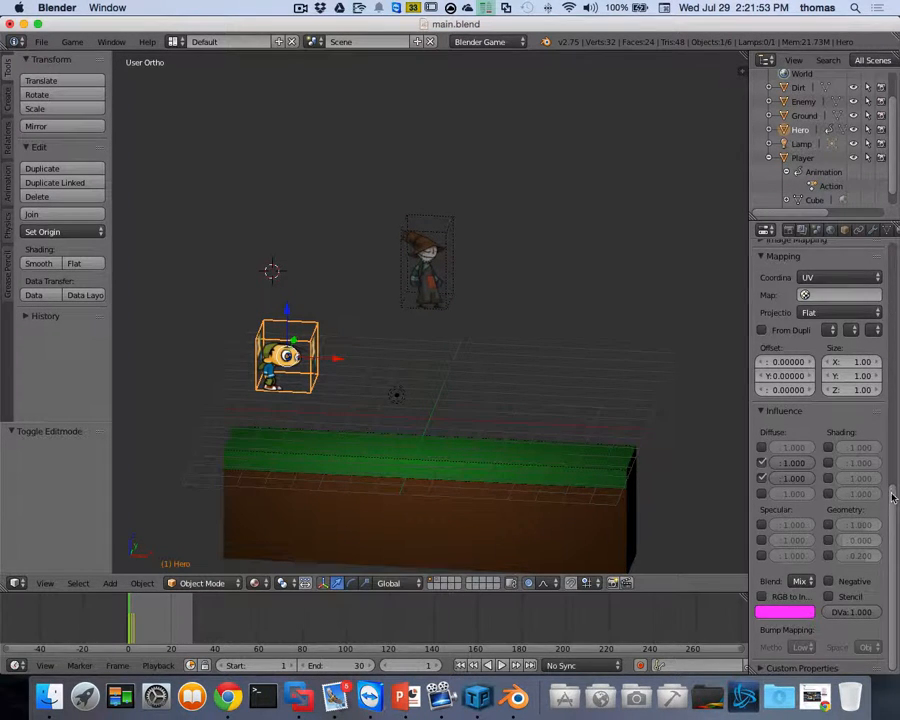
pyautogui.moveTo(893, 497); pyautogui.dragTo(898, 388)
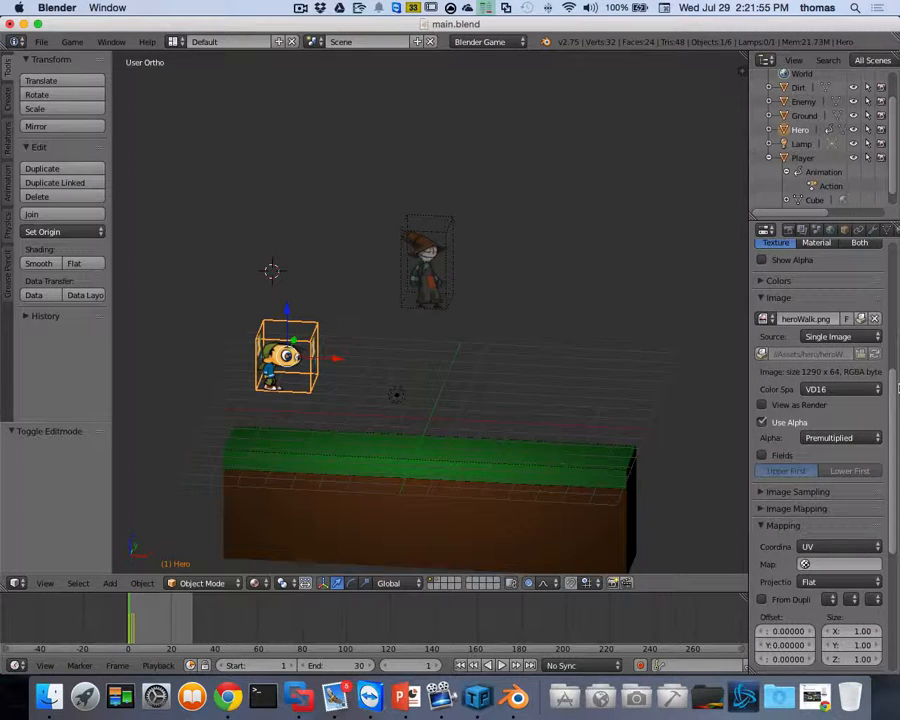
pyautogui.click(828, 564)
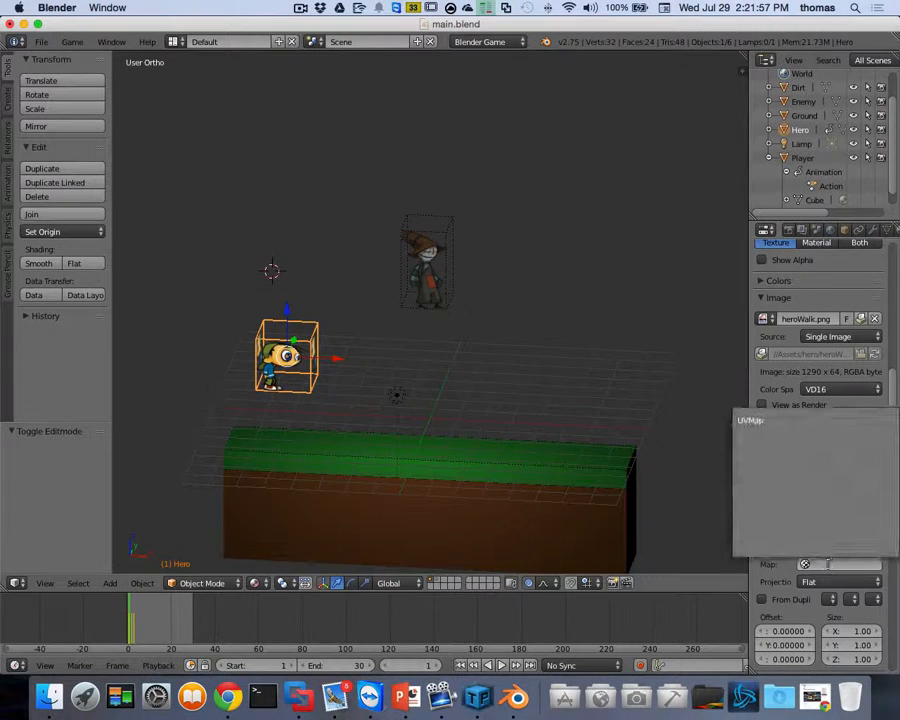
pyautogui.click(752, 418)
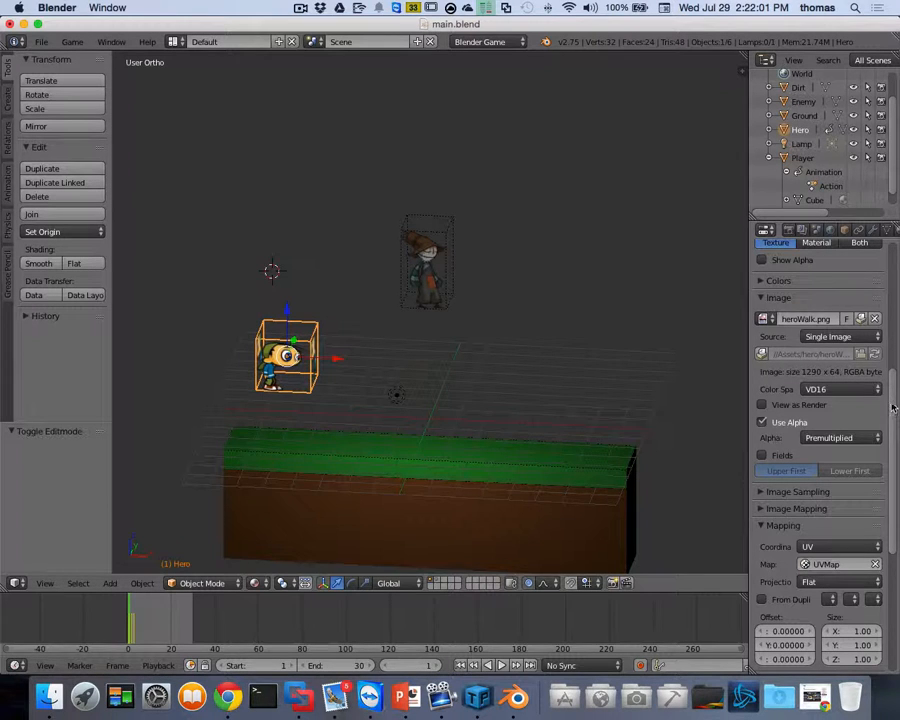
# Assign the existing Walk texture to the Hero material's first texture slot in place of Walk.001.
pyautogui.moveTo(893, 384)
pyautogui.mouseDown()
pyautogui.moveTo(897, 294)
pyautogui.moveTo(888, 390)
pyautogui.mouseUp()
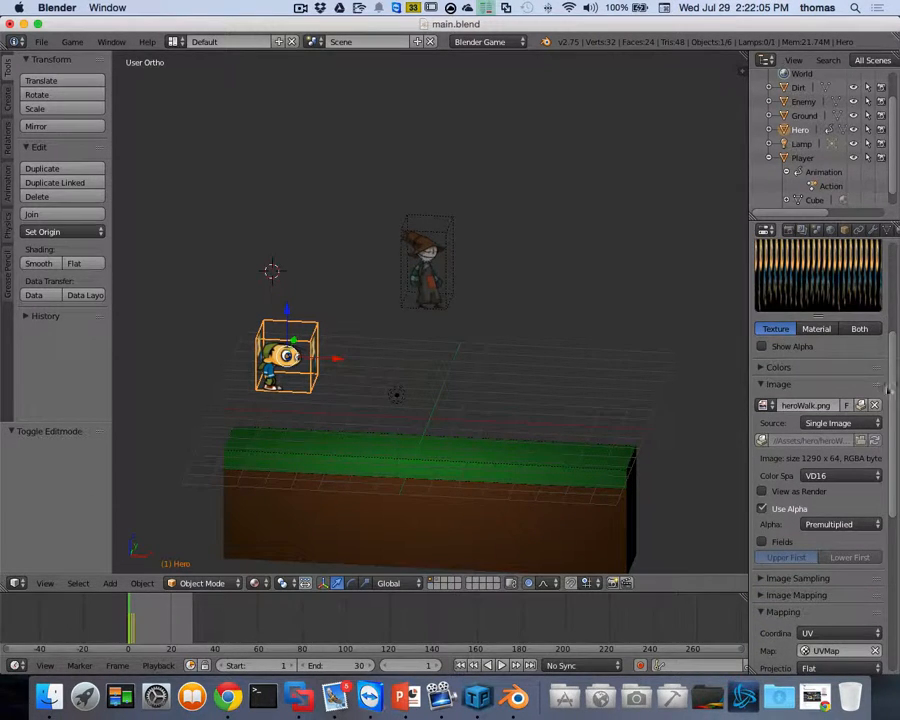
pyautogui.scroll(5, 847, 487)
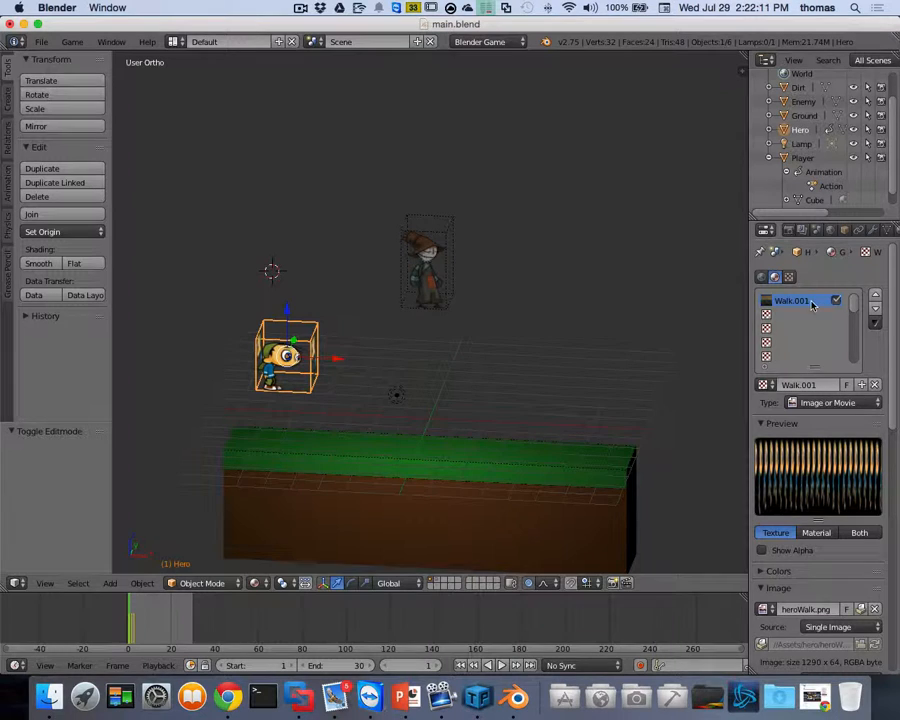
pyautogui.click(764, 384)
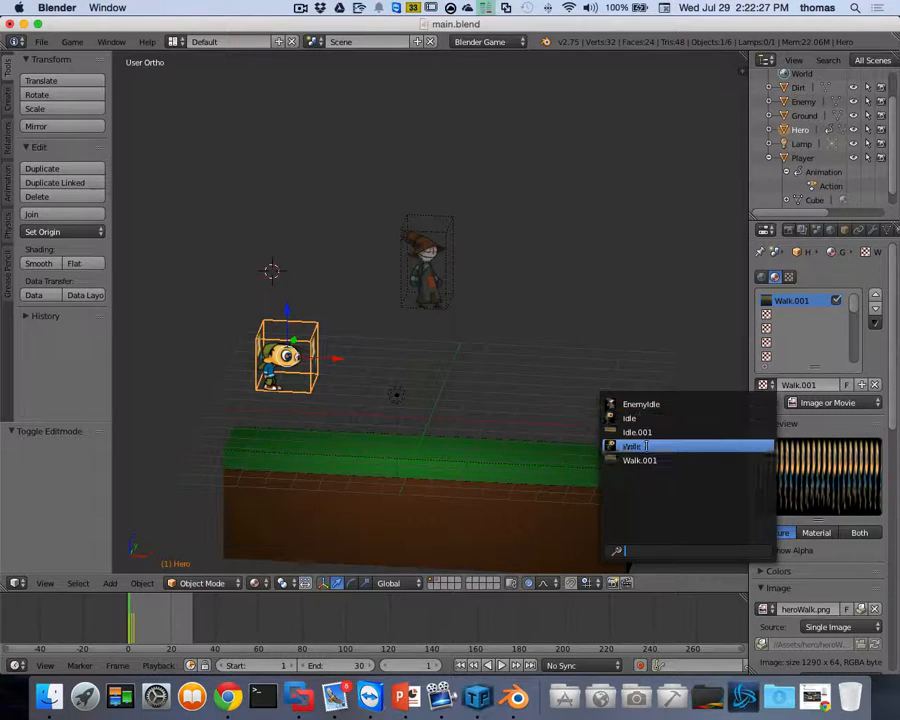
pyautogui.click(651, 447)
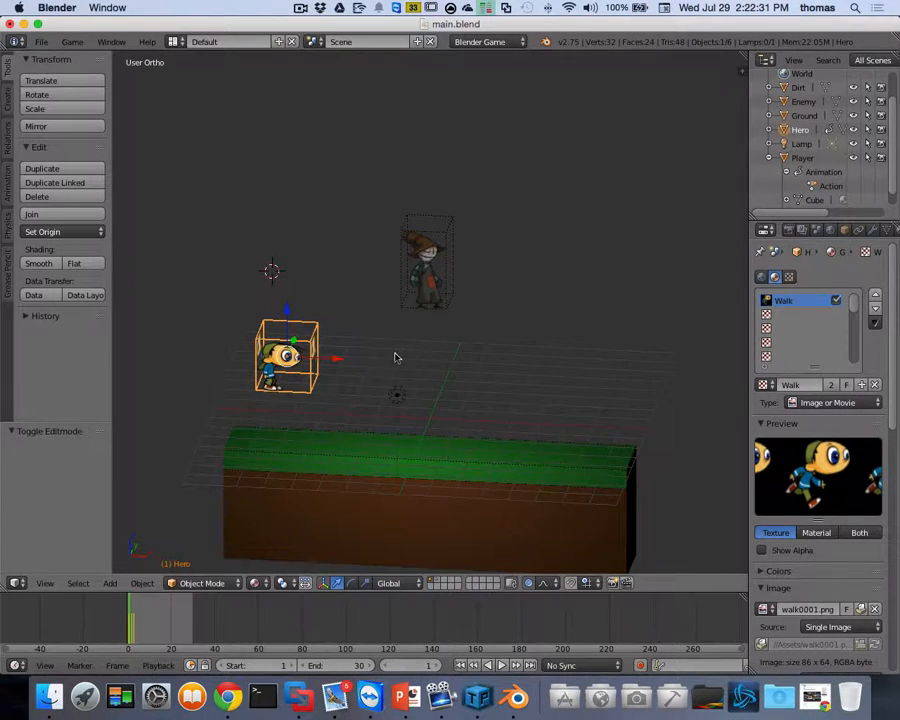
# Test-run the game, walk the Hero right and left, and stop it.
pyautogui.press('p')
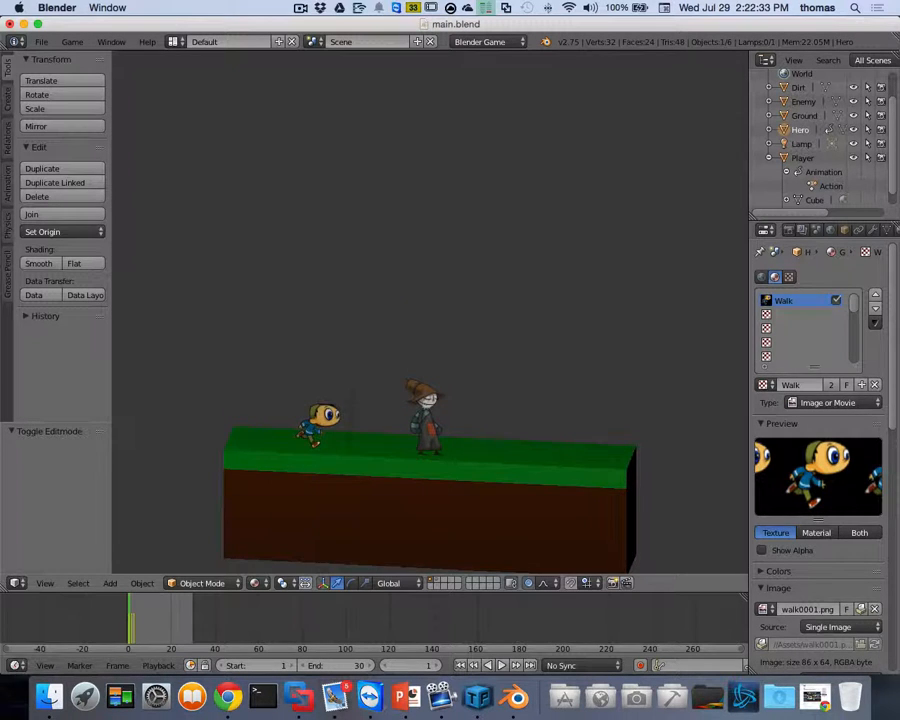
pyautogui.press('Right')
pyautogui.press('Left')
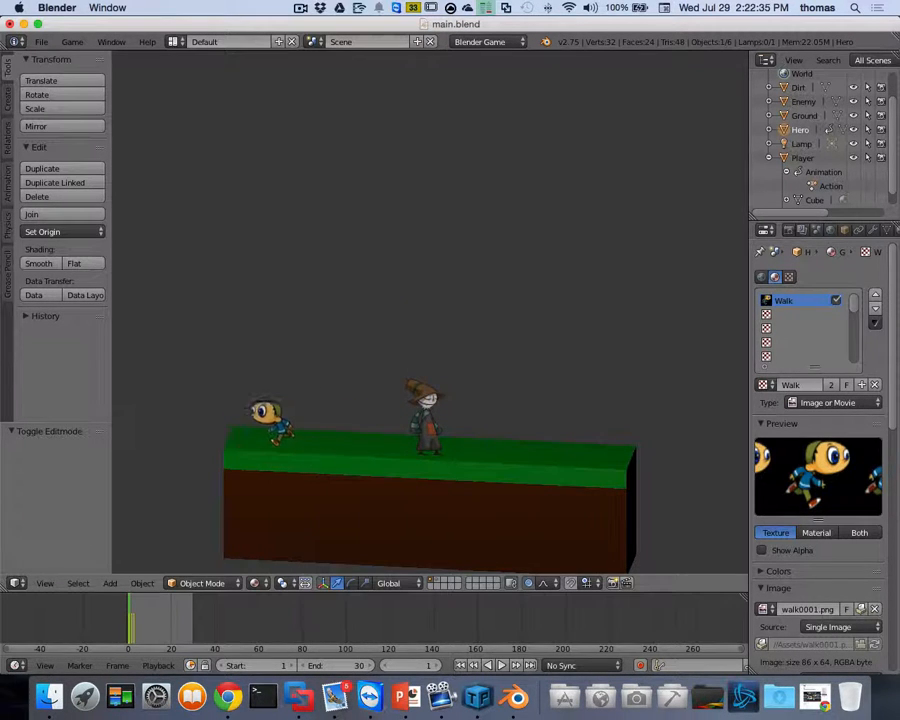
pyautogui.press('Right')
pyautogui.press('Escape')
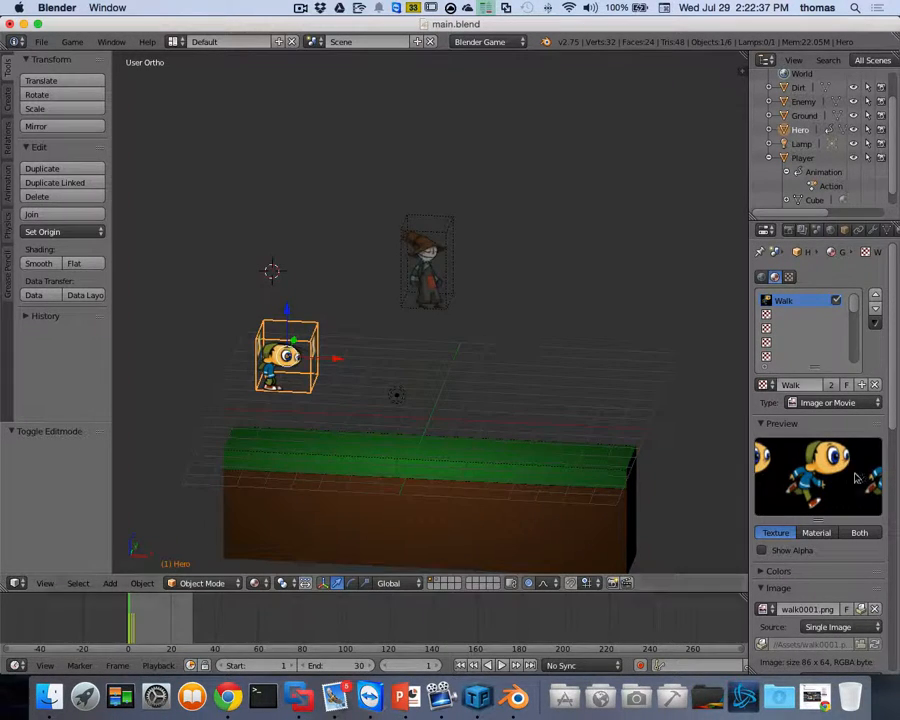
# Assign the Walk.001 texture to the Hero material's first slot again, test-run the game, and review the texture's image and mapping settings.
pyautogui.click(764, 385)
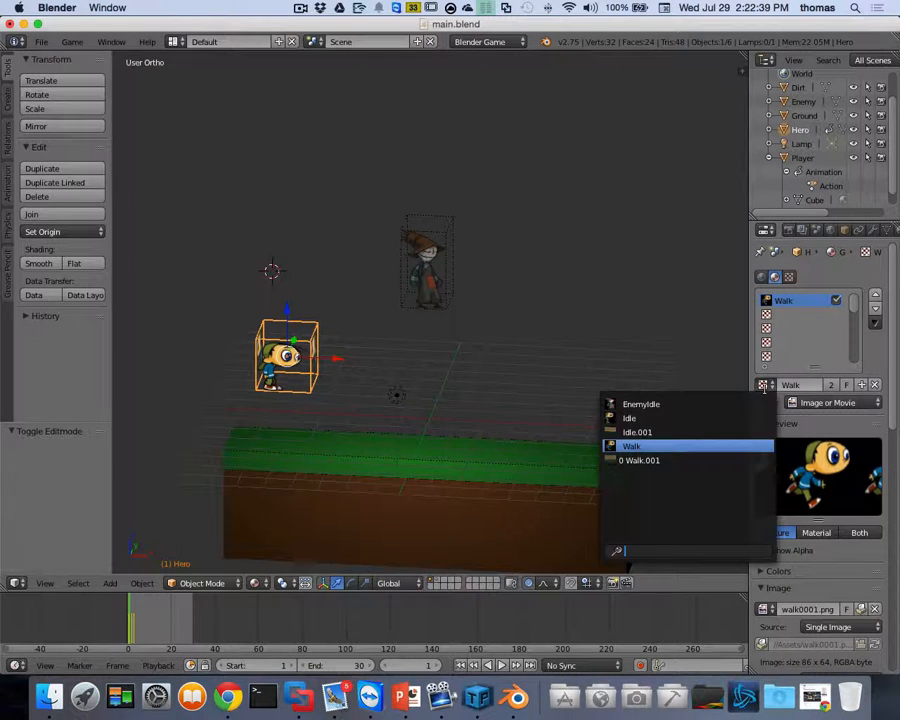
pyautogui.click(655, 460)
pyautogui.press('p')
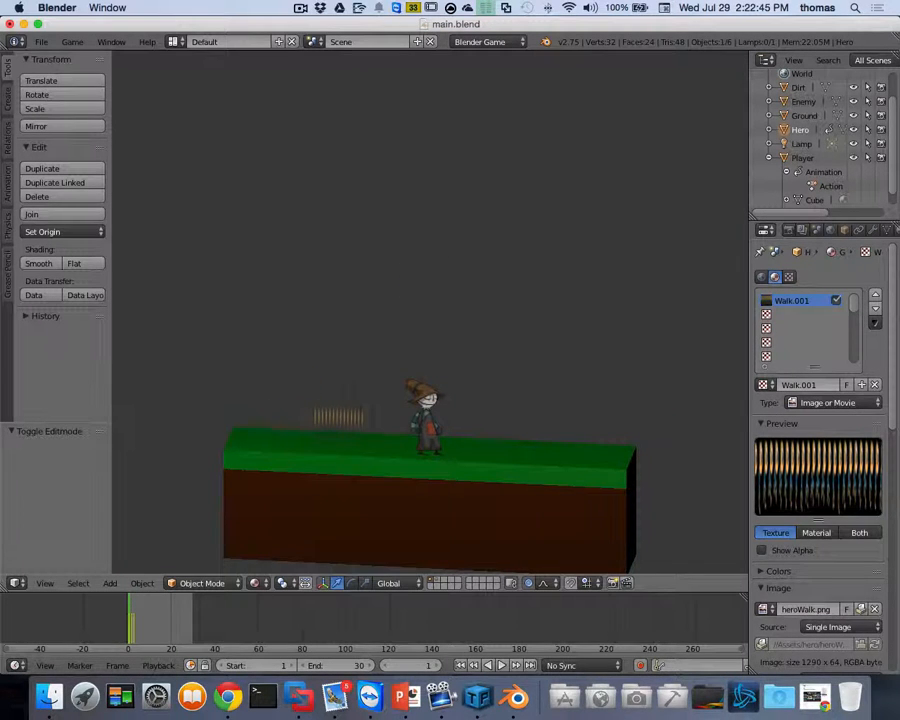
pyautogui.press('Escape')
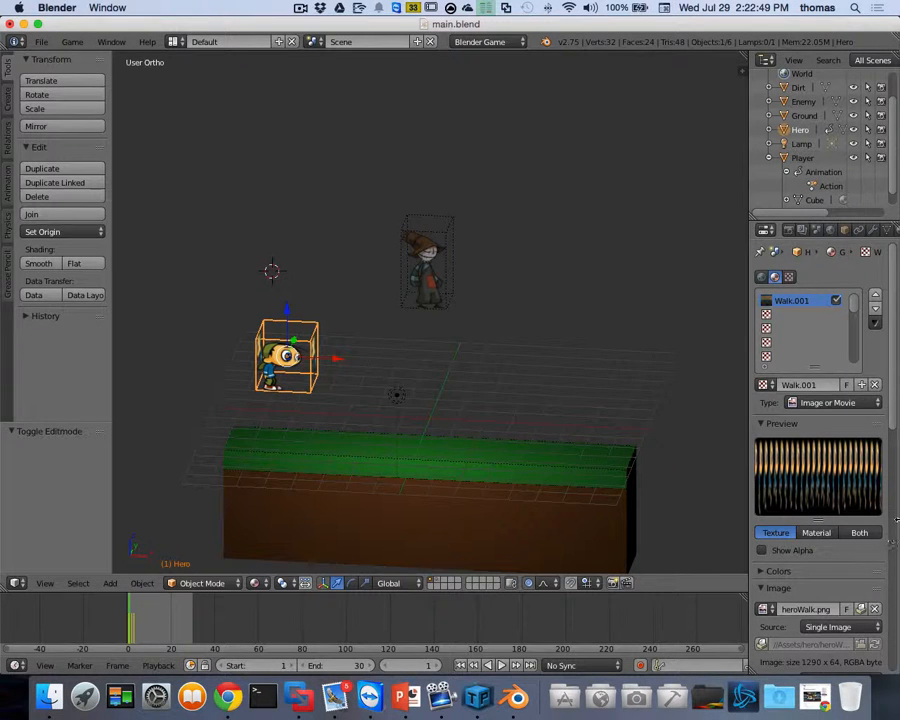
pyautogui.scroll(-8, 828, 520)
pyautogui.scroll(1, 828, 520)
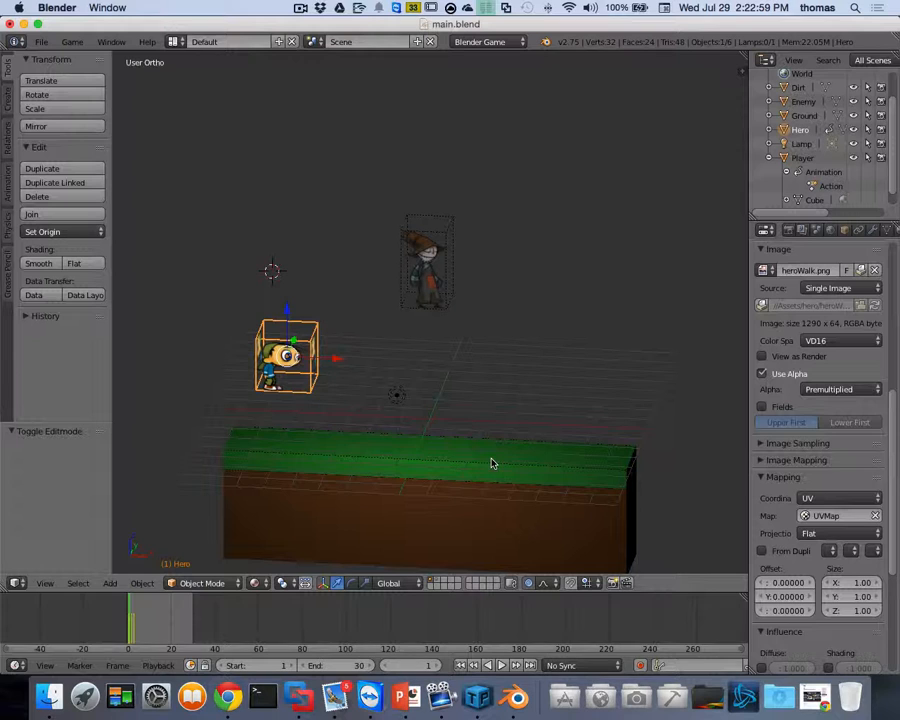
# Delete the Hero and move the original Player onto the first layer with the ground and Enemy.
pyautogui.press('x')
pyautogui.click(303, 337)
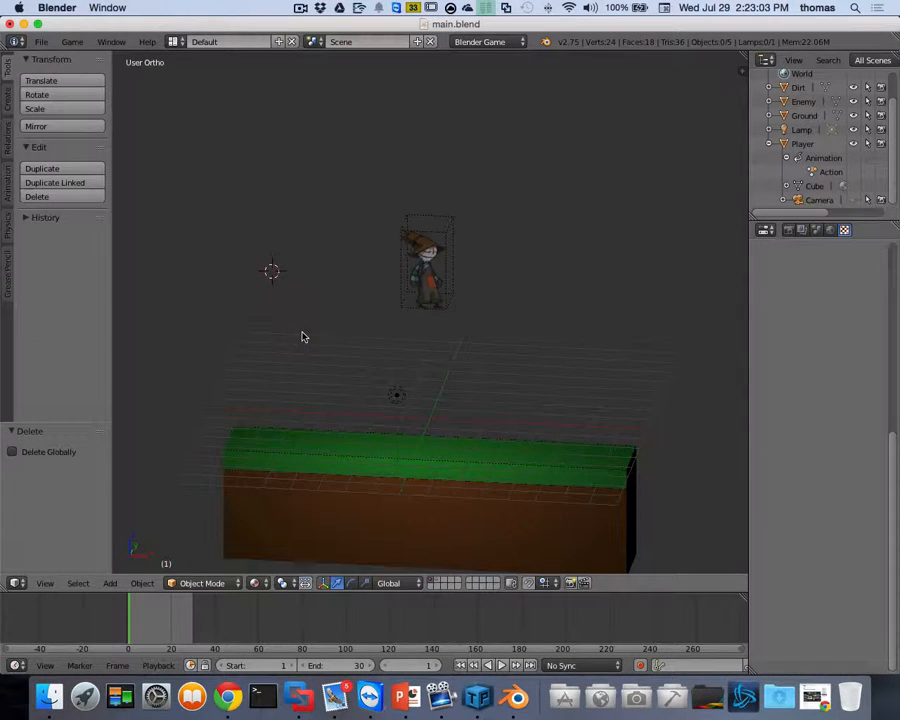
pyautogui.click(437, 583)
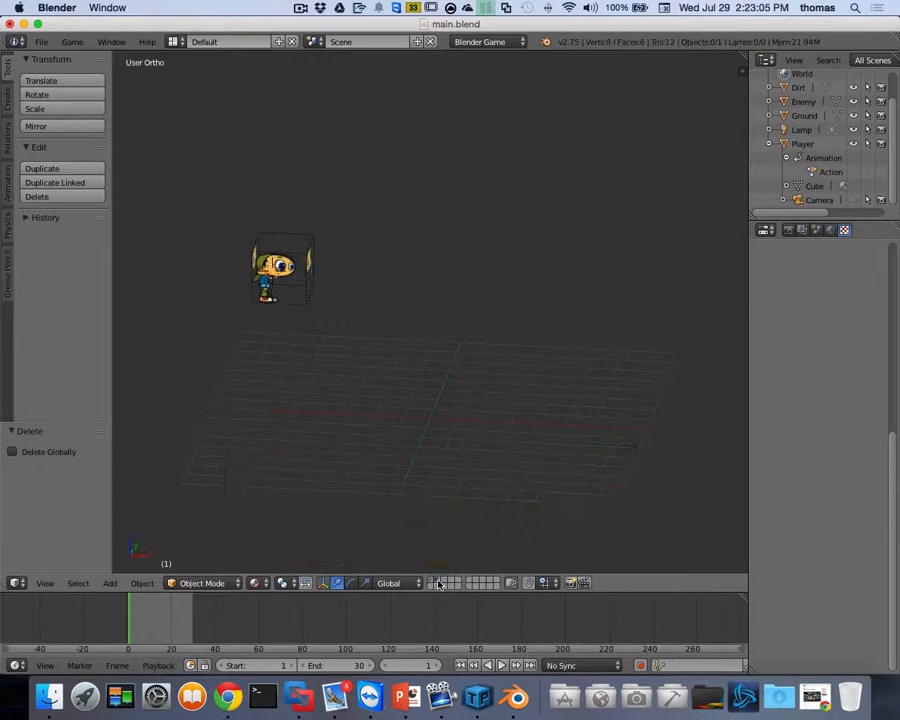
pyautogui.rightClick(276, 272)
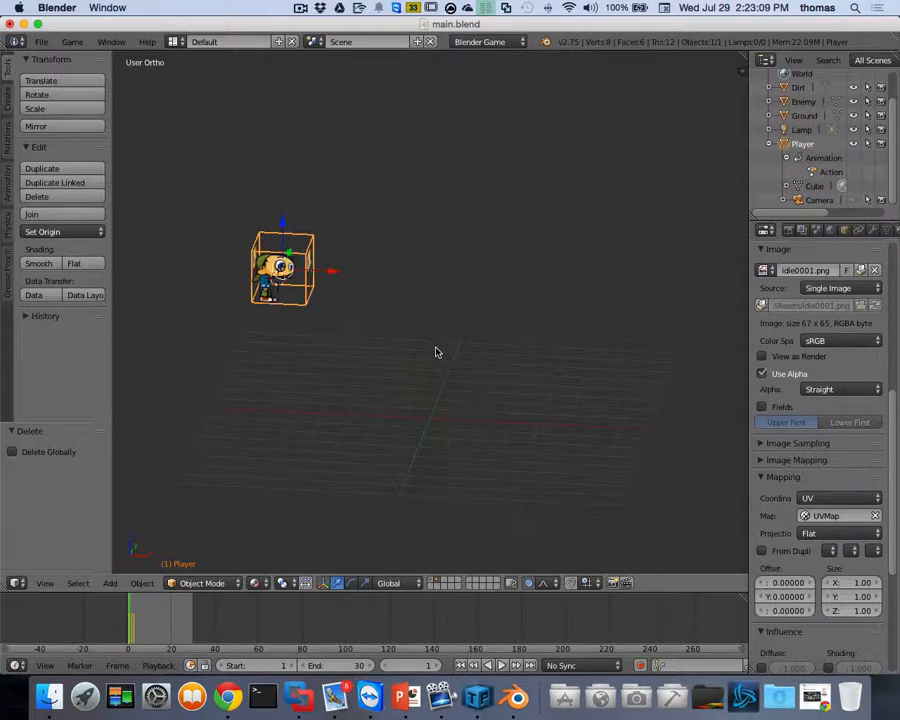
pyautogui.press('m')
pyautogui.click(550, 378)
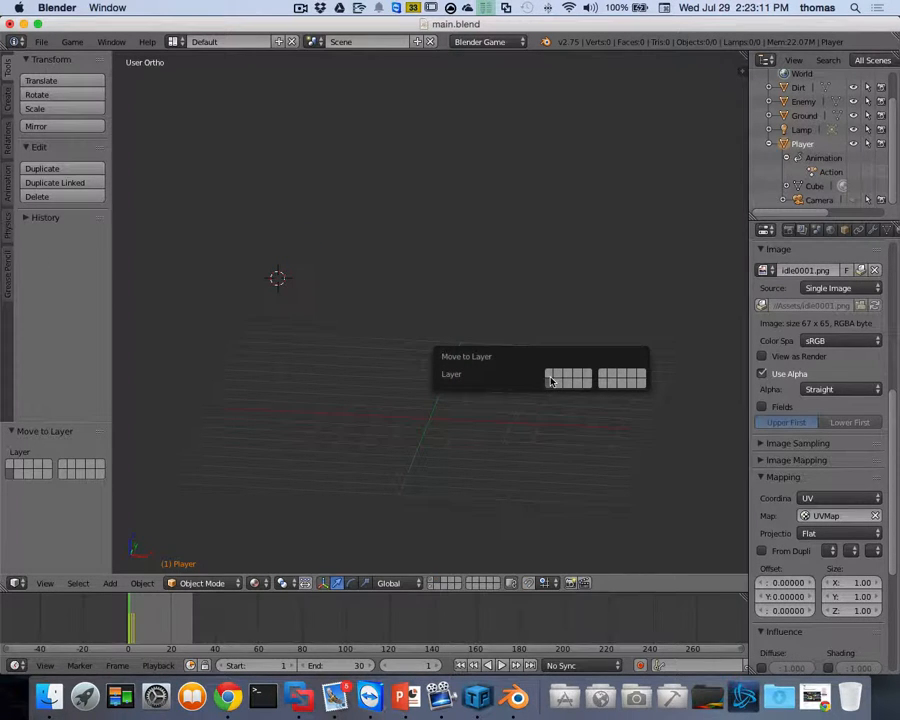
pyautogui.click(432, 583)
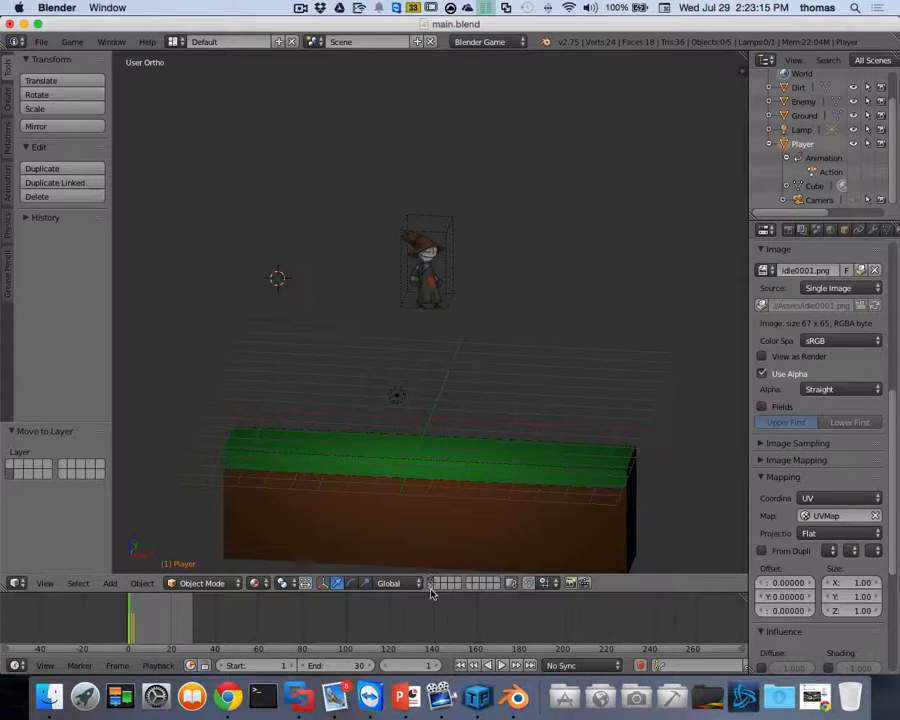
pyautogui.click(433, 588)
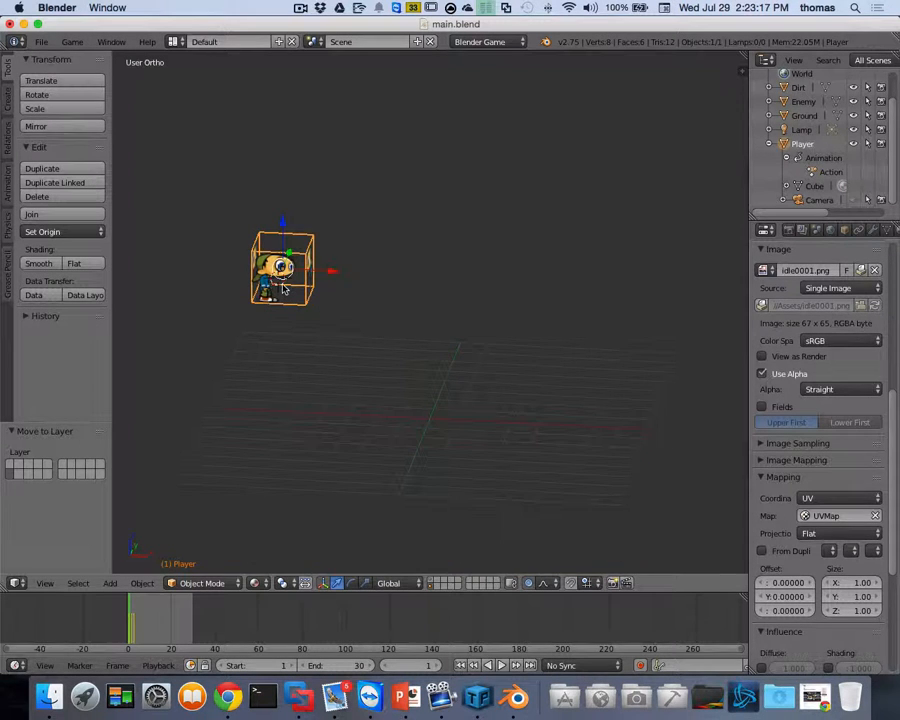
pyautogui.press('m')
pyautogui.click(396, 312)
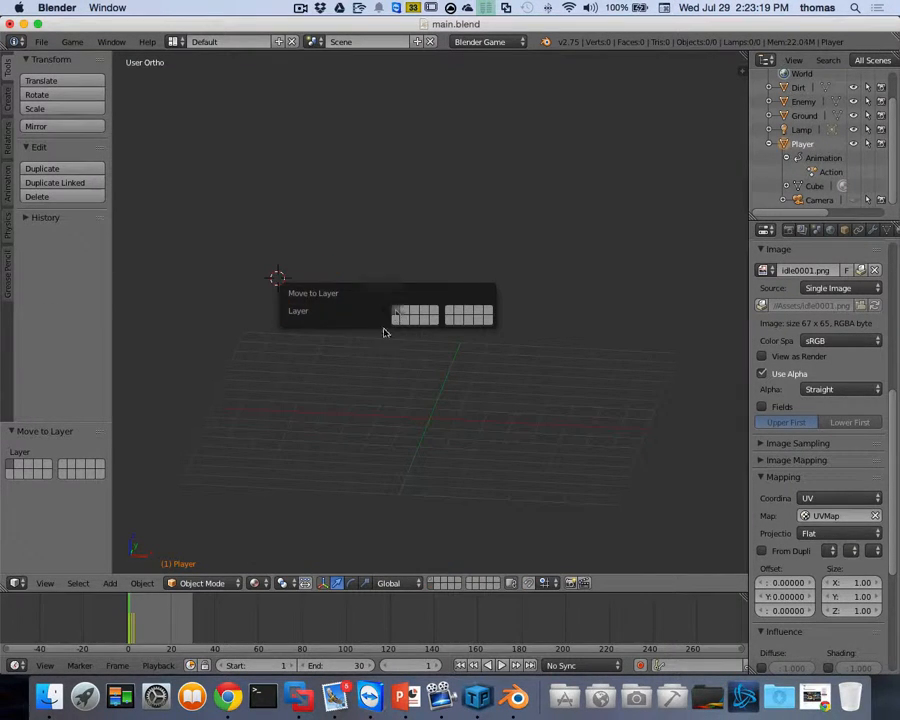
pyautogui.click(432, 579)
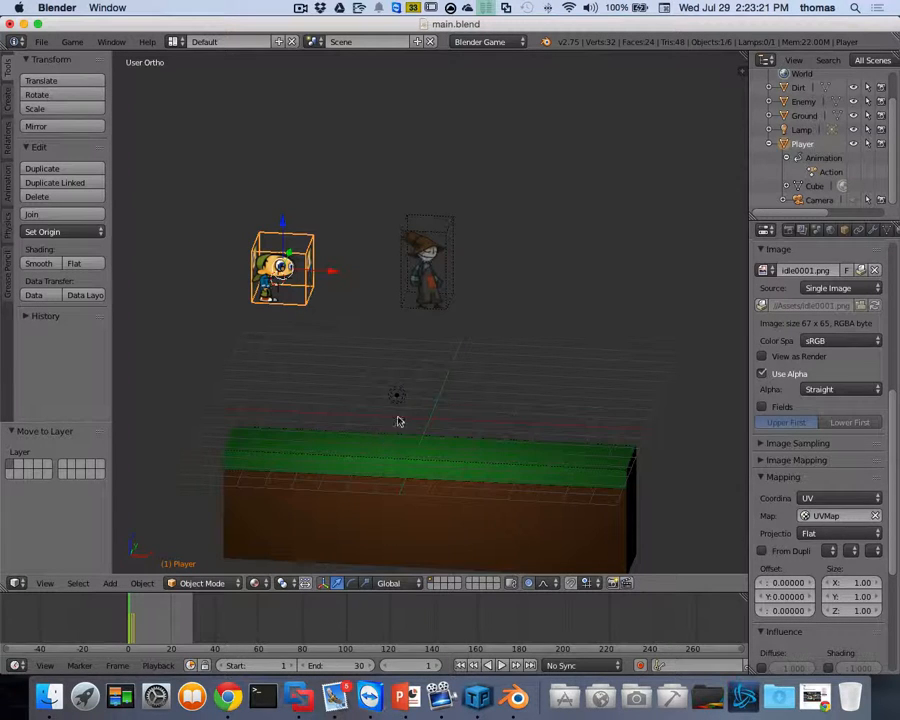
# Lower the Player along the Z axis by about 4.43 units, to just above the ground.
pyautogui.press('g')
pyautogui.press('z')
pyautogui.click(483, 389)
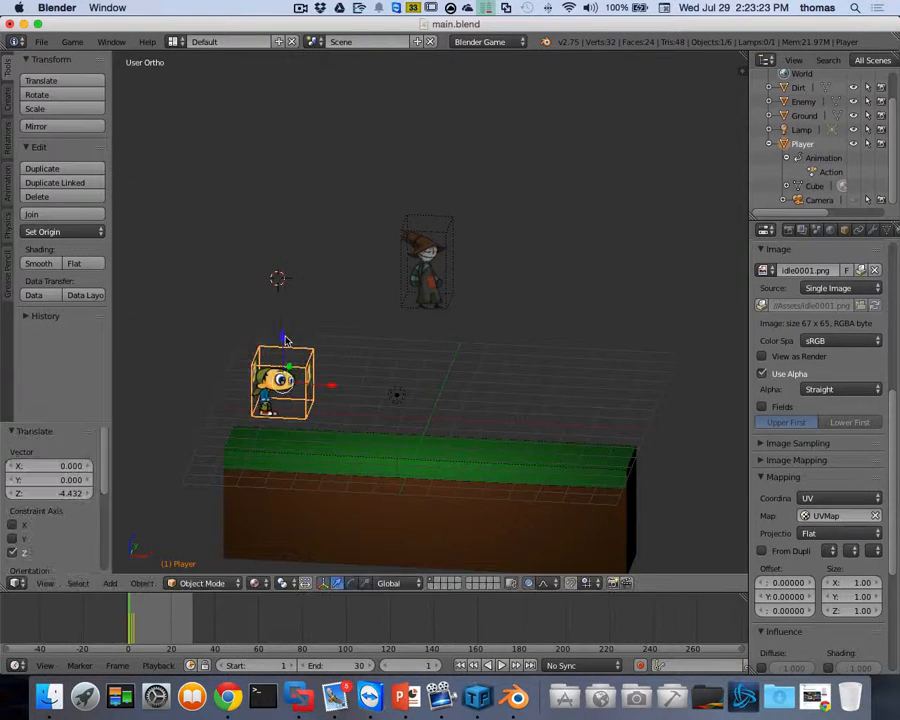
# Test-run the game, walk the Player right and left across the ground, and stop it.
pyautogui.hscroll(-10, 484, 388)
pyautogui.hscroll(10, 486, 387)
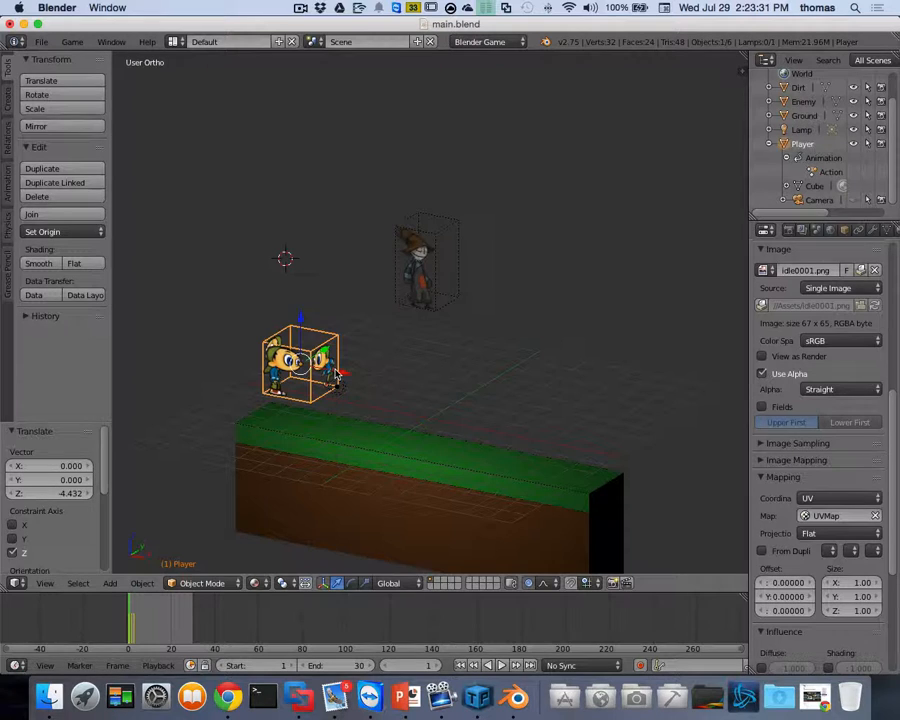
pyautogui.press('p')
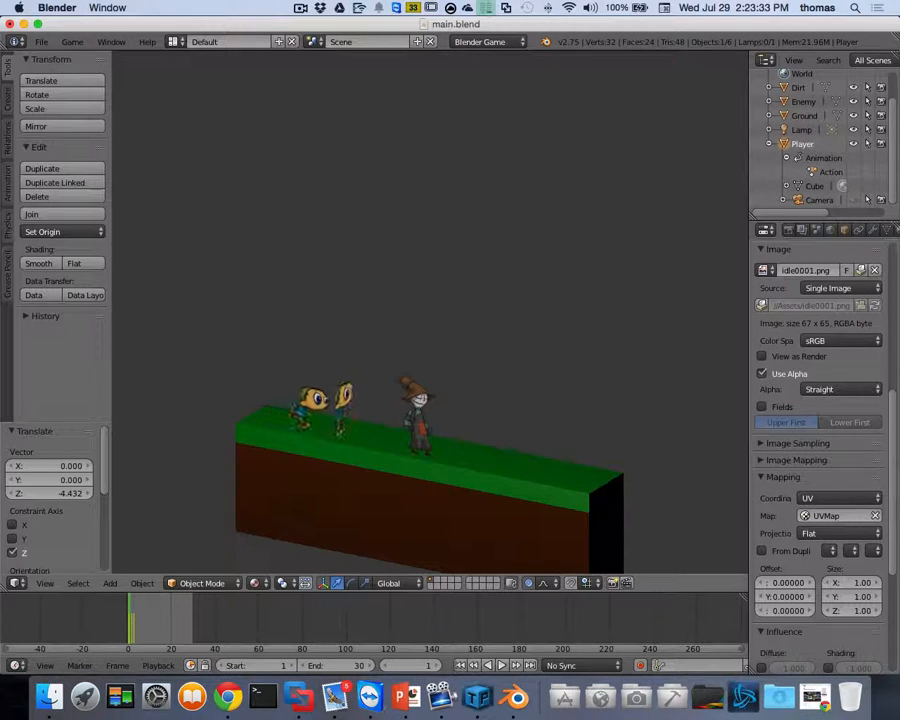
pyautogui.press('Right')
pyautogui.press('Left')
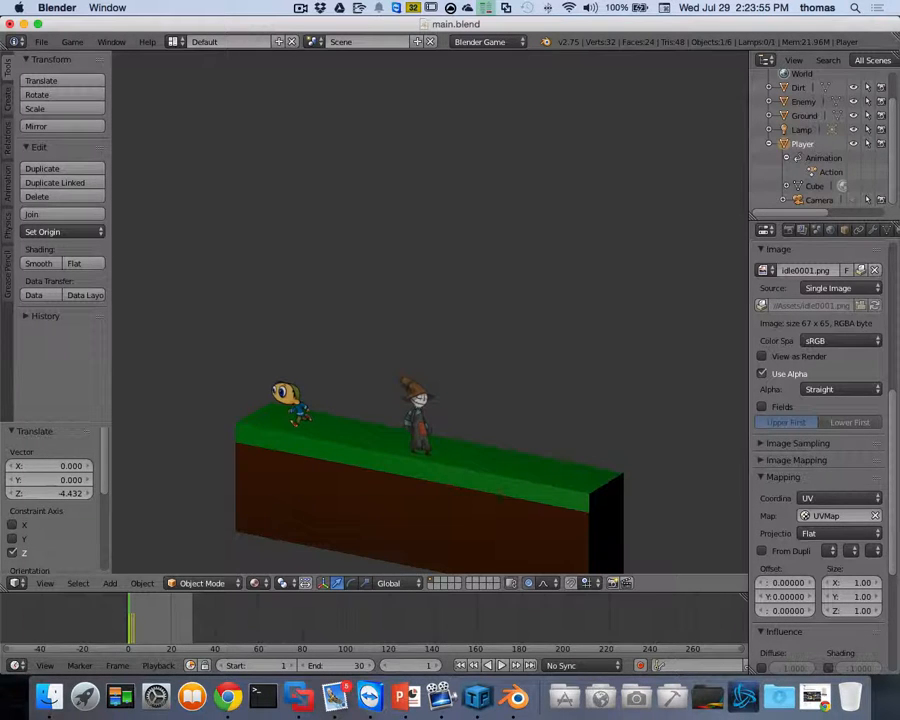
pyautogui.press('Escape')
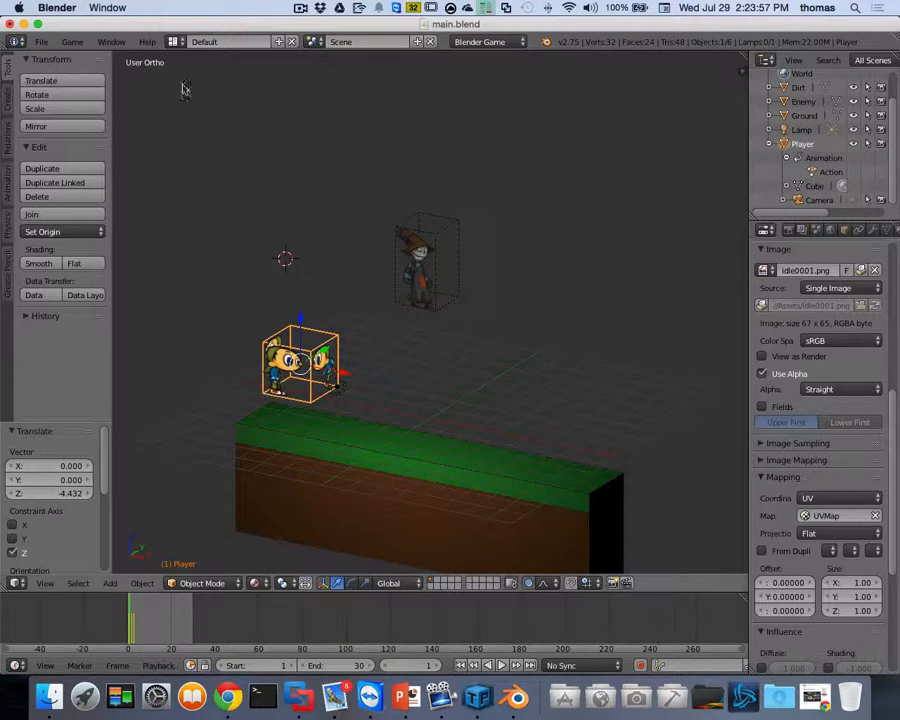
pyautogui.press('p')
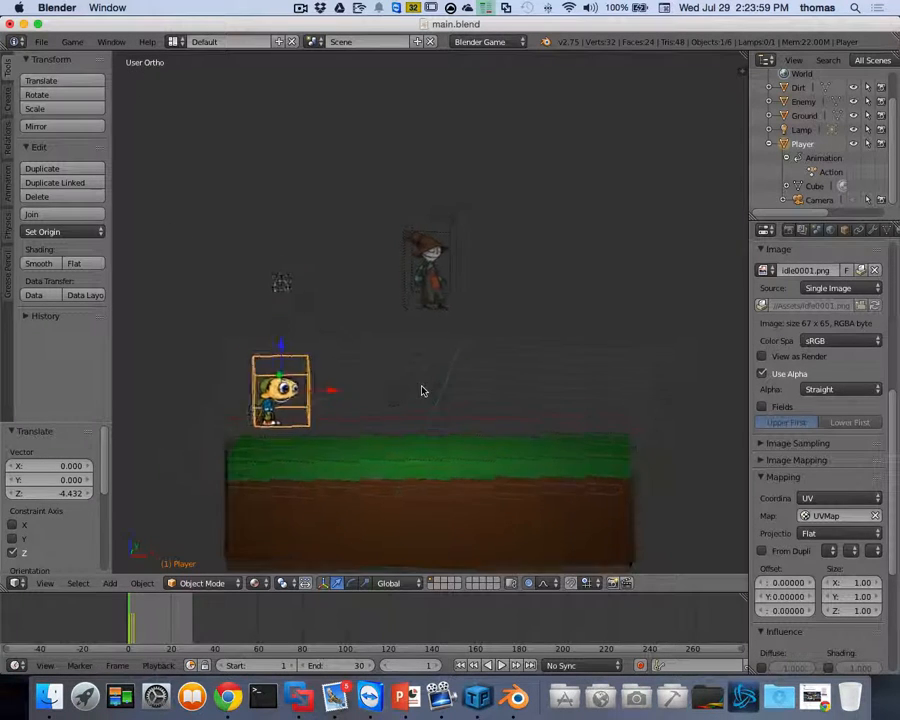
pyautogui.press('Escape')
# Select the Enemy and examine from several angles which of its faces carry the sprite, compared with the Player.
pyautogui.moveTo(416, 390); pyautogui.dragTo(381, 425, button='middle')
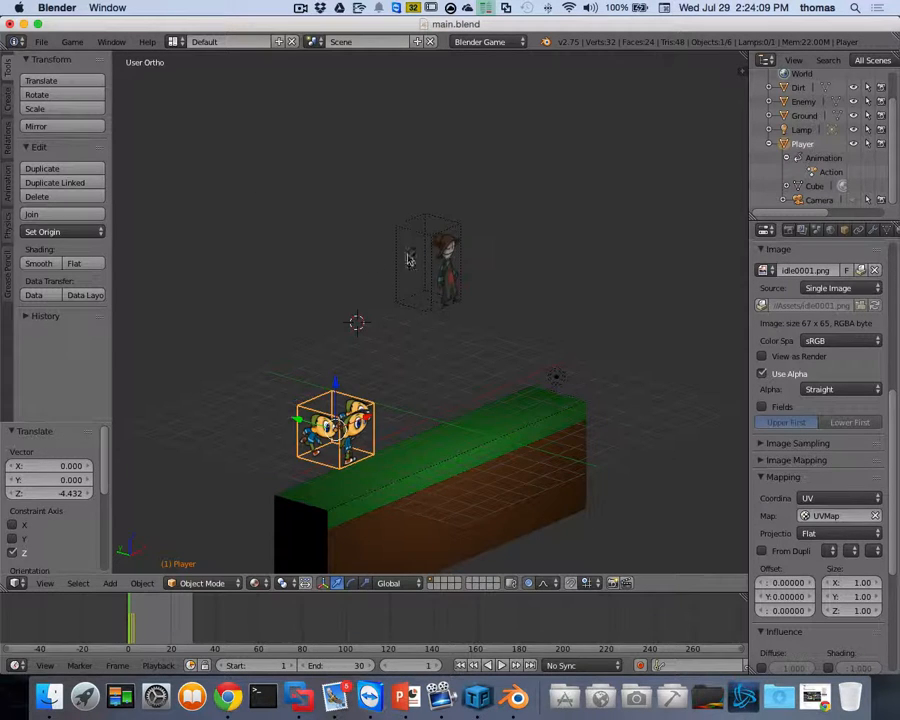
pyautogui.rightClick(452, 266)
pyautogui.hscroll(10, 513, 315)
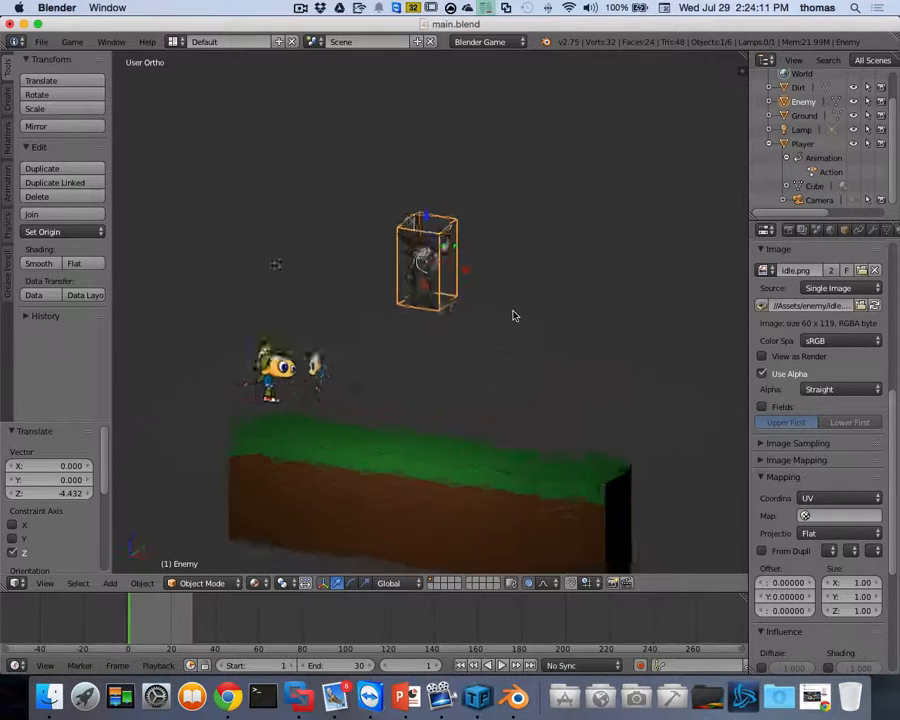
pyautogui.hscroll(-5, 512, 311)
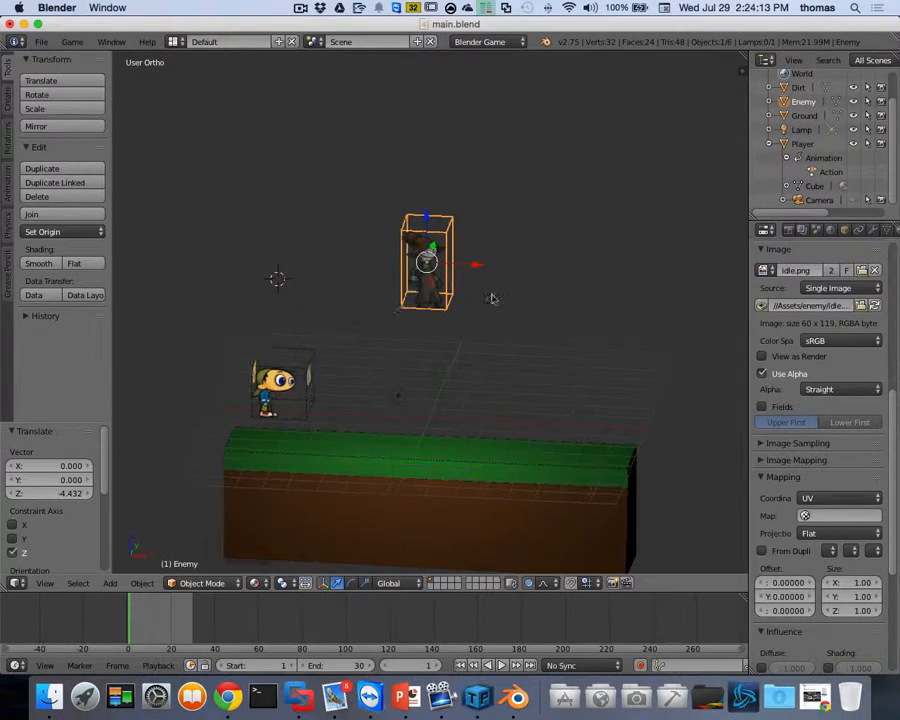
pyautogui.hscroll(-10, 408, 285)
pyautogui.hscroll(10, 486, 265)
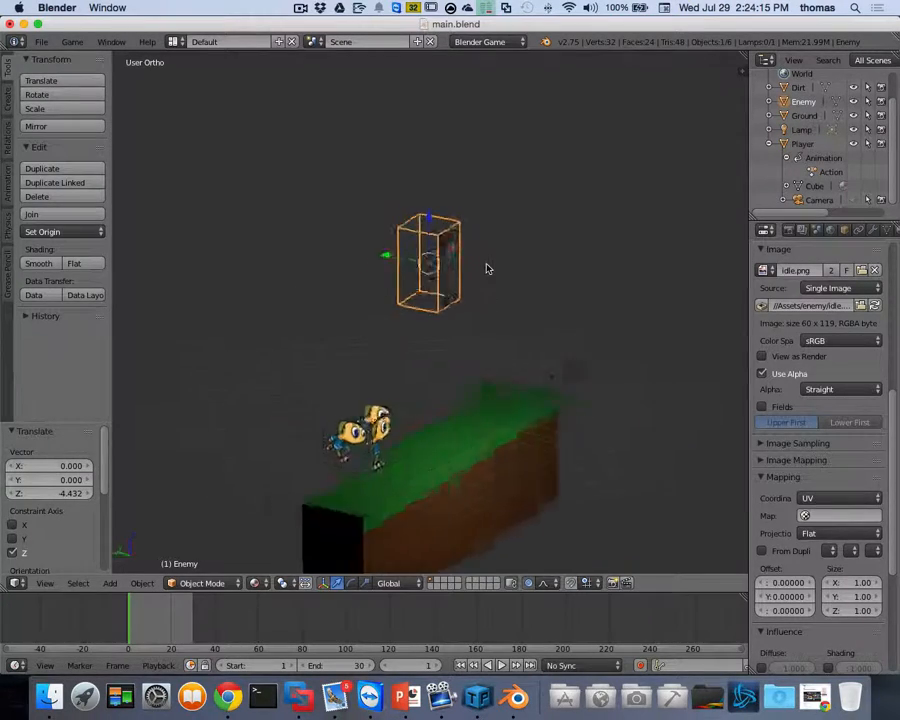
pyautogui.hscroll(8, 486, 272)
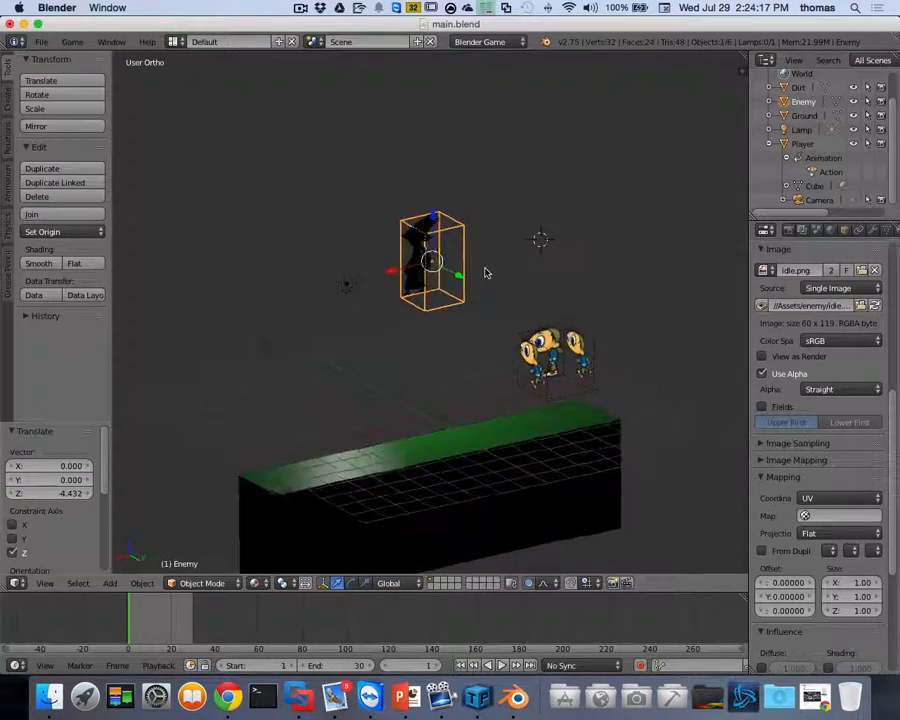
pyautogui.hscroll(-10, 486, 272)
pyautogui.hscroll(5, 486, 272)
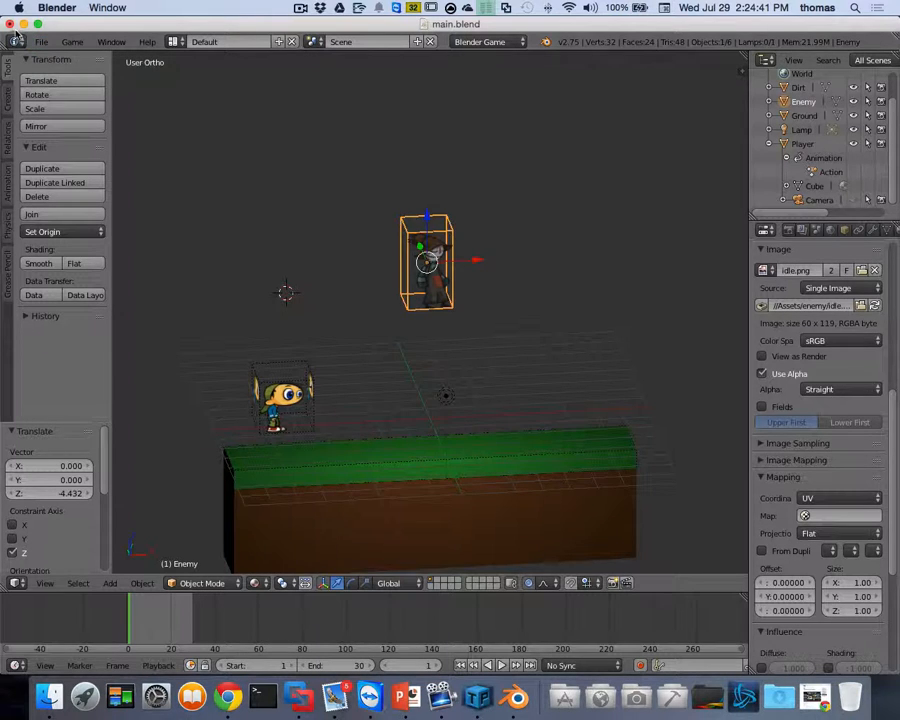
# Quit Blender, close the 2dGame folder window, and quit TexturePacker.
pyautogui.press('super+q')
pyautogui.click(478, 240)
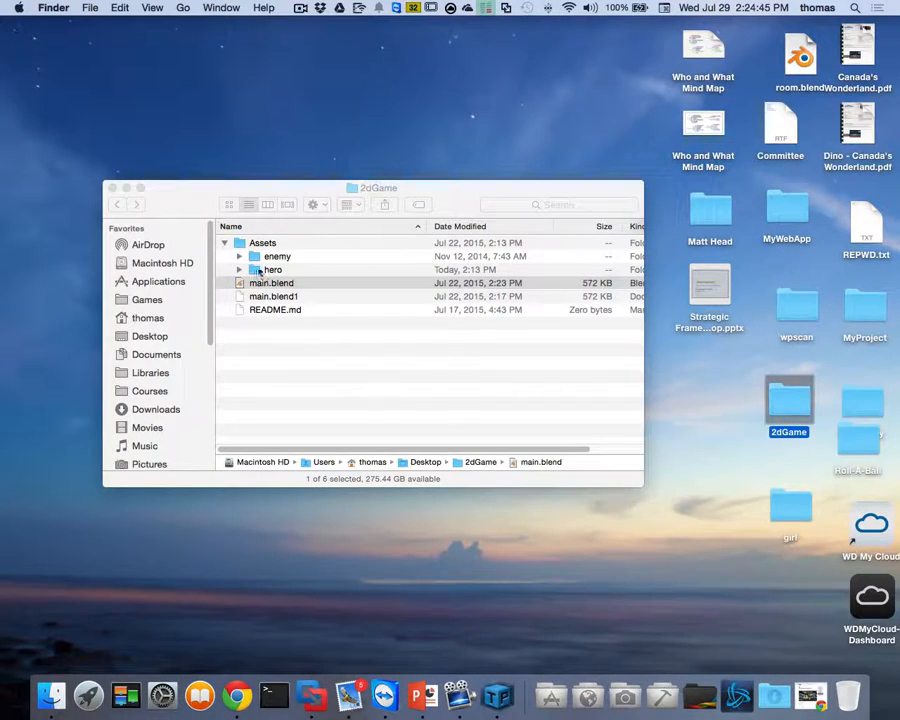
pyautogui.click(112, 189)
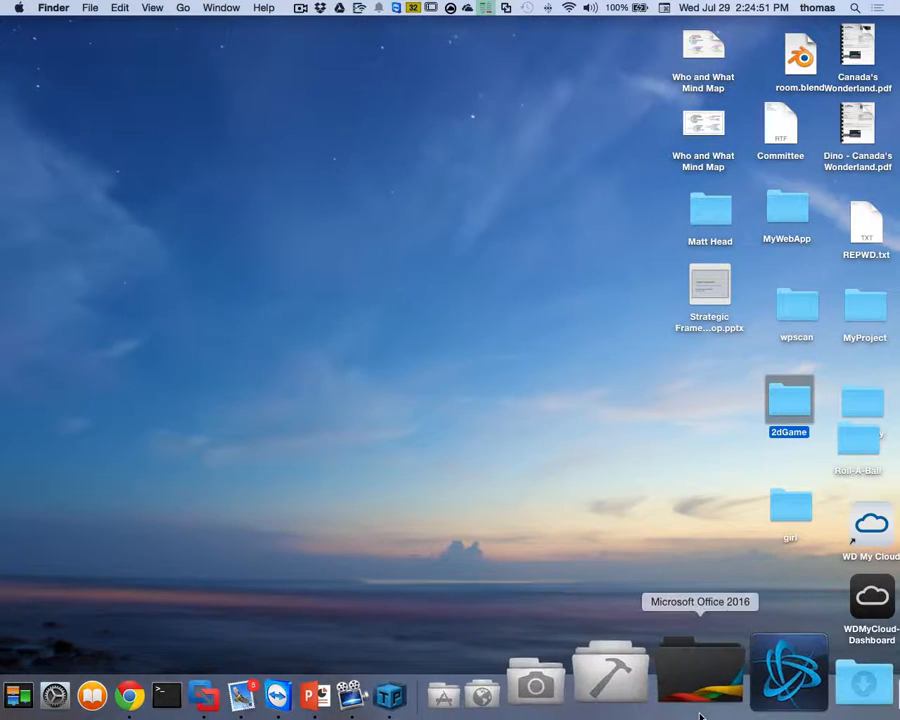
pyautogui.rightClick(512, 665)
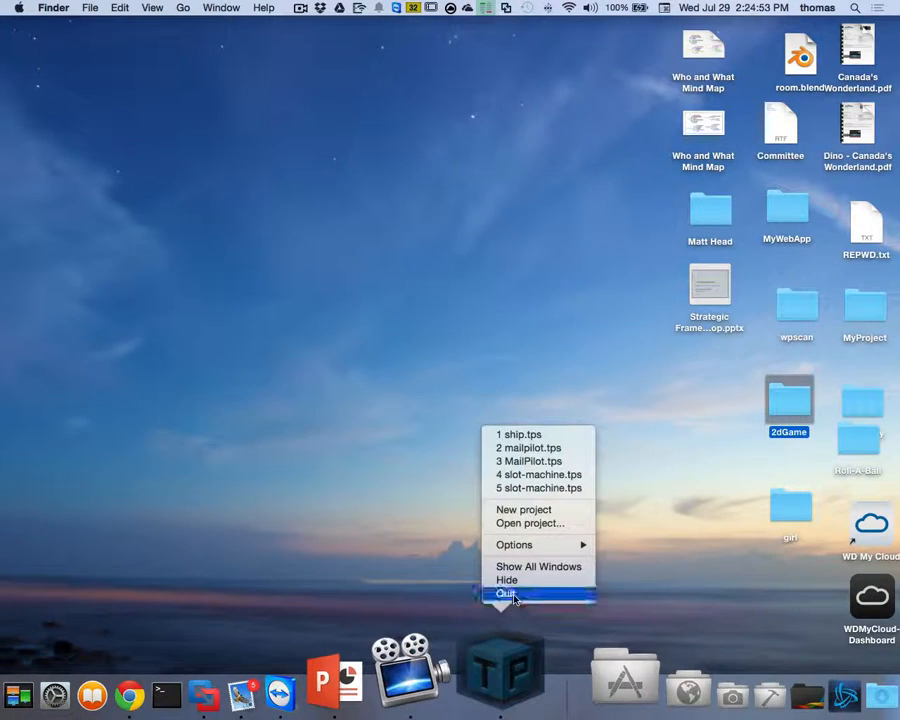
pyautogui.click(506, 589)
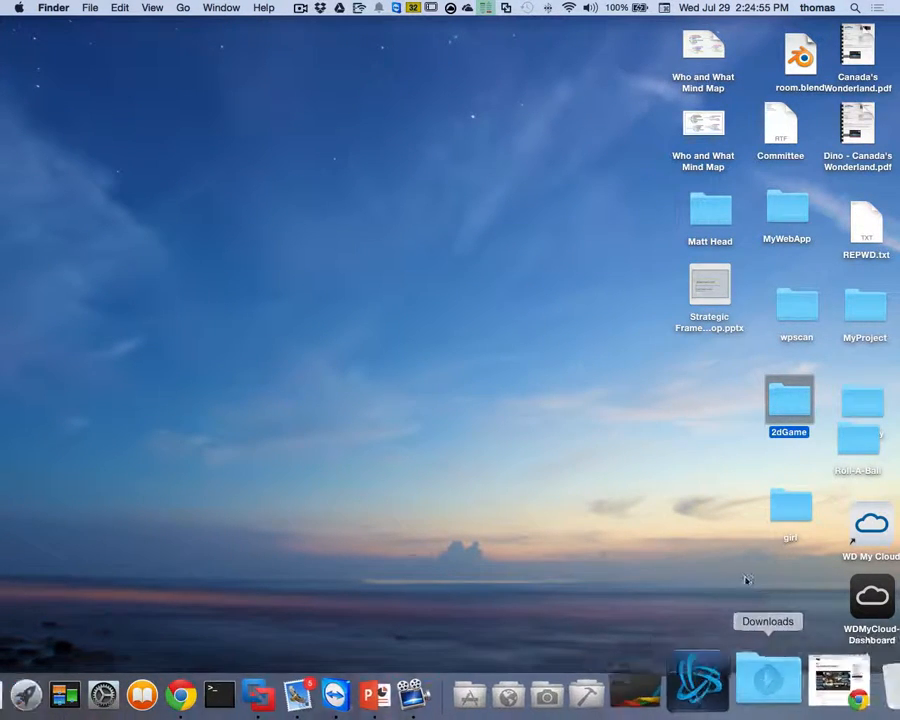
# Launch Unity from the Design applications folder.
pyautogui.click(649, 668)
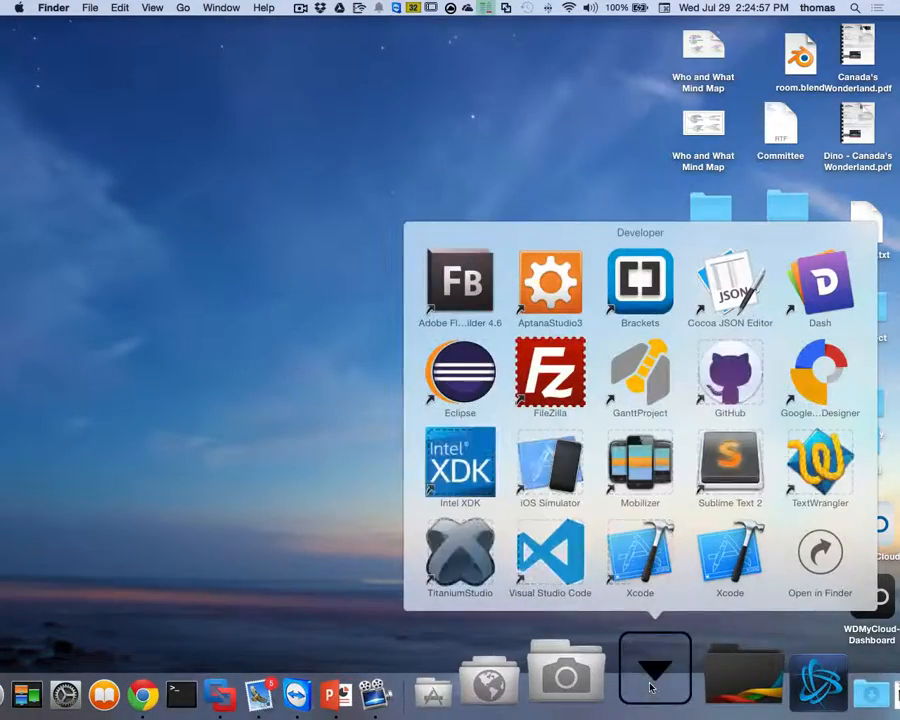
pyautogui.click(613, 695)
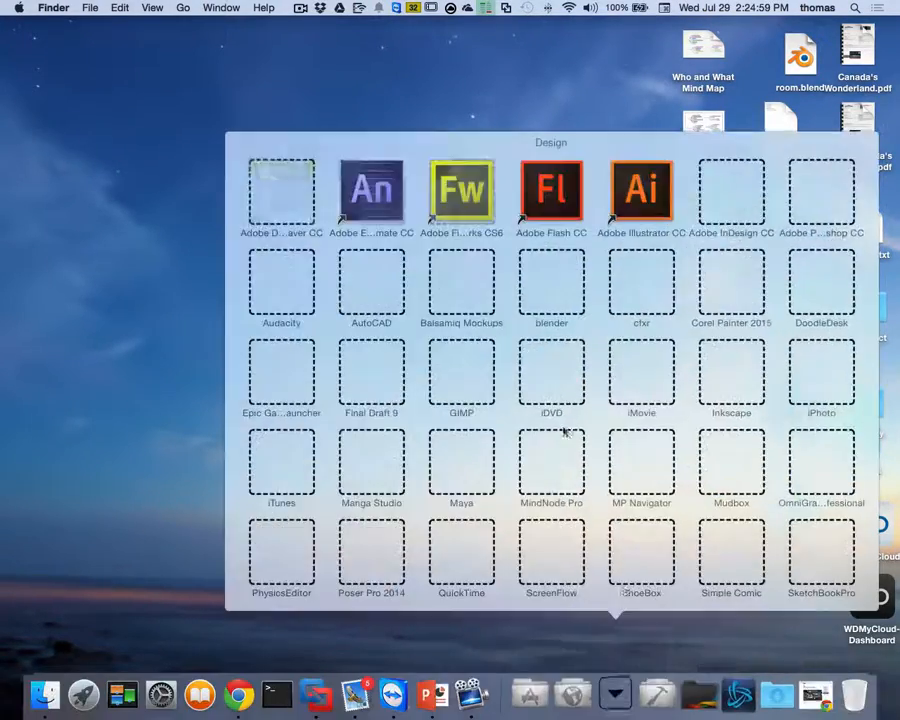
pyautogui.scroll(-5, 566, 430)
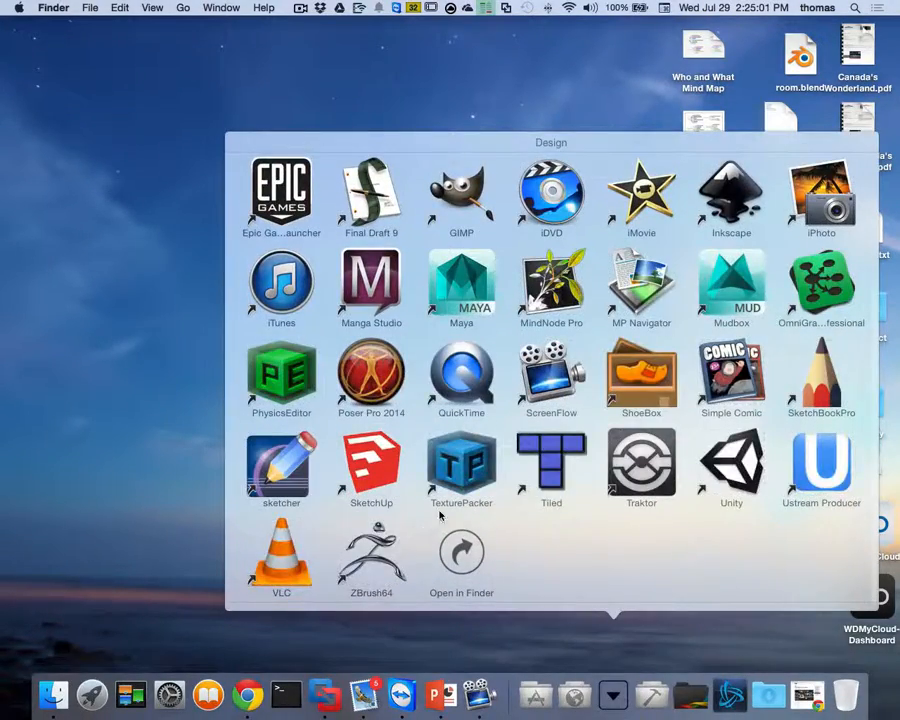
pyautogui.scroll(5, 447, 432)
pyautogui.scroll(-5, 590, 460)
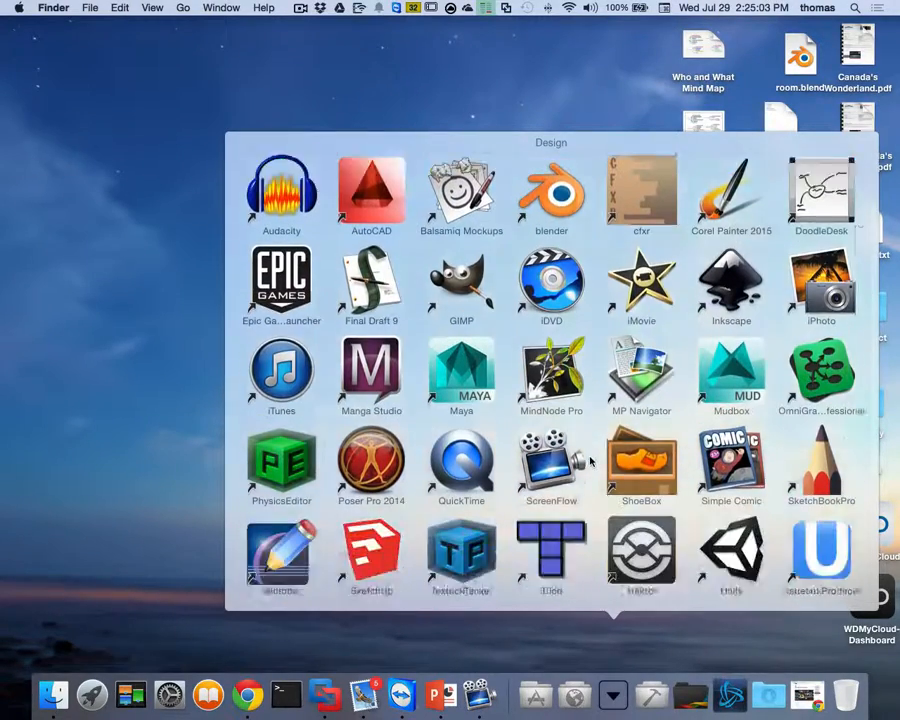
pyautogui.click(733, 491)
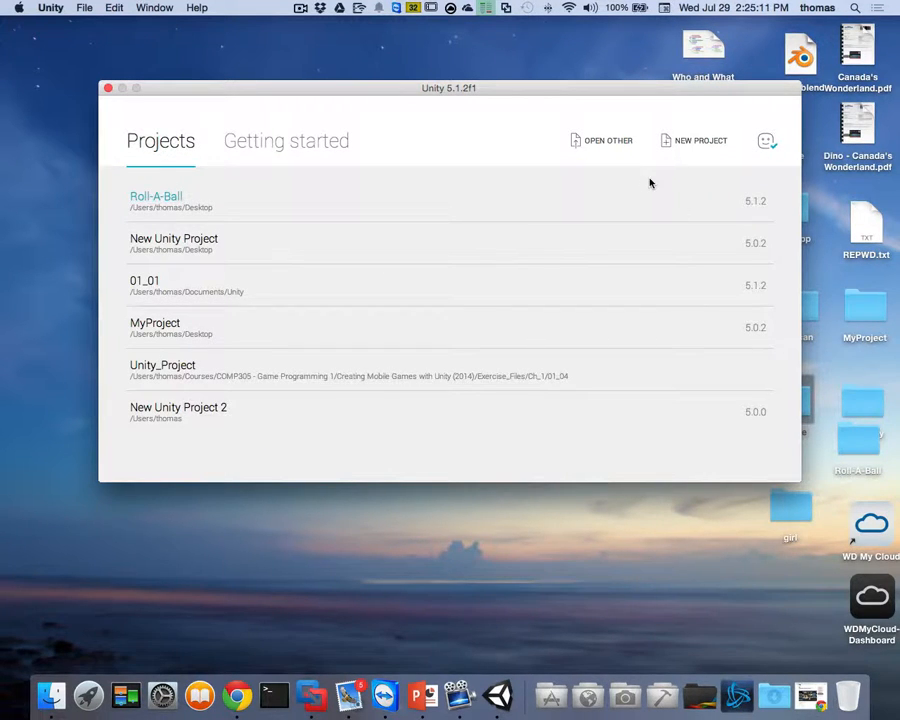
# Create a new 3D project named COMP391-Lesson12-Part1 in the Desktop location.
pyautogui.click(698, 145)
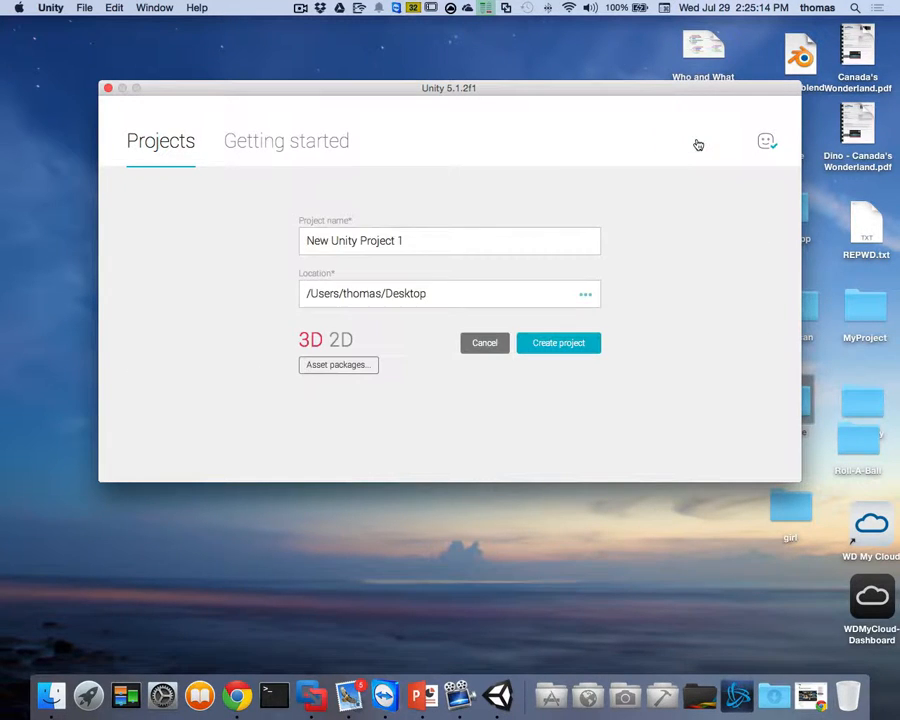
pyautogui.click(422, 239)
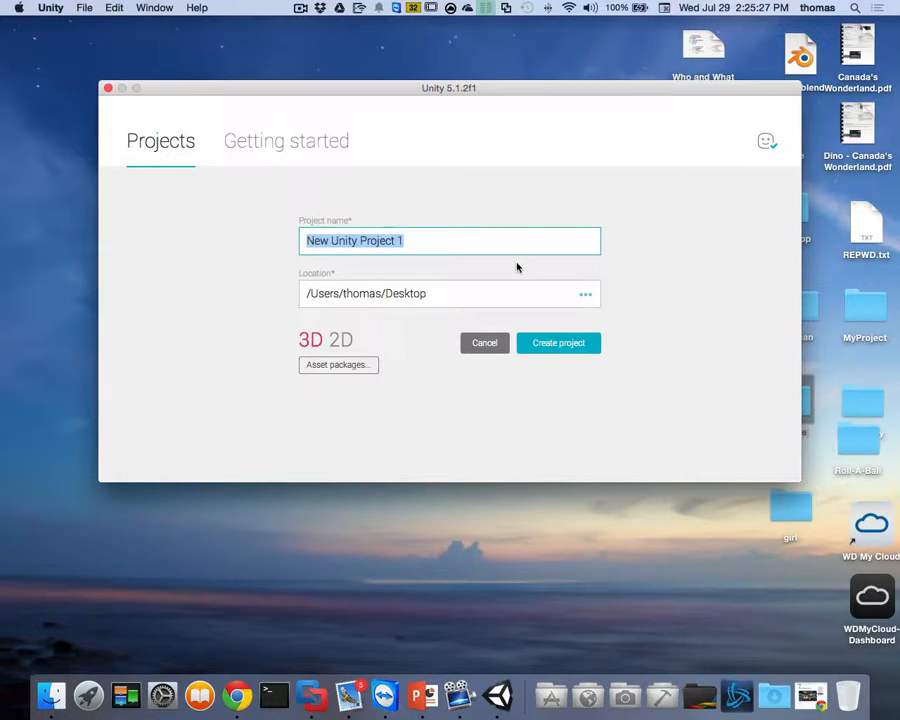
pyautogui.write('COMP391-')
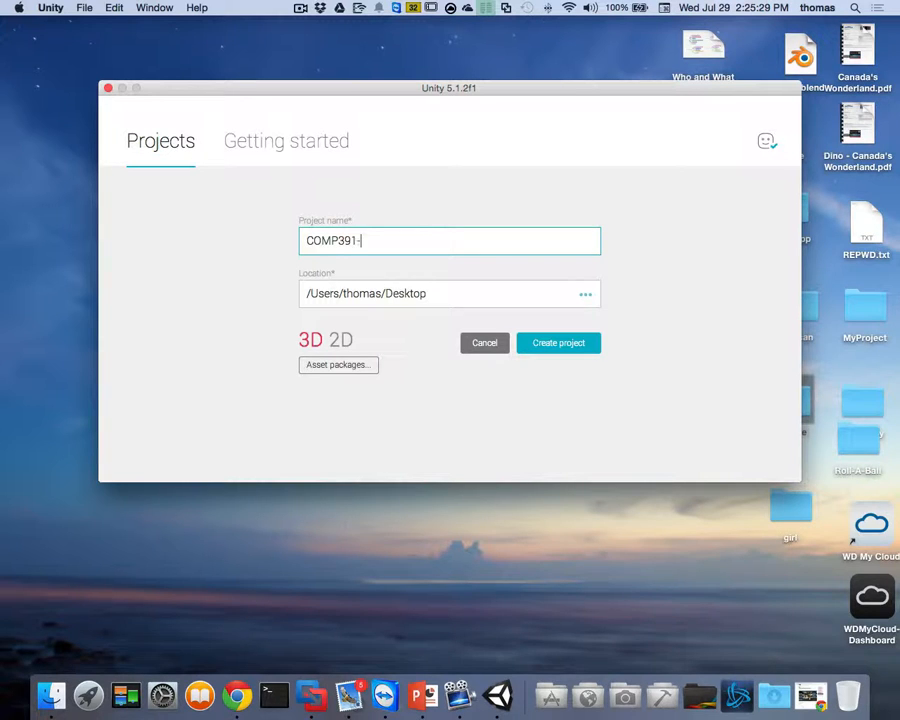
pyautogui.write('Lesson12-Part1')
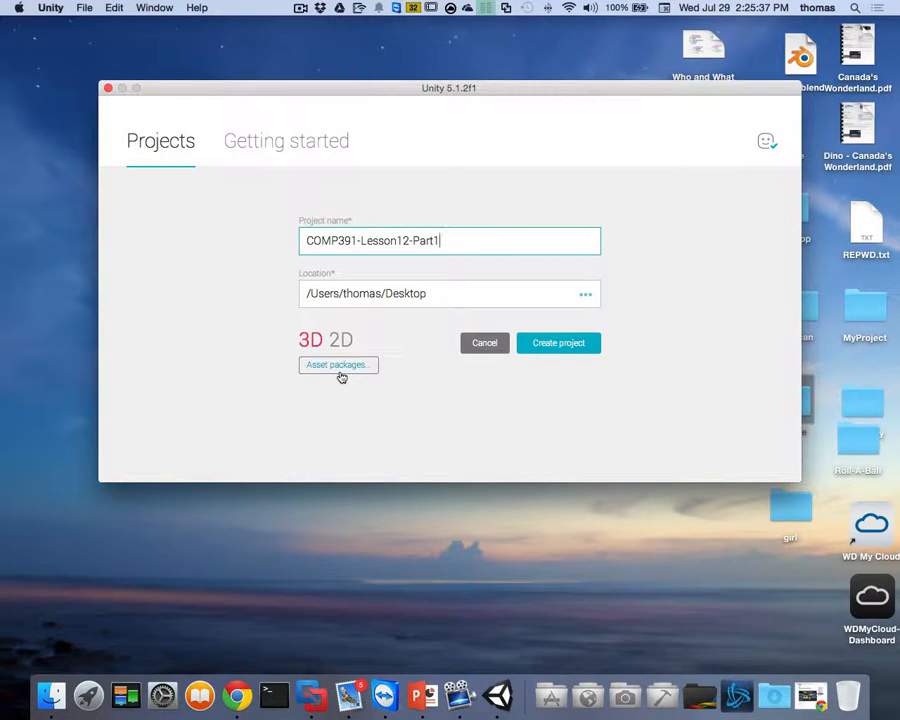
pyautogui.click(555, 344)
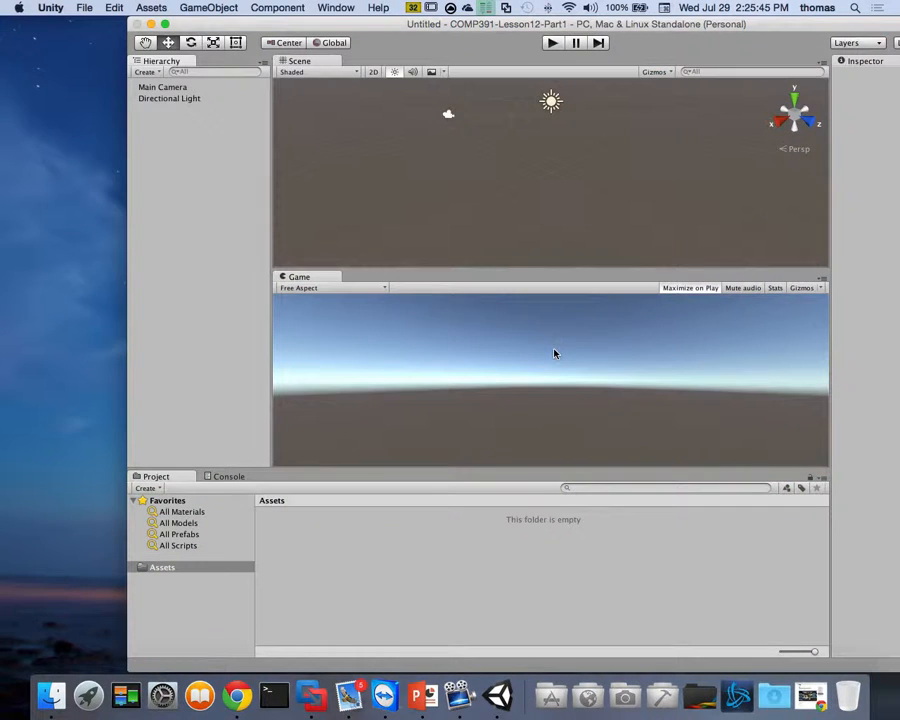
# Bring the whole editor window into view and dock the Scene and Game views together as tabs, with Scene first.
pyautogui.moveTo(385, 33); pyautogui.dragTo(257, 32)
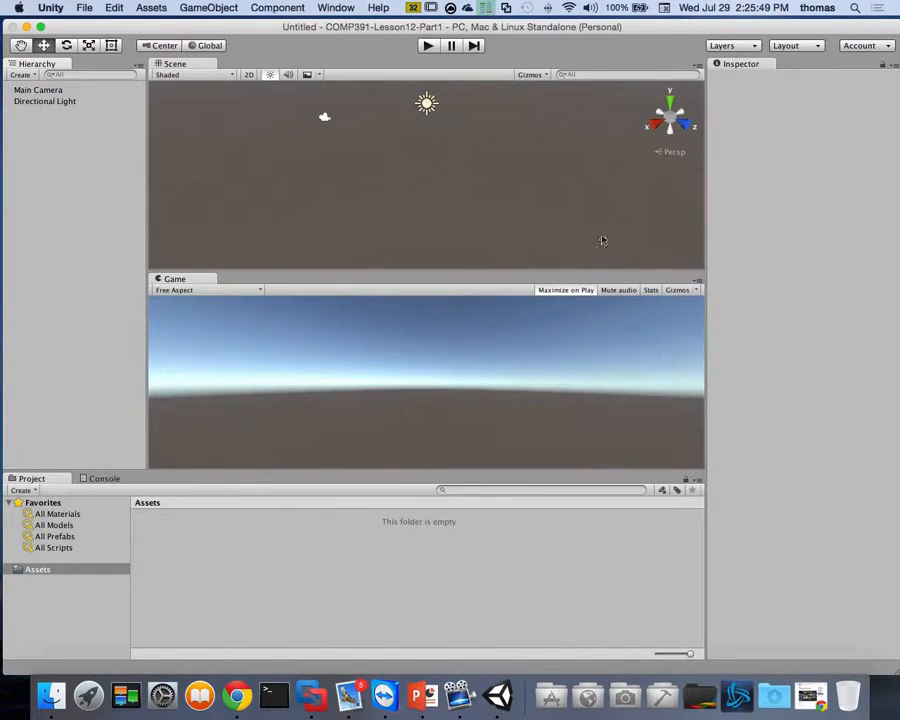
pyautogui.moveTo(178, 280); pyautogui.dragTo(316, 108)
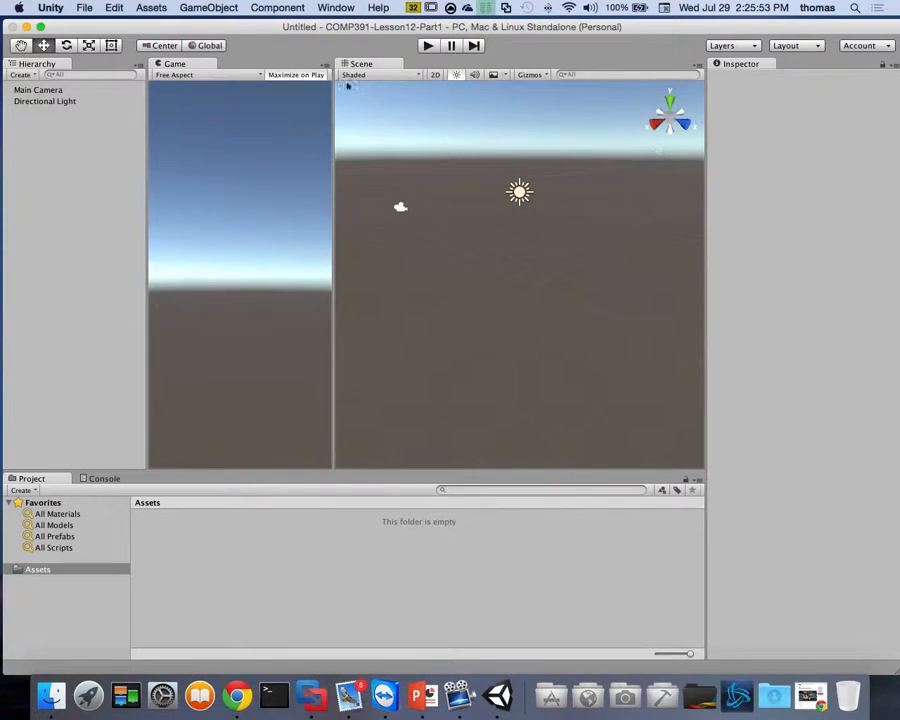
pyautogui.moveTo(303, 65); pyautogui.dragTo(158, 68)
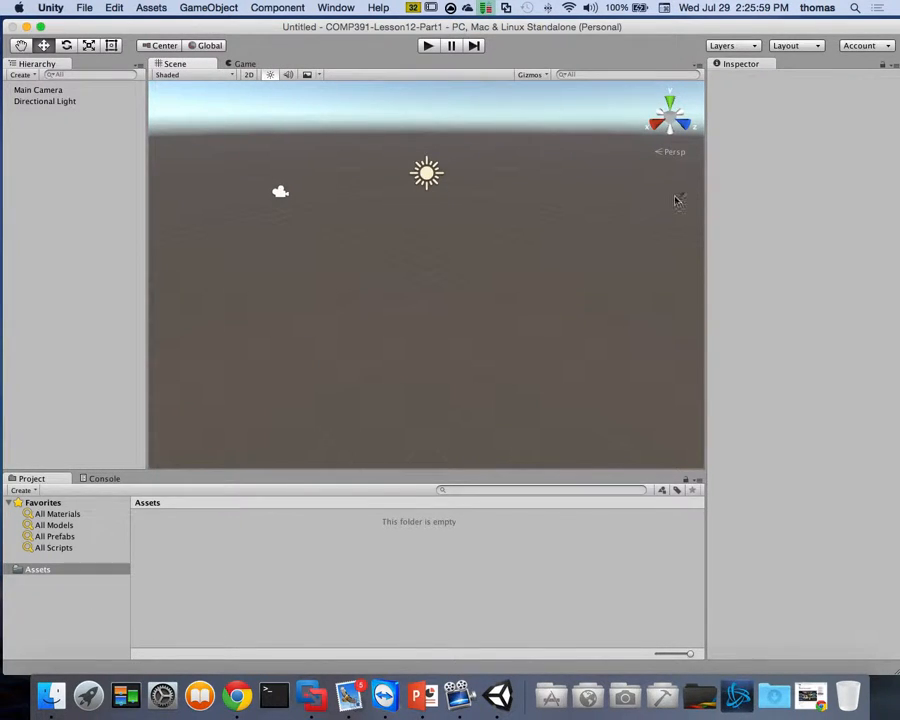
pyautogui.moveTo(707, 205); pyautogui.dragTo(710, 204)
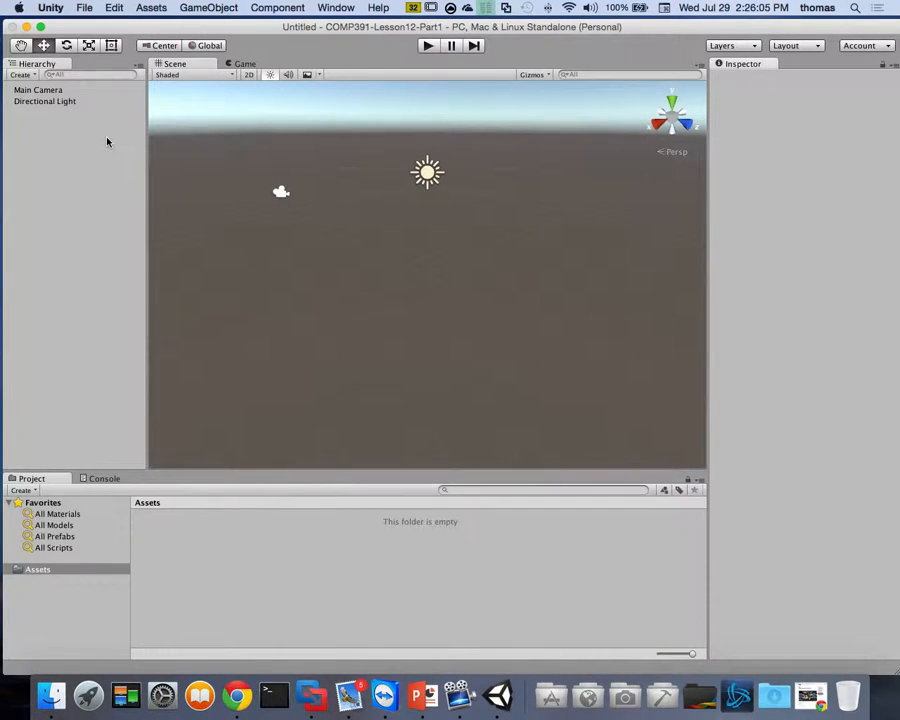
# Examine the empty scene by zooming and orbiting, and from the top, right, front, bottom and back views.
pyautogui.scroll(-3, 442, 275)
pyautogui.scroll(2, 442, 275)
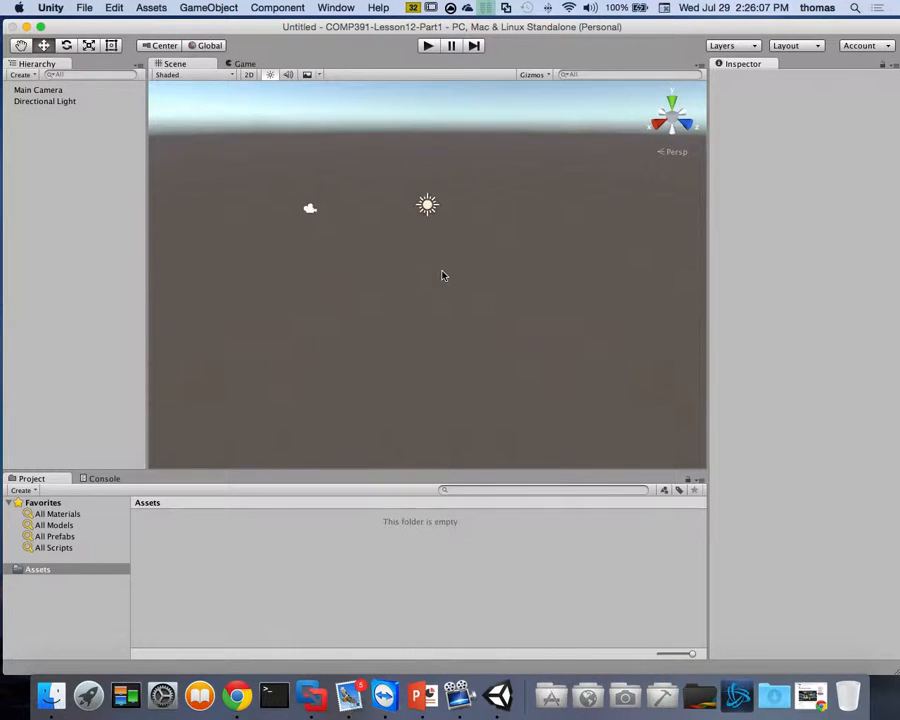
pyautogui.keyDown('alt'); pyautogui.moveTo(460, 299); pyautogui.dragTo(474, 183); pyautogui.keyUp('alt')
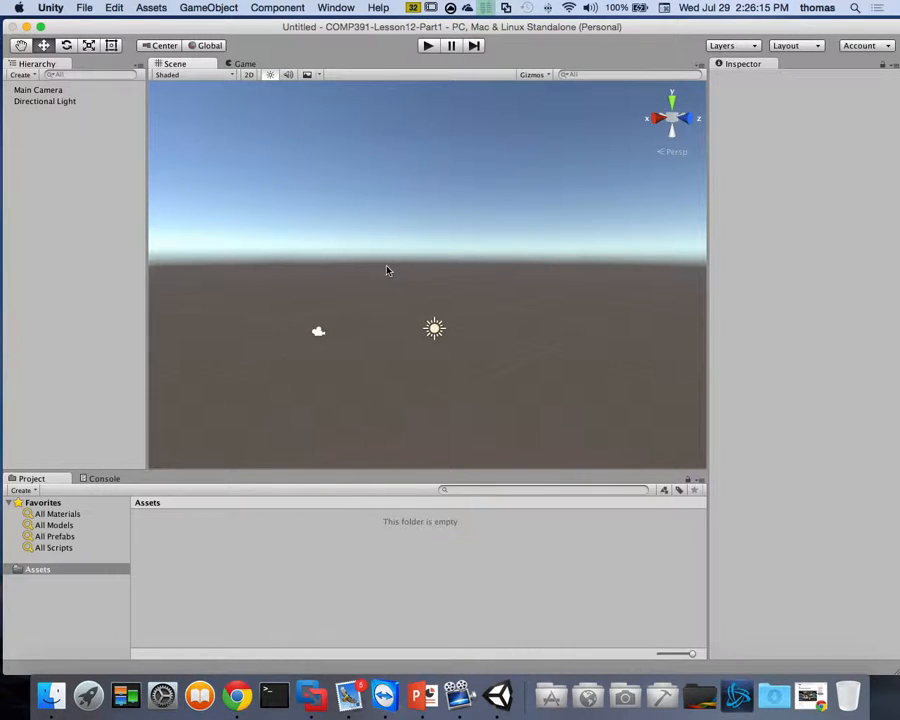
pyautogui.keyDown('alt'); pyautogui.moveTo(512, 251); pyautogui.dragTo(598, 161); pyautogui.keyUp('alt')
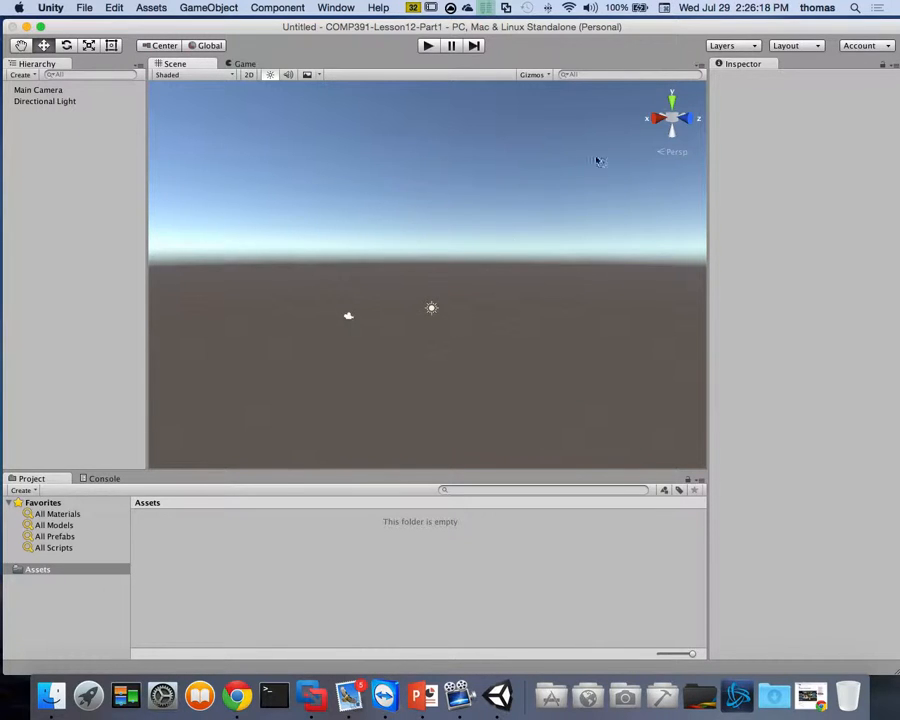
pyautogui.click(673, 101)
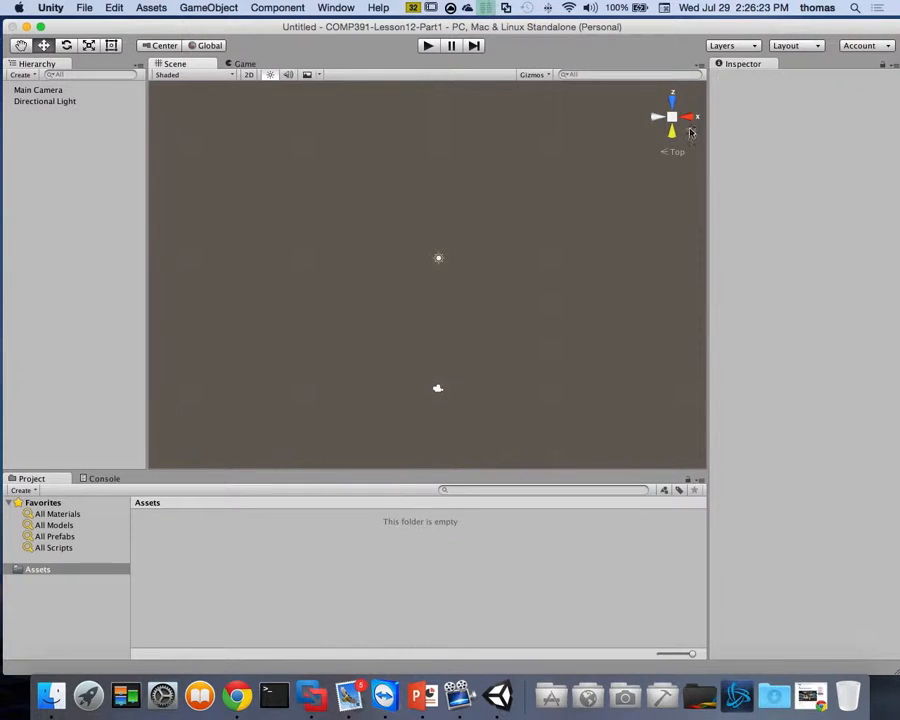
pyautogui.click(689, 117)
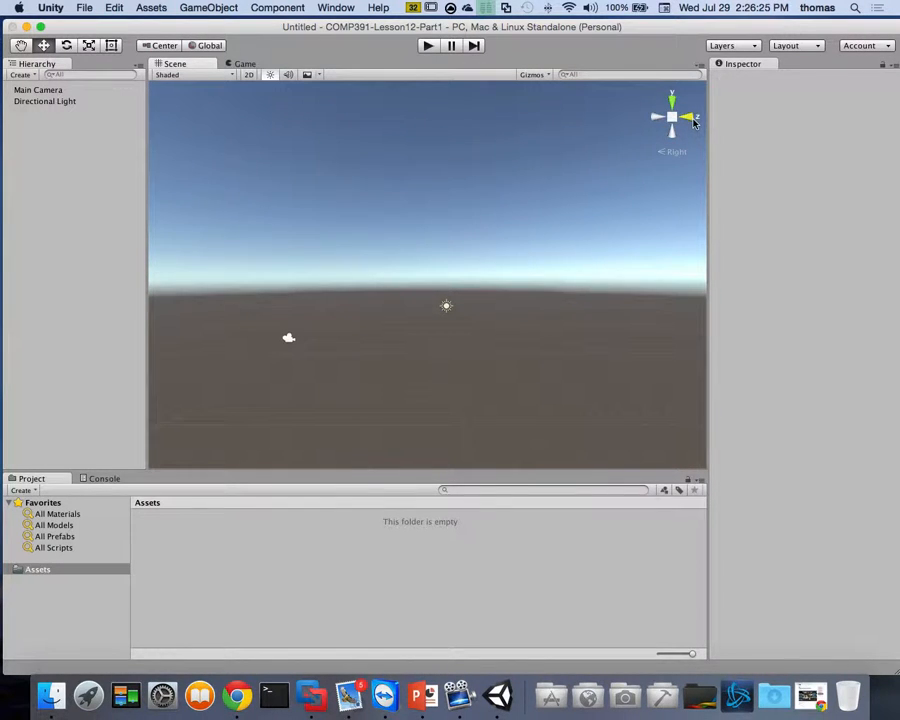
pyautogui.click(688, 118)
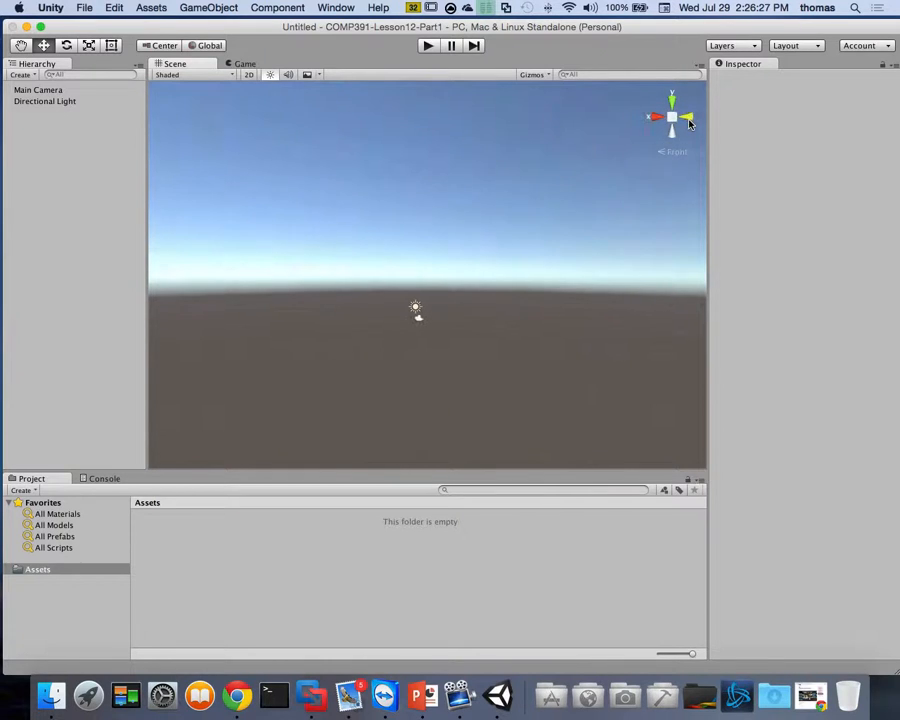
pyautogui.click(674, 134)
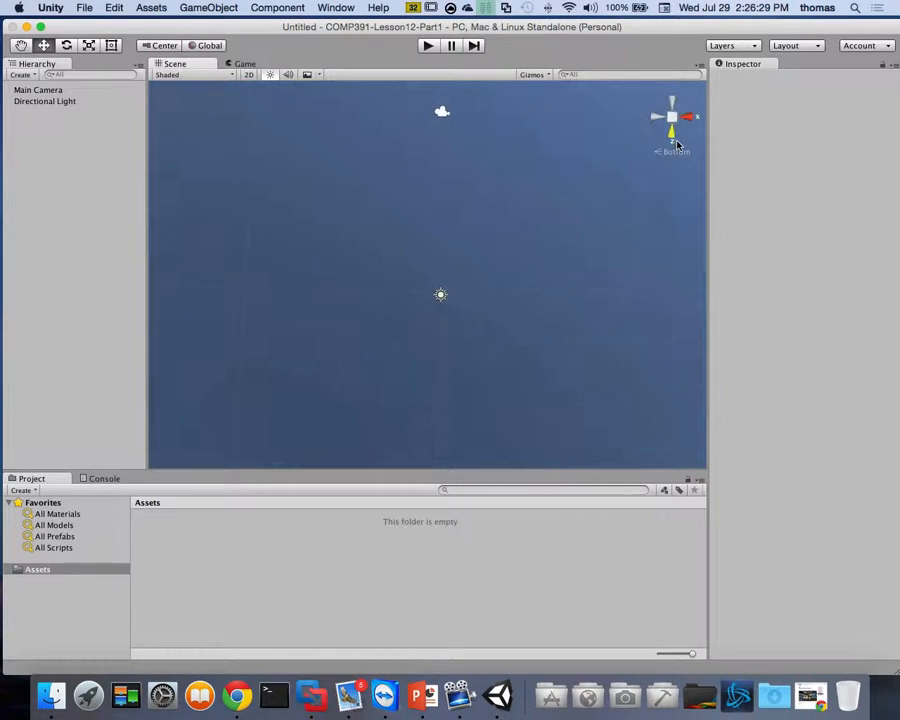
pyautogui.click(673, 105)
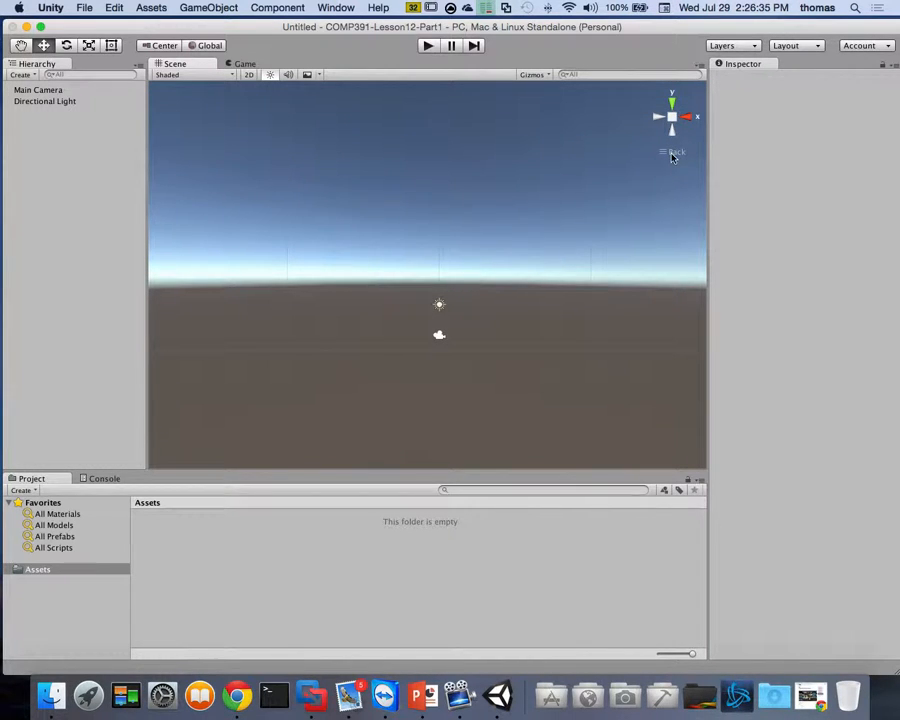
# Compare the back view in perspective and isometric projection, ending in perspective.
pyautogui.click(673, 154)
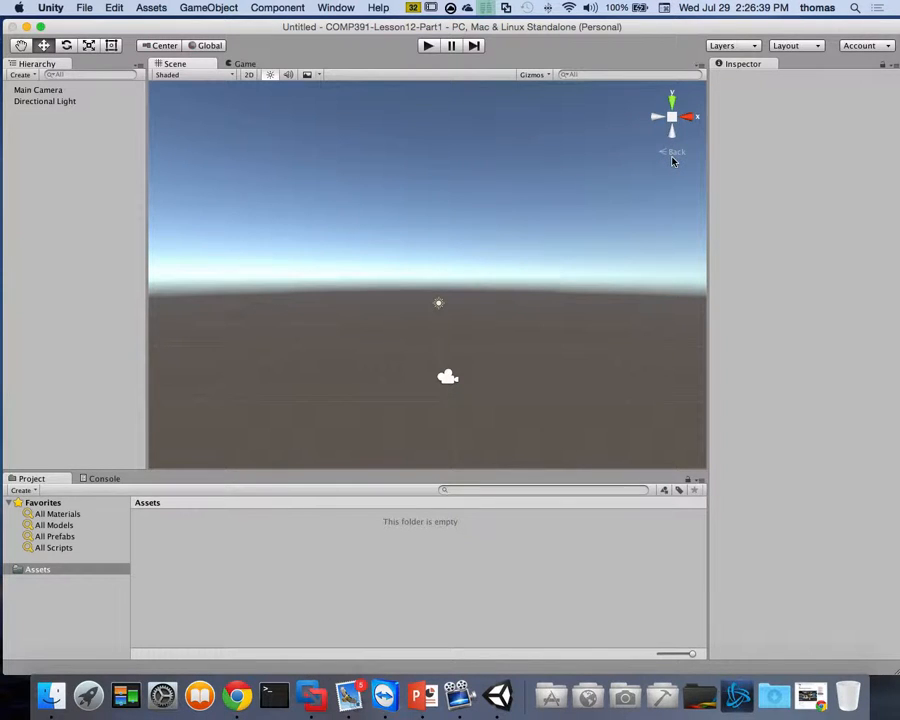
pyautogui.click(670, 154)
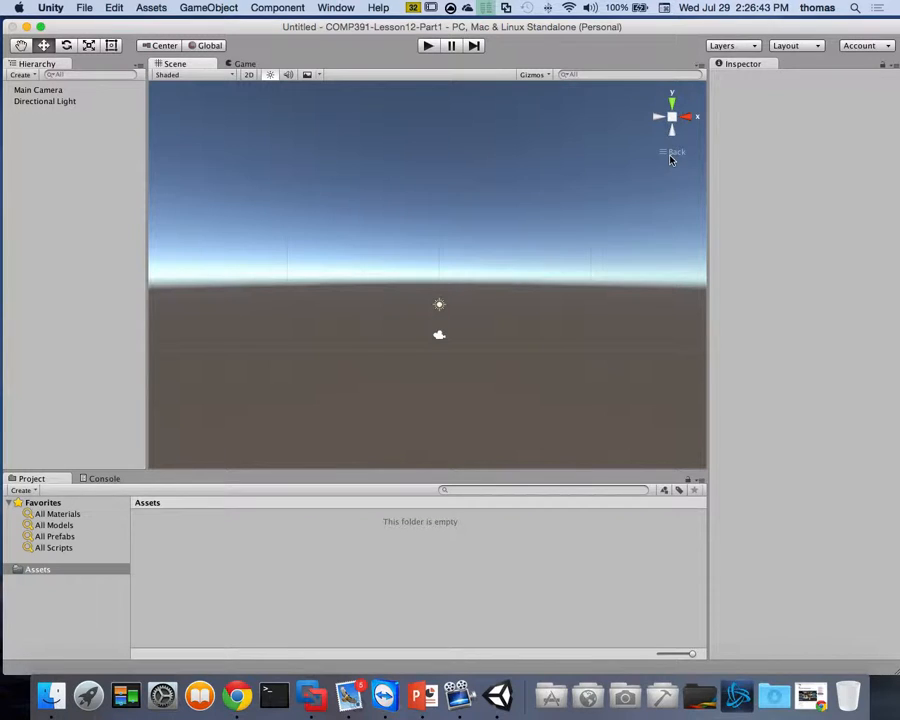
pyautogui.click(665, 155)
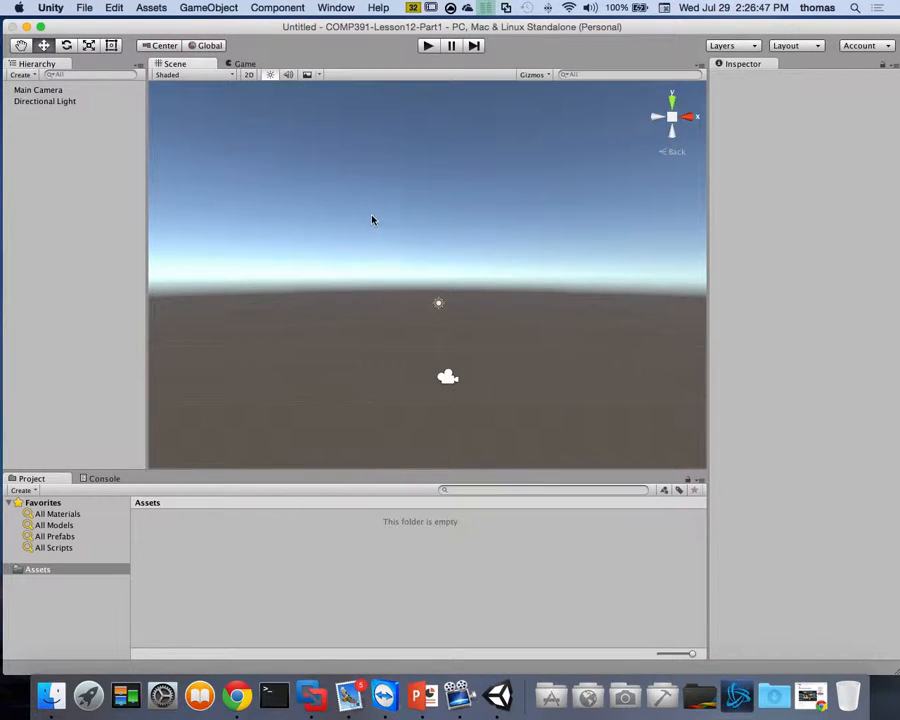
# Explore the scene around the Main Camera and Directional Light by orbiting, zooming and panning with the Hand tool.
pyautogui.moveTo(373, 214); pyautogui.dragTo(454, 228)
pyautogui.scroll(-3, 509, 309)
pyautogui.moveTo(509, 312)
pyautogui.keyDown('alt'); pyautogui.mouseDown()
pyautogui.moveTo(508, 345)
pyautogui.moveTo(505, 333)
pyautogui.mouseUp(); pyautogui.keyUp('alt')
pyautogui.keyDown('alt'); pyautogui.moveTo(537, 373); pyautogui.dragTo(513, 338); pyautogui.keyUp('alt')
pyautogui.keyDown('alt'); pyautogui.moveTo(513, 338); pyautogui.dragTo(315, 179, button='right'); pyautogui.keyUp('alt')
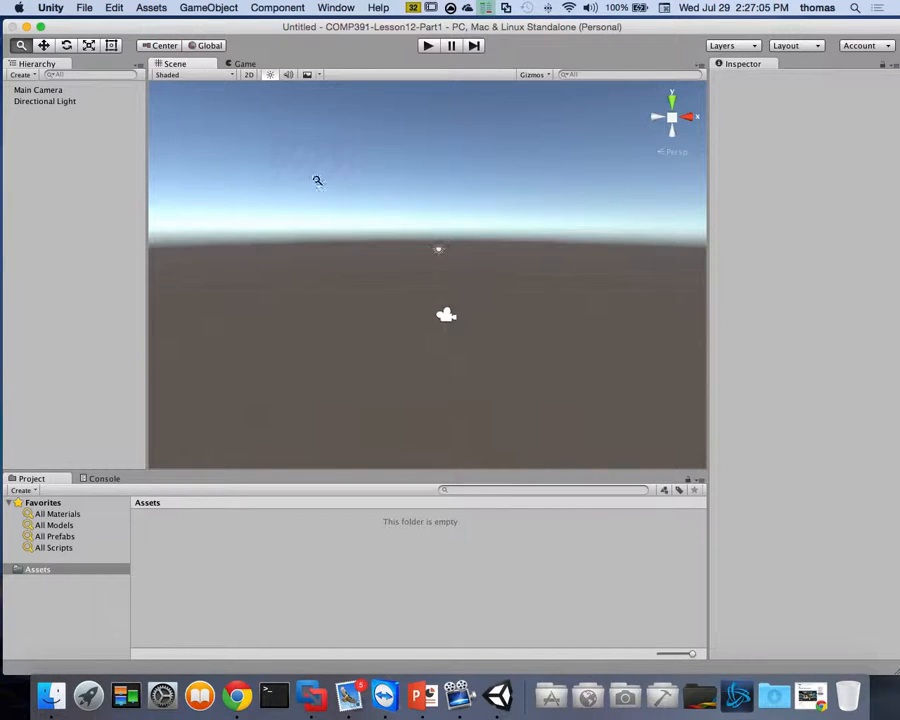
pyautogui.keyDown('alt'); pyautogui.moveTo(514, 290); pyautogui.dragTo(637, 293); pyautogui.keyUp('alt')
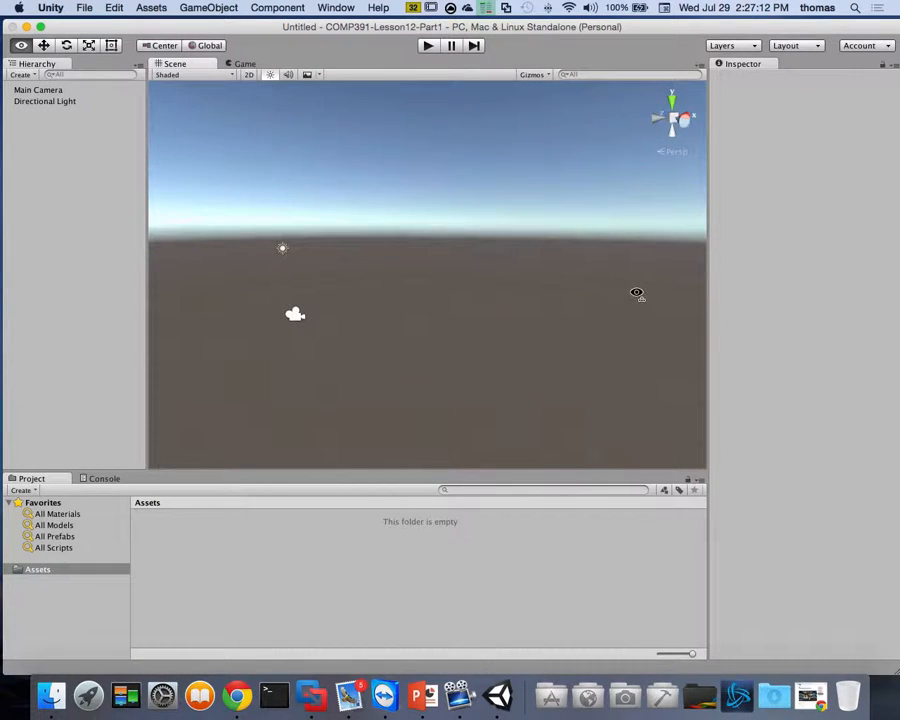
pyautogui.click(20, 46)
pyautogui.moveTo(486, 294); pyautogui.dragTo(520, 281)
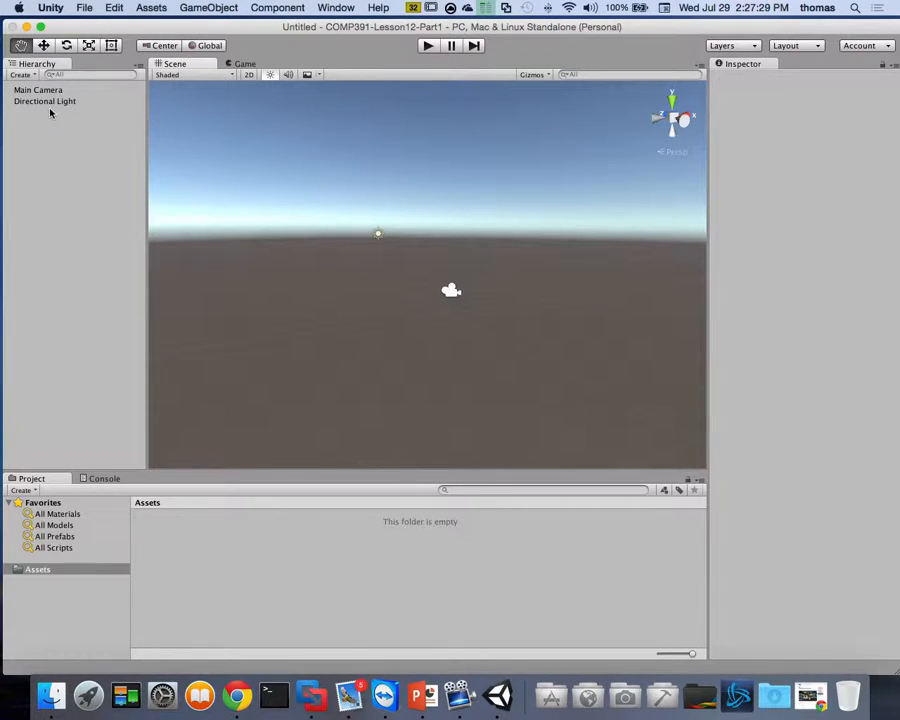
# Add a 3D Cube object to the scene.
pyautogui.click(33, 76)
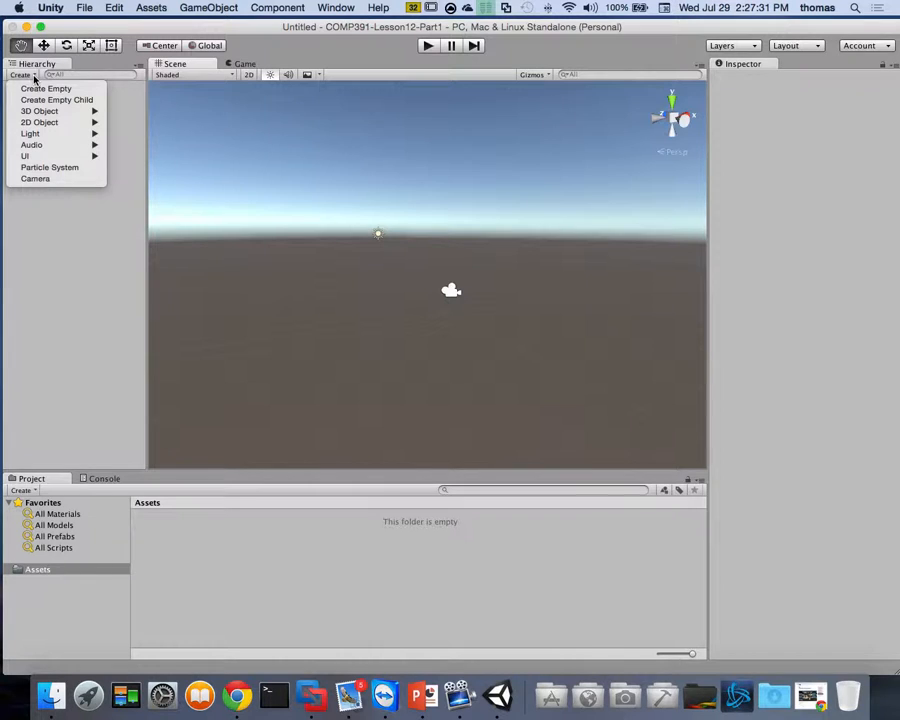
pyautogui.moveTo(55, 114)
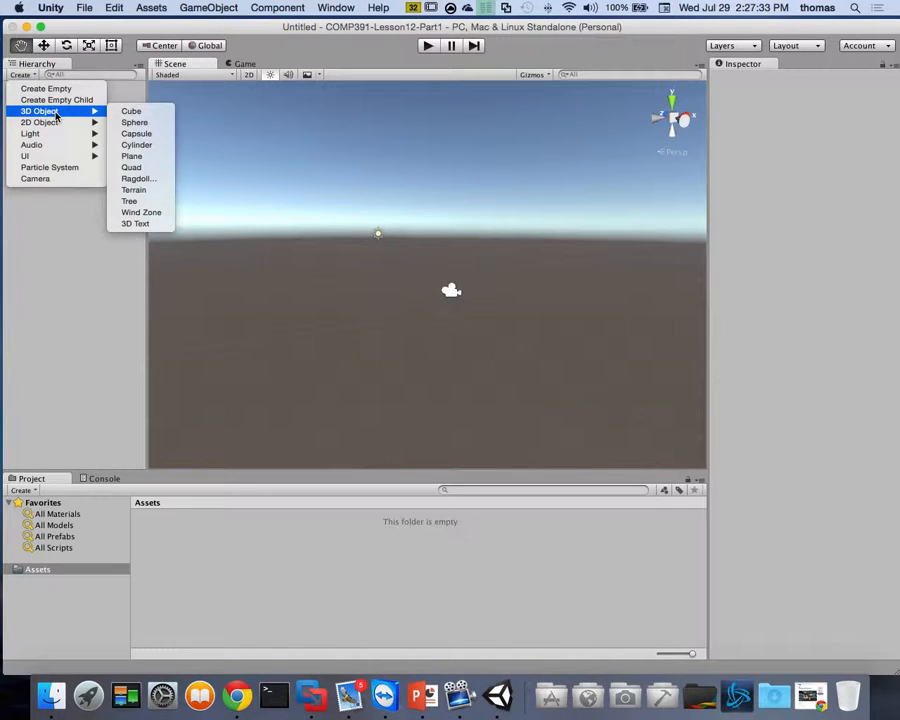
pyautogui.click(138, 112)
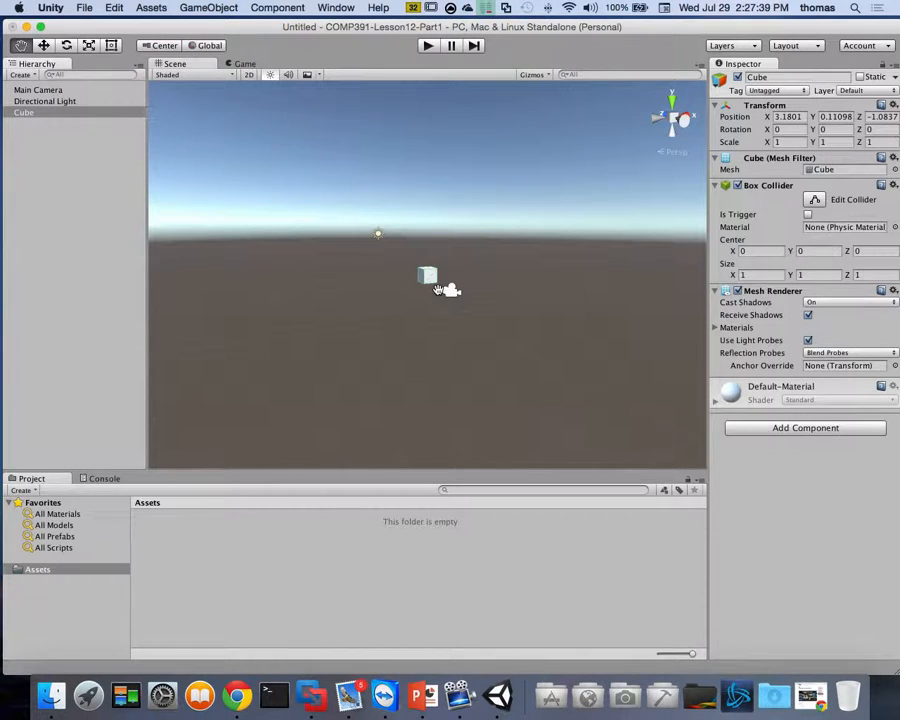
# Move the cube down and slightly back along its X axis, to about X 3.053, Y -0.224.
pyautogui.scroll(10, 438, 289)
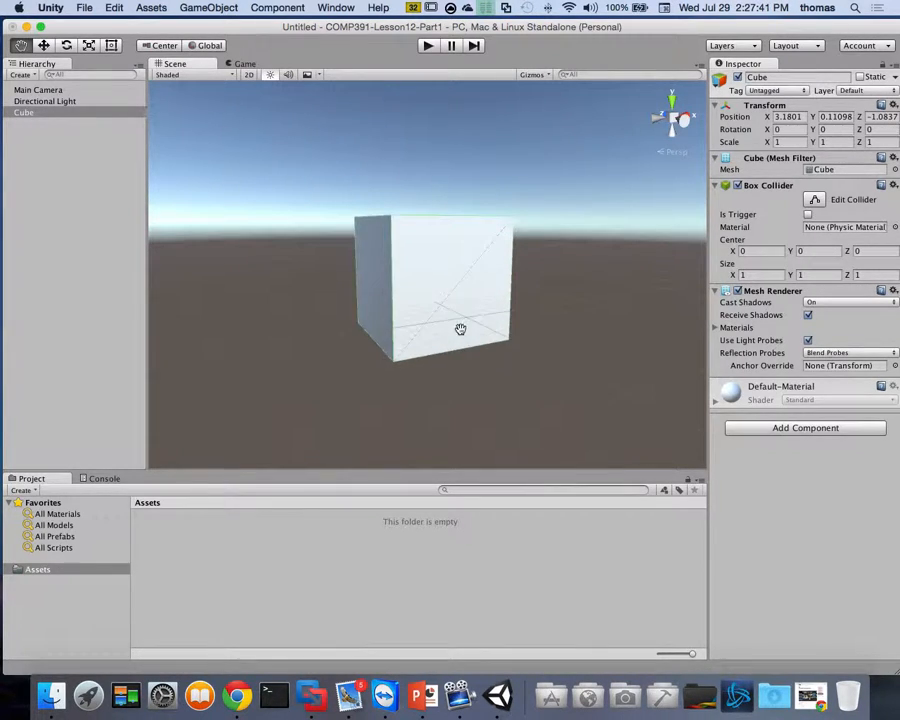
pyautogui.scroll(-6, 460, 328)
pyautogui.scroll(5, 460, 328)
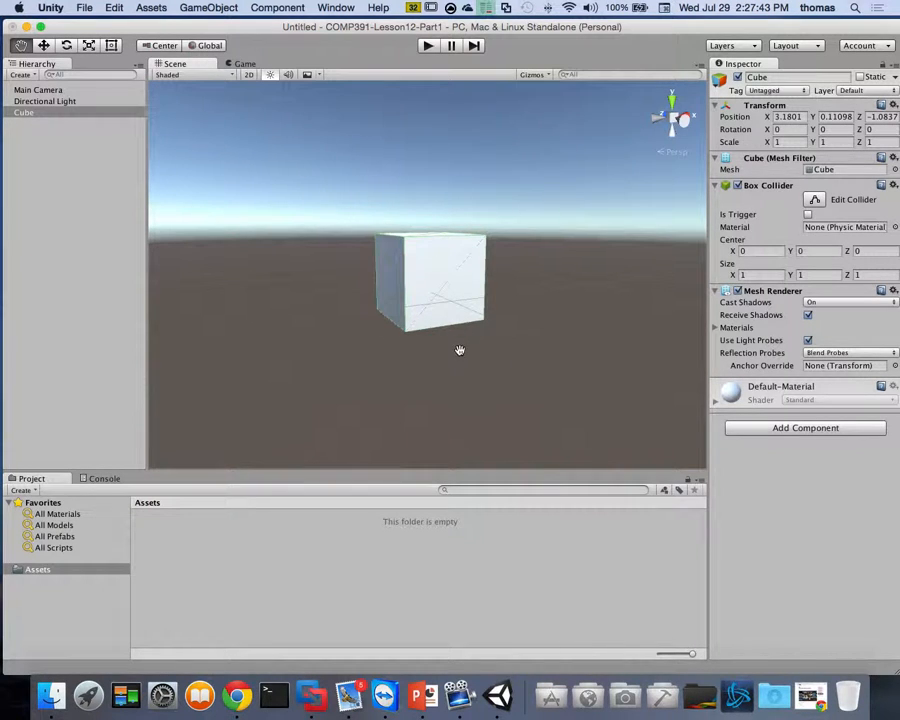
pyautogui.moveTo(458, 350)
pyautogui.keyDown('alt'); pyautogui.mouseDown()
pyautogui.moveTo(481, 277)
pyautogui.moveTo(472, 382)
pyautogui.moveTo(470, 362)
pyautogui.mouseUp(); pyautogui.keyUp('alt')
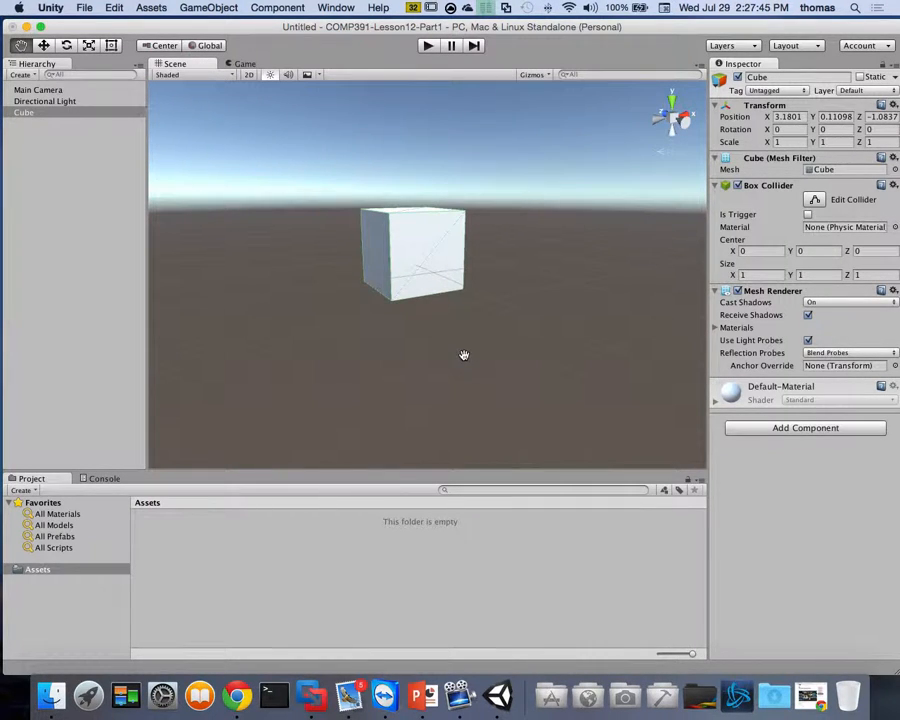
pyautogui.scroll(6, 438, 307)
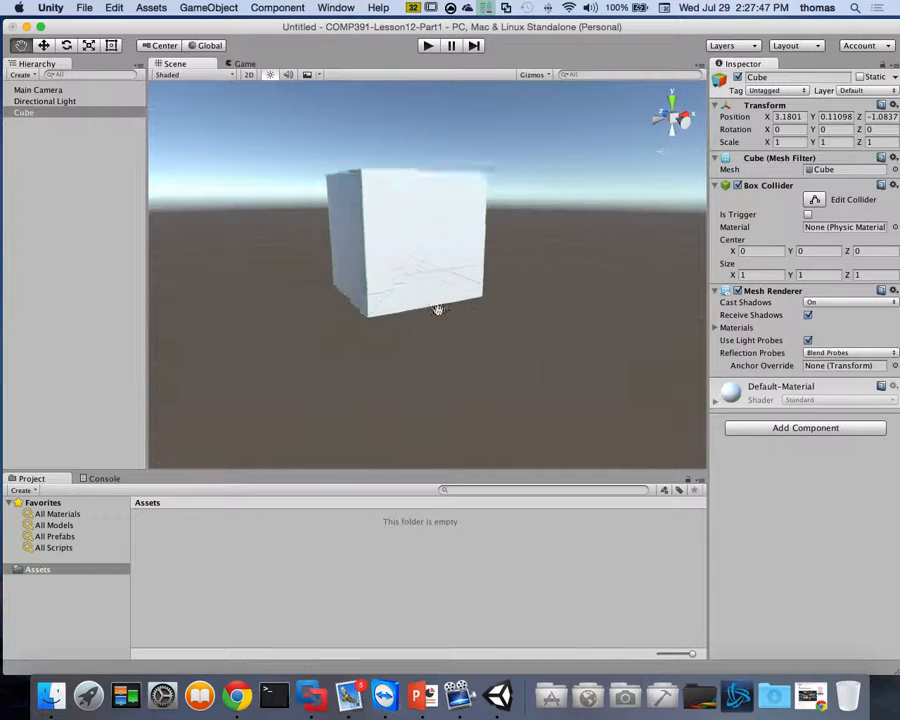
pyautogui.scroll(-6, 438, 311)
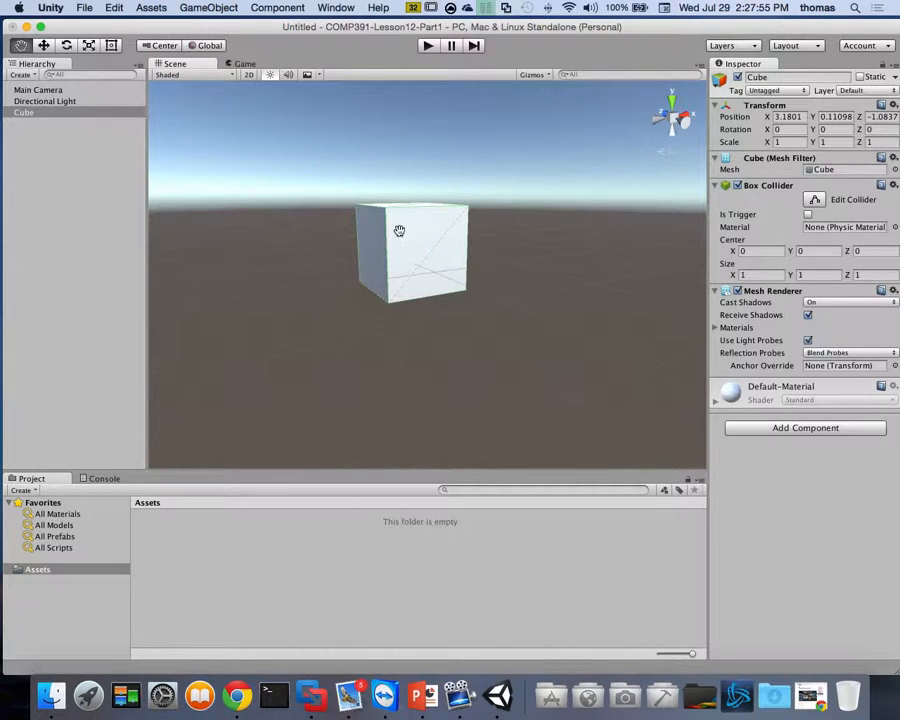
pyautogui.click(43, 45)
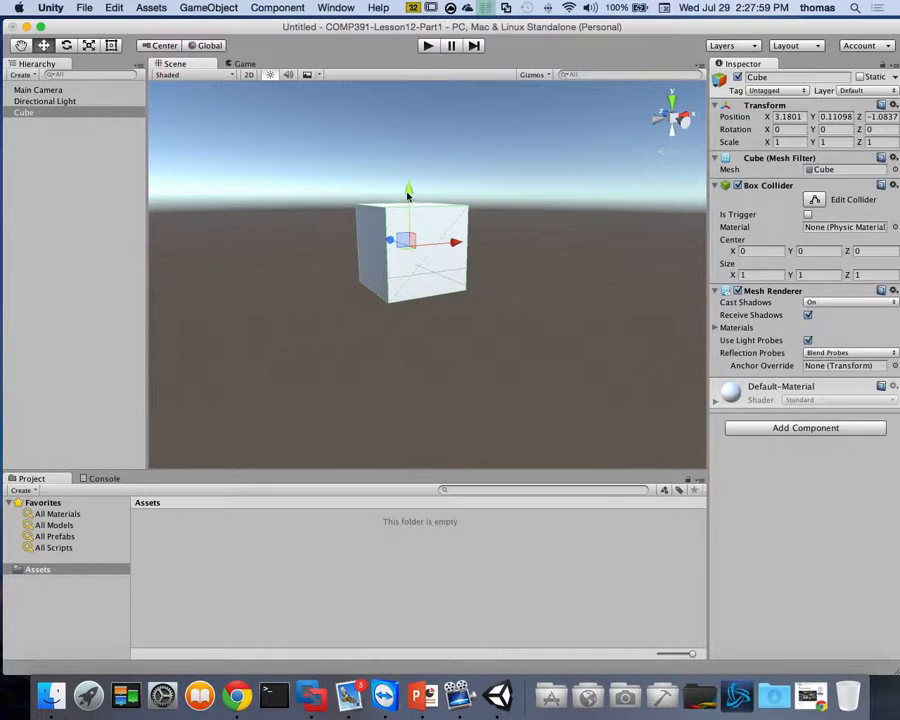
pyautogui.moveTo(409, 222); pyautogui.dragTo(449, 265)
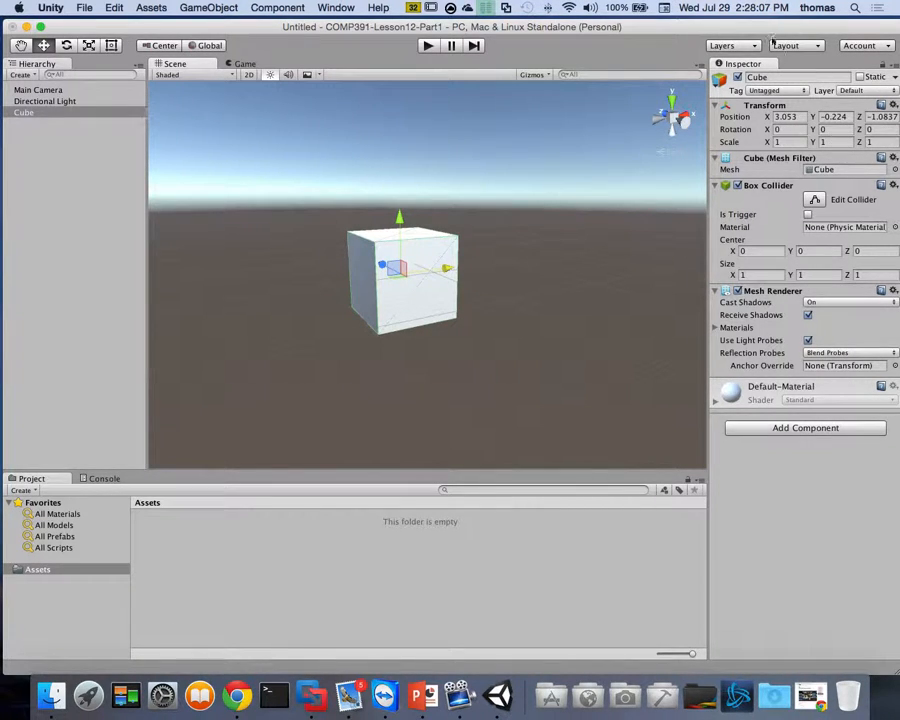
# Widen the Inspector so that the cube's Transform and component values have more room.
pyautogui.moveTo(708, 113); pyautogui.dragTo(648, 112)
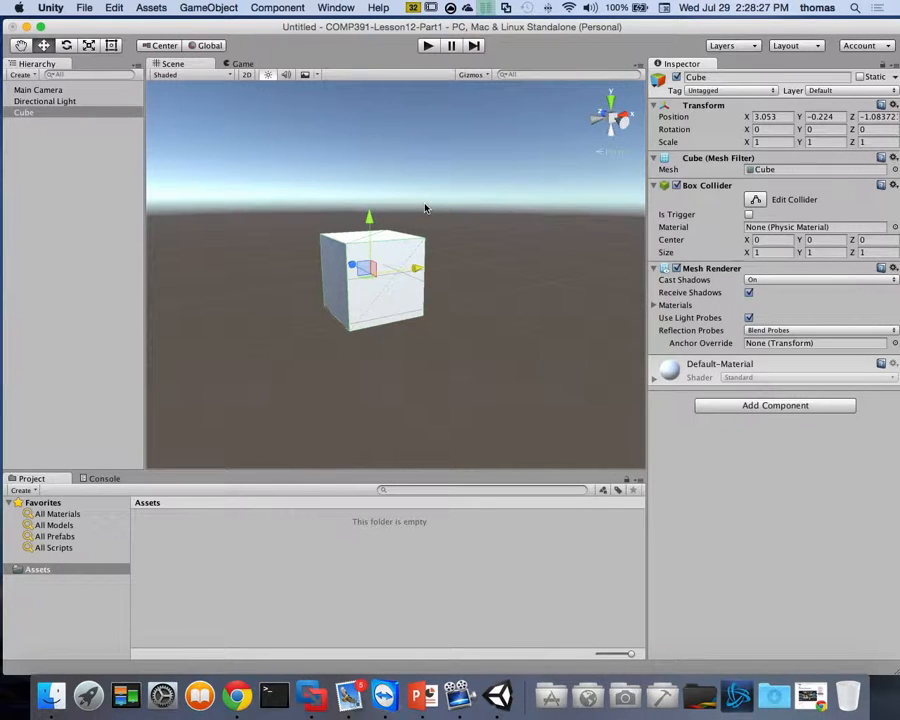
pyautogui.scroll(-5, 447, 243)
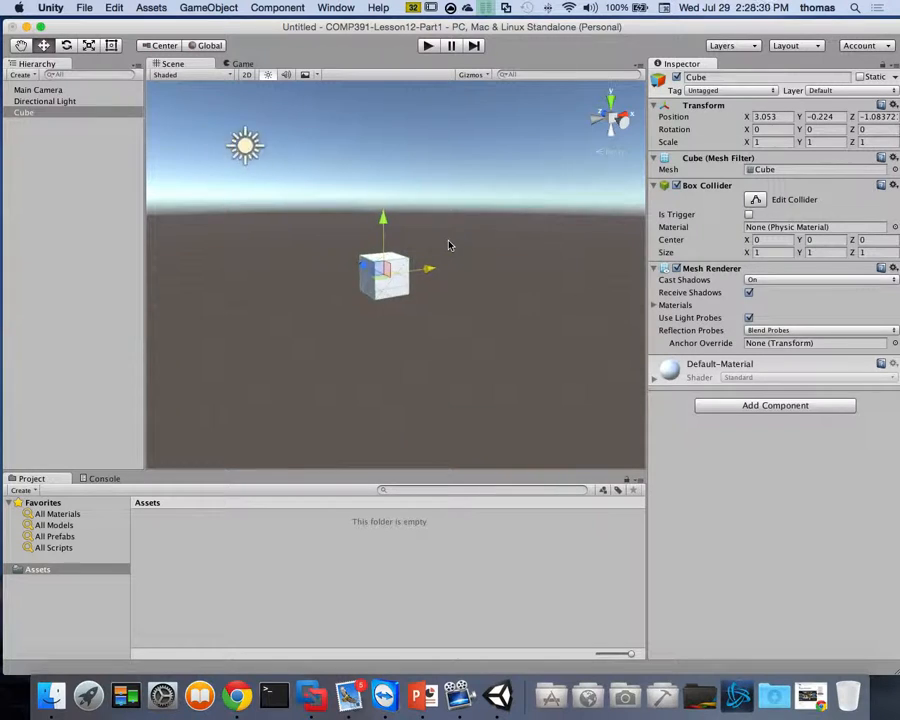
pyautogui.scroll(2, 448, 245)
pyautogui.scroll(3, 450, 244)
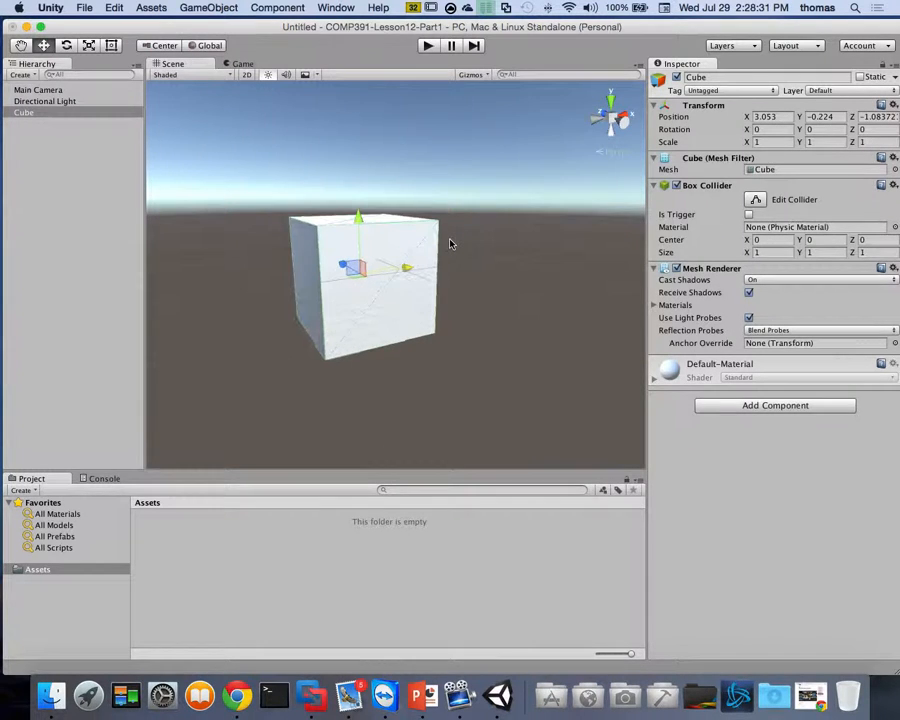